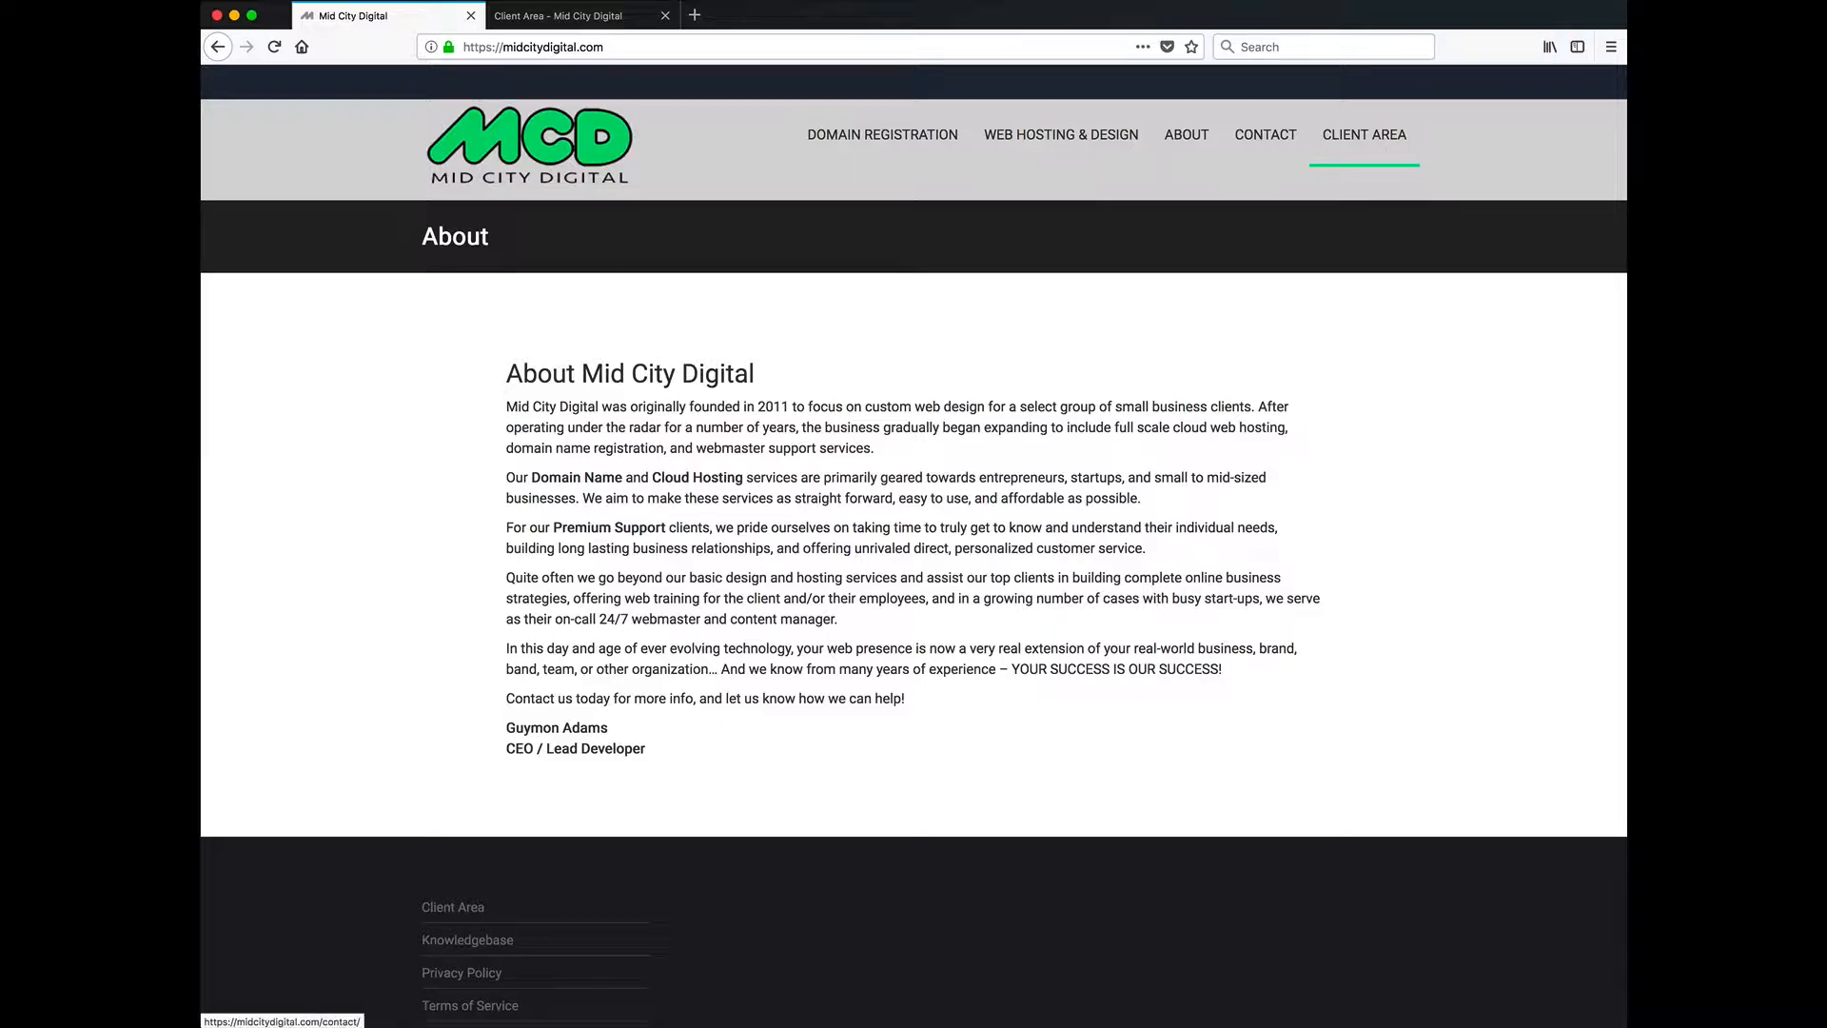
# Log in to the Mid City Digital client area with the account's email address and password.
pyautogui.click(574, 18)
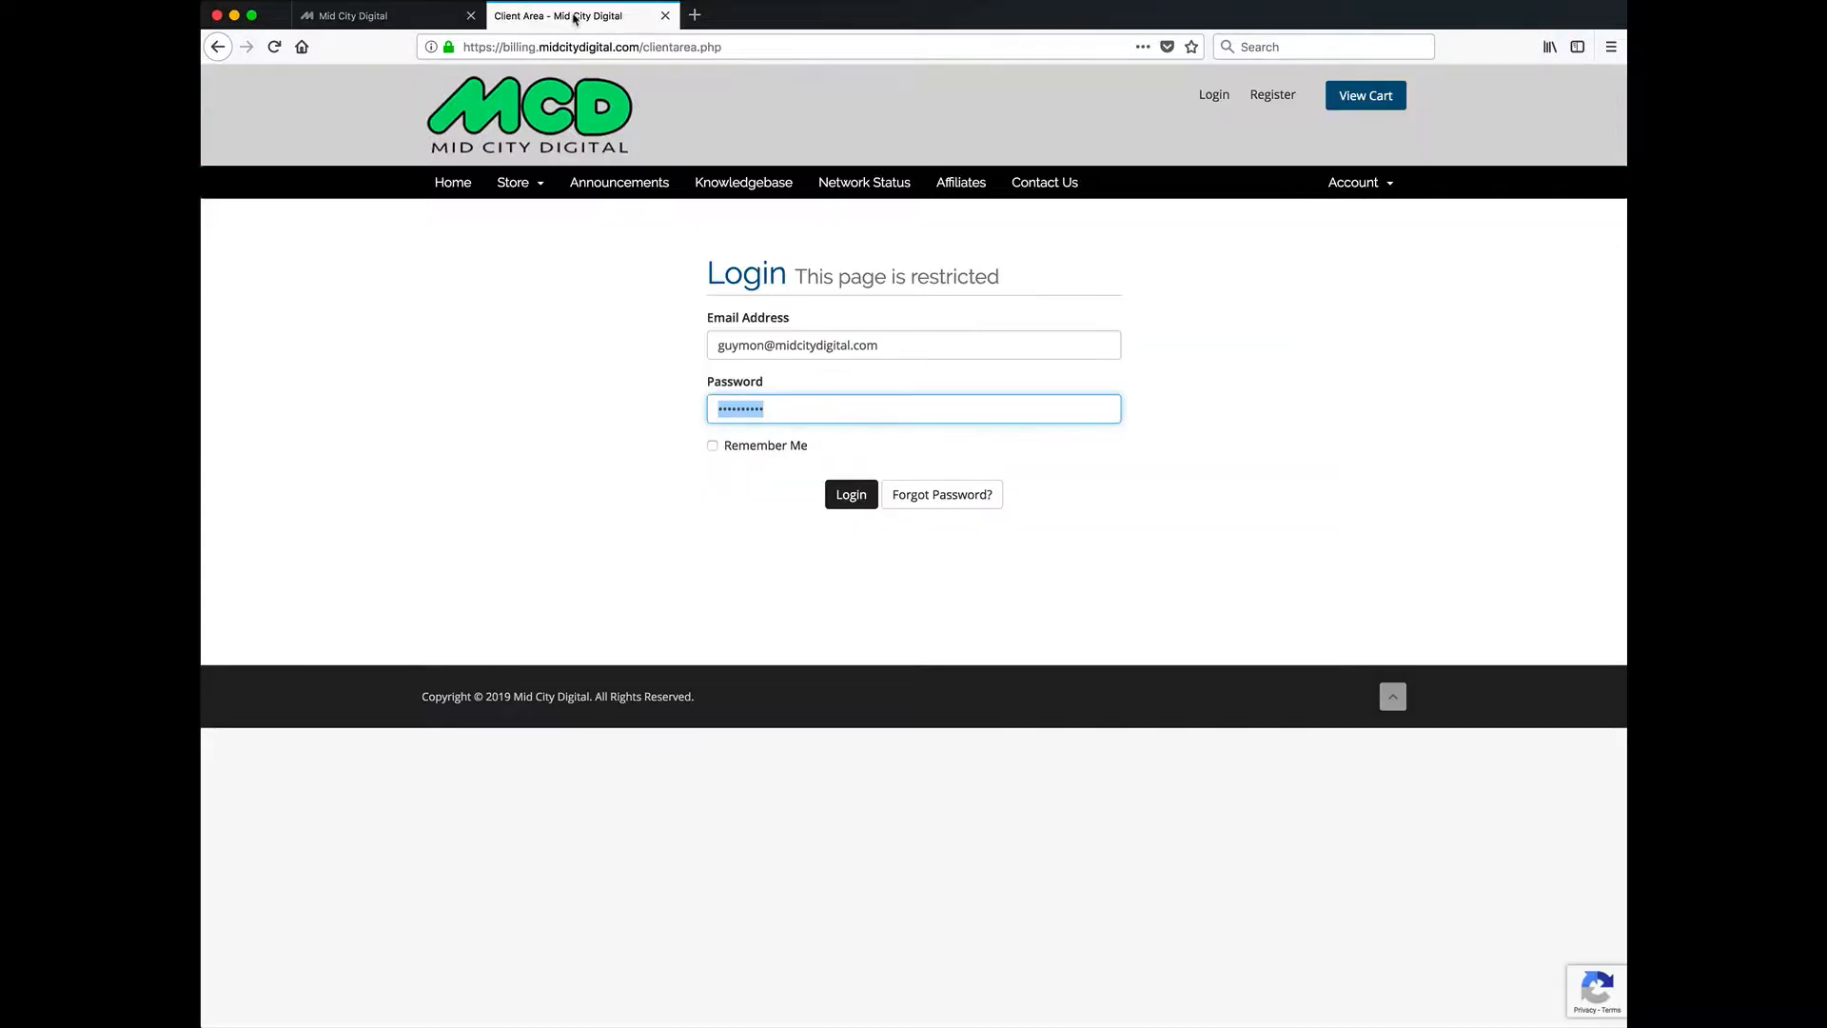
pyautogui.click(911, 346)
pyautogui.click(810, 410)
pyautogui.click(854, 496)
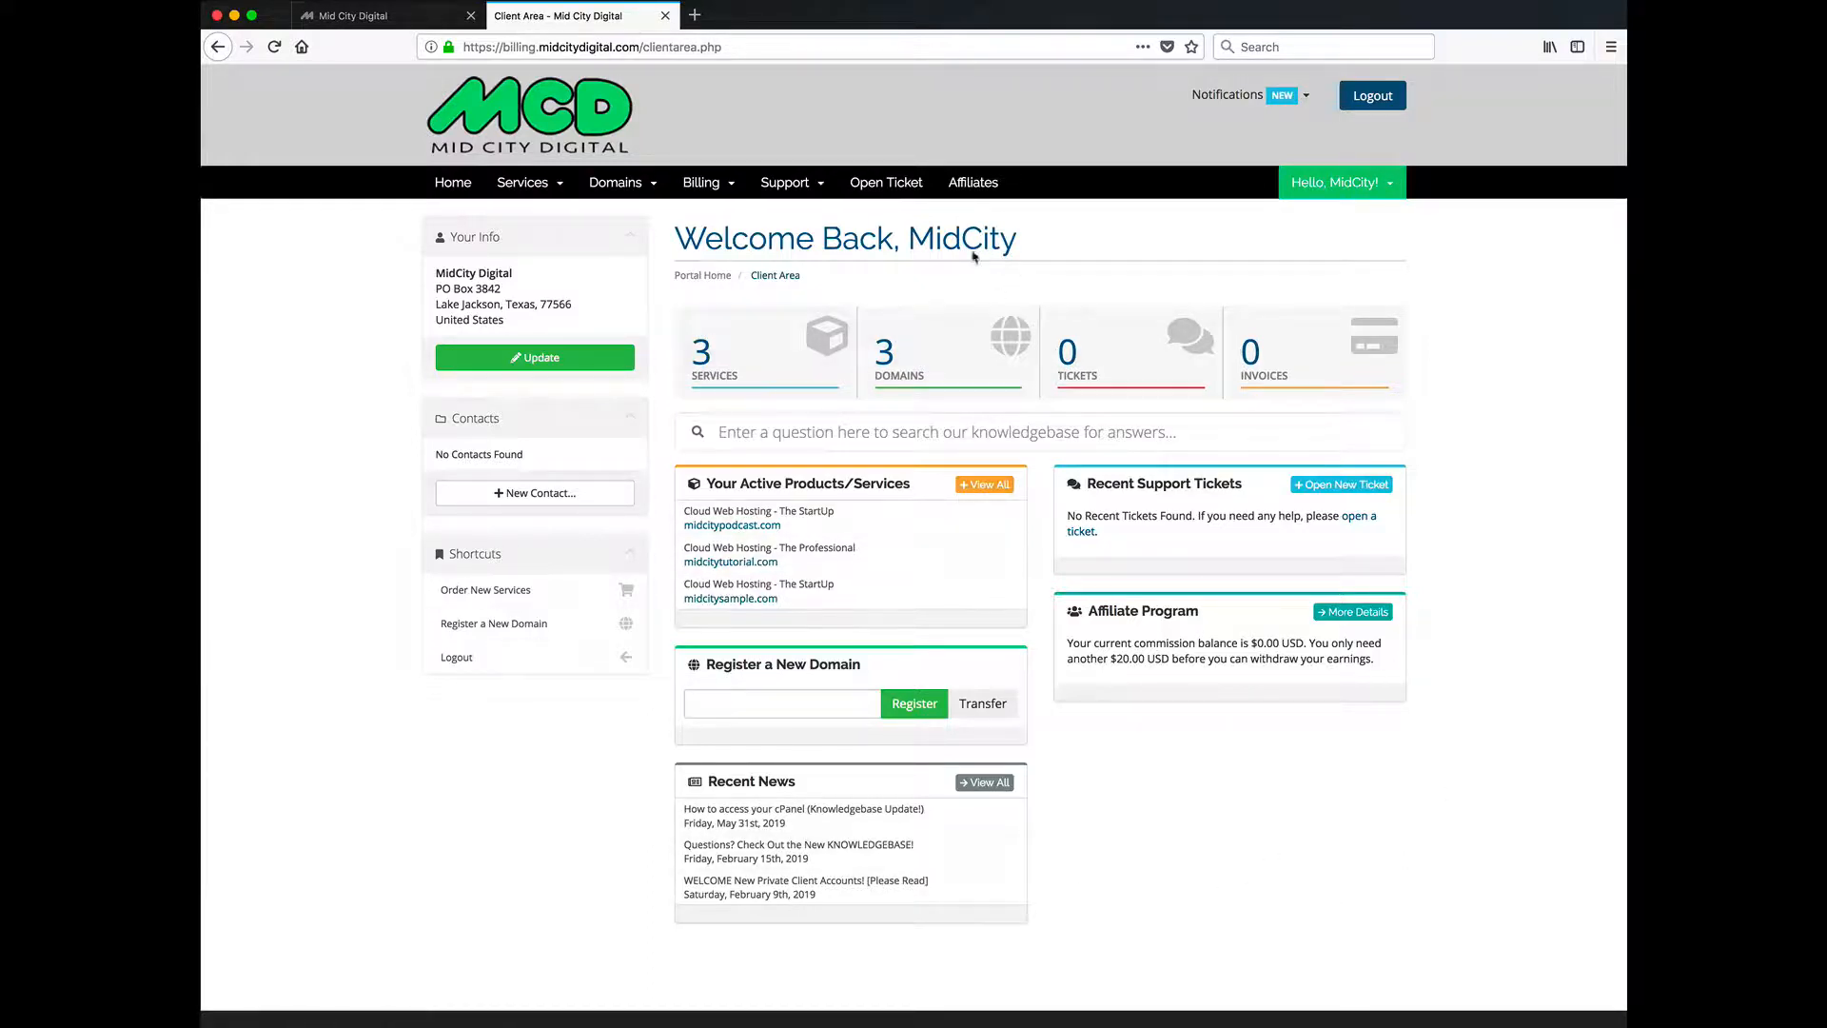
# Examine the account name, contact information, notifications and domain registration field on the client area dashboard.
pyautogui.moveTo(898, 240); pyautogui.dragTo(1031, 239)
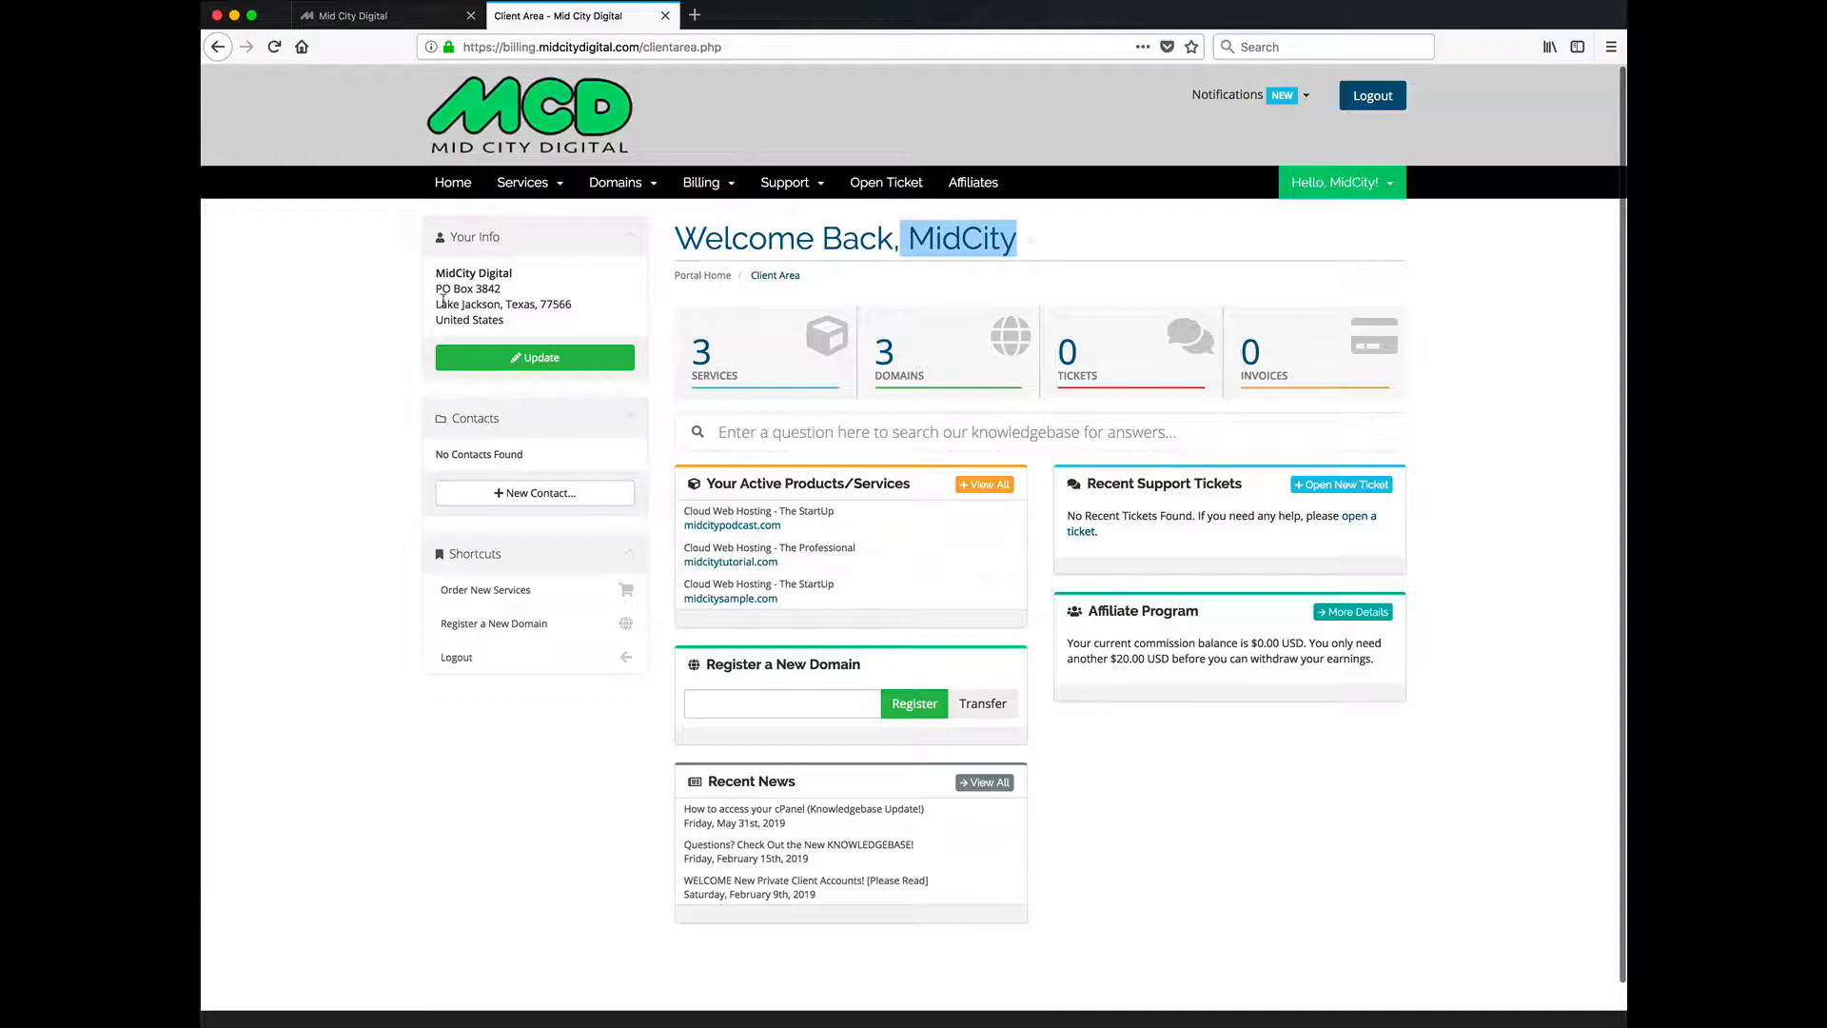
pyautogui.moveTo(537, 282); pyautogui.dragTo(430, 318)
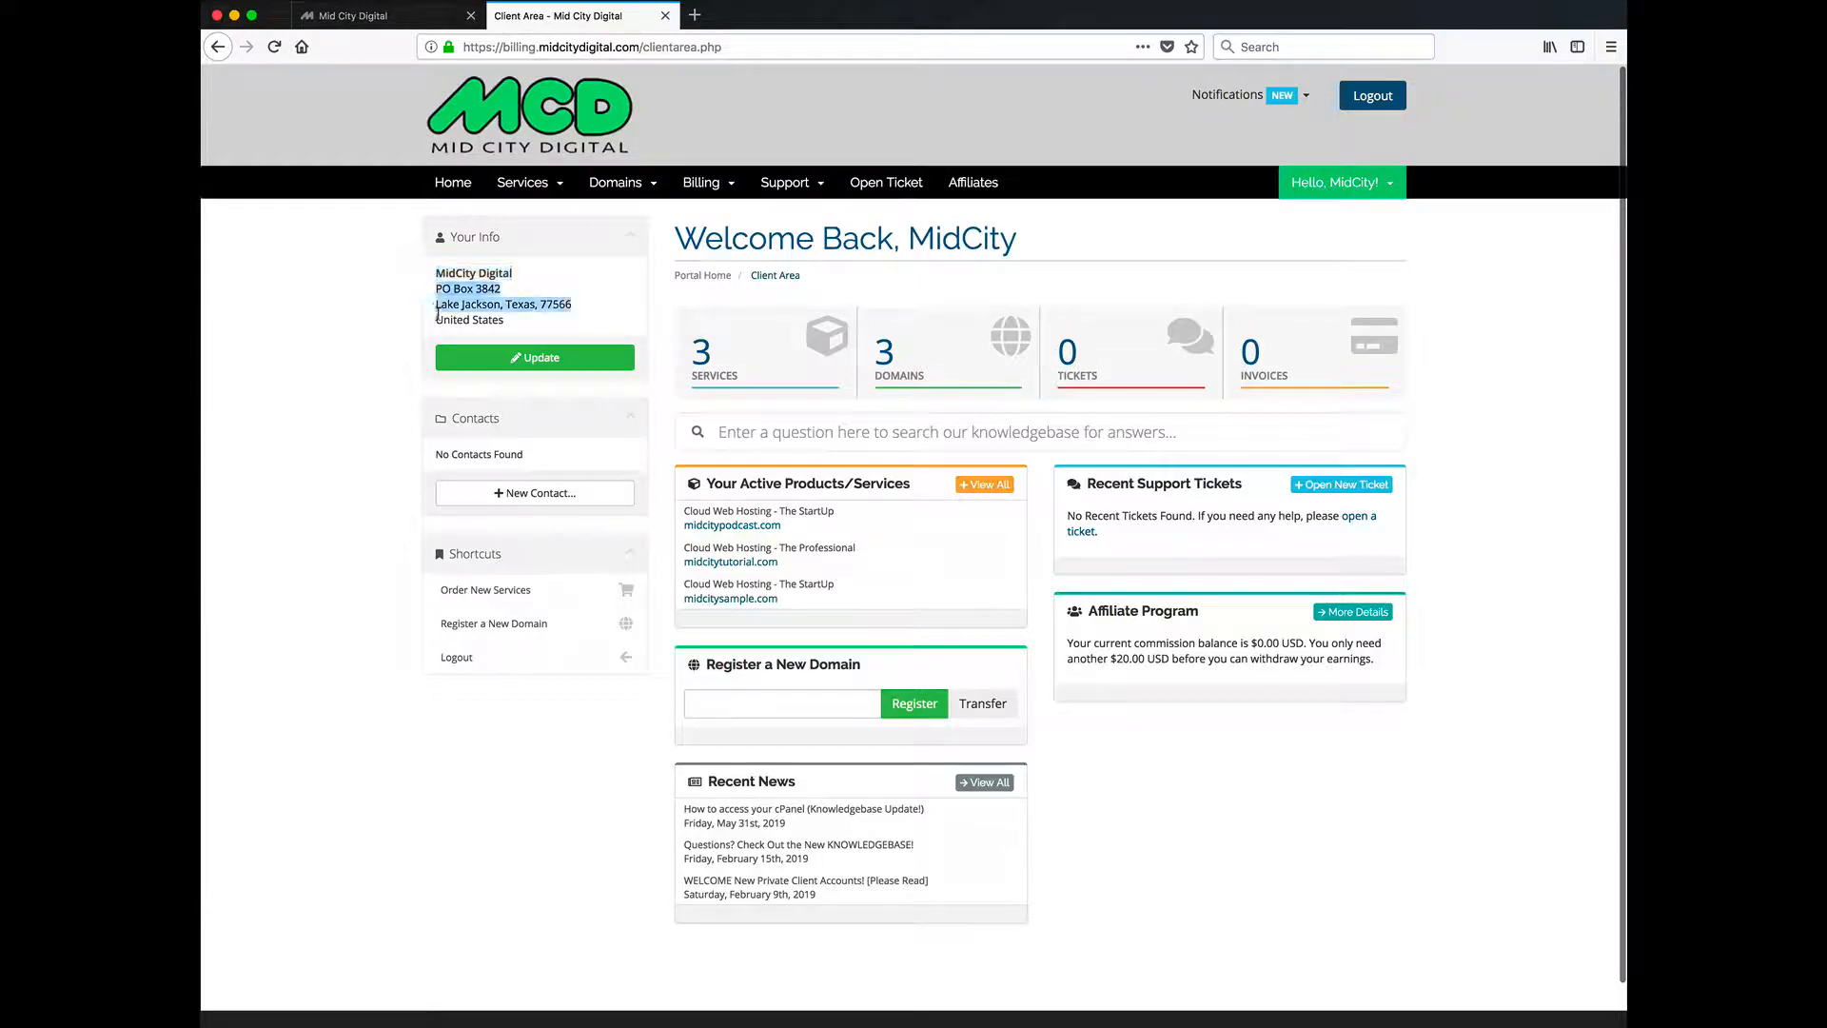
pyautogui.click(353, 373)
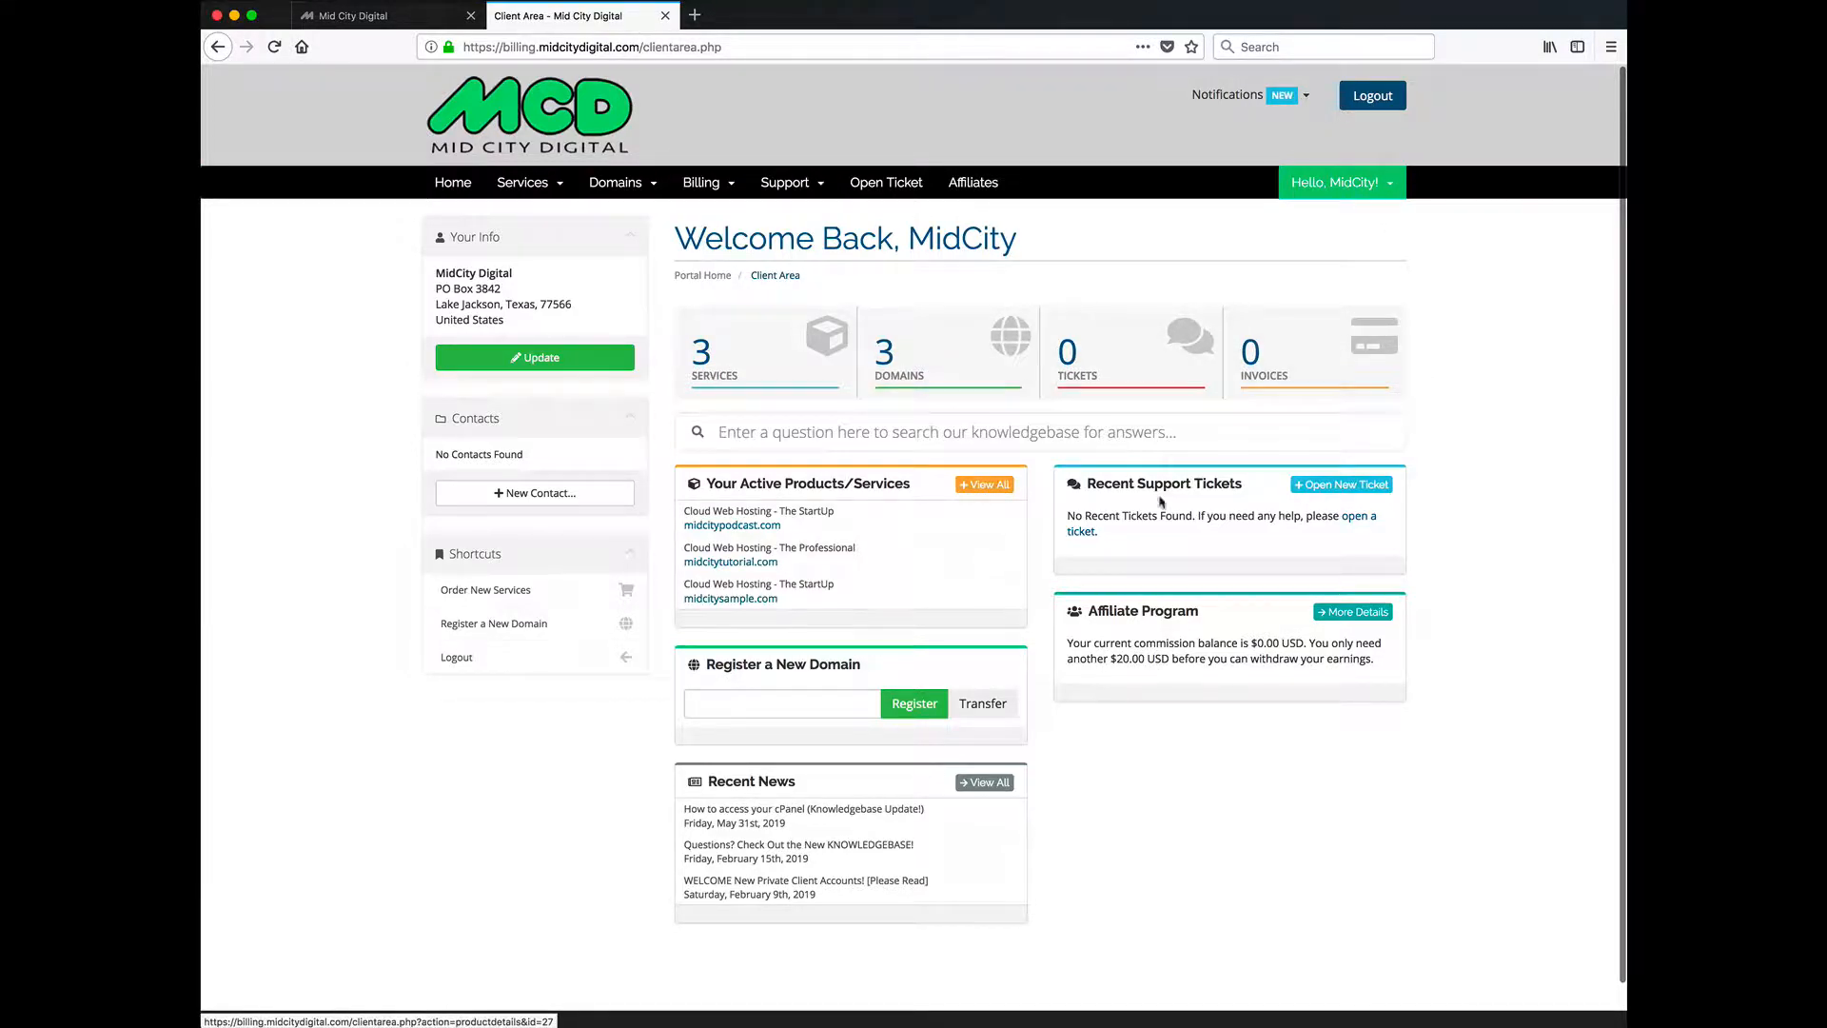
pyautogui.click(1302, 99)
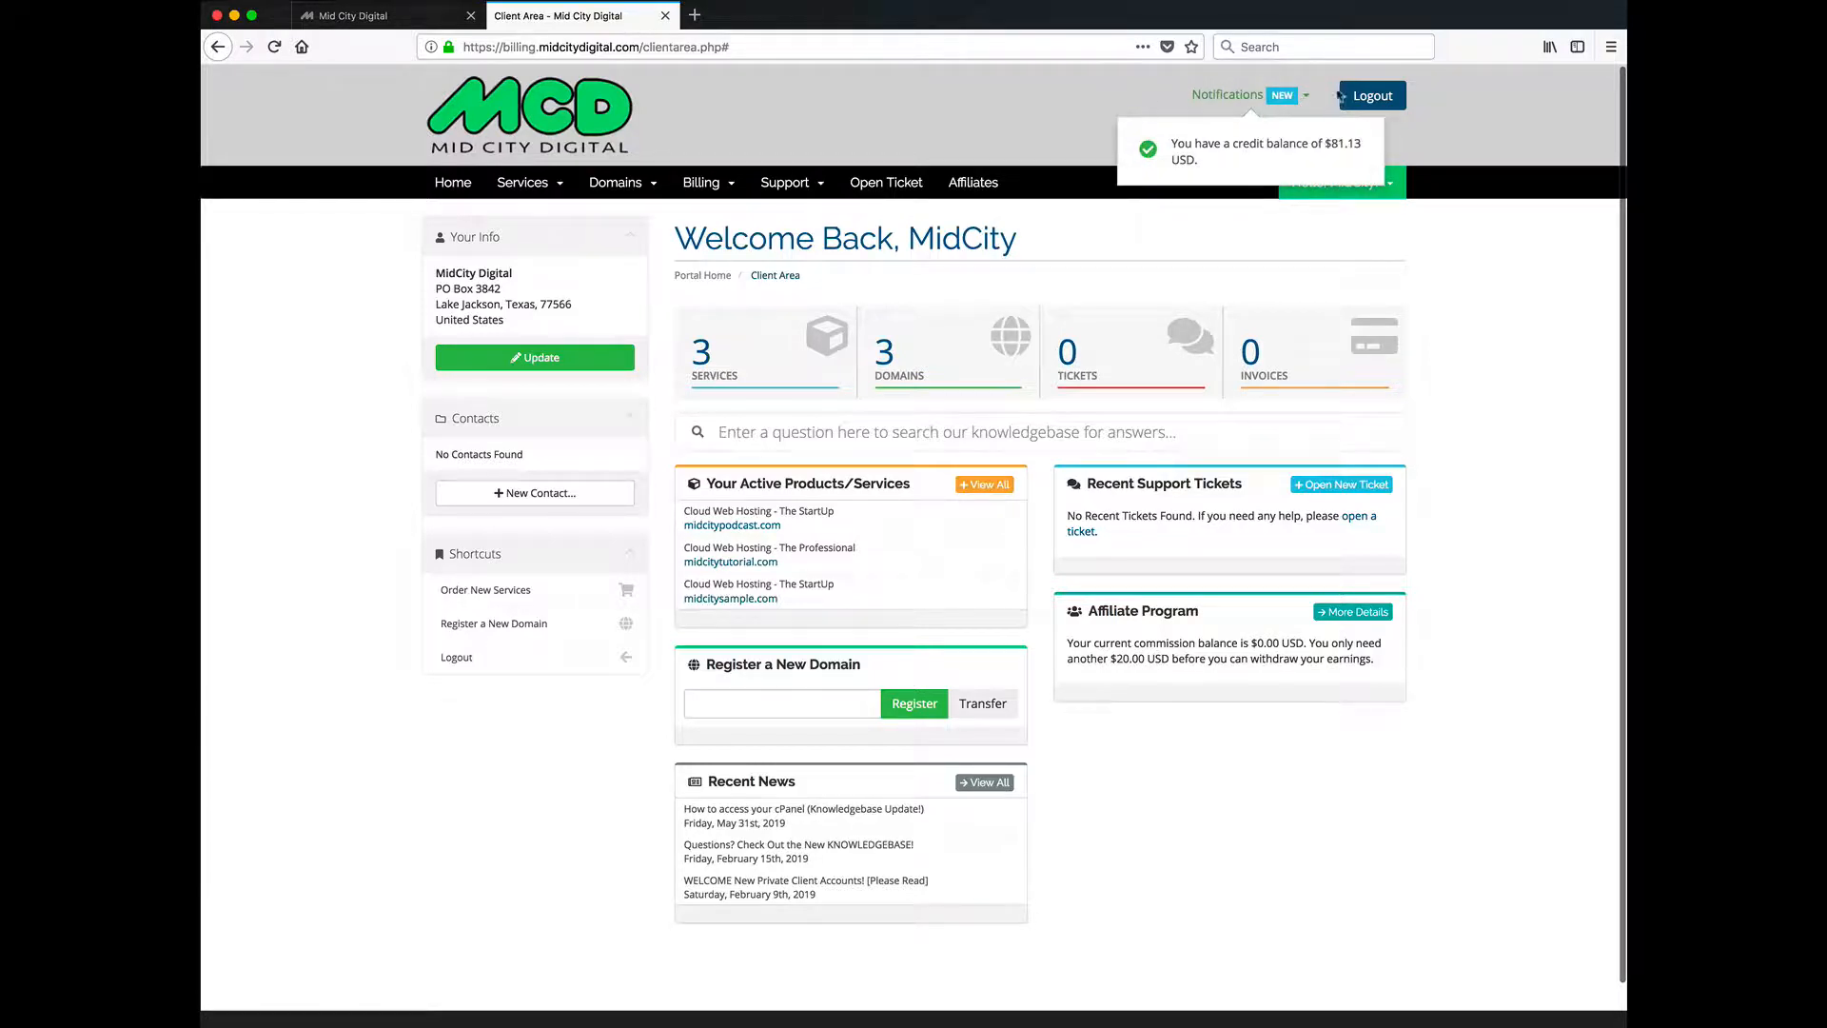
pyautogui.click(1303, 99)
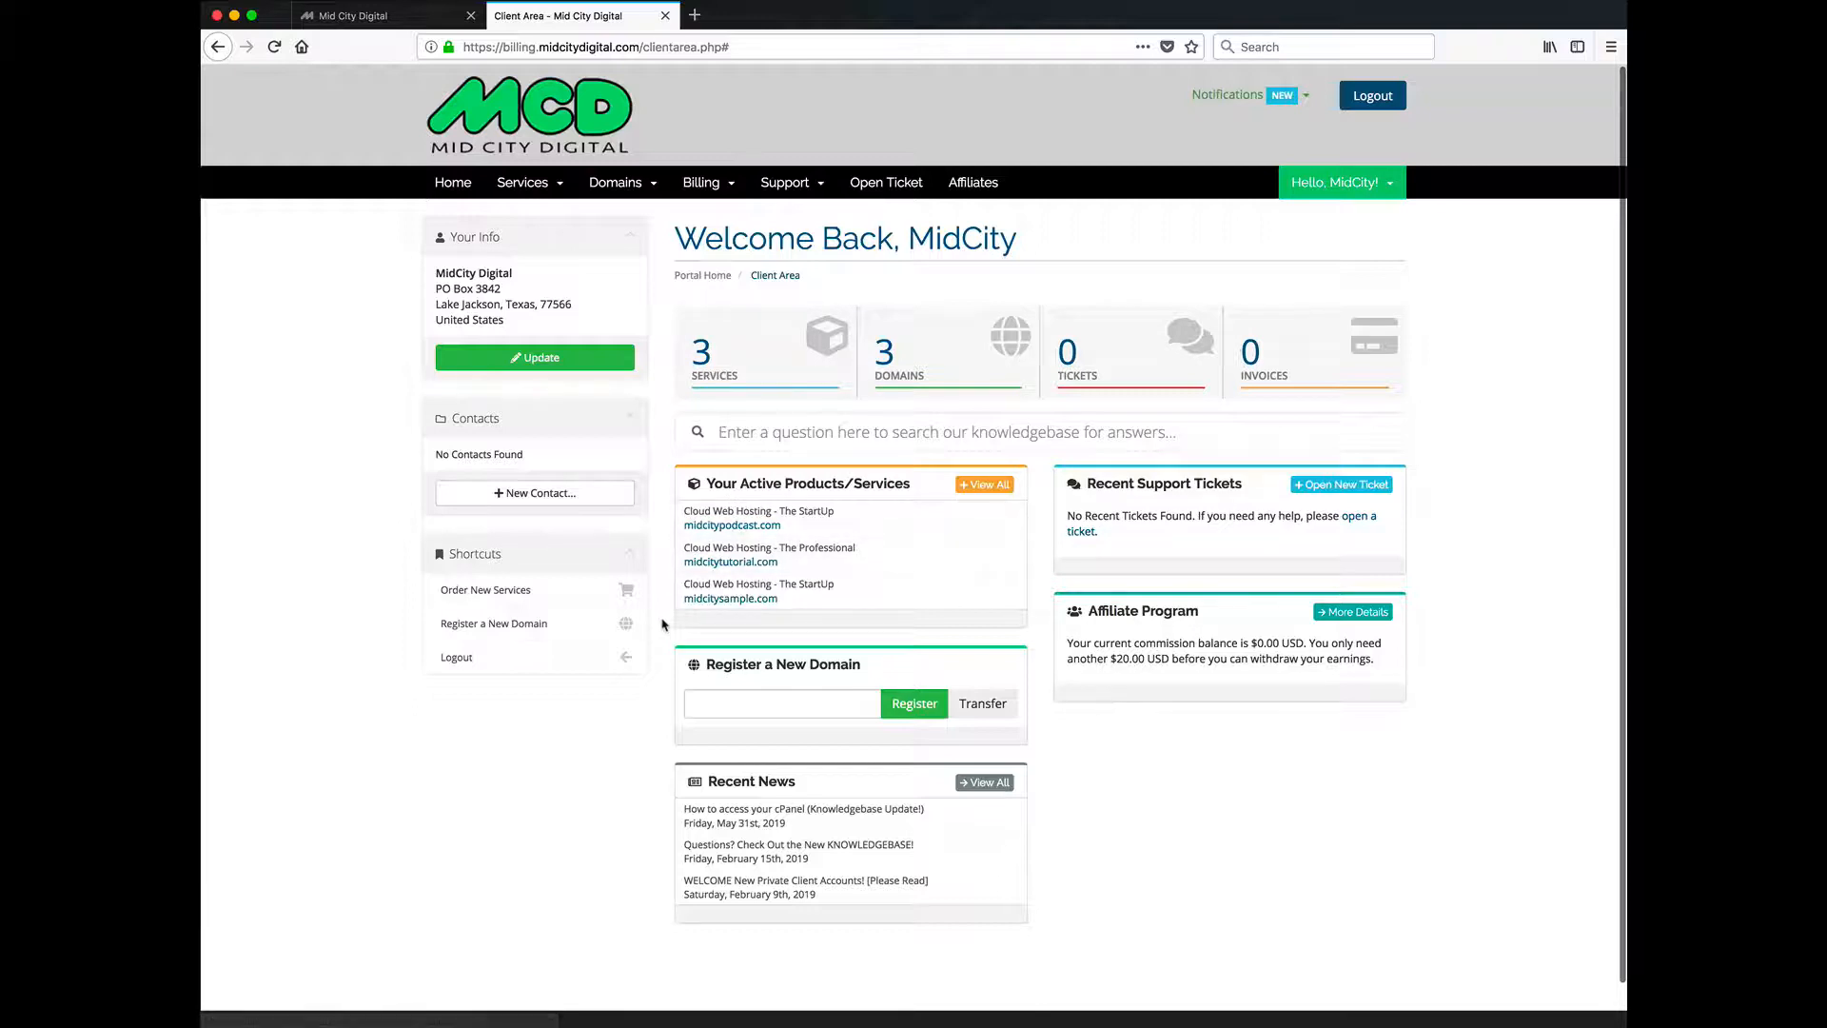
pyautogui.click(728, 706)
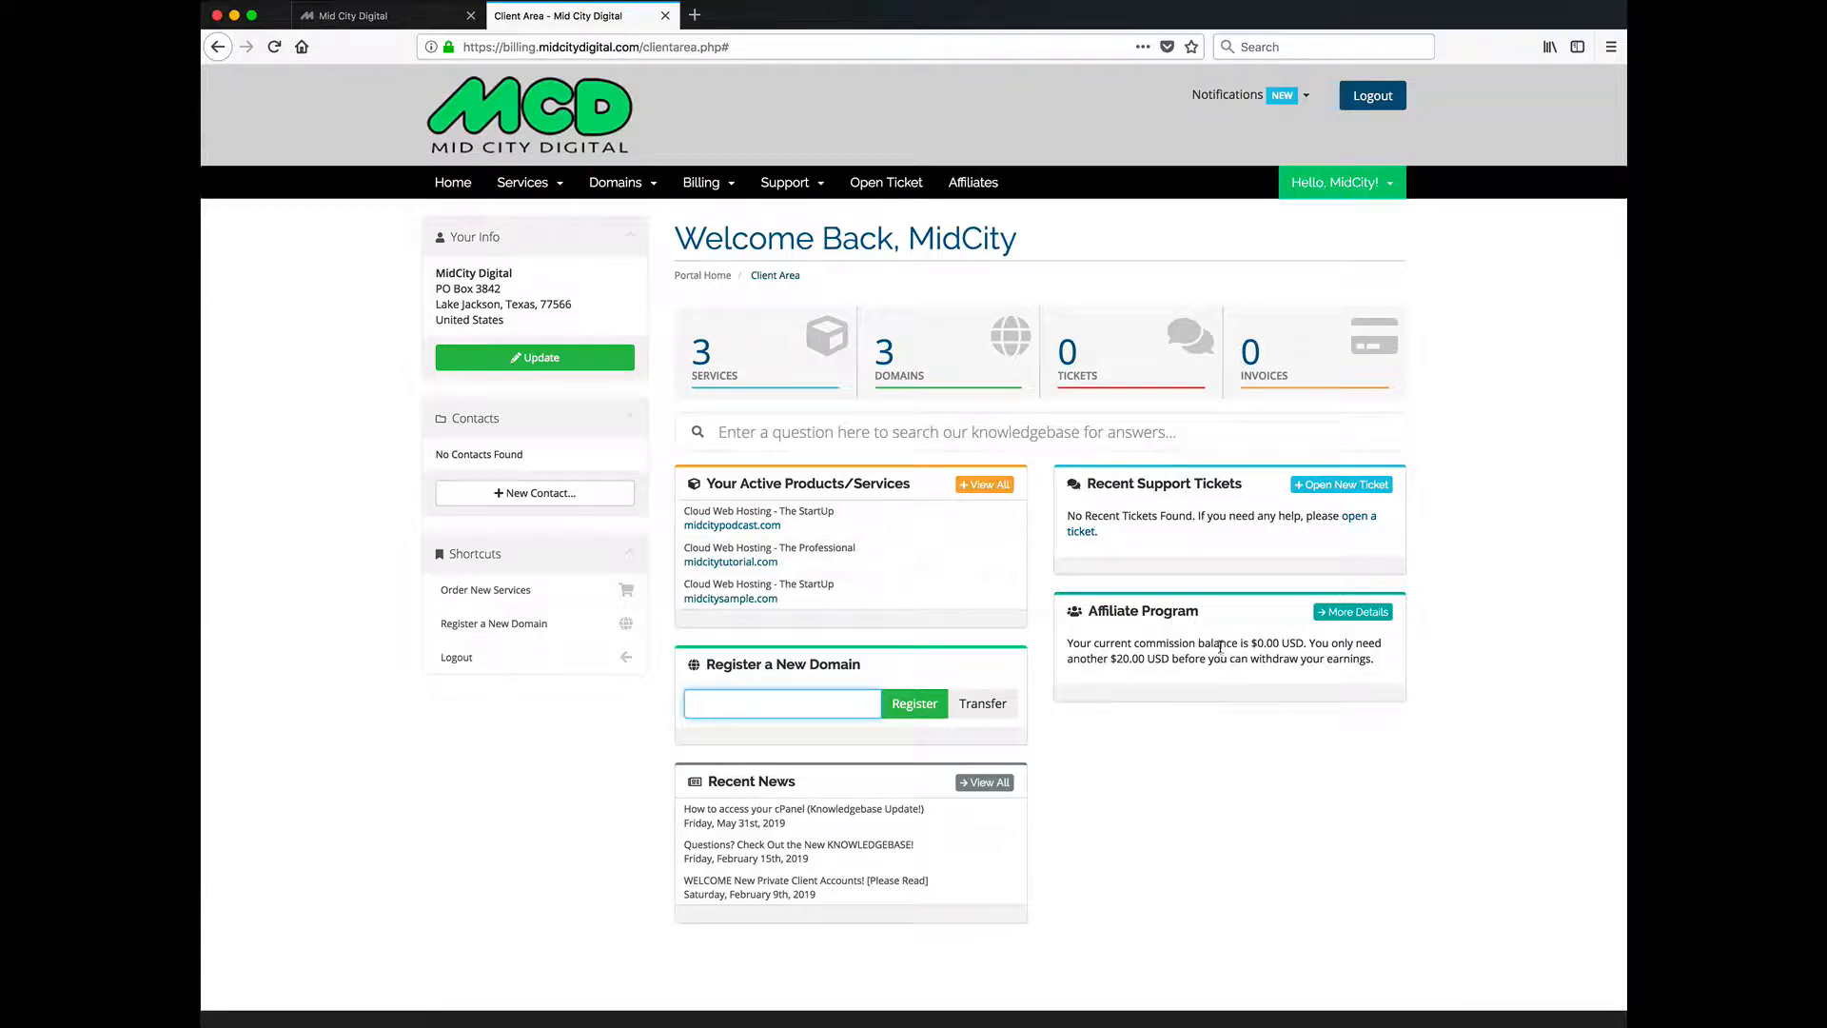
# Open the product details of the midcitysample.com hosting service and check its add-on choices.
pyautogui.click(756, 354)
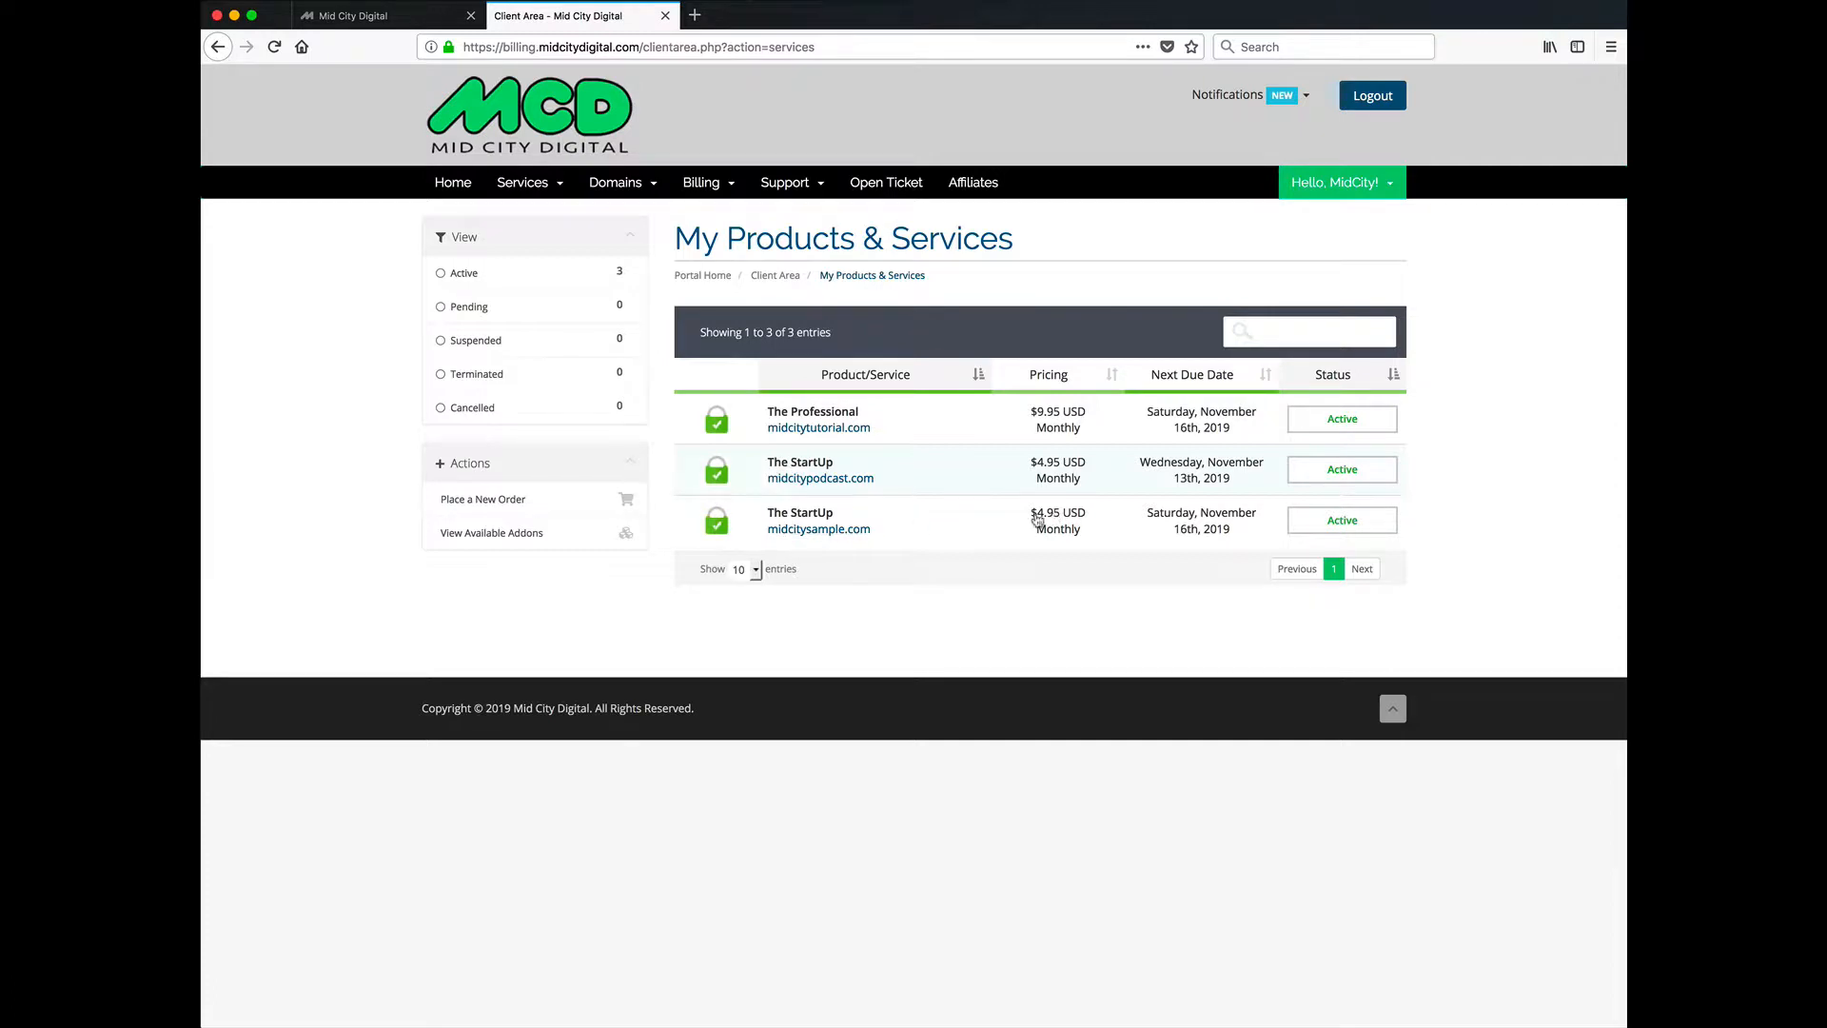
pyautogui.click(918, 527)
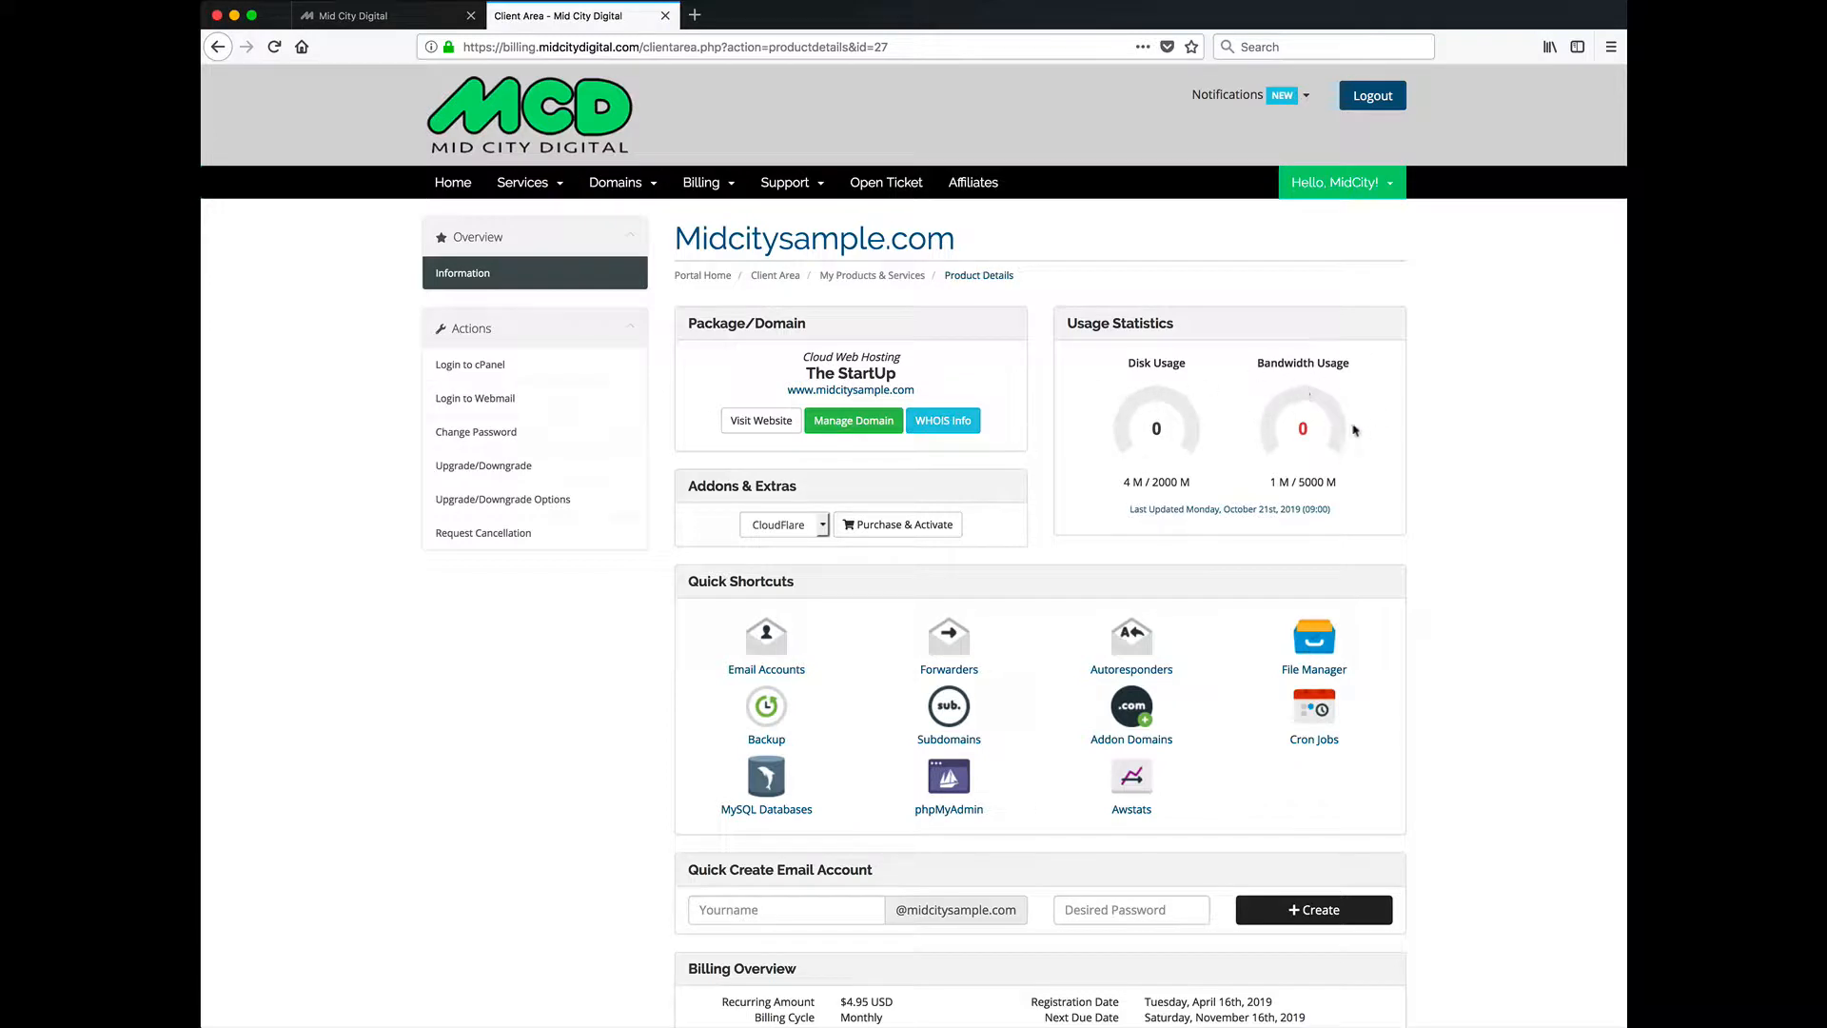
pyautogui.click(820, 529)
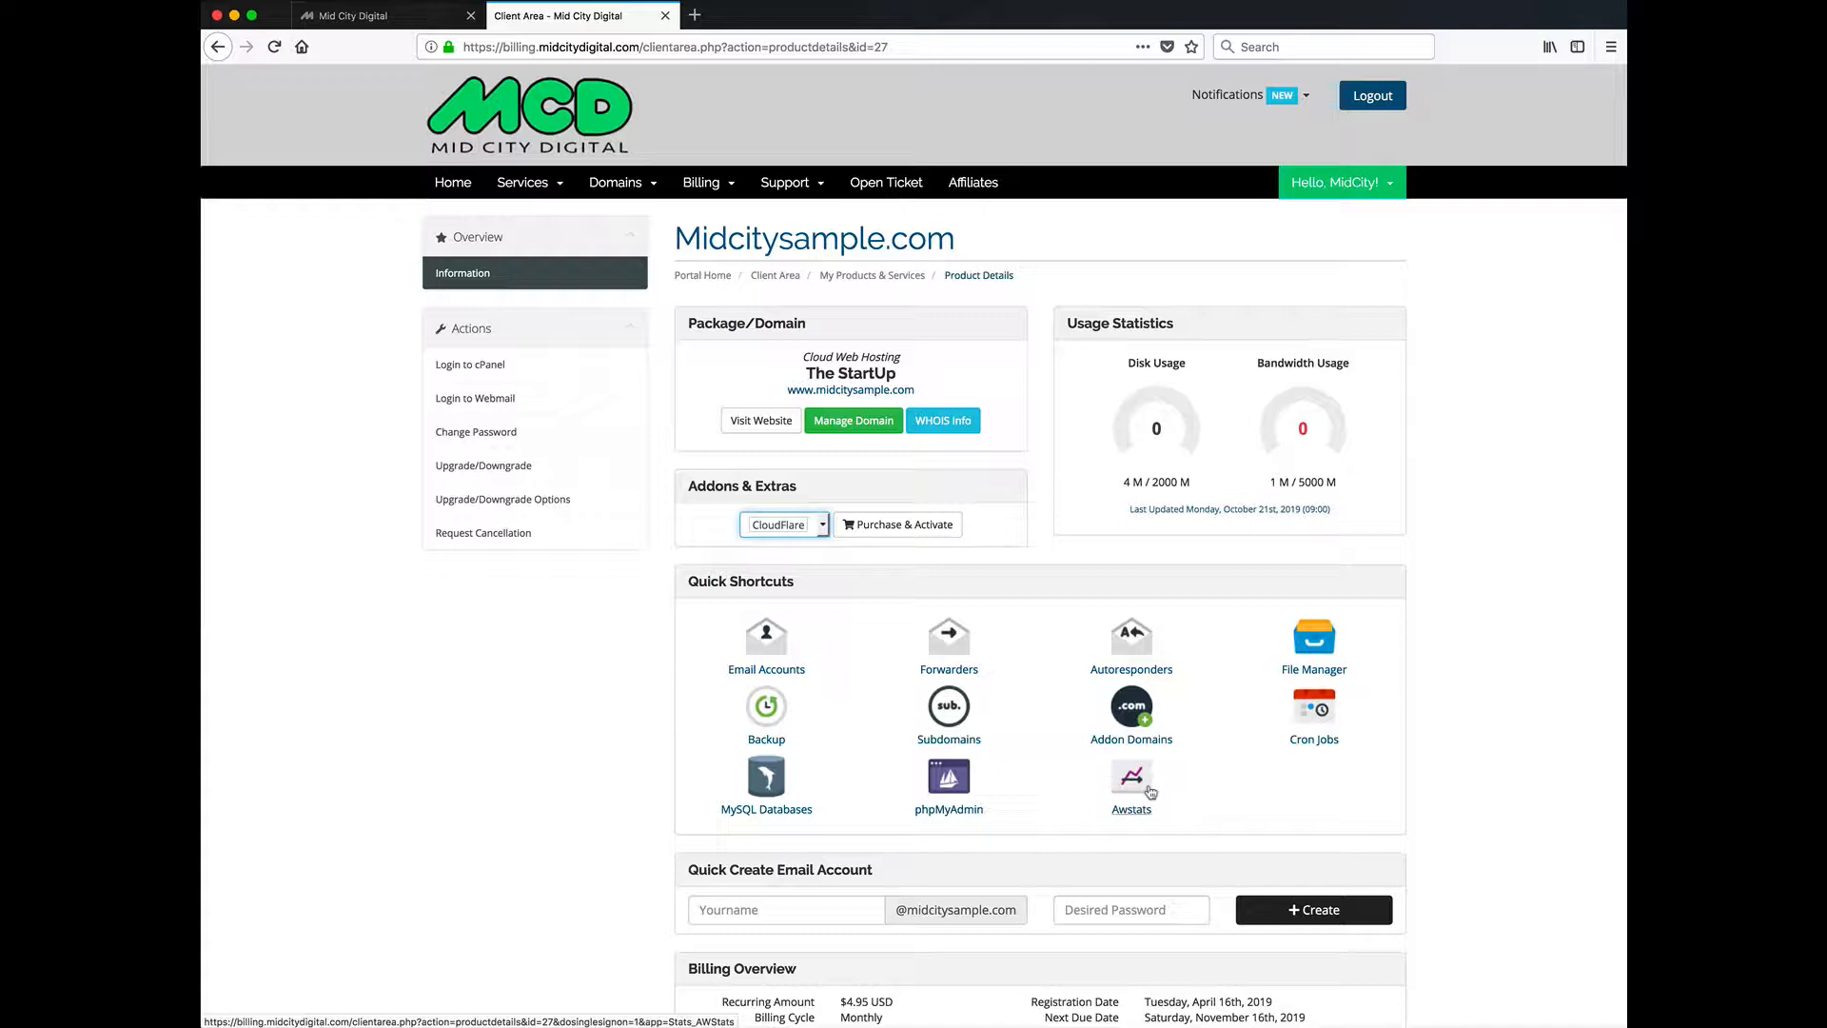
# Examine the name and password fields for quickly creating an email account at midcitysample.com.
pyautogui.scroll(-1, 1012, 844)
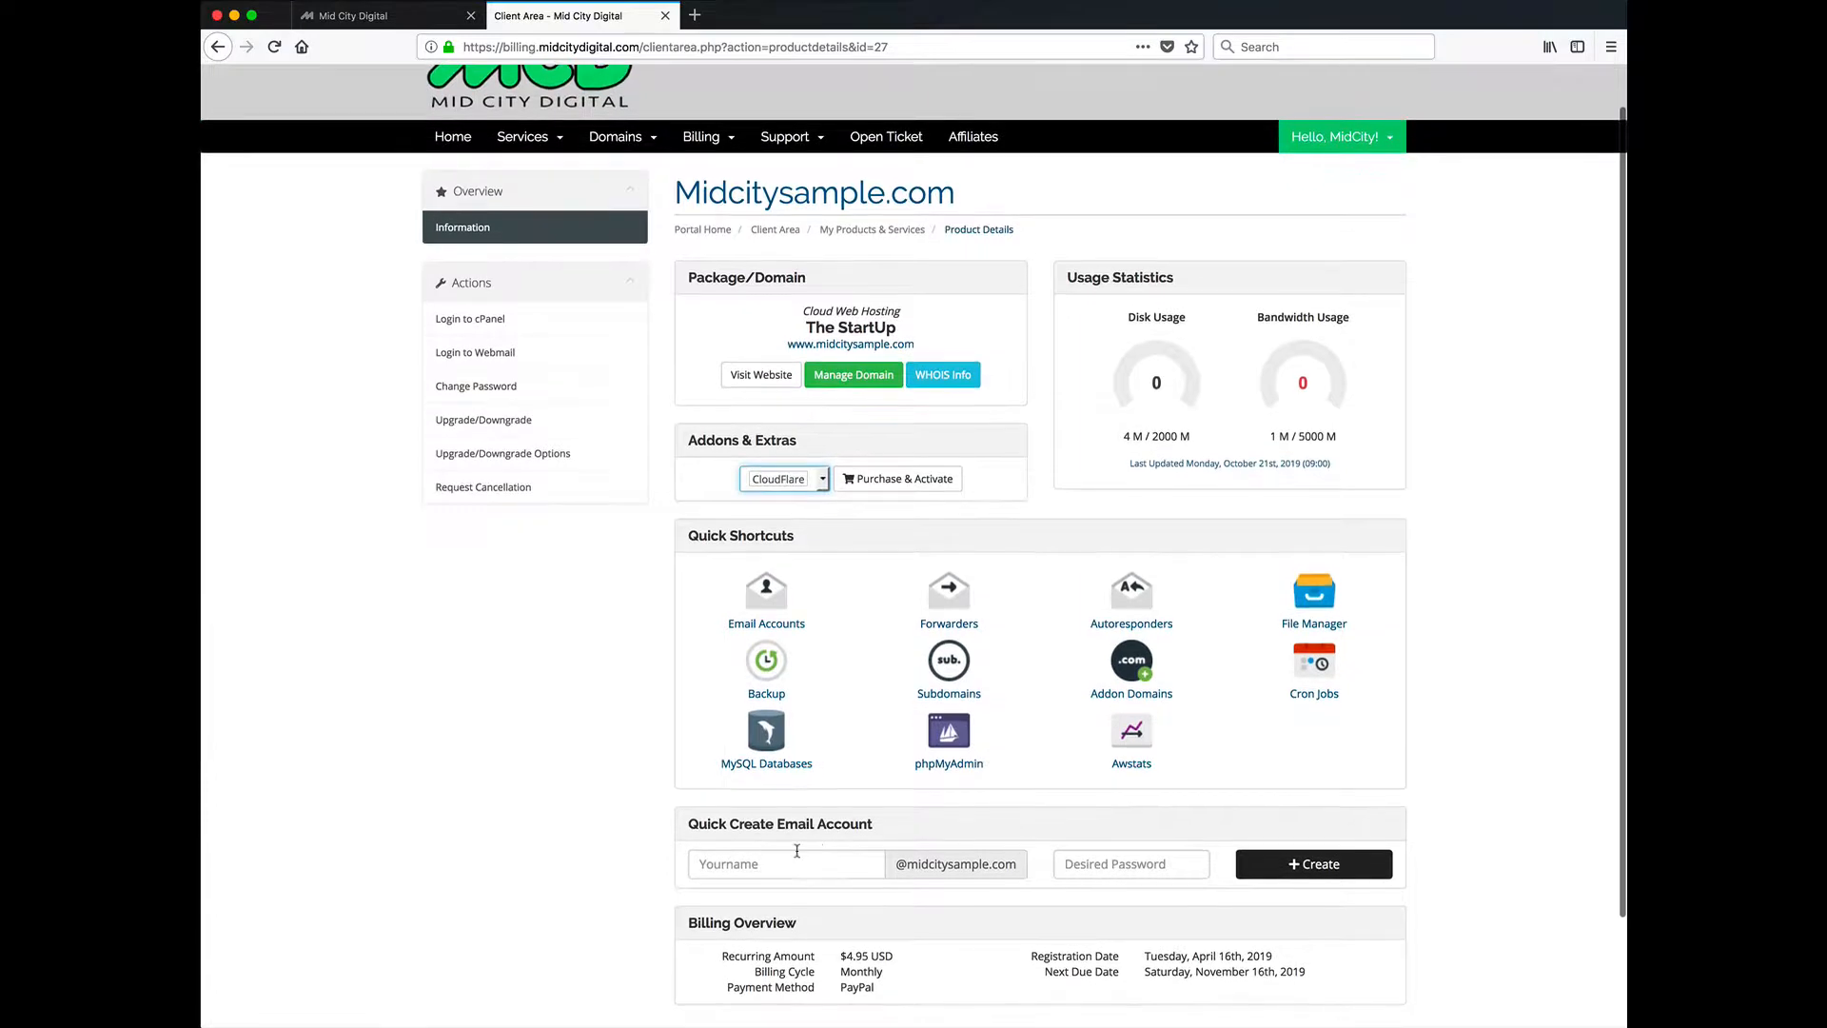
pyautogui.click(1101, 862)
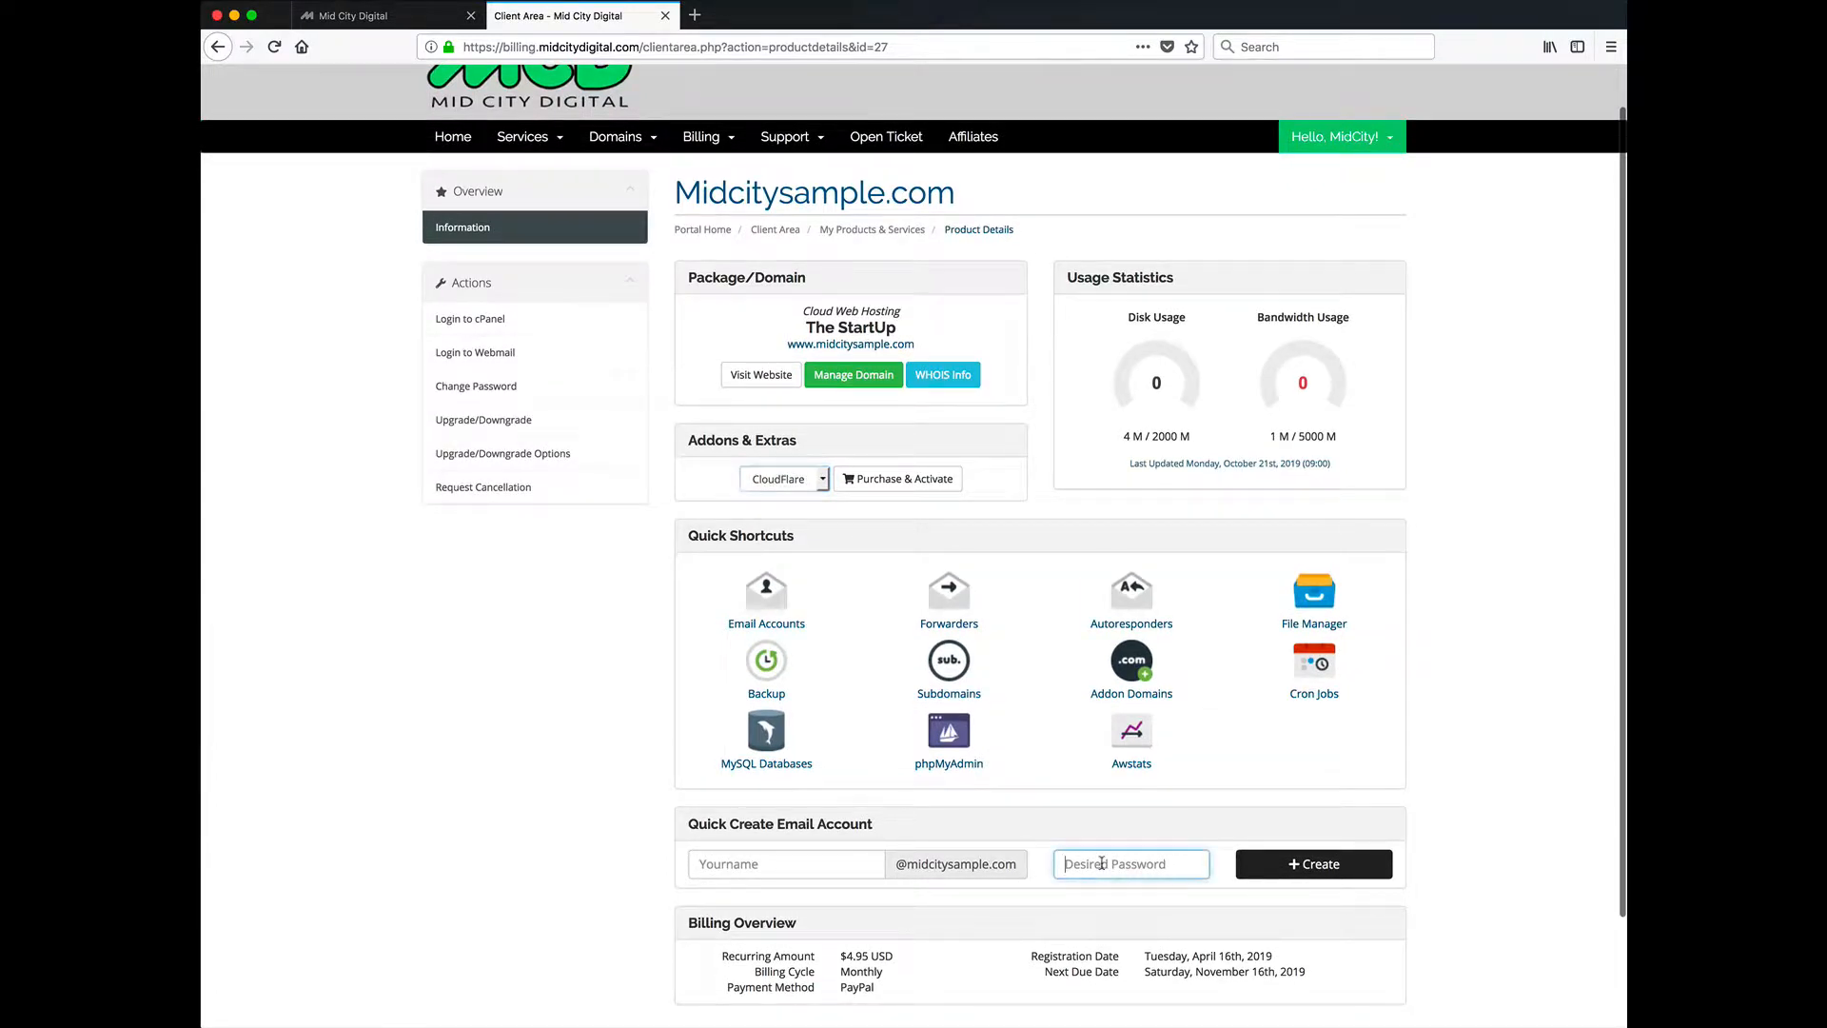
pyautogui.click(818, 866)
pyautogui.click(1066, 862)
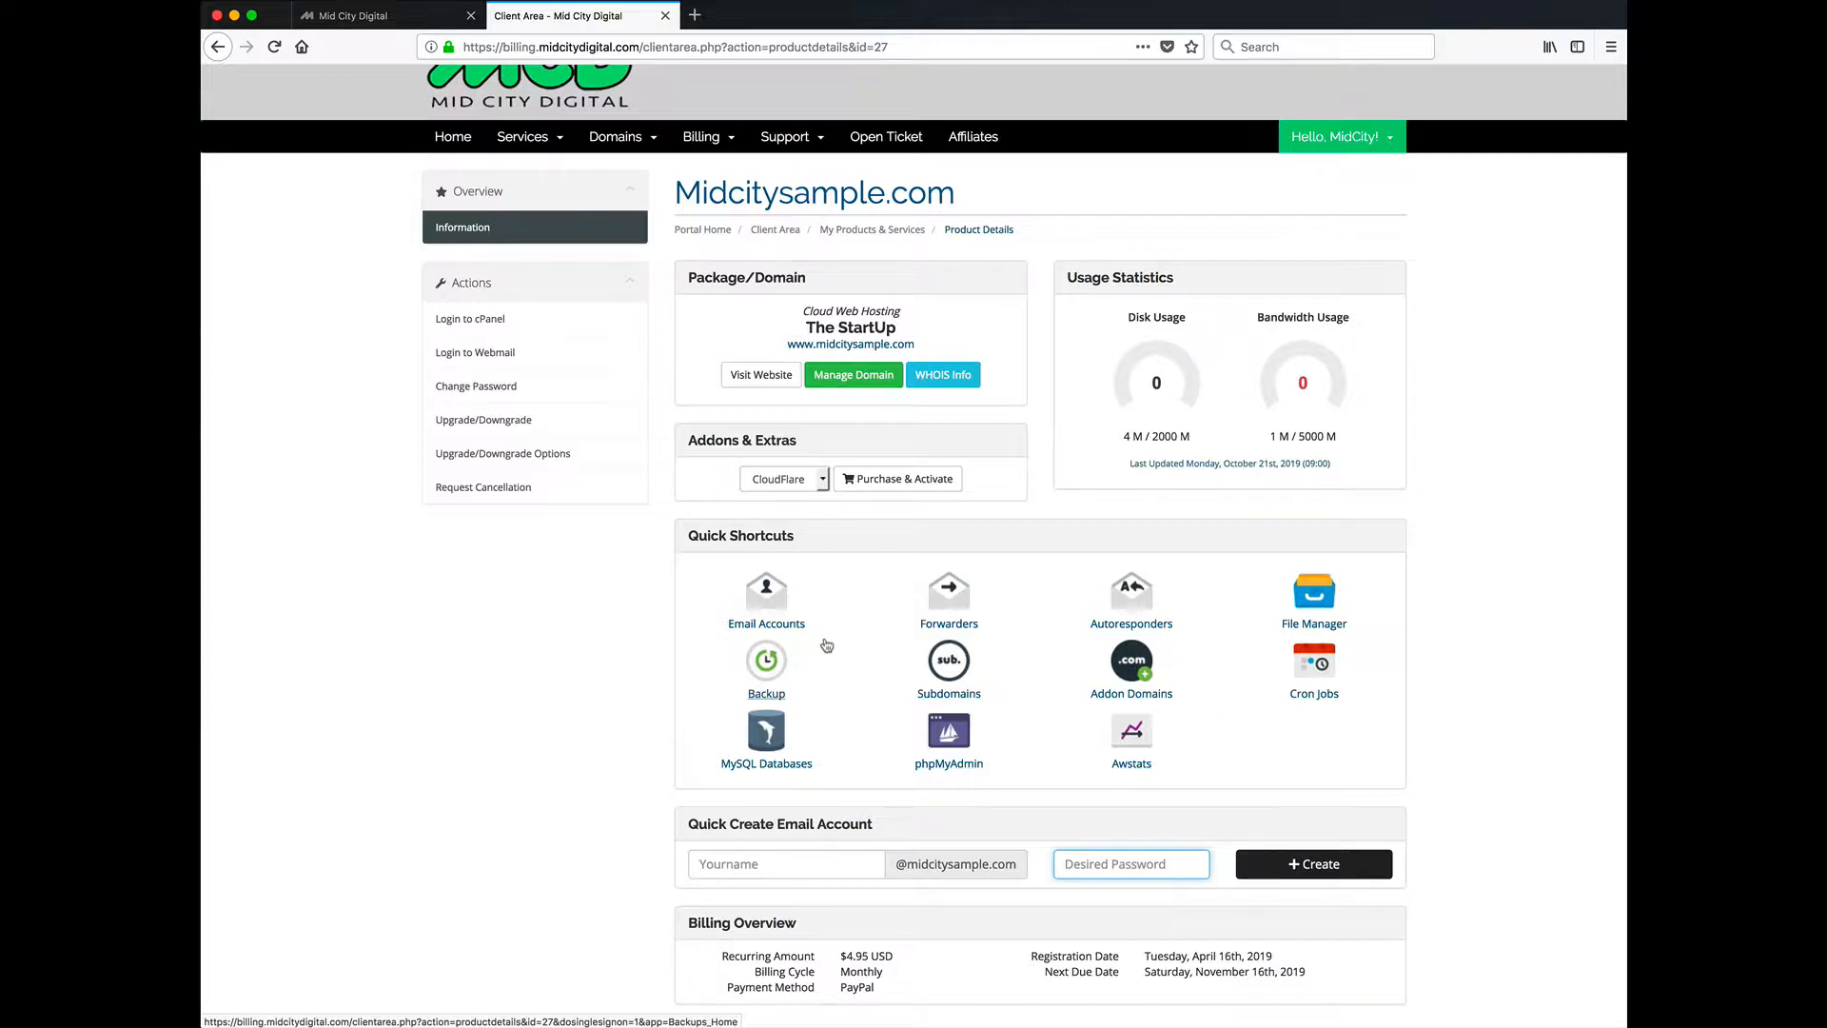
pyautogui.scroll(2, 826, 646)
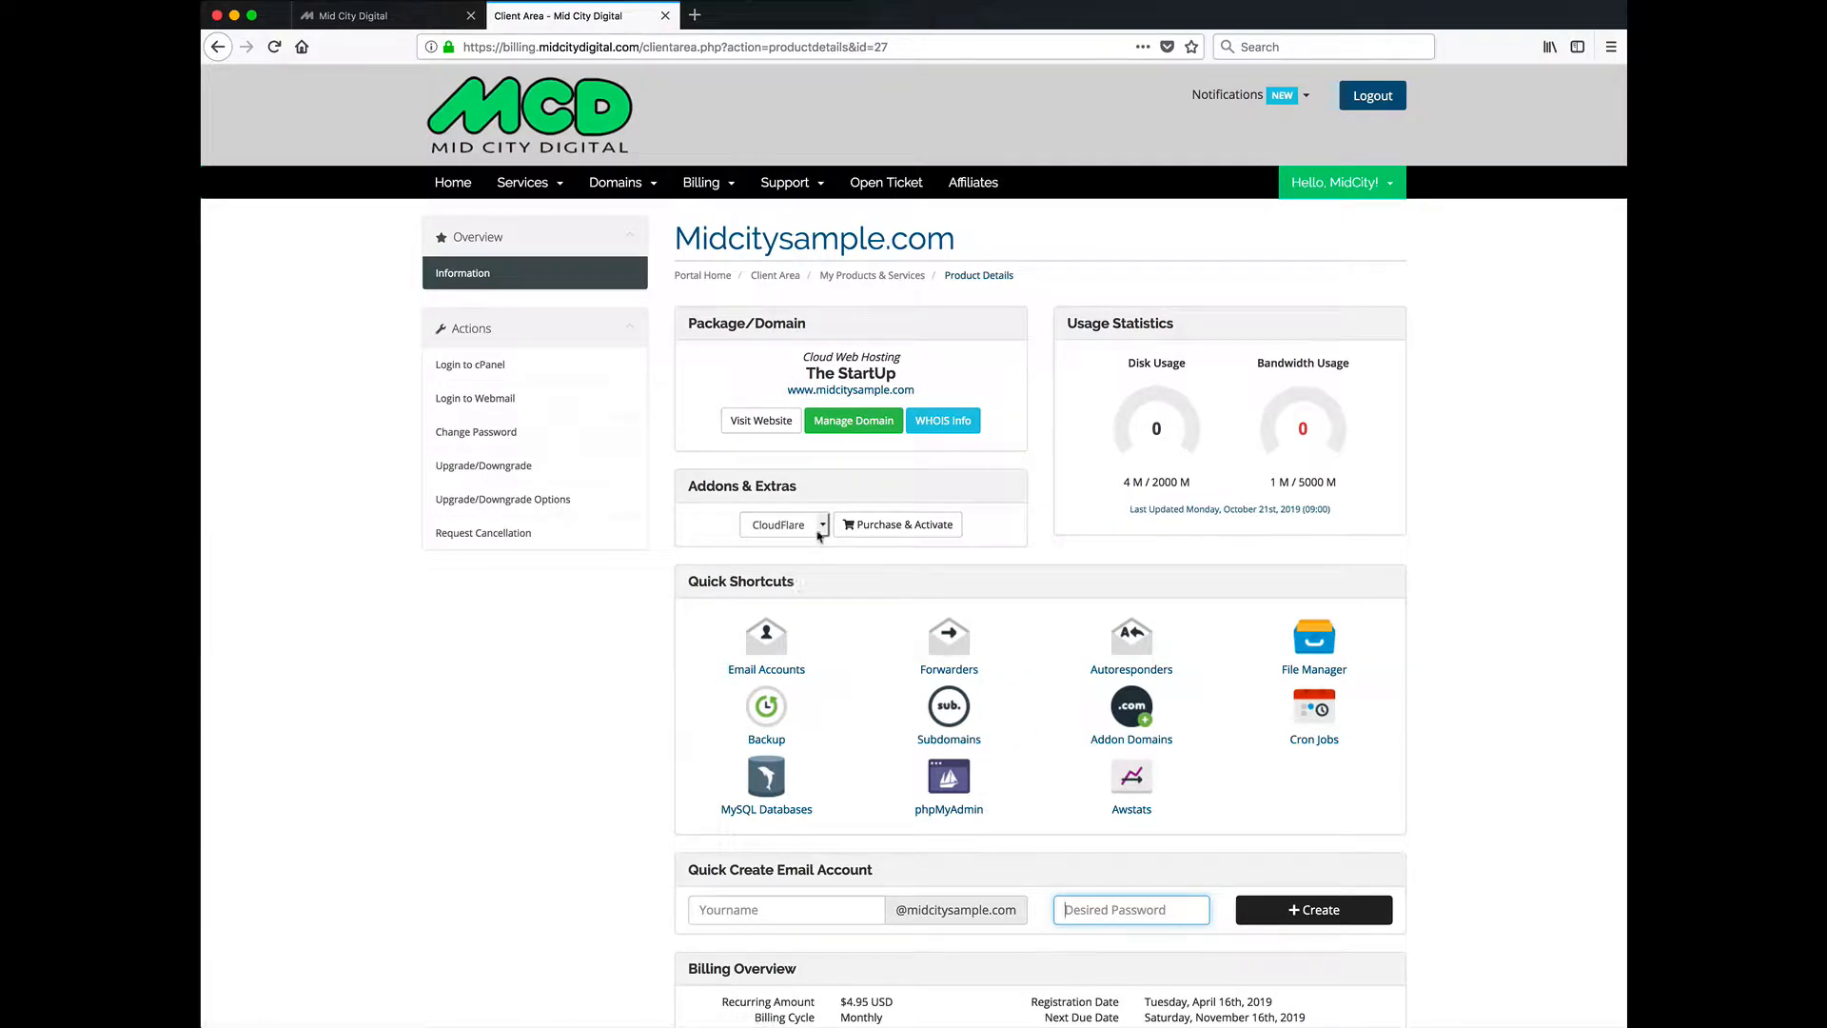
# Log in to cPanel for midcitysample.com from its product details page.
pyautogui.moveTo(676, 238); pyautogui.dragTo(953, 248)
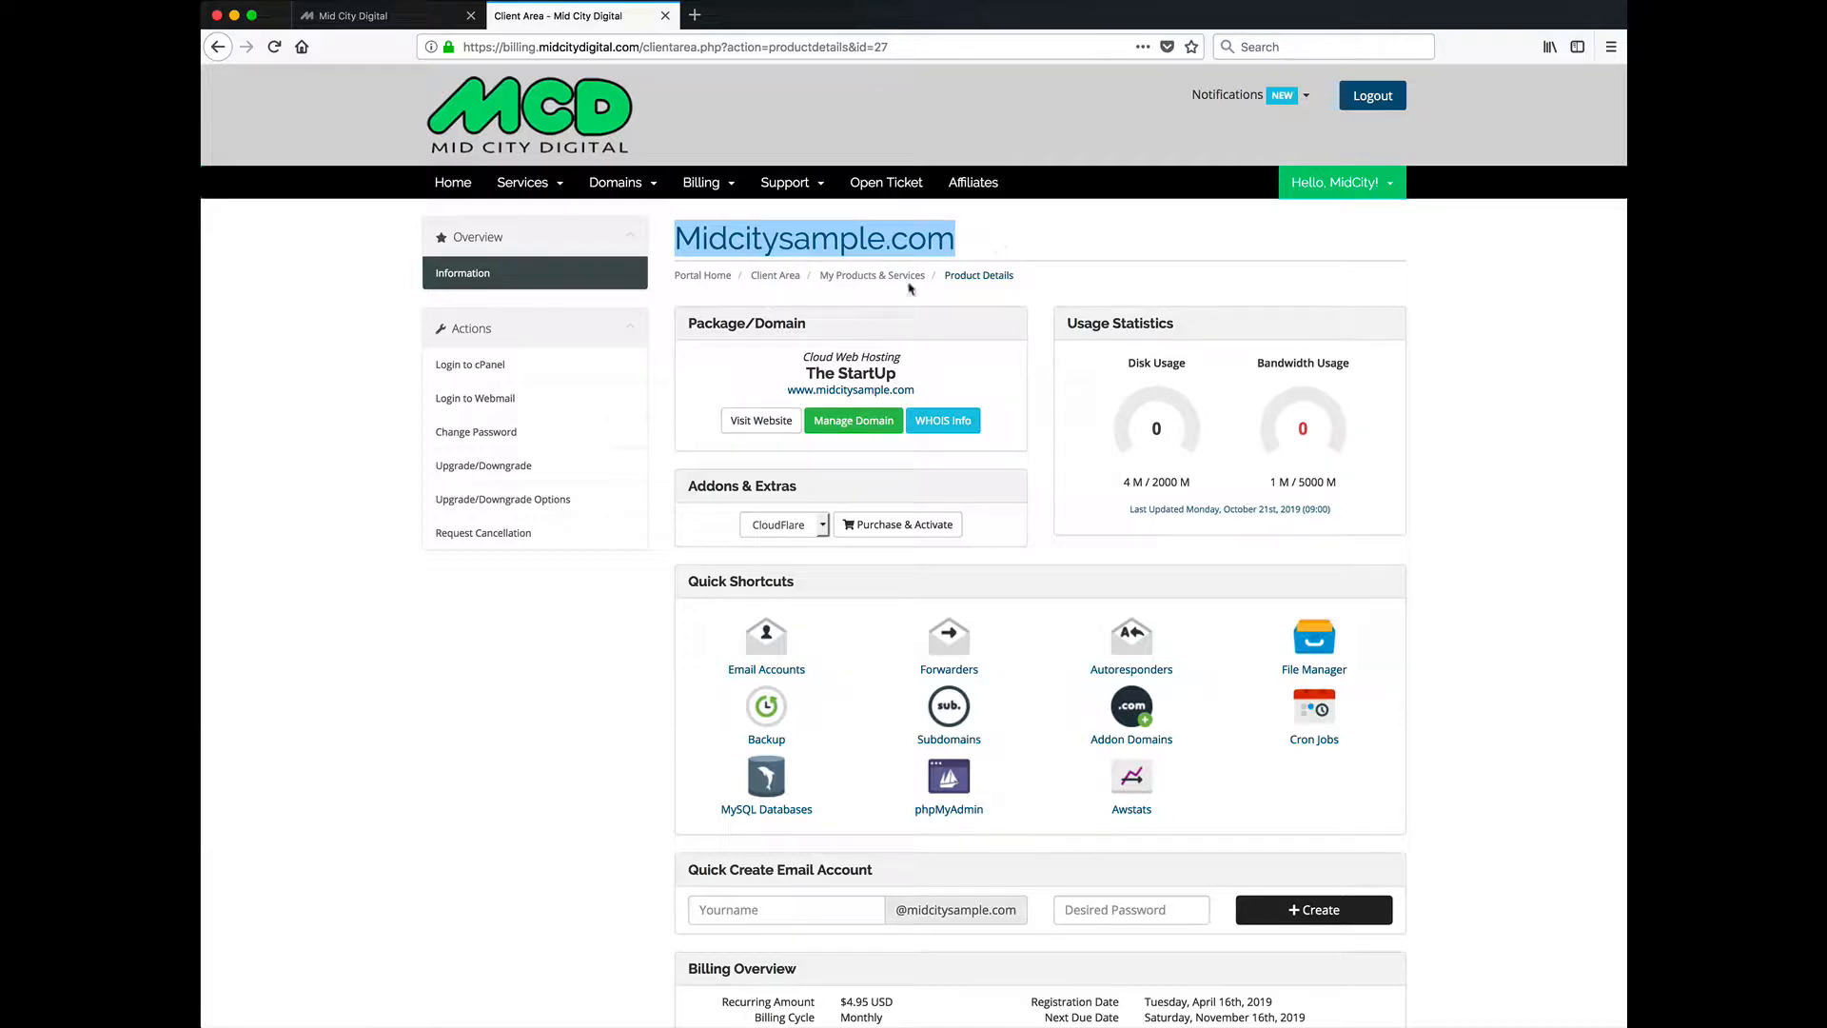
pyautogui.click(1123, 253)
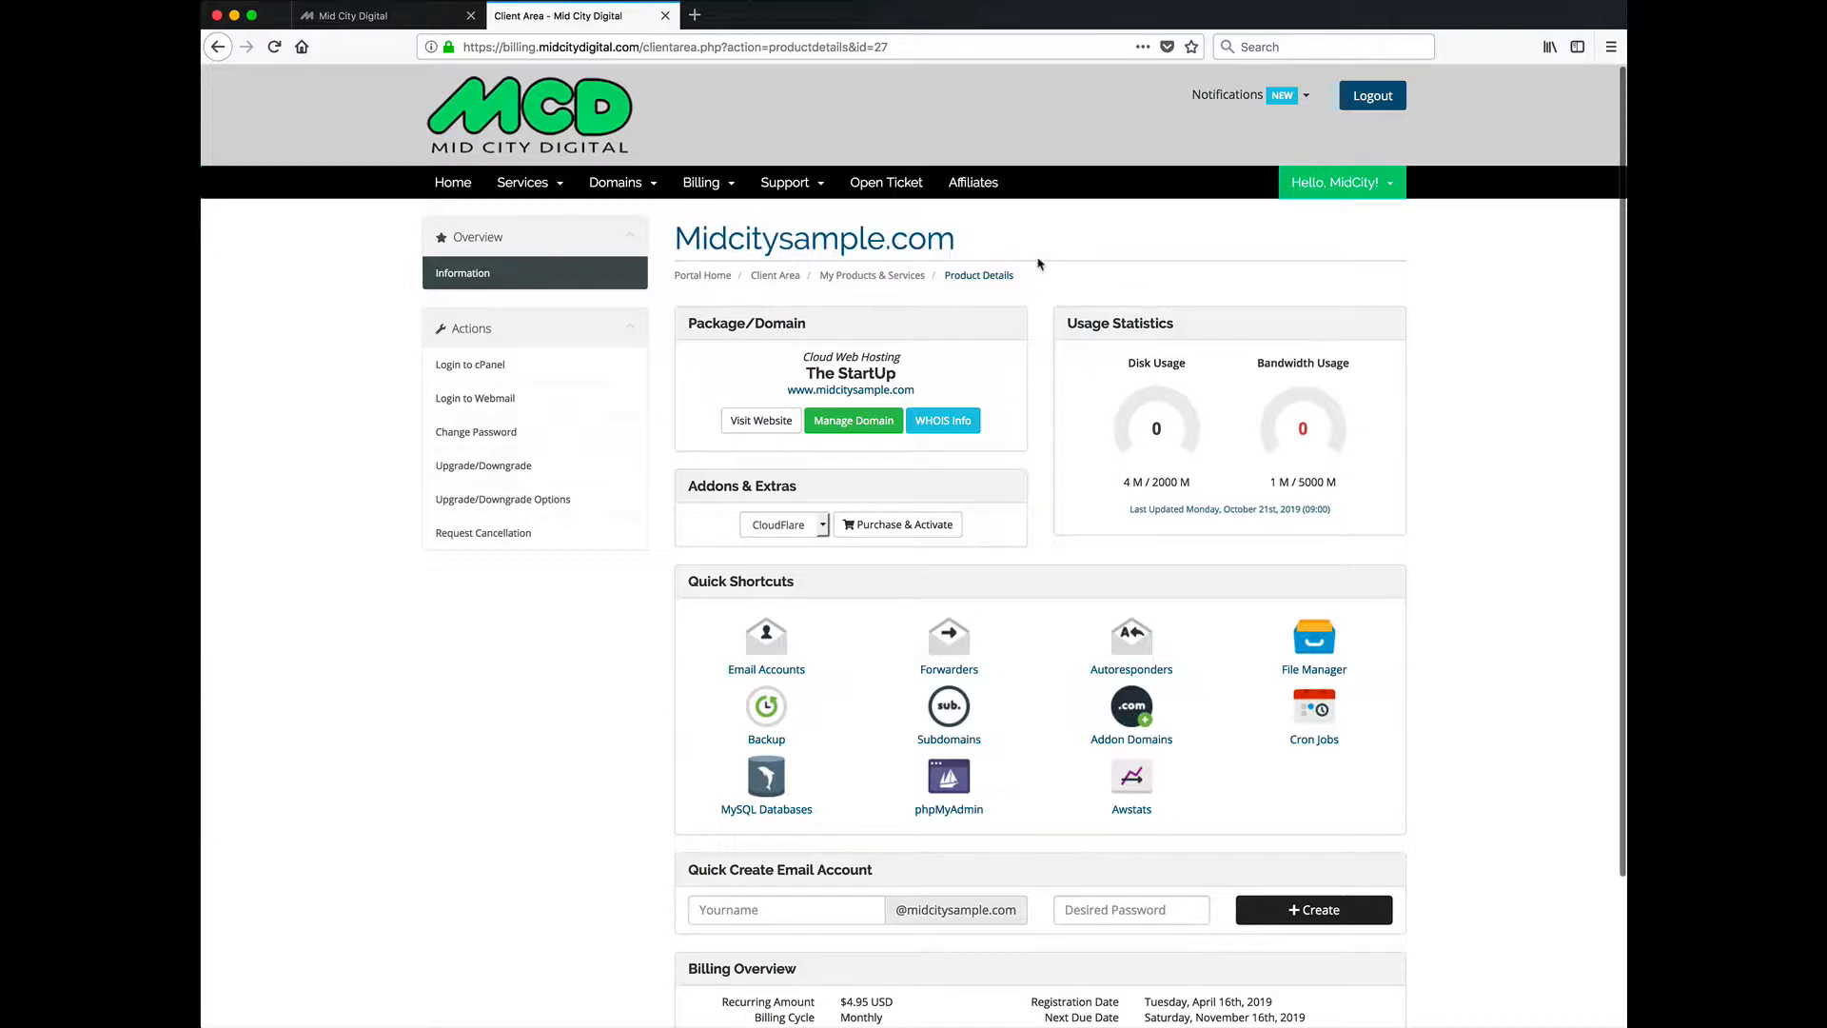
pyautogui.click(522, 373)
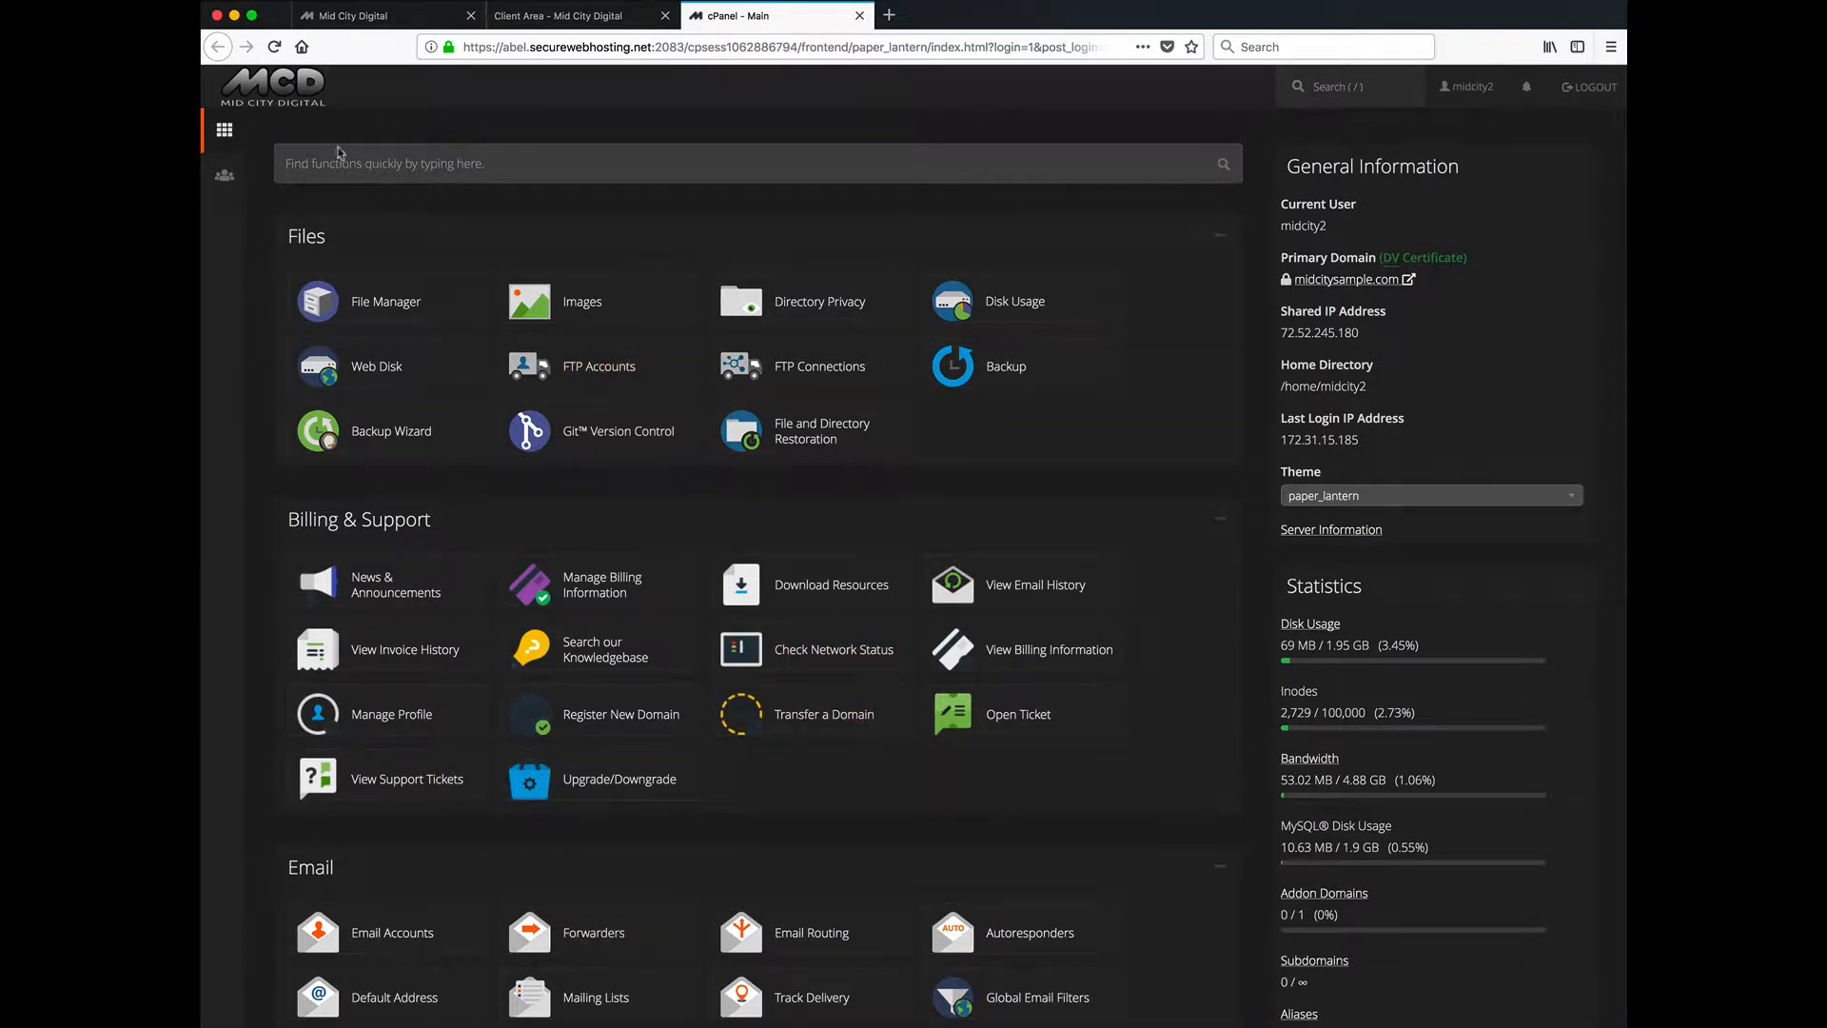
# Search the cPanel functions for "php", clear the search and look at the global search box.
pyautogui.click(316, 165)
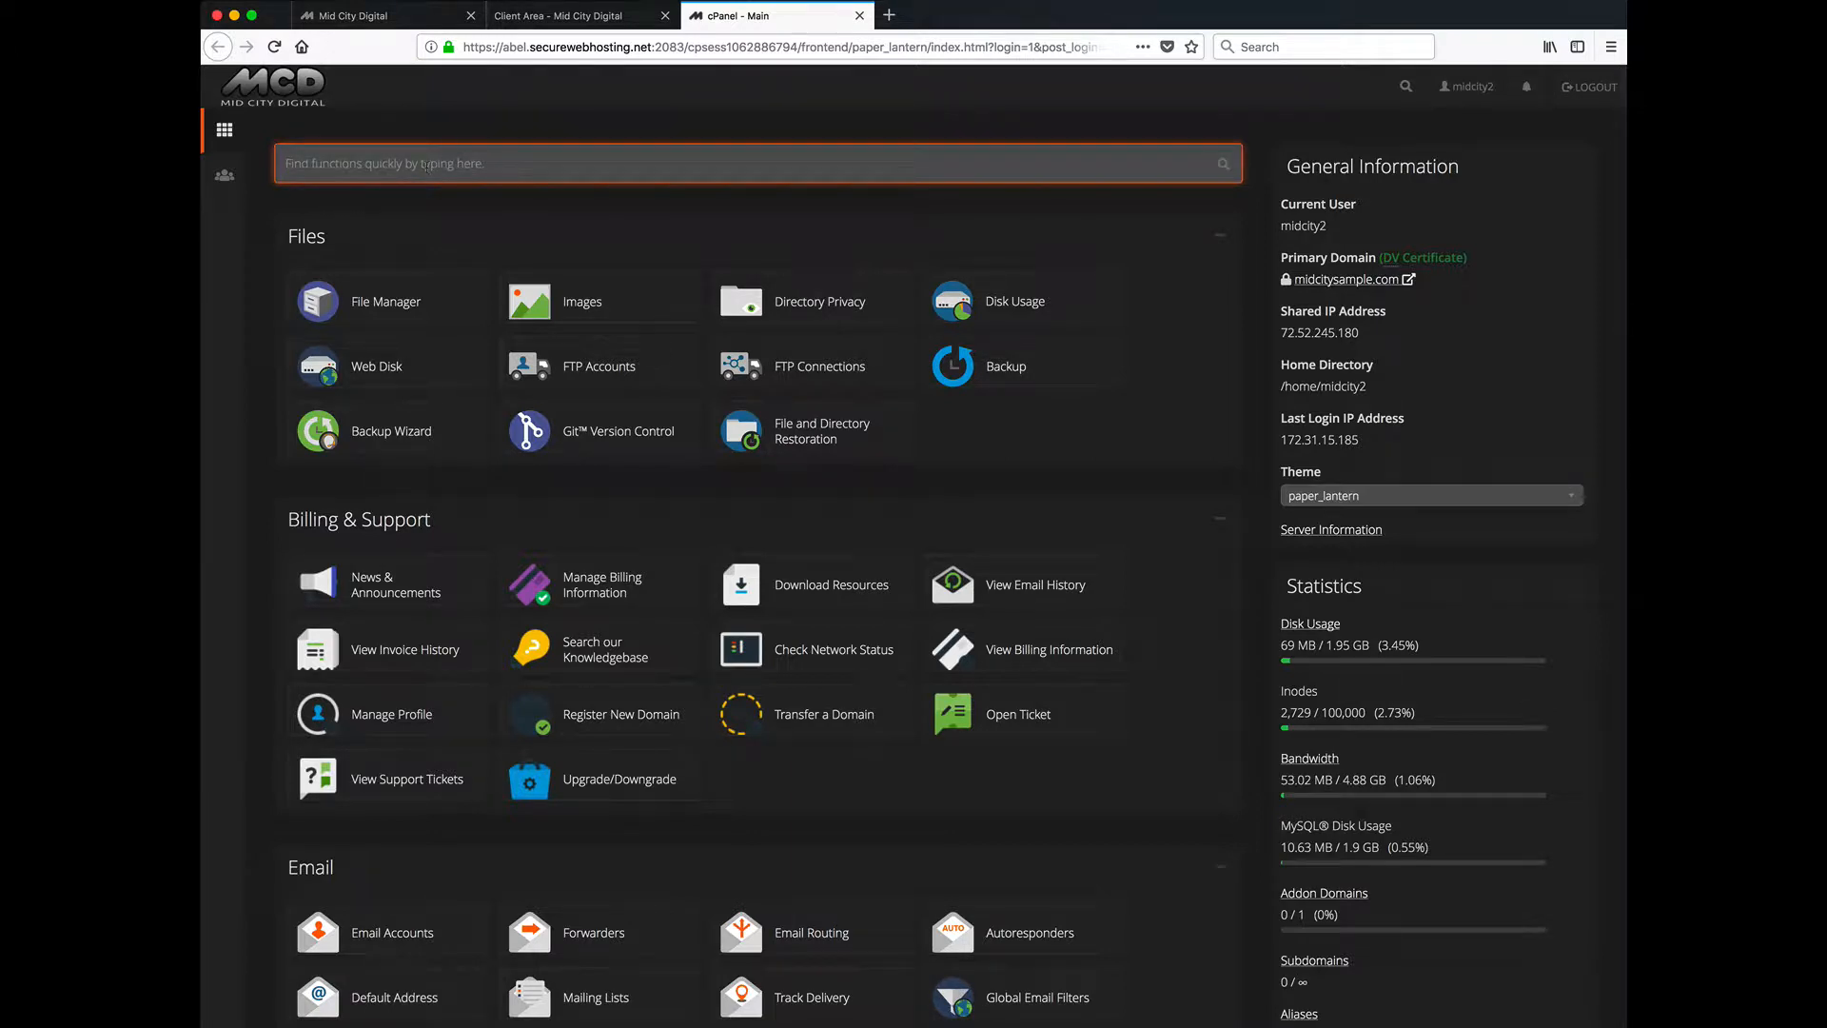
pyautogui.write('php')
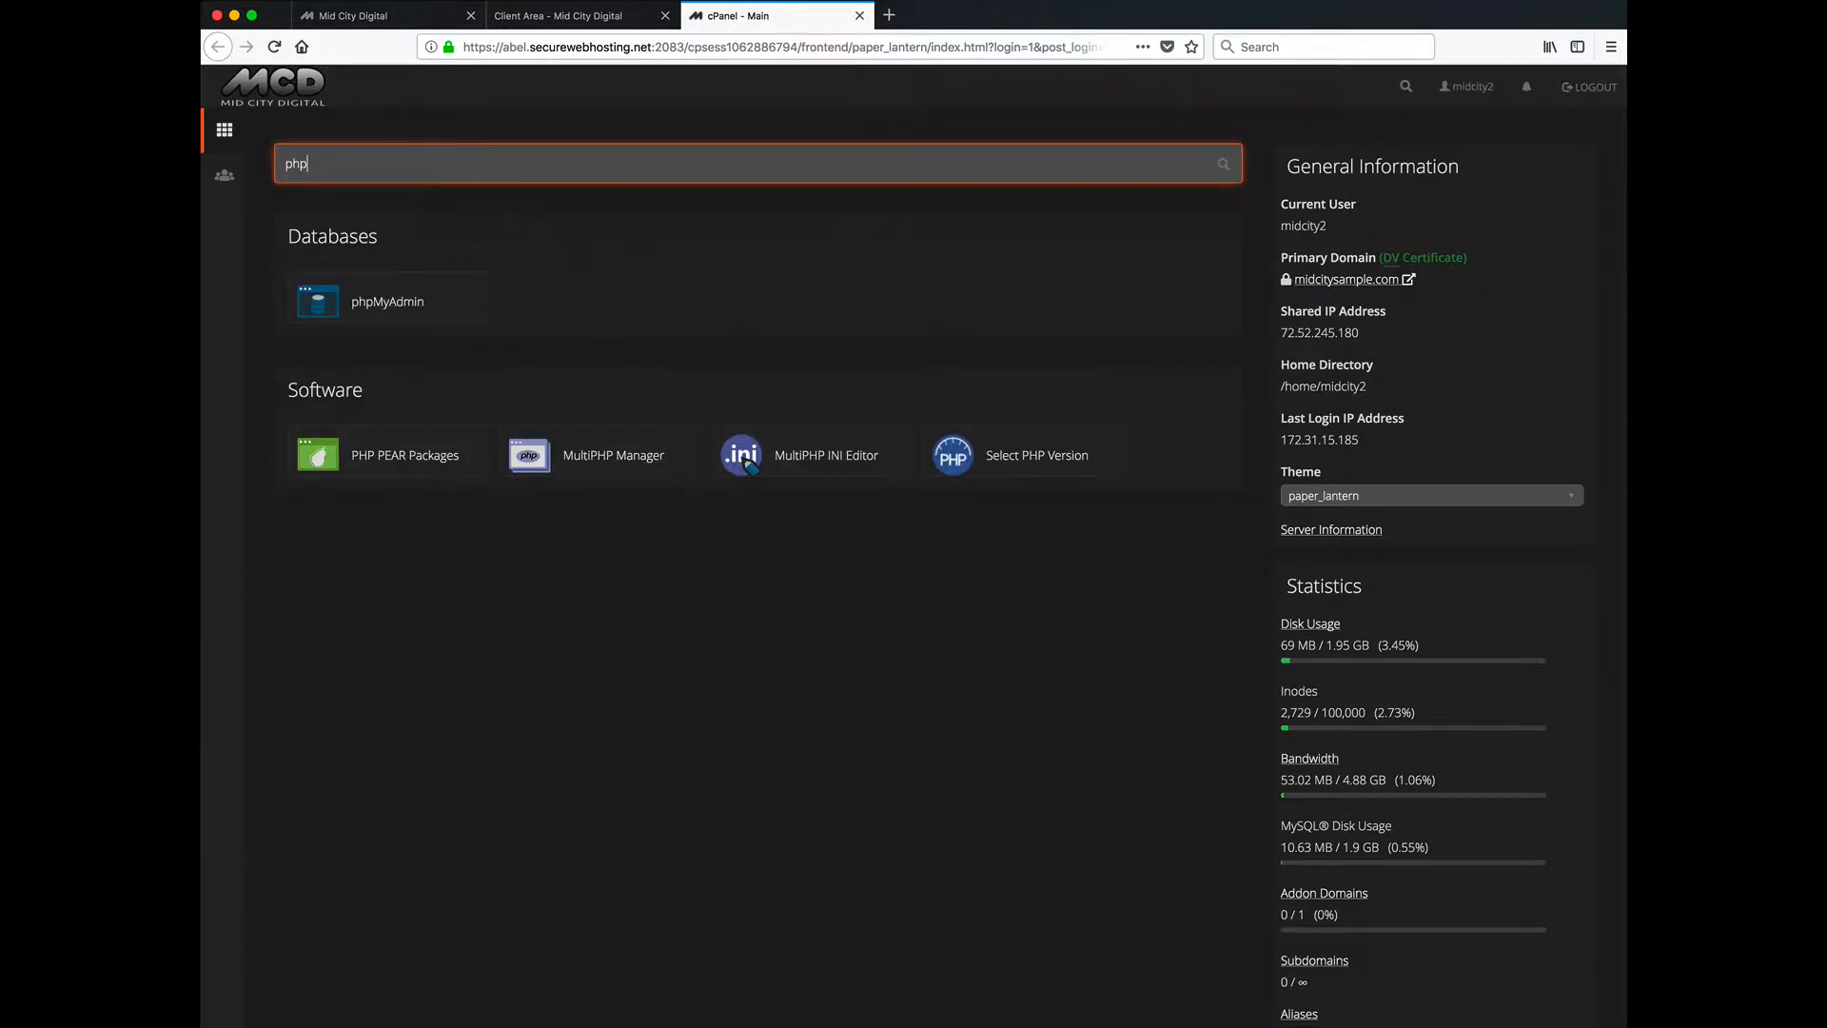
pyautogui.doubleClick(330, 166)
pyautogui.press('BackSpace')
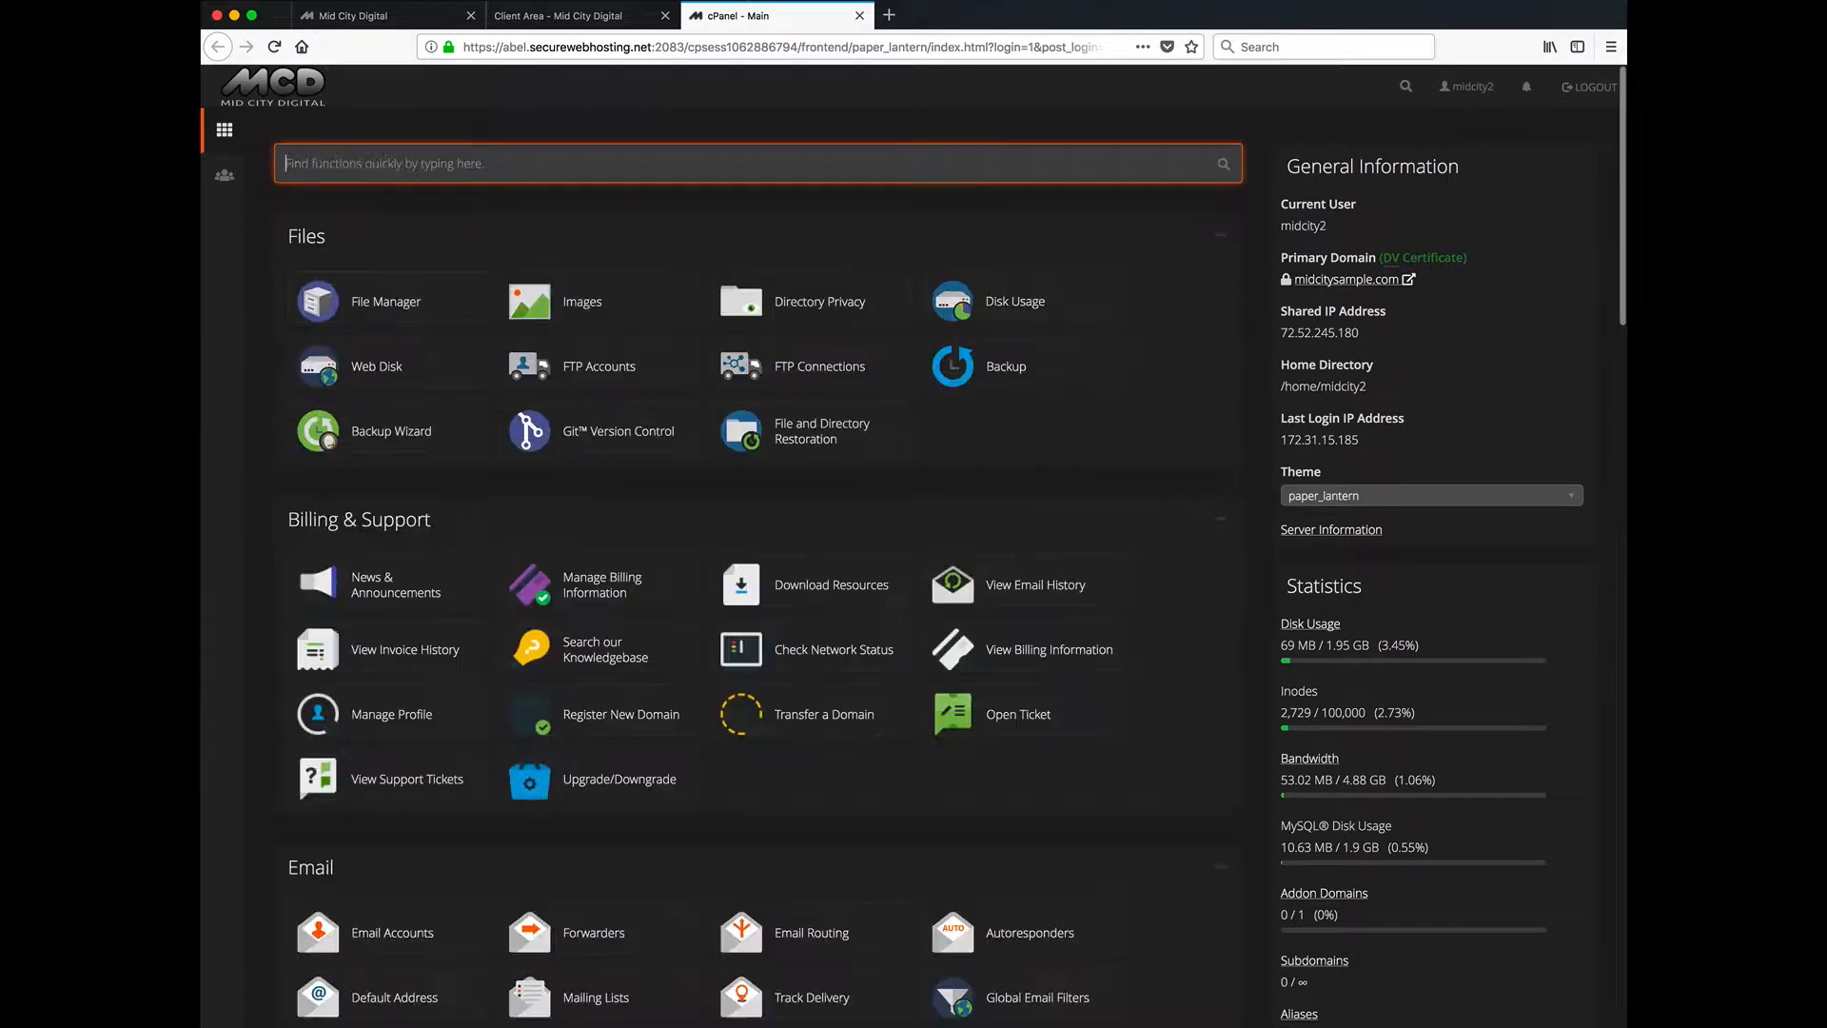
pyautogui.moveTo(1404, 88)
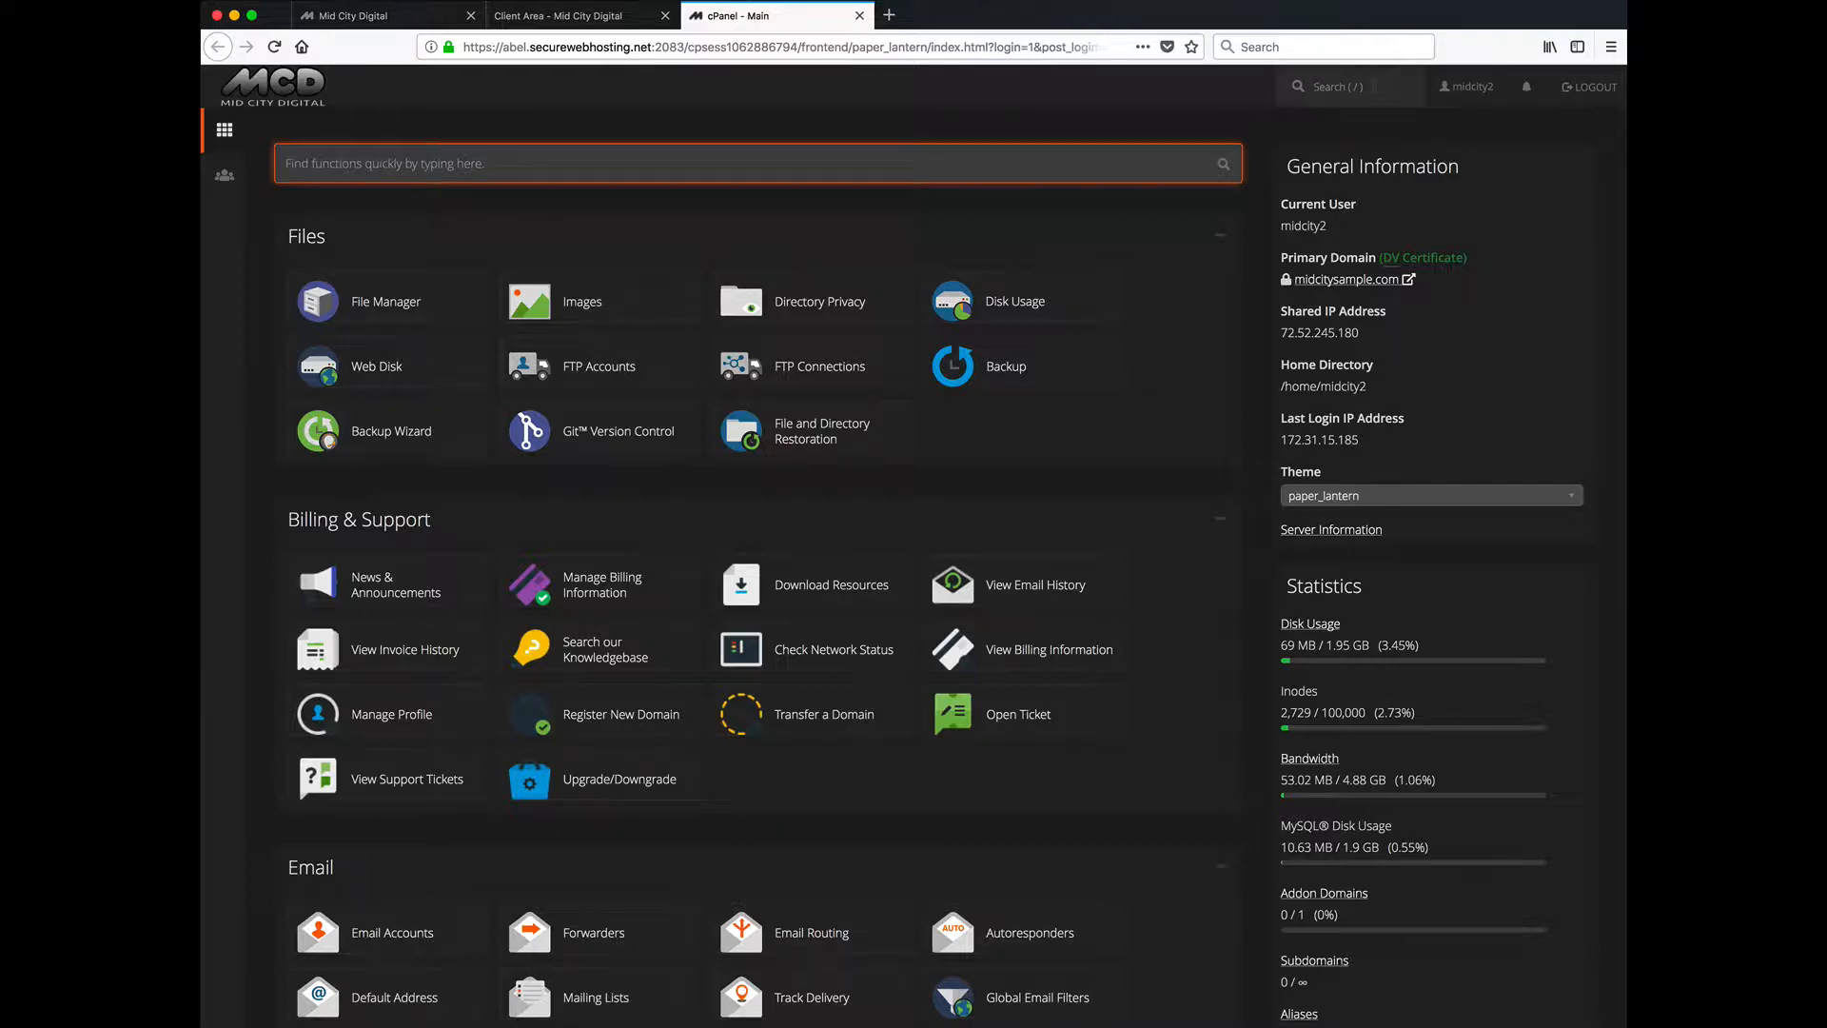
pyautogui.click(1188, 110)
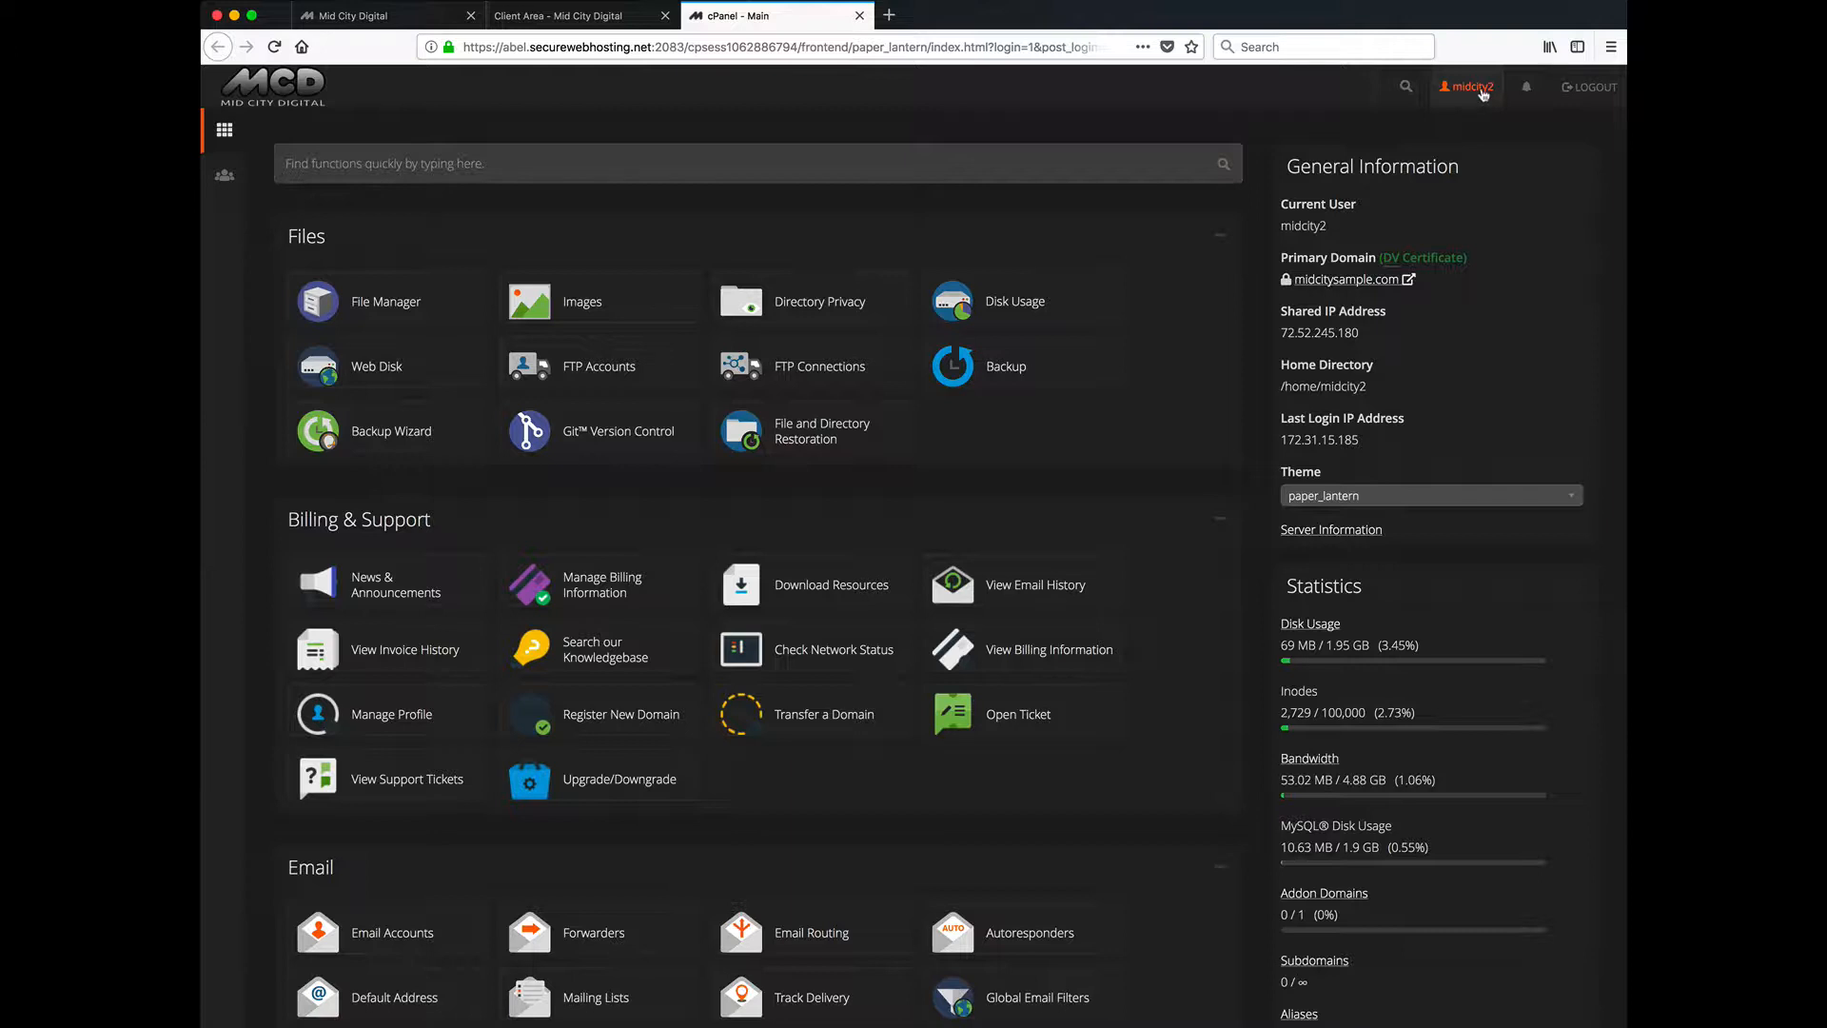
# View cPanel's Account Preferences and open the Password & Security page for changing the account password.
pyautogui.click(1483, 93)
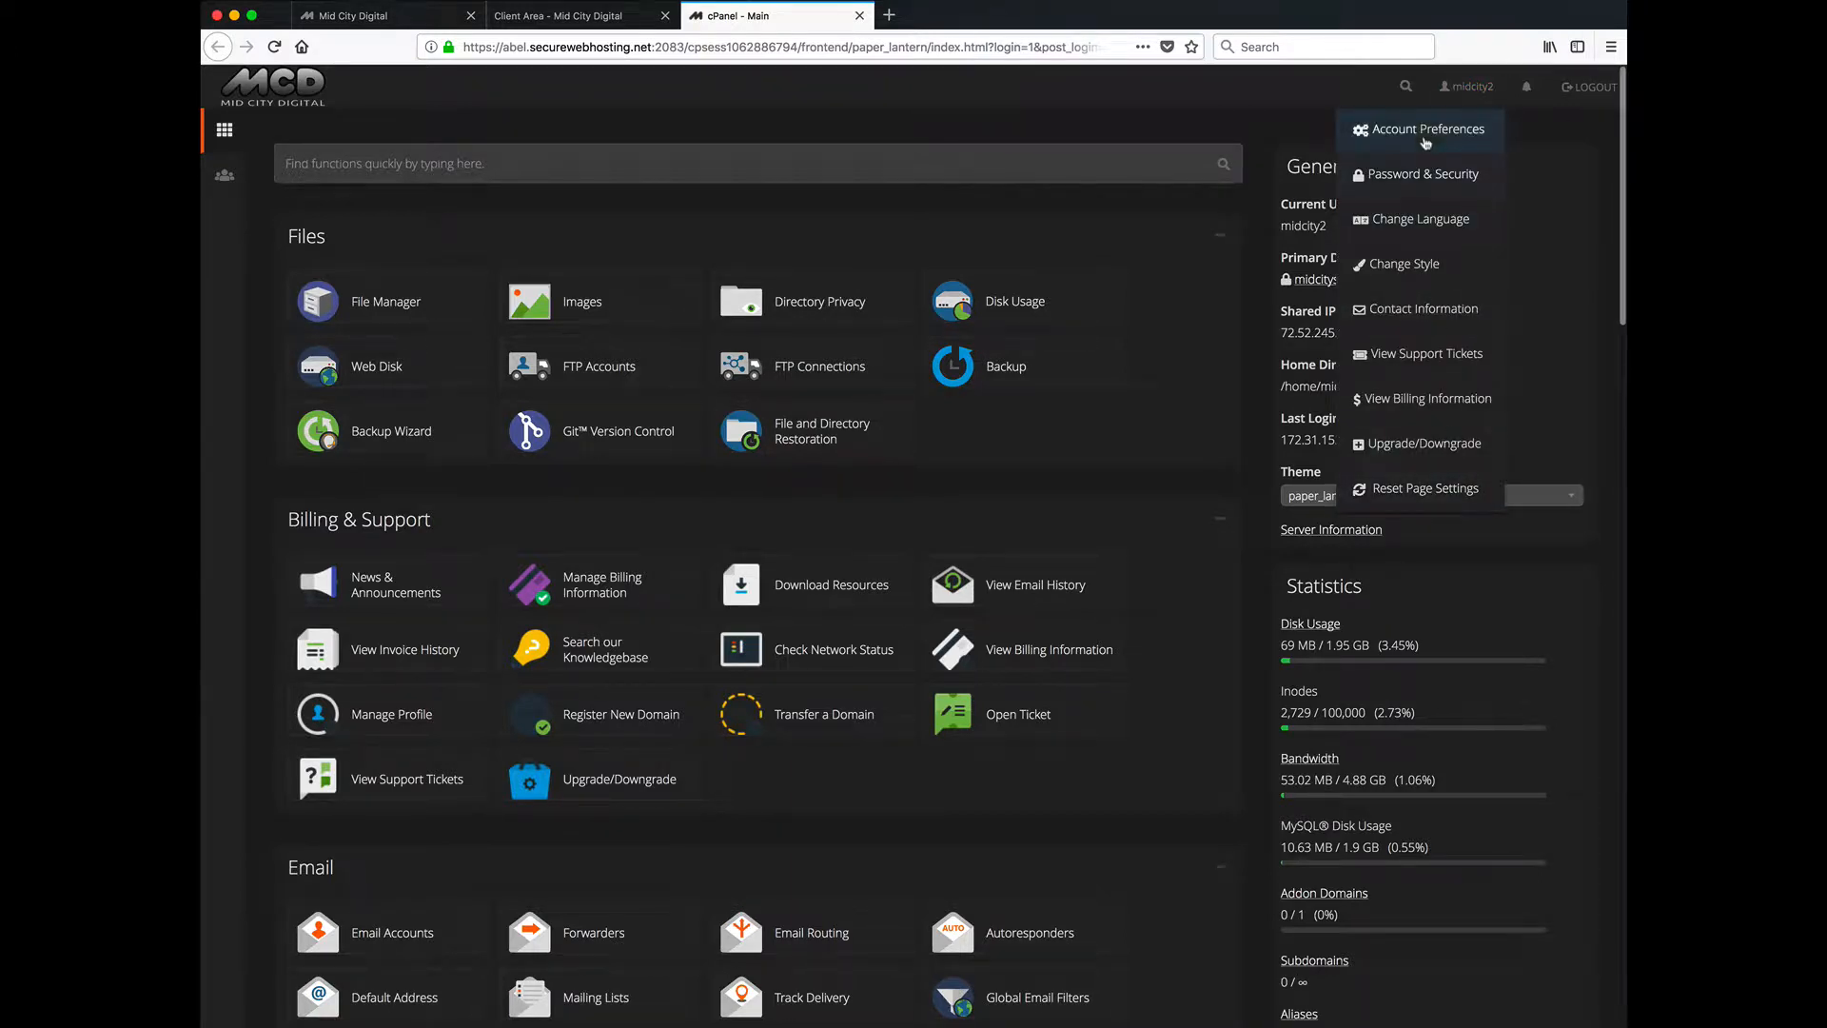
pyautogui.click(1426, 137)
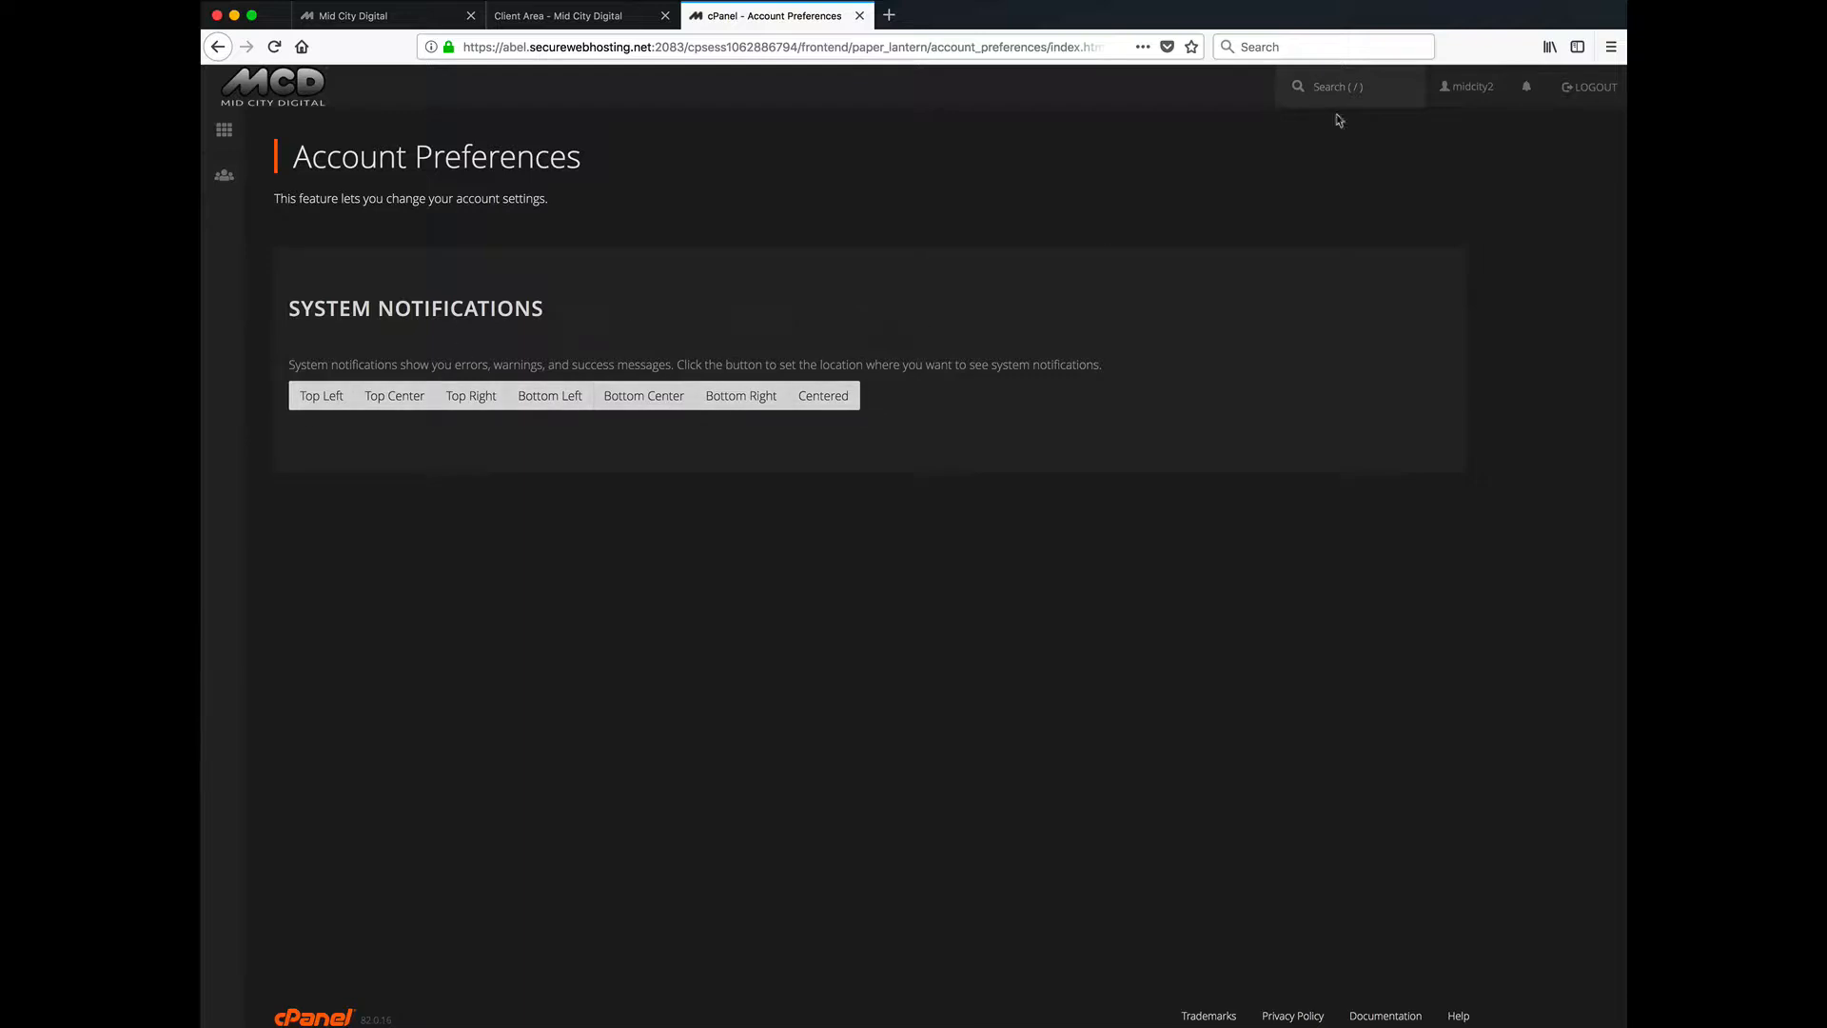
pyautogui.click(1490, 89)
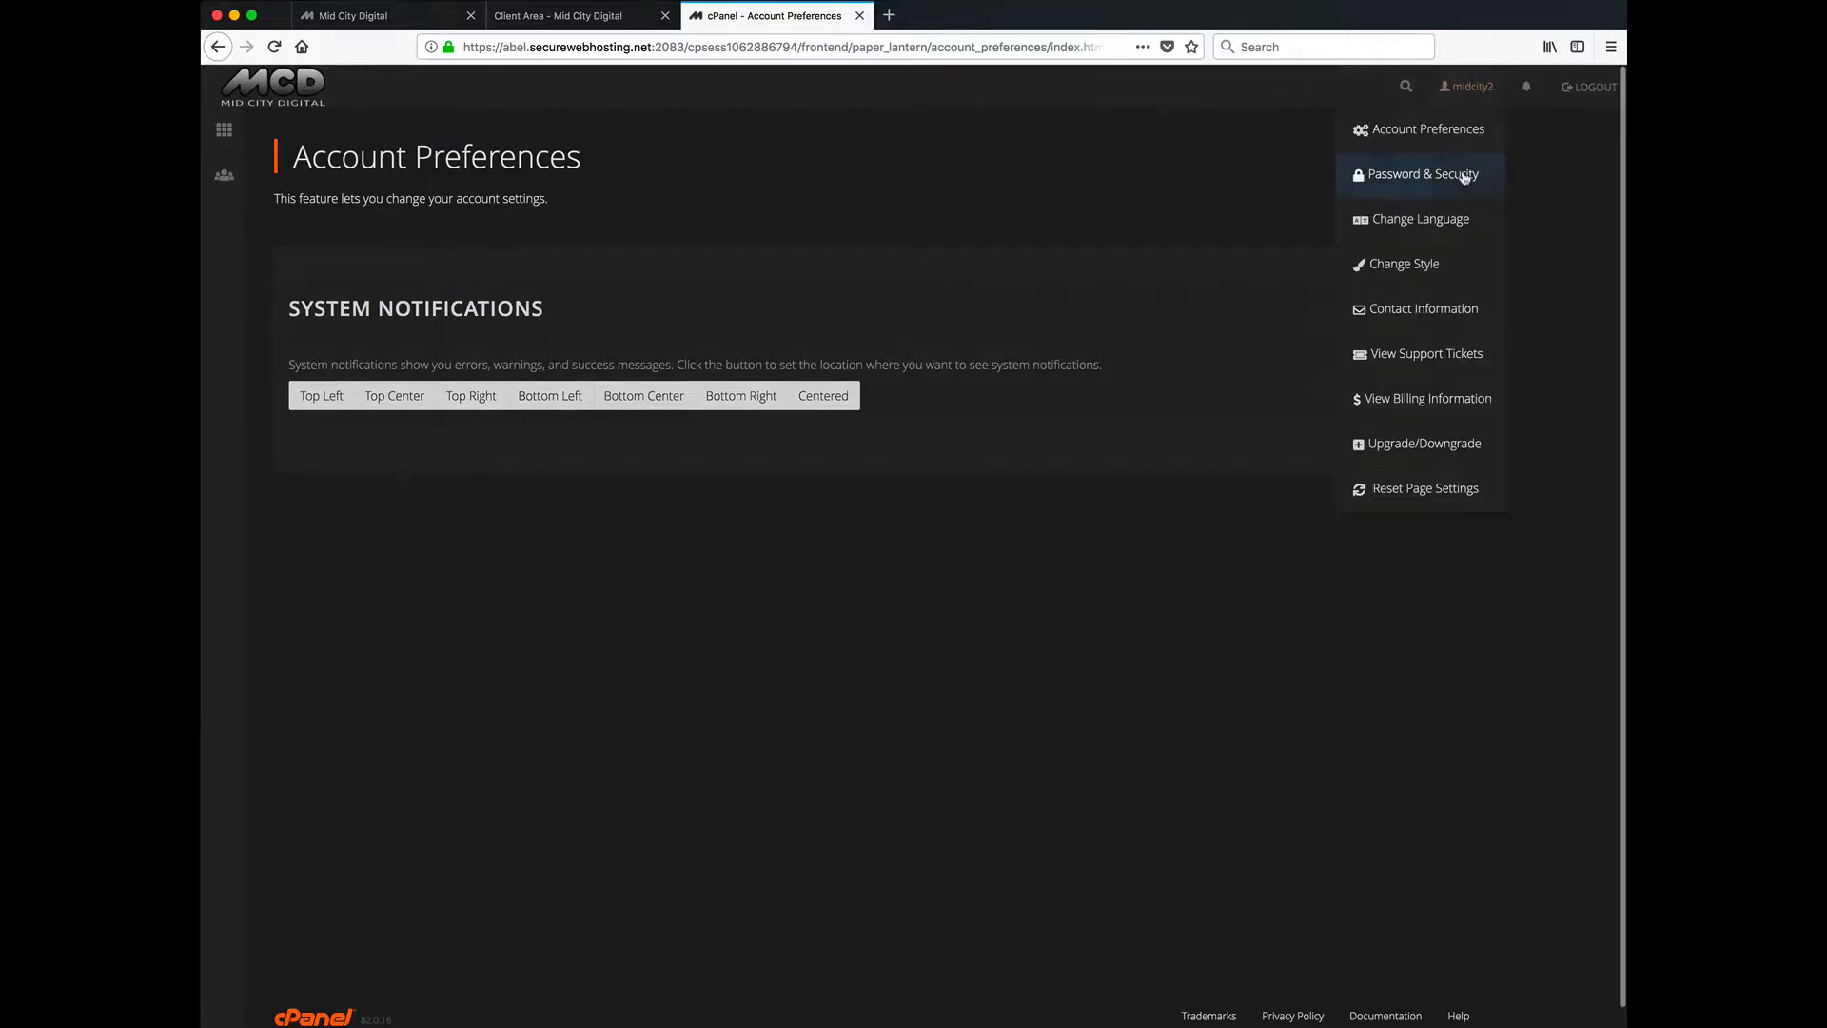
pyautogui.click(1465, 177)
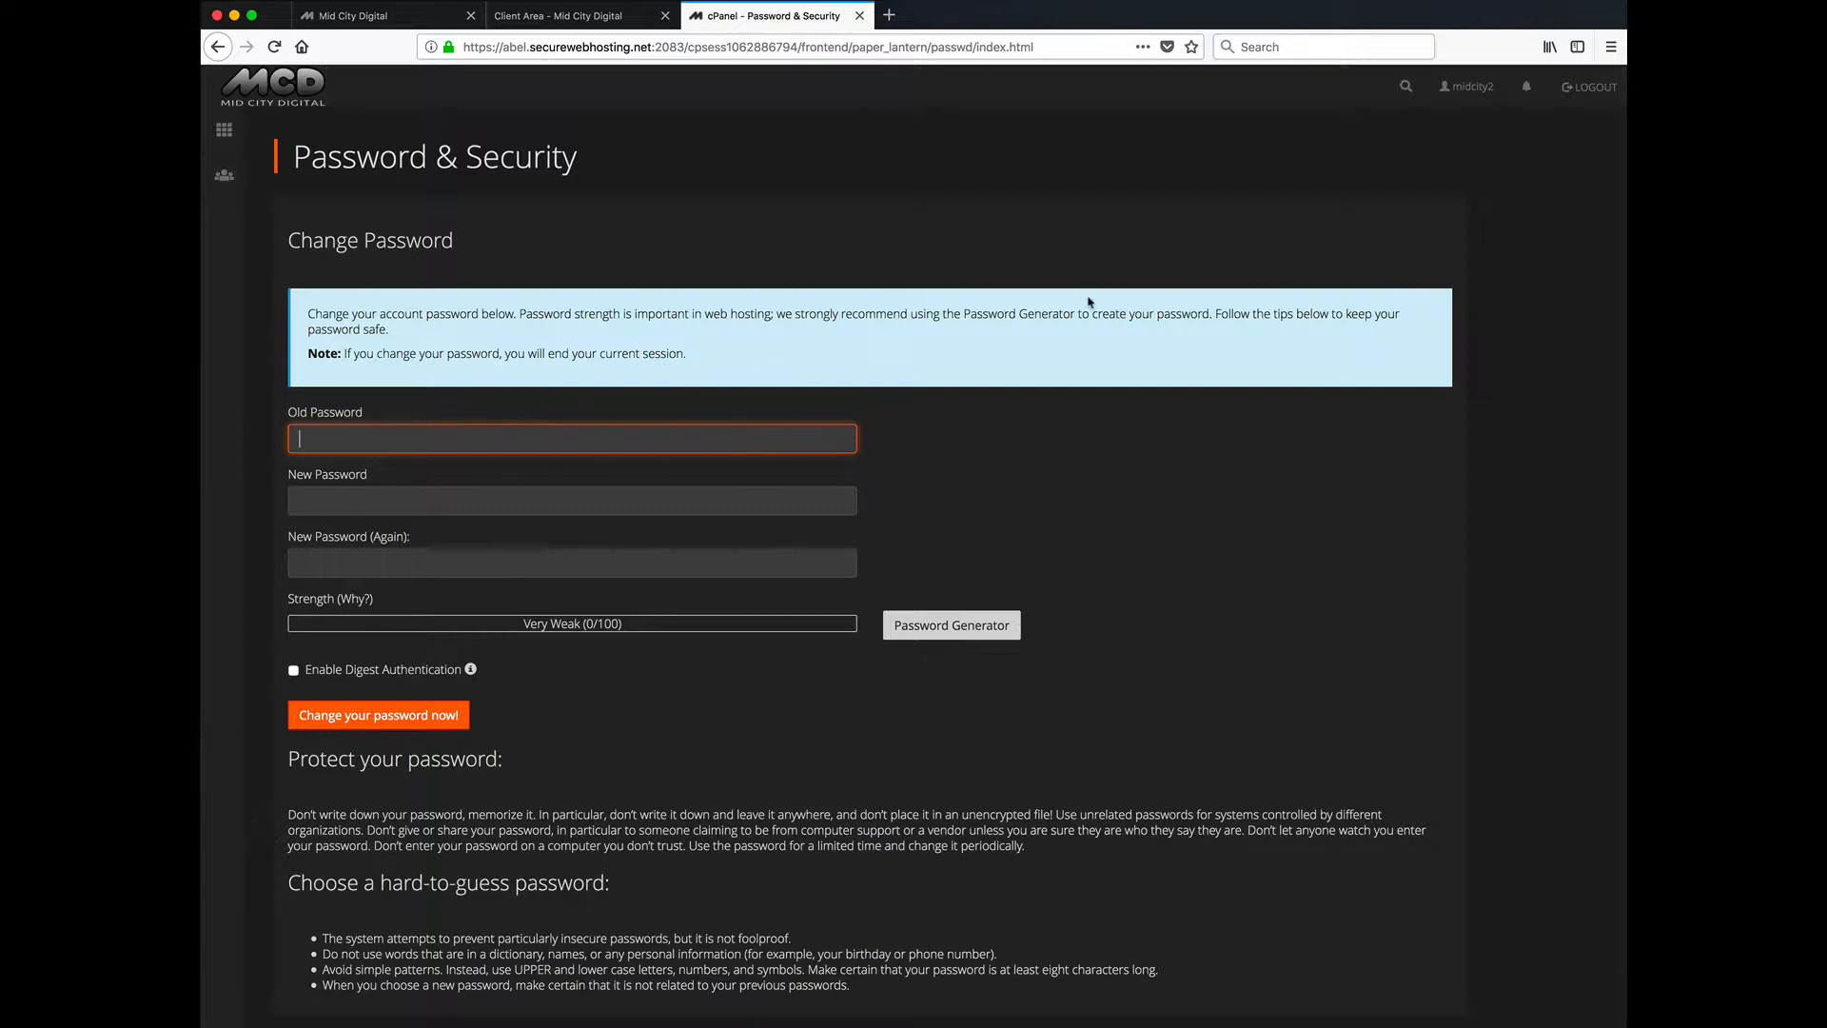
pyautogui.click(1470, 87)
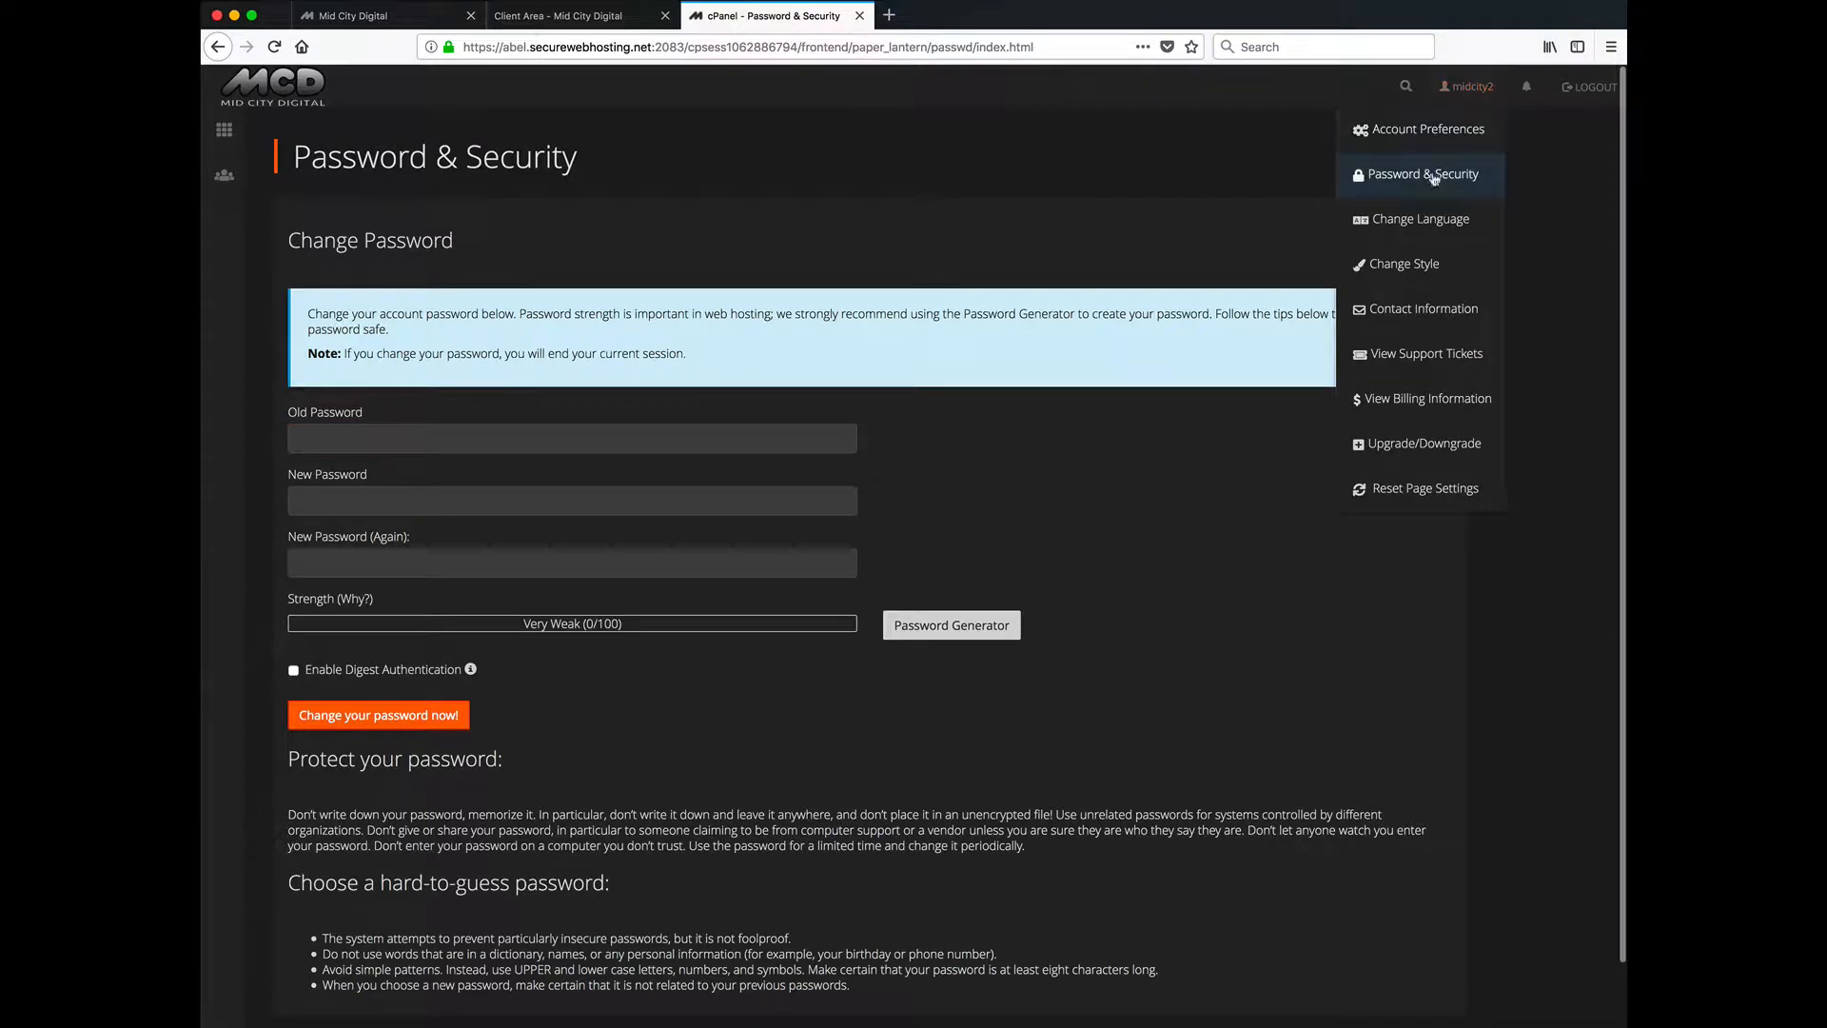
pyautogui.click(969, 495)
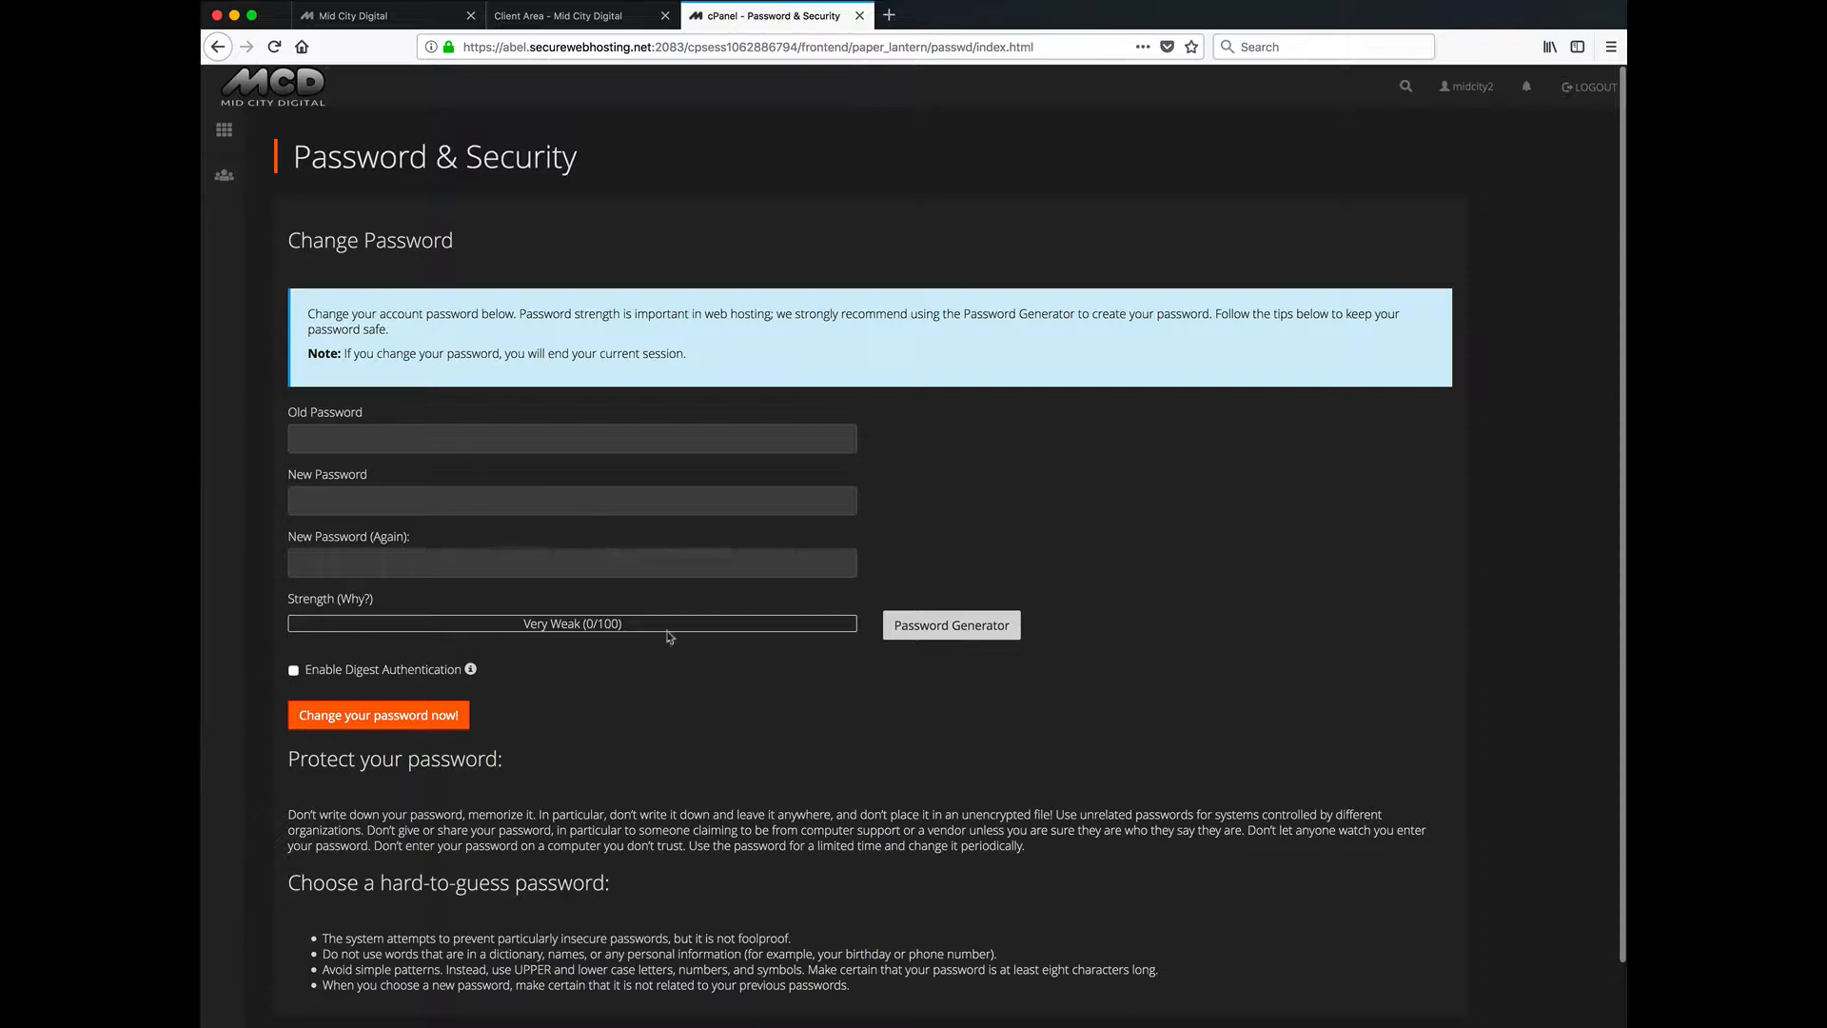
# Generate a new account password with the Password Generator and confirm that it has been copied in a safe place.
pyautogui.click(949, 627)
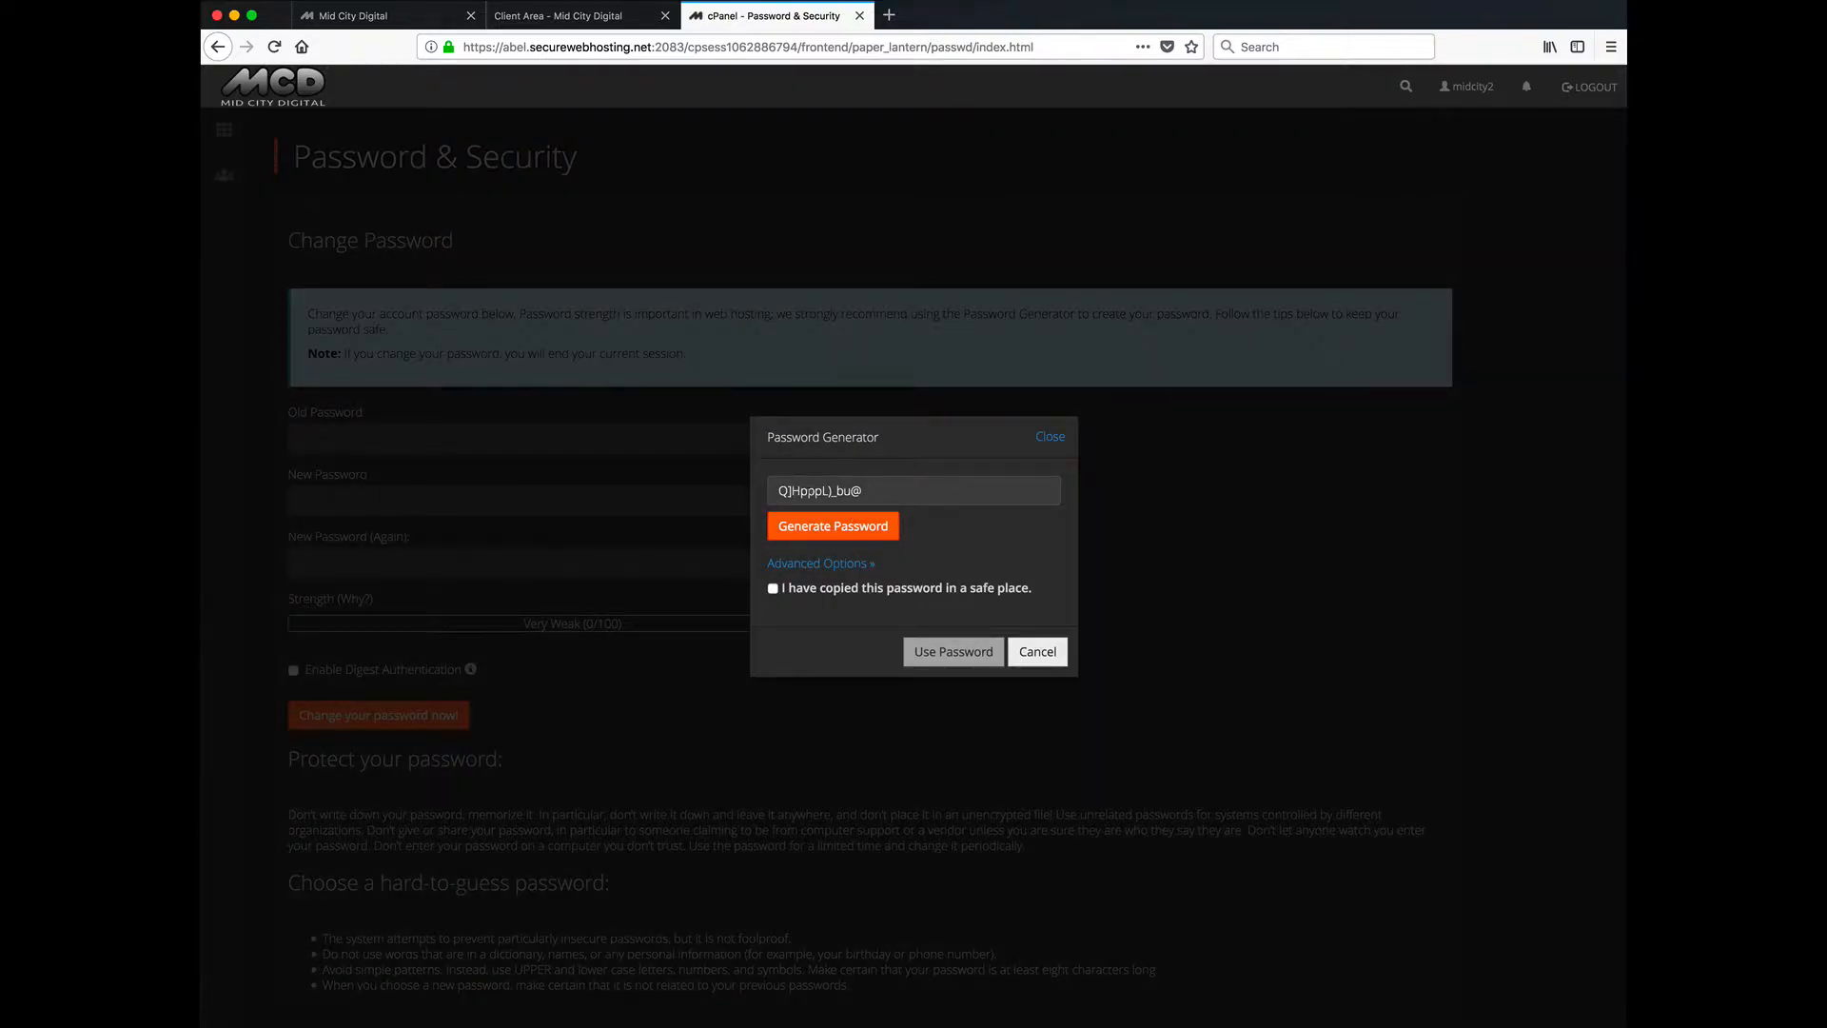
pyautogui.click(860, 530)
pyautogui.click(861, 530)
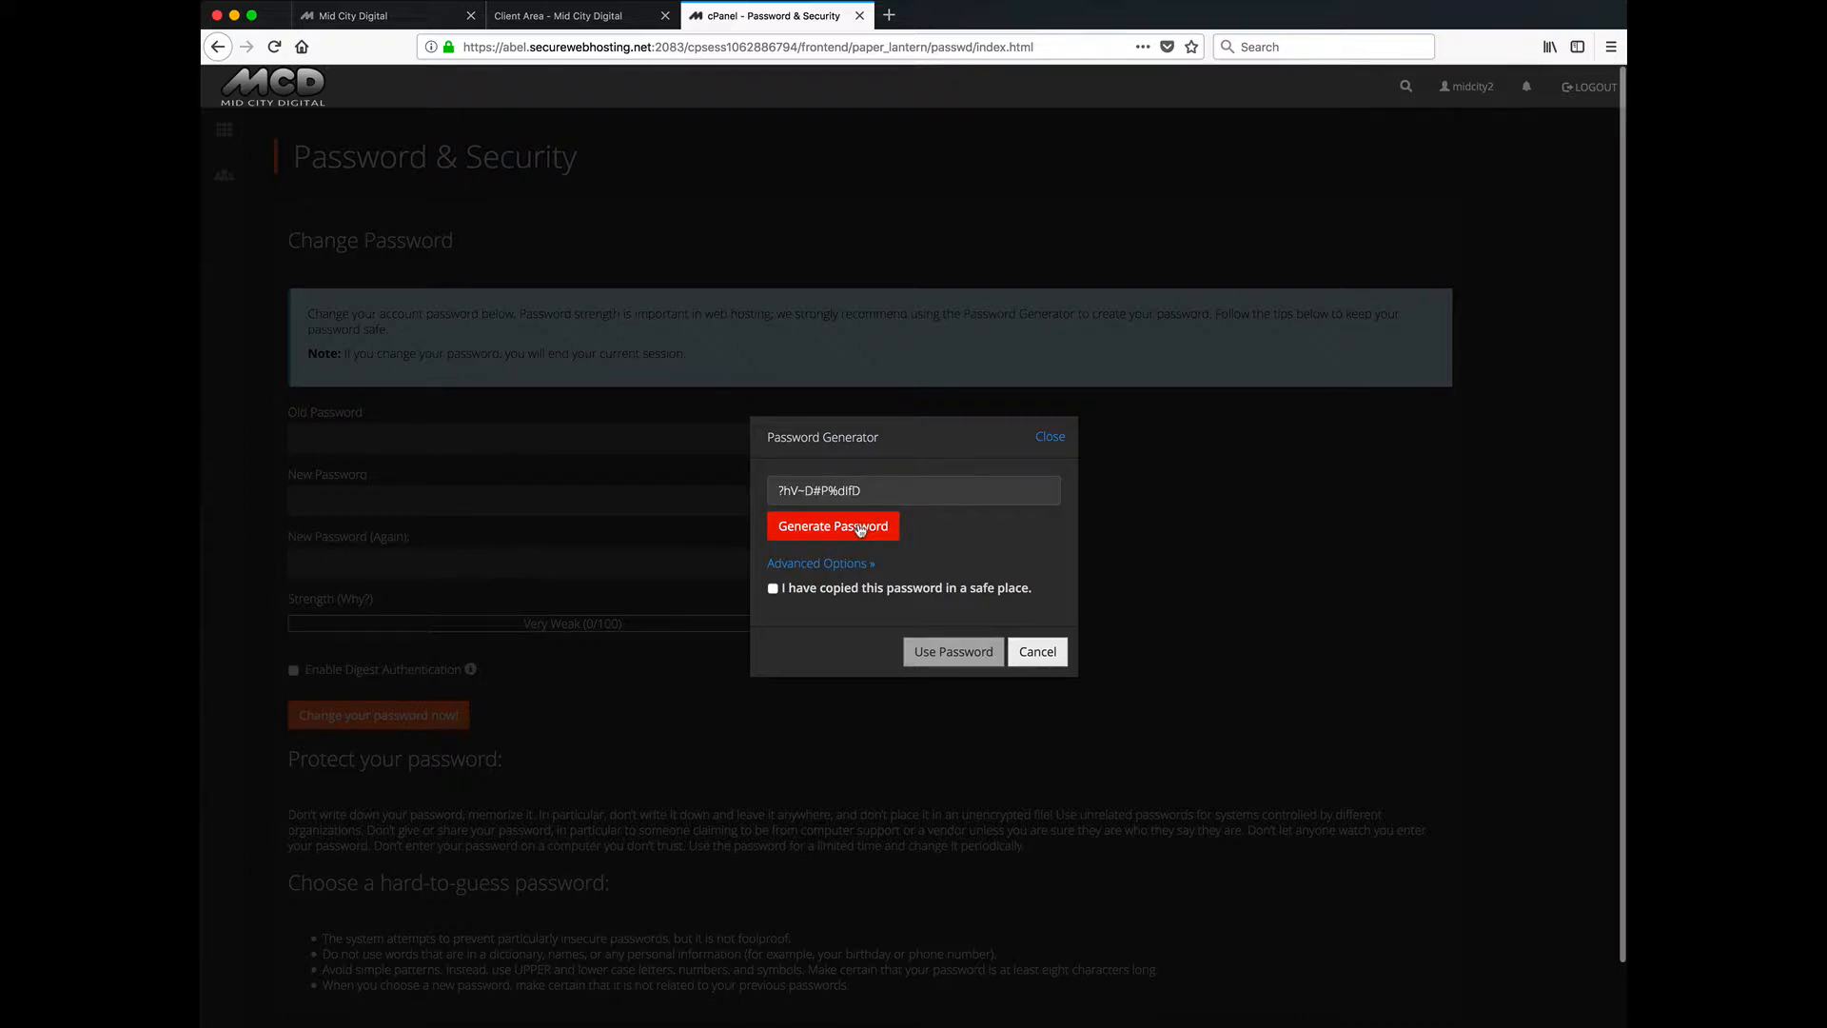
pyautogui.click(860, 530)
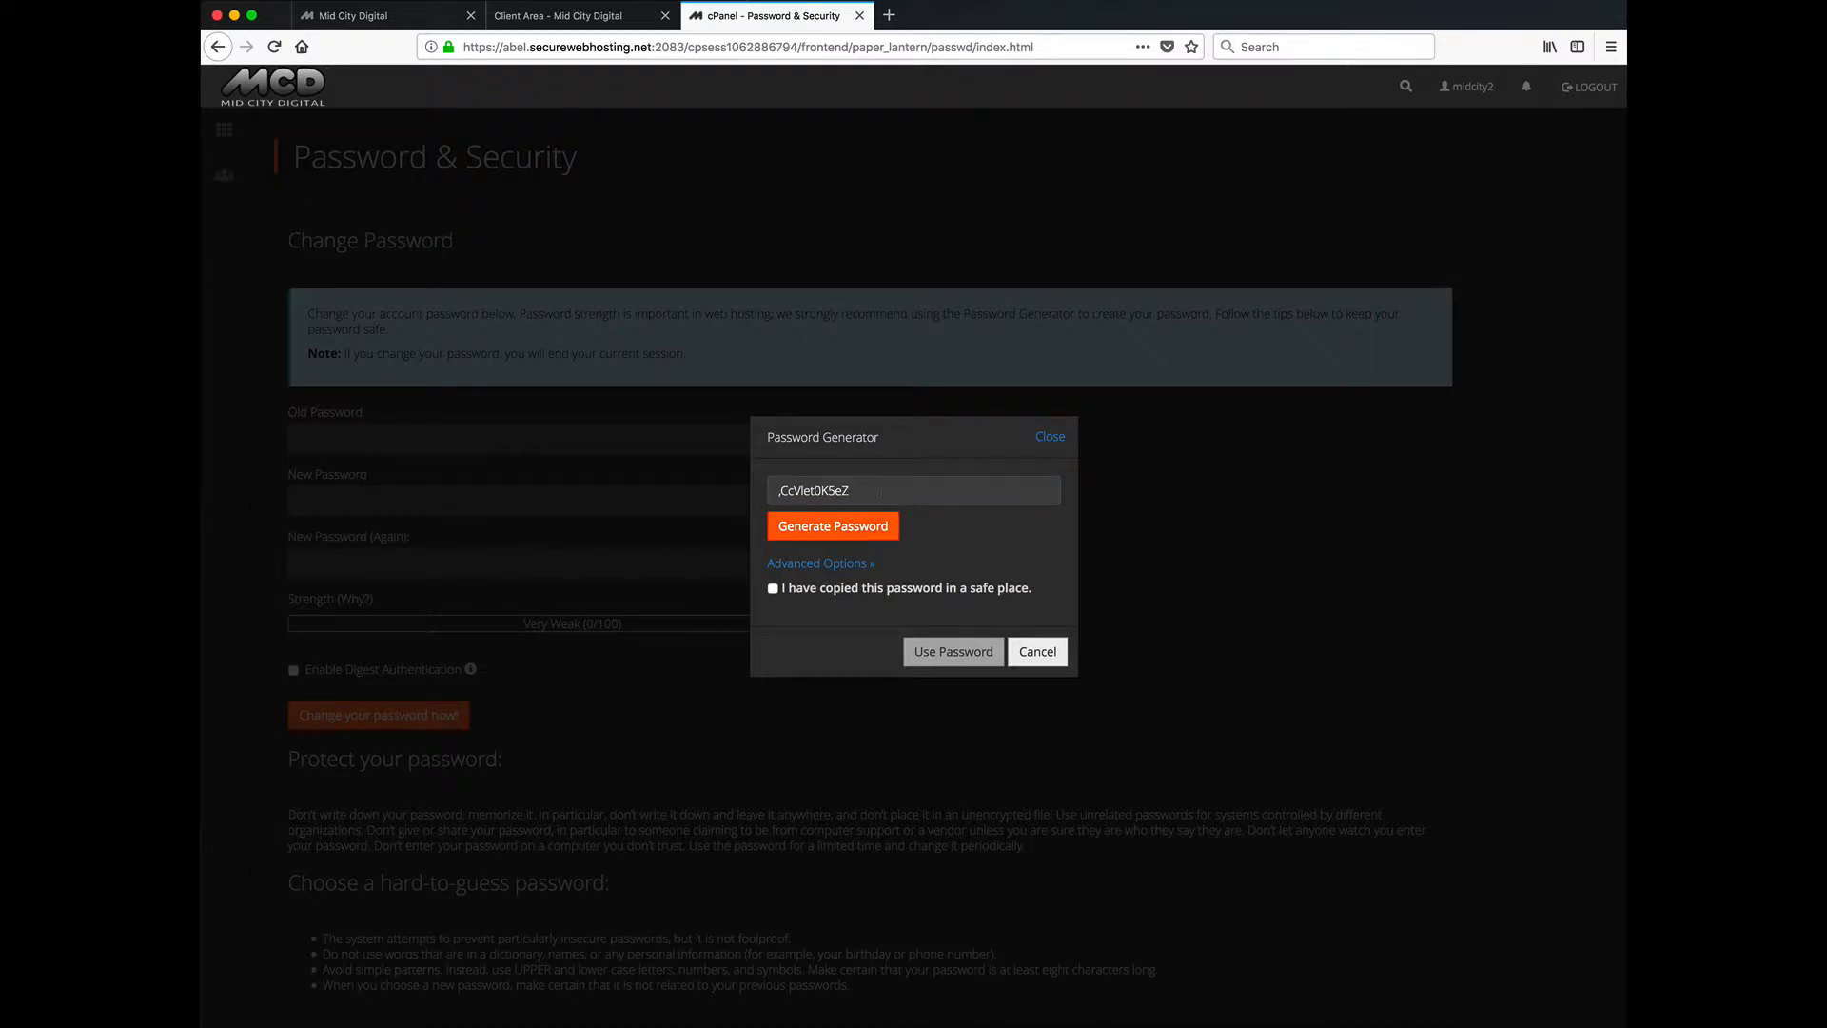
pyautogui.click(881, 493)
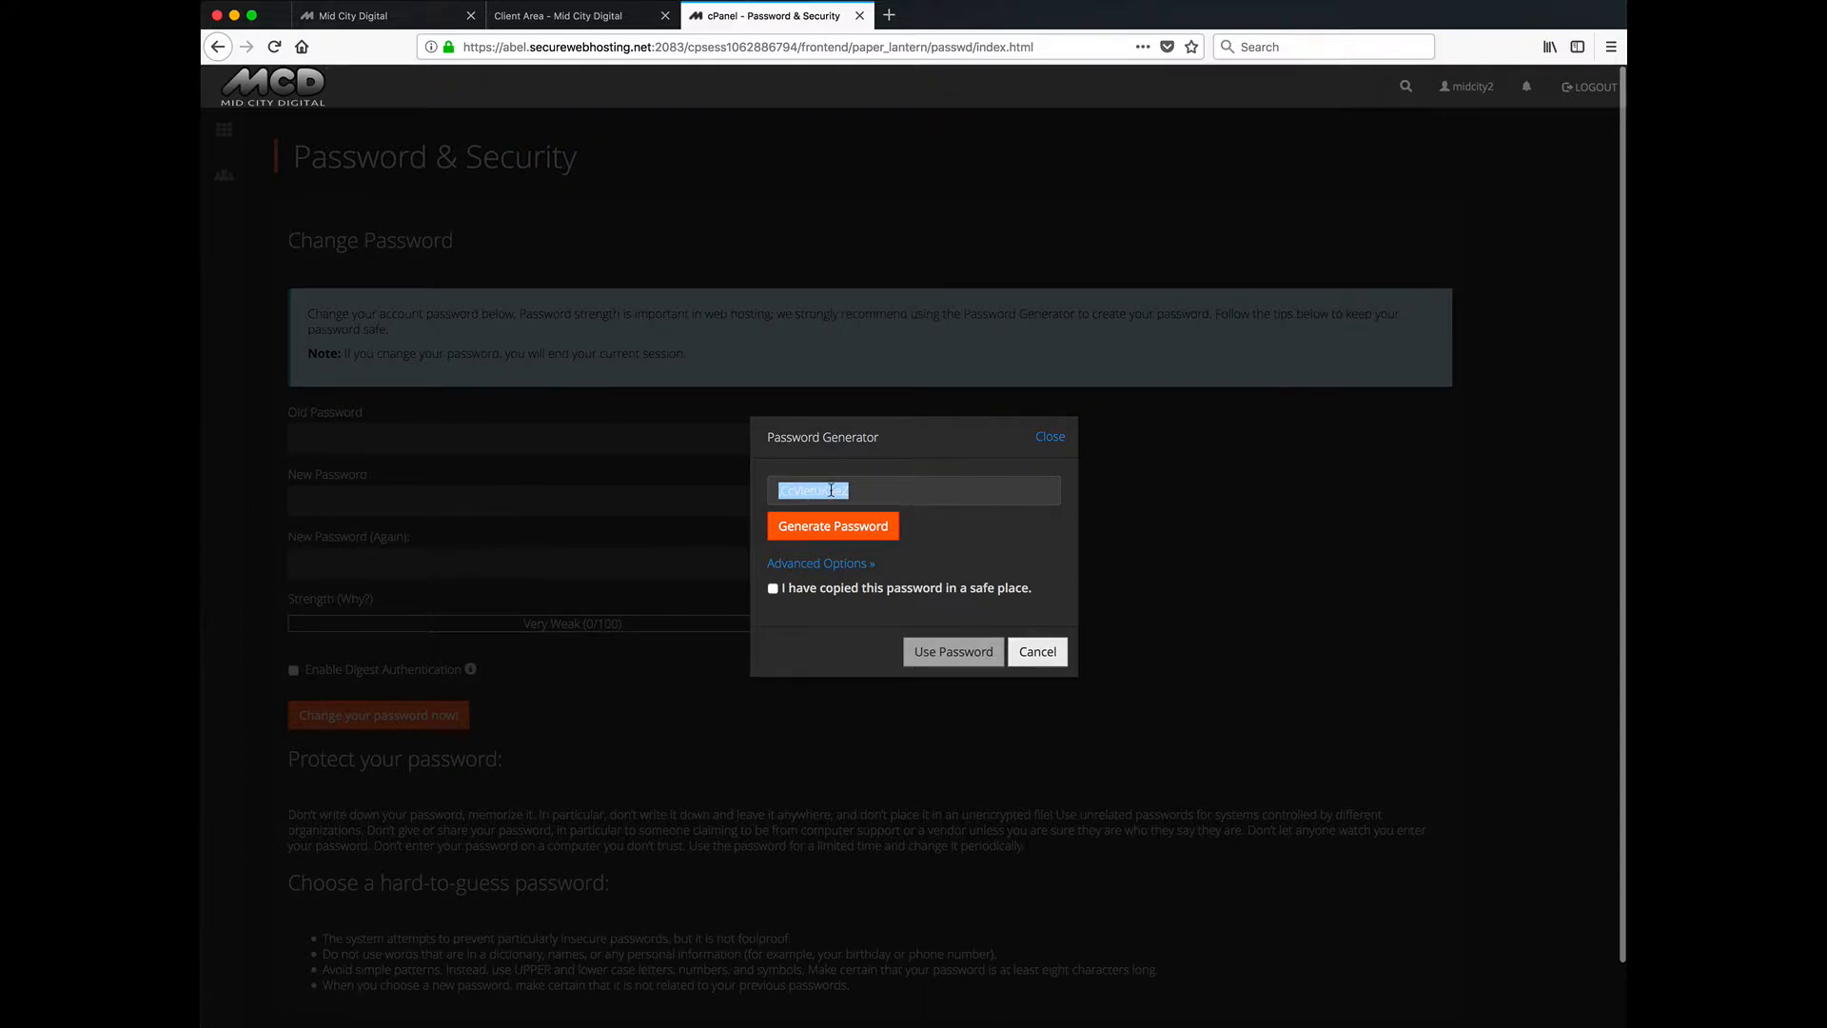
pyautogui.click(873, 529)
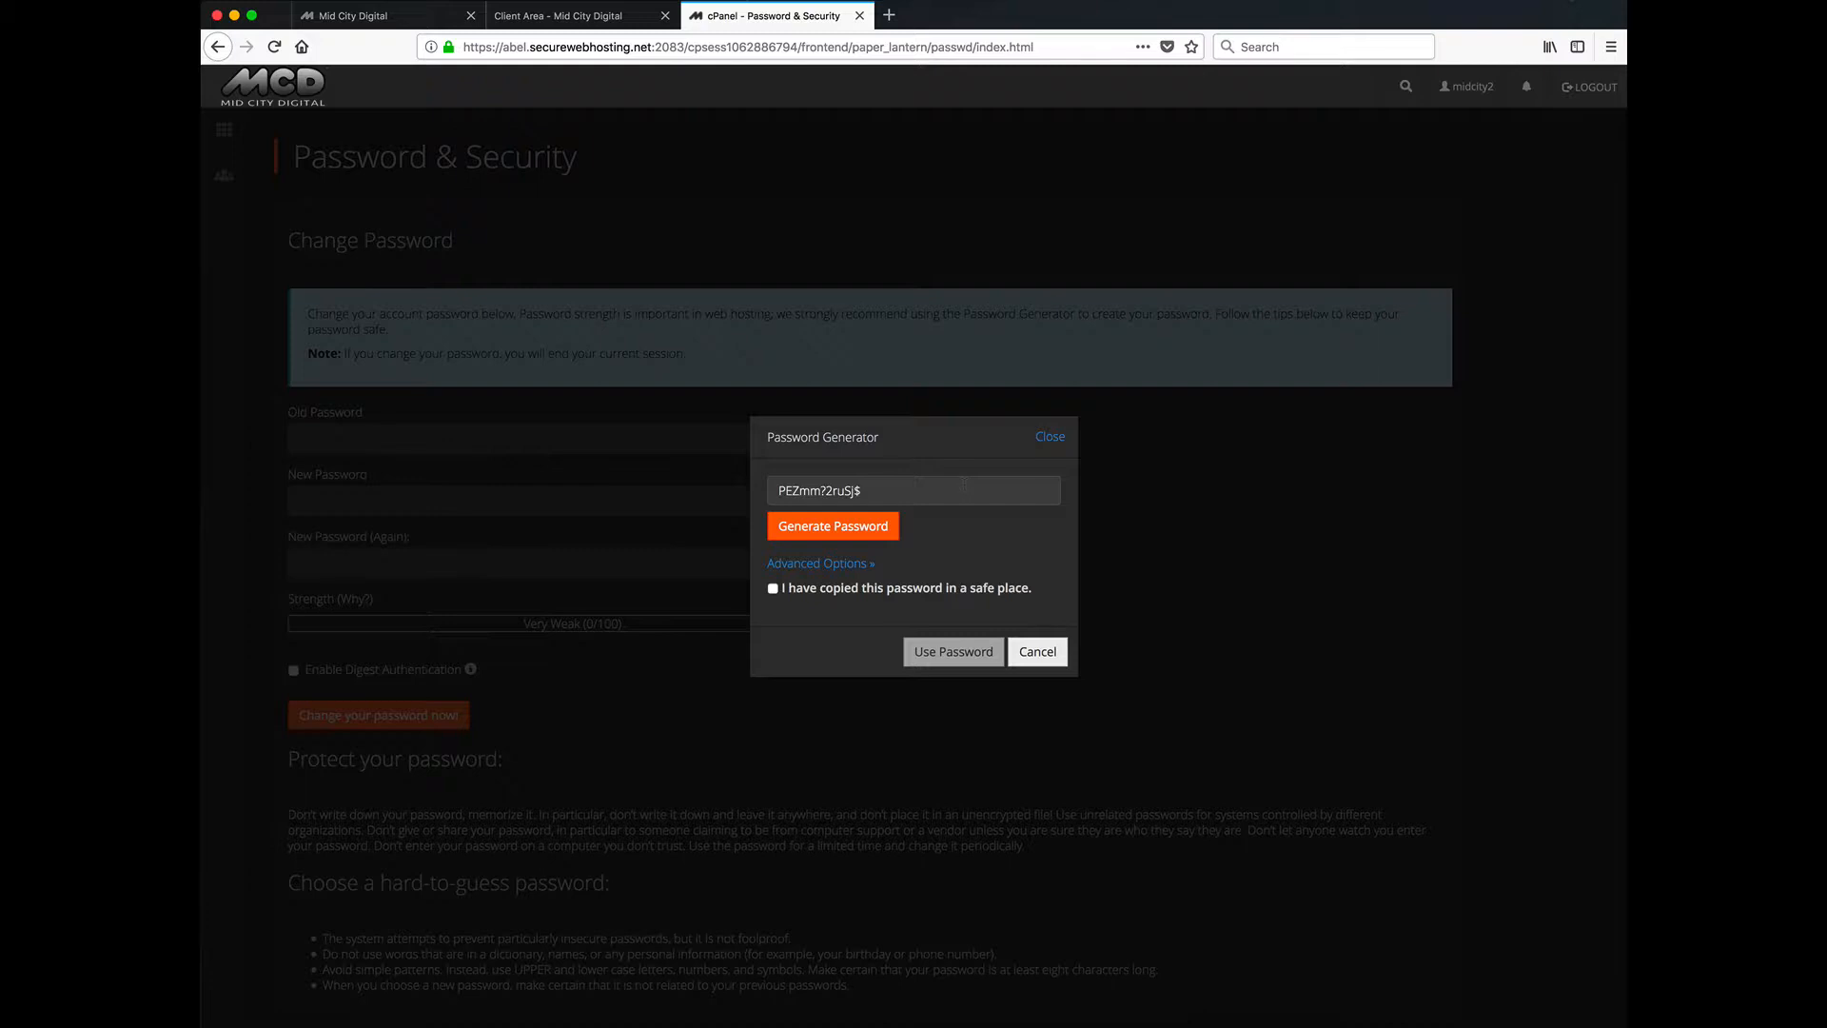
pyautogui.click(774, 589)
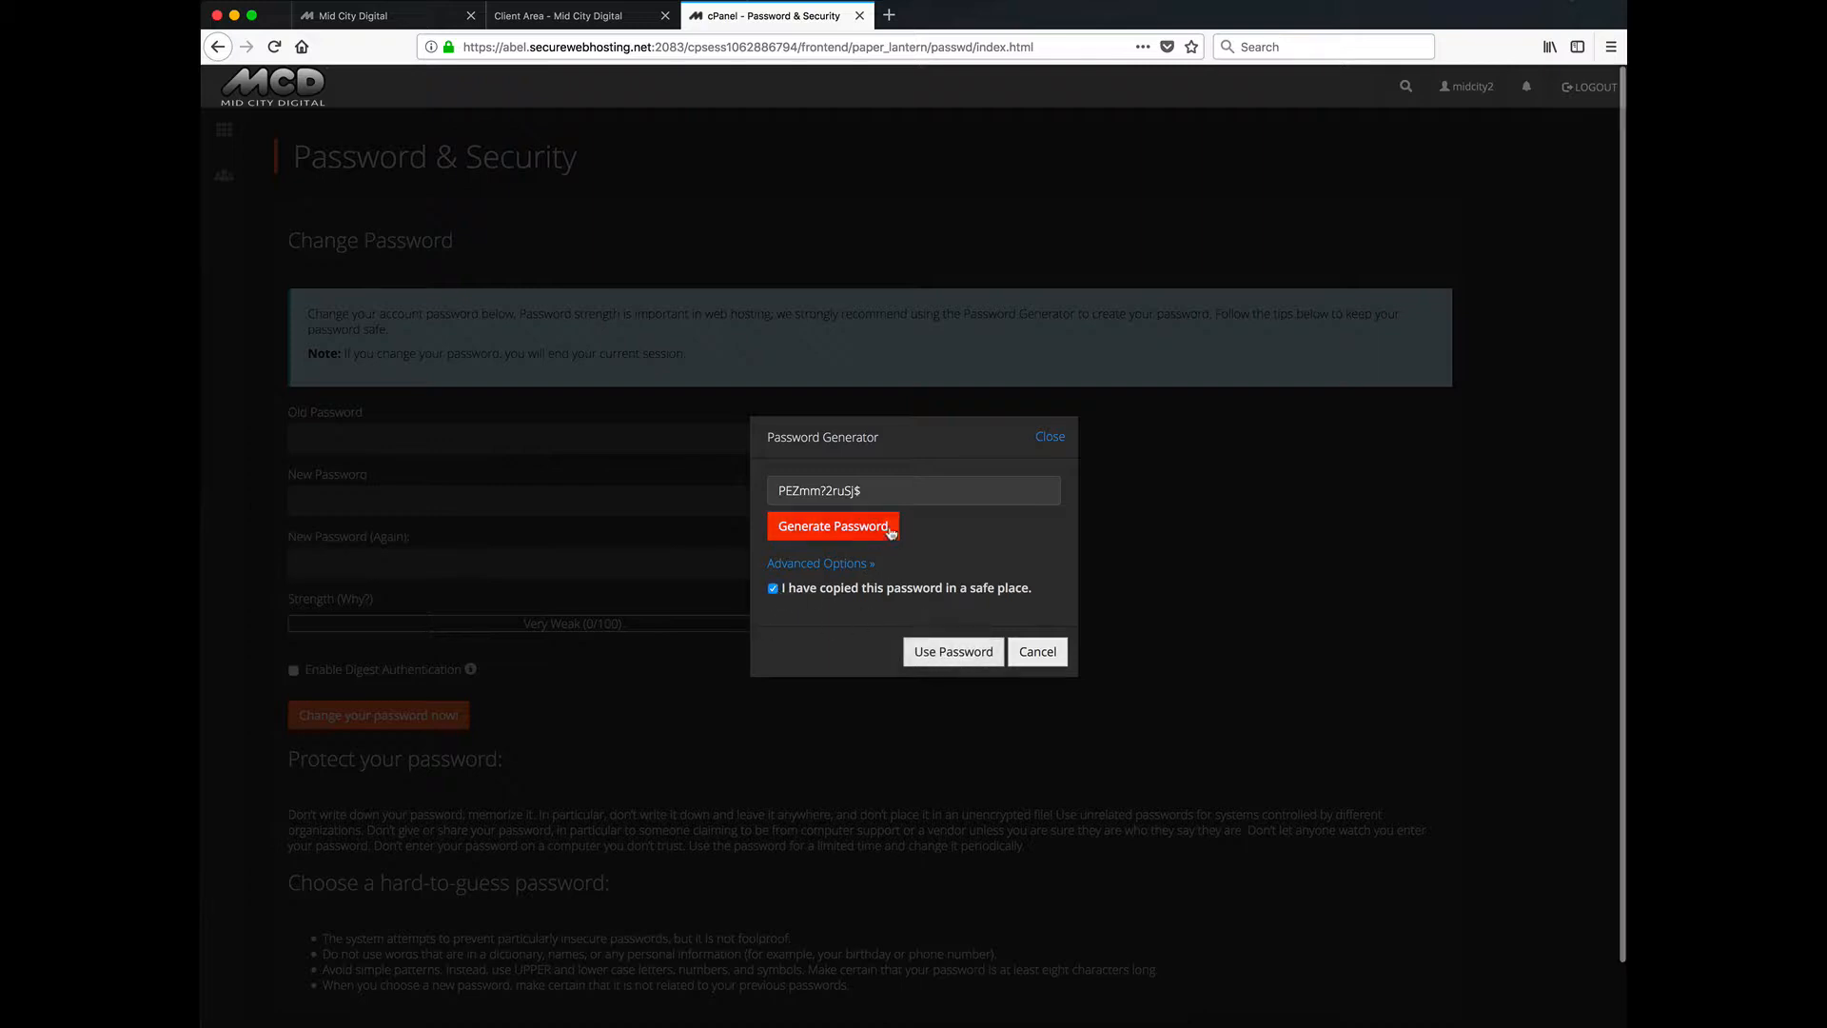
# Discard the generated password and review the rest of the Password & Security page.
pyautogui.click(772, 588)
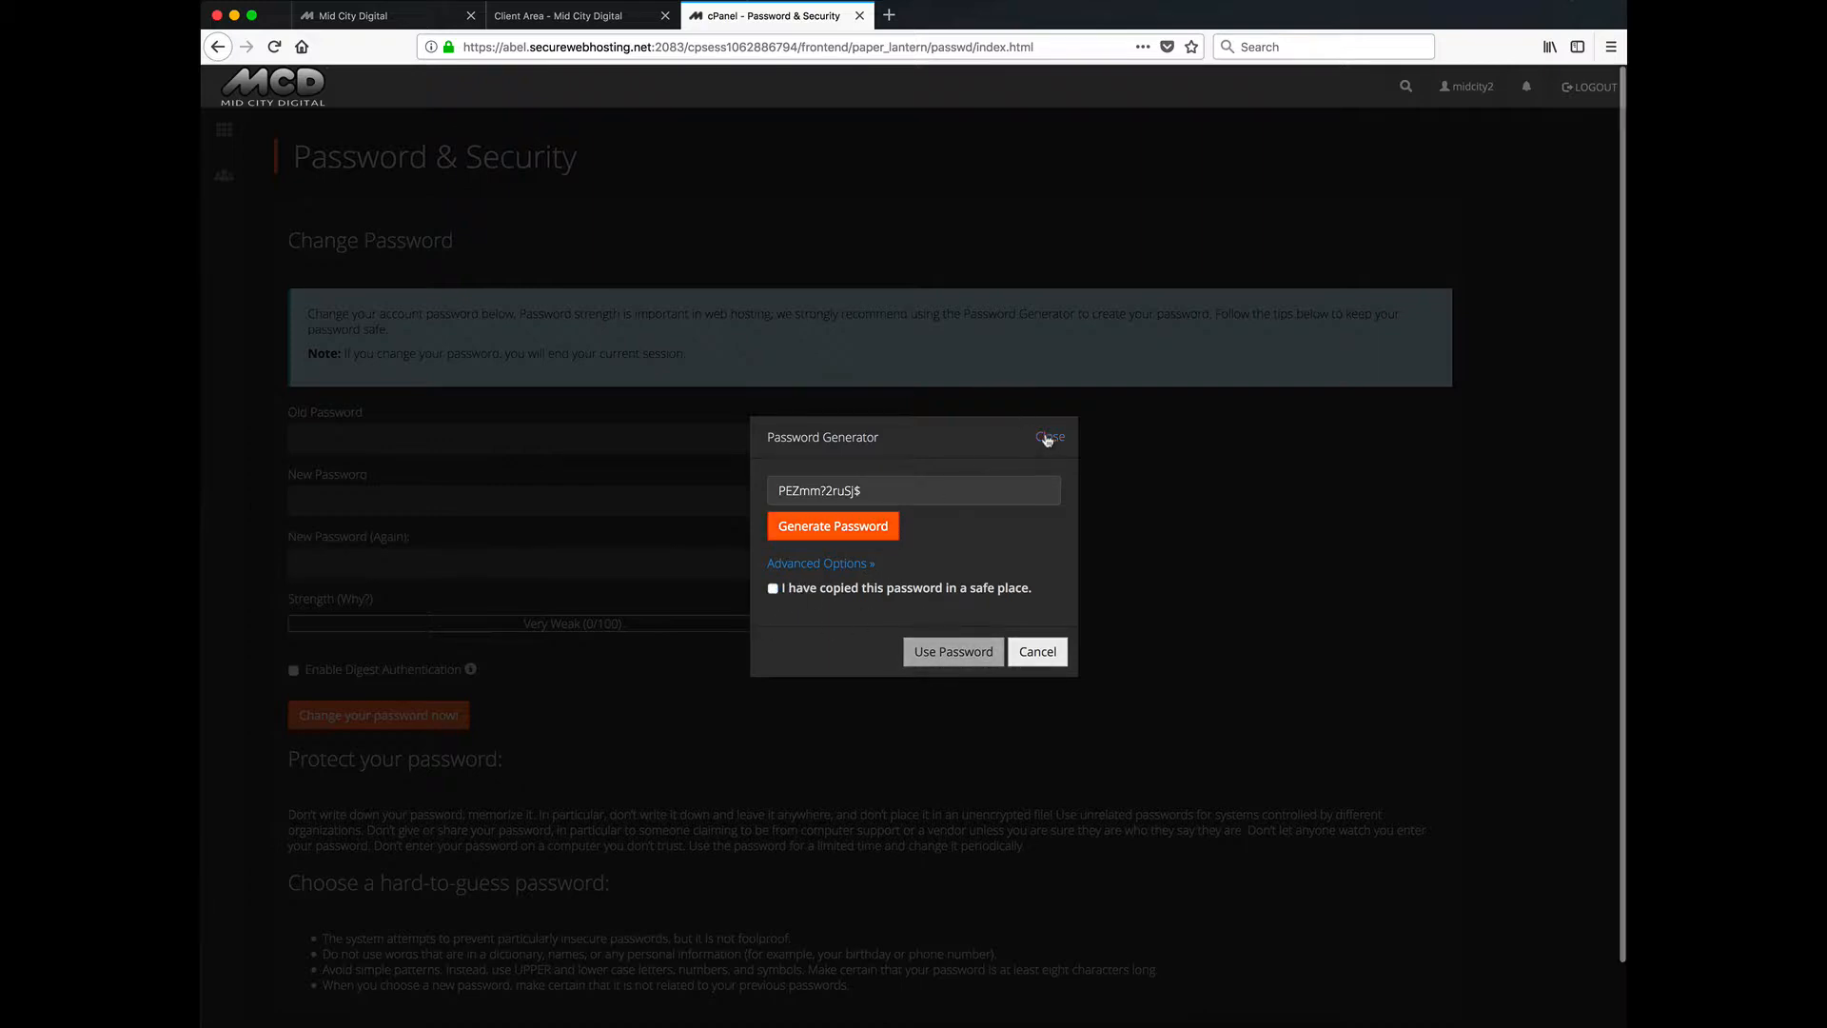
pyautogui.click(1038, 651)
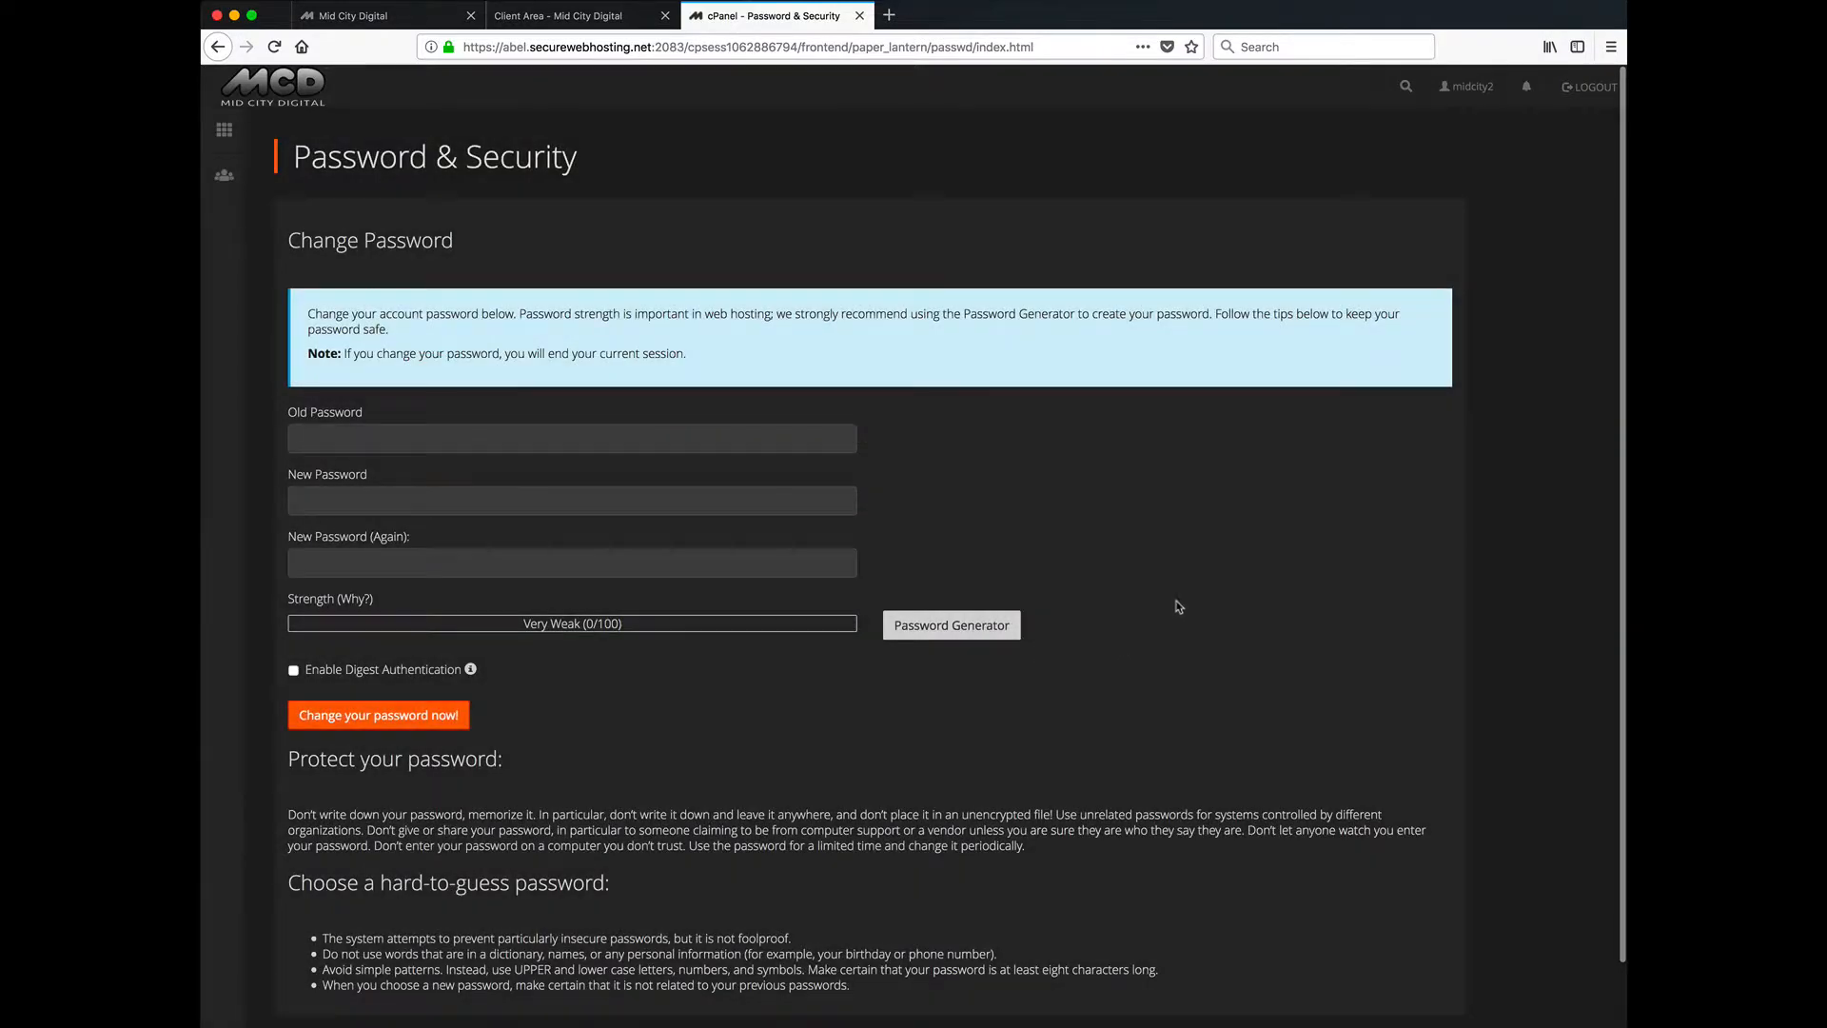
pyautogui.scroll(-2, 571, 712)
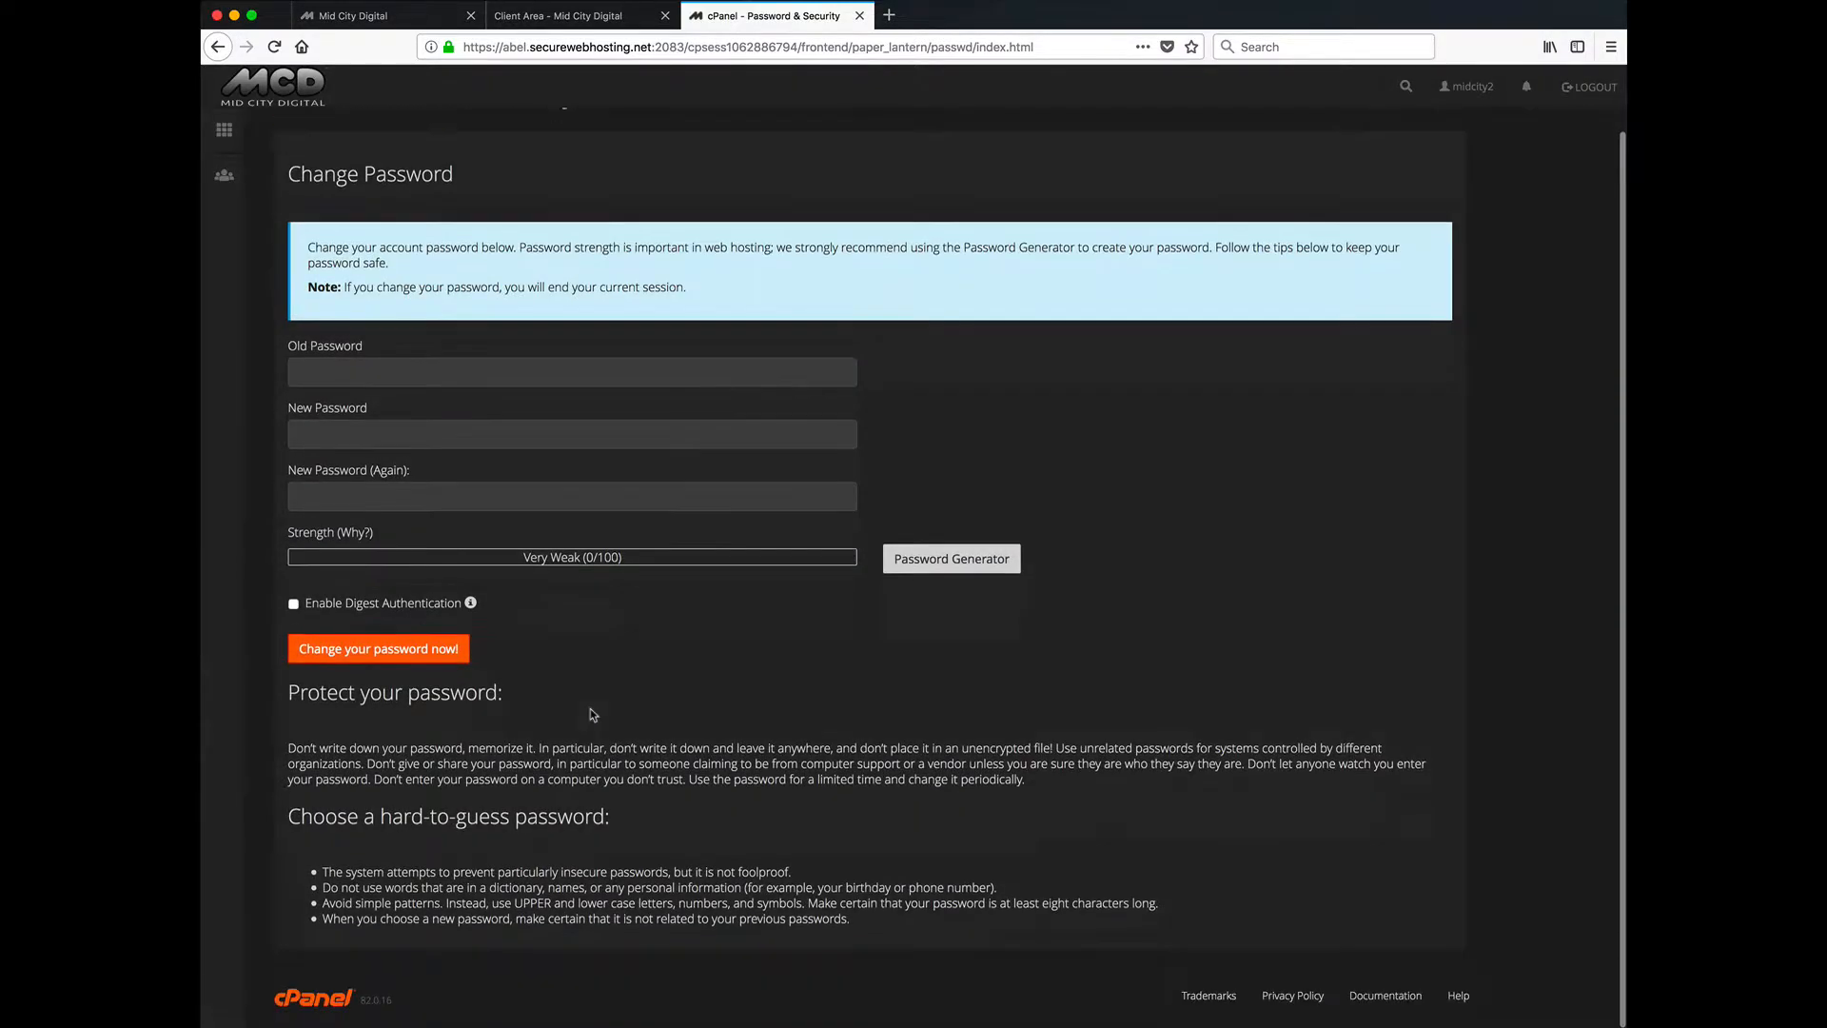
pyautogui.scroll(2, 590, 708)
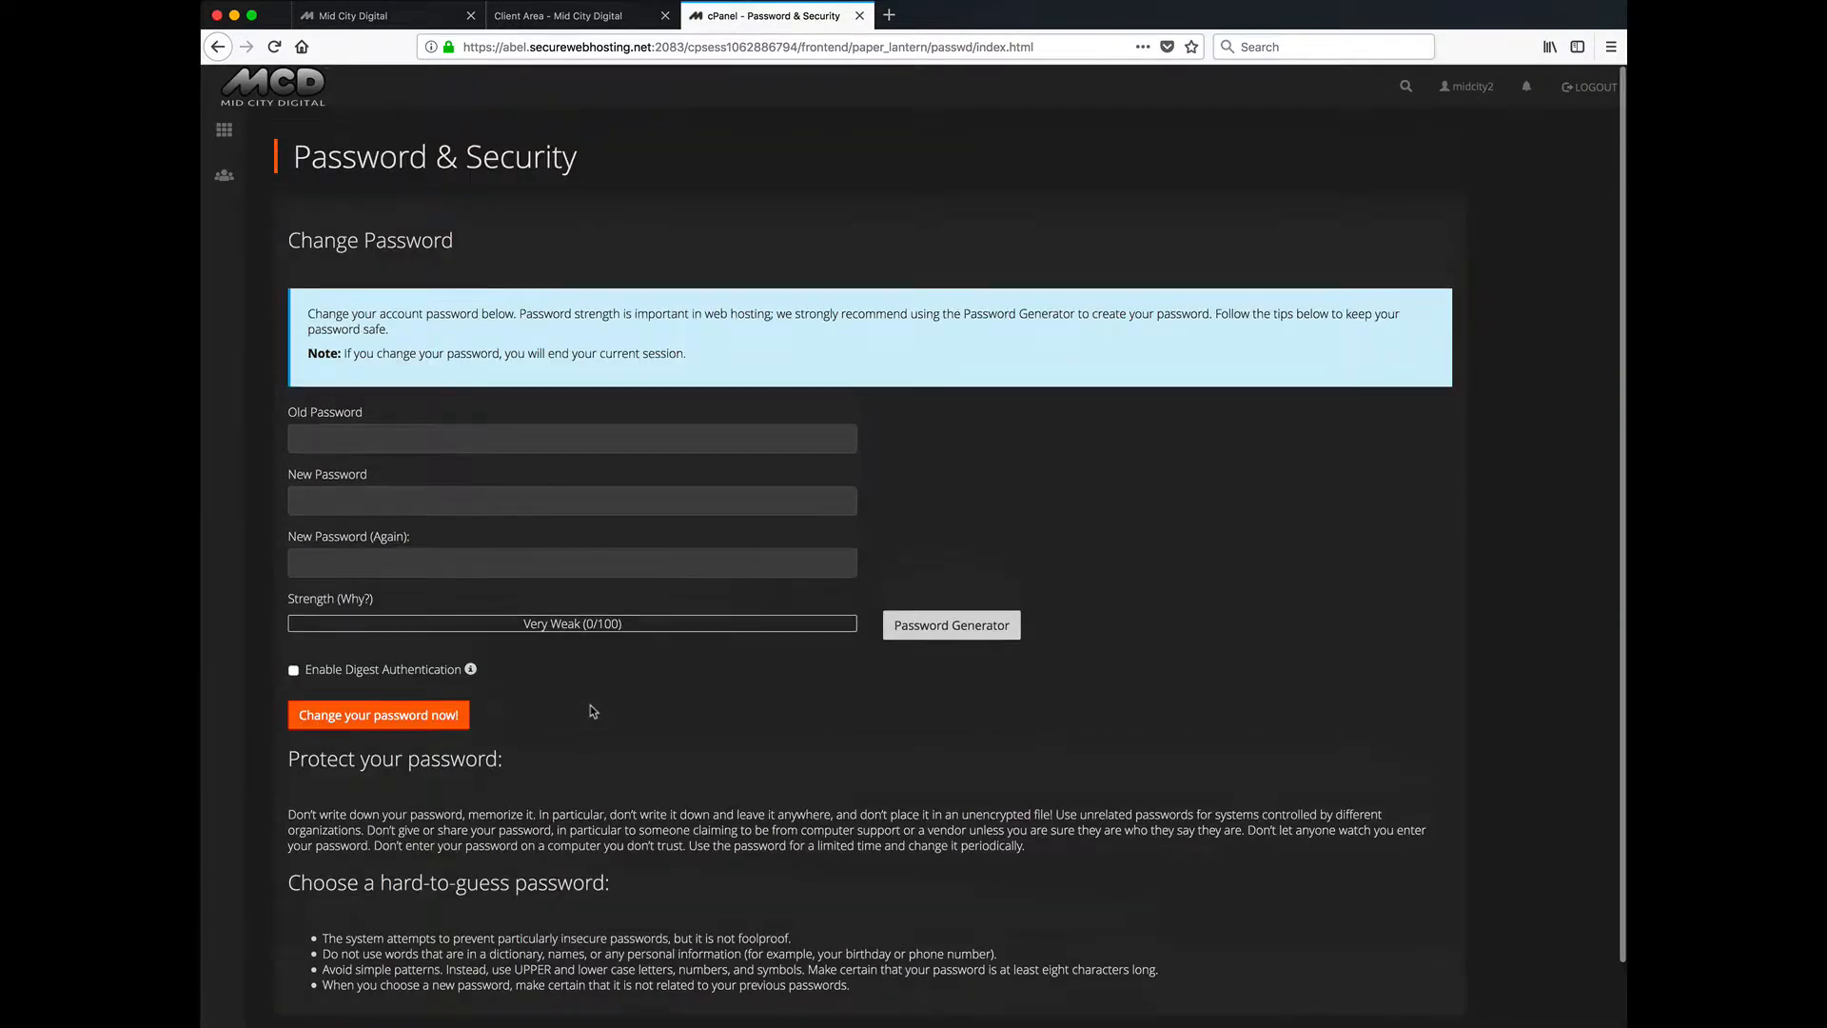
# Open the Change Style page from the user preferences and apply the Light style to the cPanel interface.
pyautogui.click(1480, 95)
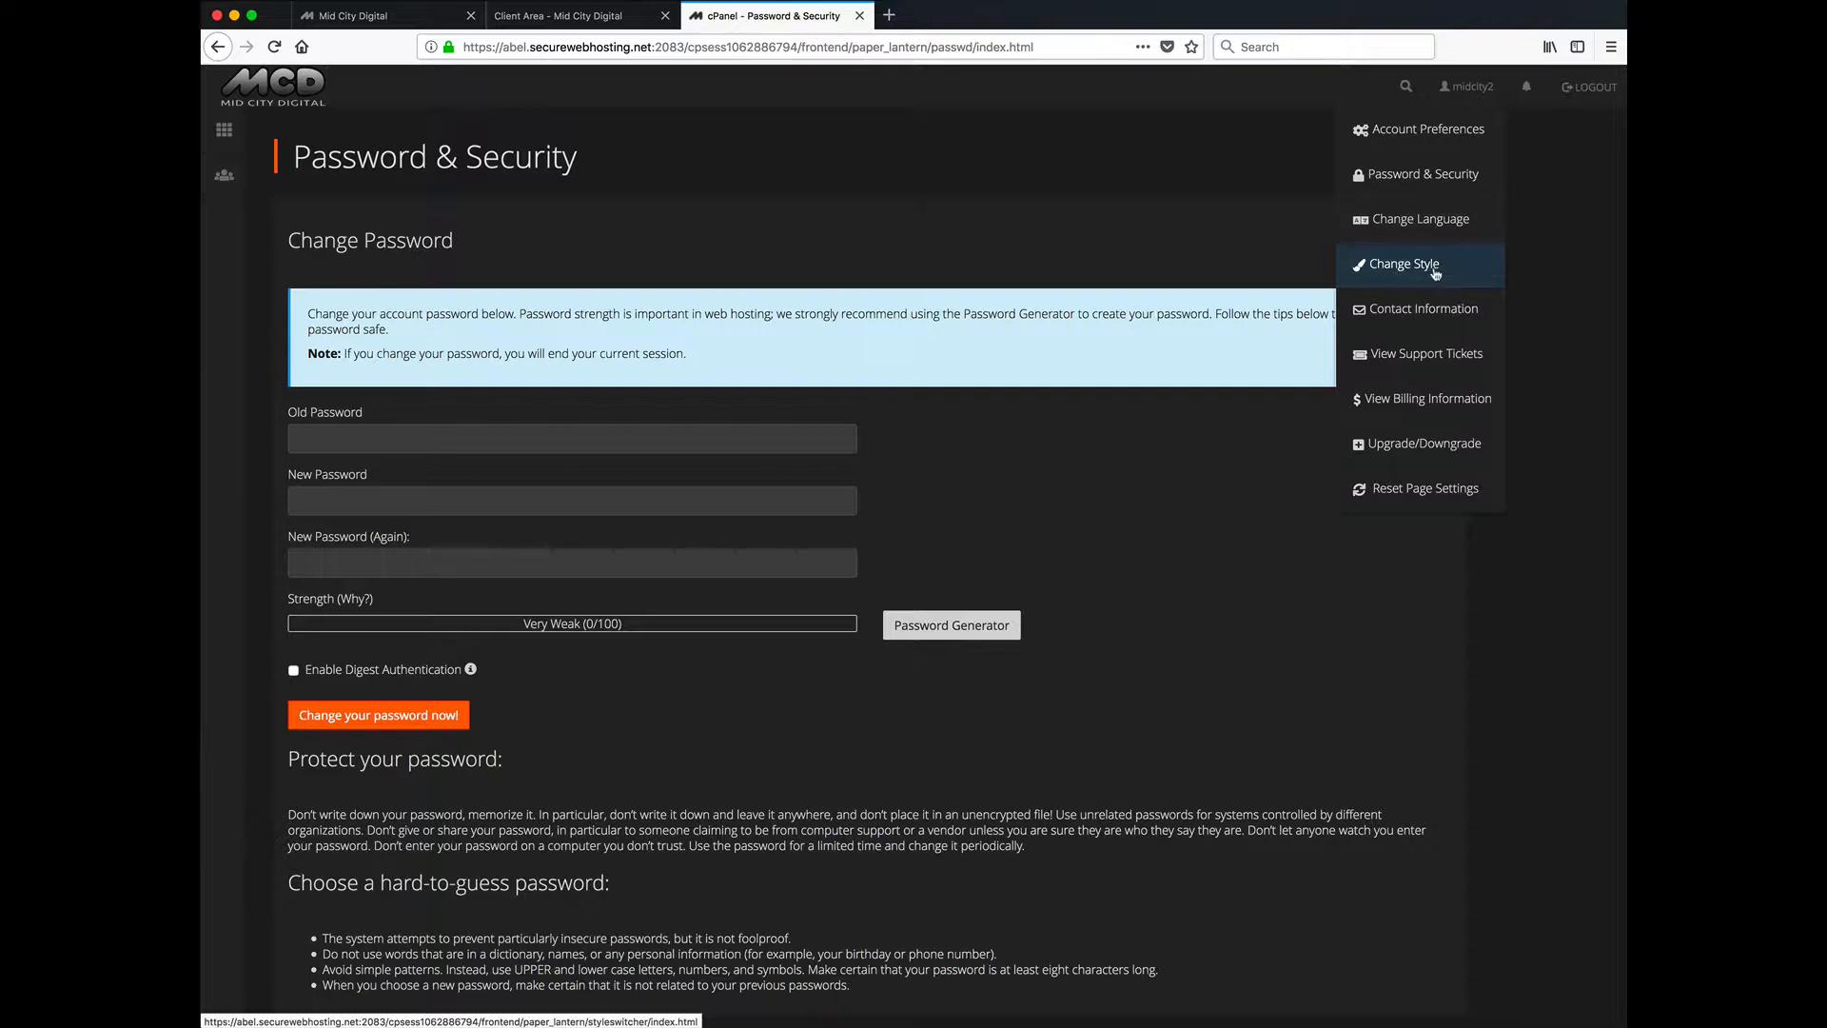
pyautogui.click(980, 144)
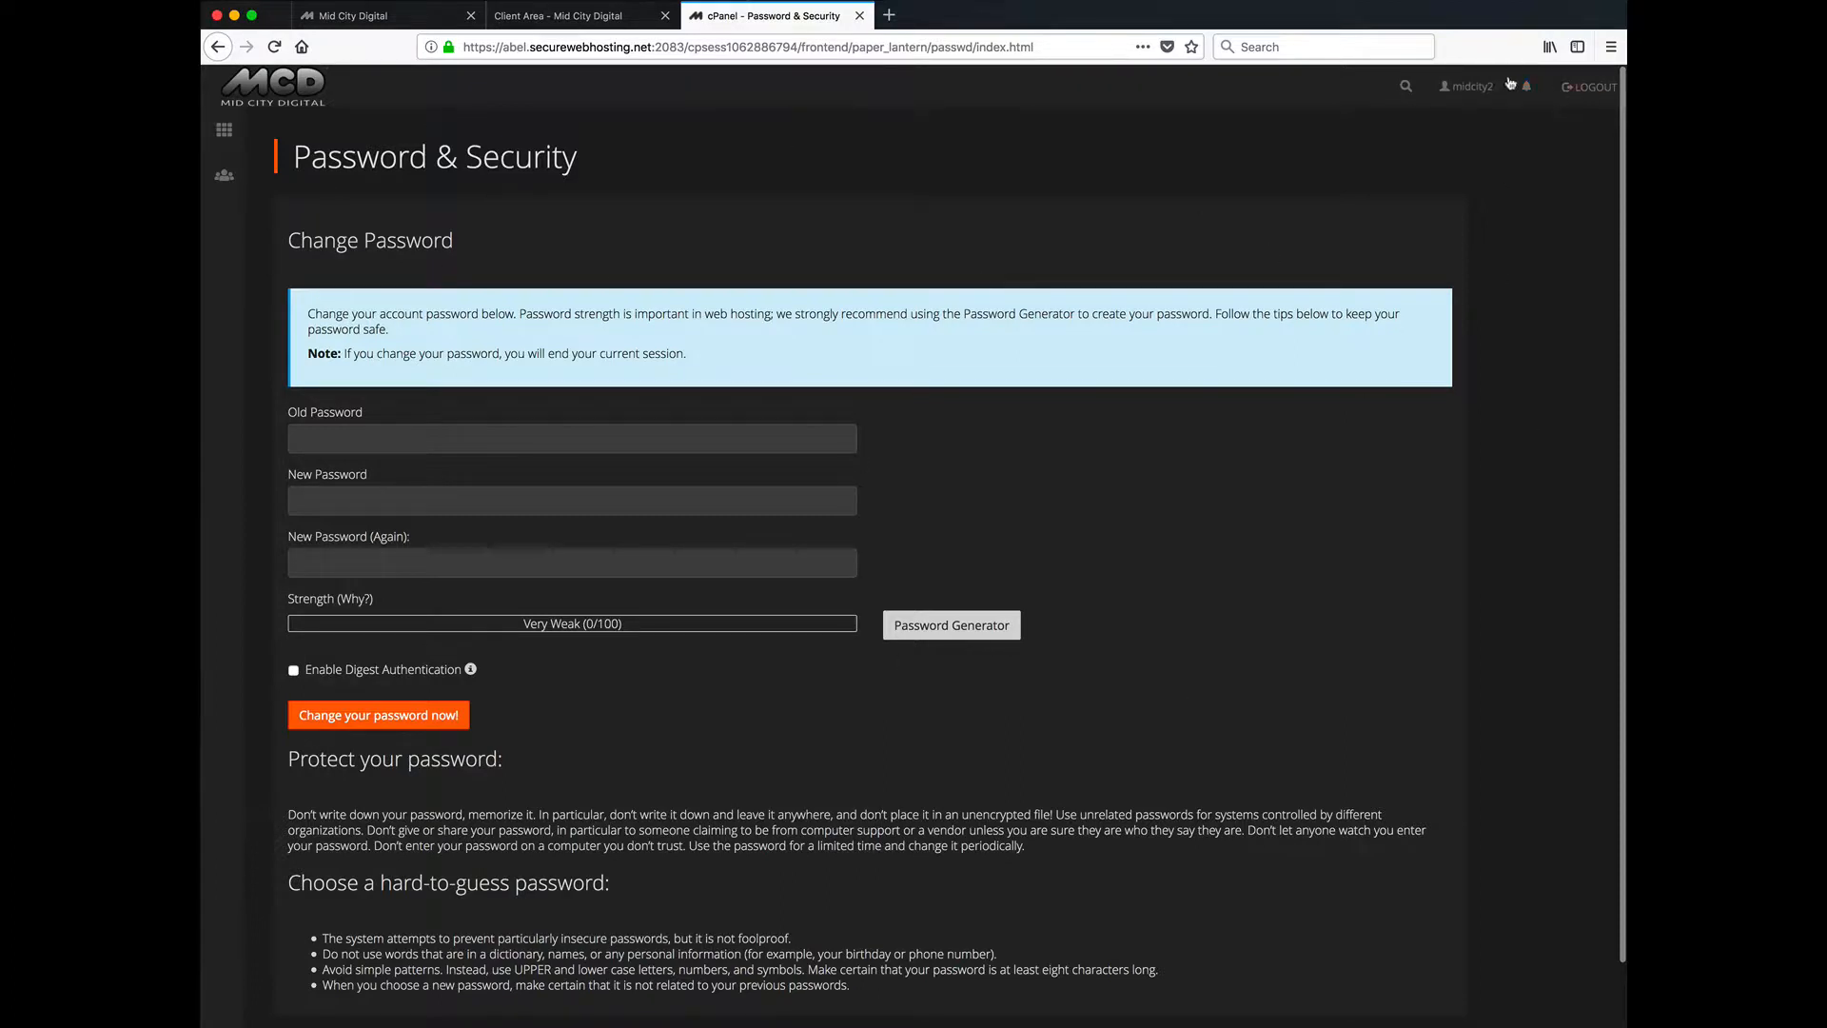
pyautogui.click(1481, 94)
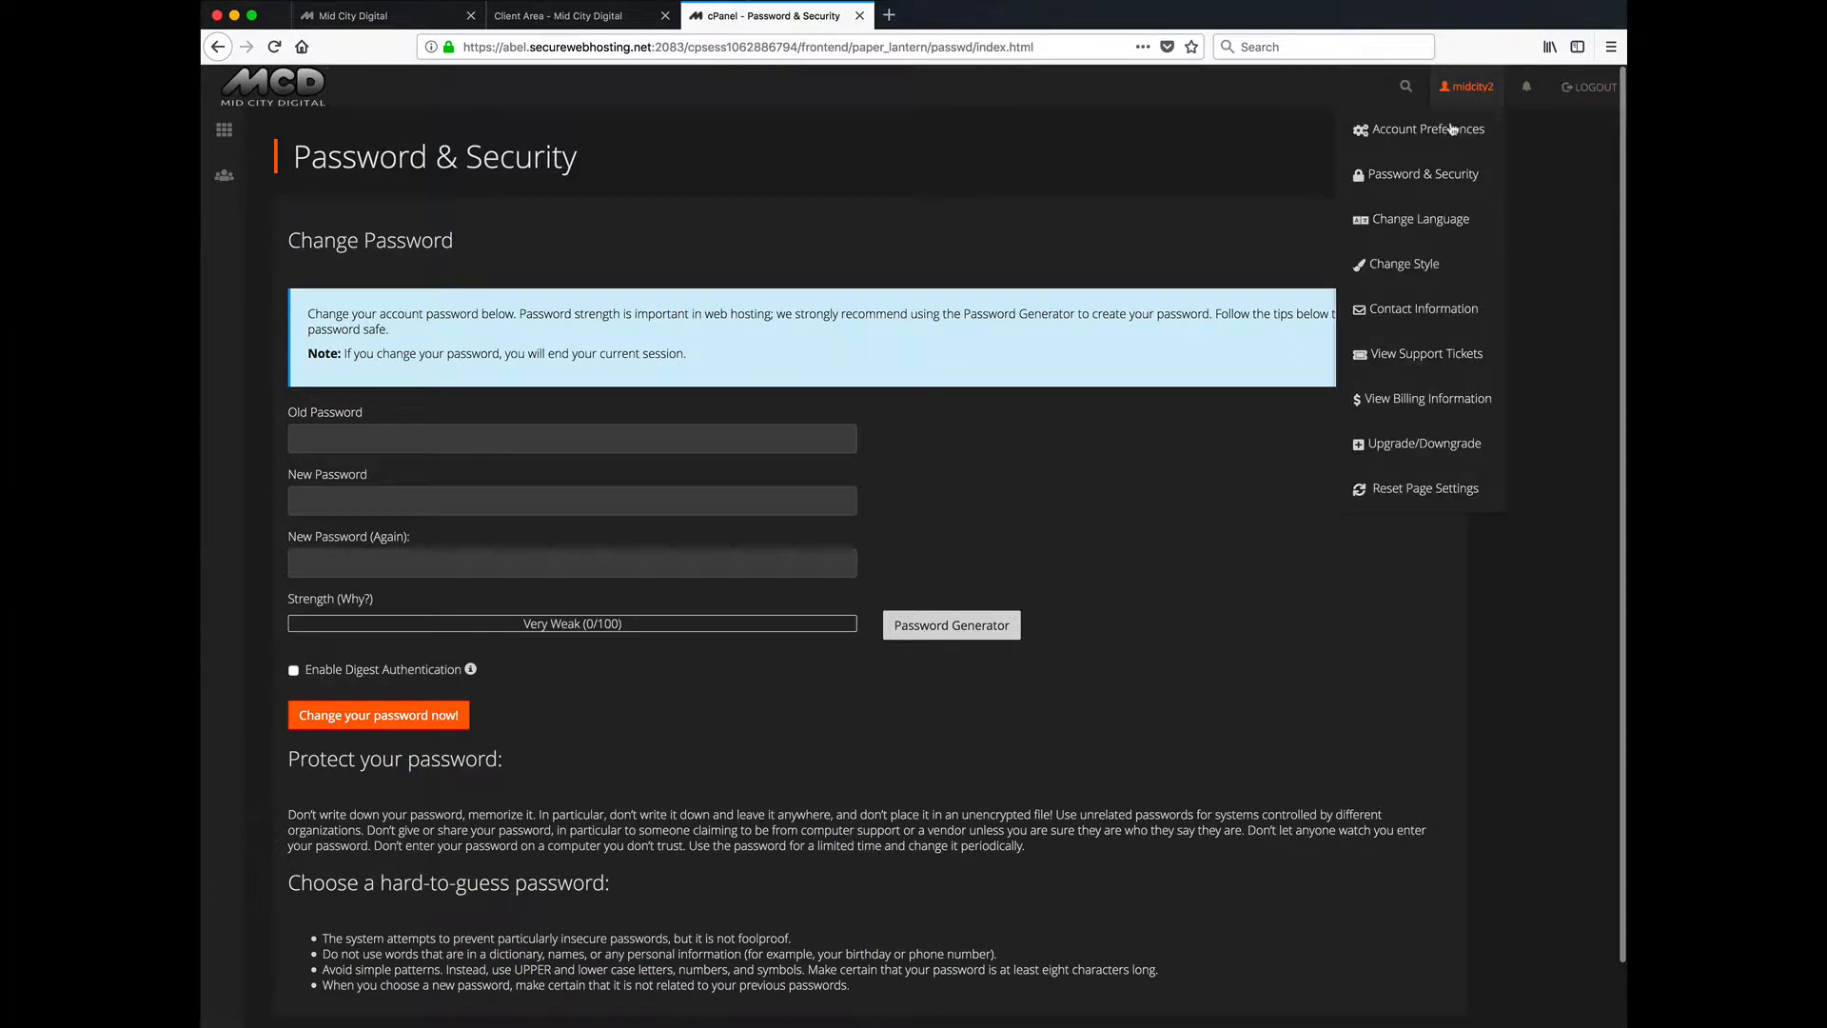
pyautogui.click(1435, 265)
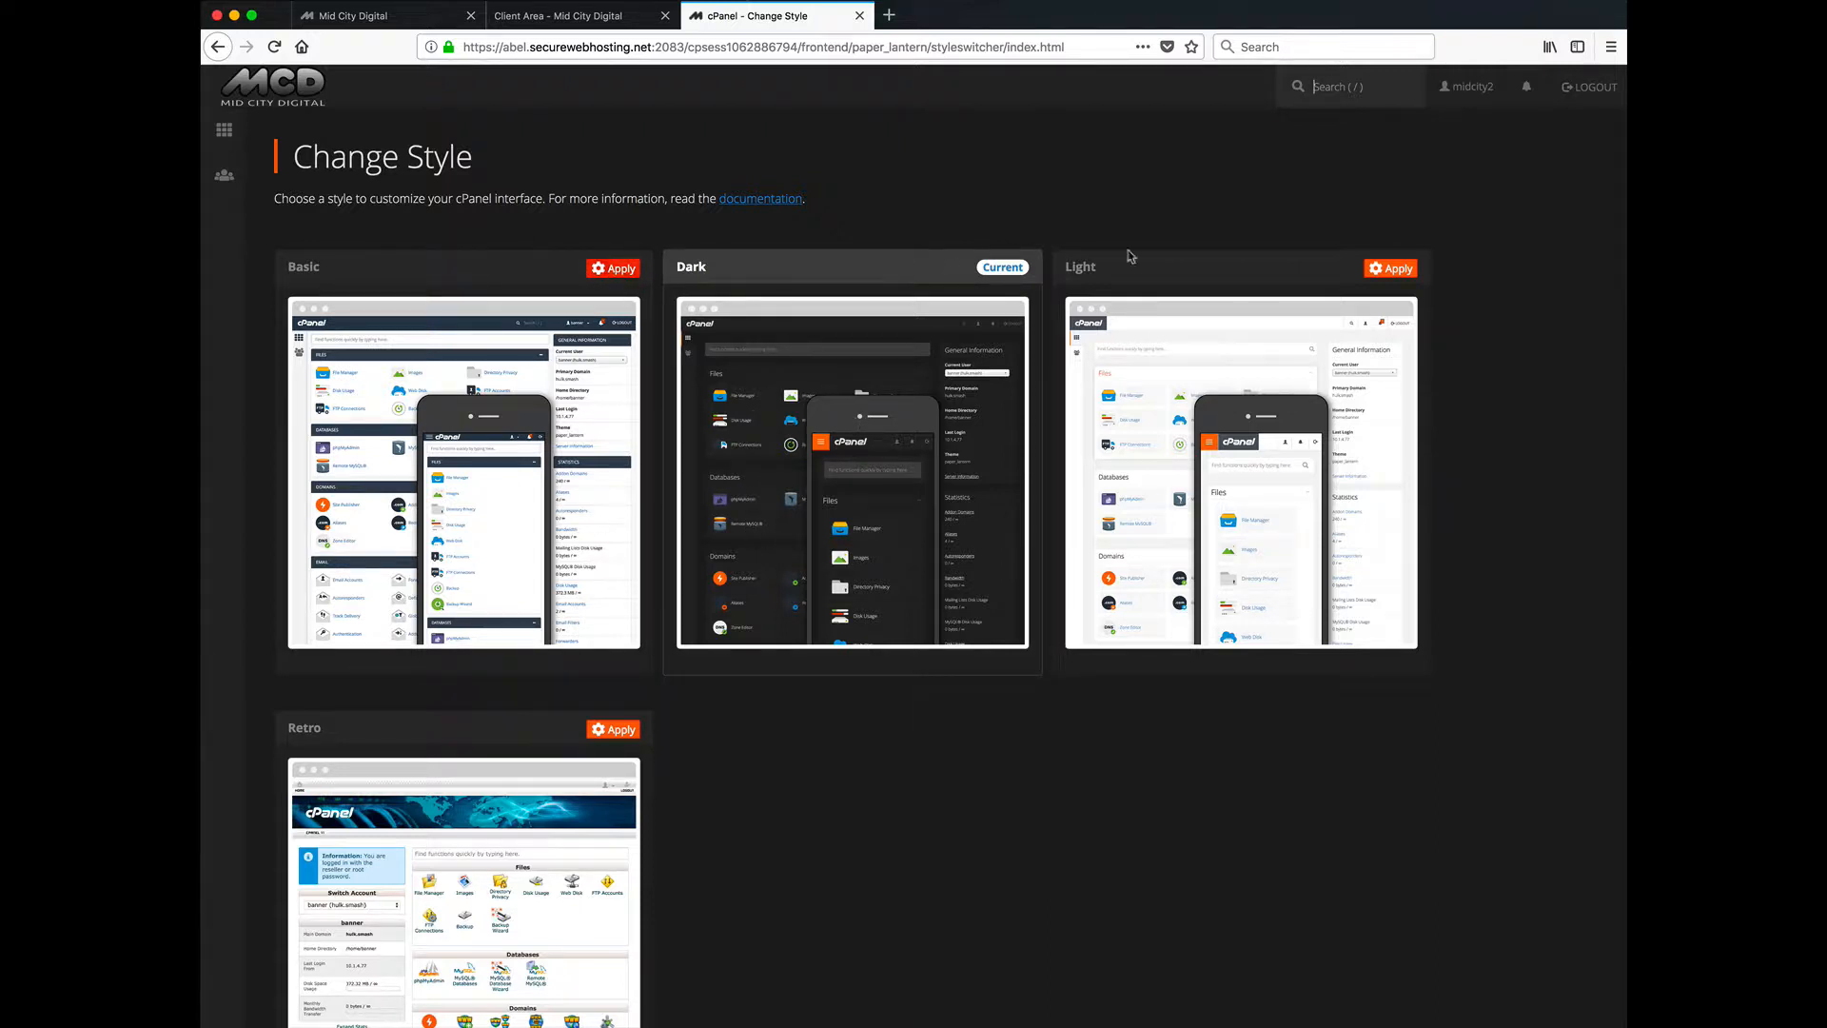
pyautogui.click(1385, 273)
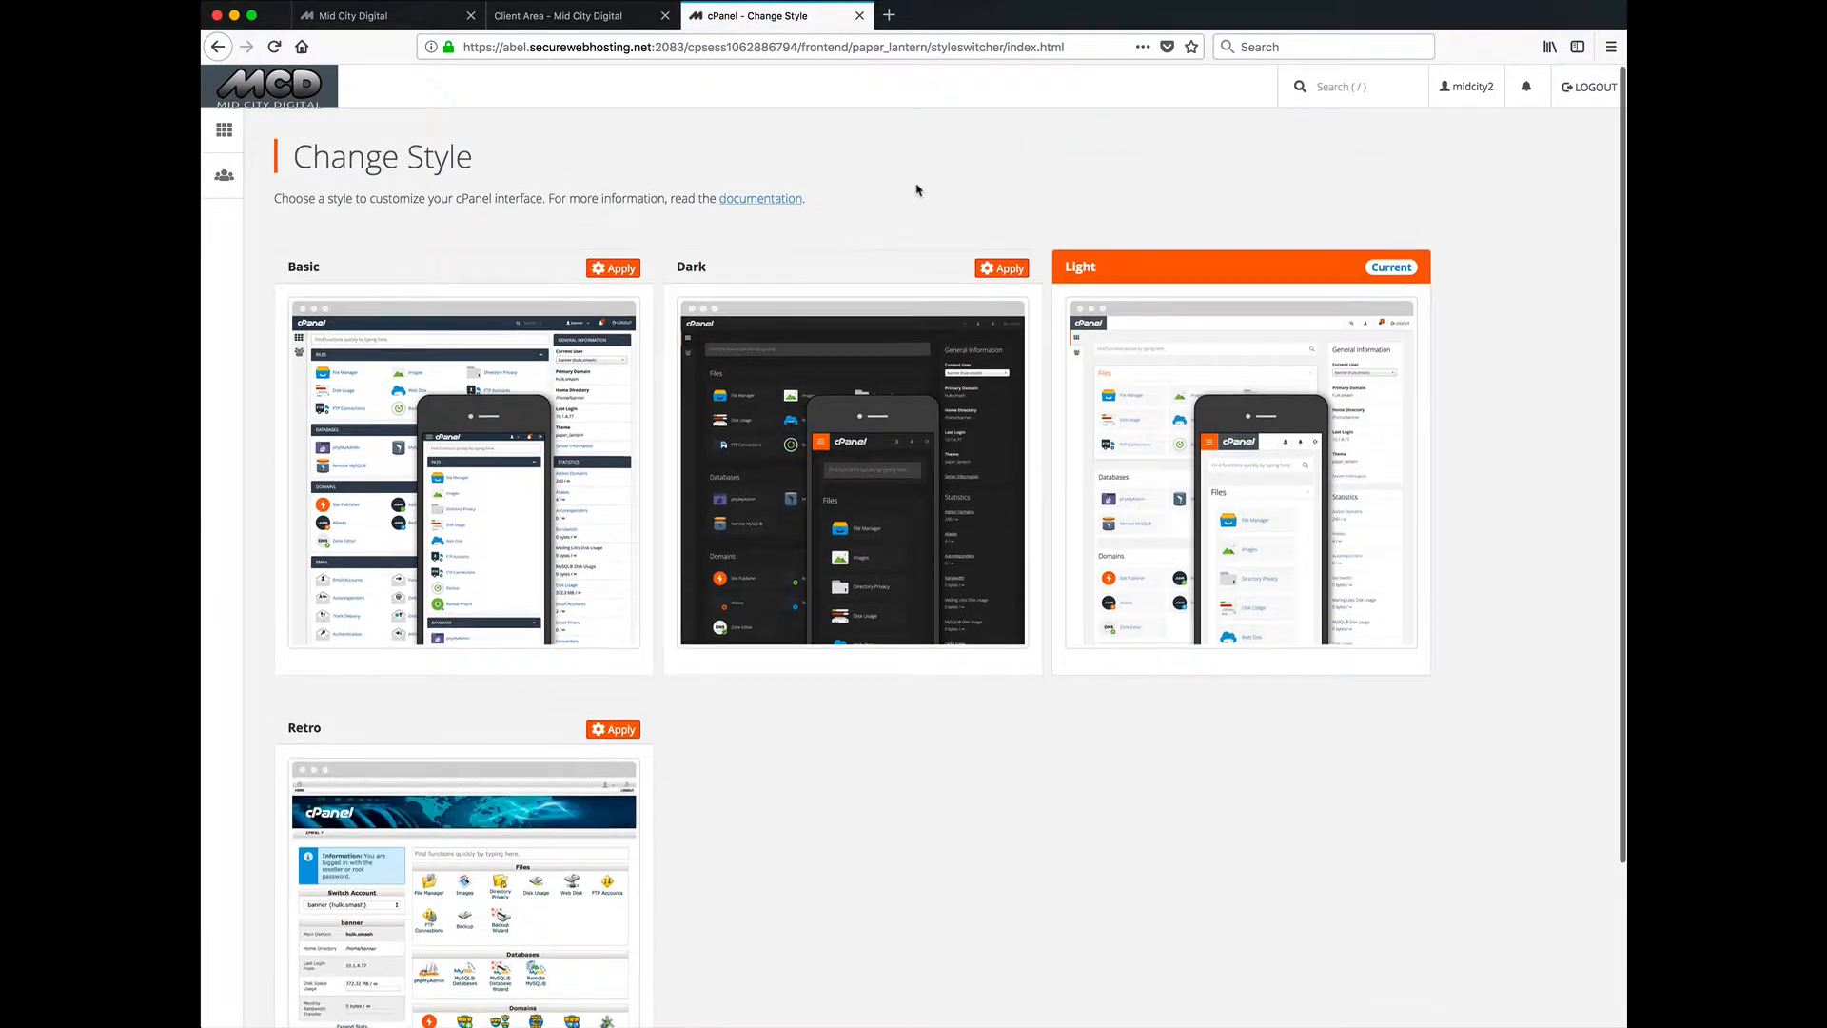
# Apply the Basic style and look through the cPanel main page with it.
pyautogui.click(617, 269)
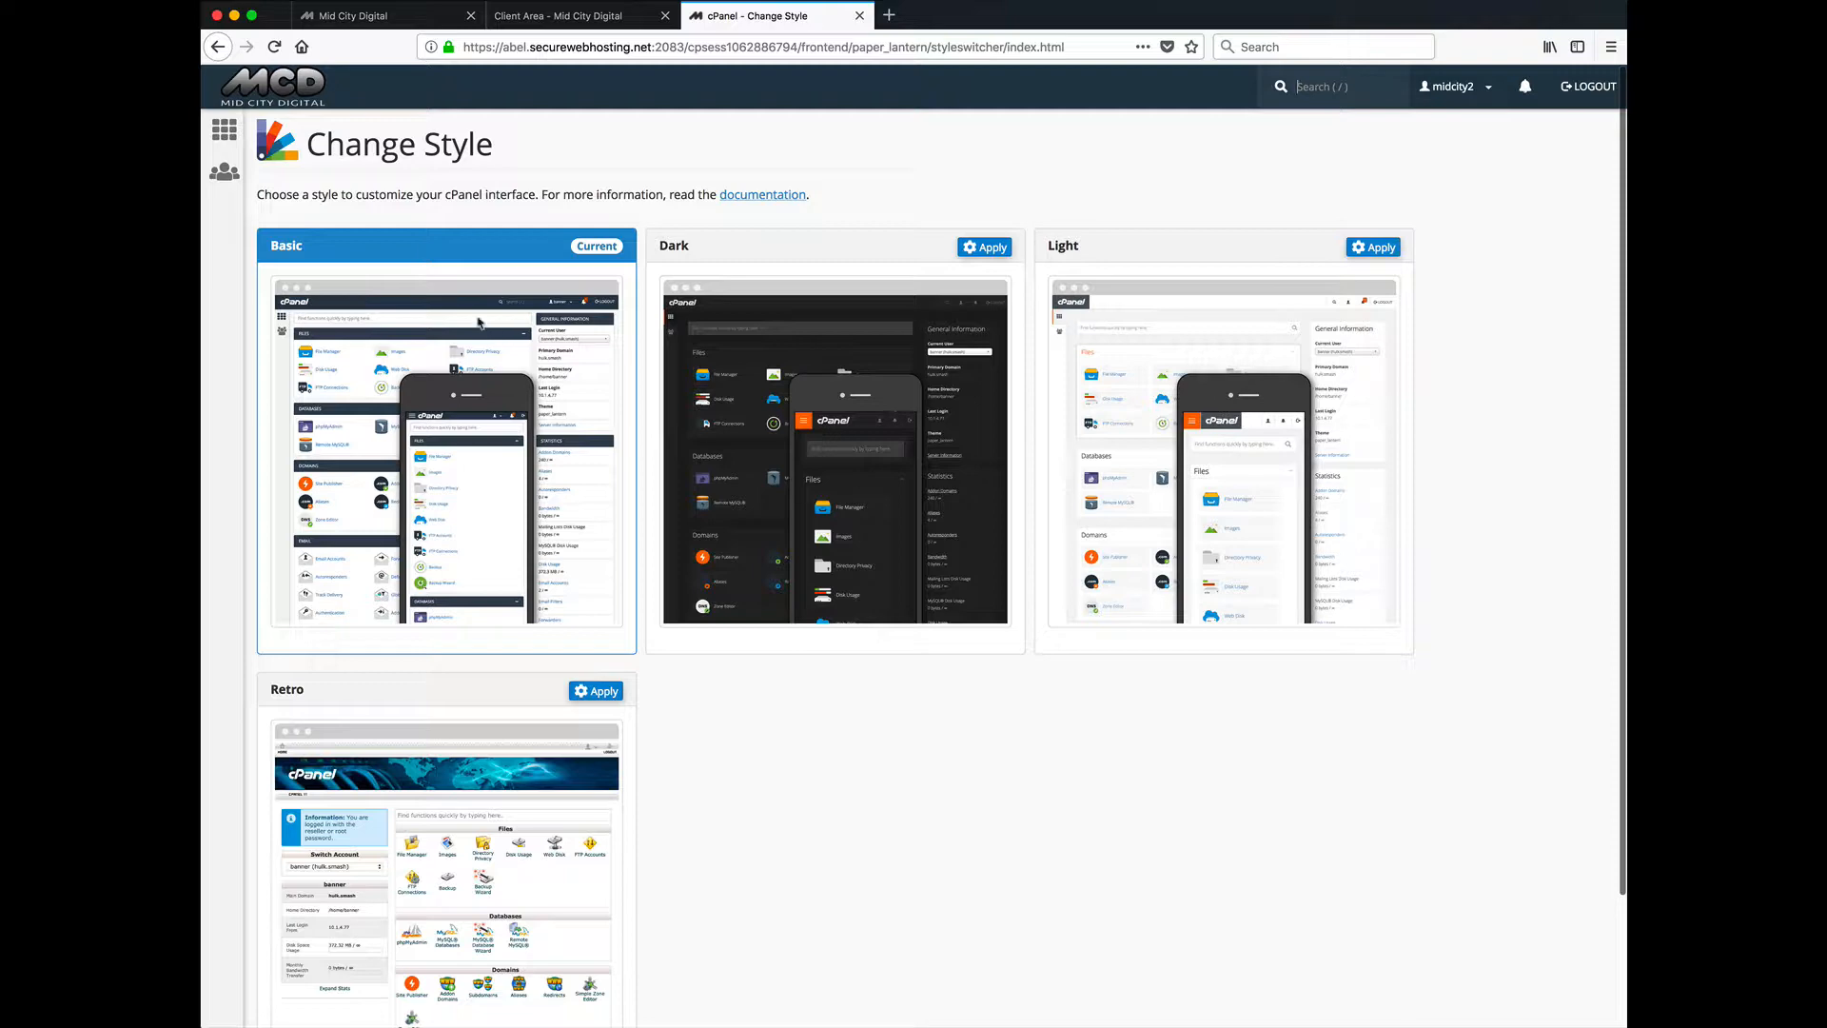
pyautogui.click(224, 130)
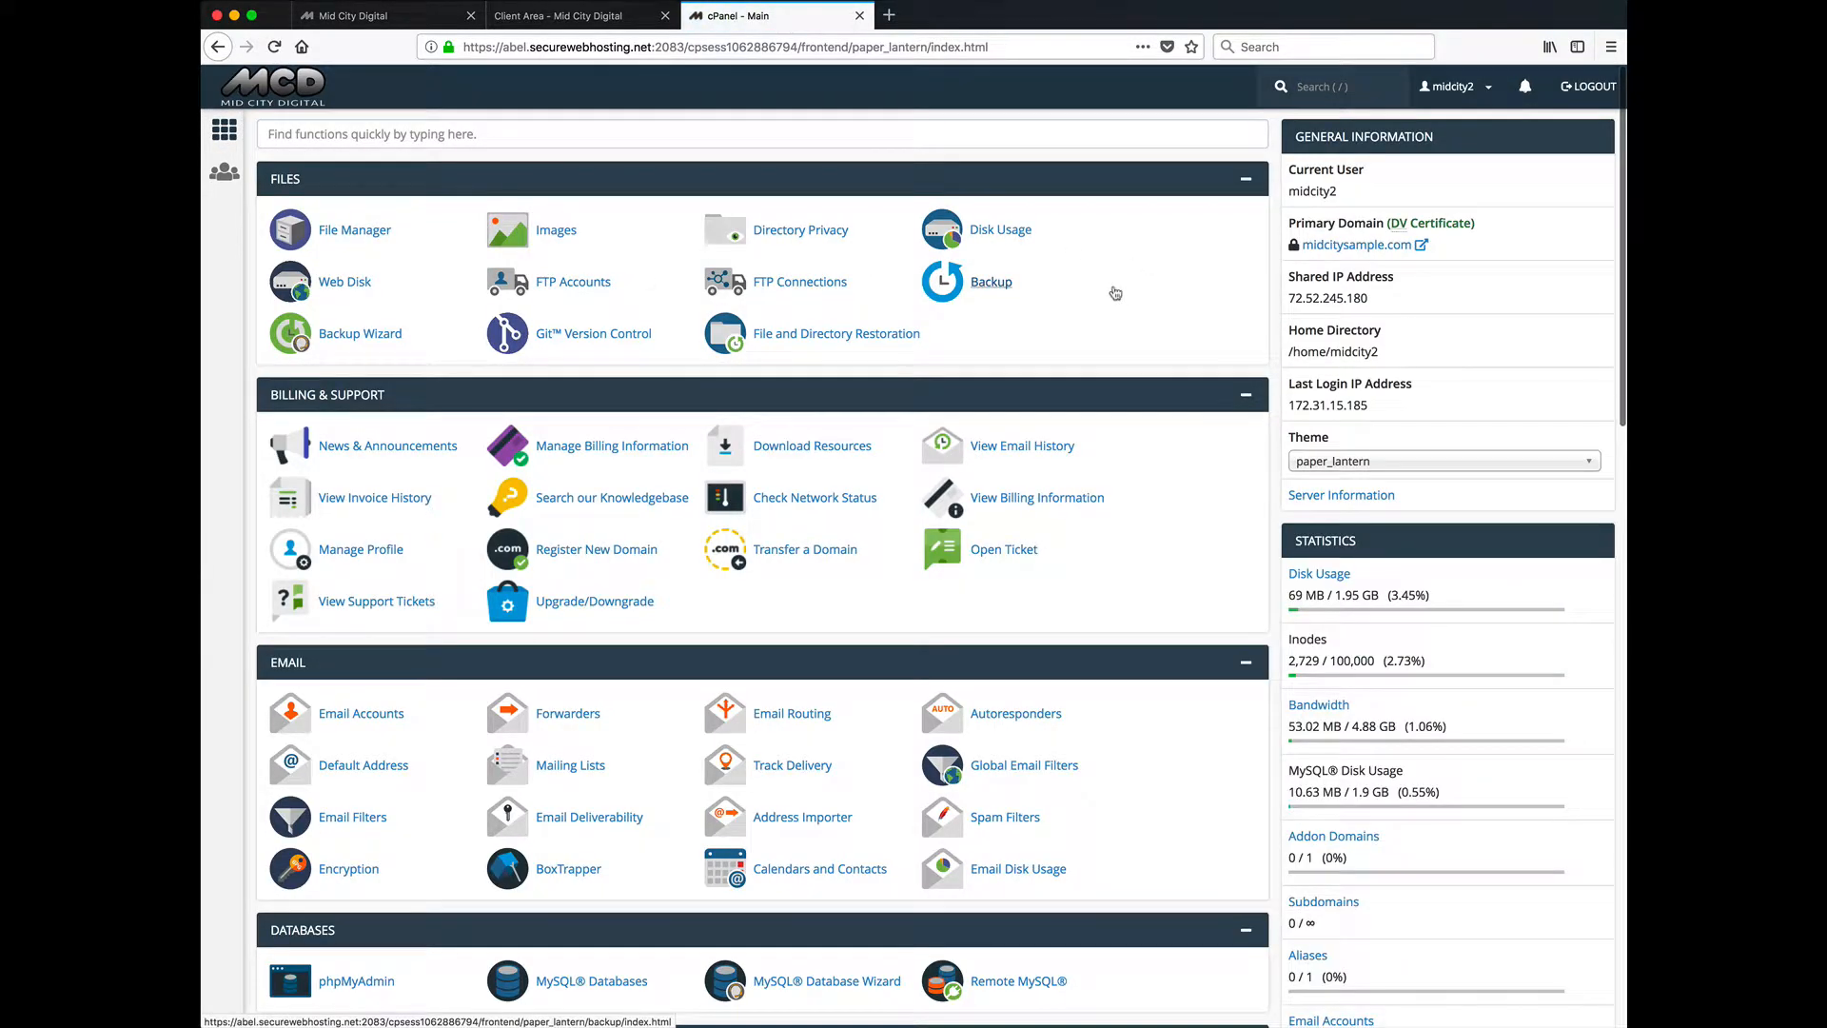
pyautogui.scroll(-3, 1115, 292)
pyautogui.scroll(-14, 1115, 292)
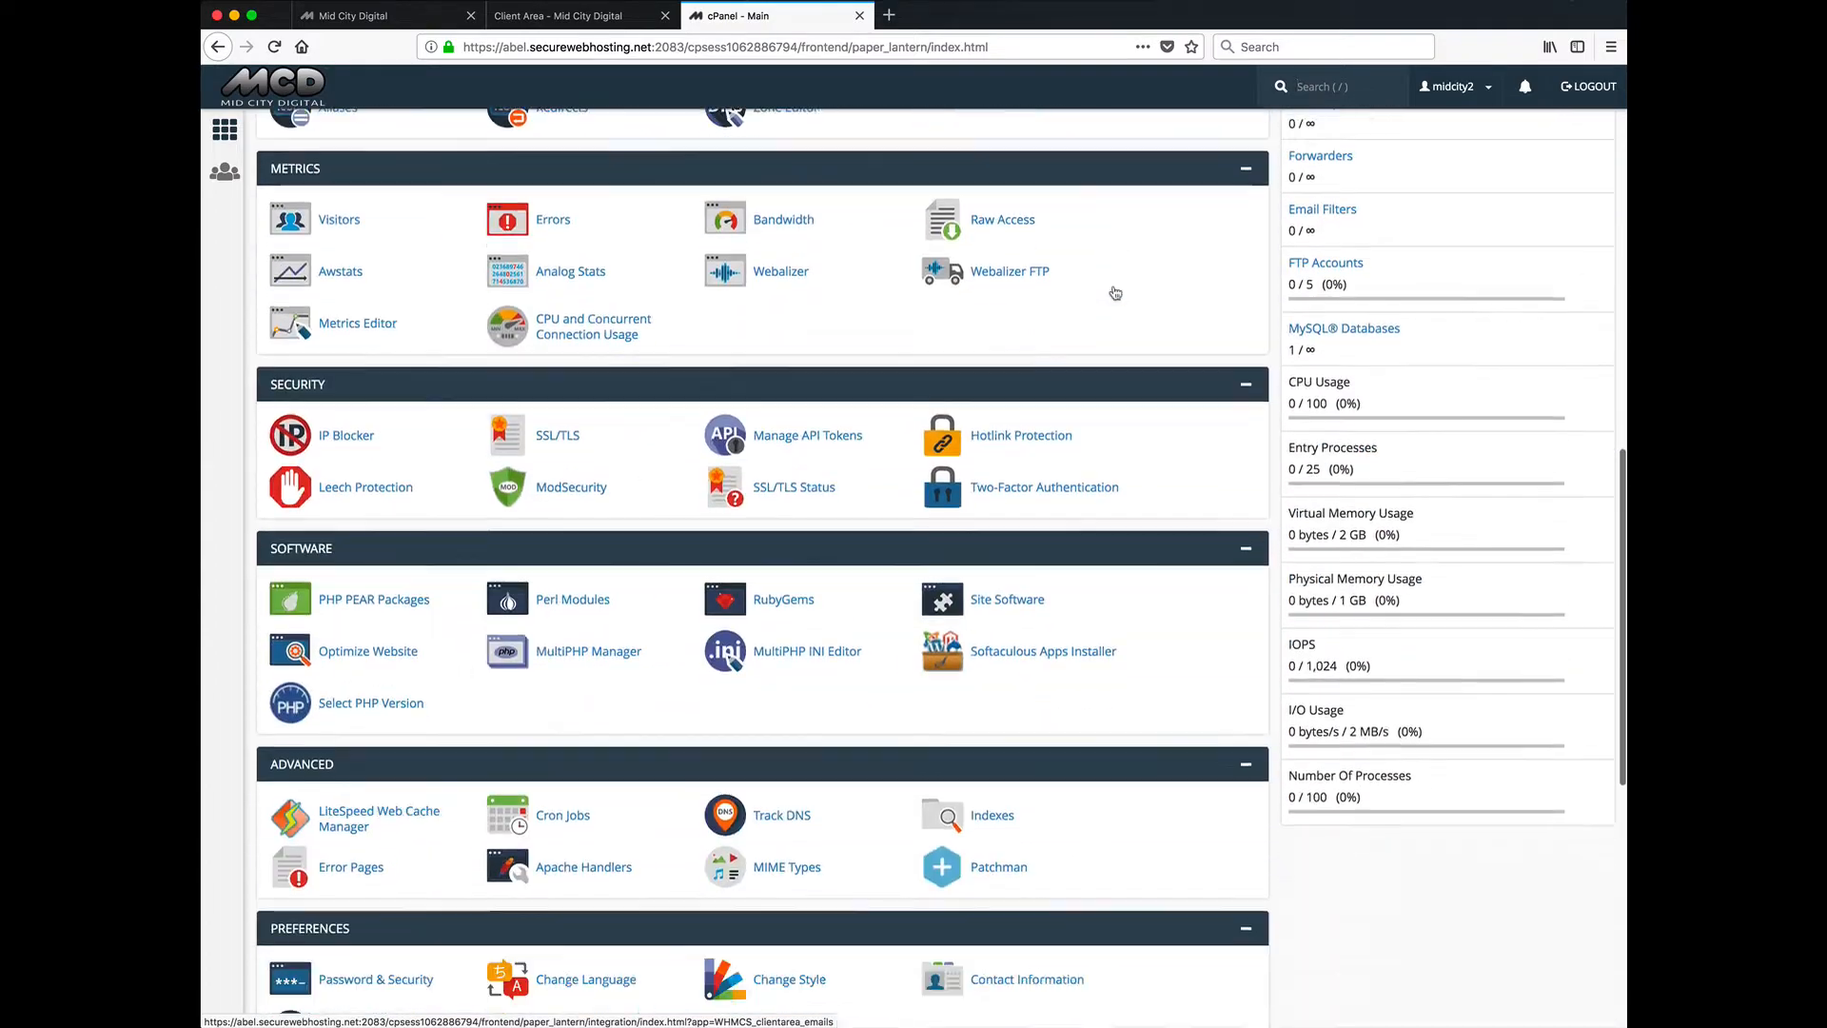
pyautogui.scroll(12, 1115, 292)
pyautogui.scroll(5, 1115, 292)
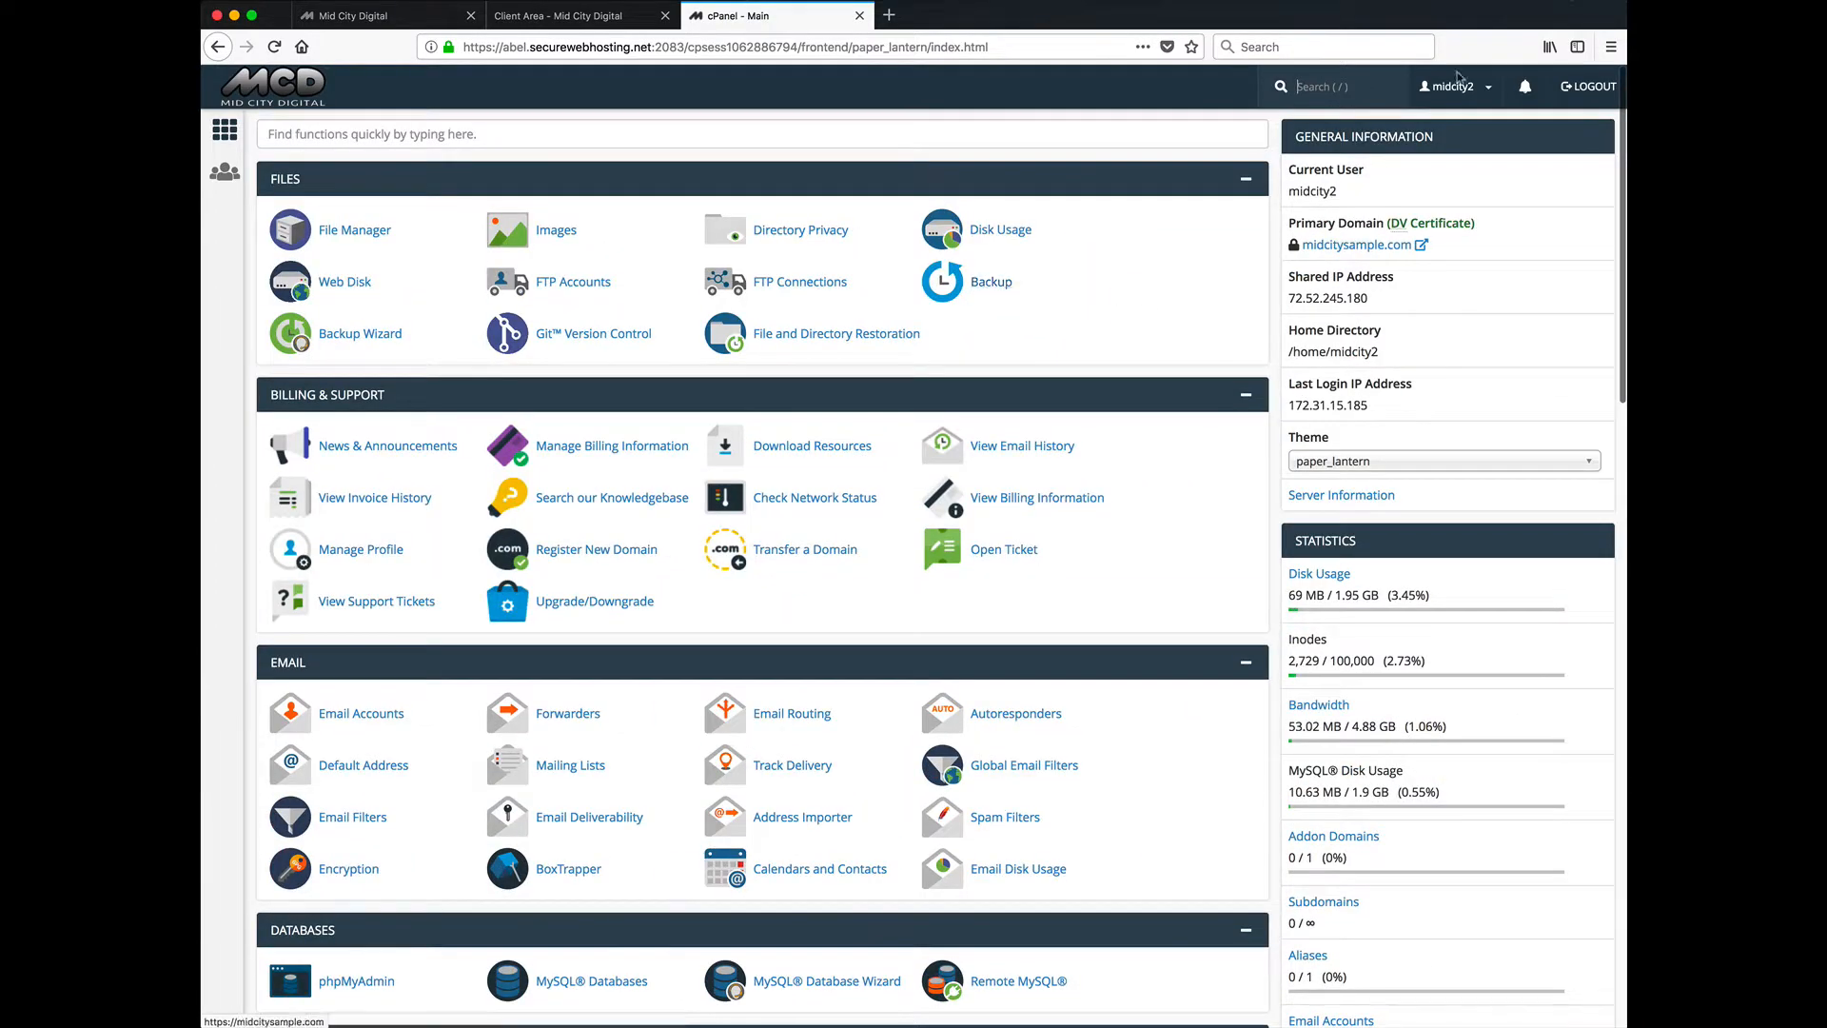
# Return to the Change Style page, apply the Dark style and look over the available styles.
pyautogui.click(1489, 90)
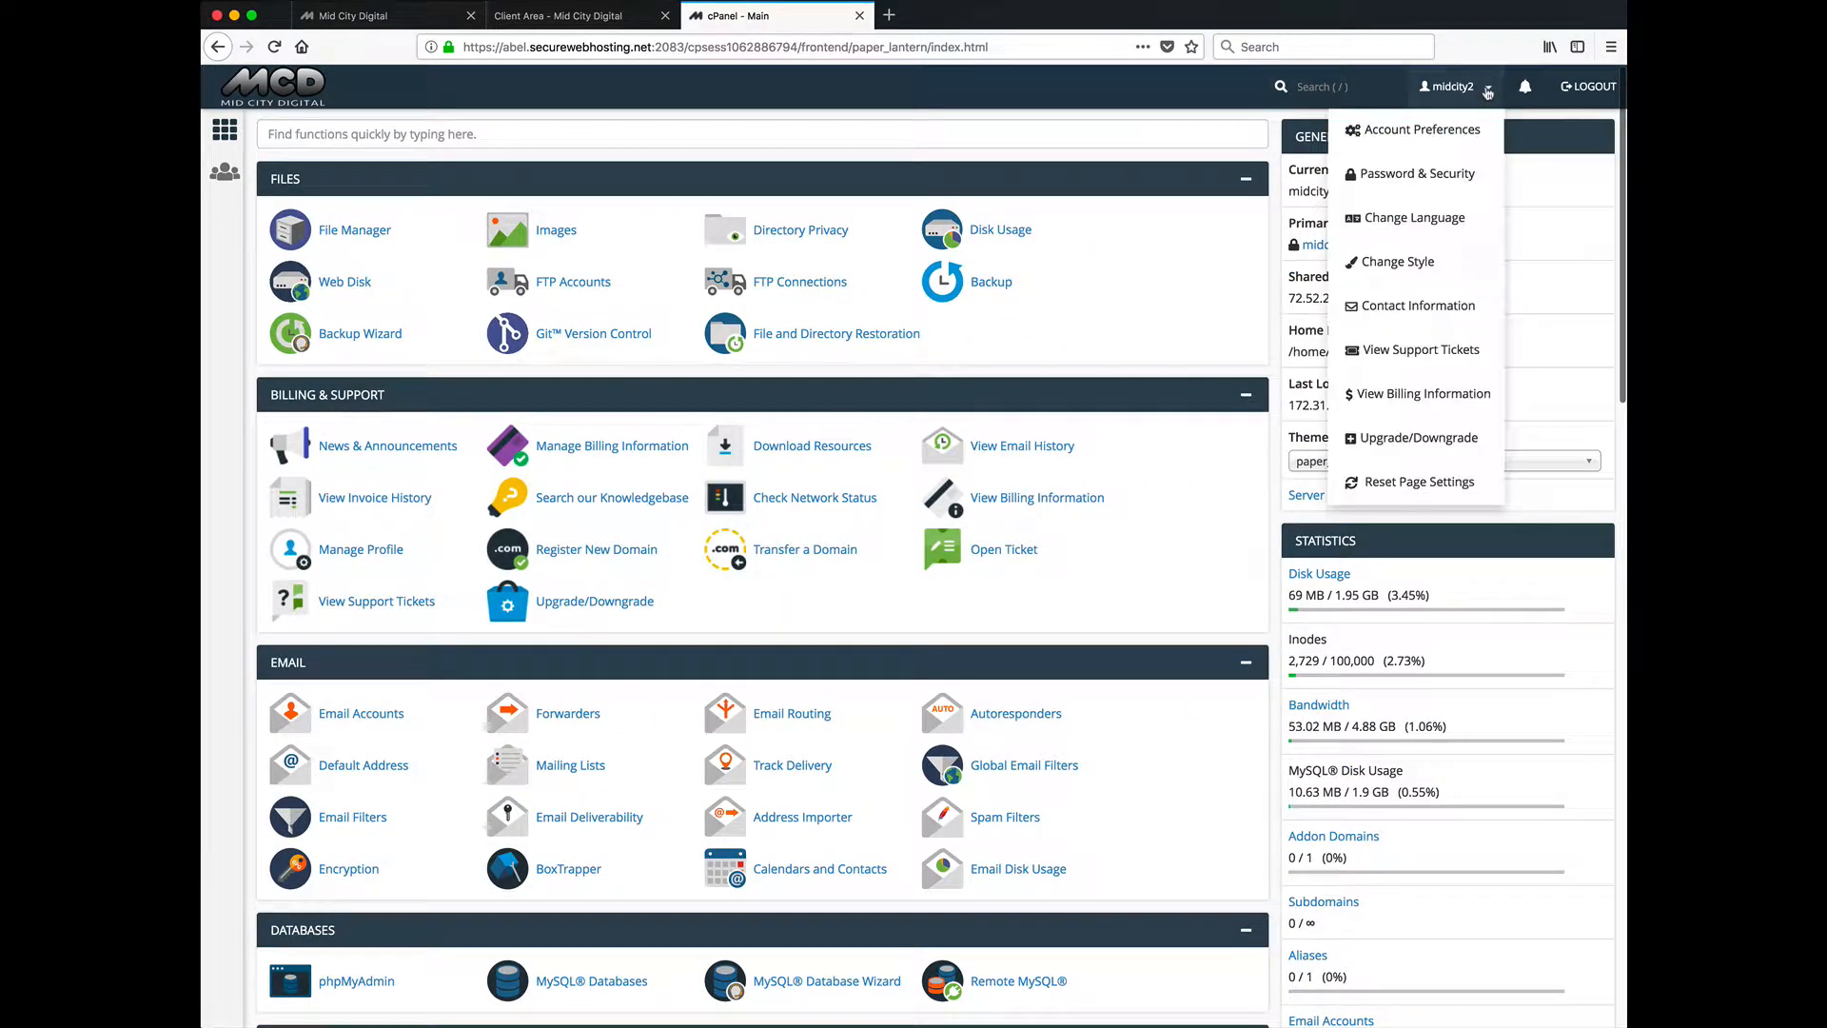
pyautogui.click(1418, 265)
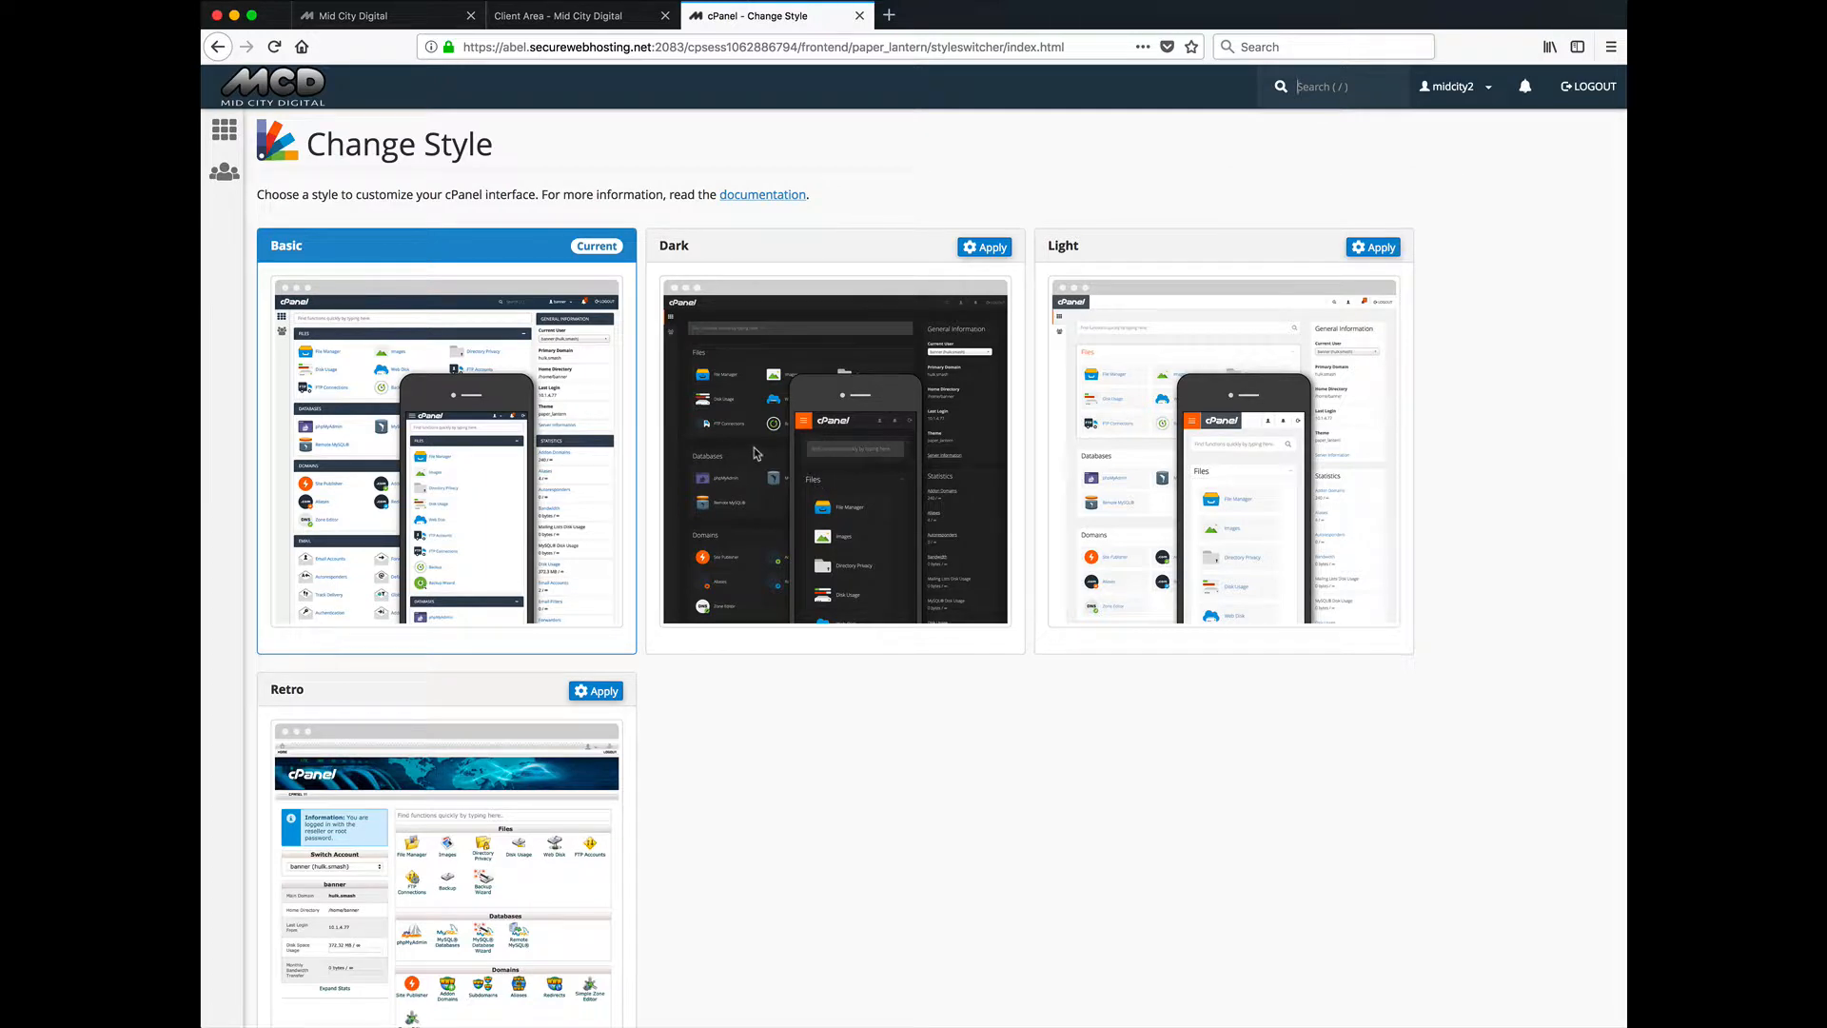
pyautogui.click(1002, 247)
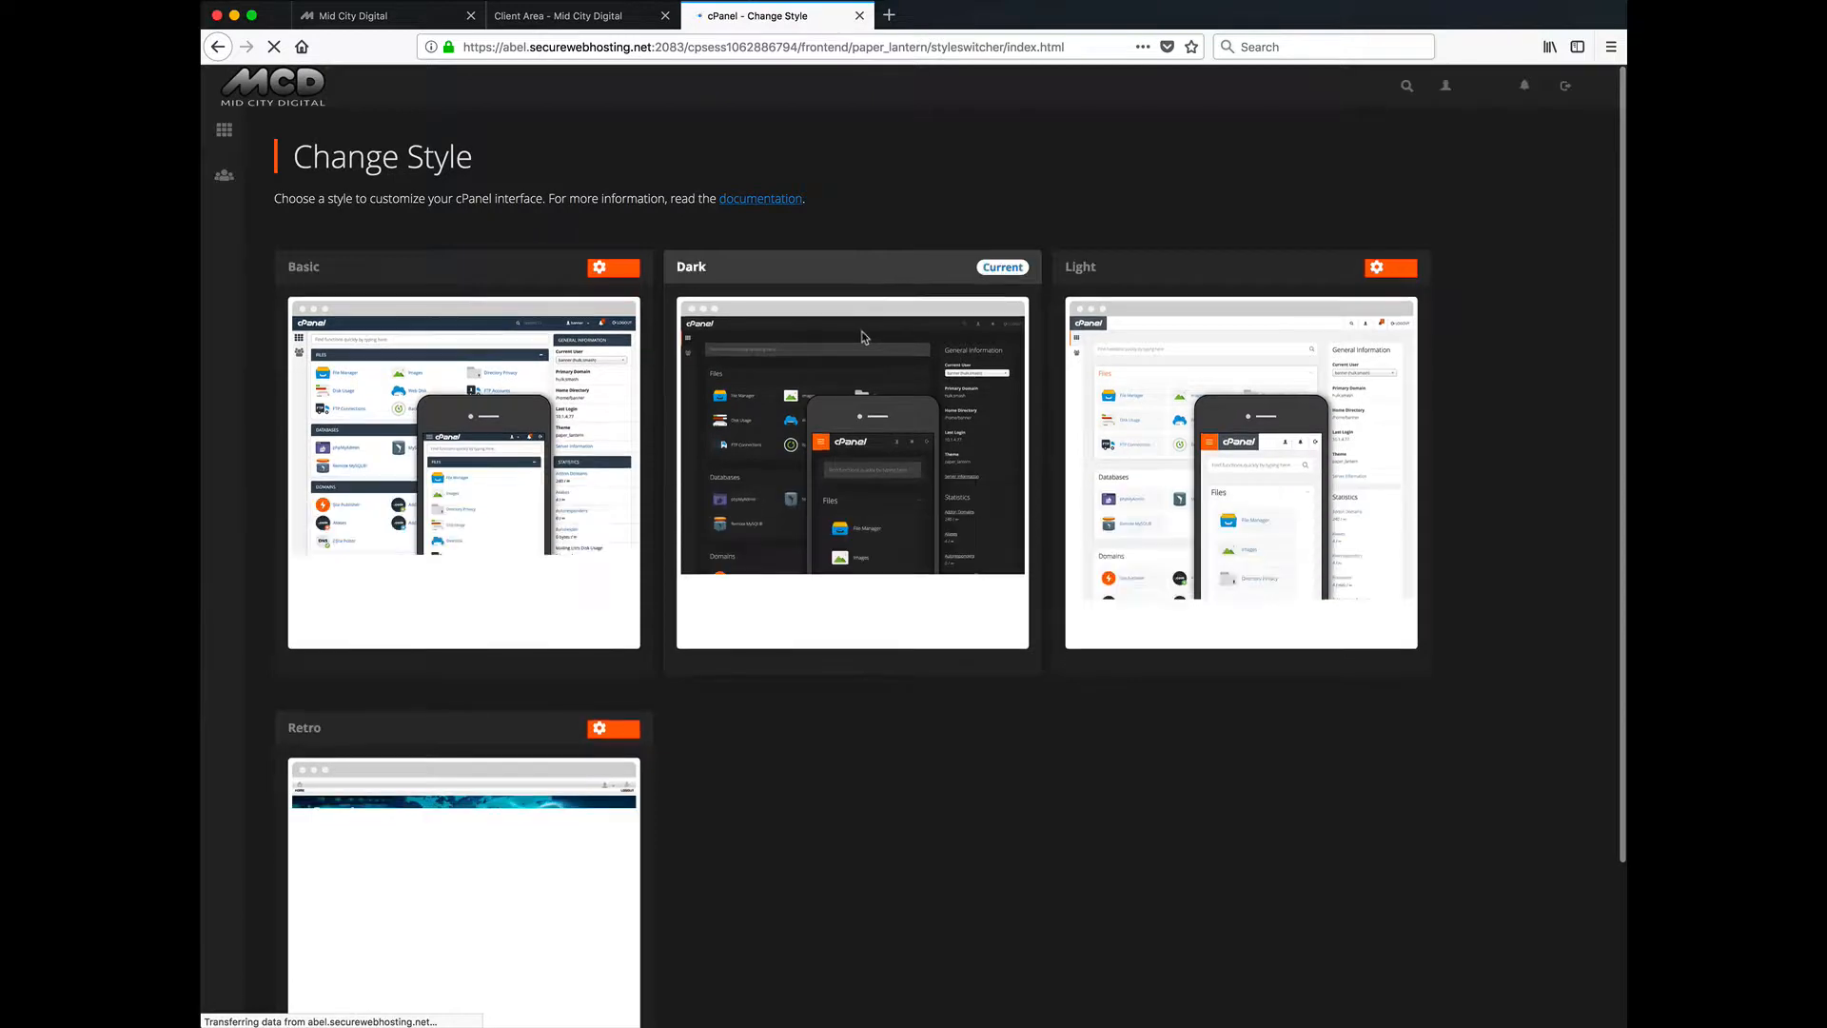
pyautogui.scroll(-3, 863, 336)
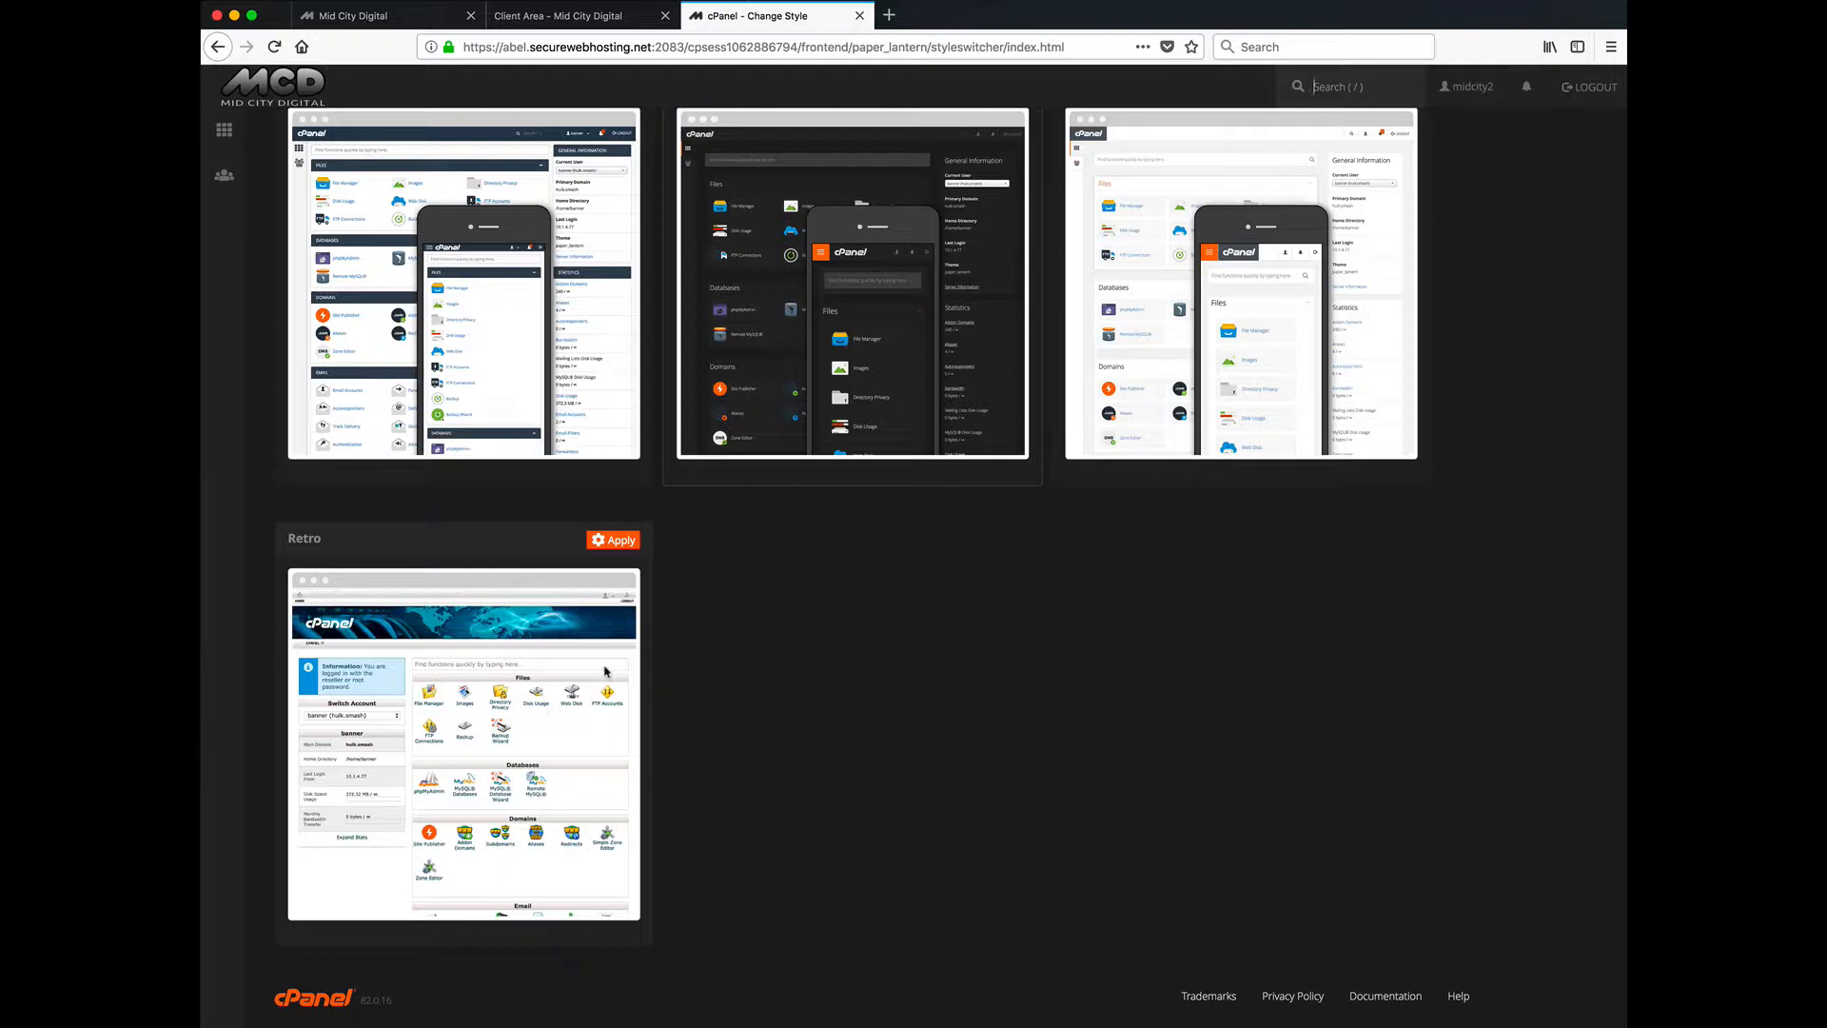
pyautogui.scroll(3, 894, 505)
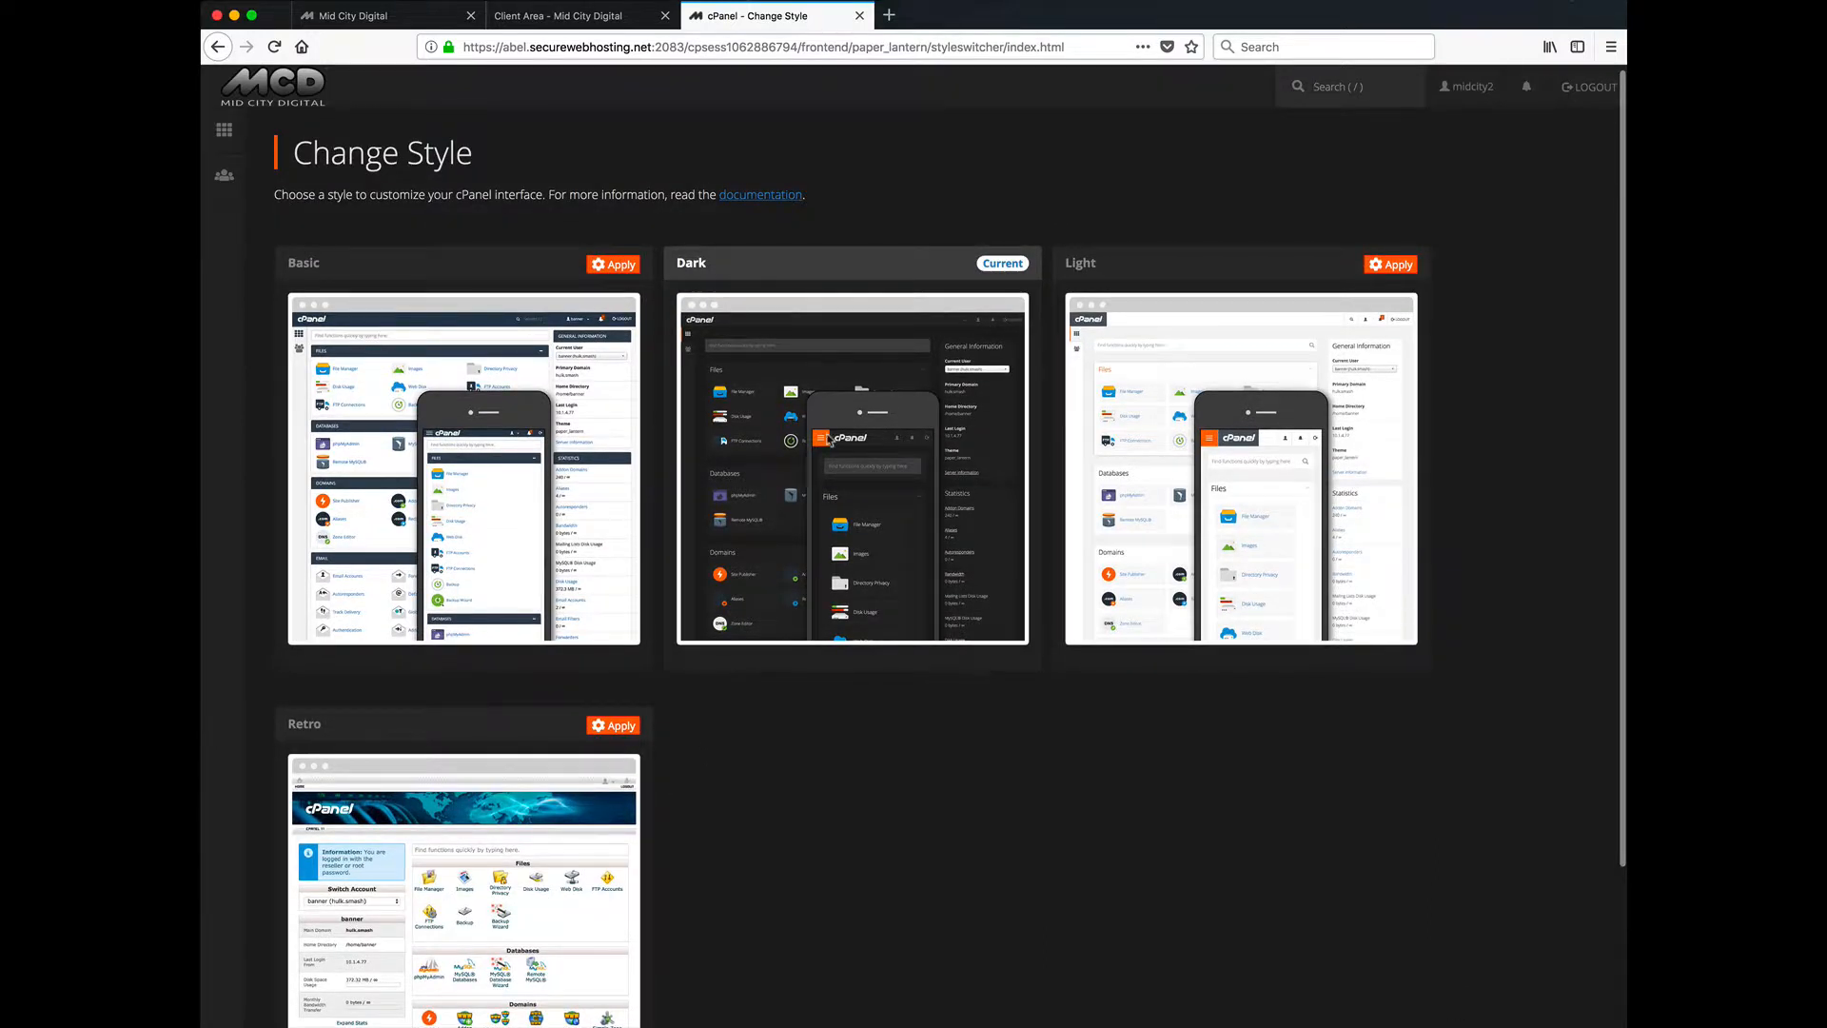
pyautogui.scroll(1, 766, 351)
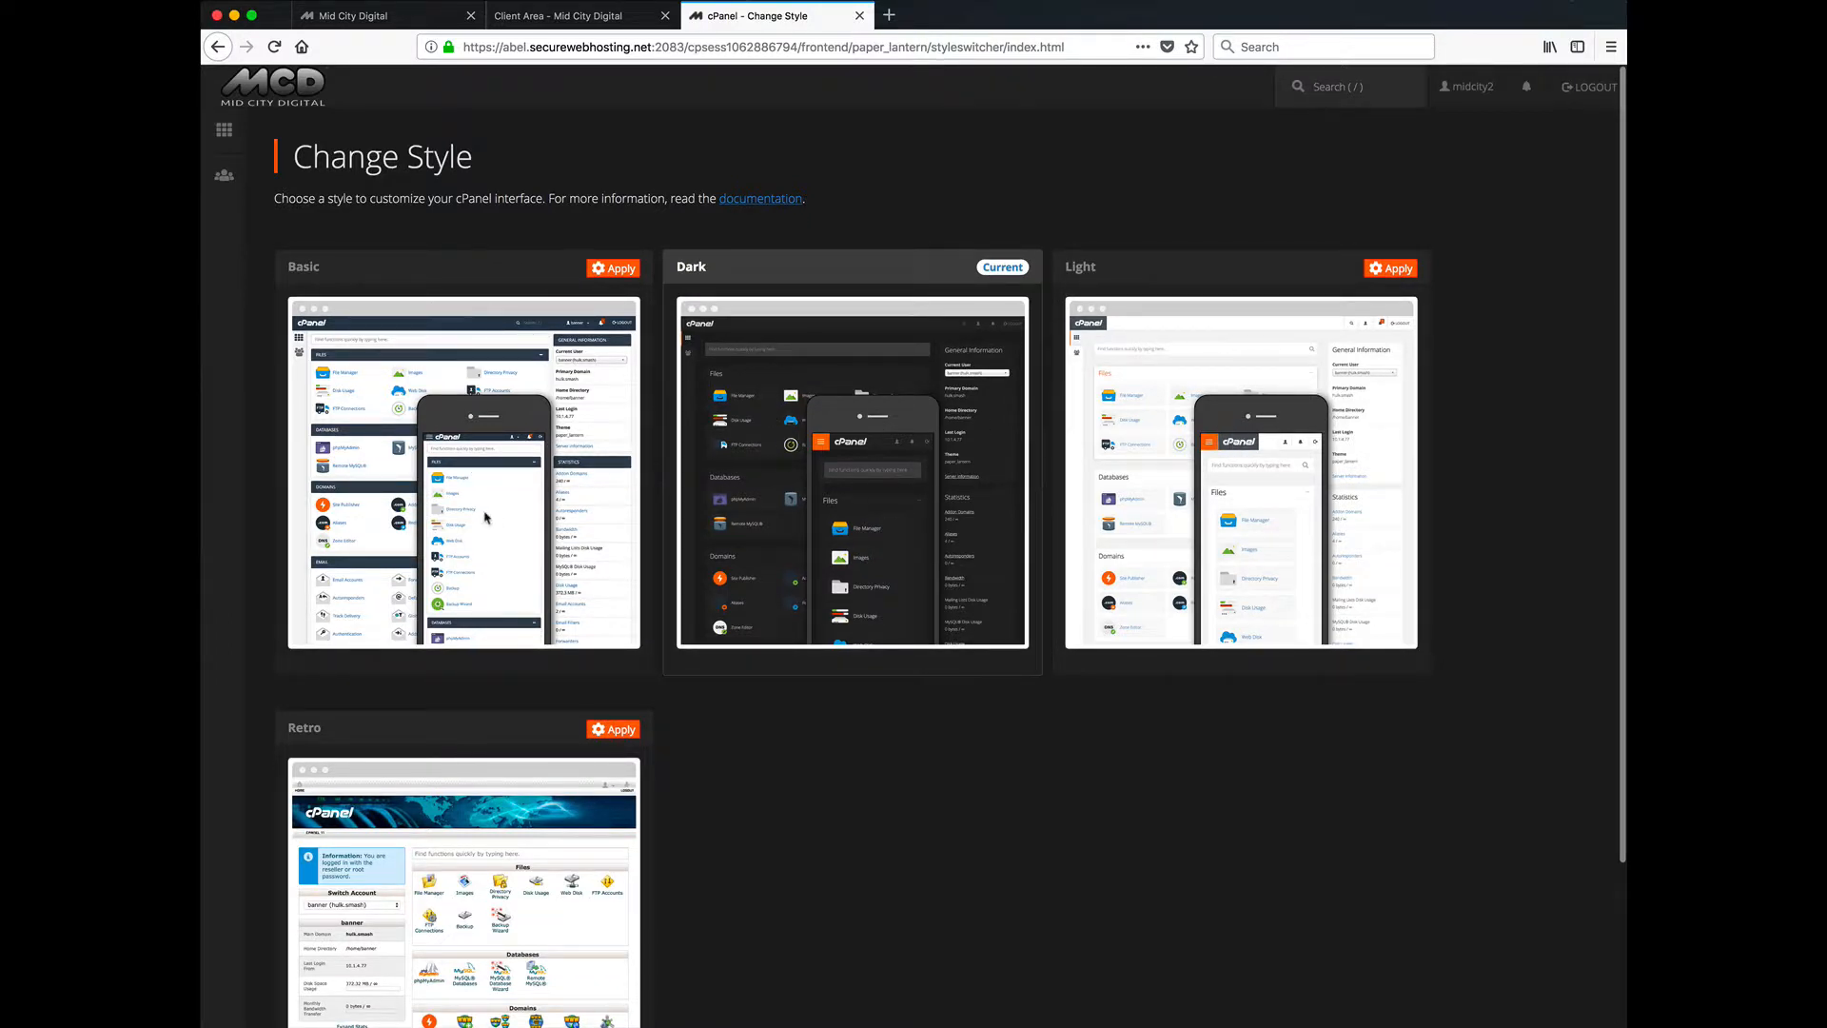
# View the Contact Information page with its notification e-mail fields, contact preferences and AutoSSL options.
pyautogui.click(1486, 99)
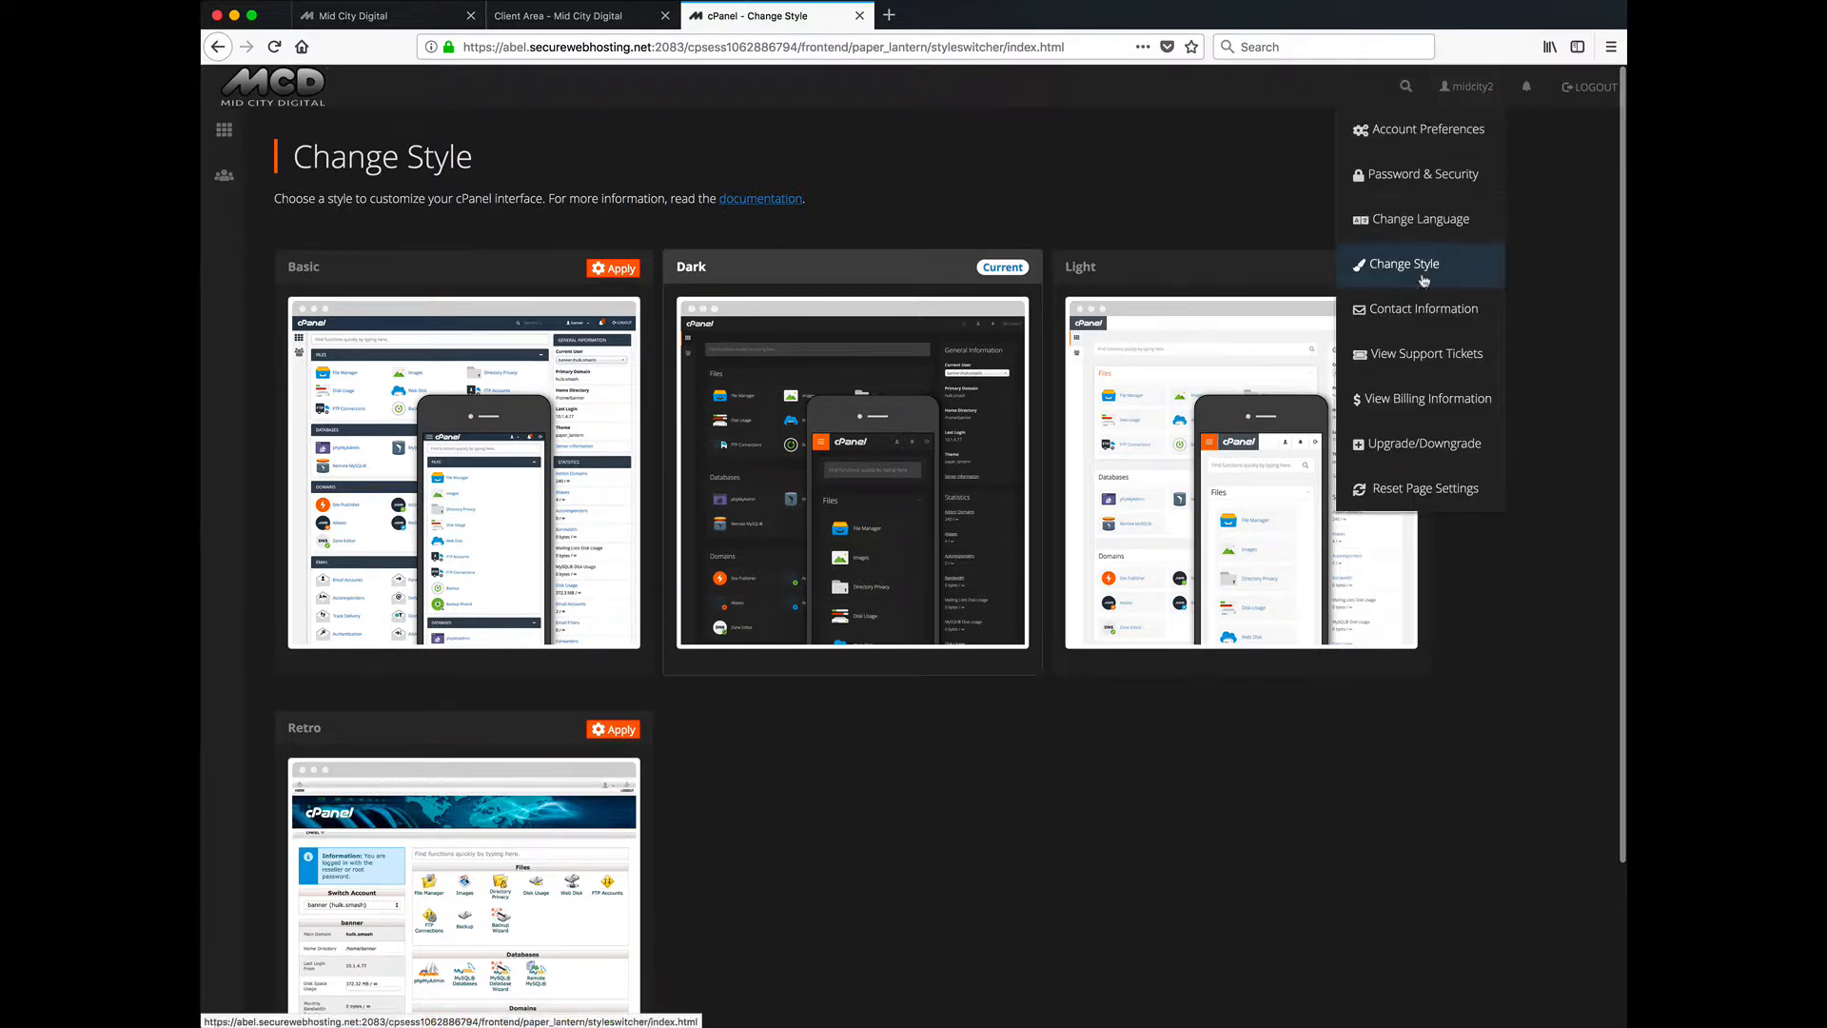
pyautogui.click(1425, 310)
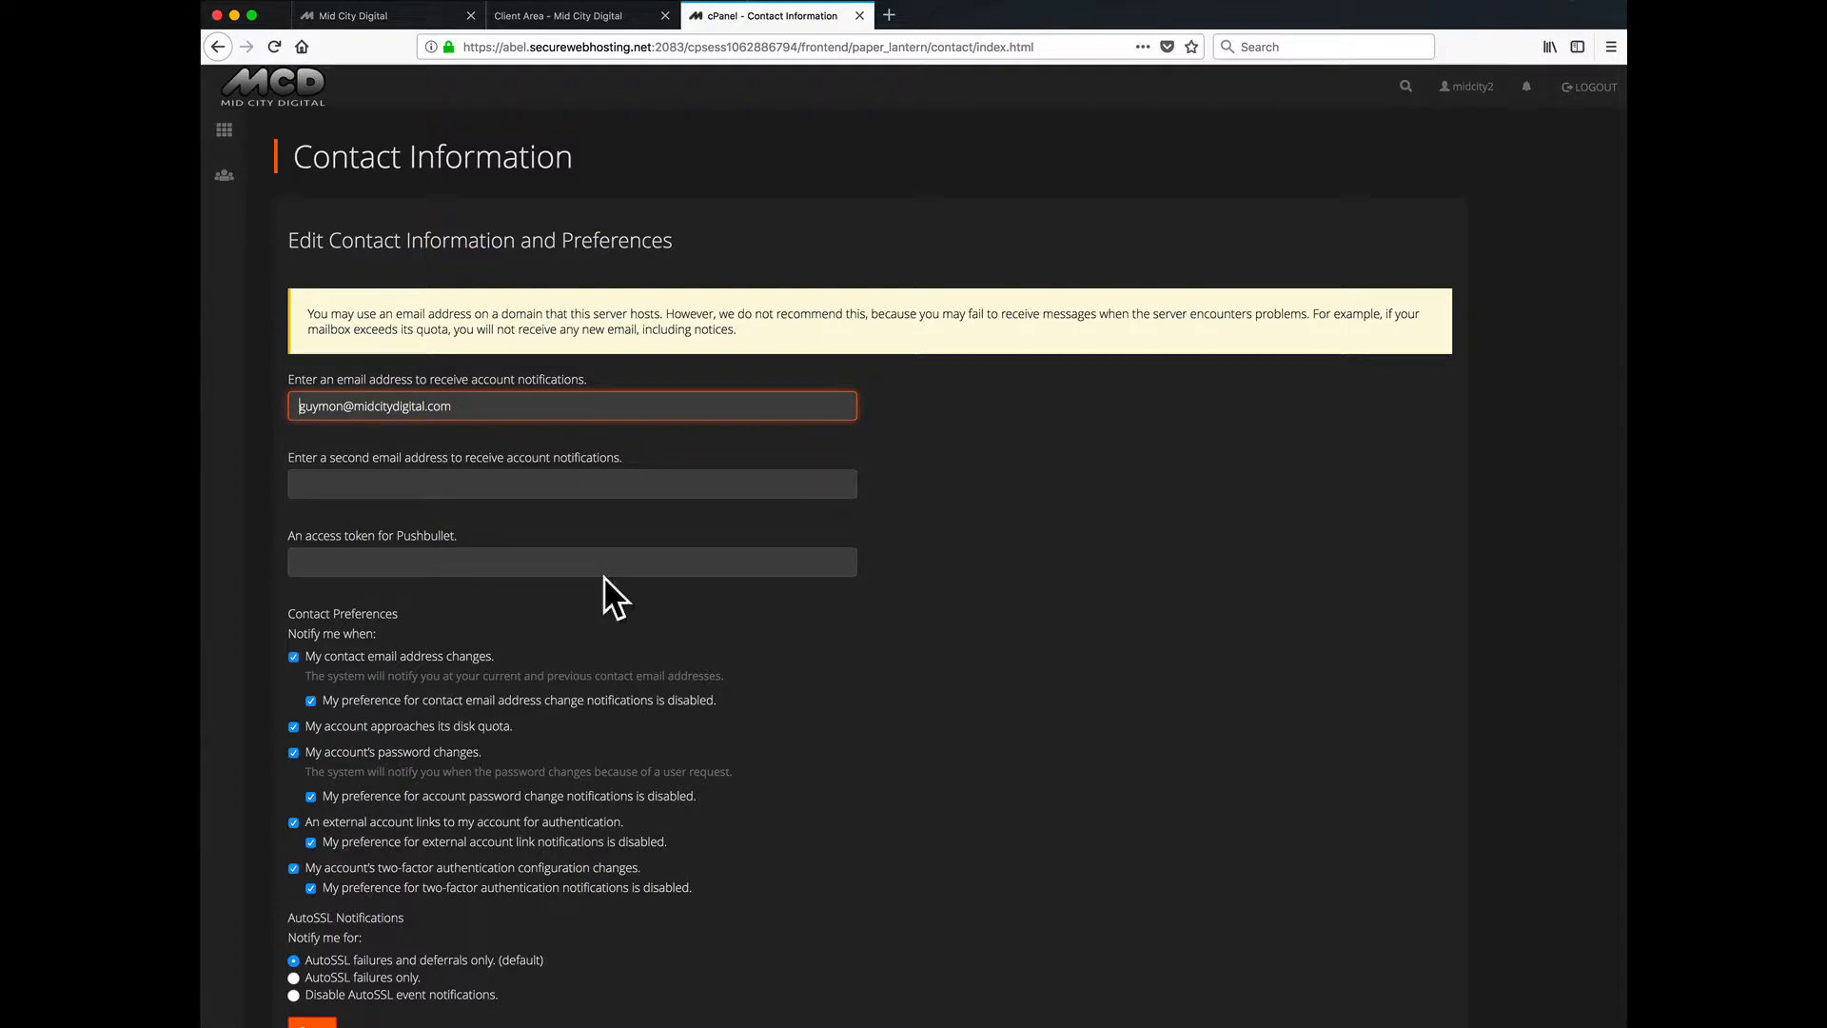
pyautogui.scroll(-3, 856, 730)
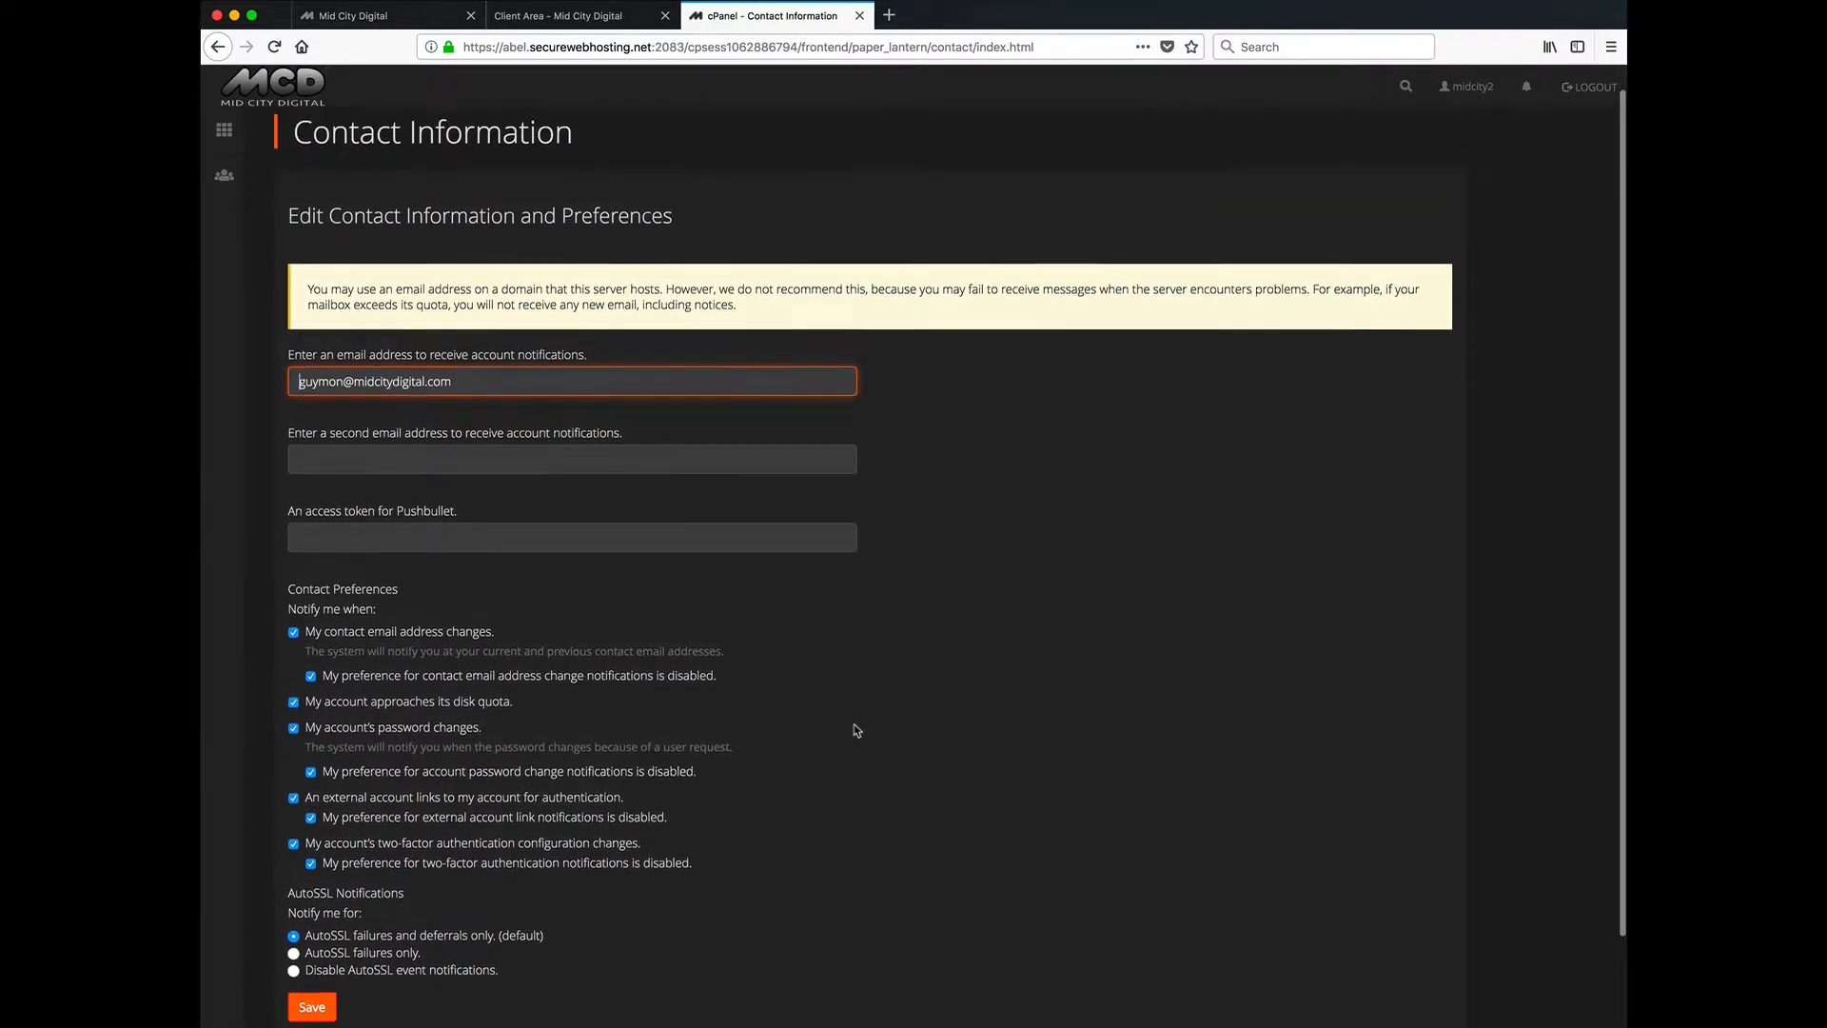
# View the account's support tickets from the user preferences and return to cPanel's Contact Information page.
pyautogui.click(1464, 88)
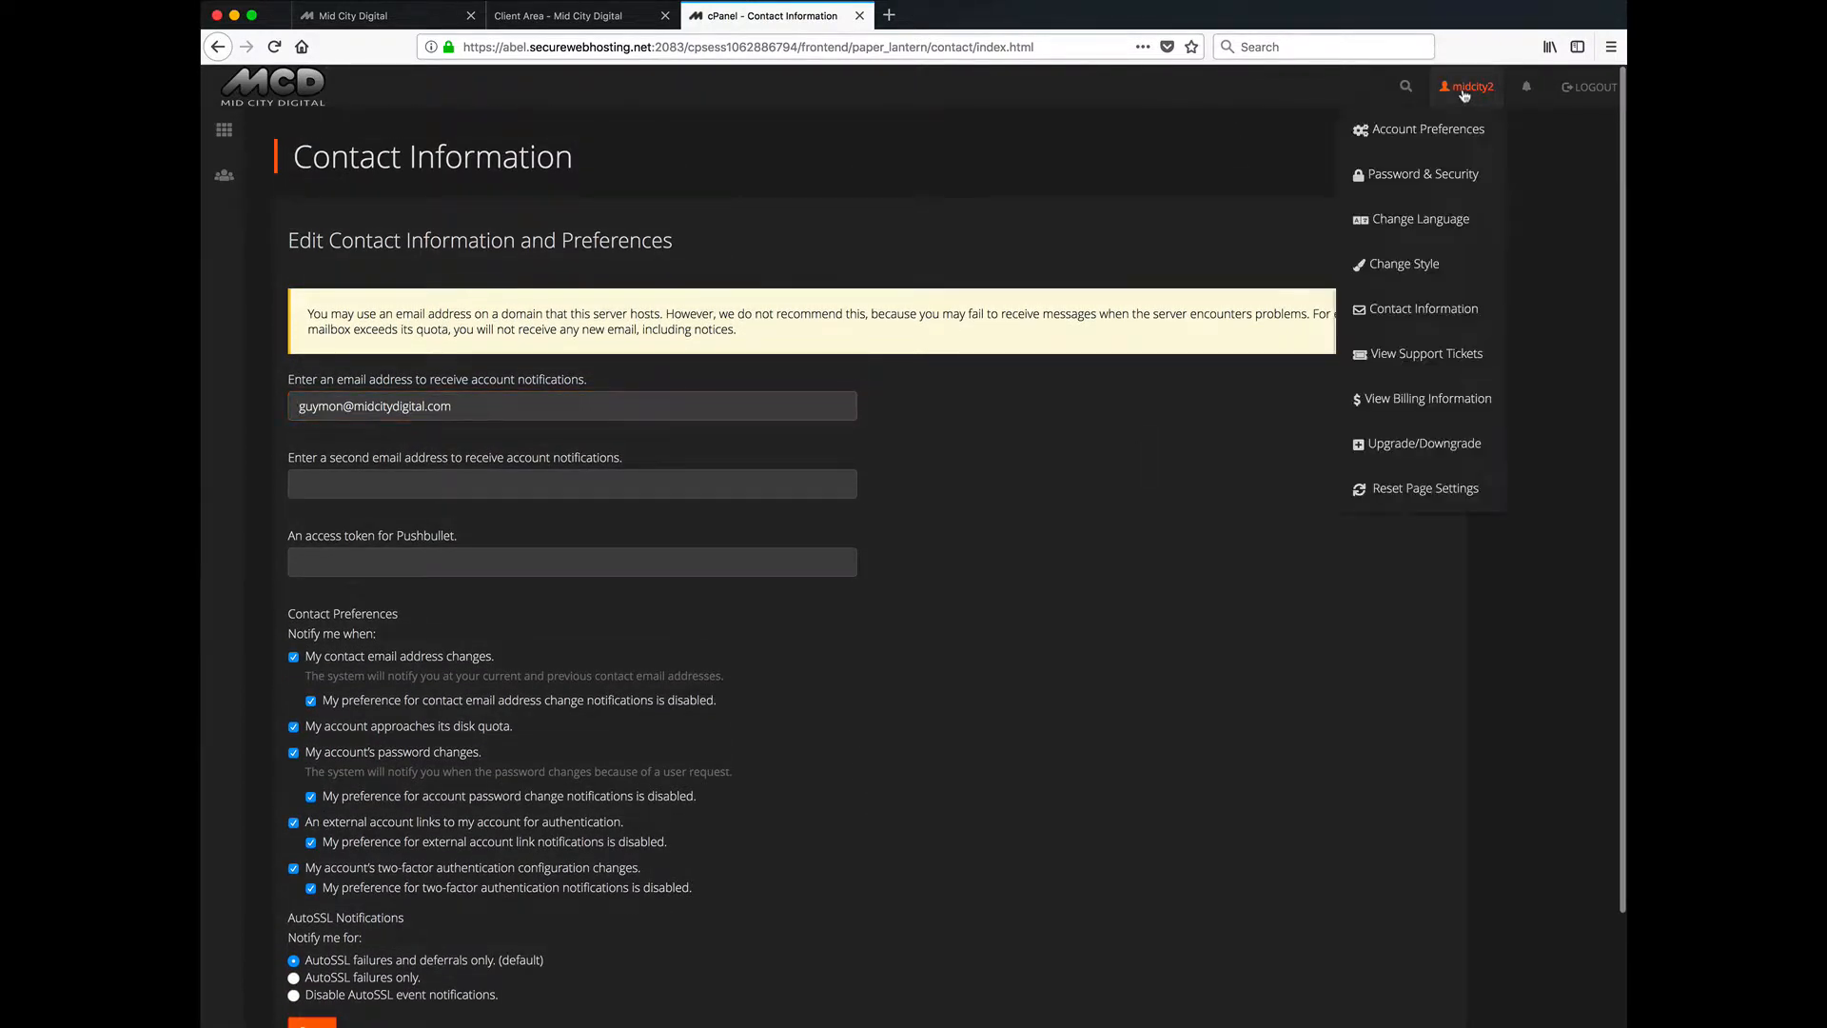
pyautogui.click(1414, 357)
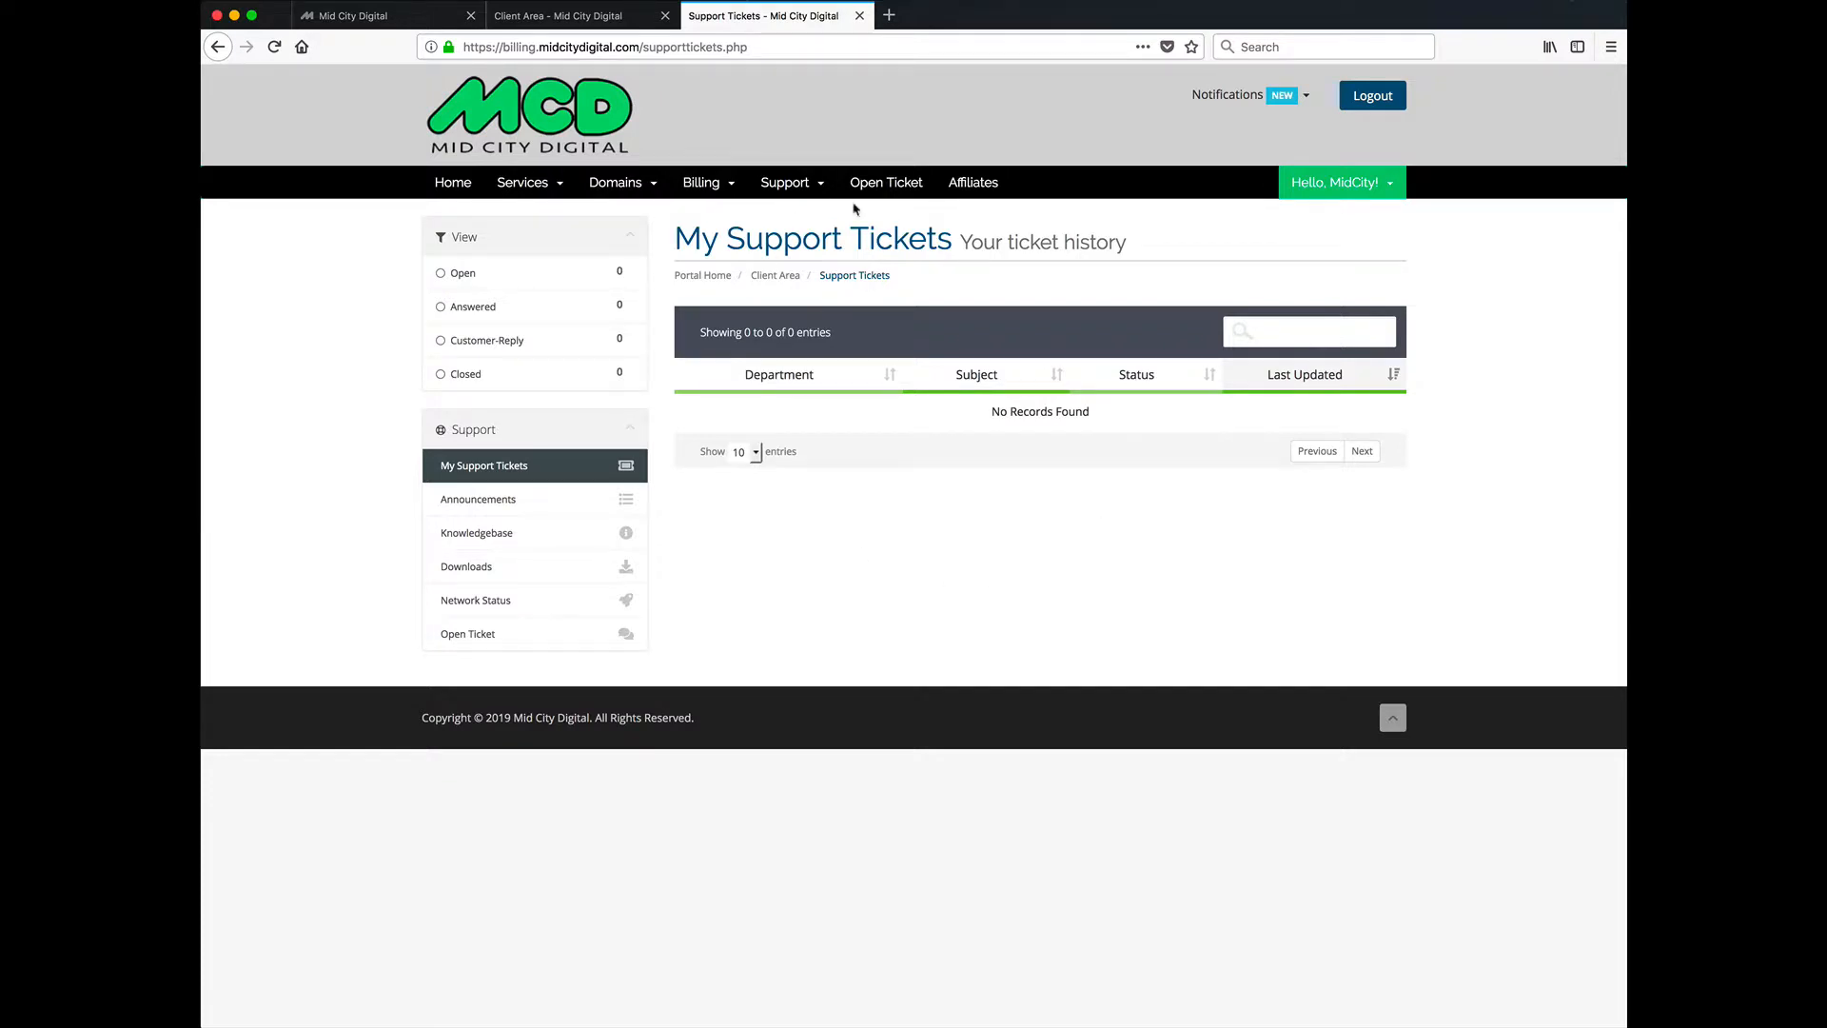
pyautogui.click(217, 47)
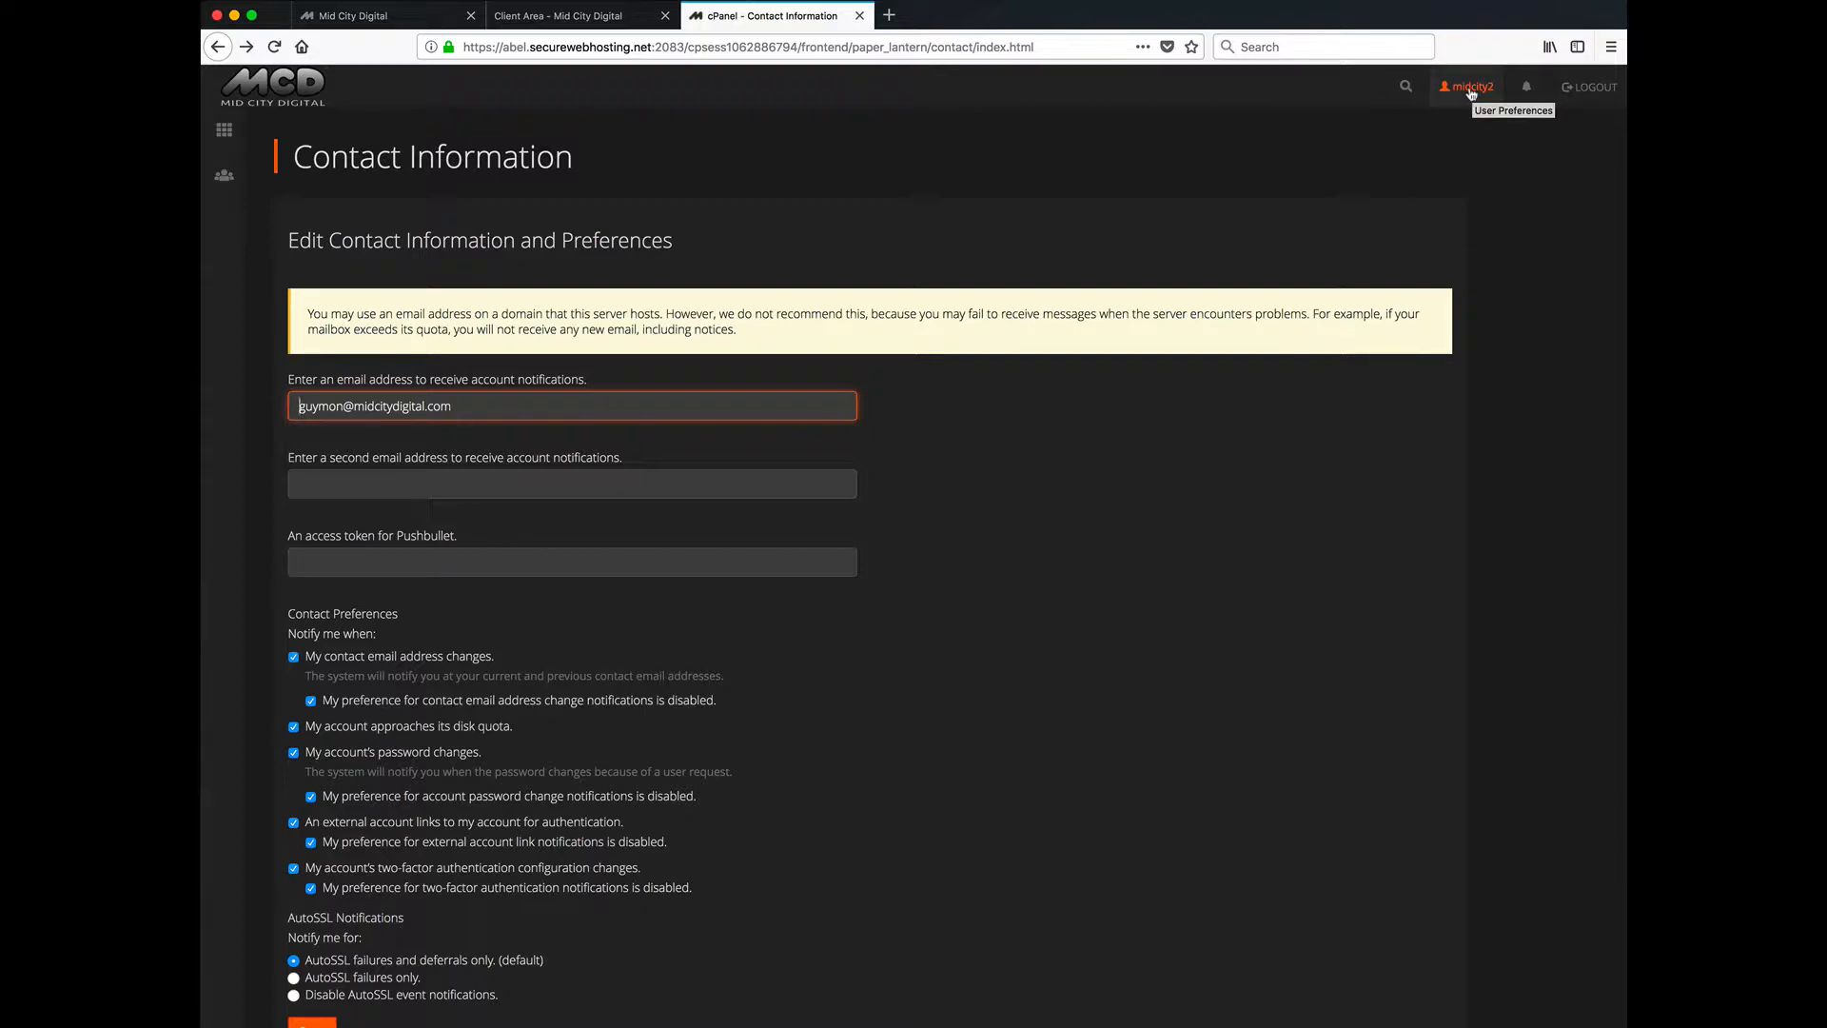
# Look over the remaining user preference options and view the cPanel notifications page.
pyautogui.click(1471, 87)
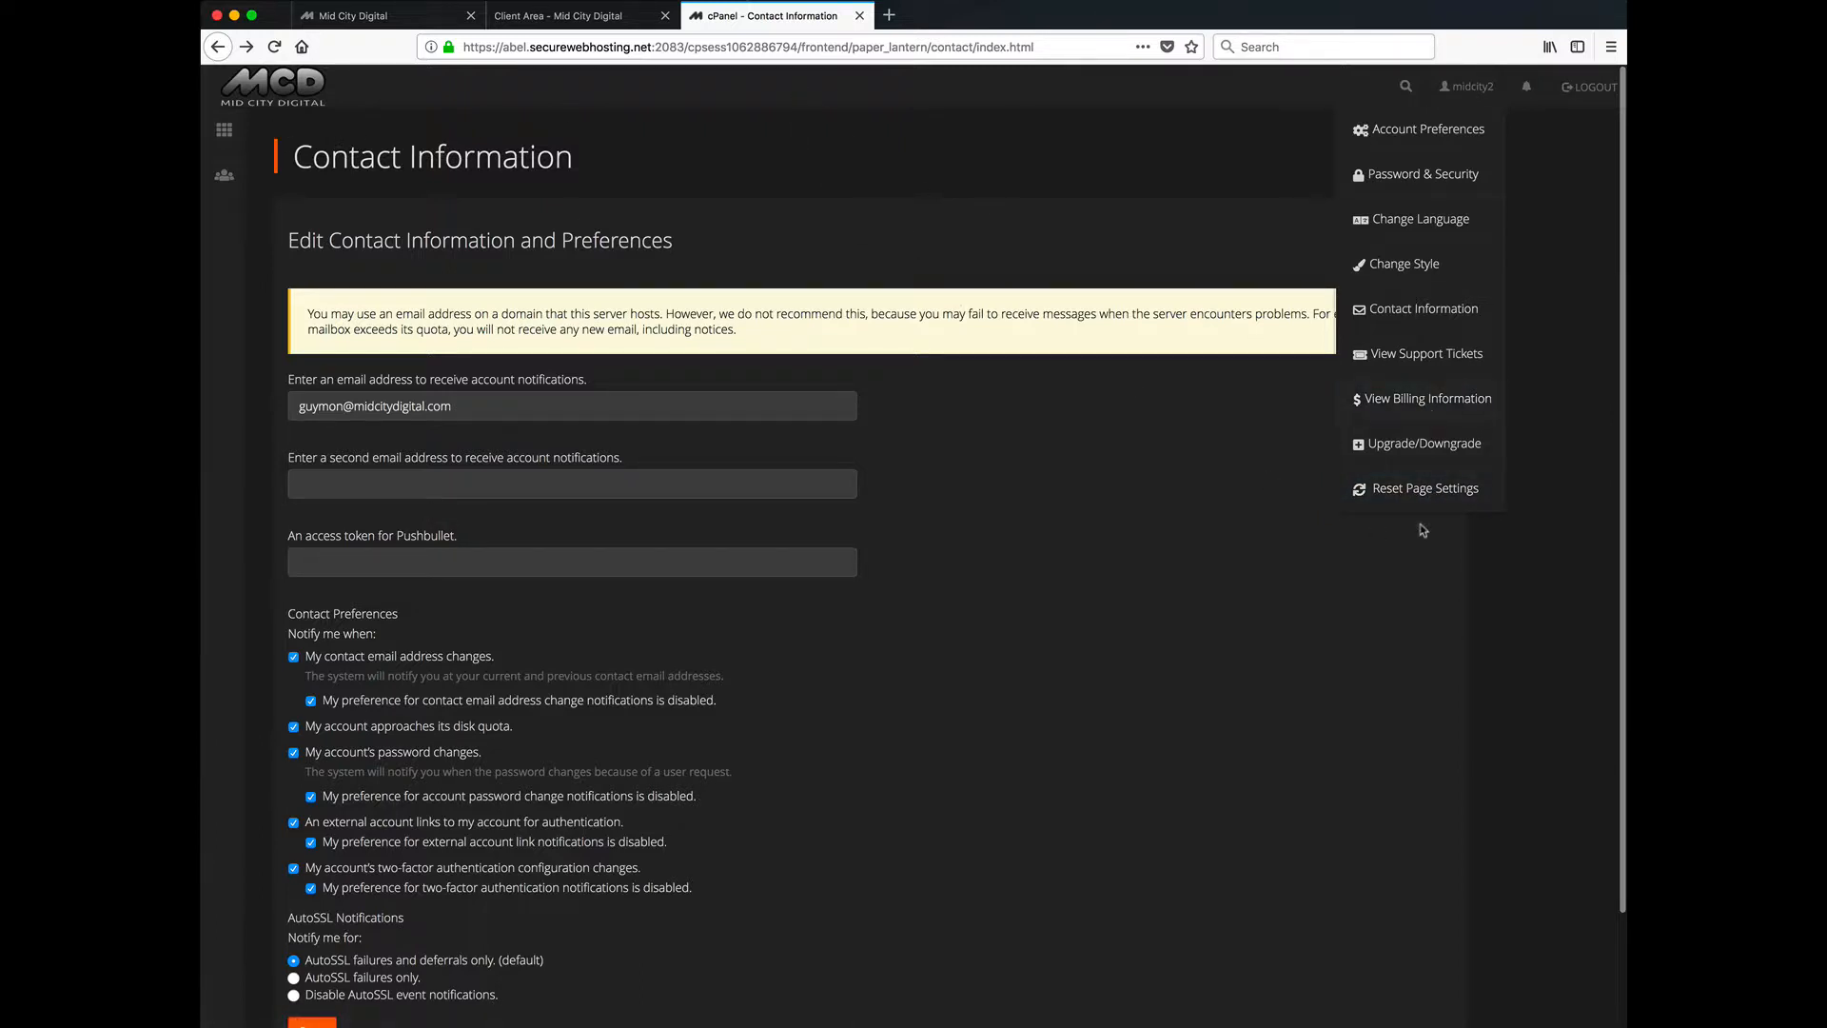
pyautogui.click(1216, 105)
pyautogui.click(1528, 91)
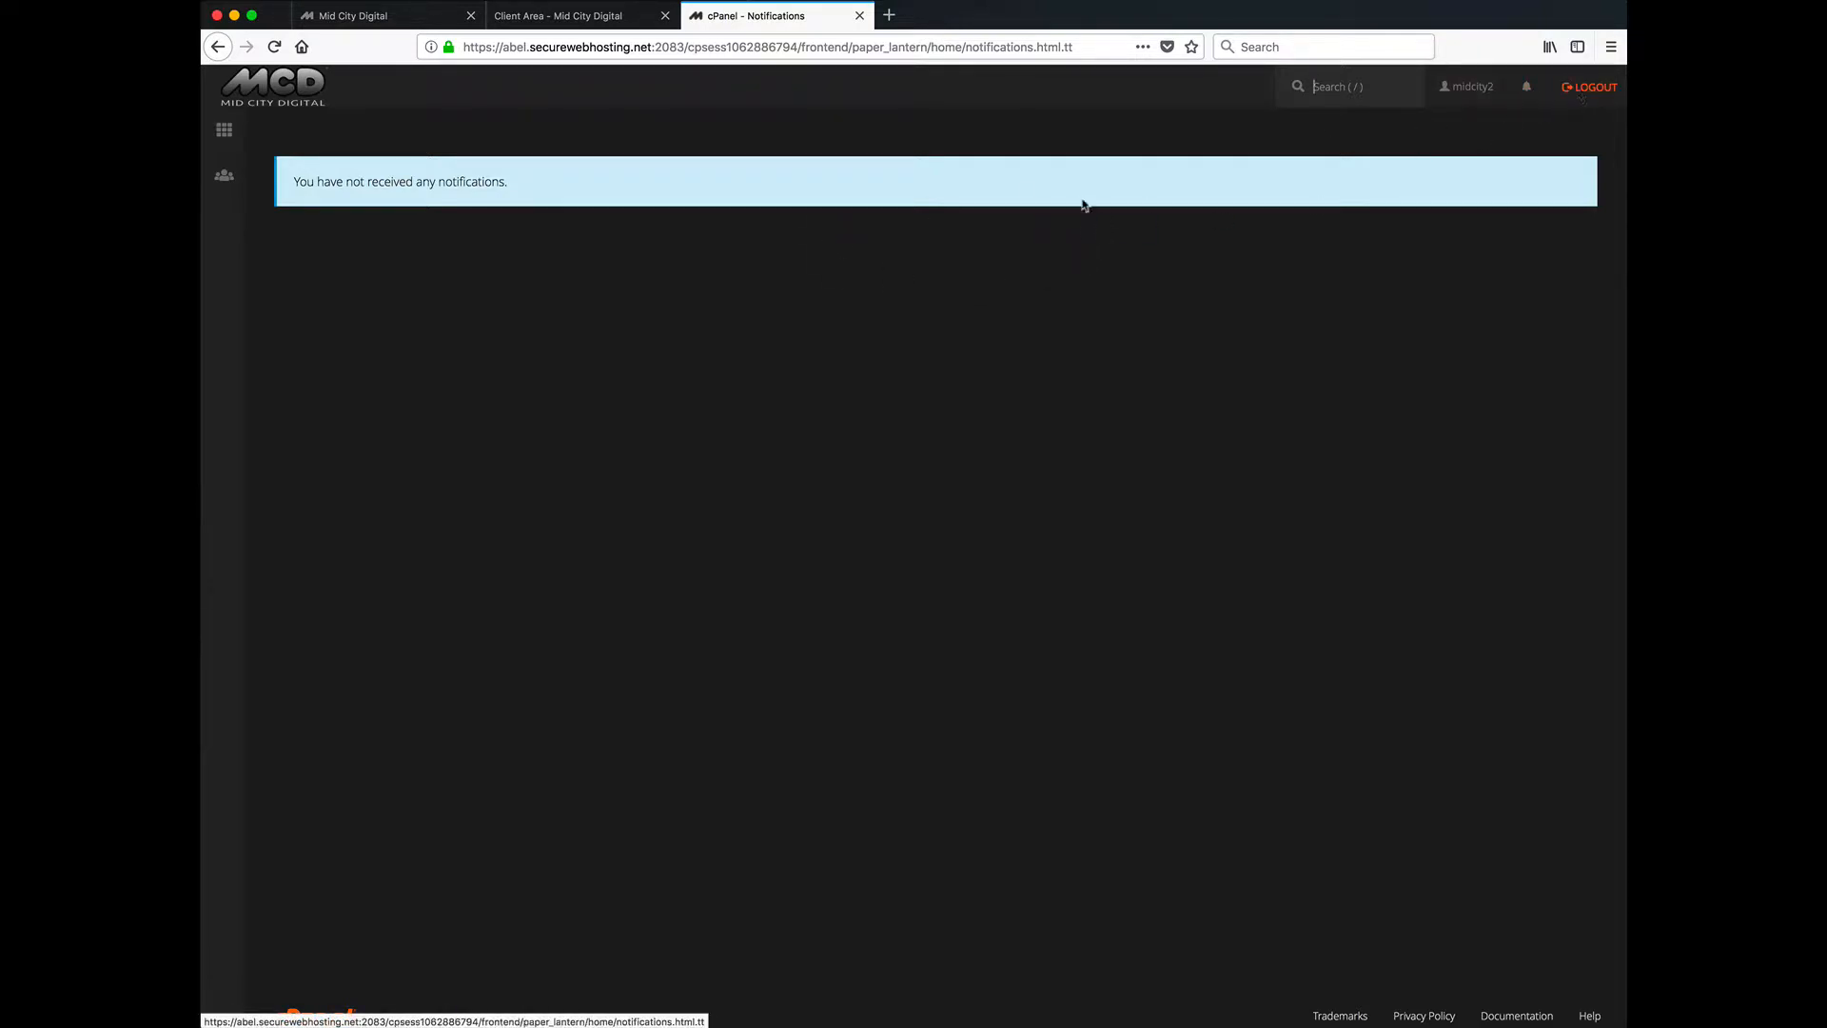
pyautogui.click(426, 96)
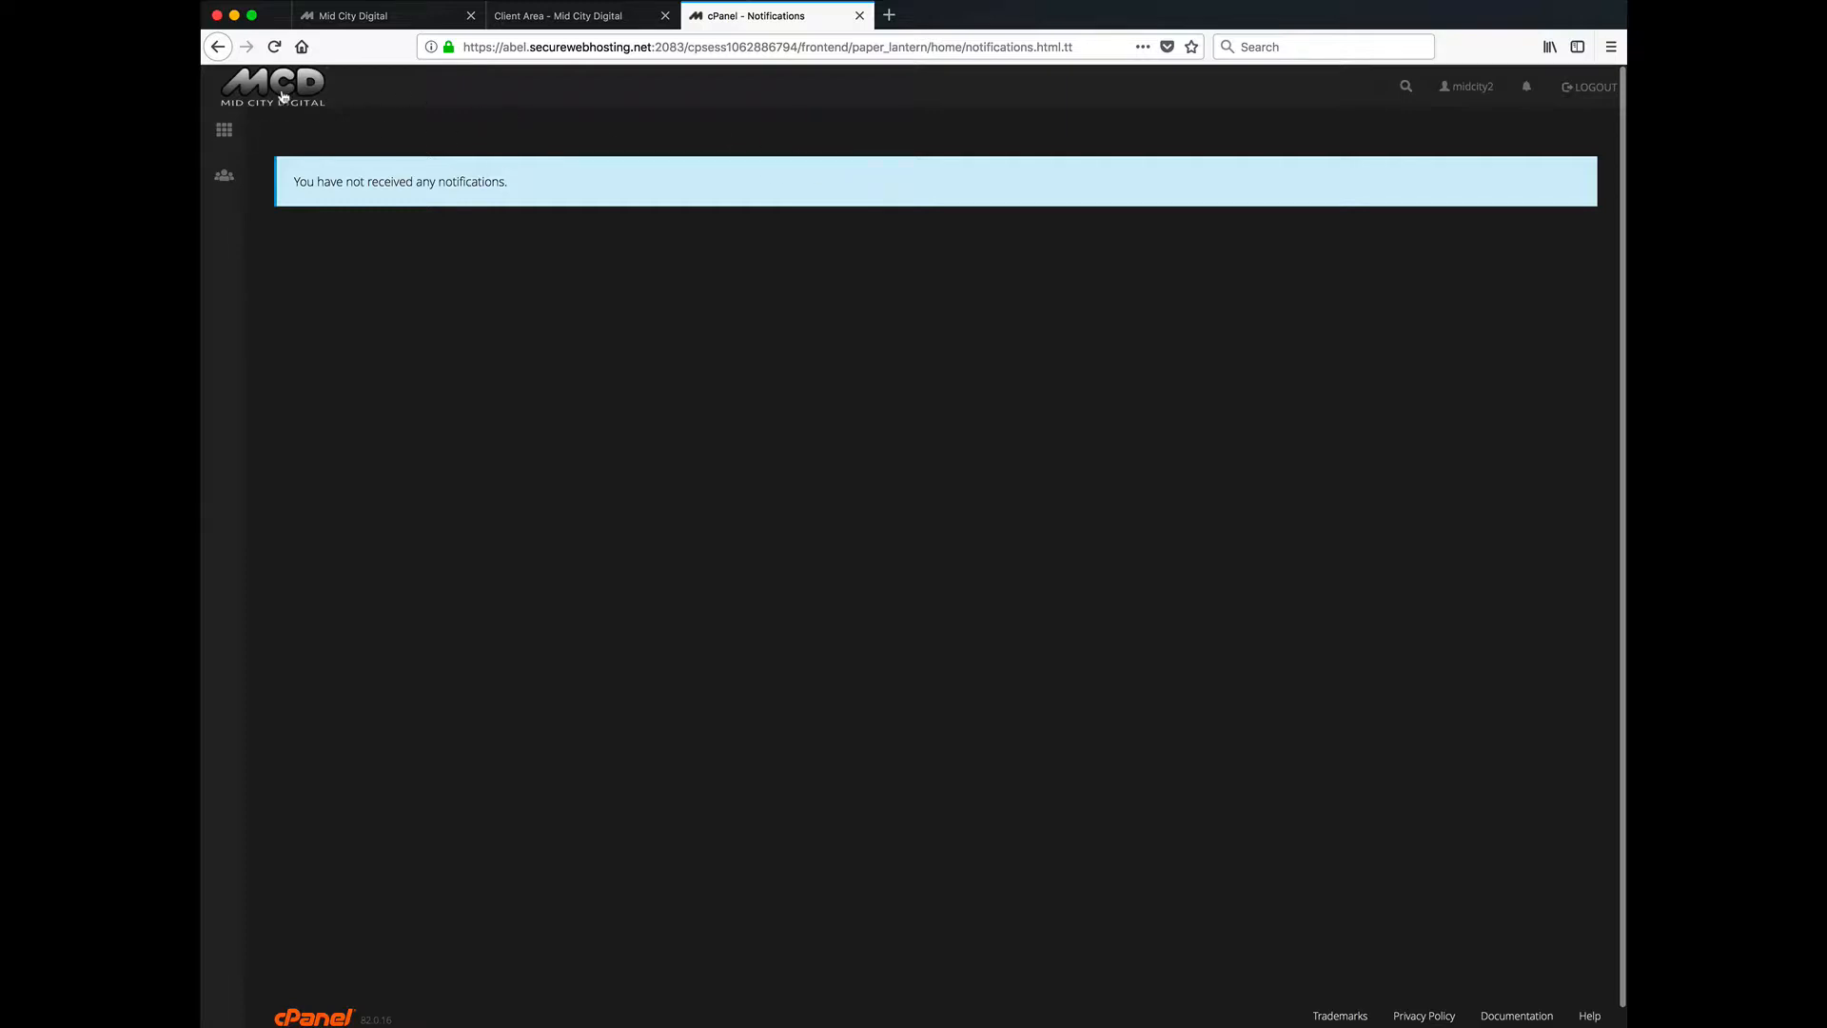
# Go back to the cPanel main page and move the Email section above the Files section.
pyautogui.click(226, 136)
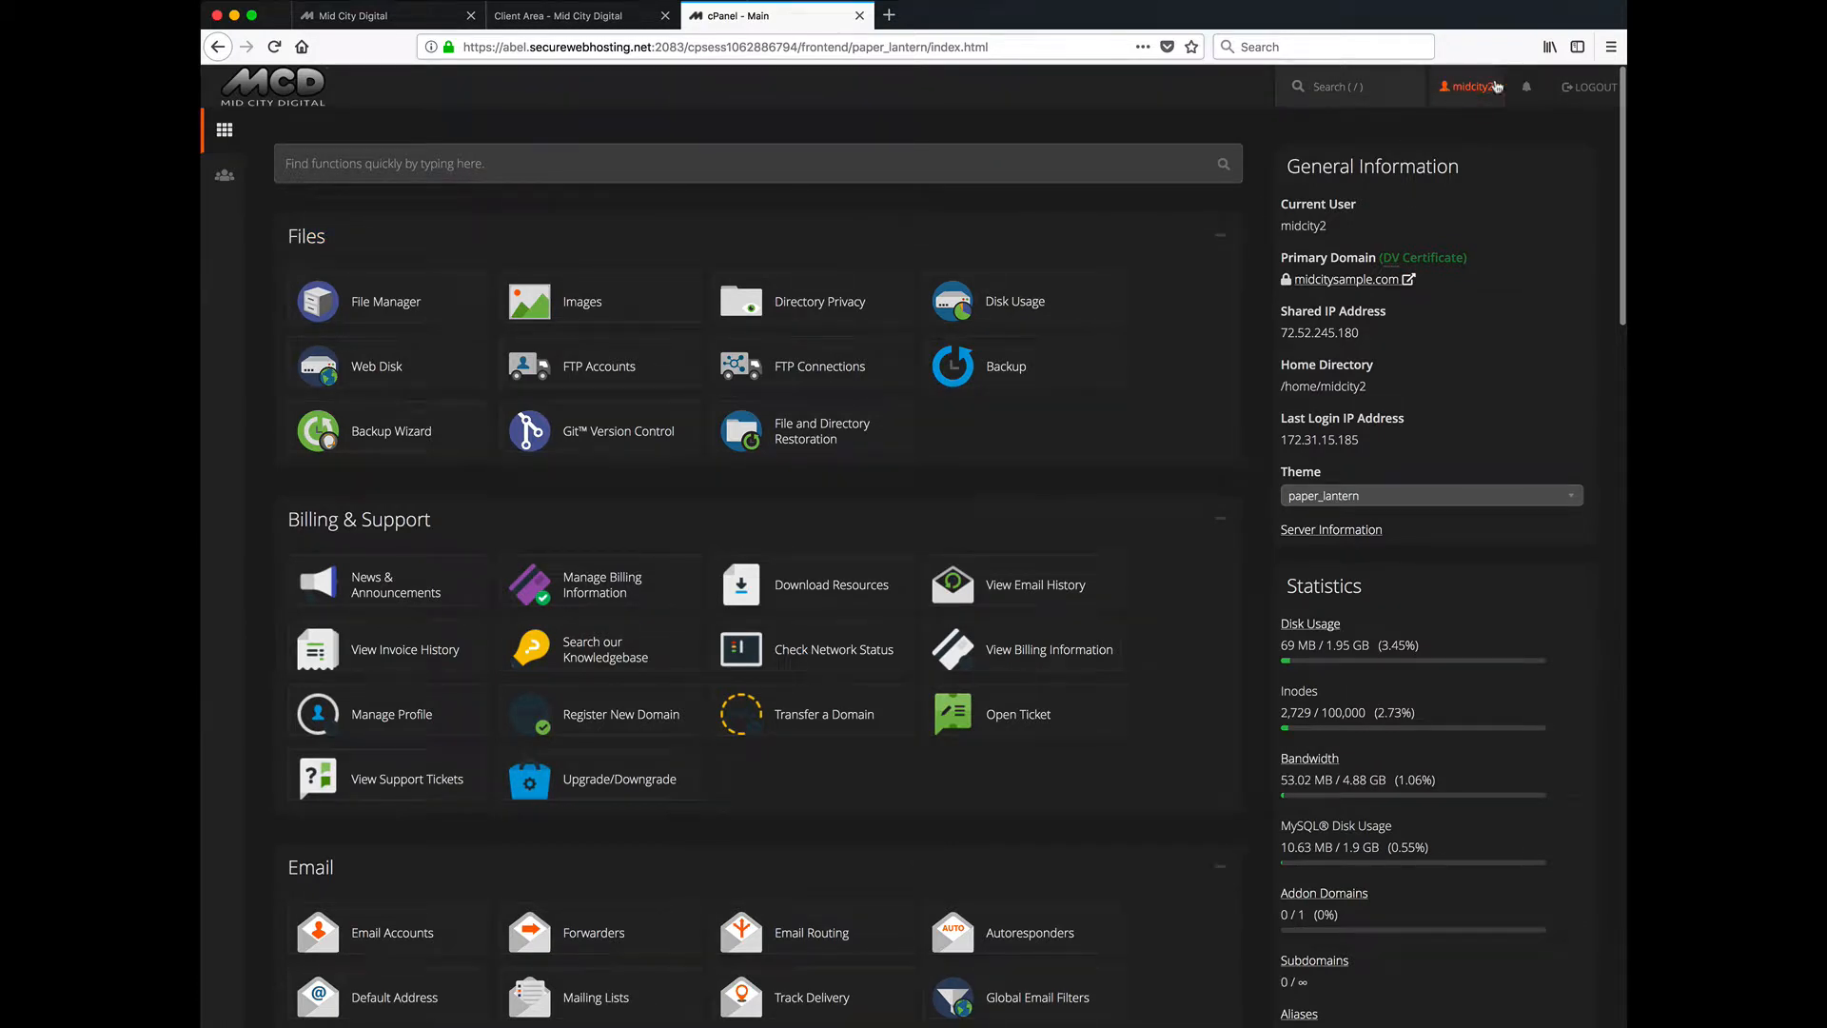
pyautogui.click(1470, 90)
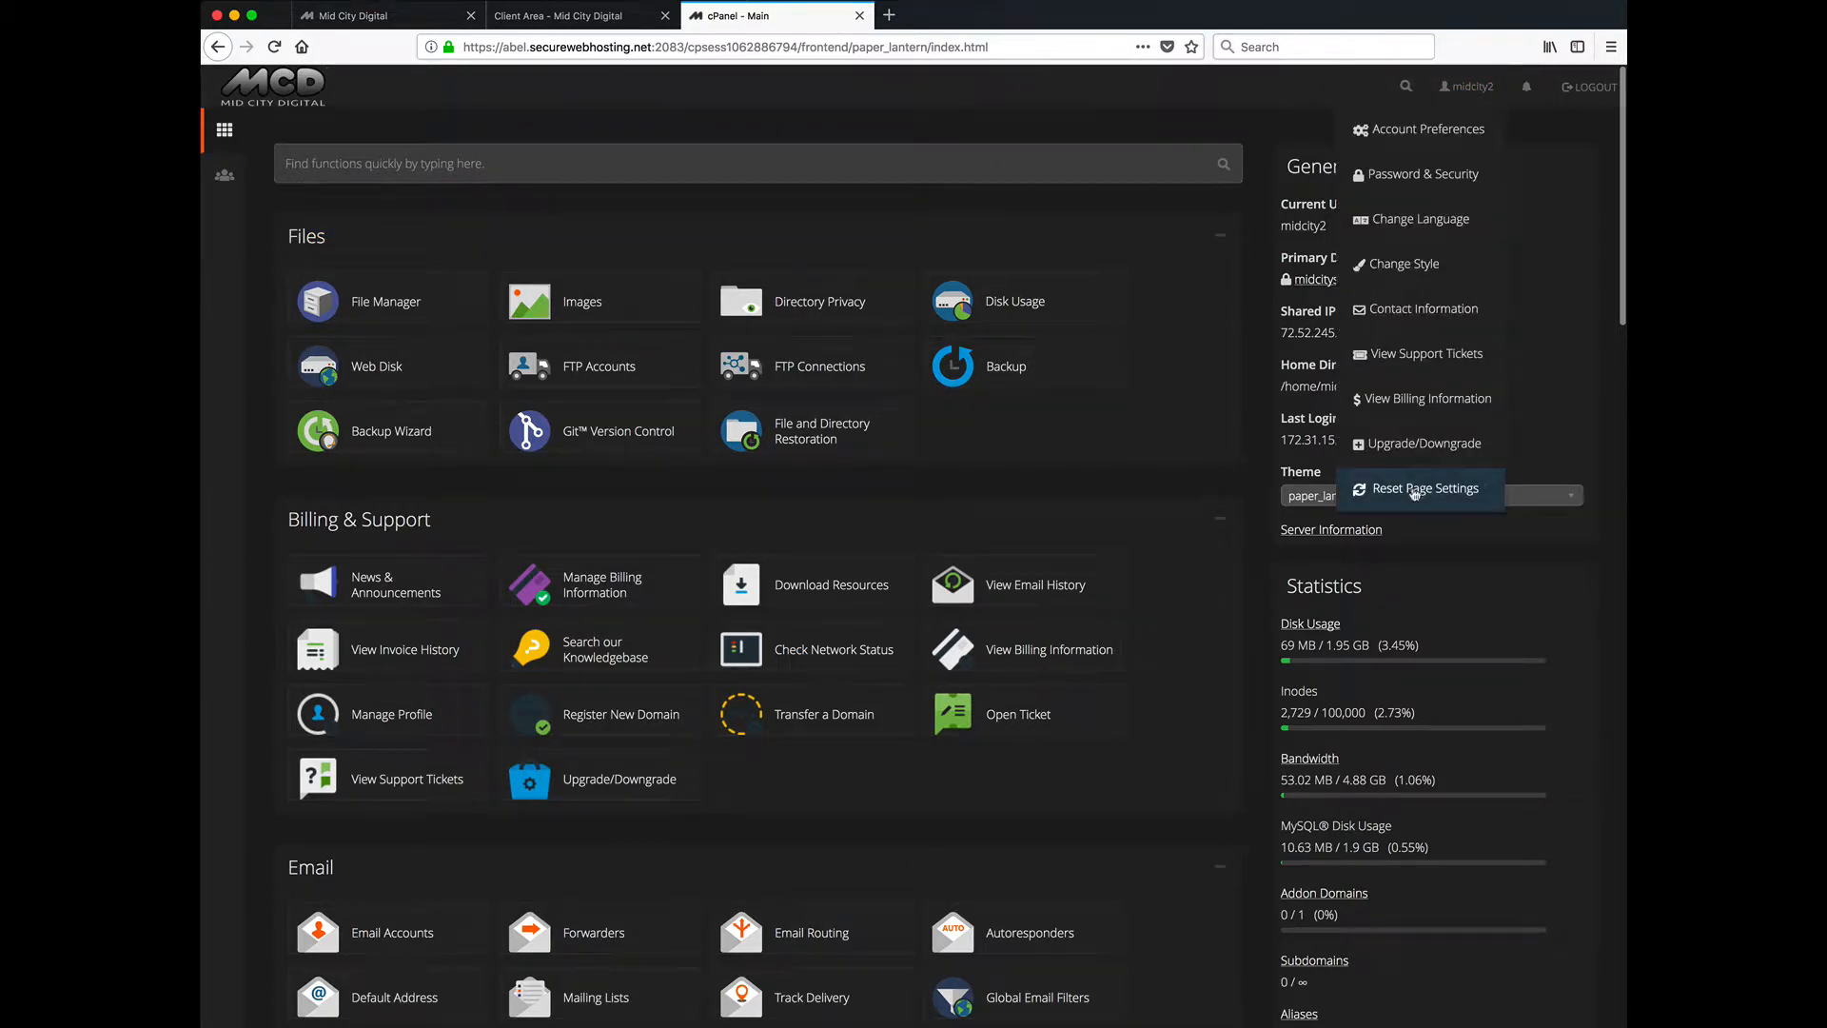
pyautogui.click(1016, 109)
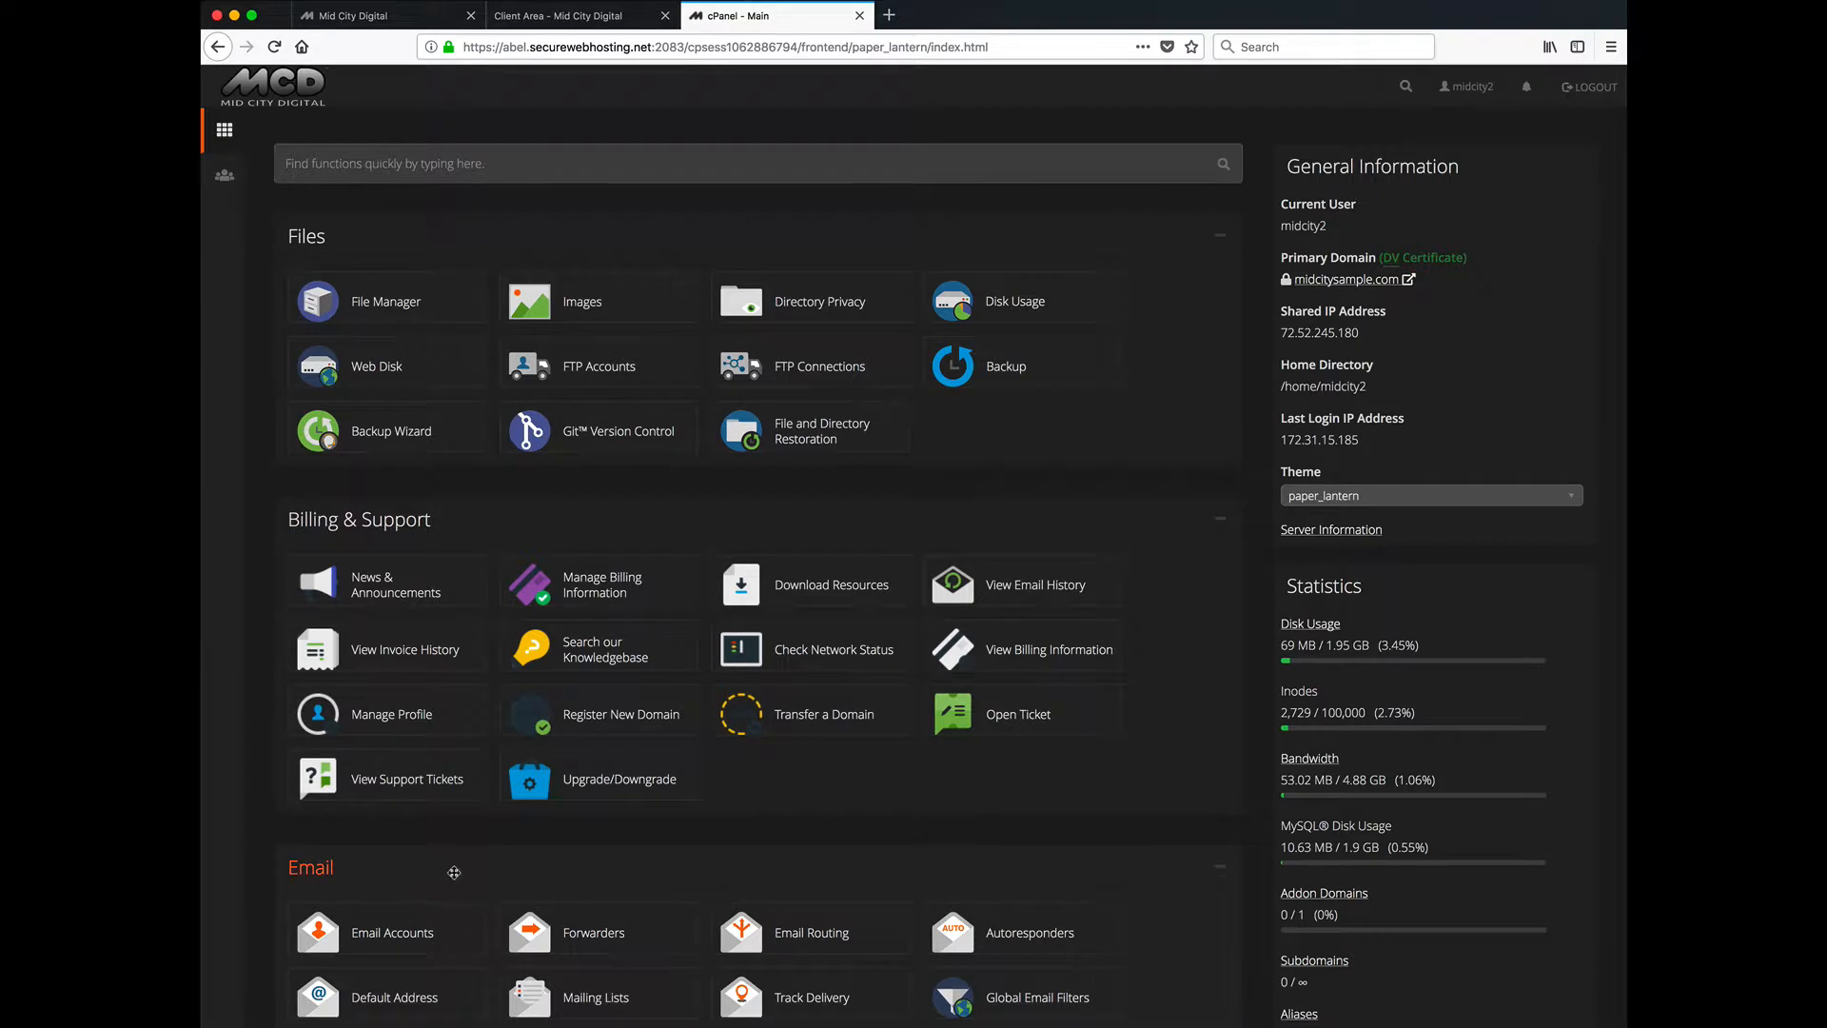
pyautogui.moveTo(592, 865); pyautogui.dragTo(615, 225)
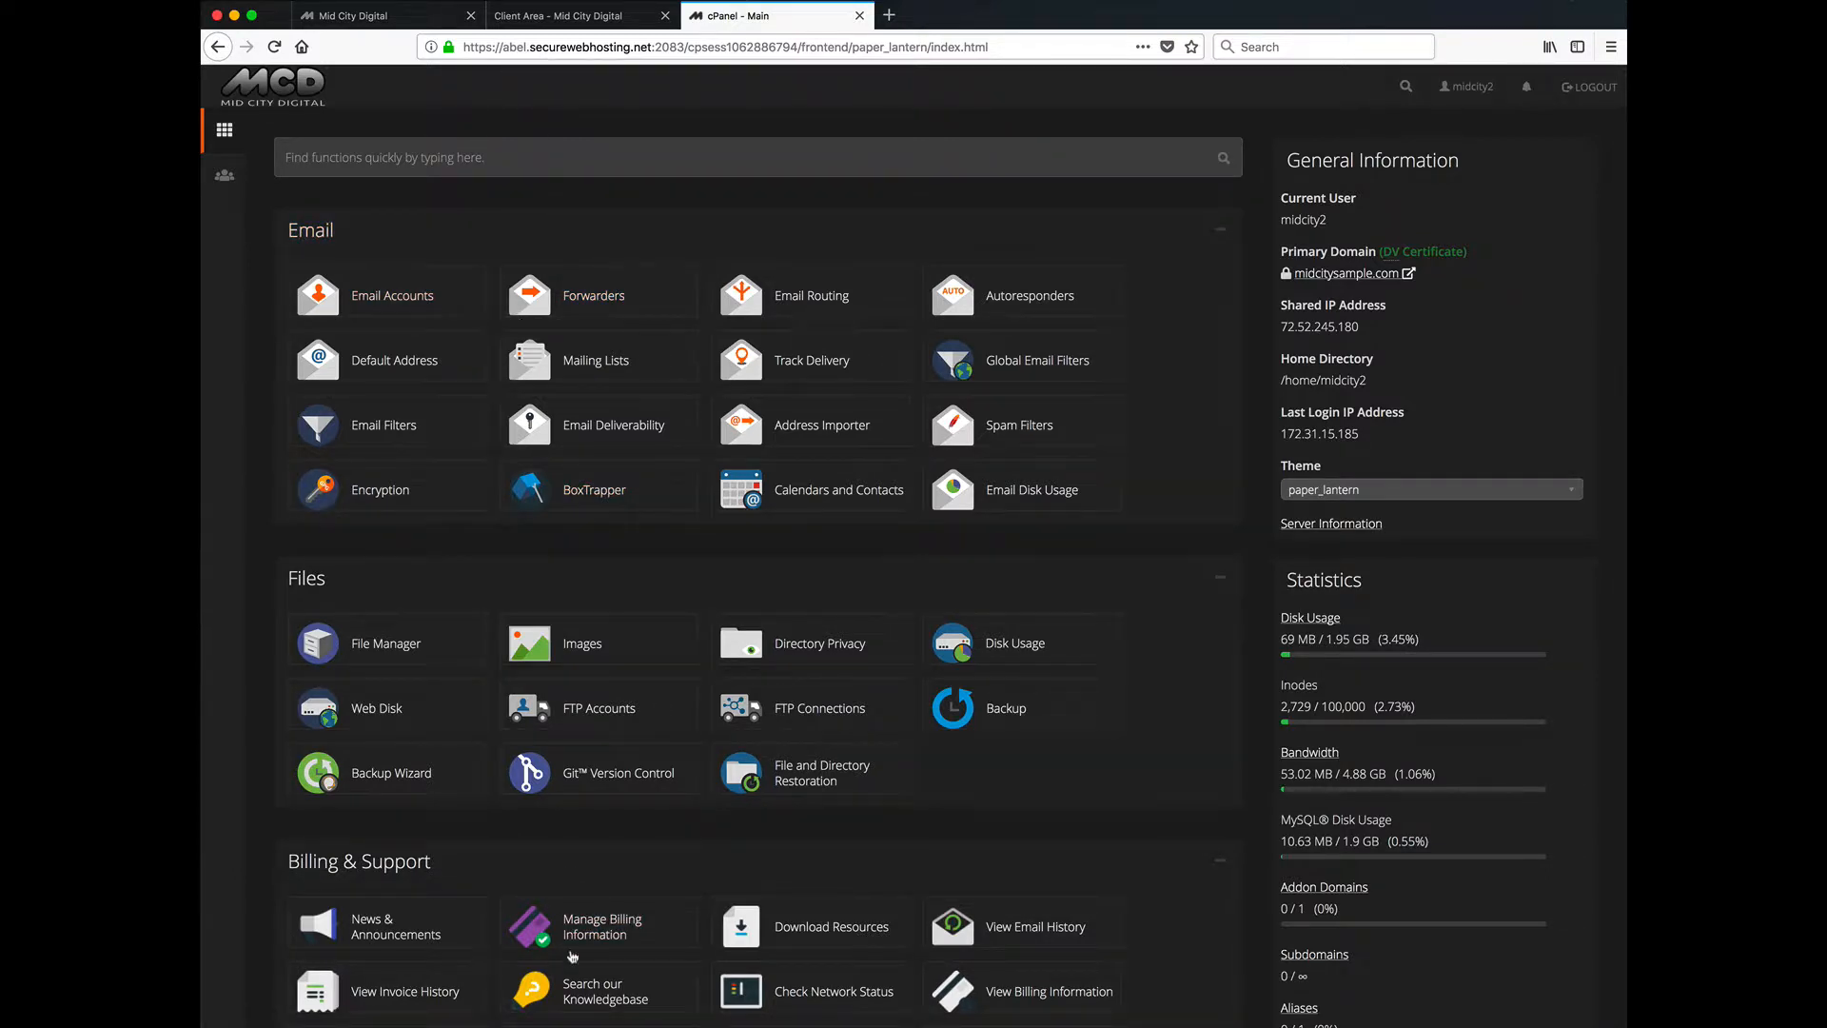
pyautogui.scroll(-3, 567, 639)
pyautogui.scroll(3, 571, 628)
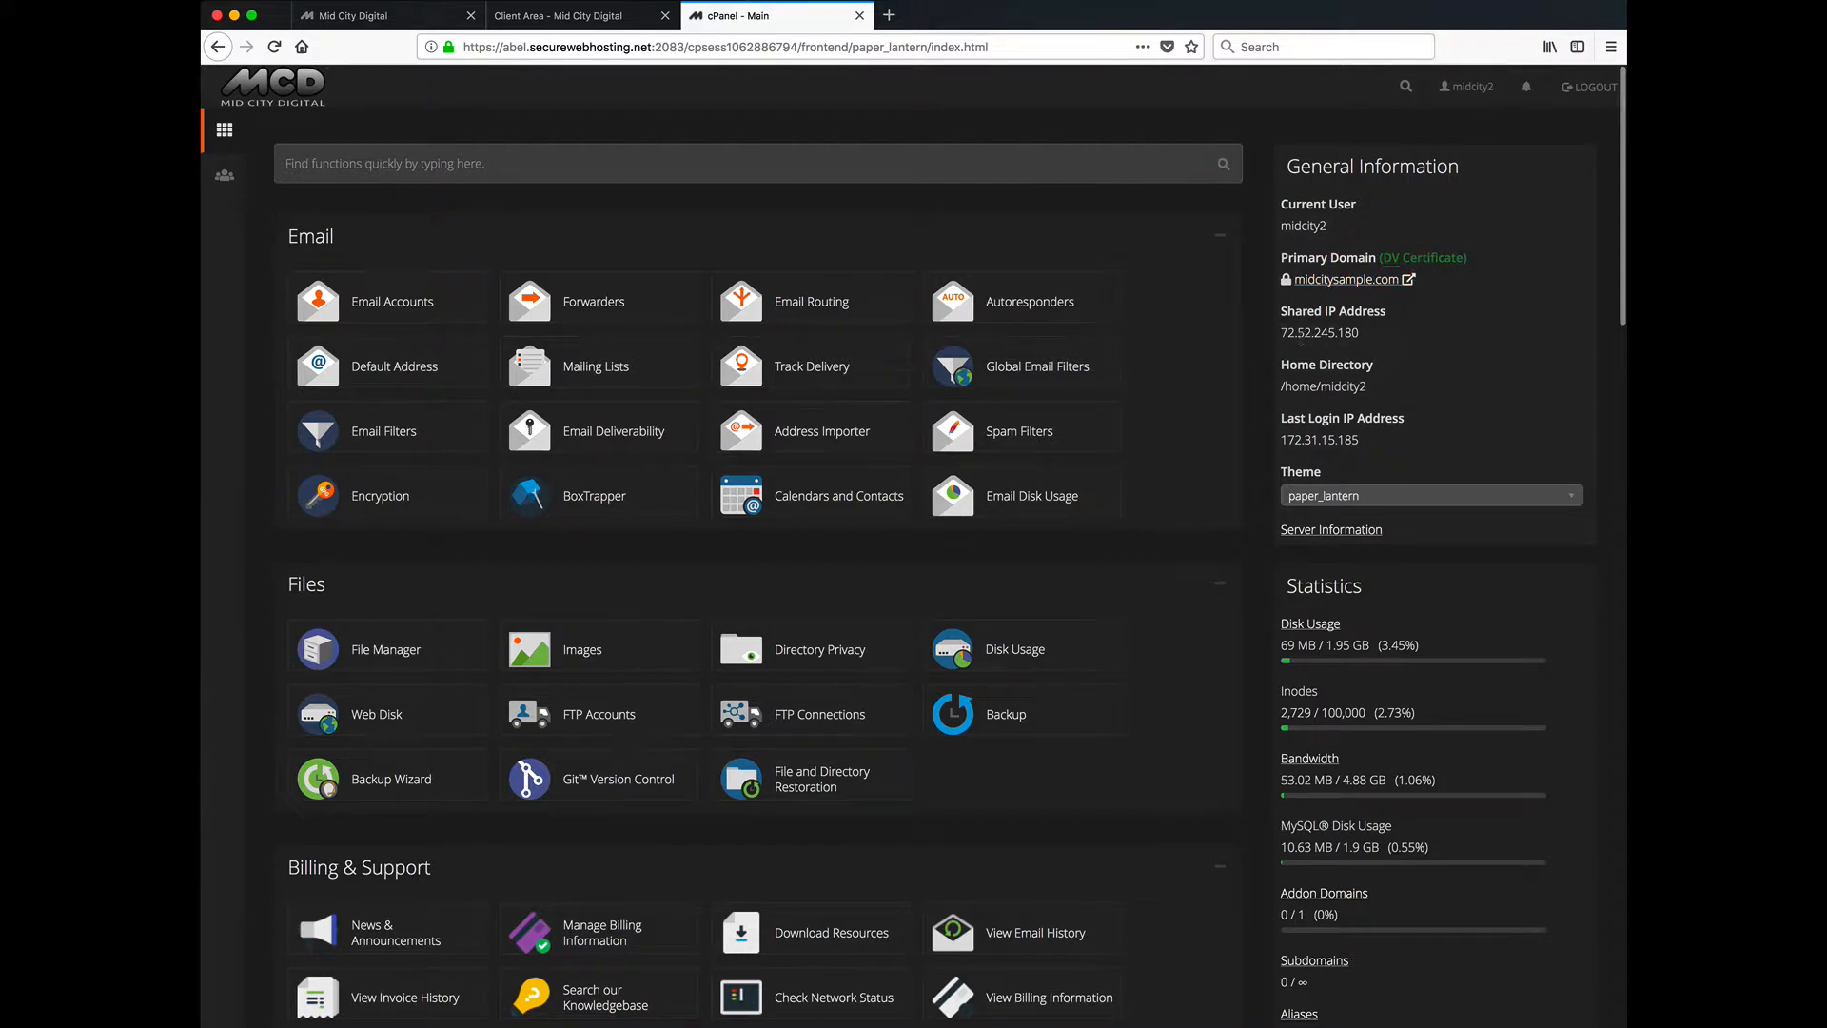
# Examine the account statistics on the cPanel main page, from disk usage and bandwidth down to the number of processes.
pyautogui.scroll(-3, 1470, 336)
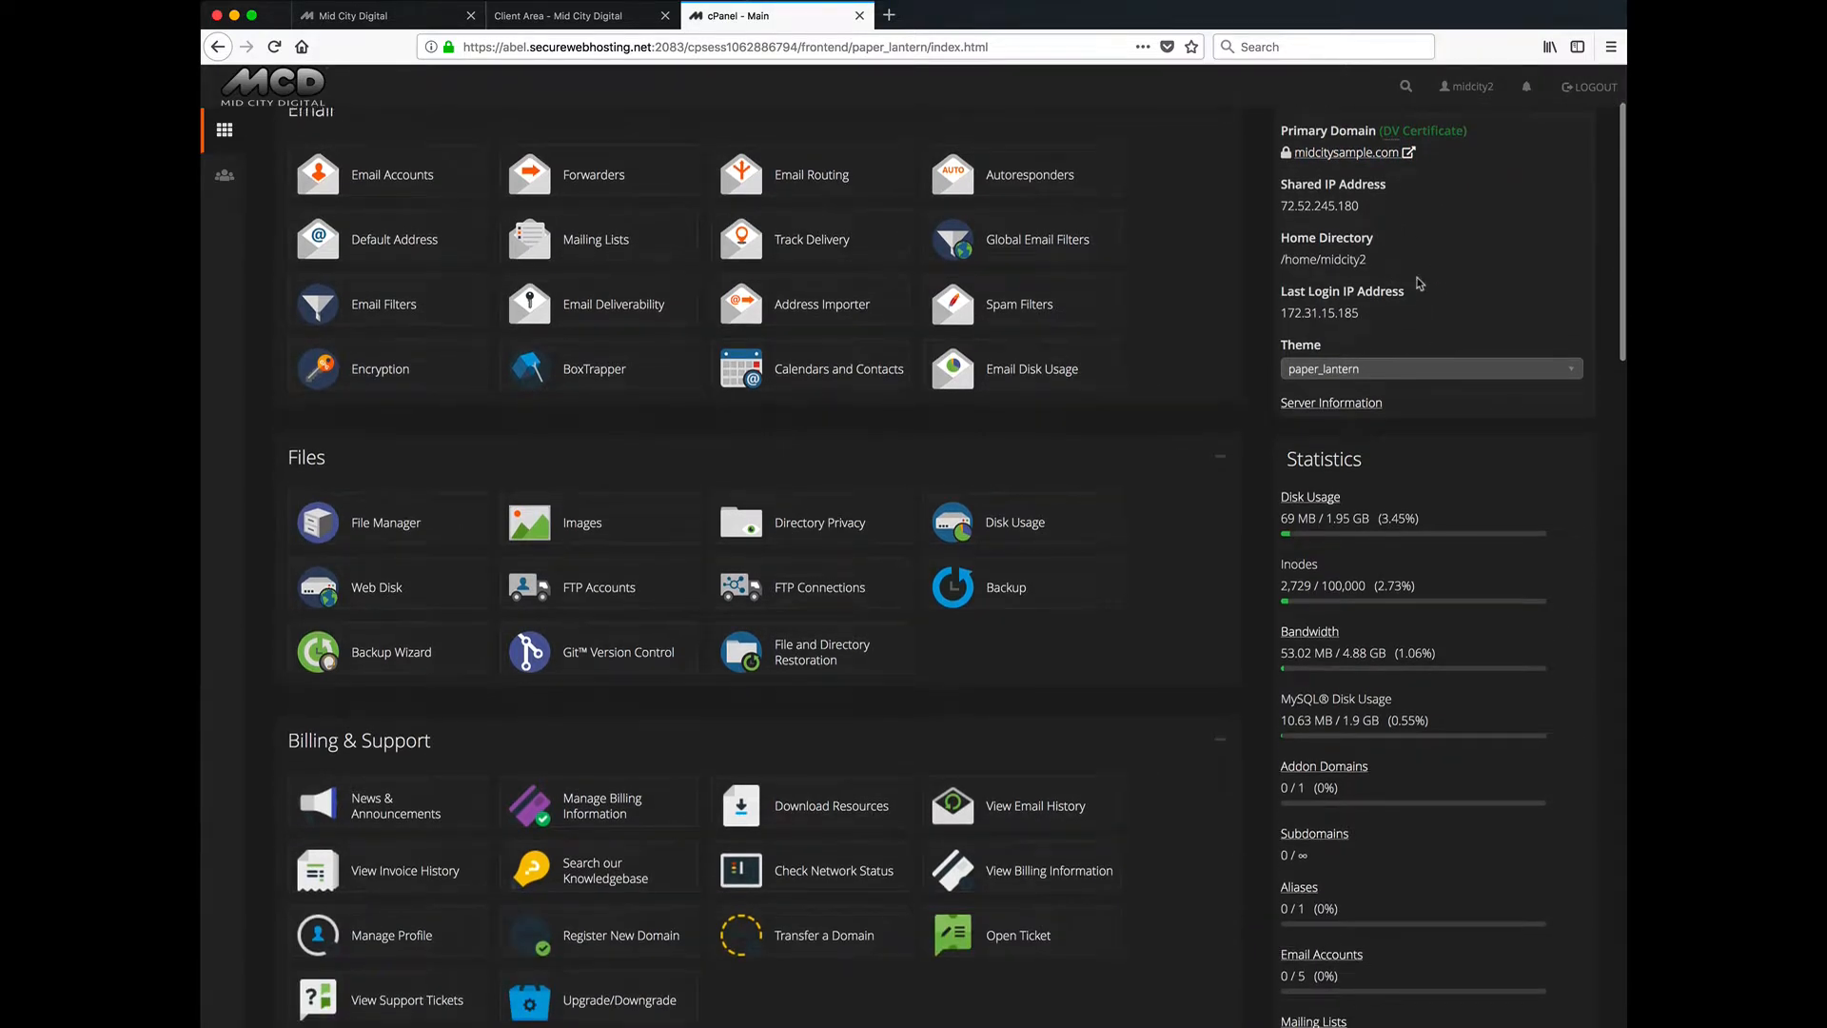
pyautogui.scroll(-1, 1419, 283)
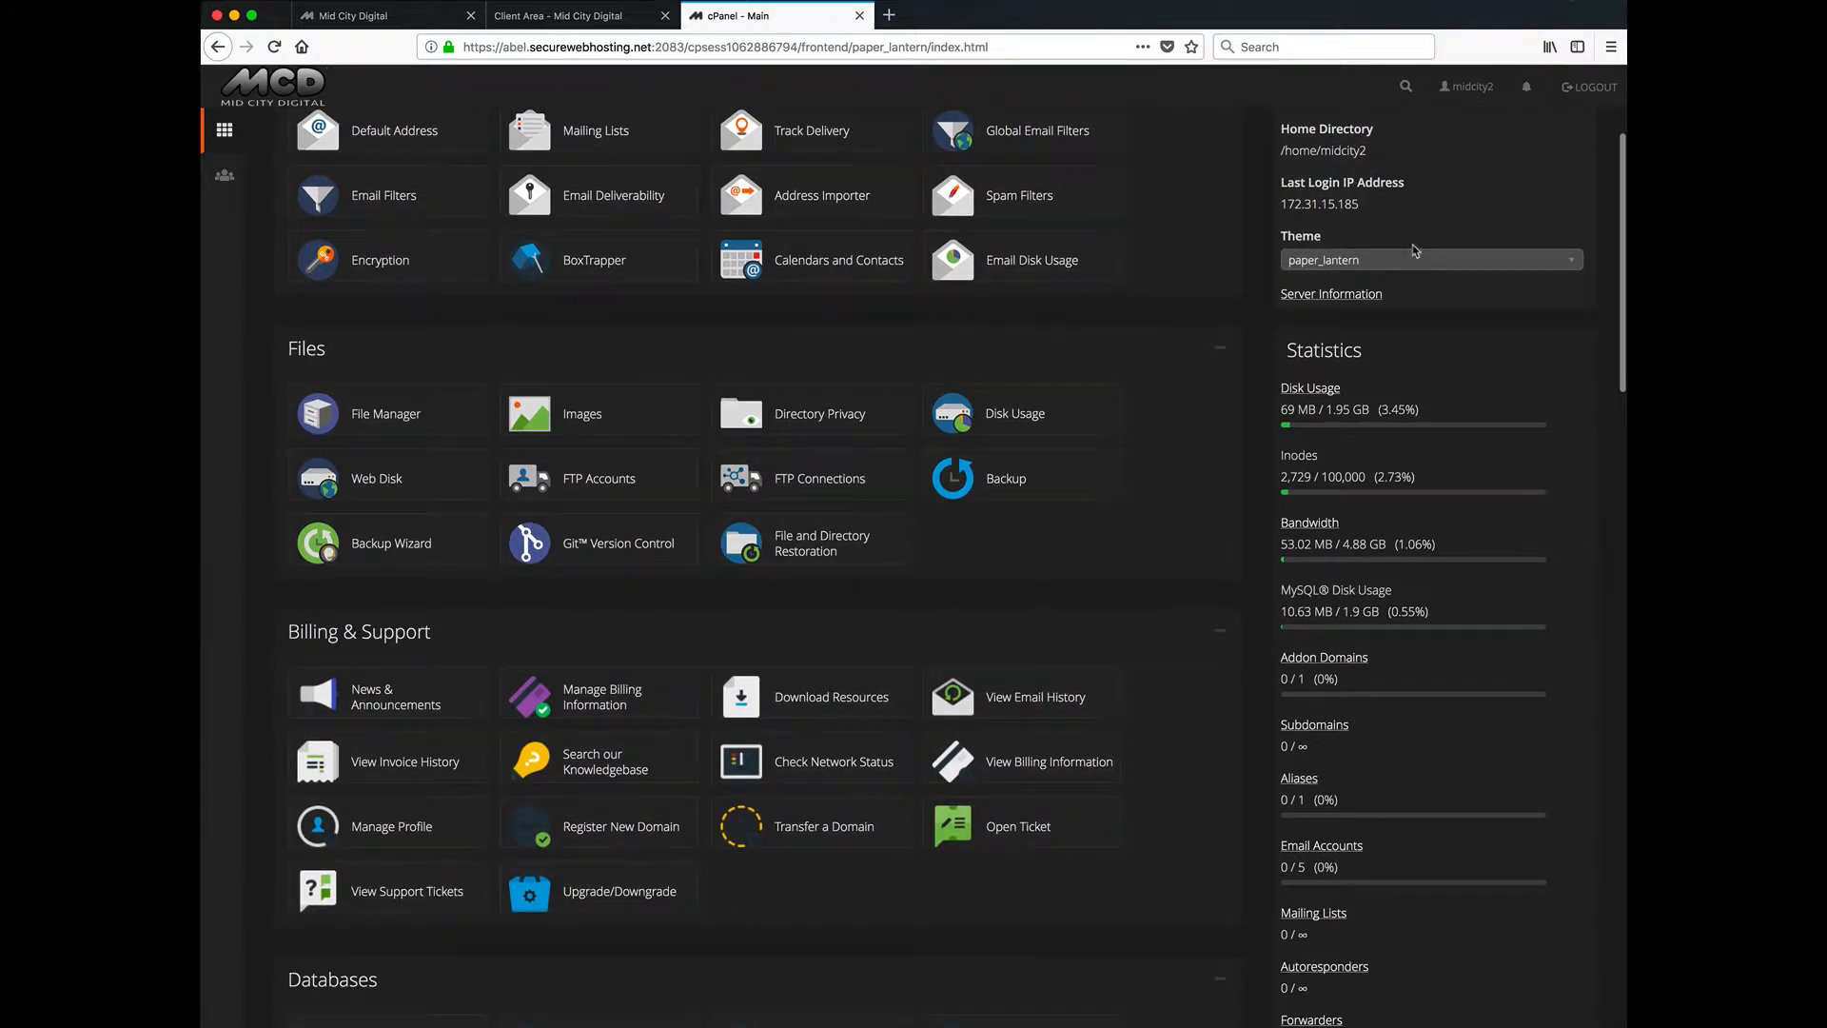
pyautogui.scroll(-1, 1415, 251)
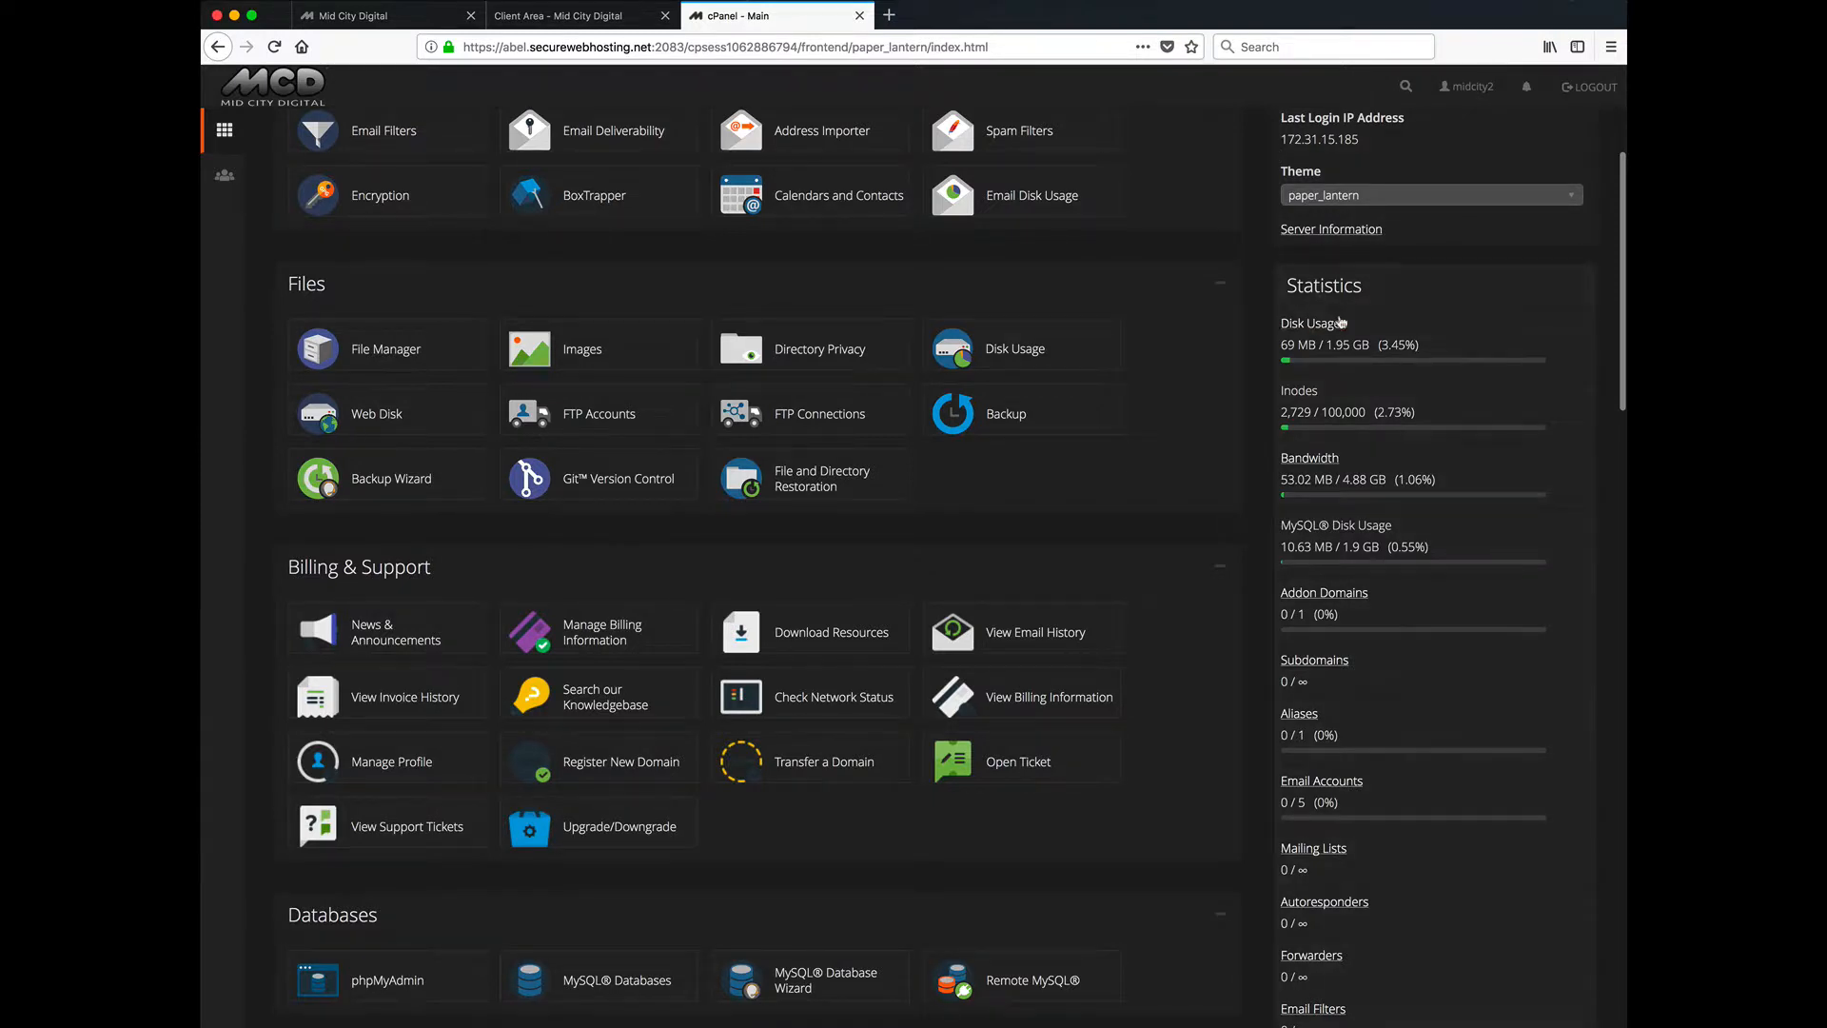
pyautogui.scroll(-2, 1399, 333)
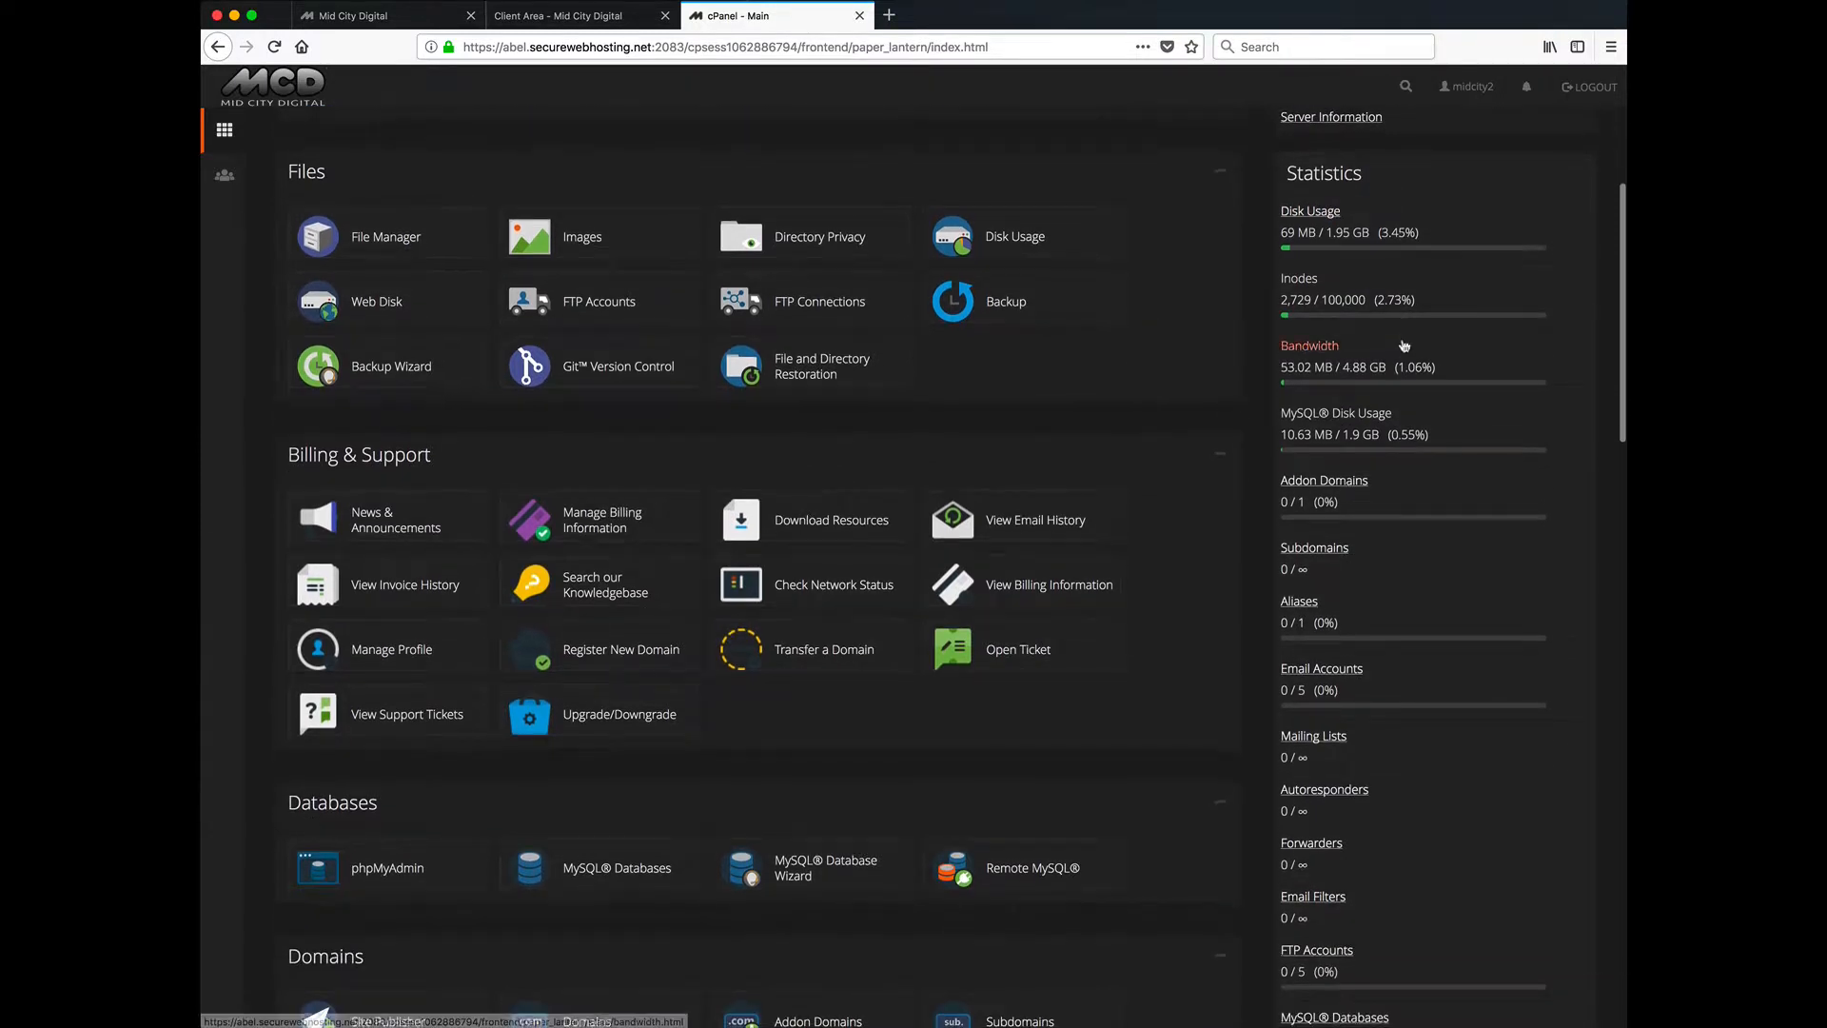
pyautogui.scroll(-6, 1404, 346)
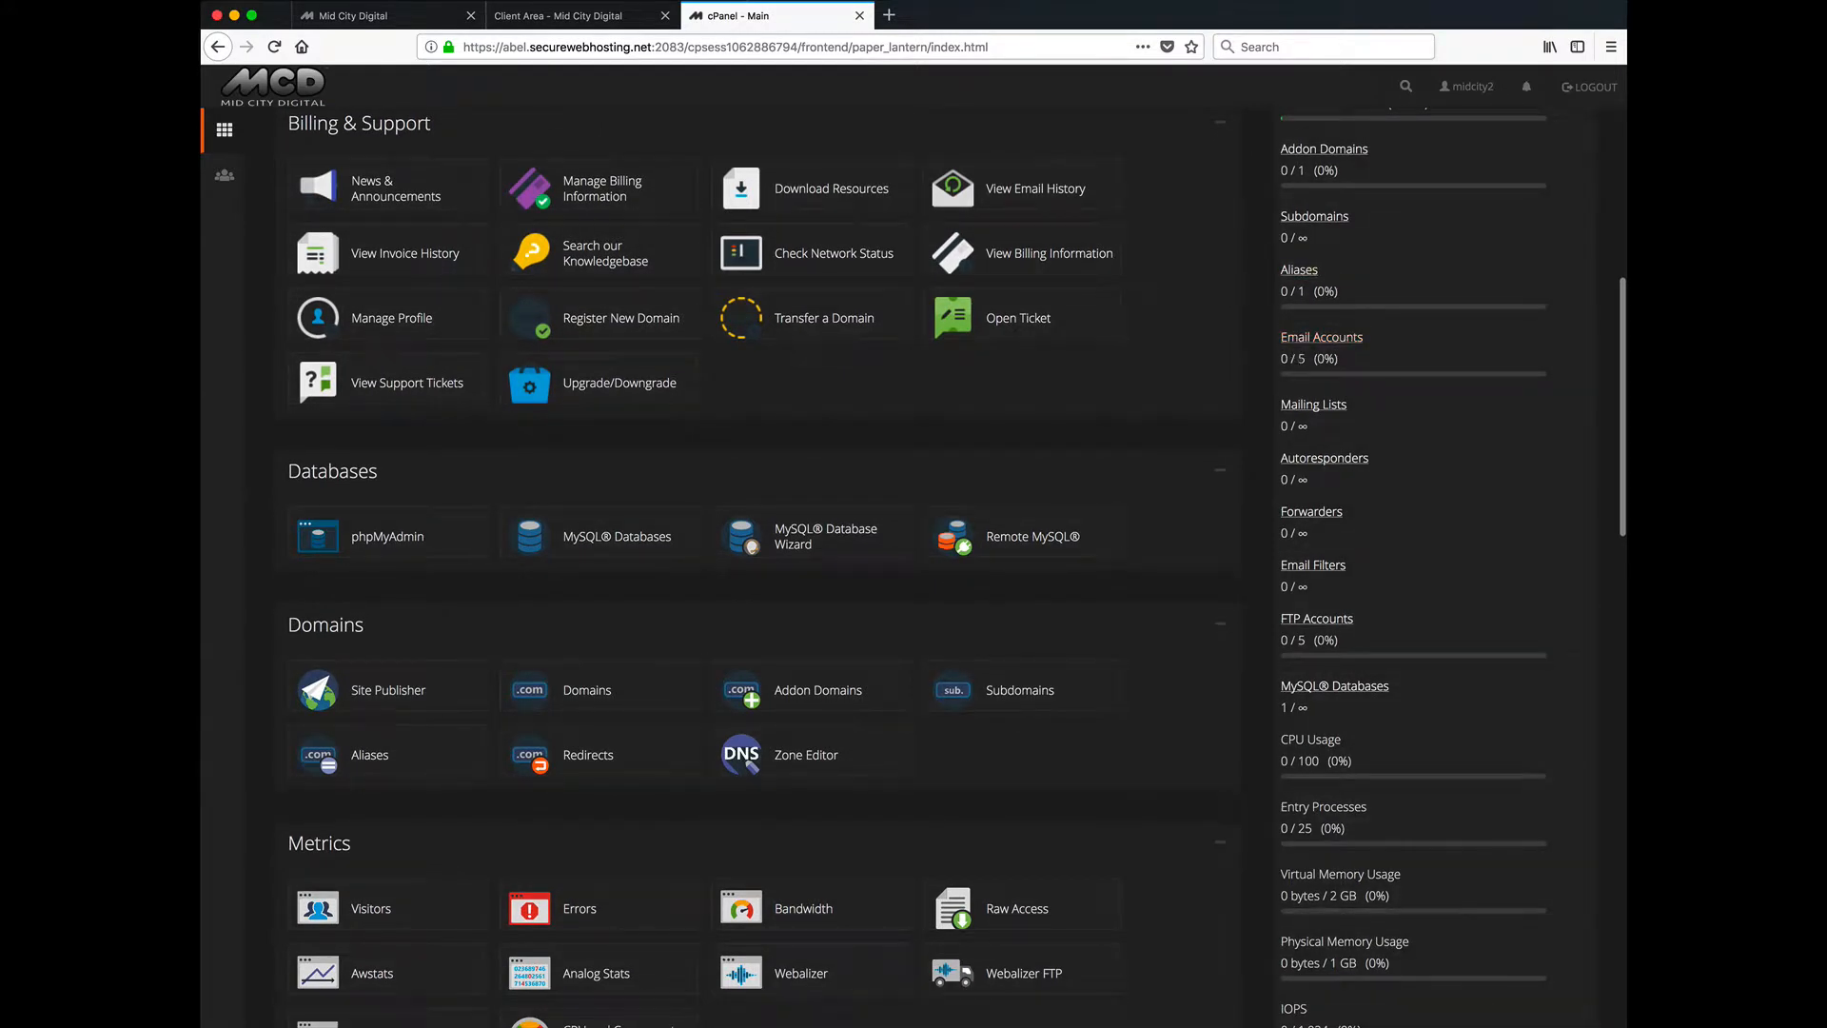
pyautogui.scroll(-11, 1342, 419)
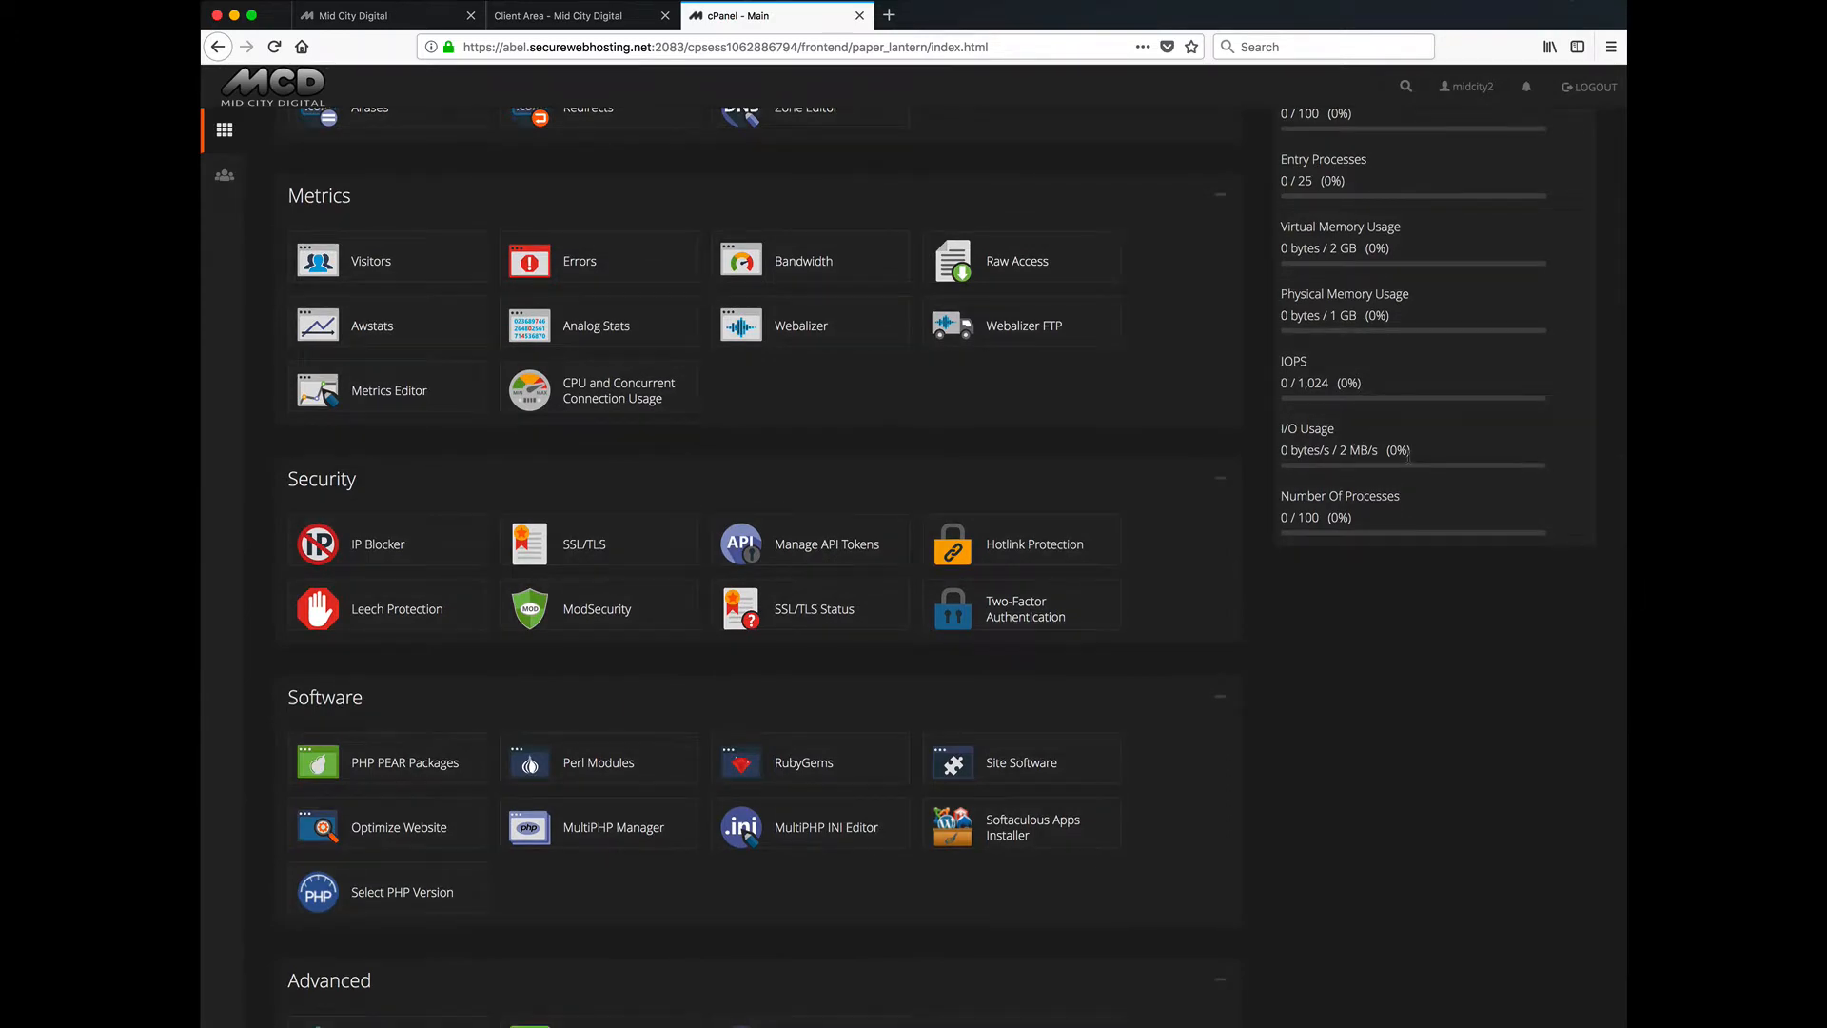
pyautogui.scroll(16, 1360, 443)
pyautogui.scroll(6, 1410, 463)
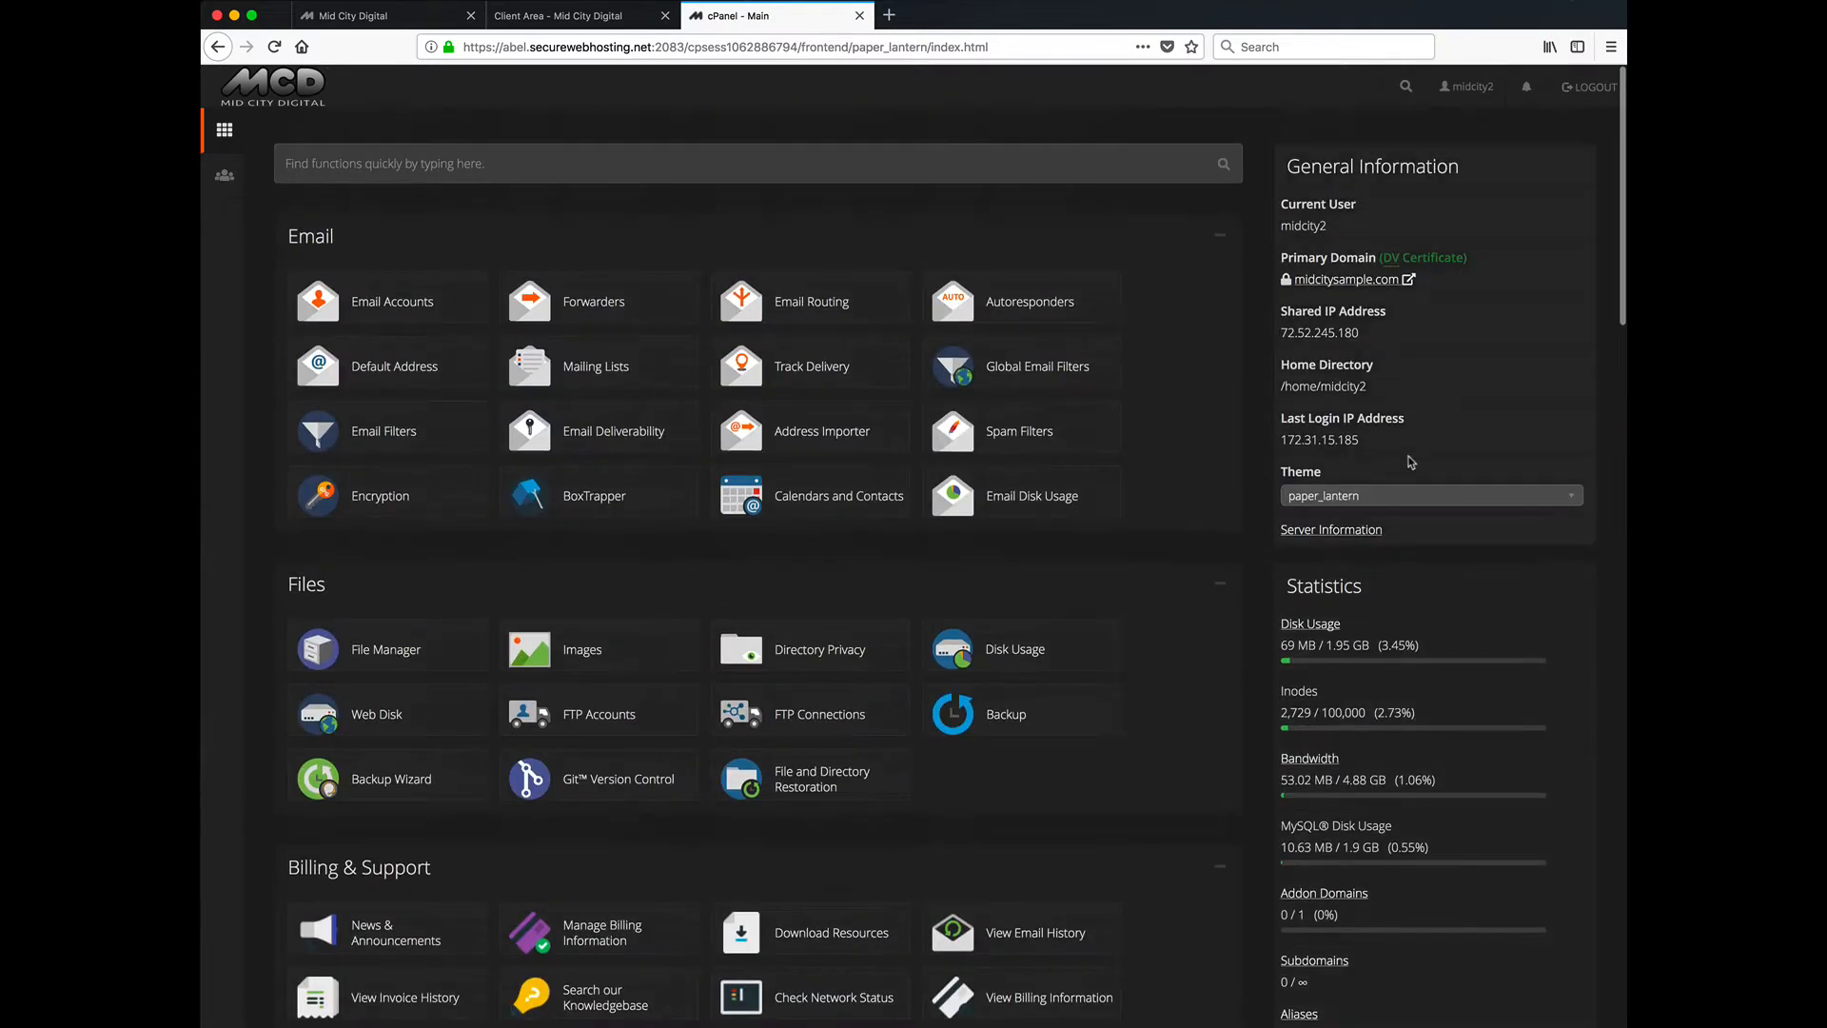
# Look over the available themes and the user preference options without changing anything.
pyautogui.click(1565, 496)
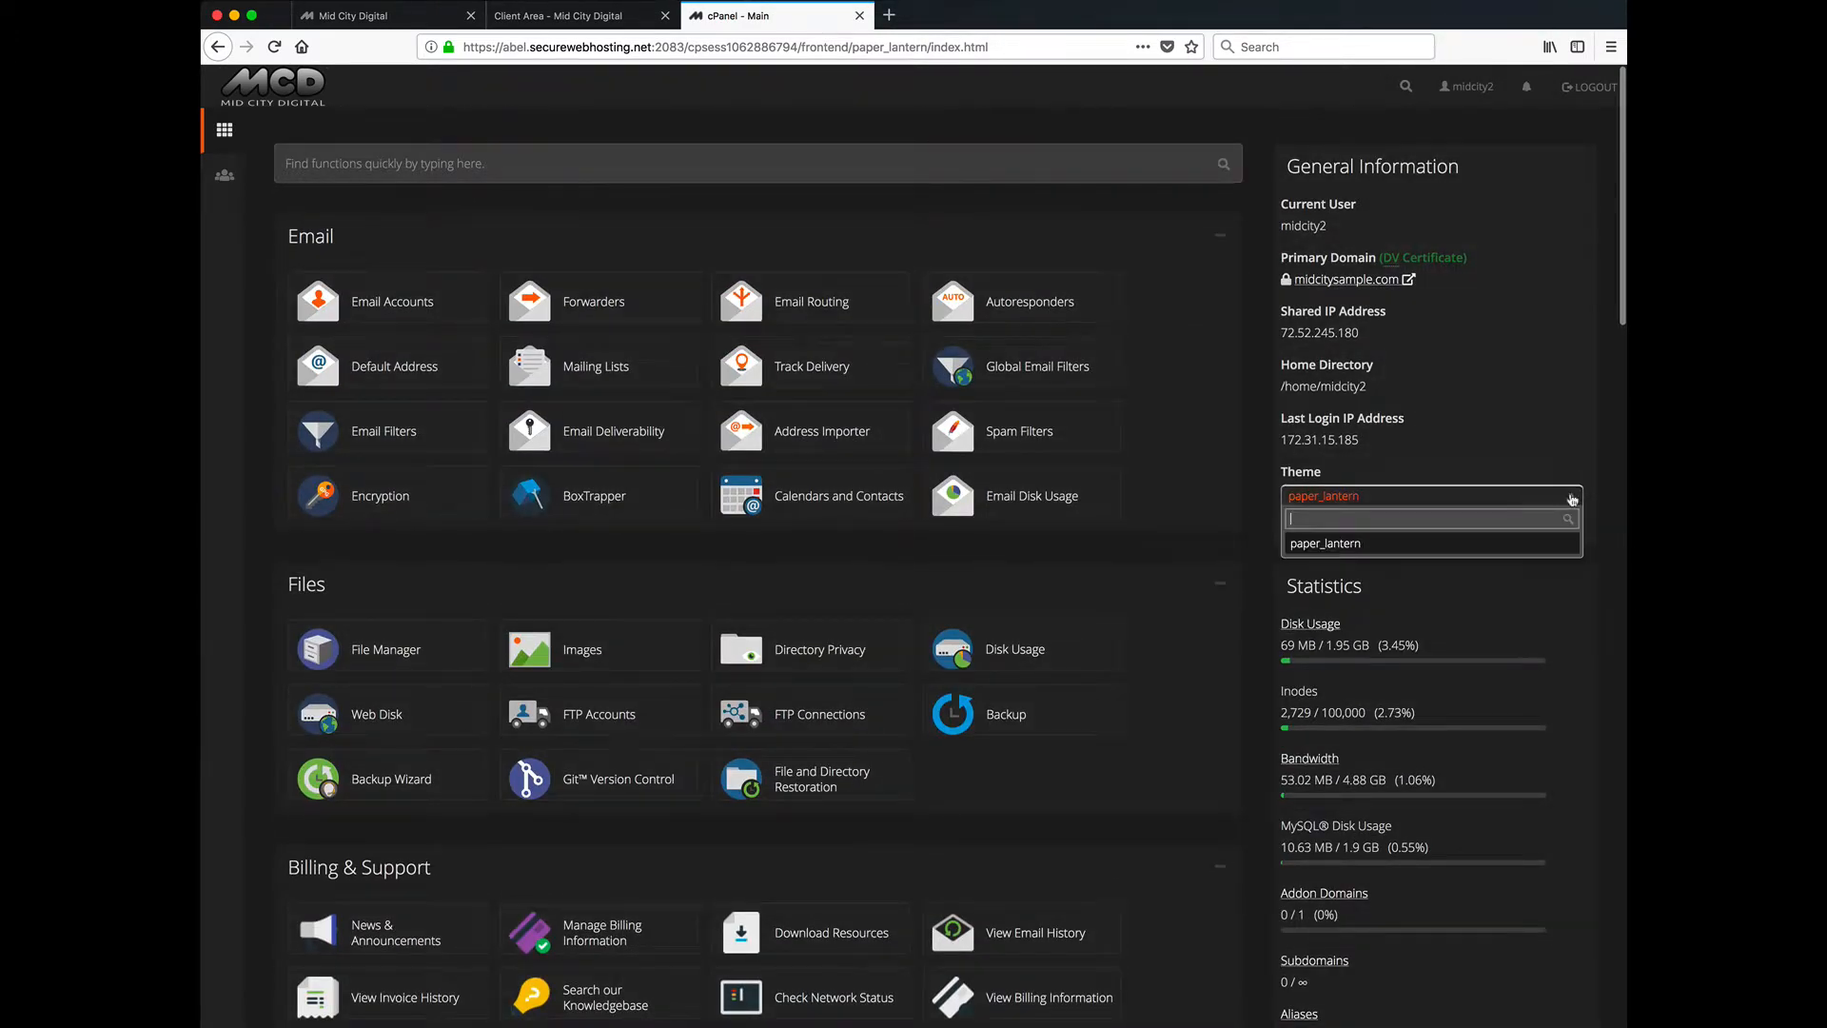
pyautogui.click(1462, 413)
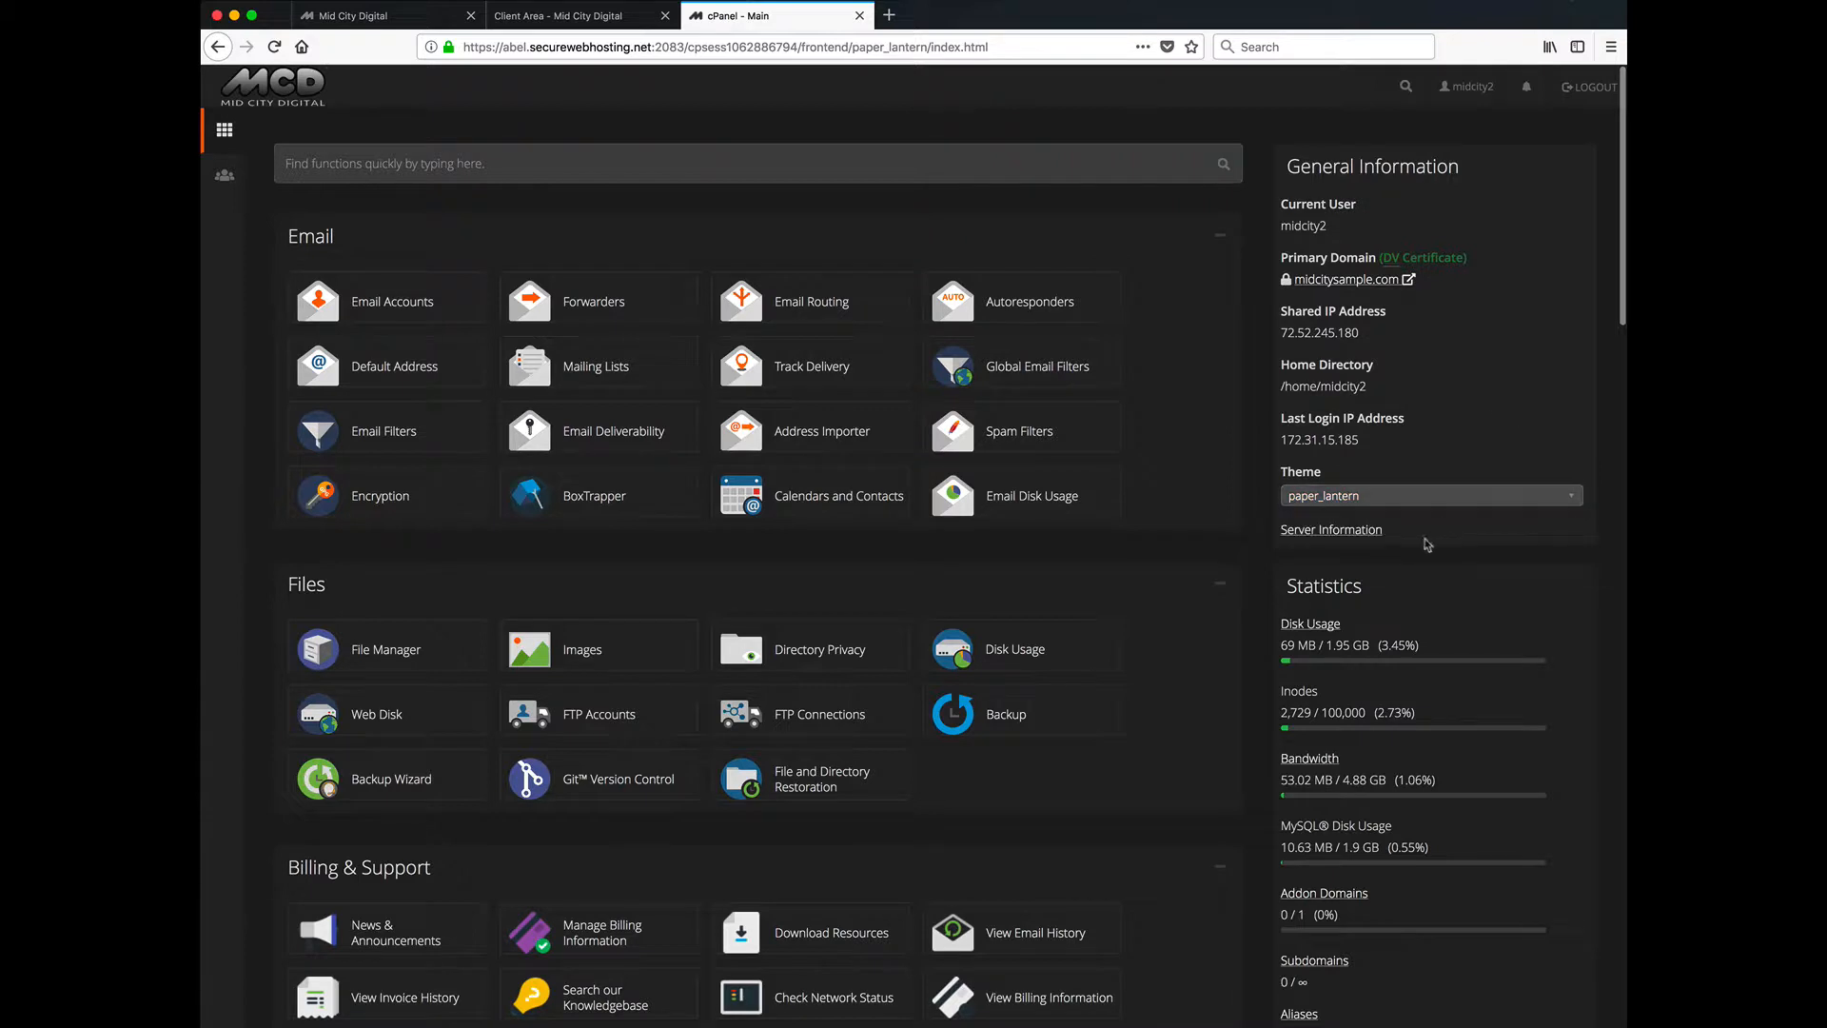
pyautogui.click(1583, 499)
pyautogui.click(1548, 438)
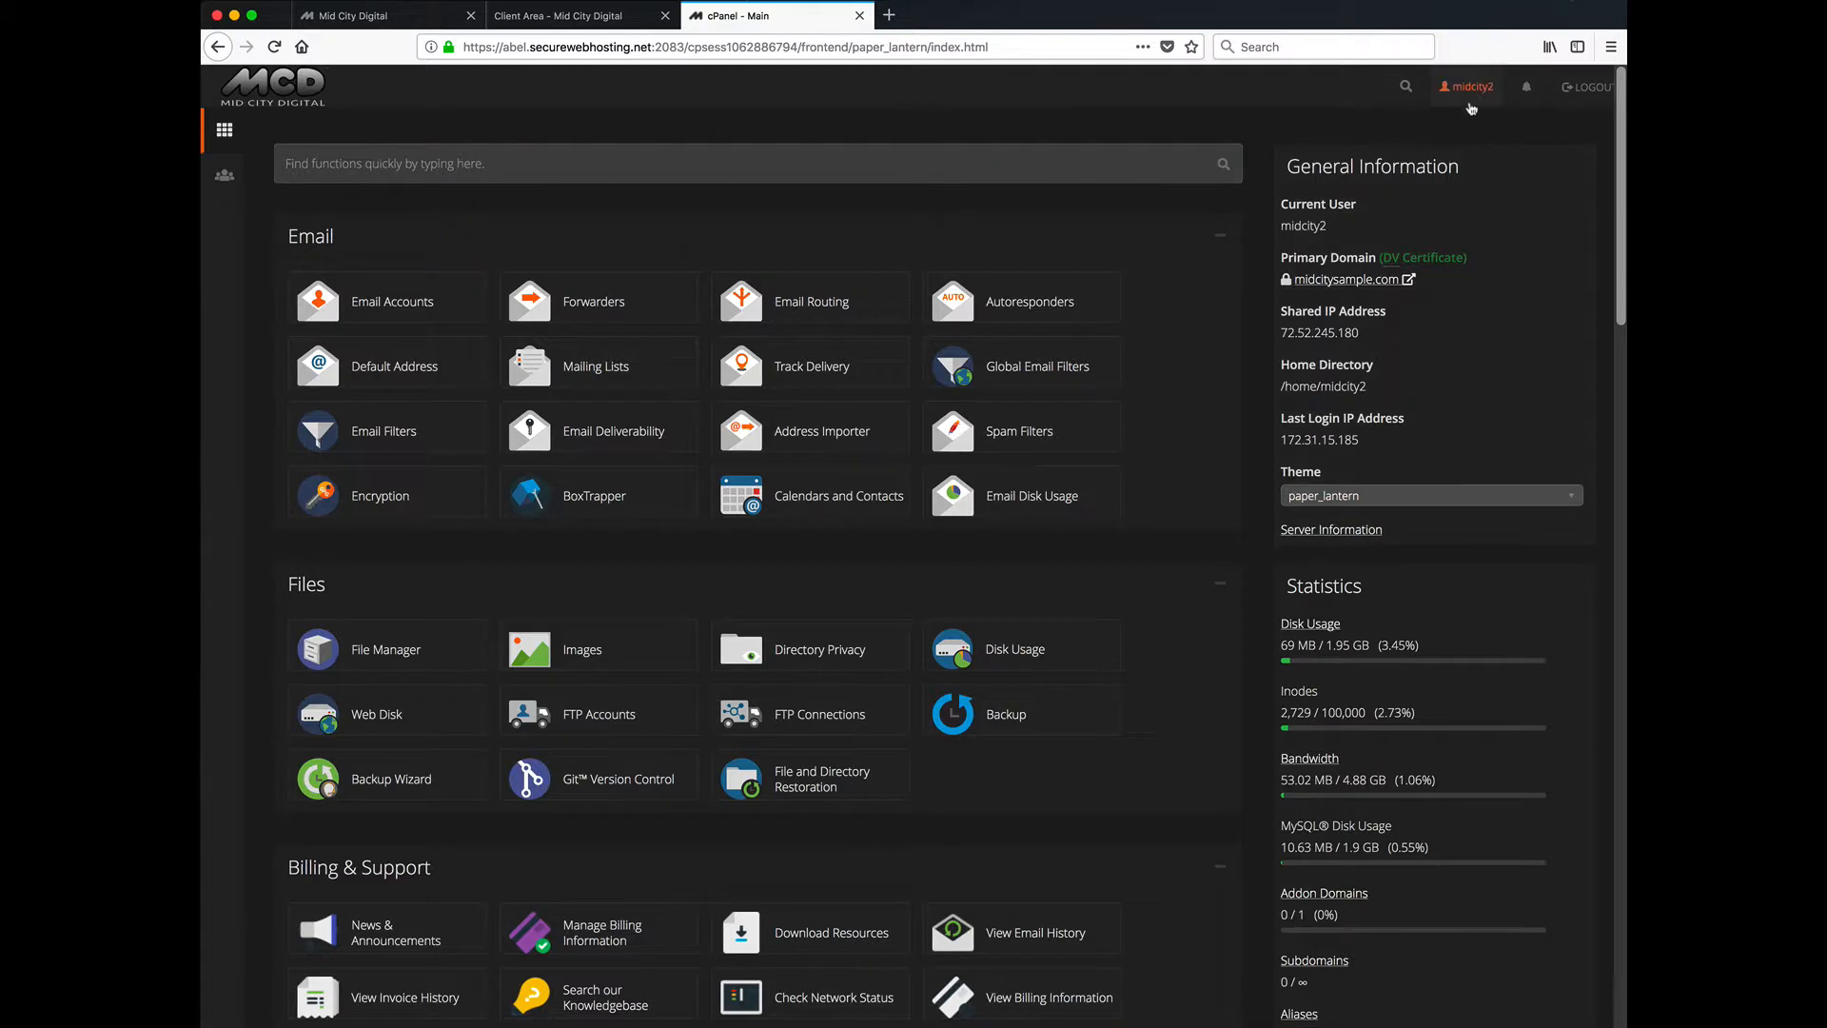
pyautogui.click(1470, 89)
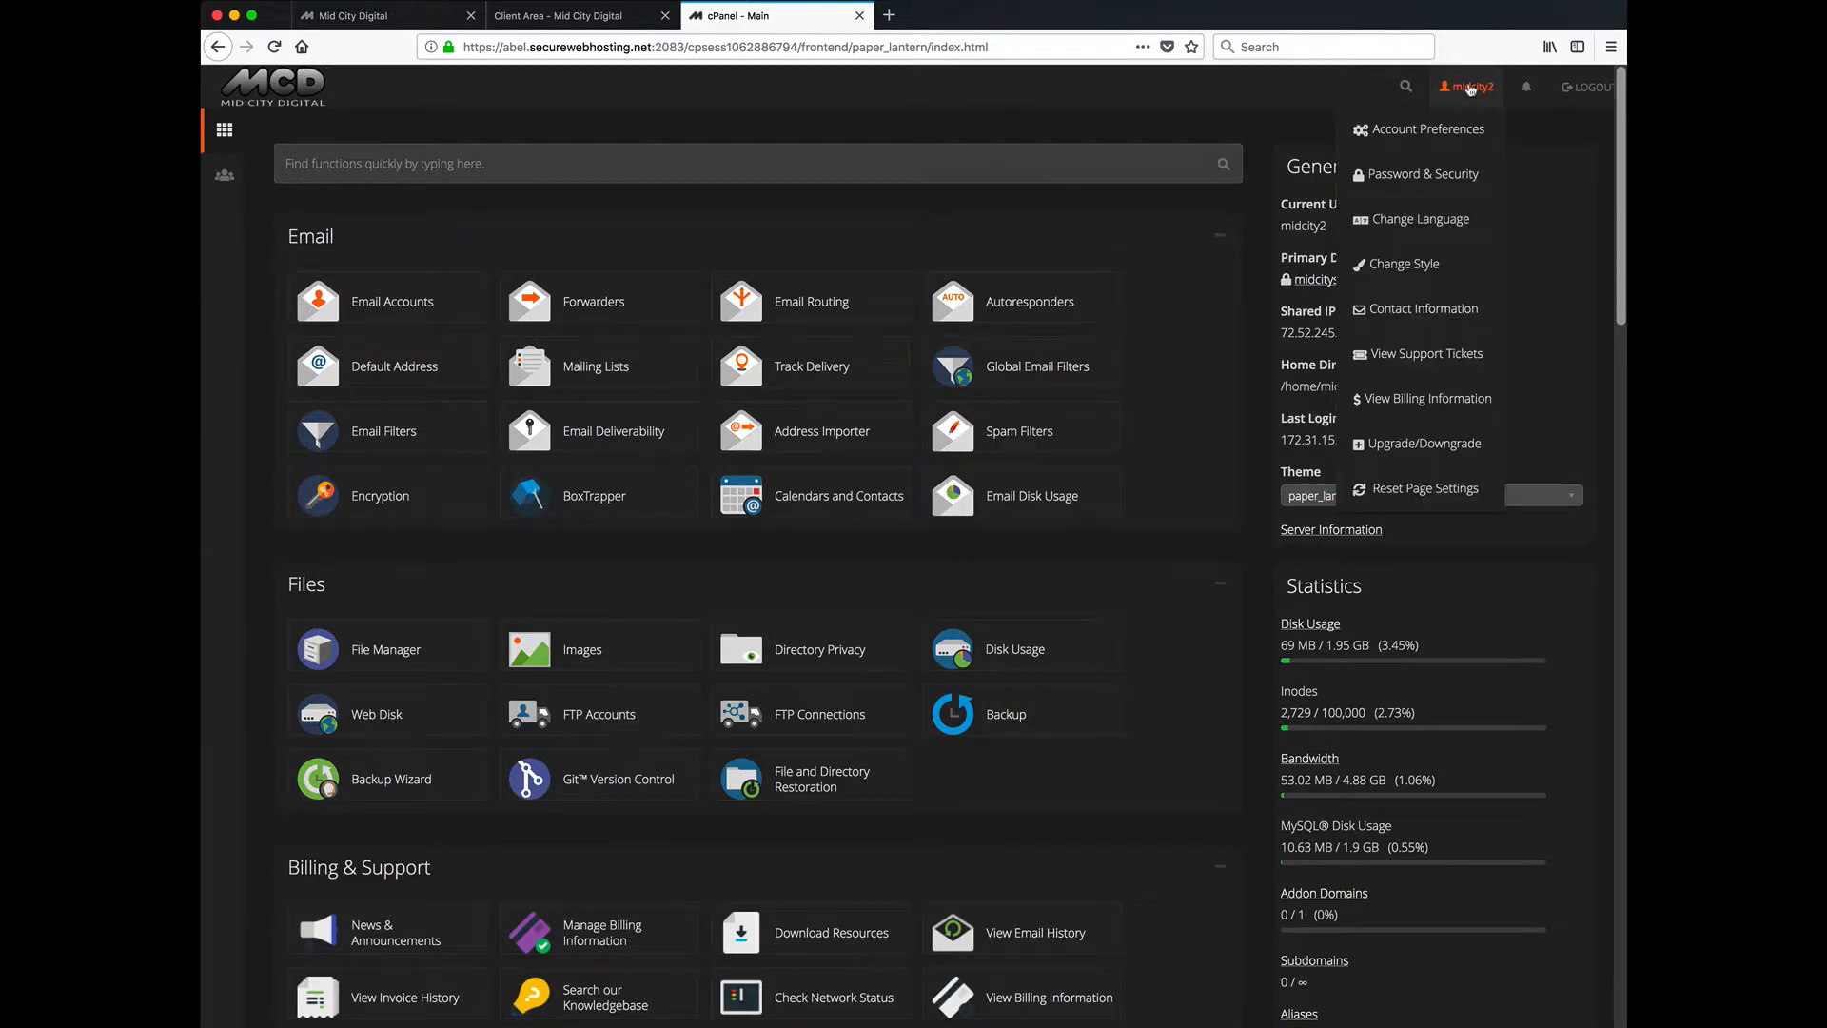
pyautogui.click(1538, 248)
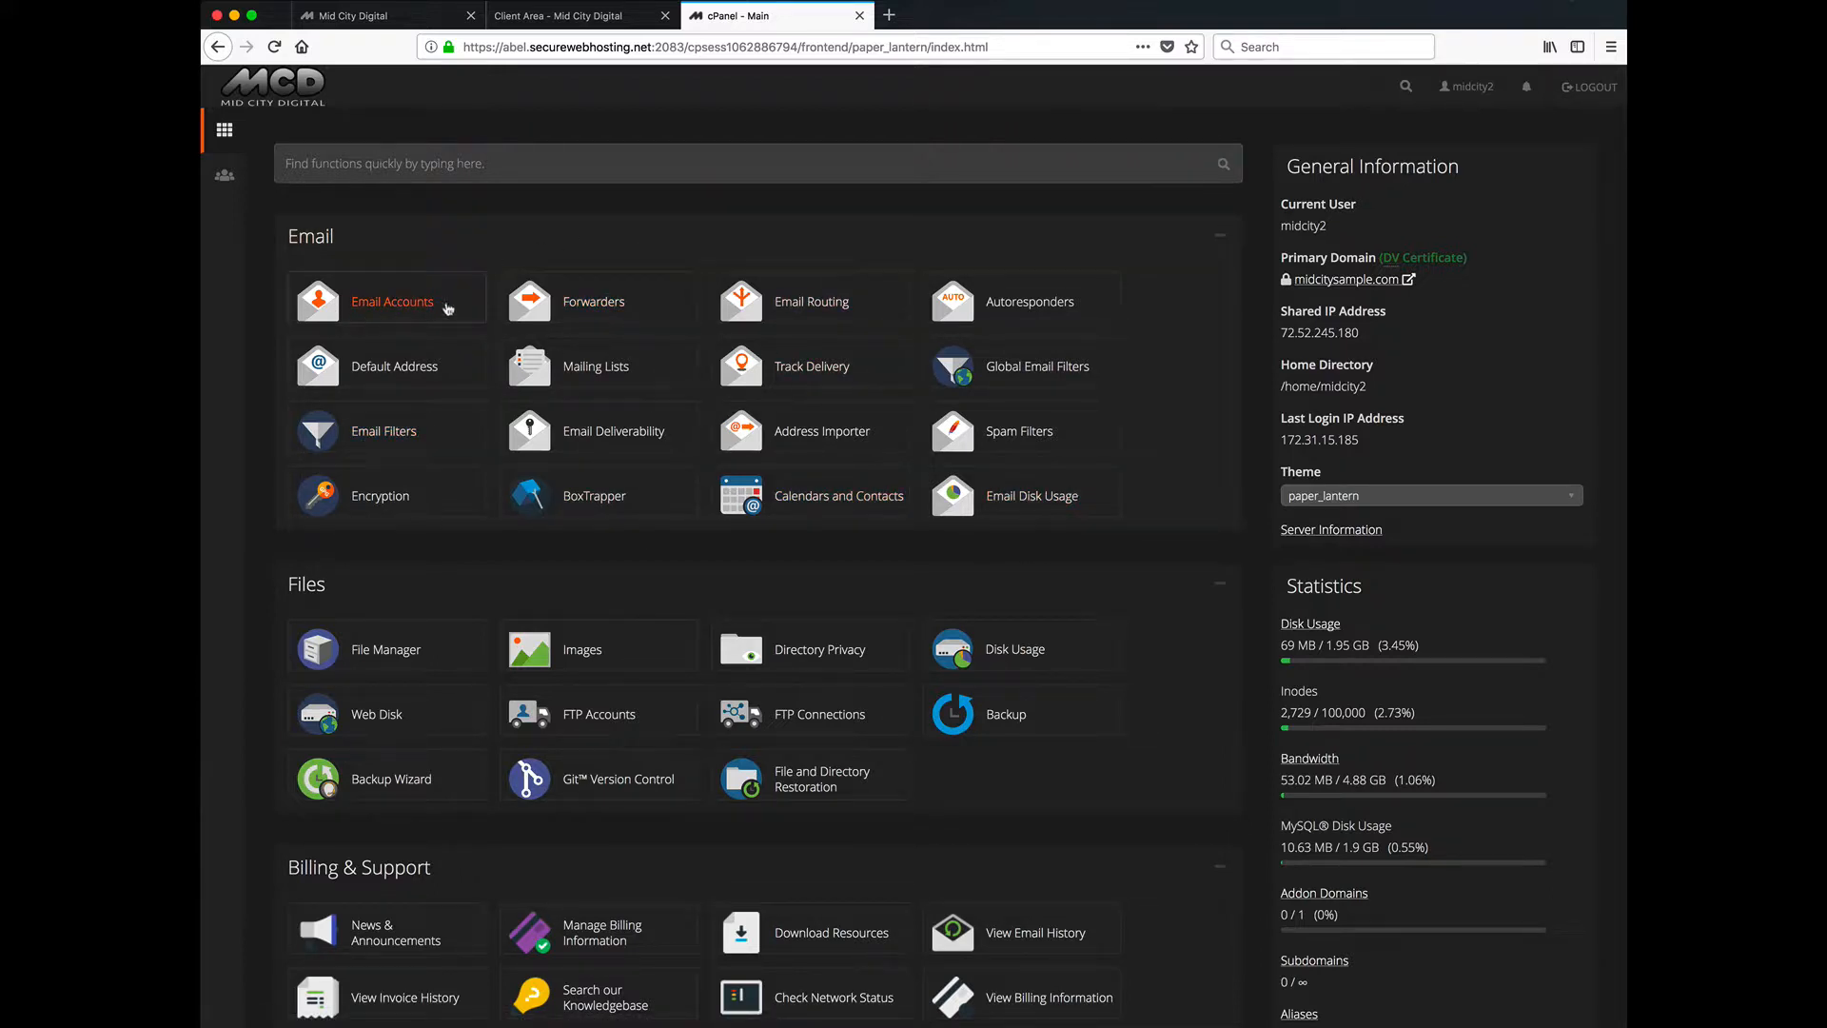
# Open the Email Accounts page and check how many accounts are available.
pyautogui.click(394, 304)
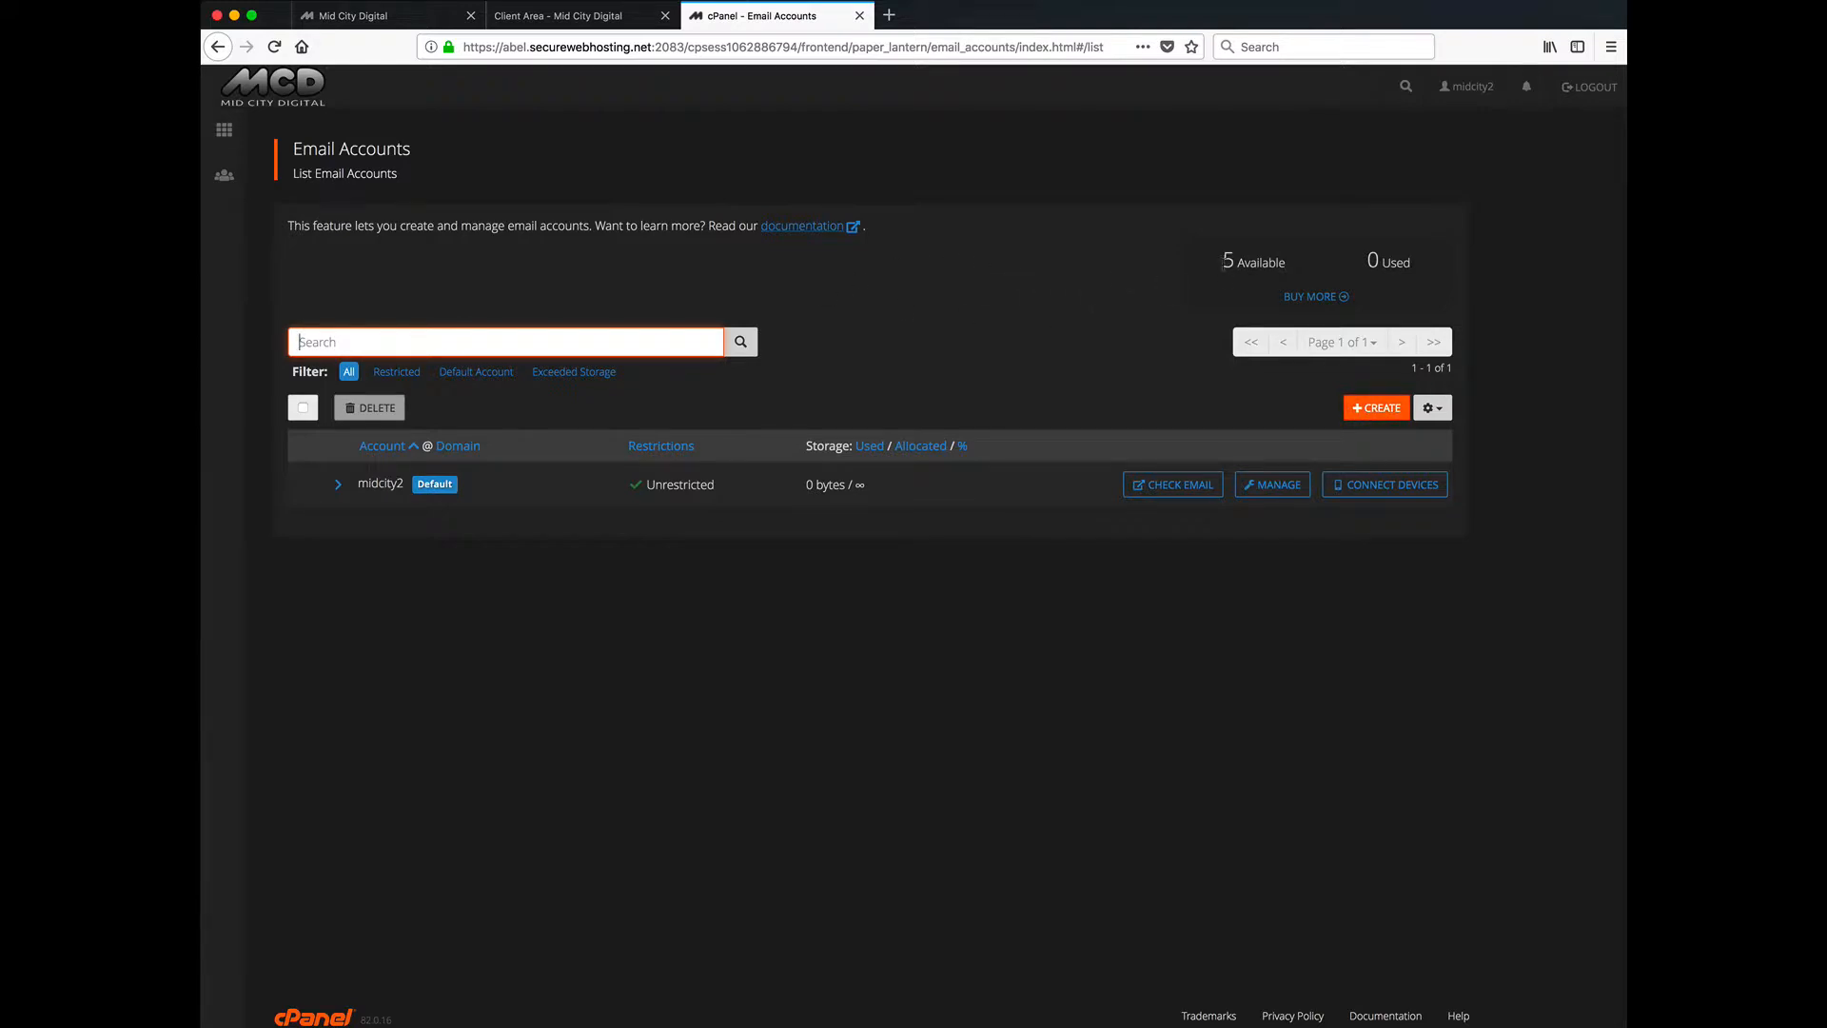
pyautogui.moveTo(1214, 265); pyautogui.dragTo(1299, 270)
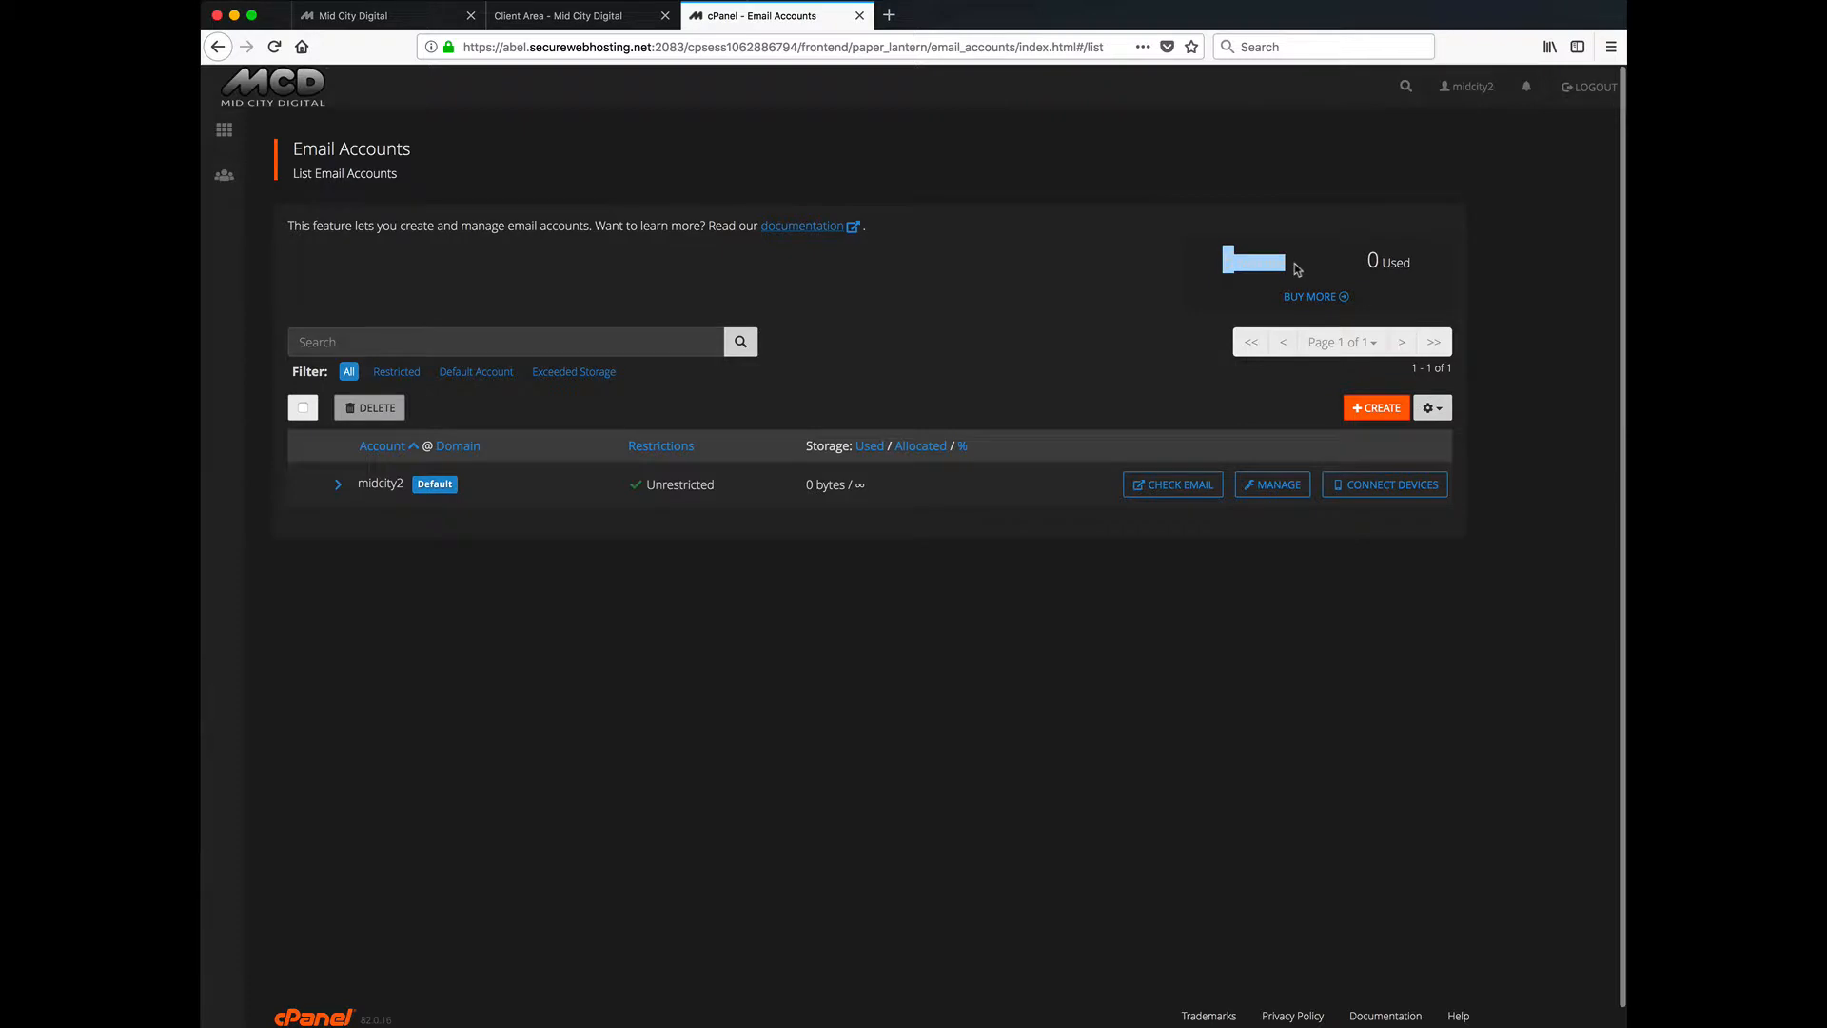
pyautogui.click(1223, 271)
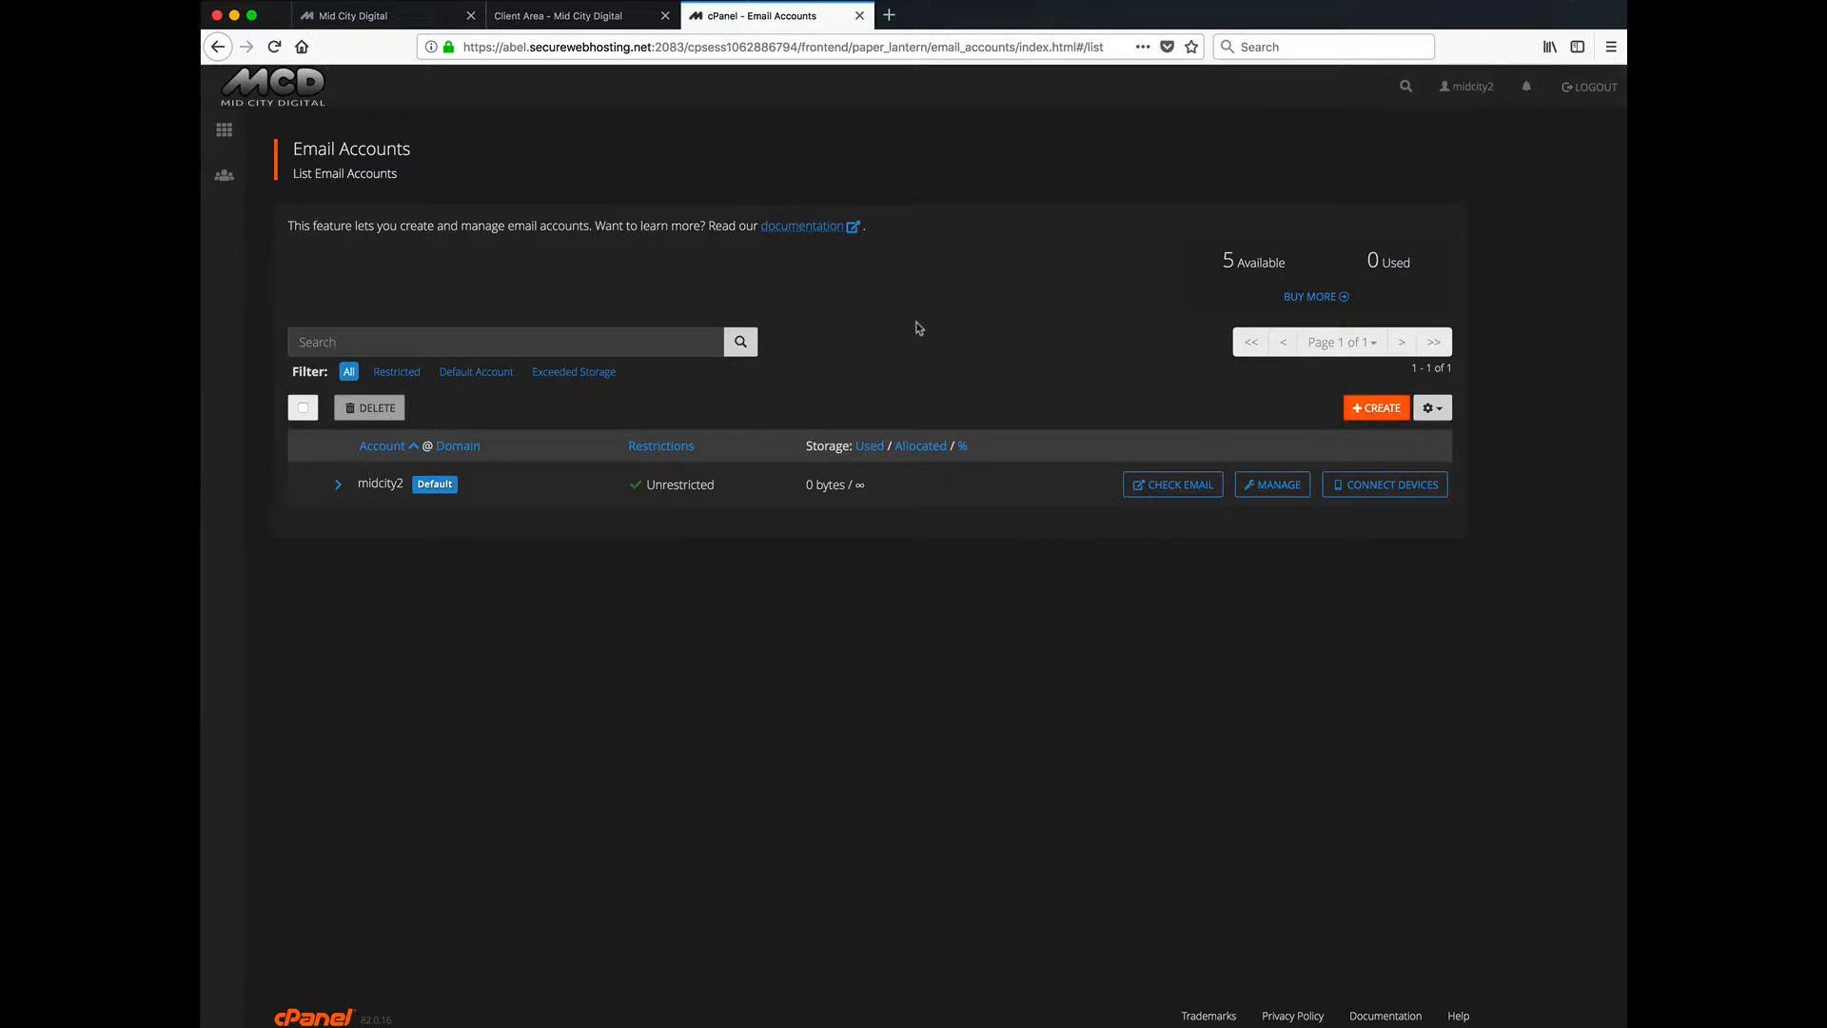
# Open the form for a new email account, generate several random values in the password field and go back without creating the account.
pyautogui.click(1379, 408)
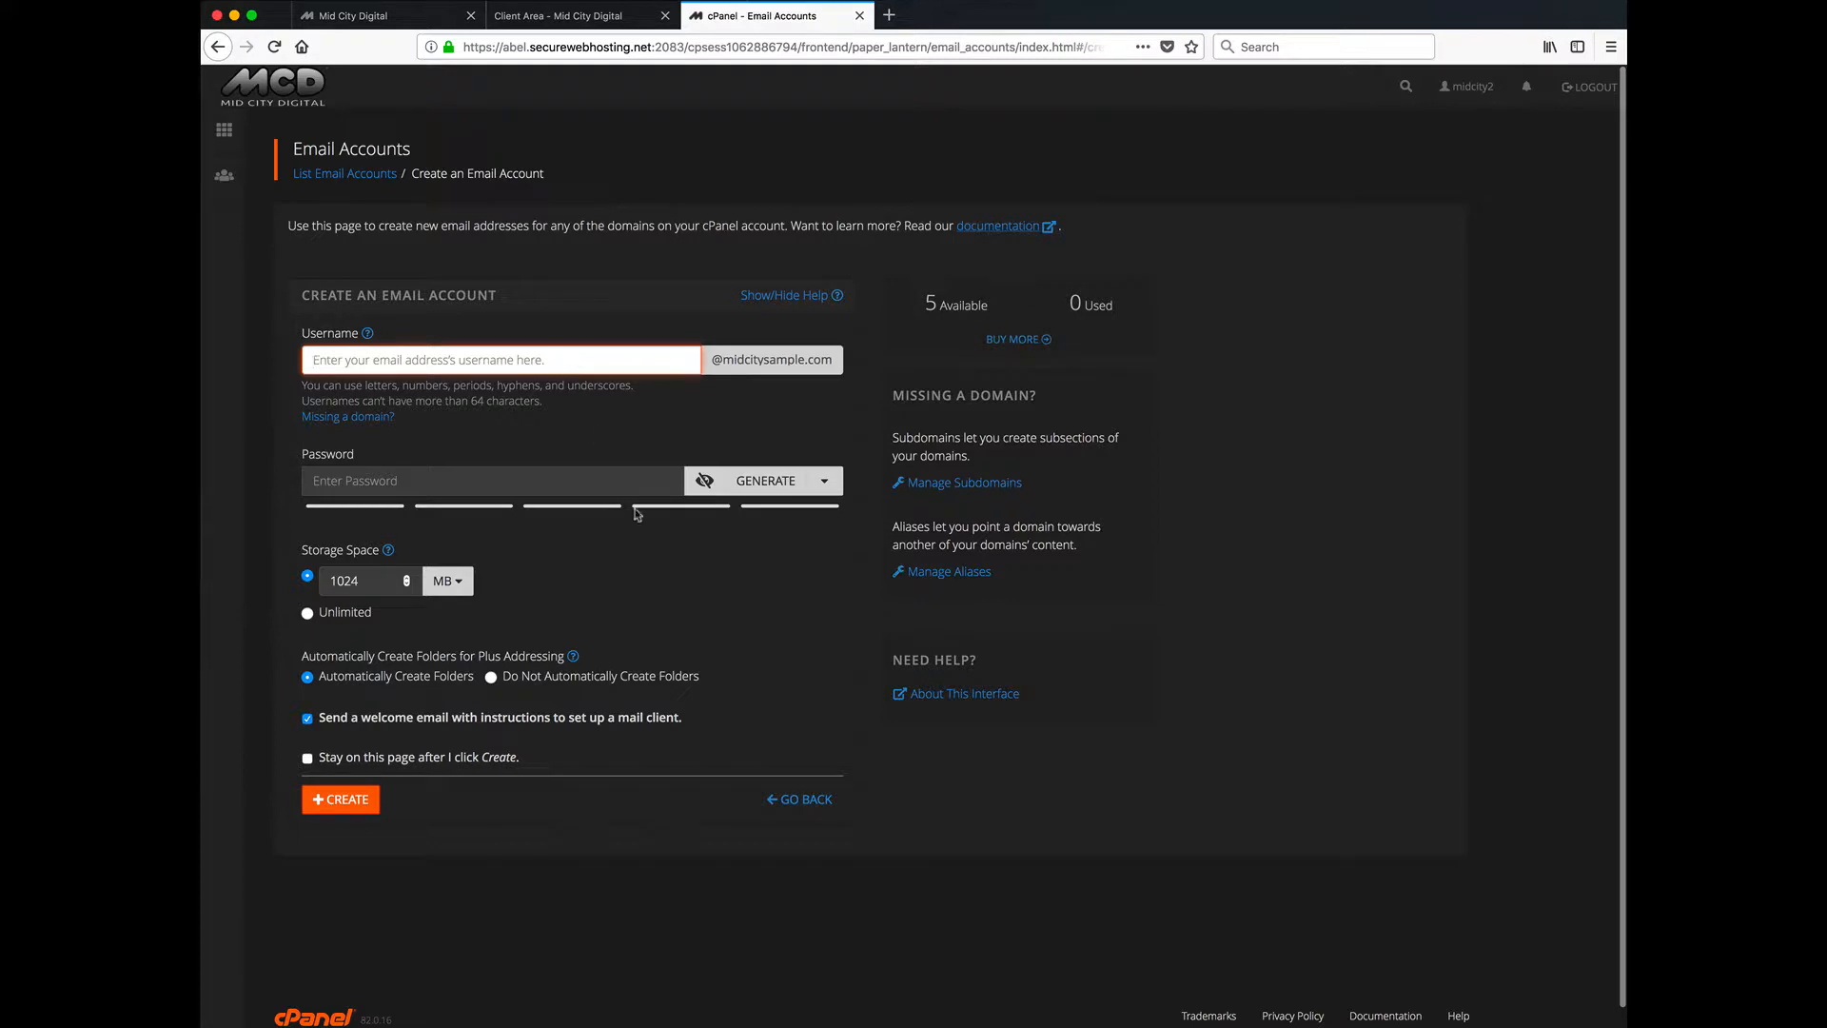
pyautogui.click(514, 475)
pyautogui.click(762, 483)
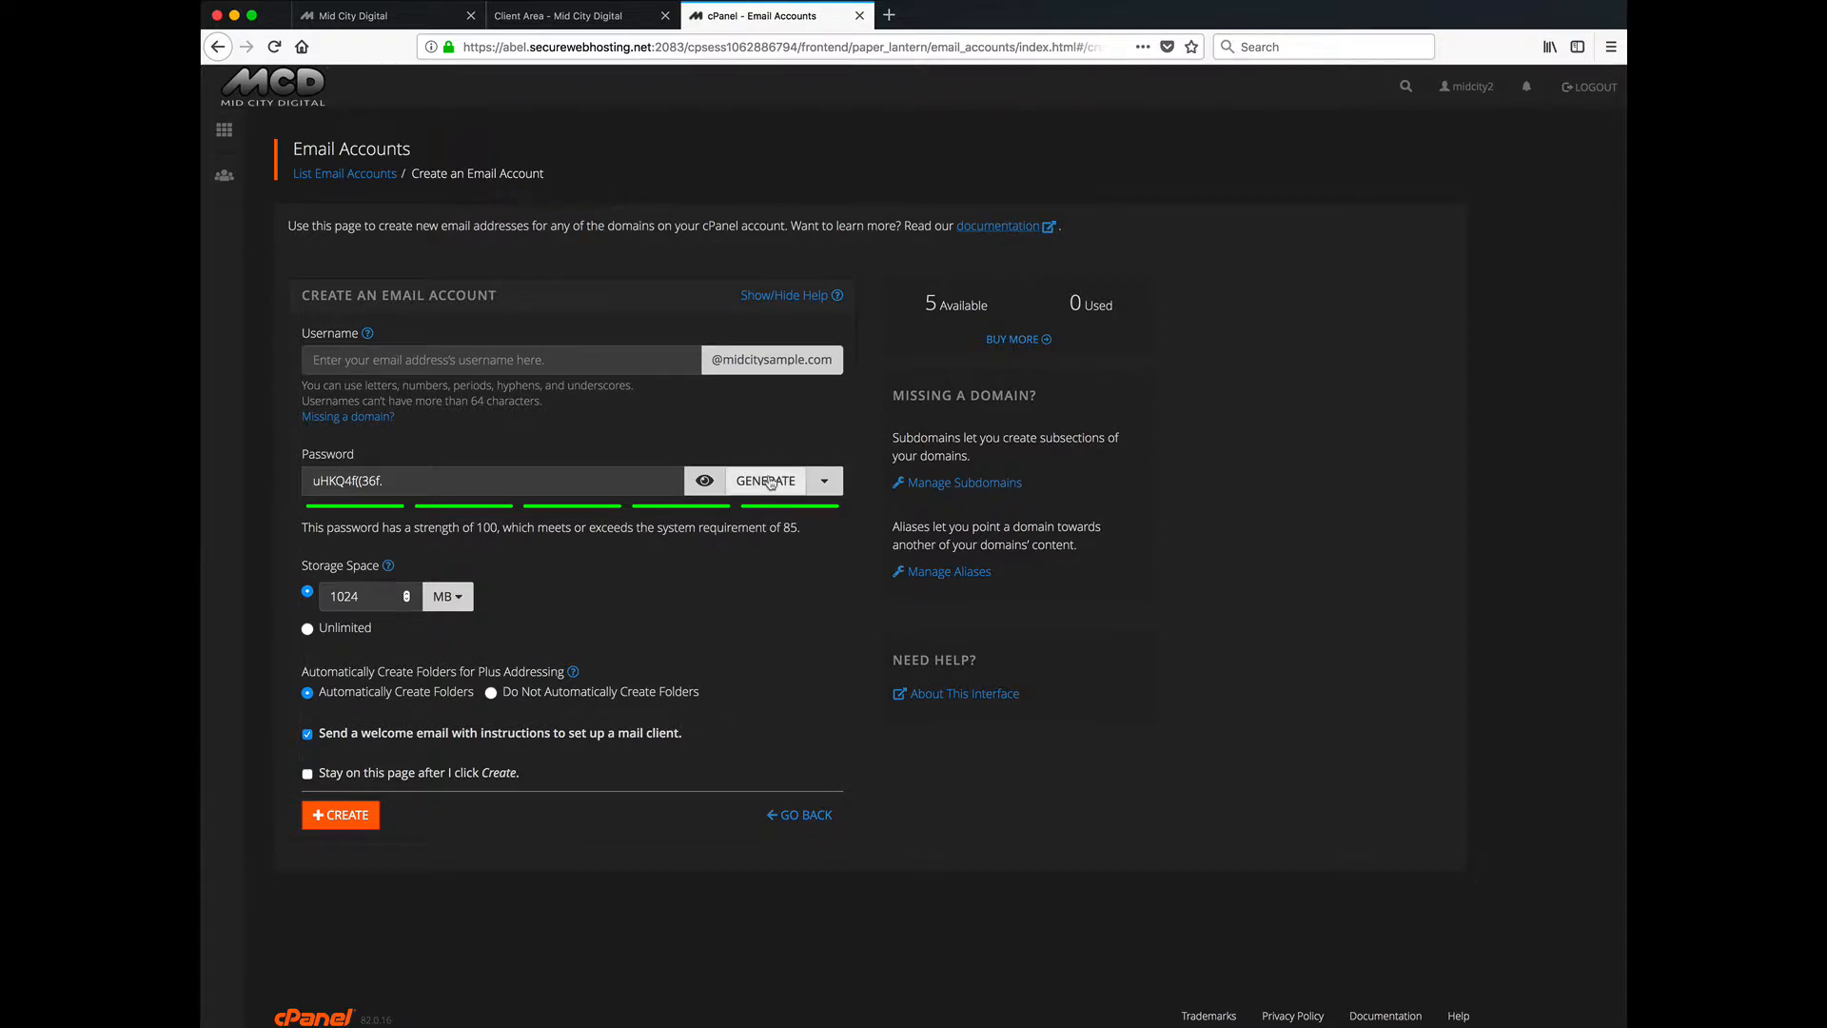
pyautogui.click(767, 485)
pyautogui.click(767, 485)
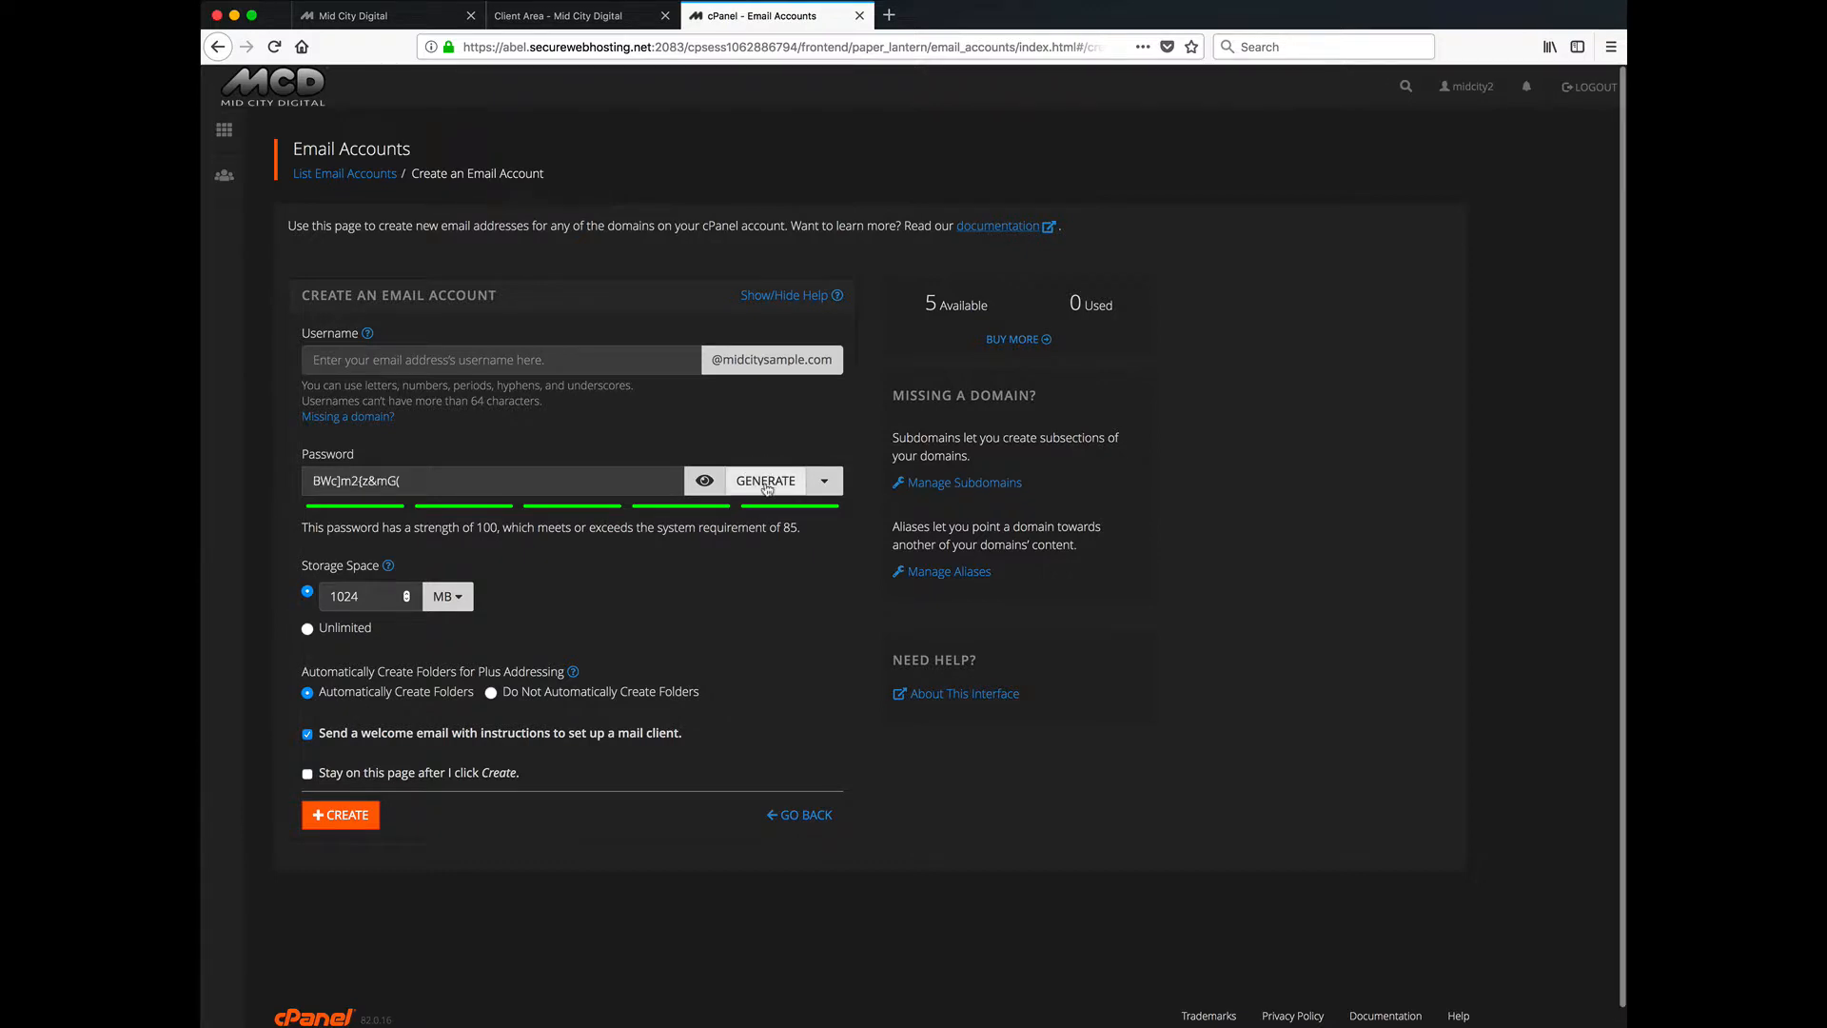
pyautogui.click(767, 485)
pyautogui.click(767, 485)
pyautogui.click(770, 486)
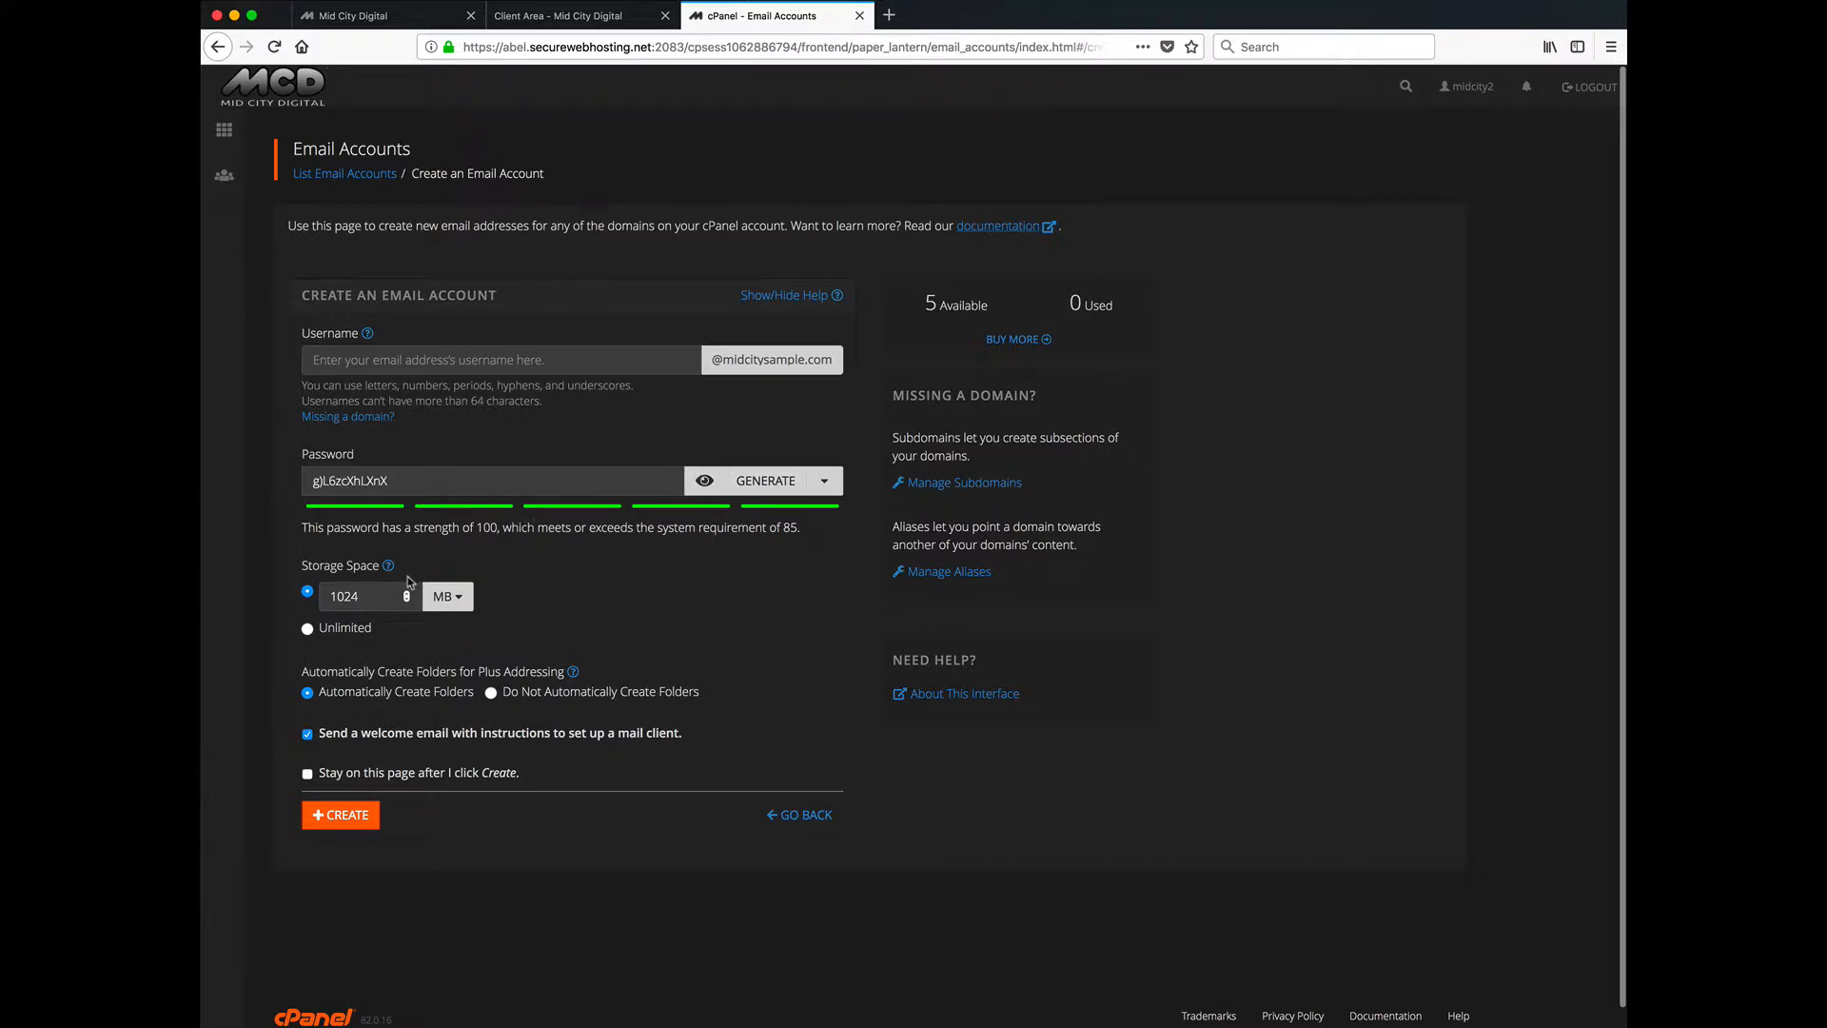
pyautogui.click(750, 477)
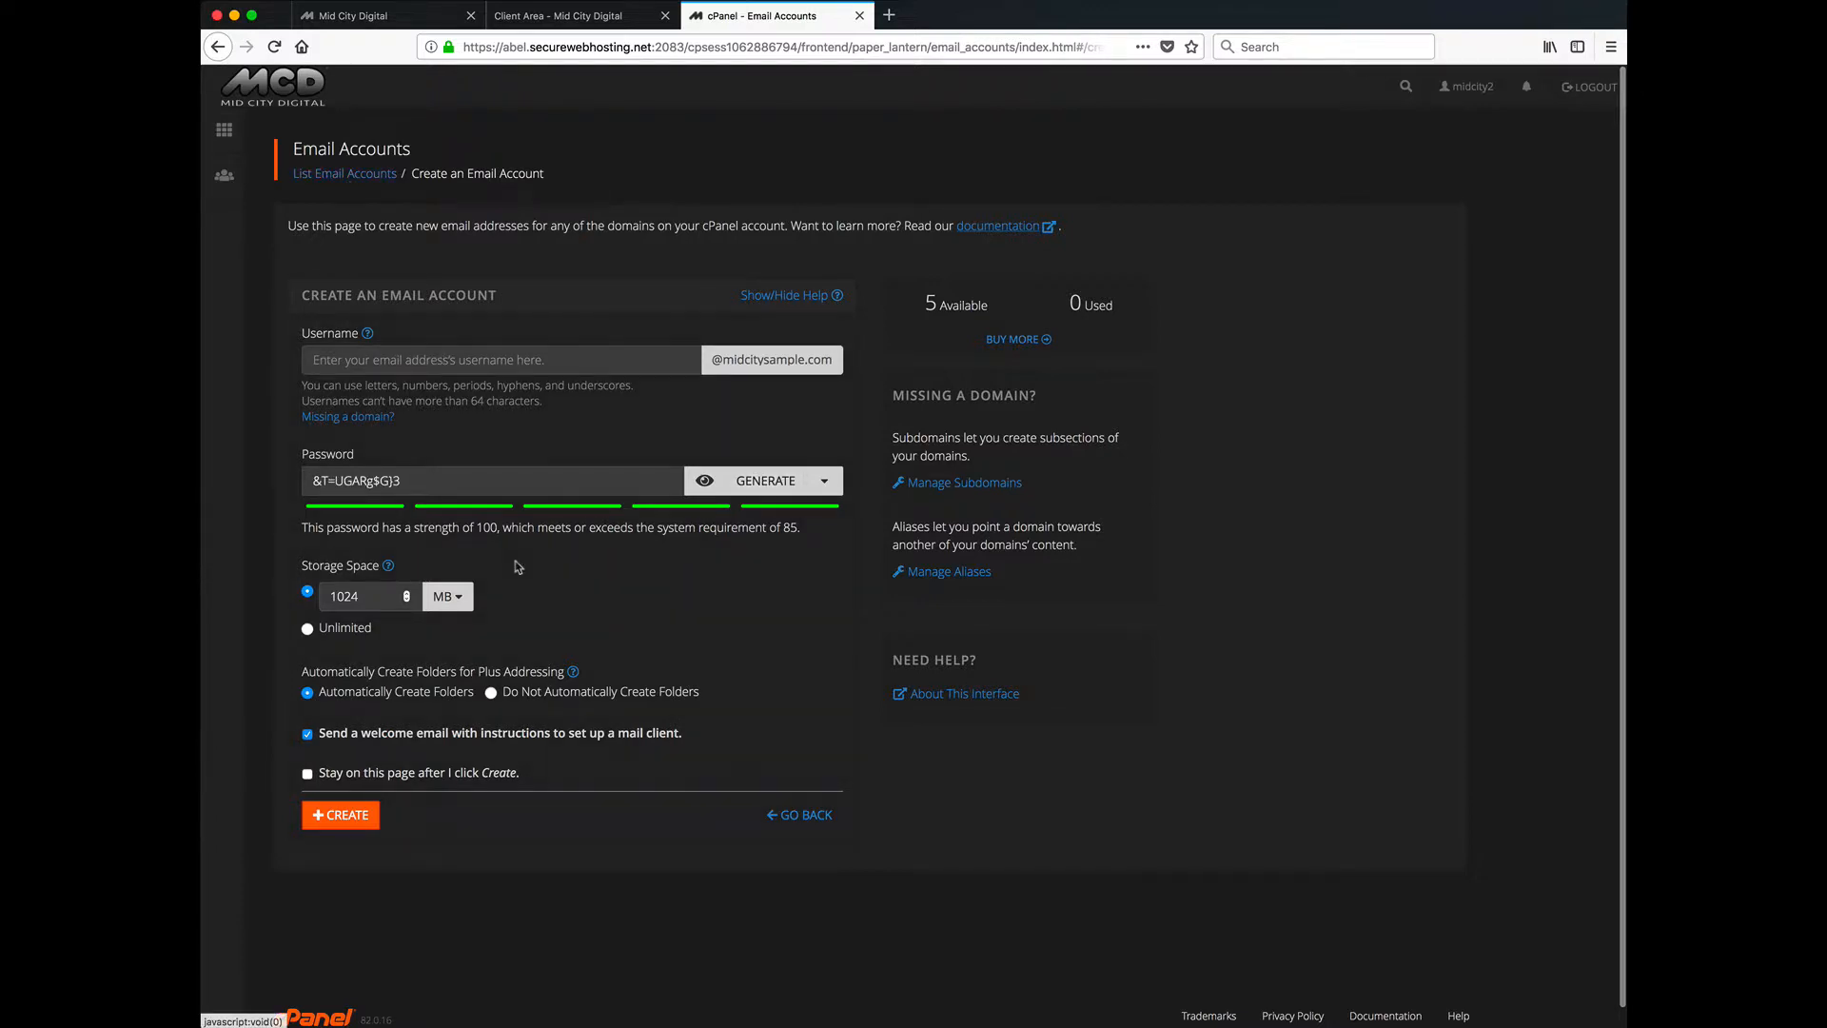
pyautogui.click(815, 817)
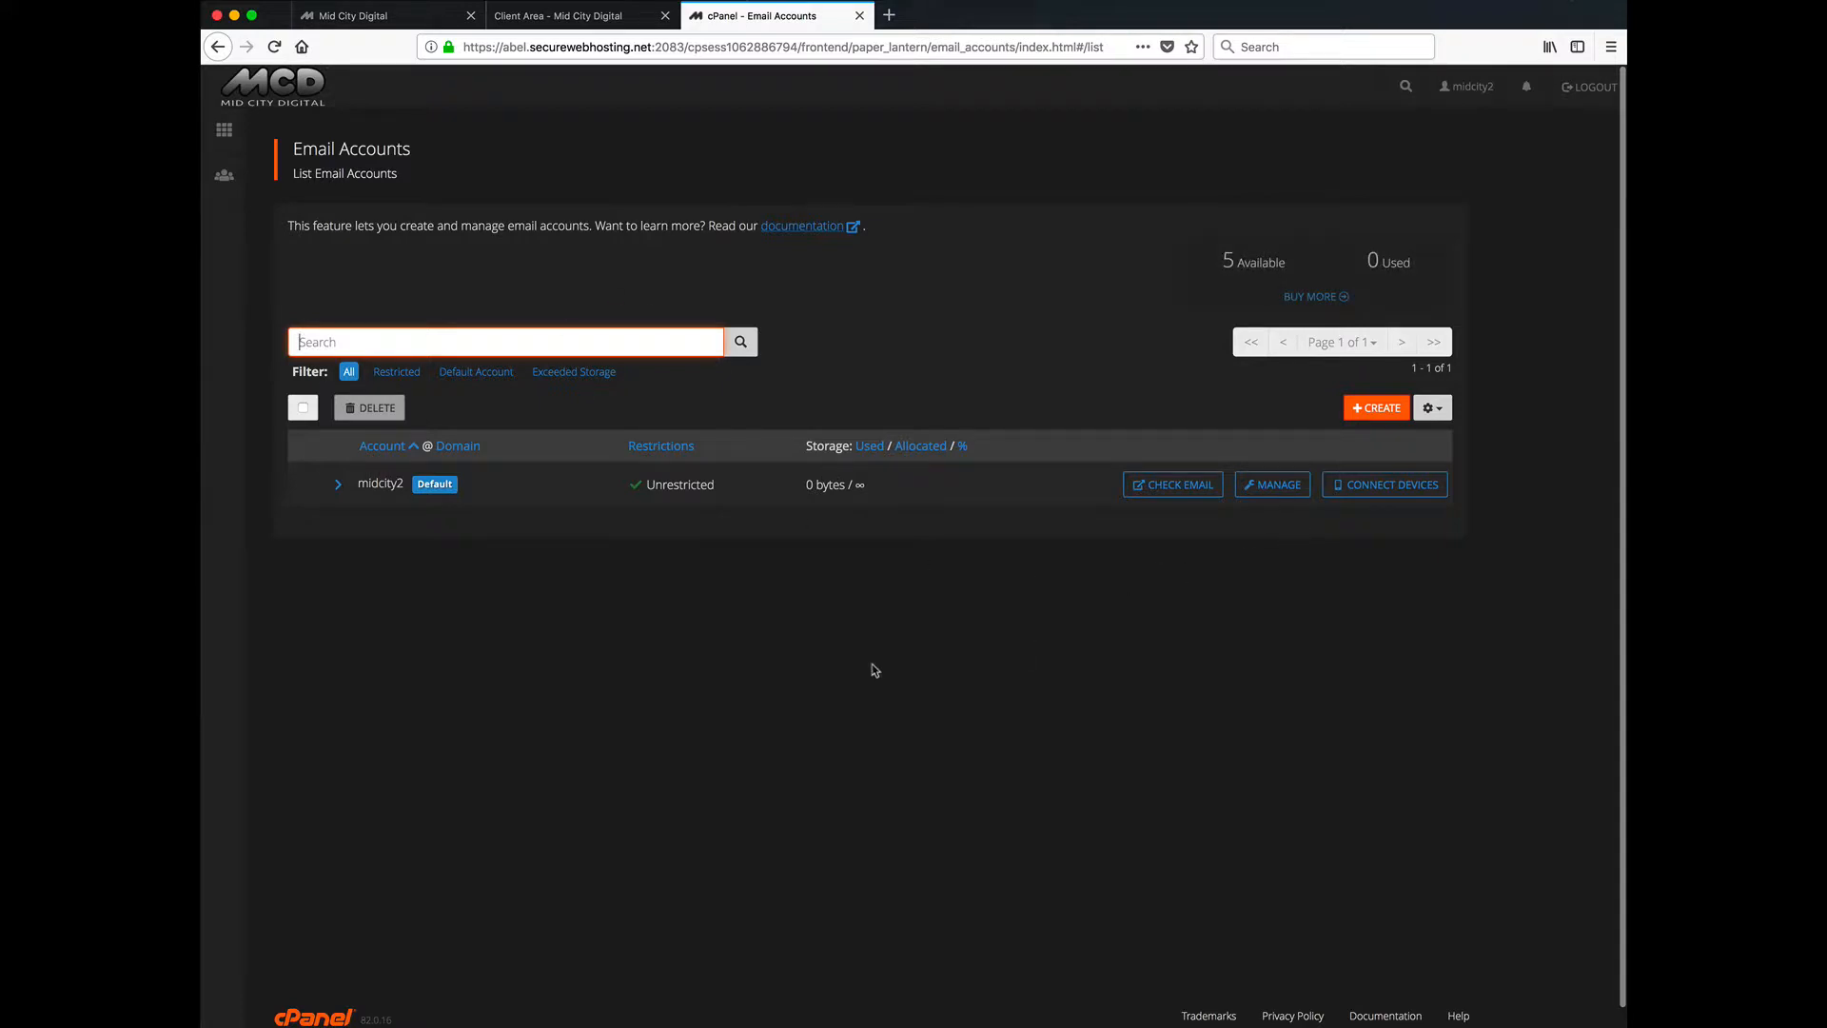
# View the Add a New Forwarder form with its address and destination fields, and return to the cPanel main page.
pyautogui.click(223, 132)
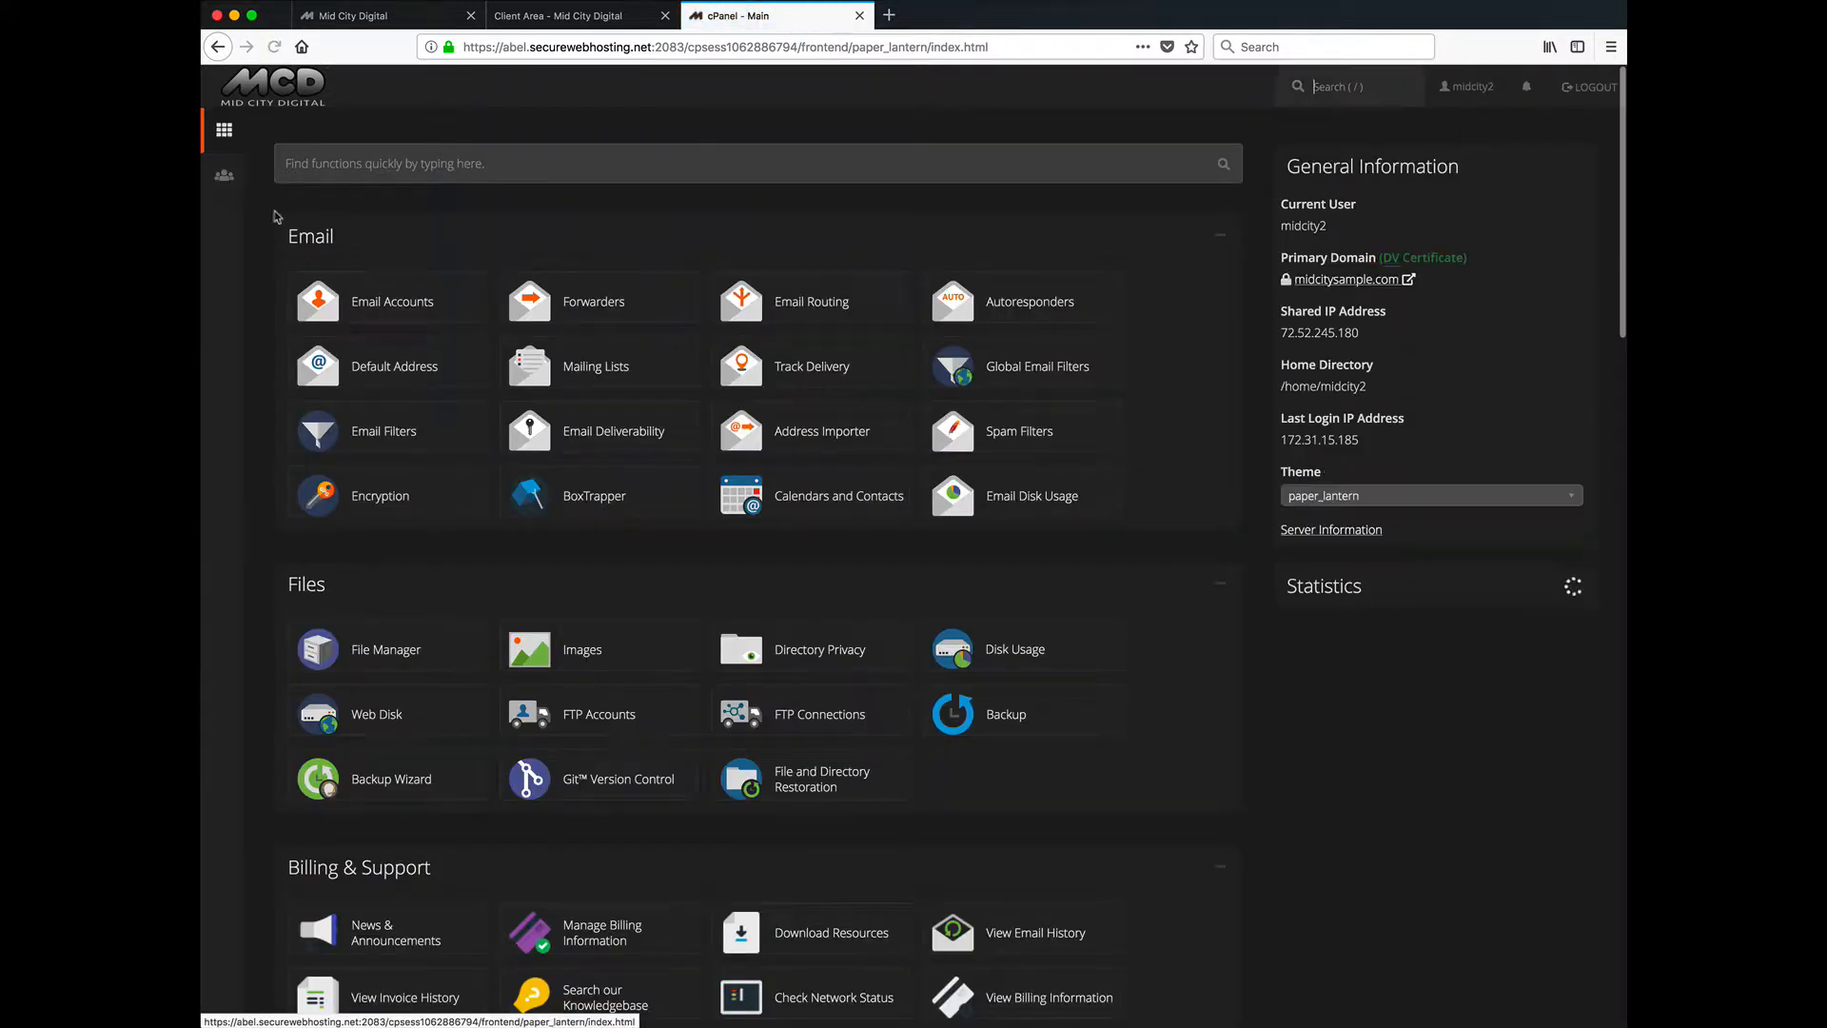
pyautogui.click(613, 309)
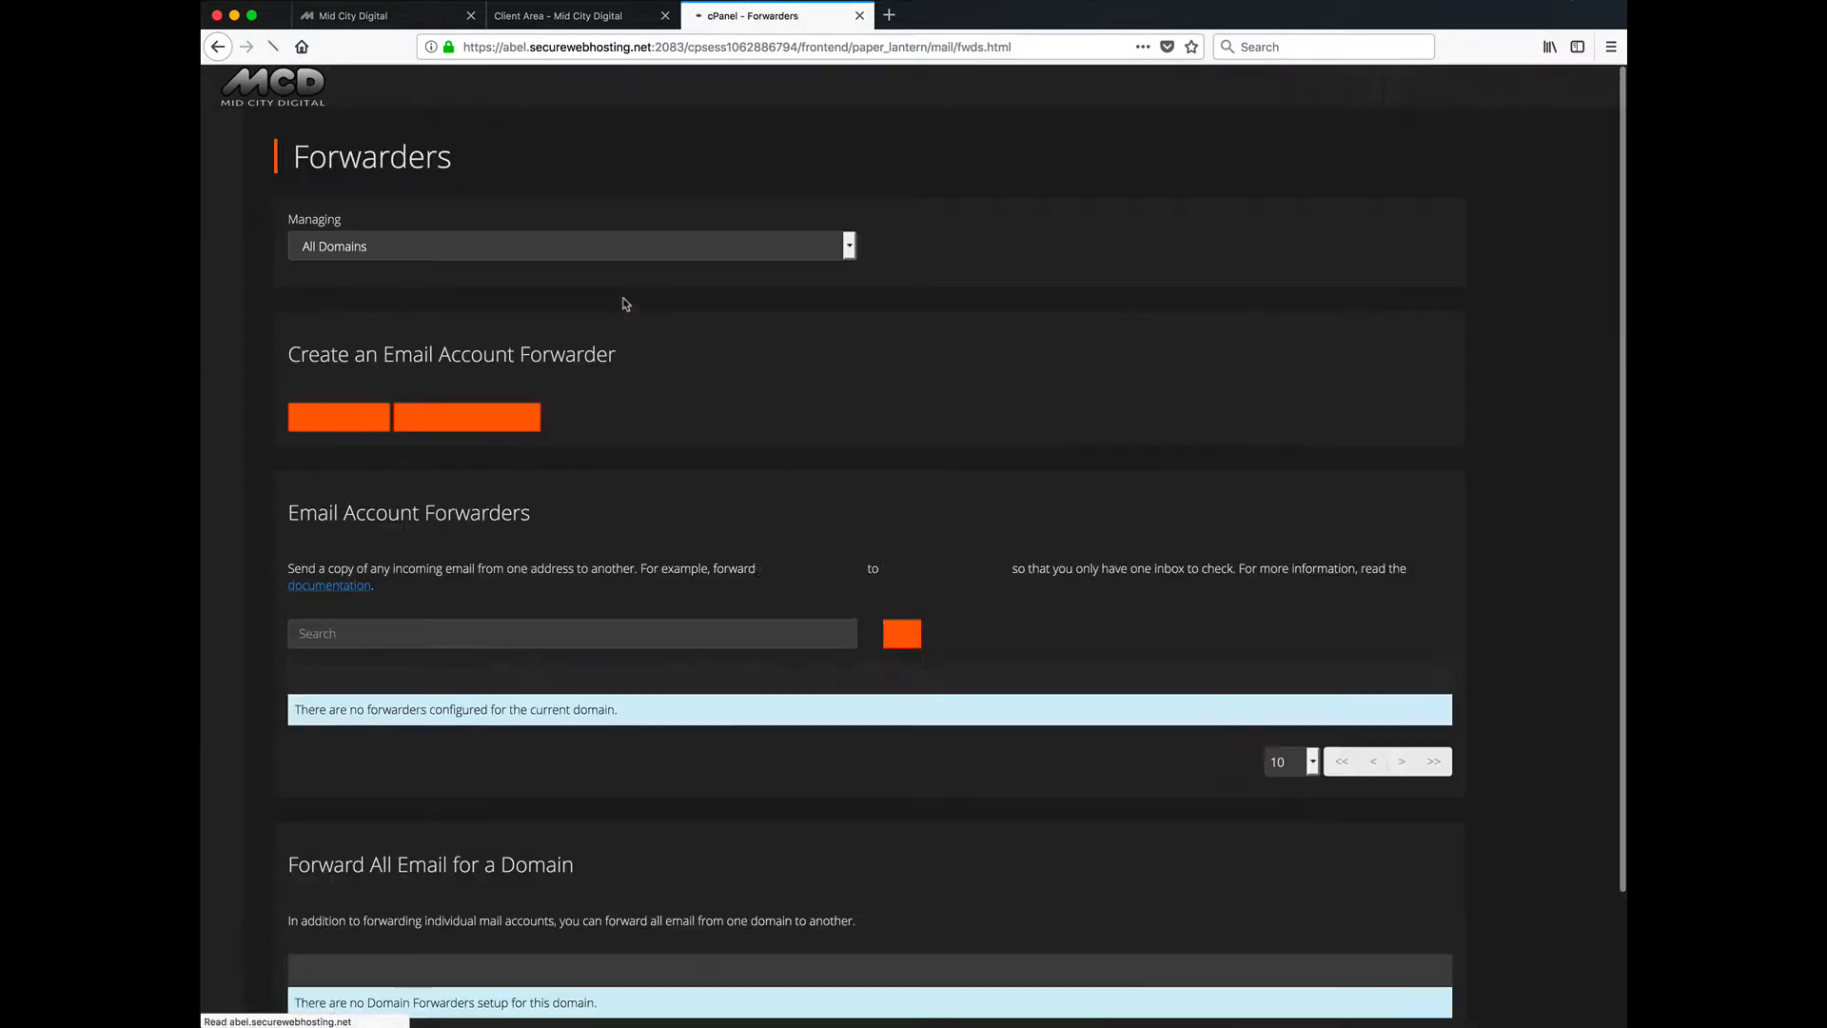
pyautogui.click(335, 419)
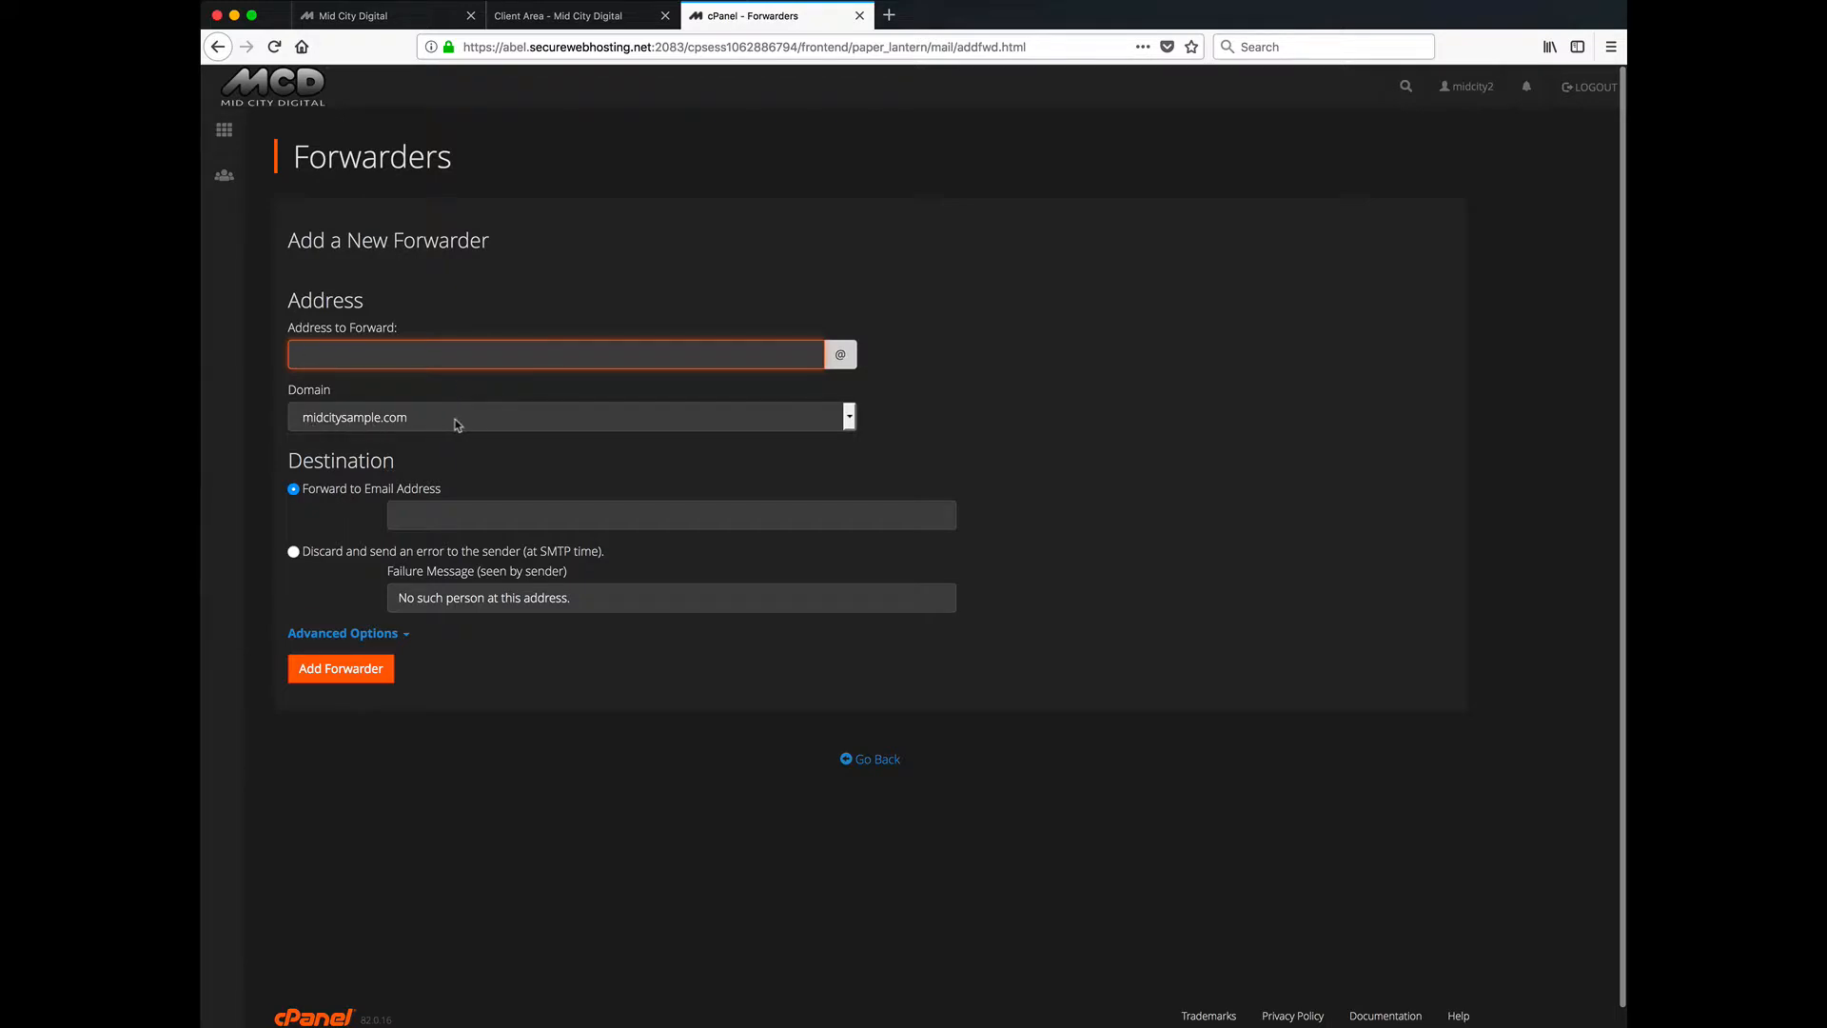
pyautogui.click(419, 515)
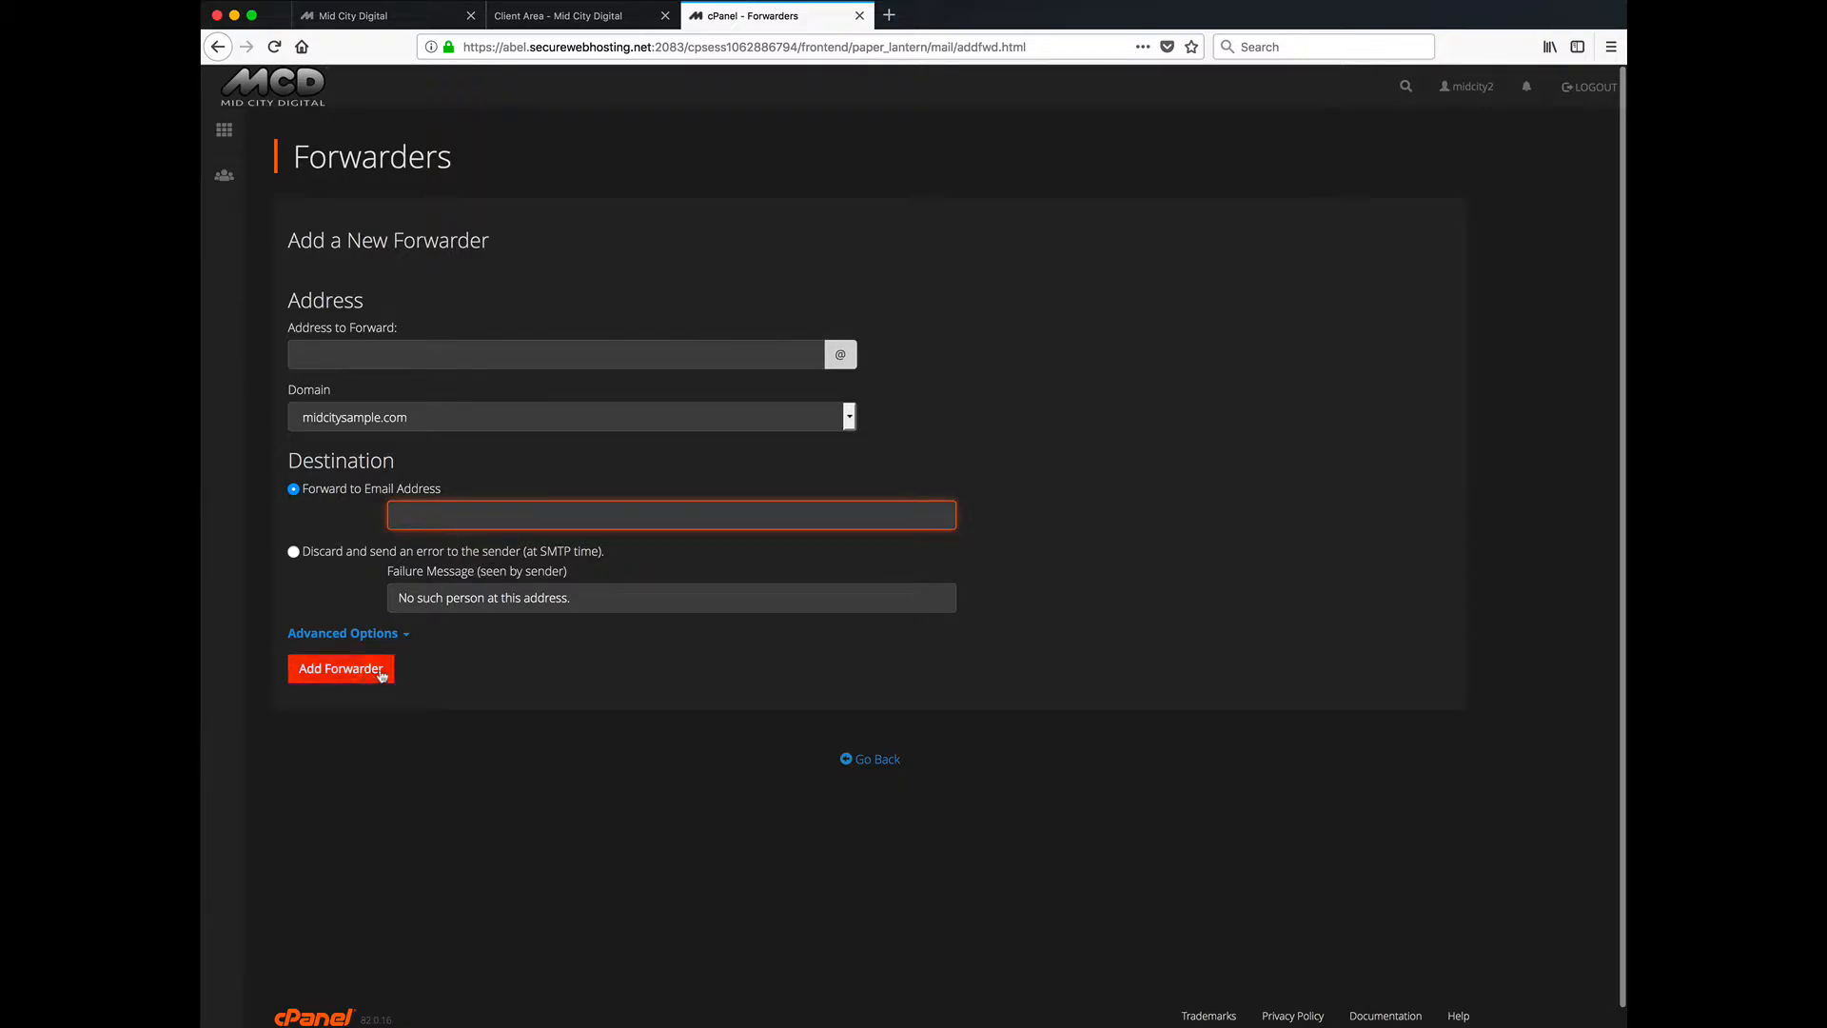
pyautogui.click(224, 131)
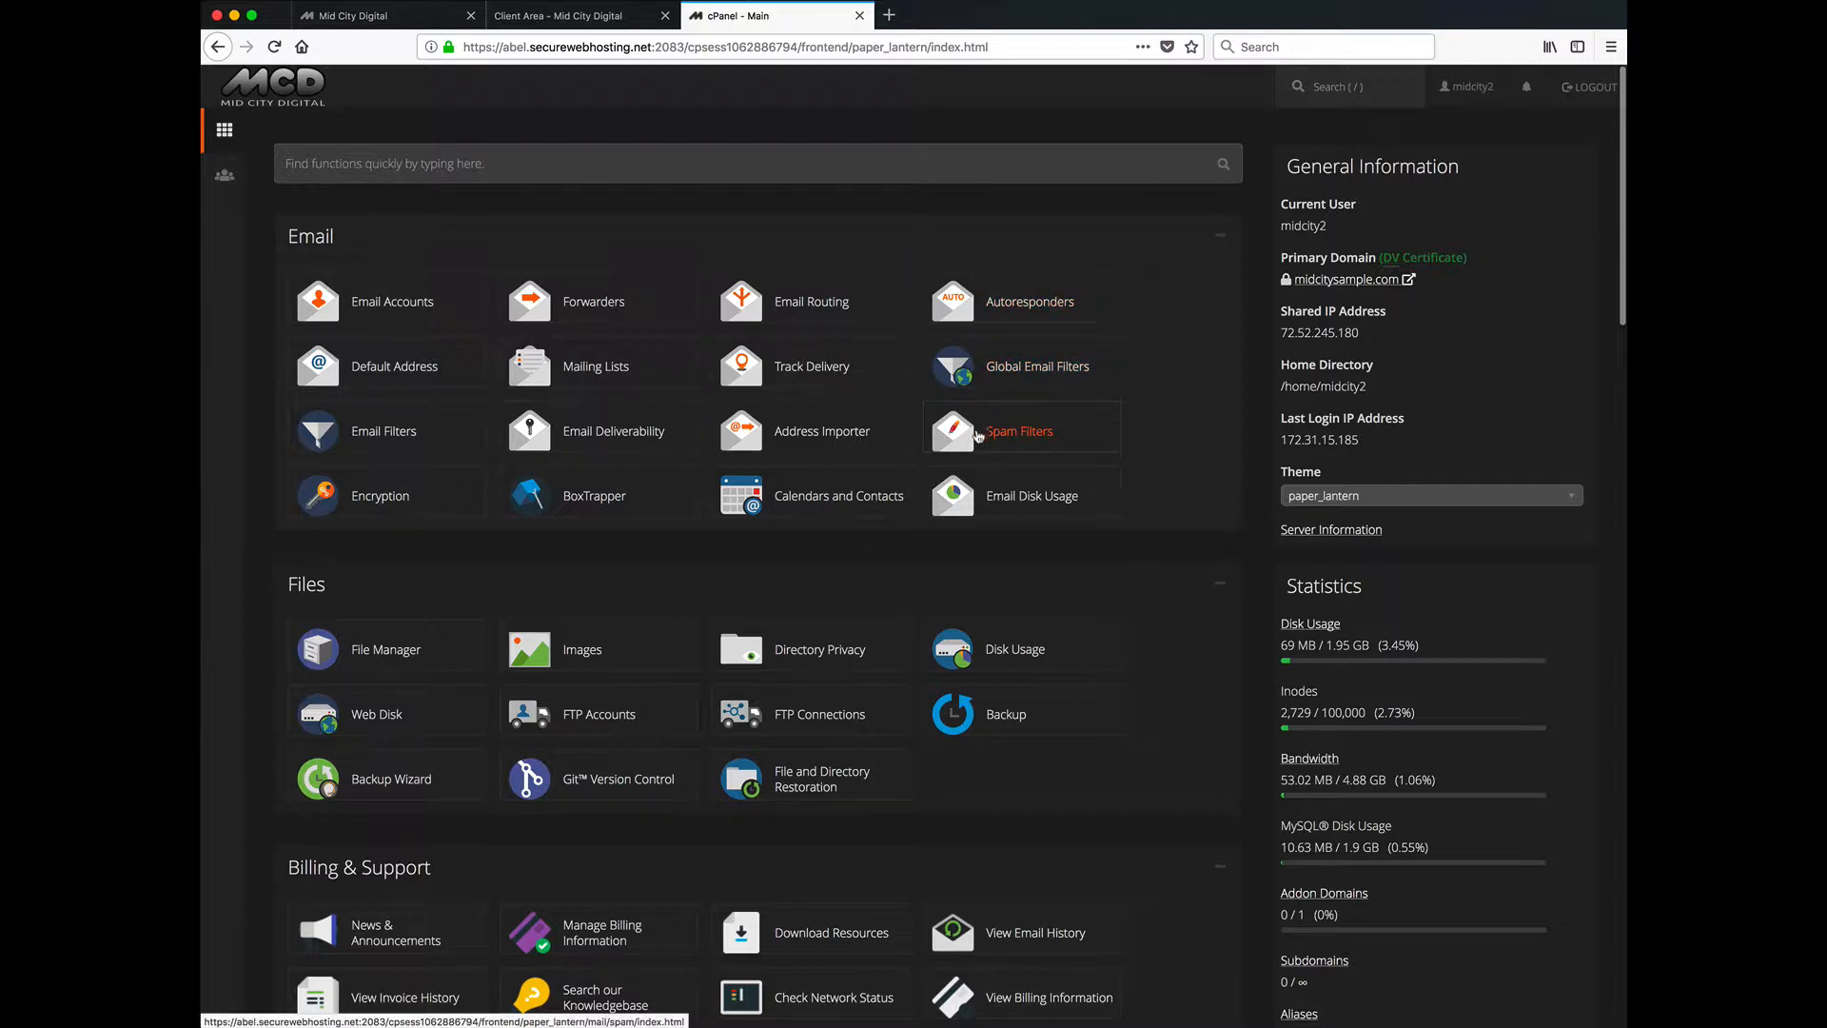
# Open Spam Filters and turn Process New Emails and Mark them as Spam off and back on.
pyautogui.click(1061, 436)
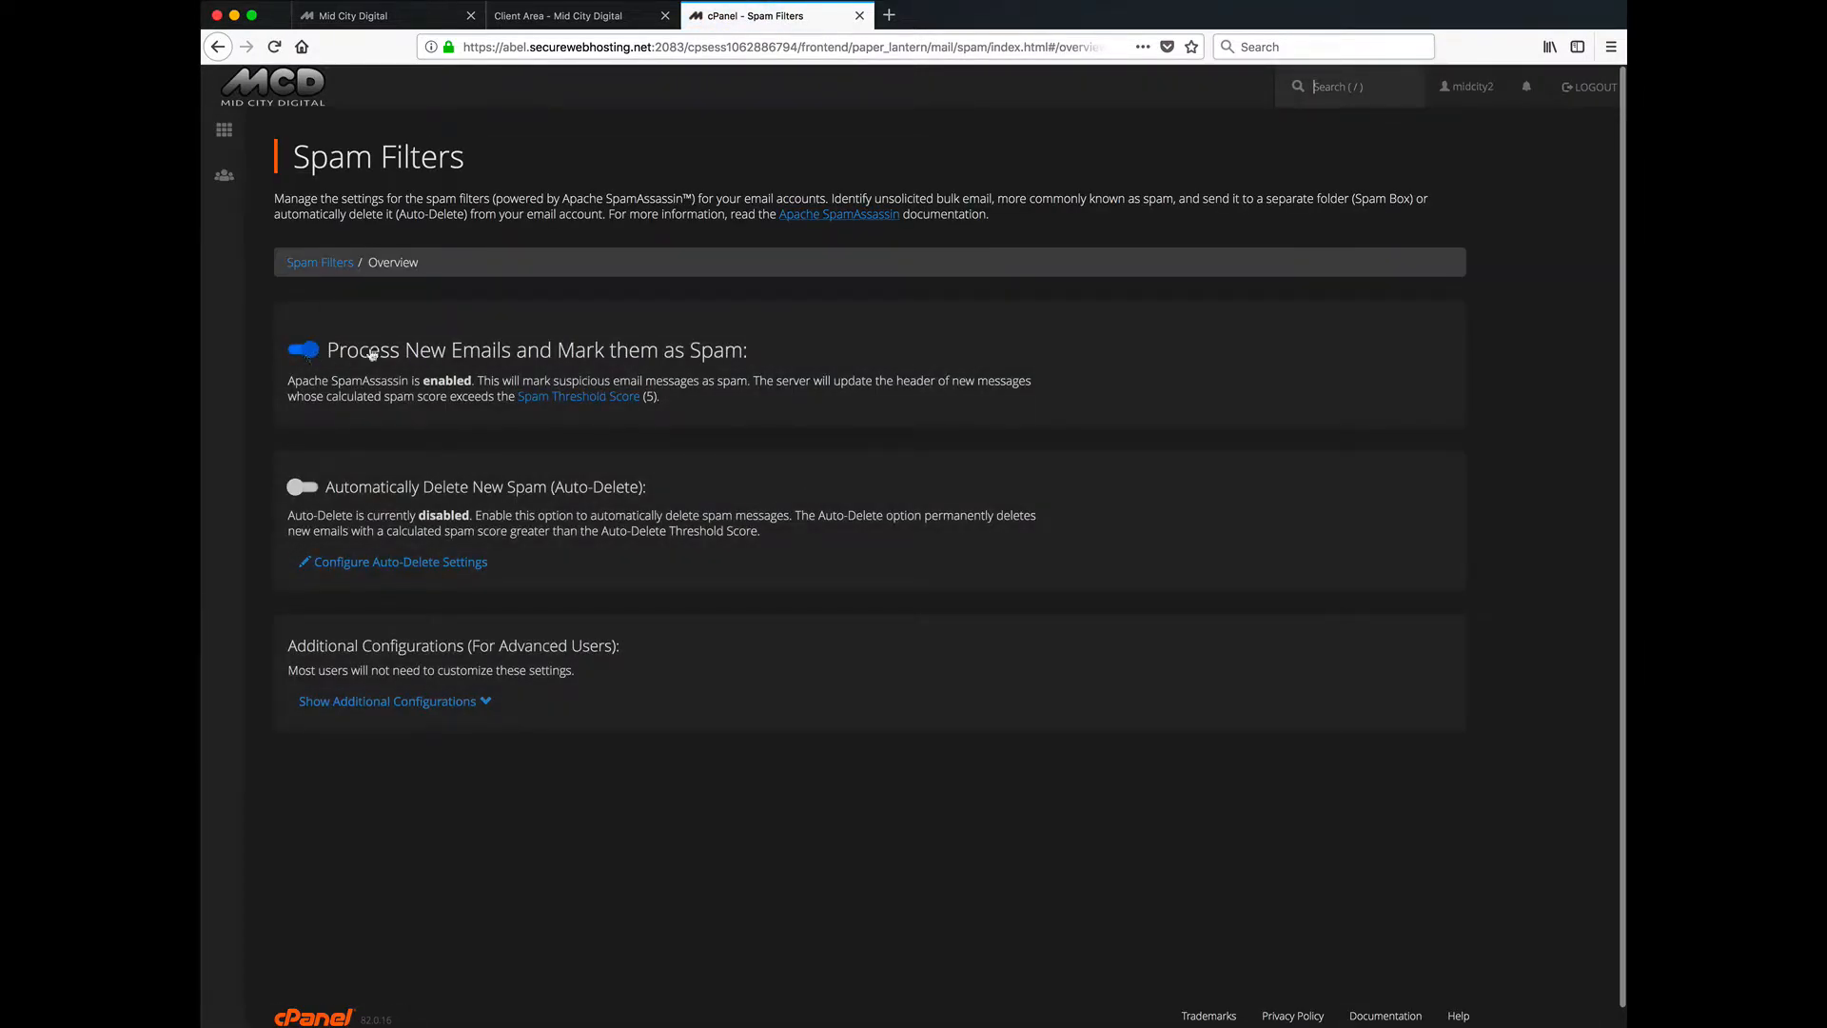
pyautogui.click(296, 356)
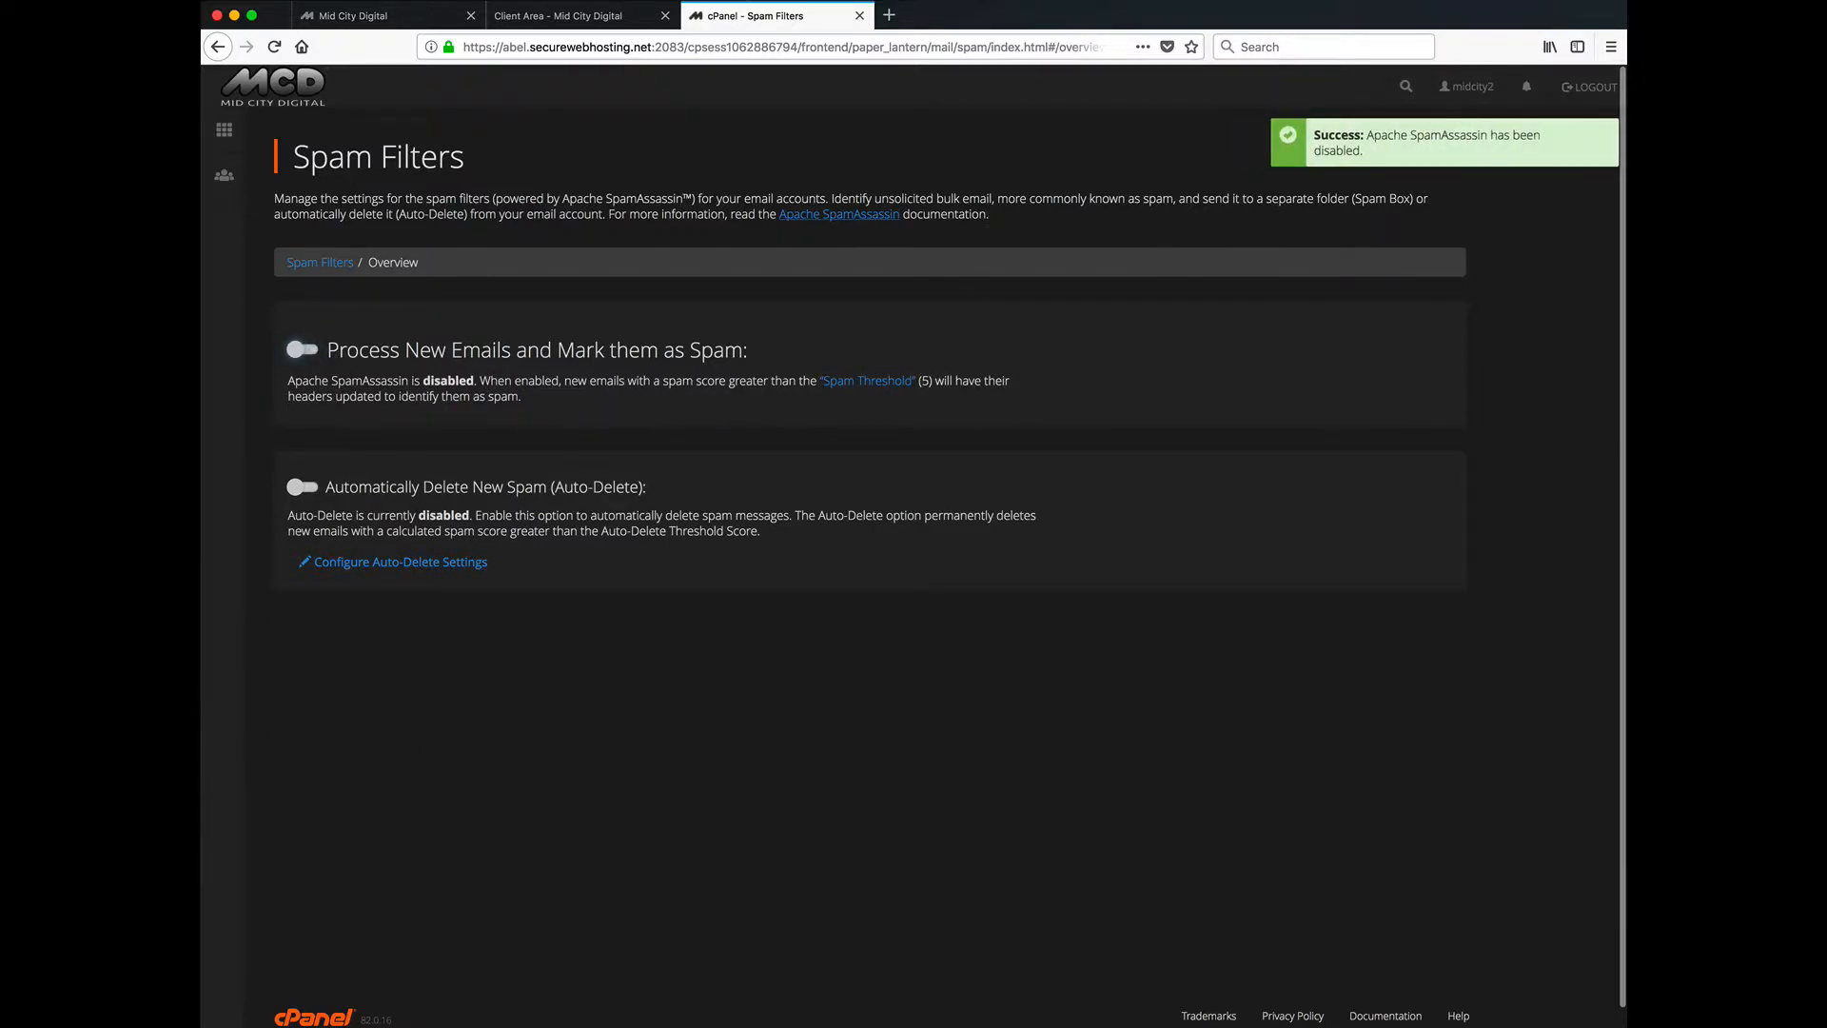
pyautogui.click(312, 355)
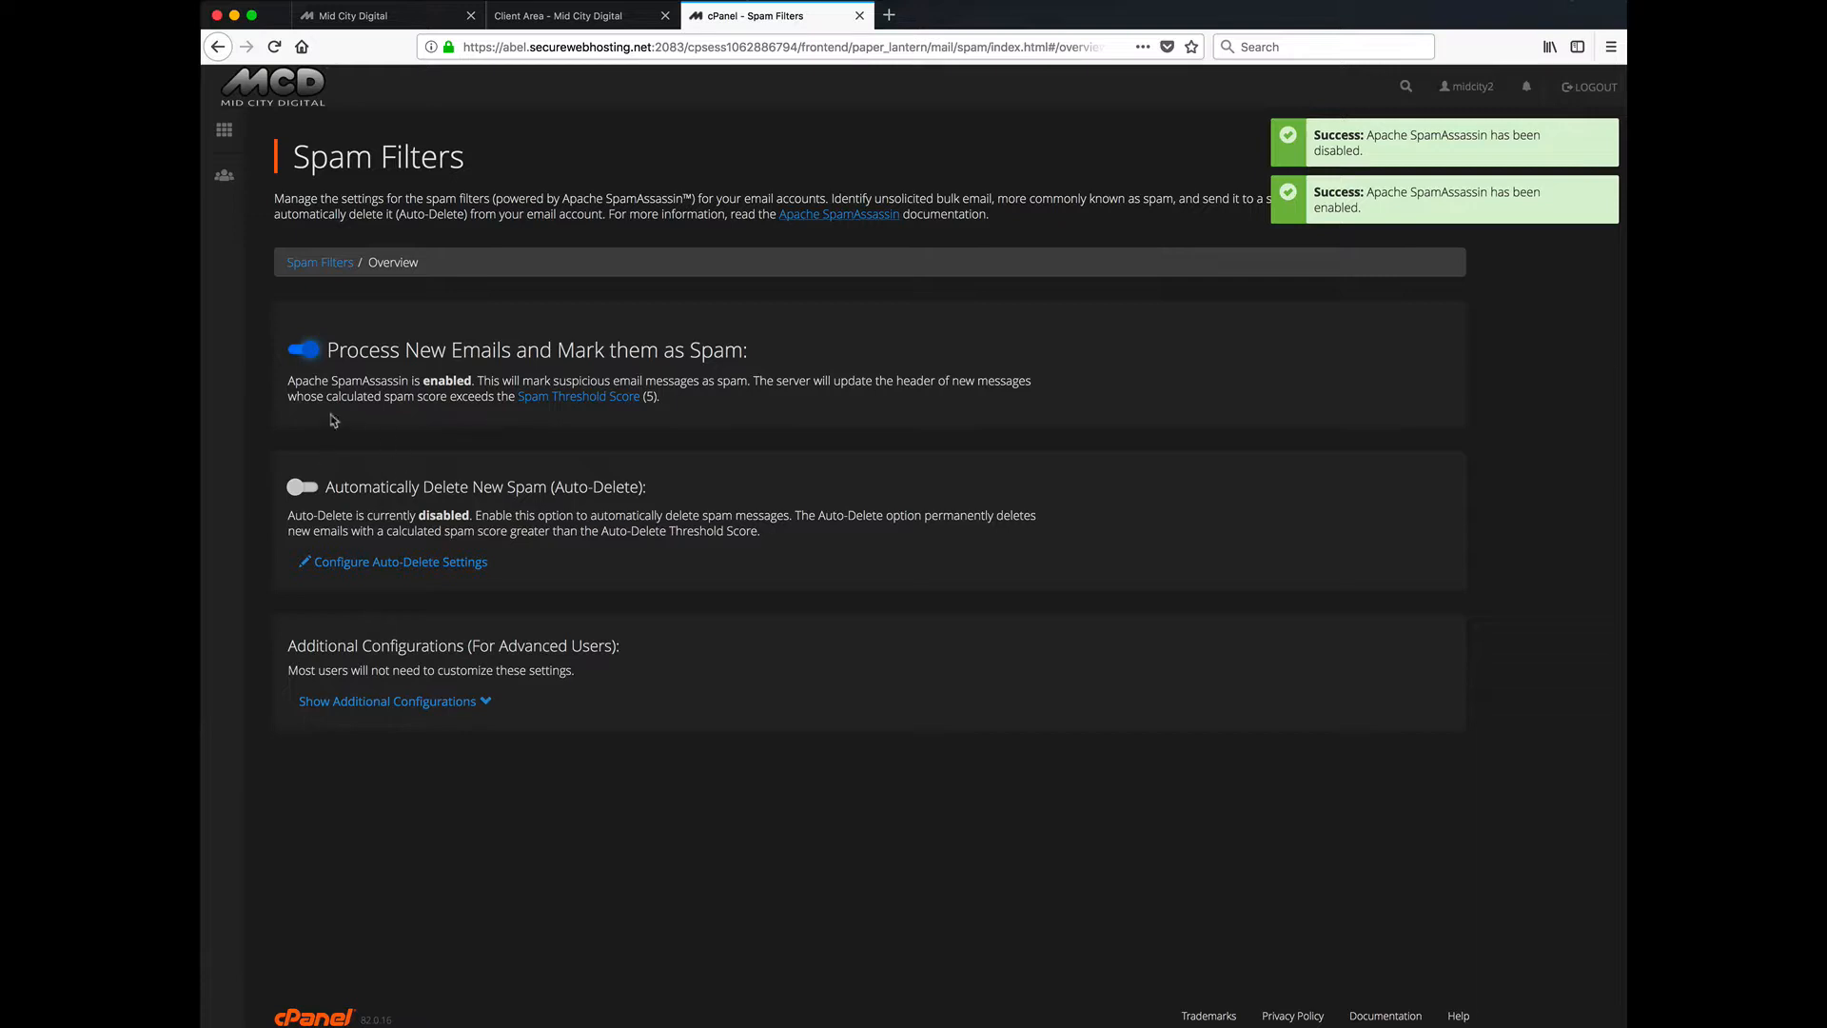
# Show the additional spam filter configurations and review the whitelist, blacklist and calculated spam score settings.
pyautogui.click(457, 702)
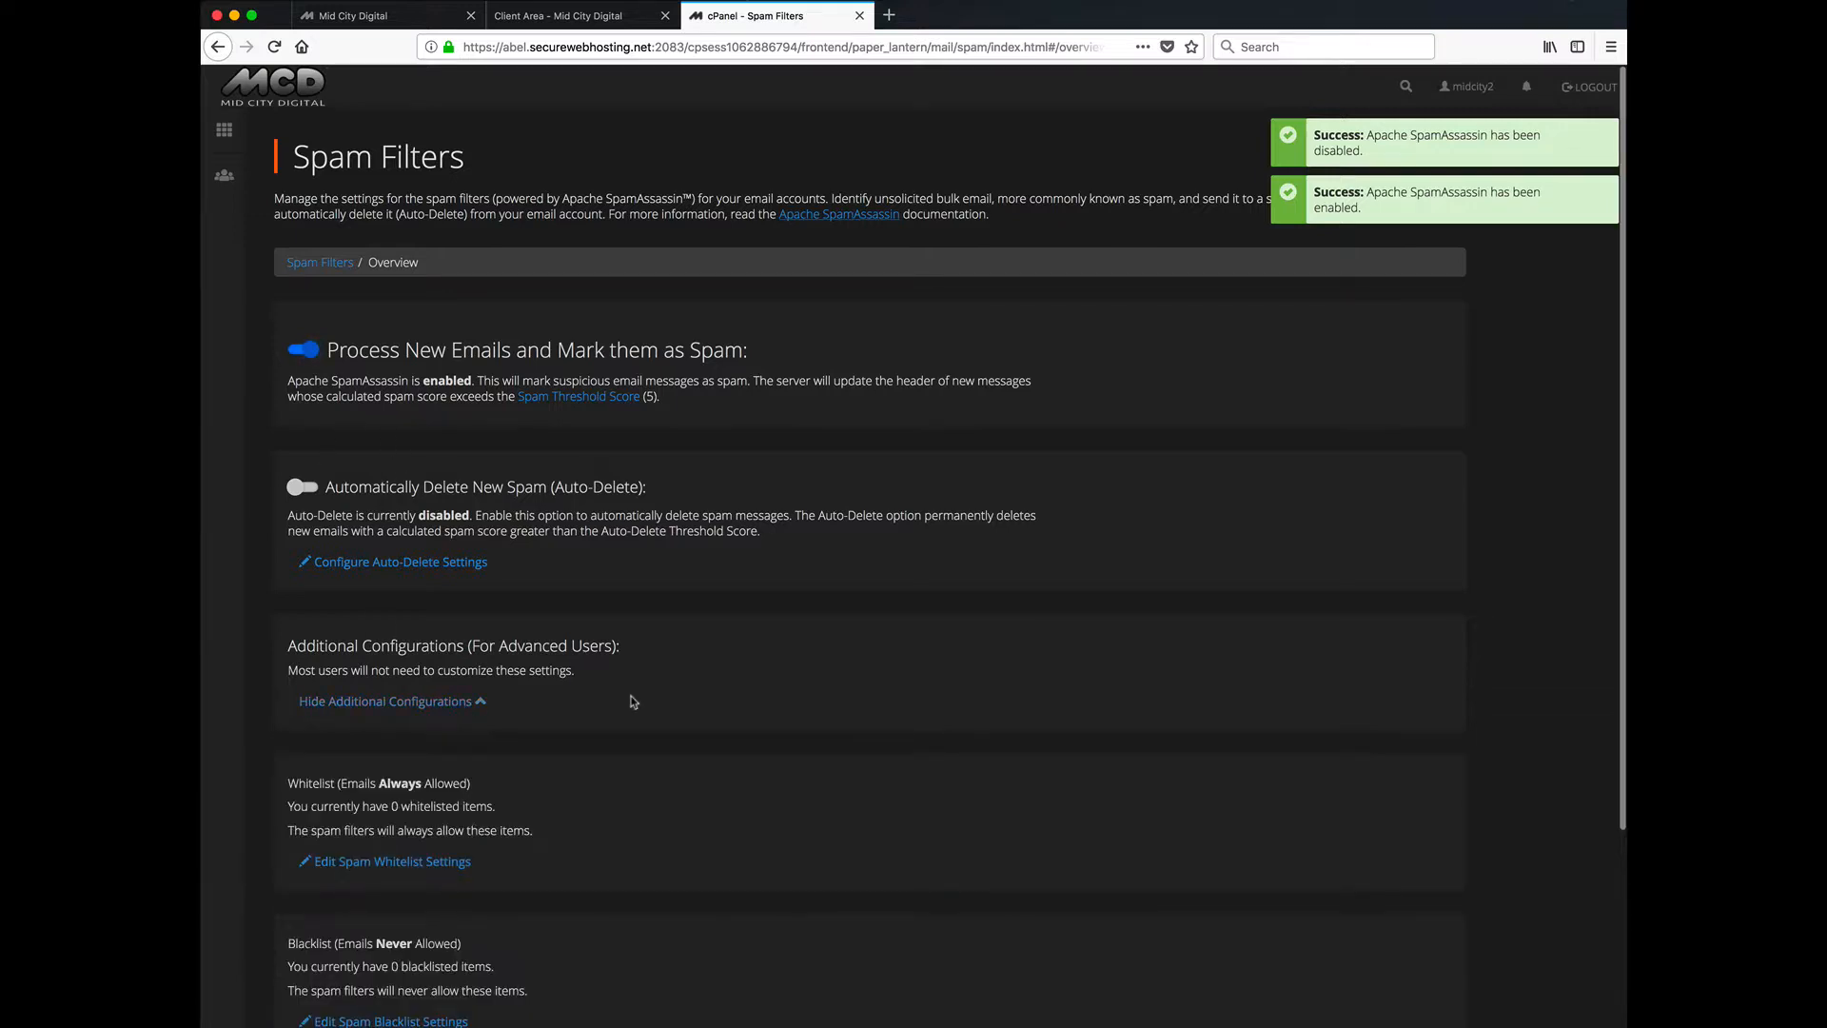
pyautogui.scroll(-5, 634, 701)
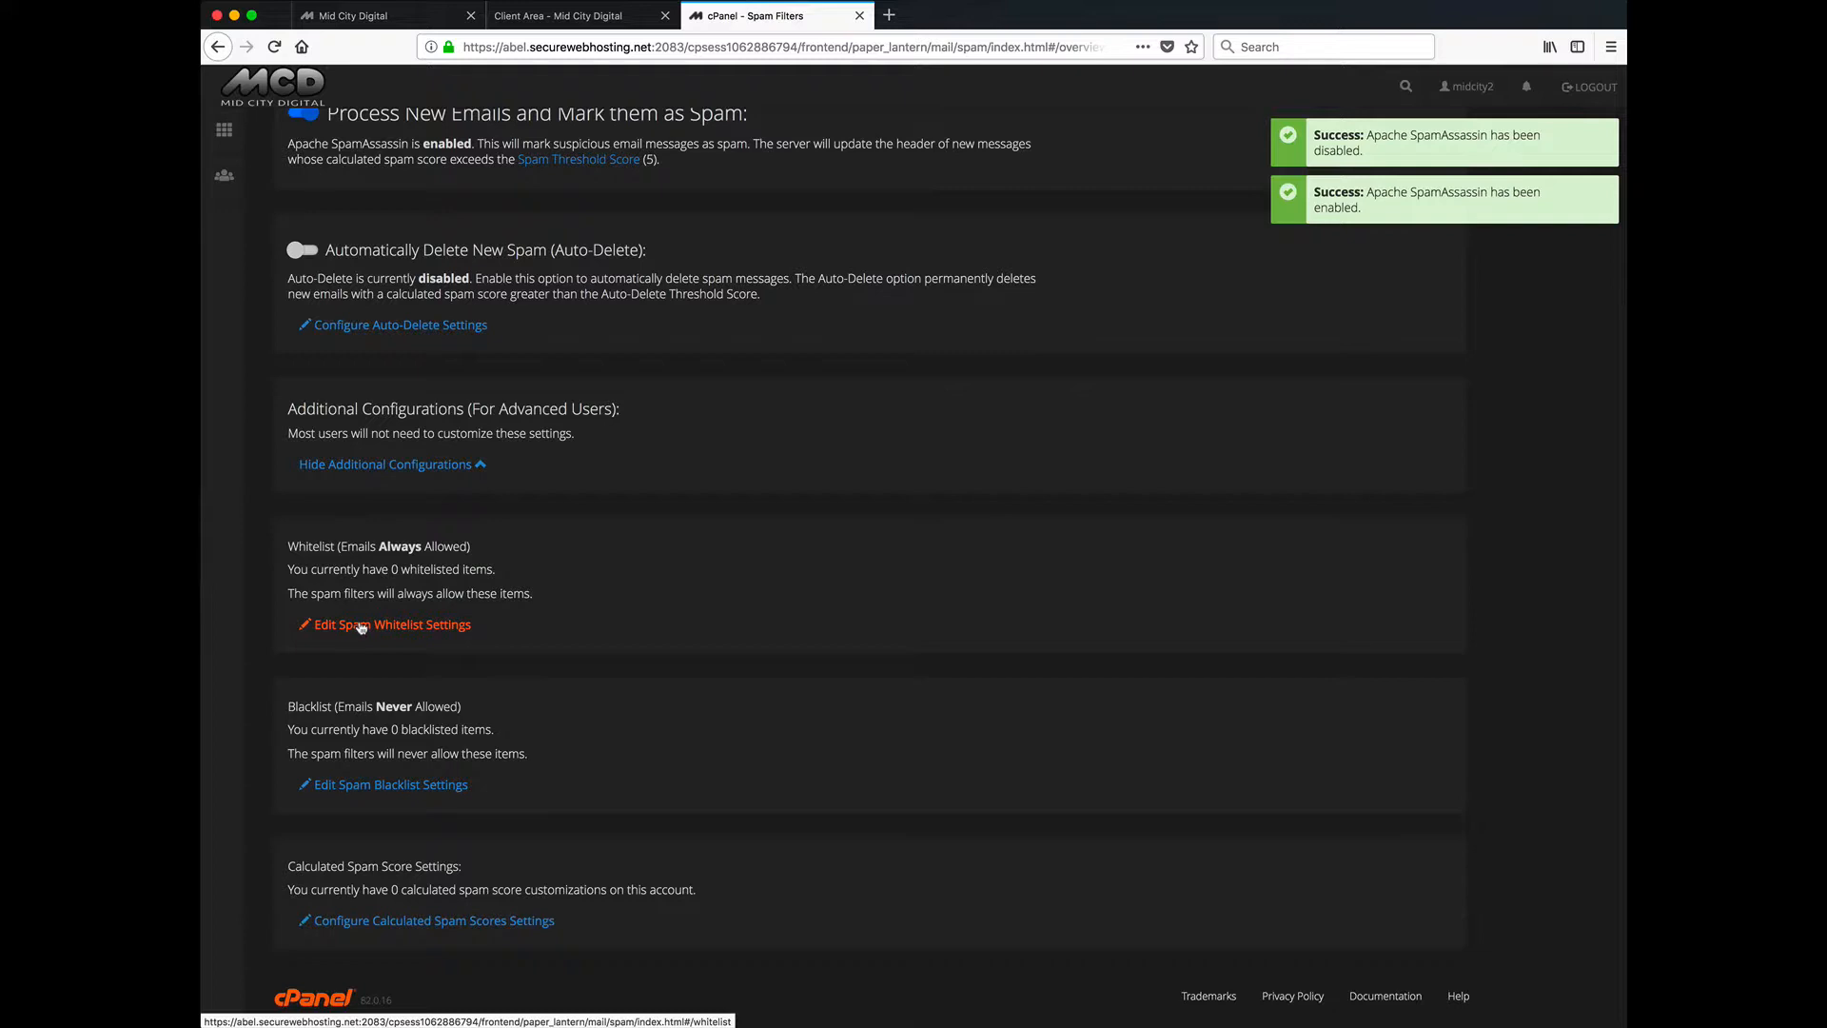
pyautogui.scroll(3, 579, 590)
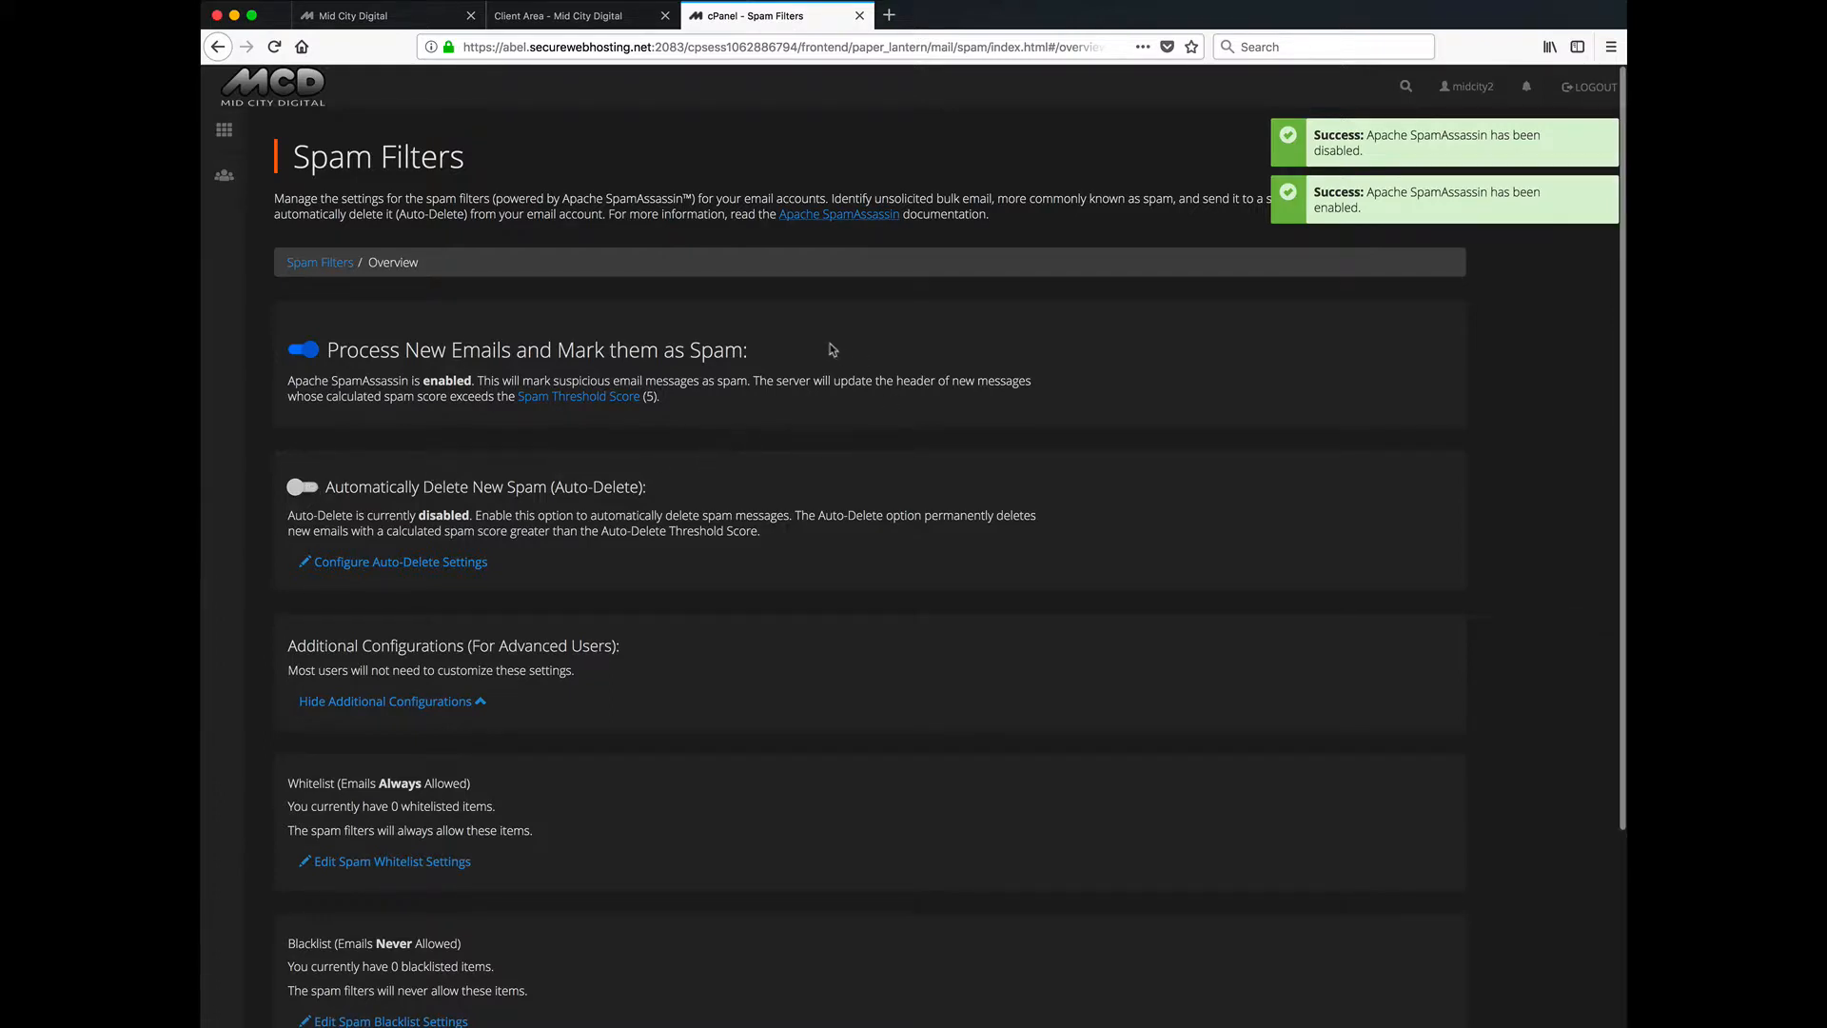
# Open File Manager from the cPanel main page and expand the public_html folder in the directory tree.
pyautogui.click(225, 132)
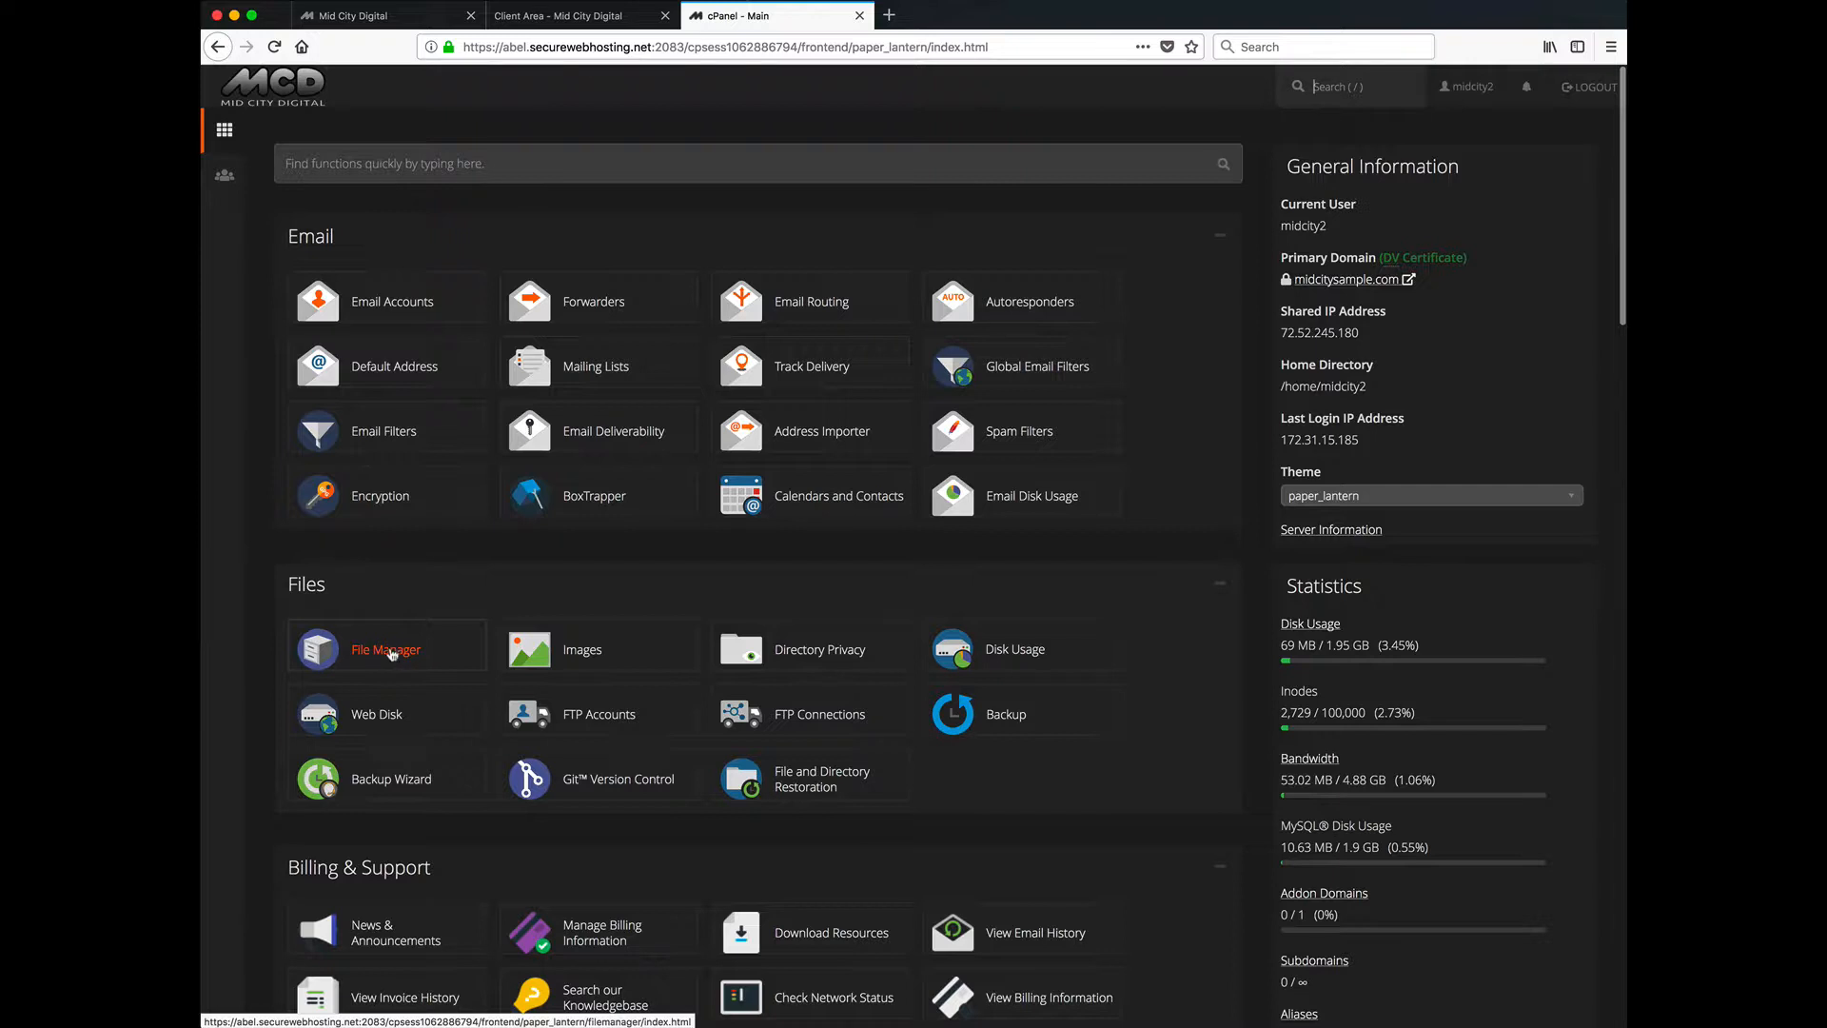
pyautogui.click(391, 652)
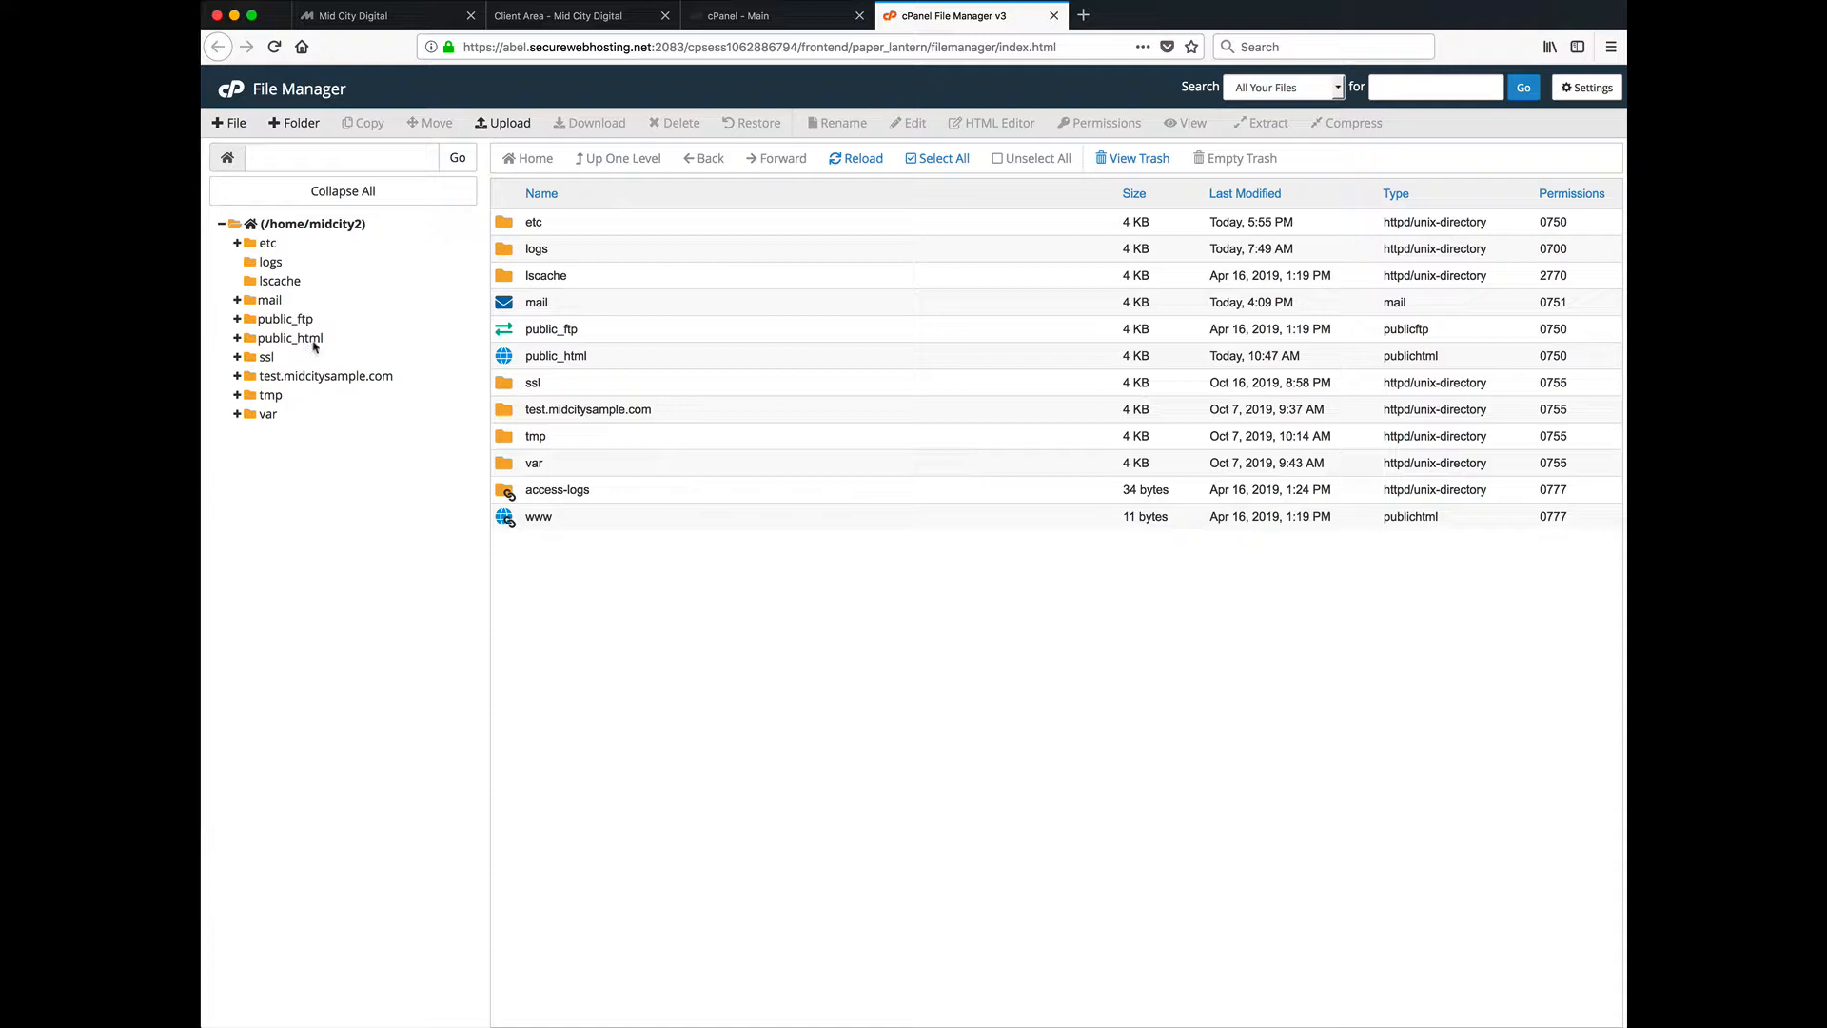
pyautogui.click(253, 342)
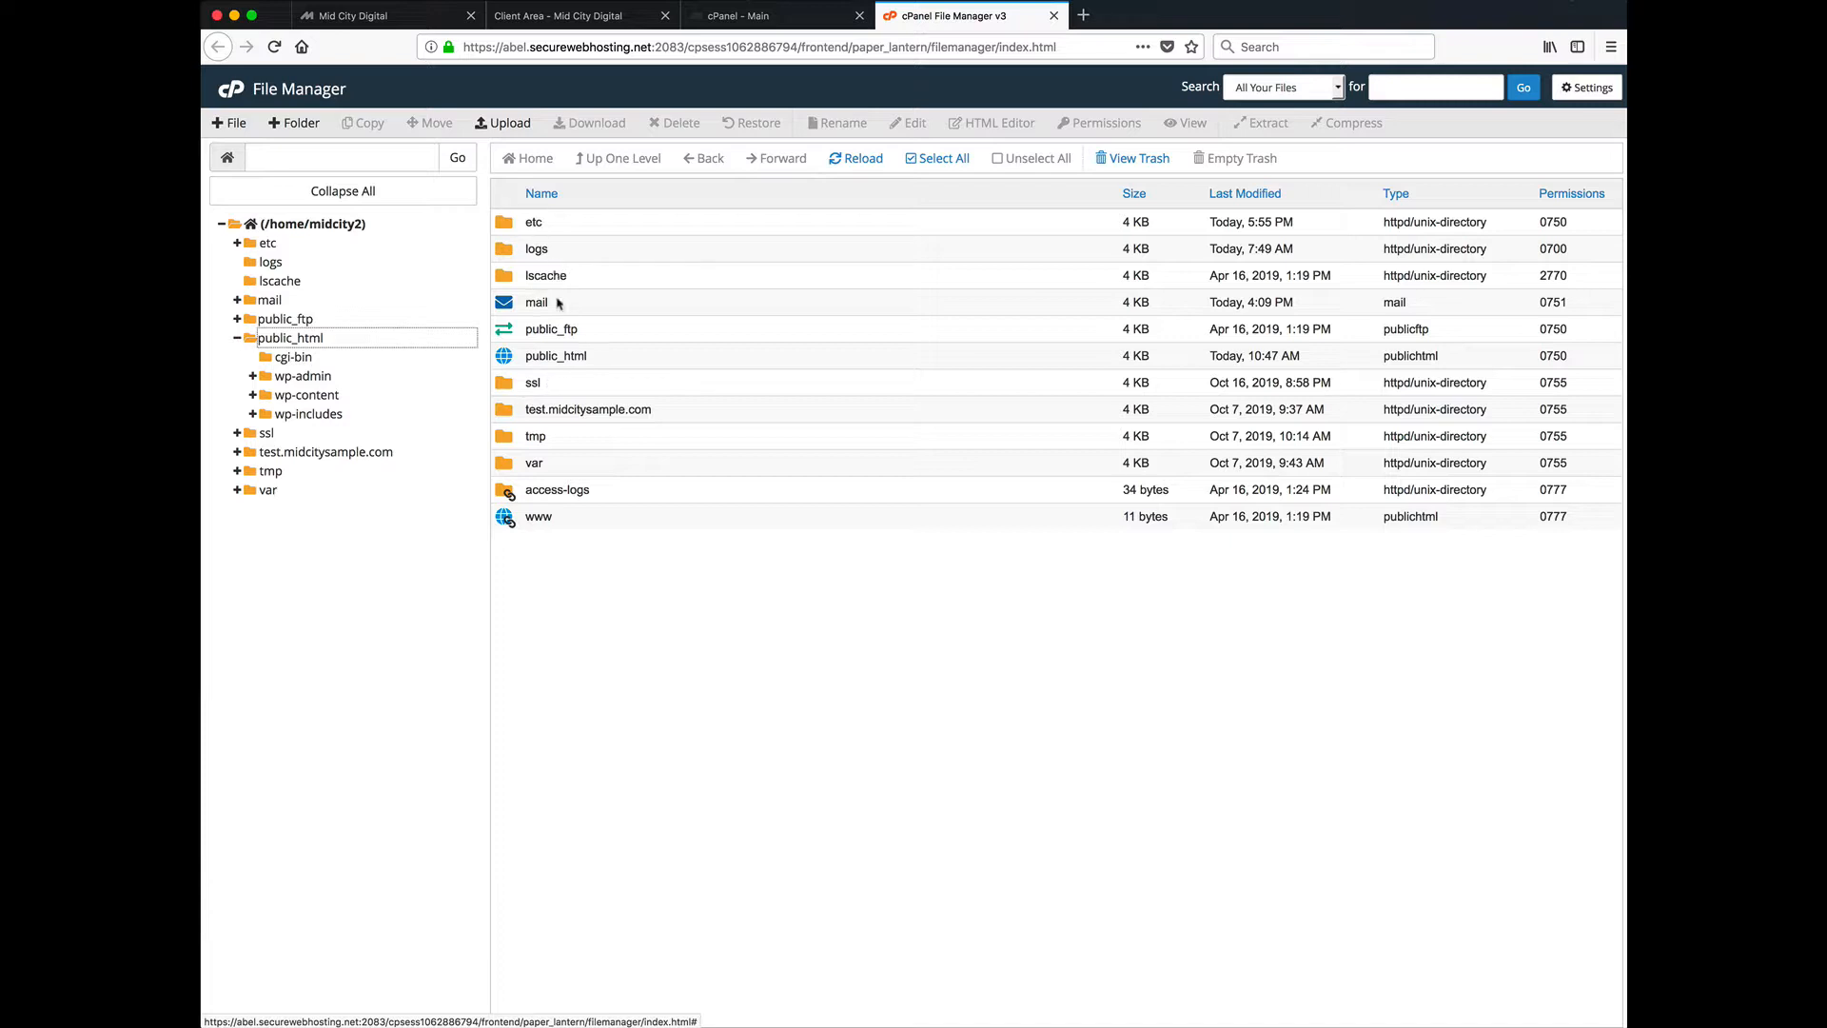
# View the public_html contents, collapse its tree branch, and reopen the folder from the home directory listing.
pyautogui.click(315, 340)
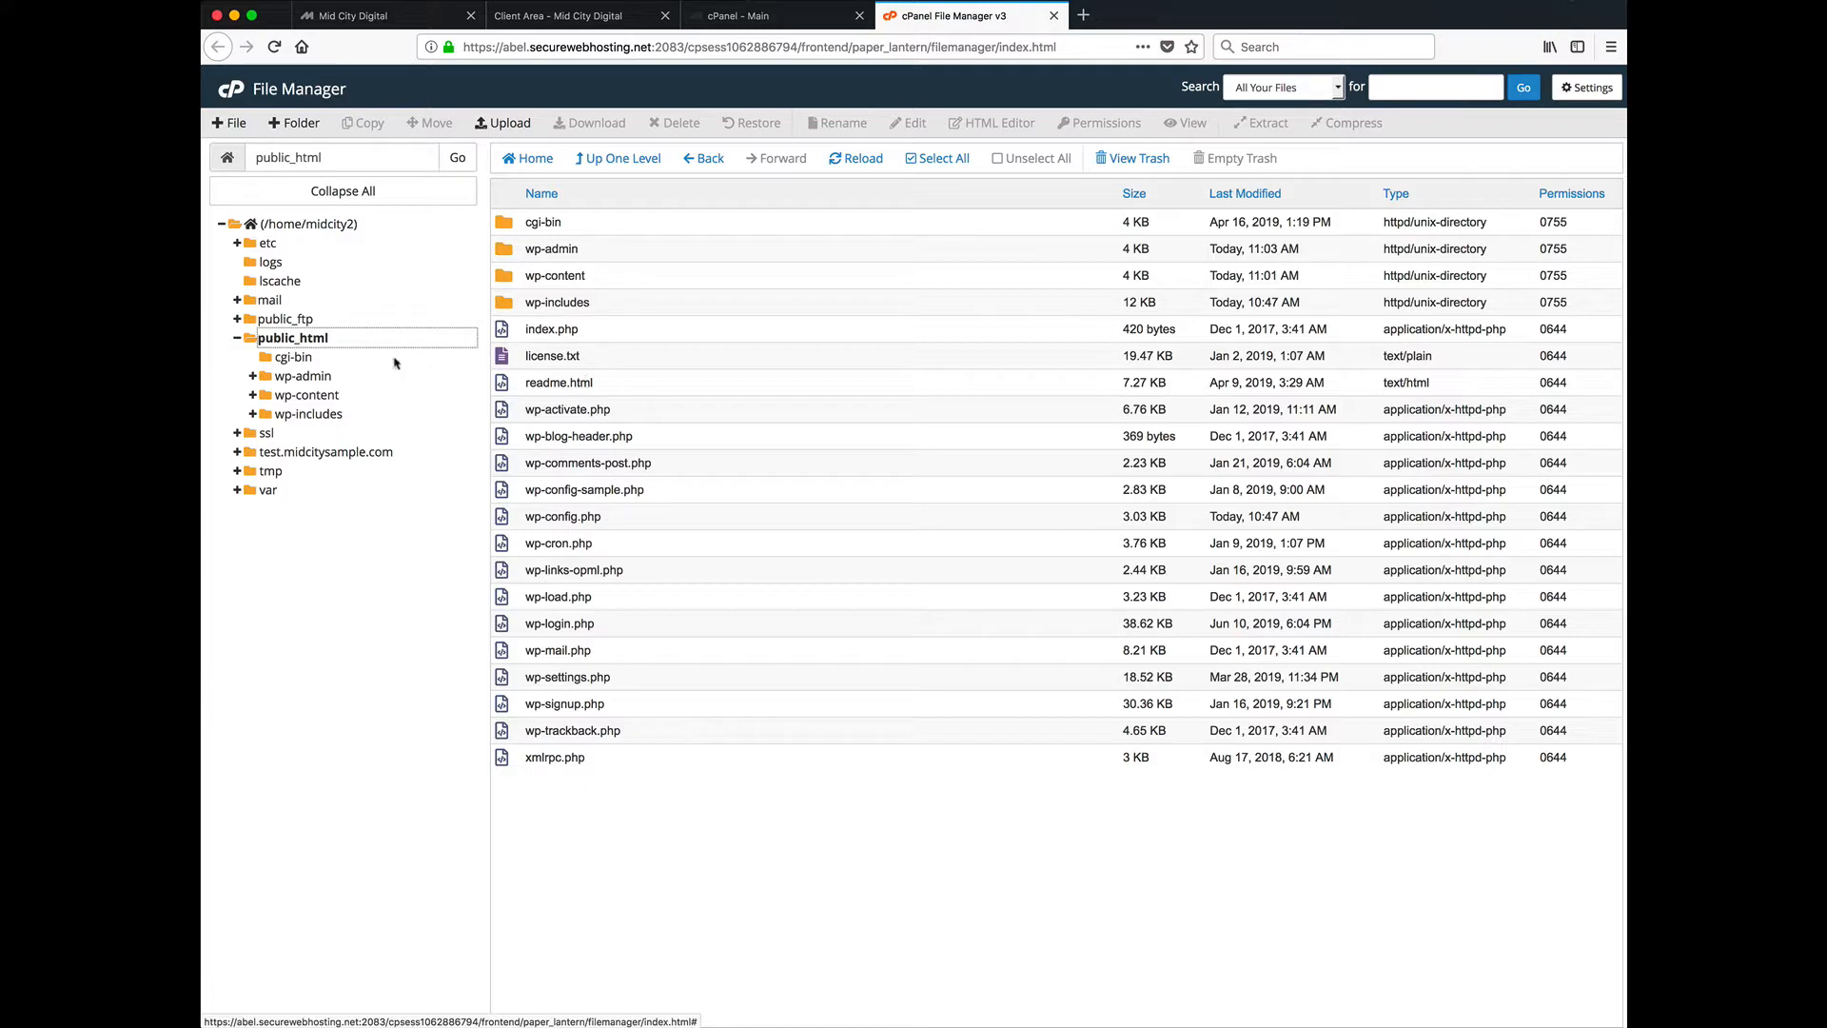
pyautogui.click(237, 338)
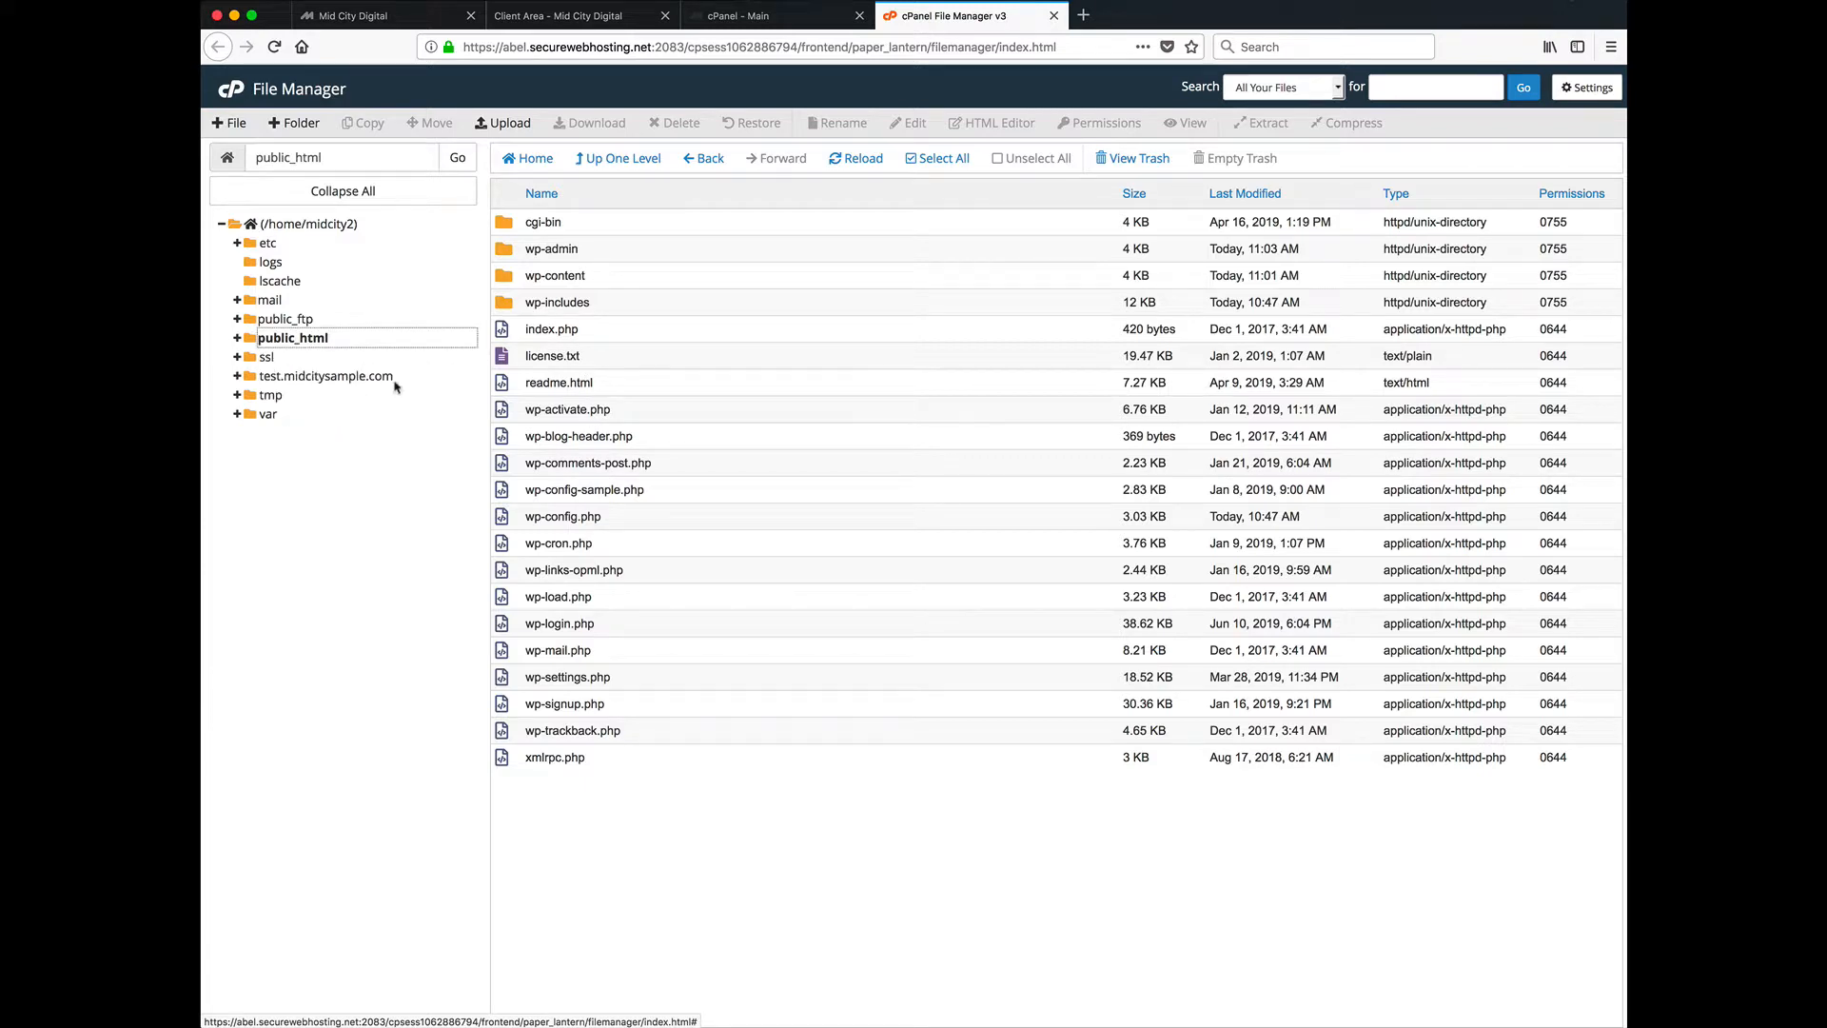
pyautogui.click(225, 162)
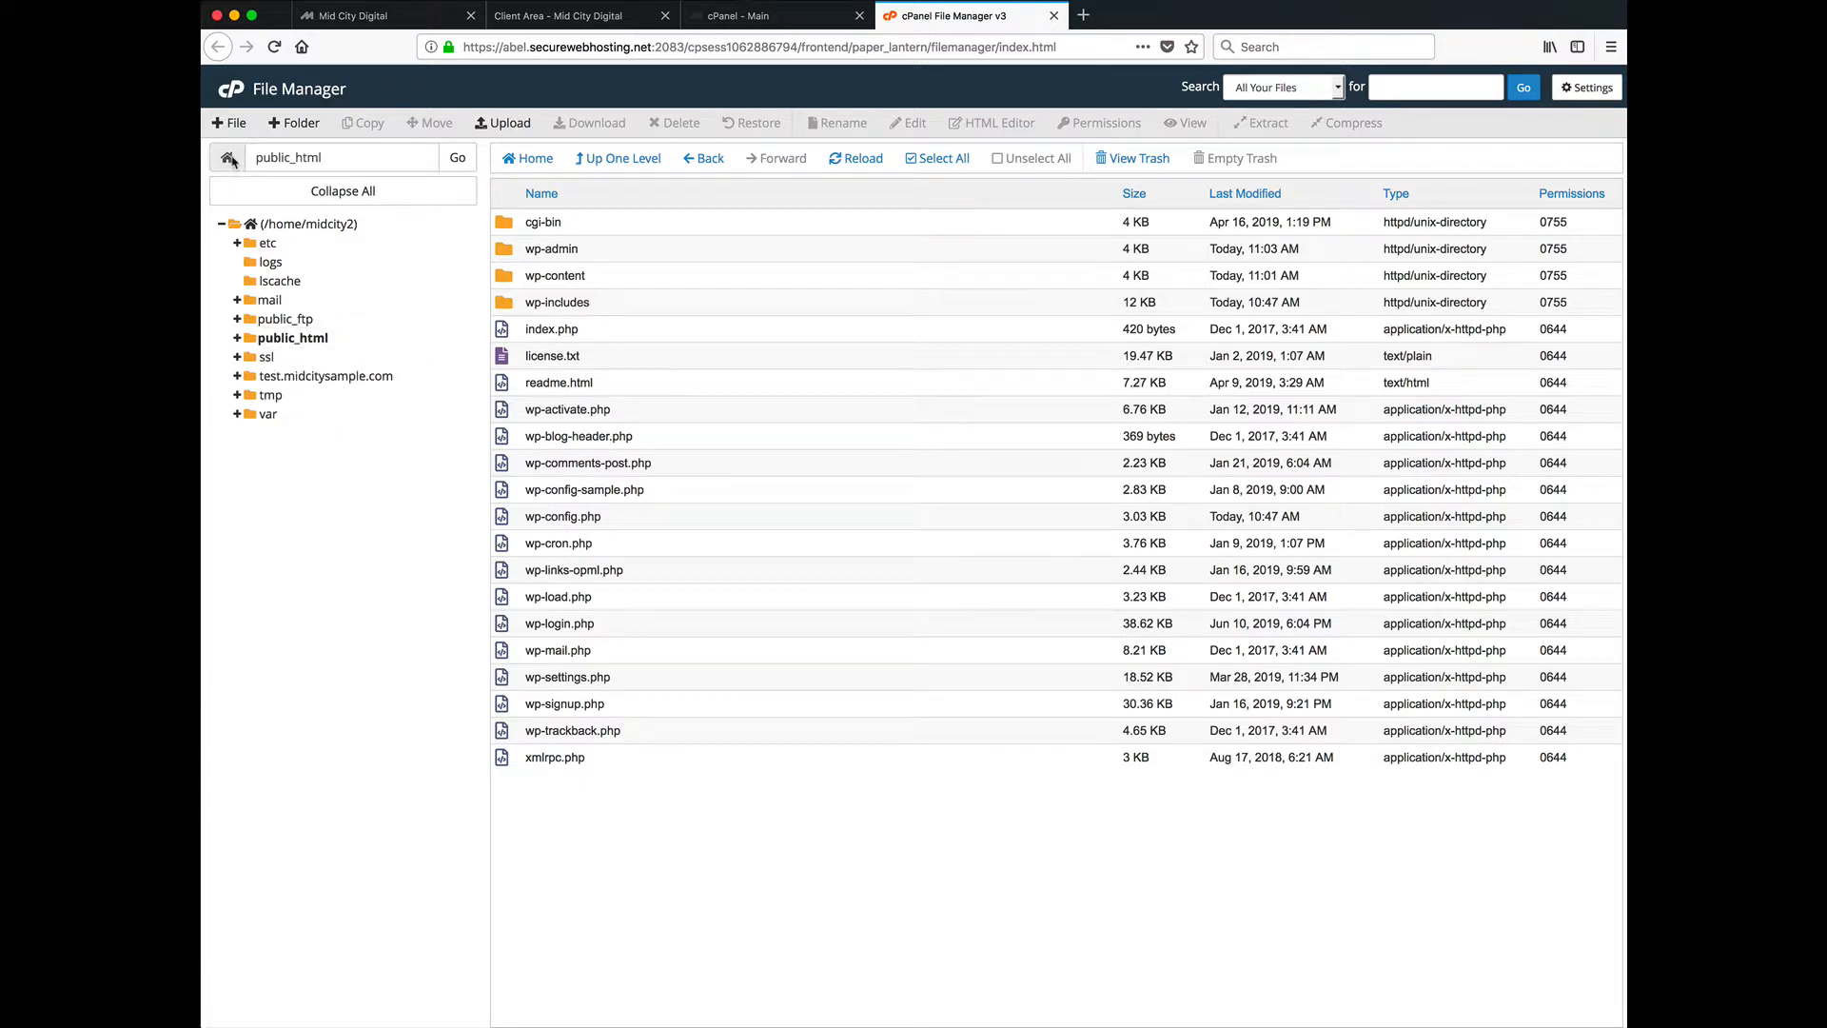
pyautogui.click(294, 228)
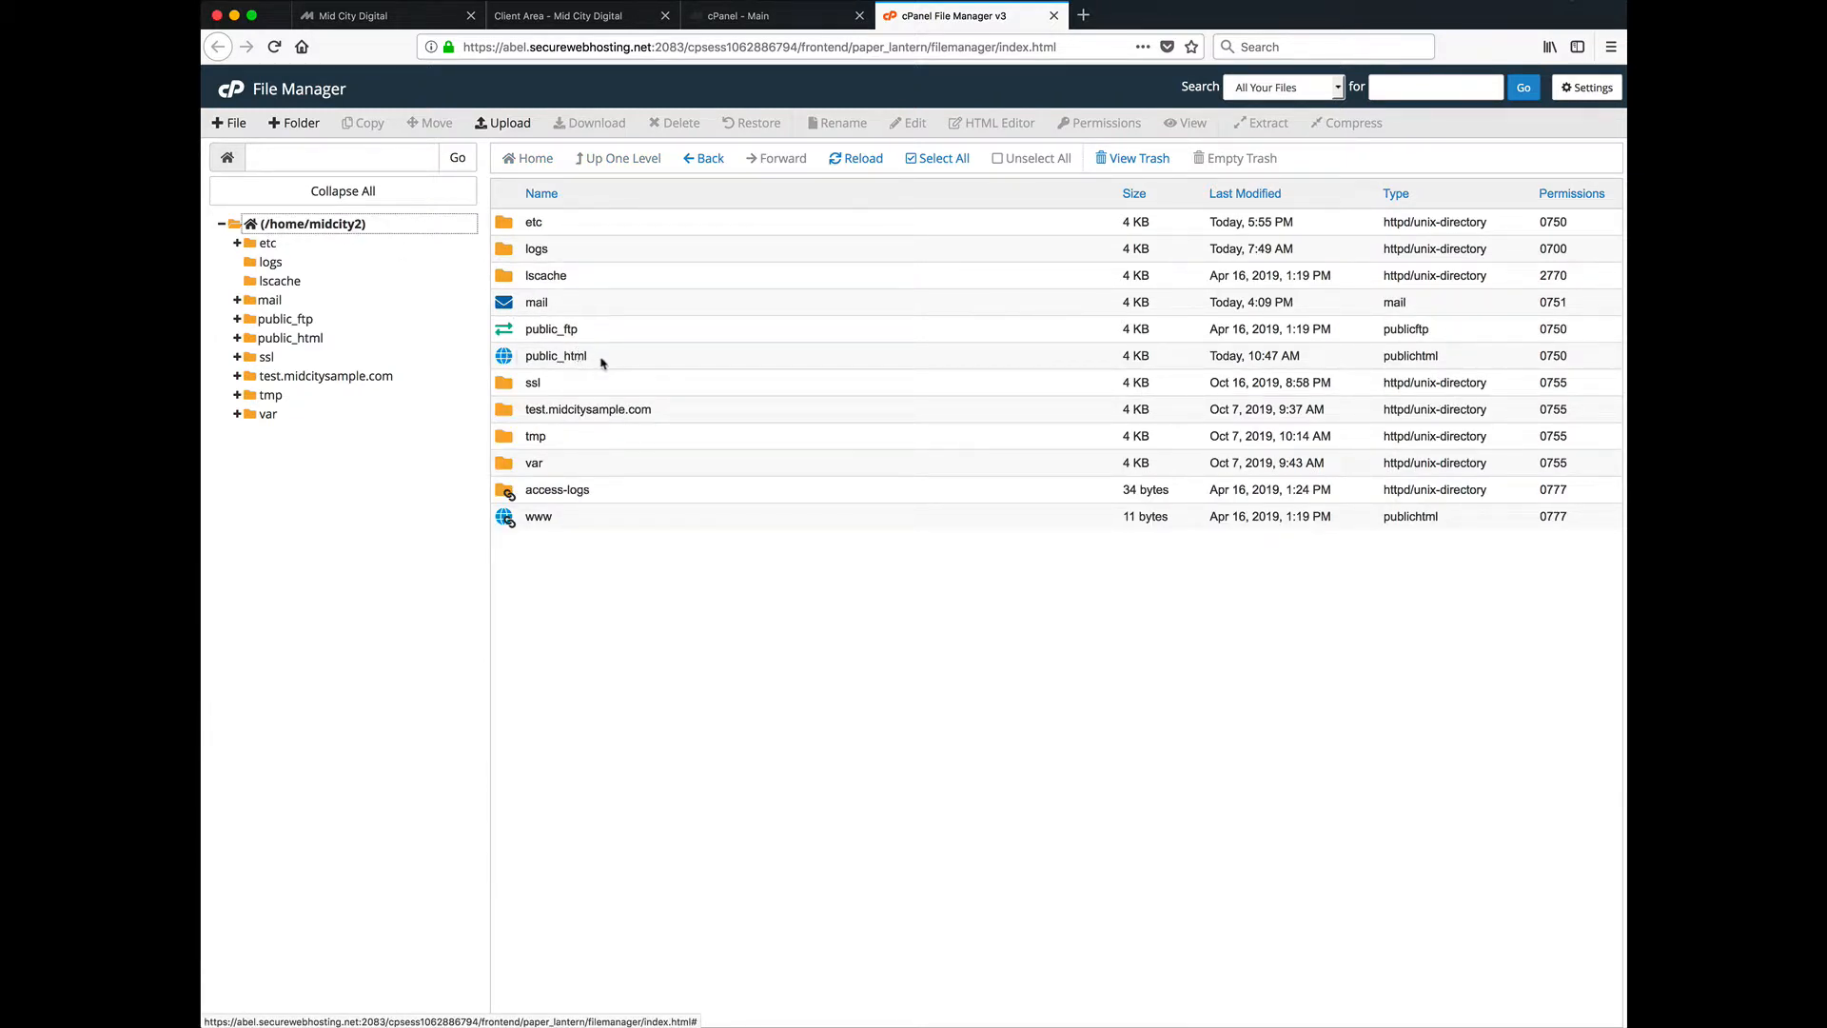
pyautogui.doubleClick(601, 360)
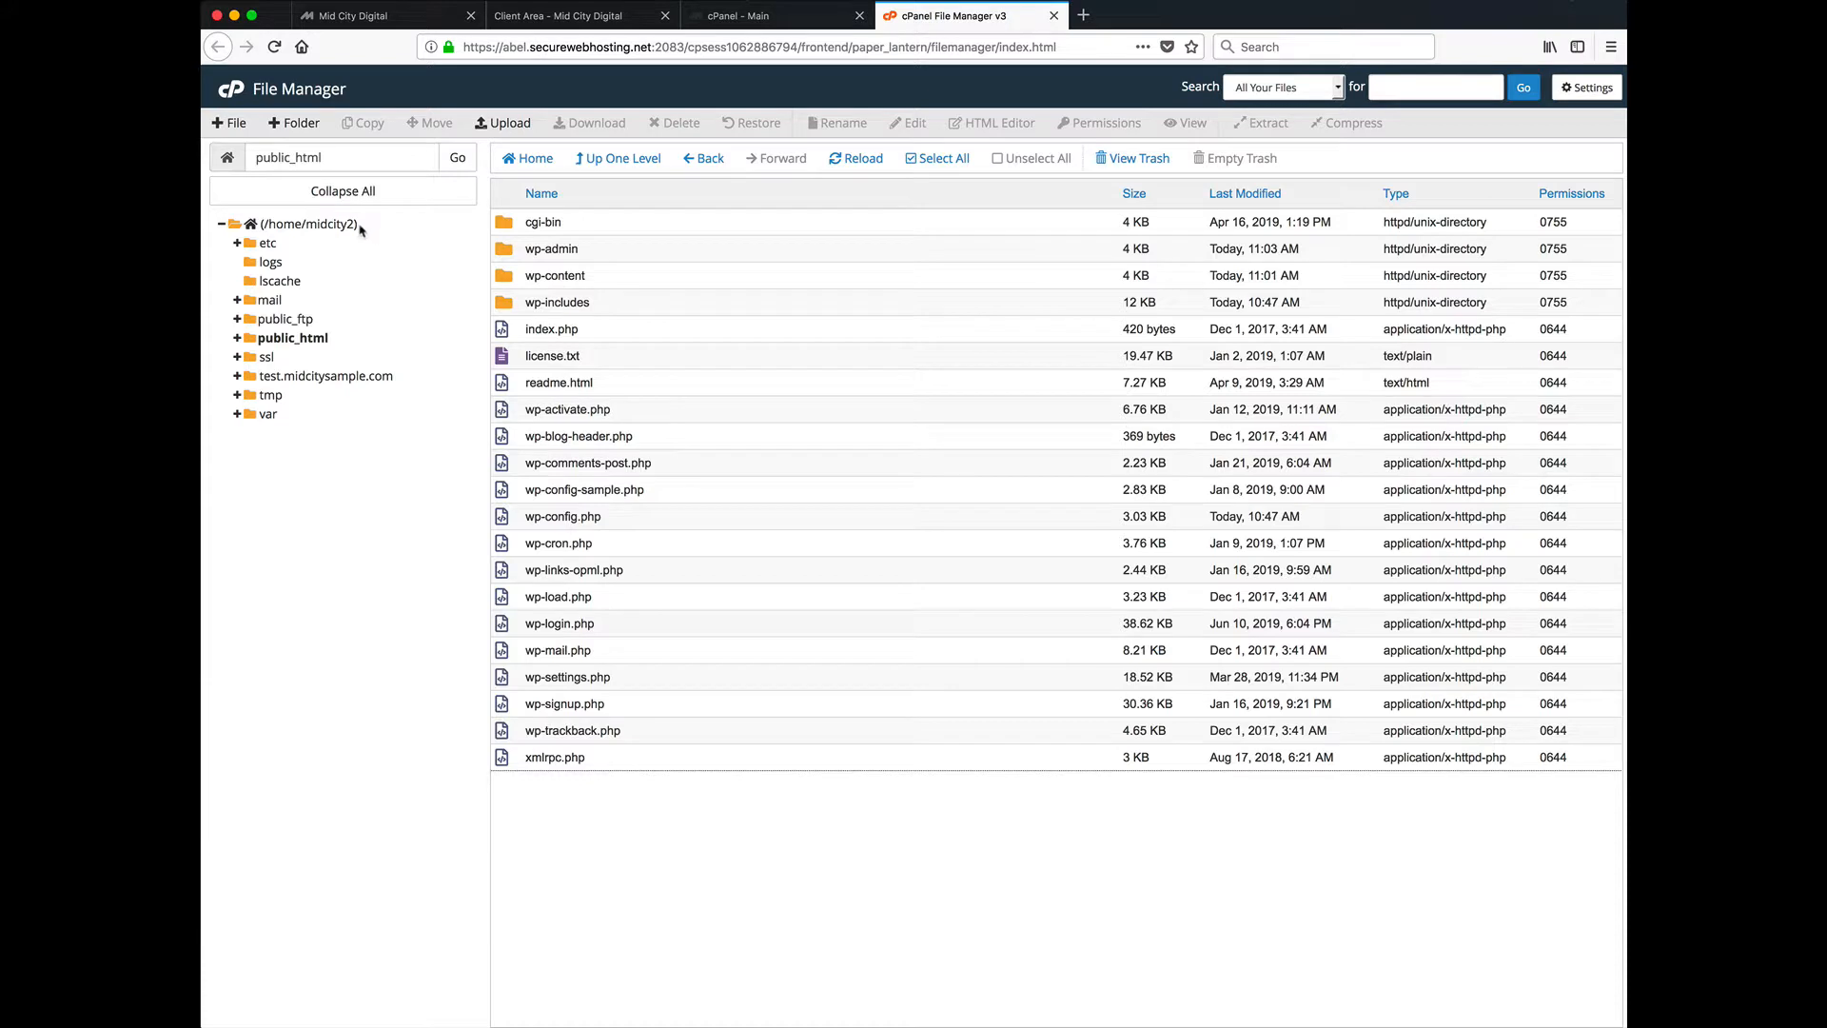
# Return to the home directory, reopen public_html, and view its file upload page before closing it.
pyautogui.click(251, 223)
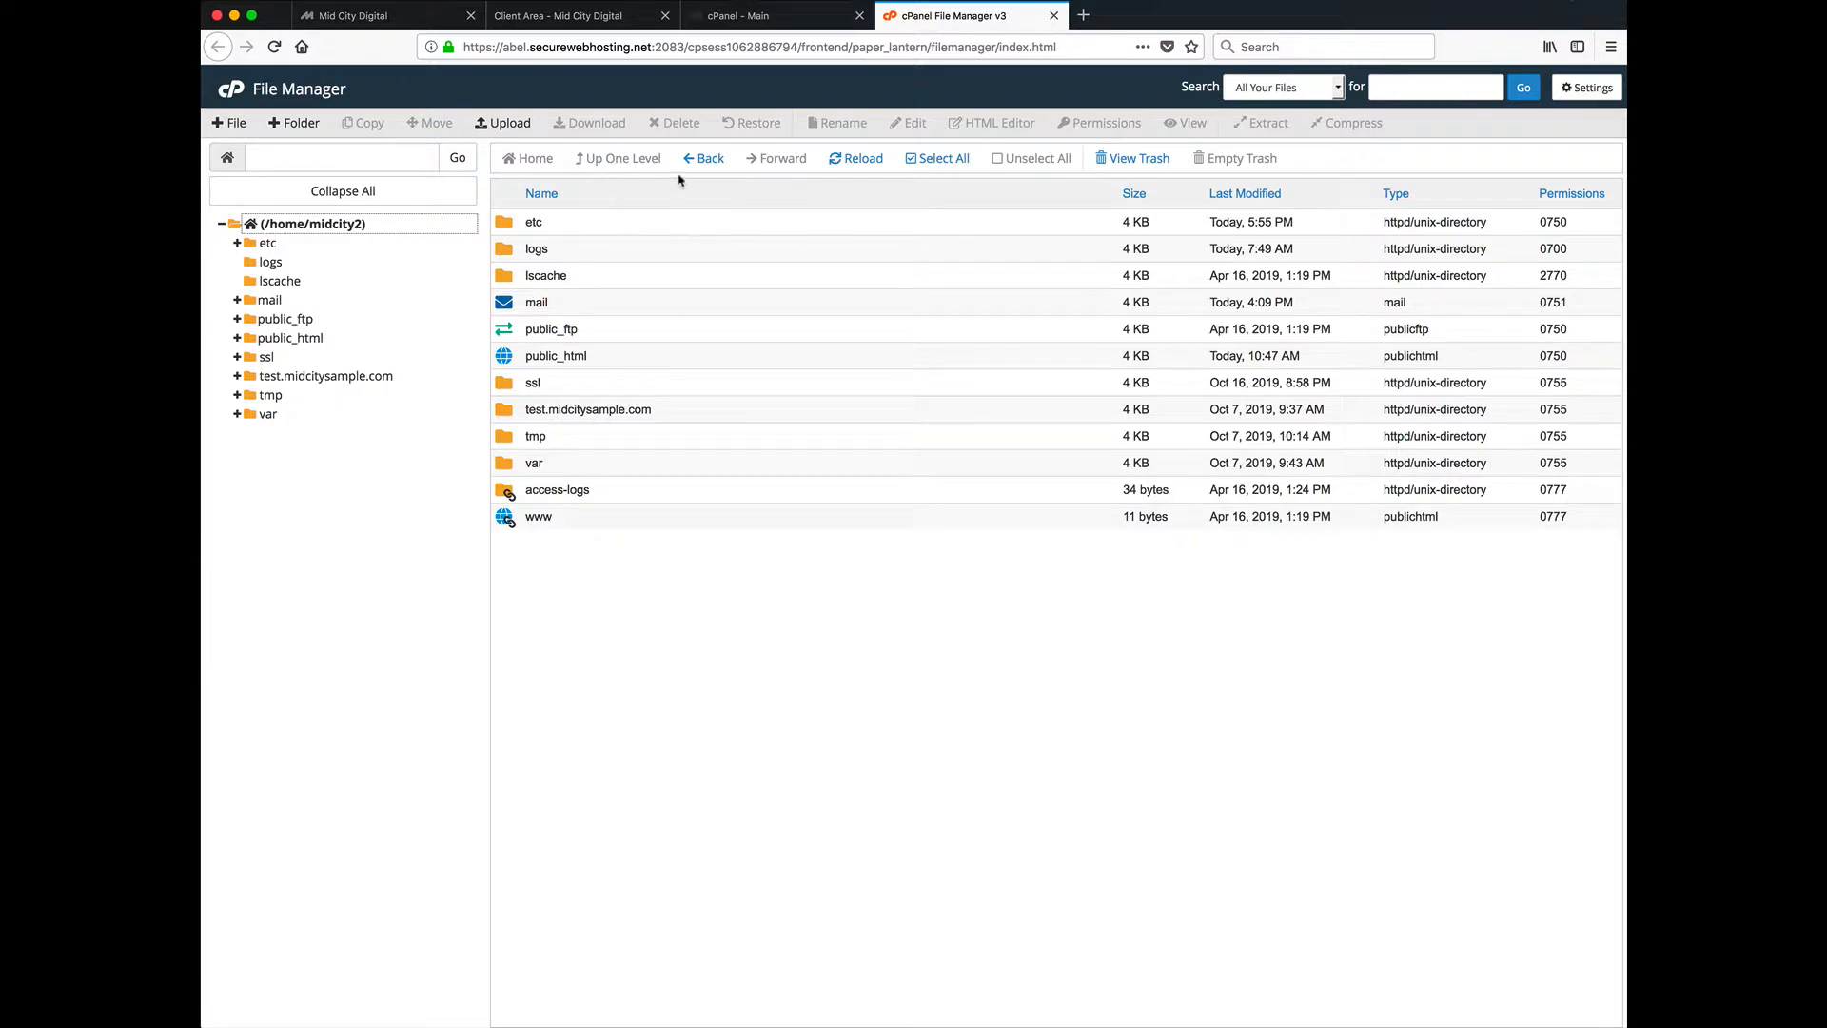
pyautogui.doubleClick(602, 360)
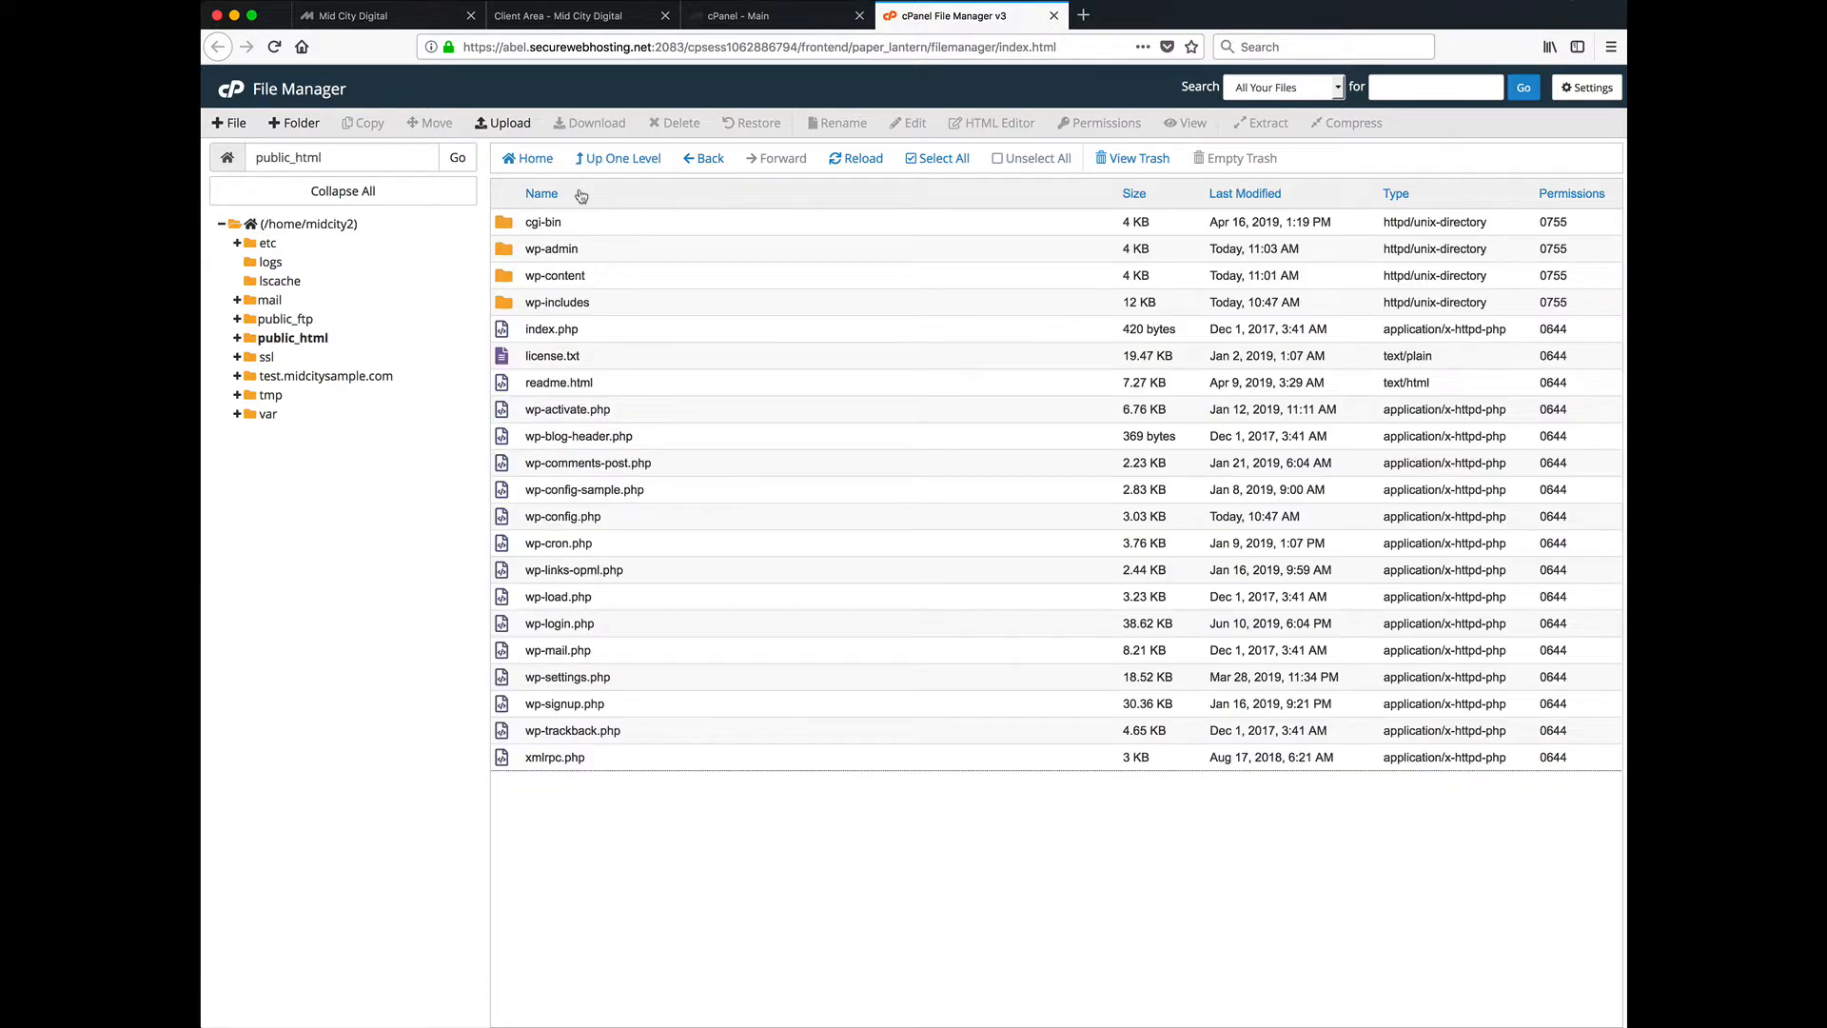
pyautogui.click(509, 125)
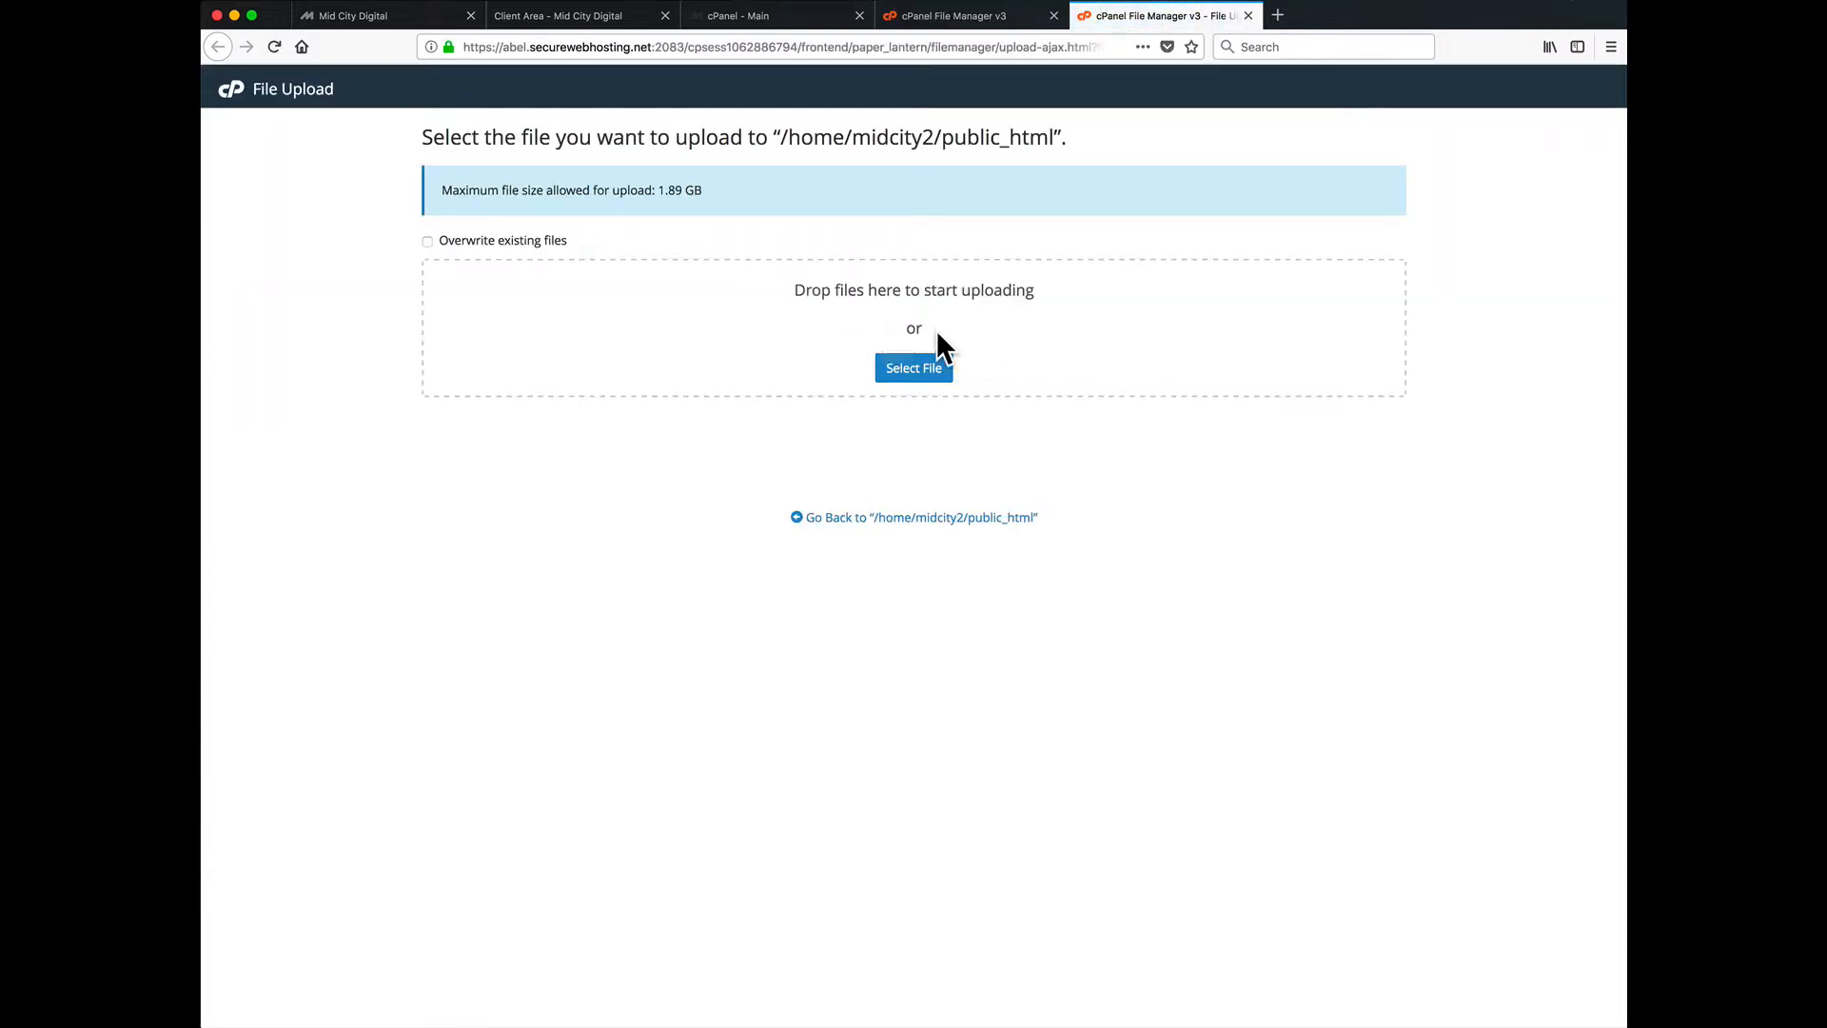
pyautogui.click(1247, 15)
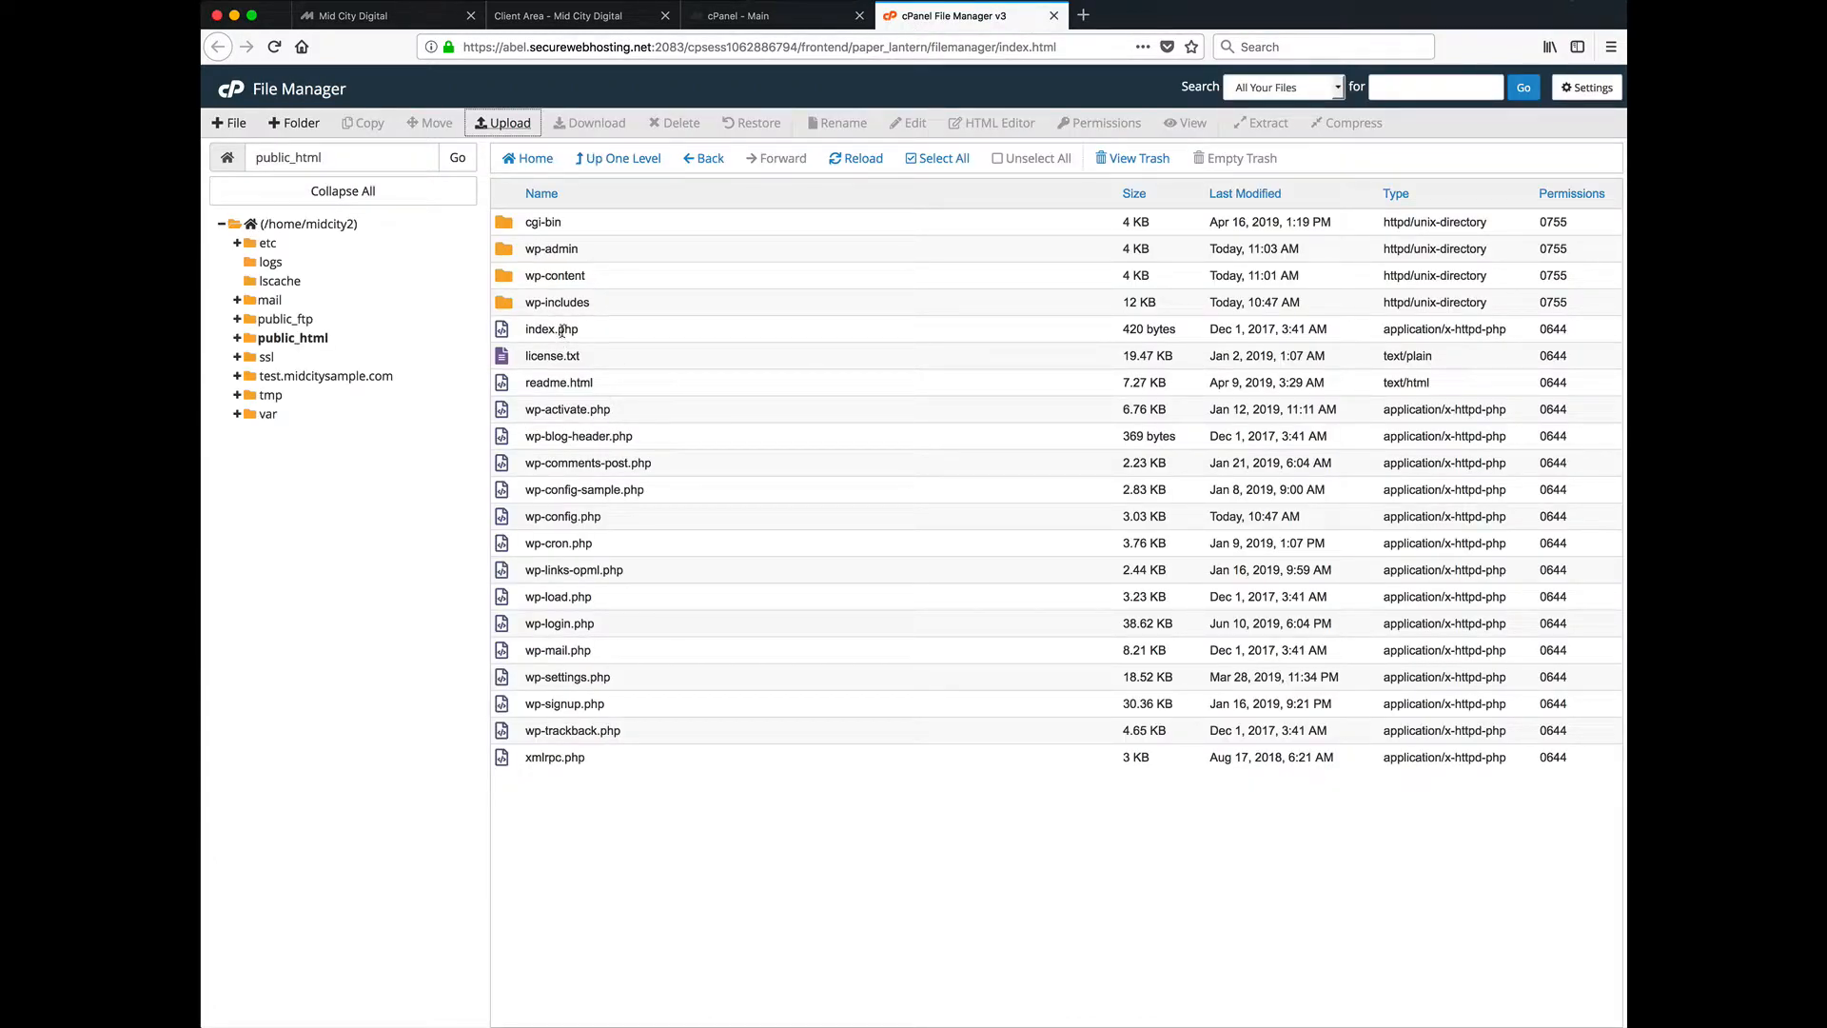
# Select index.php, view the File Manager preferences without changing them, and close the File Manager.
pyautogui.click(590, 331)
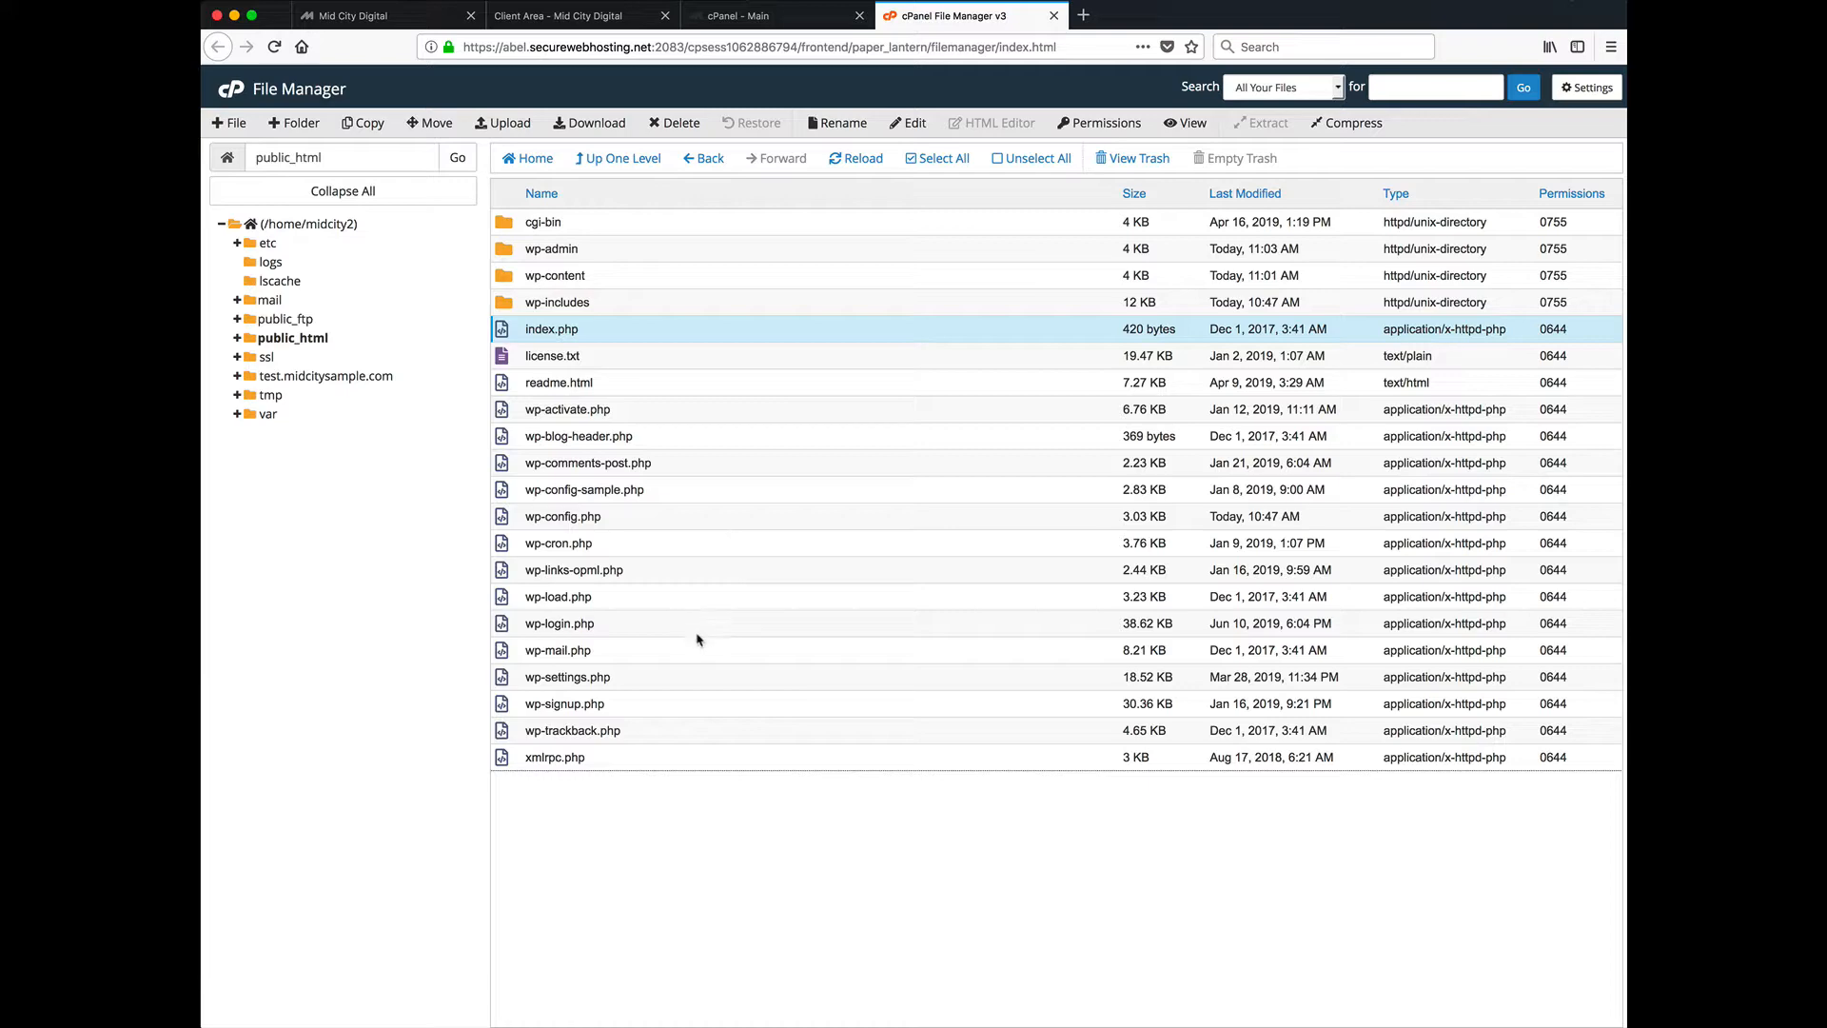
pyautogui.click(1580, 89)
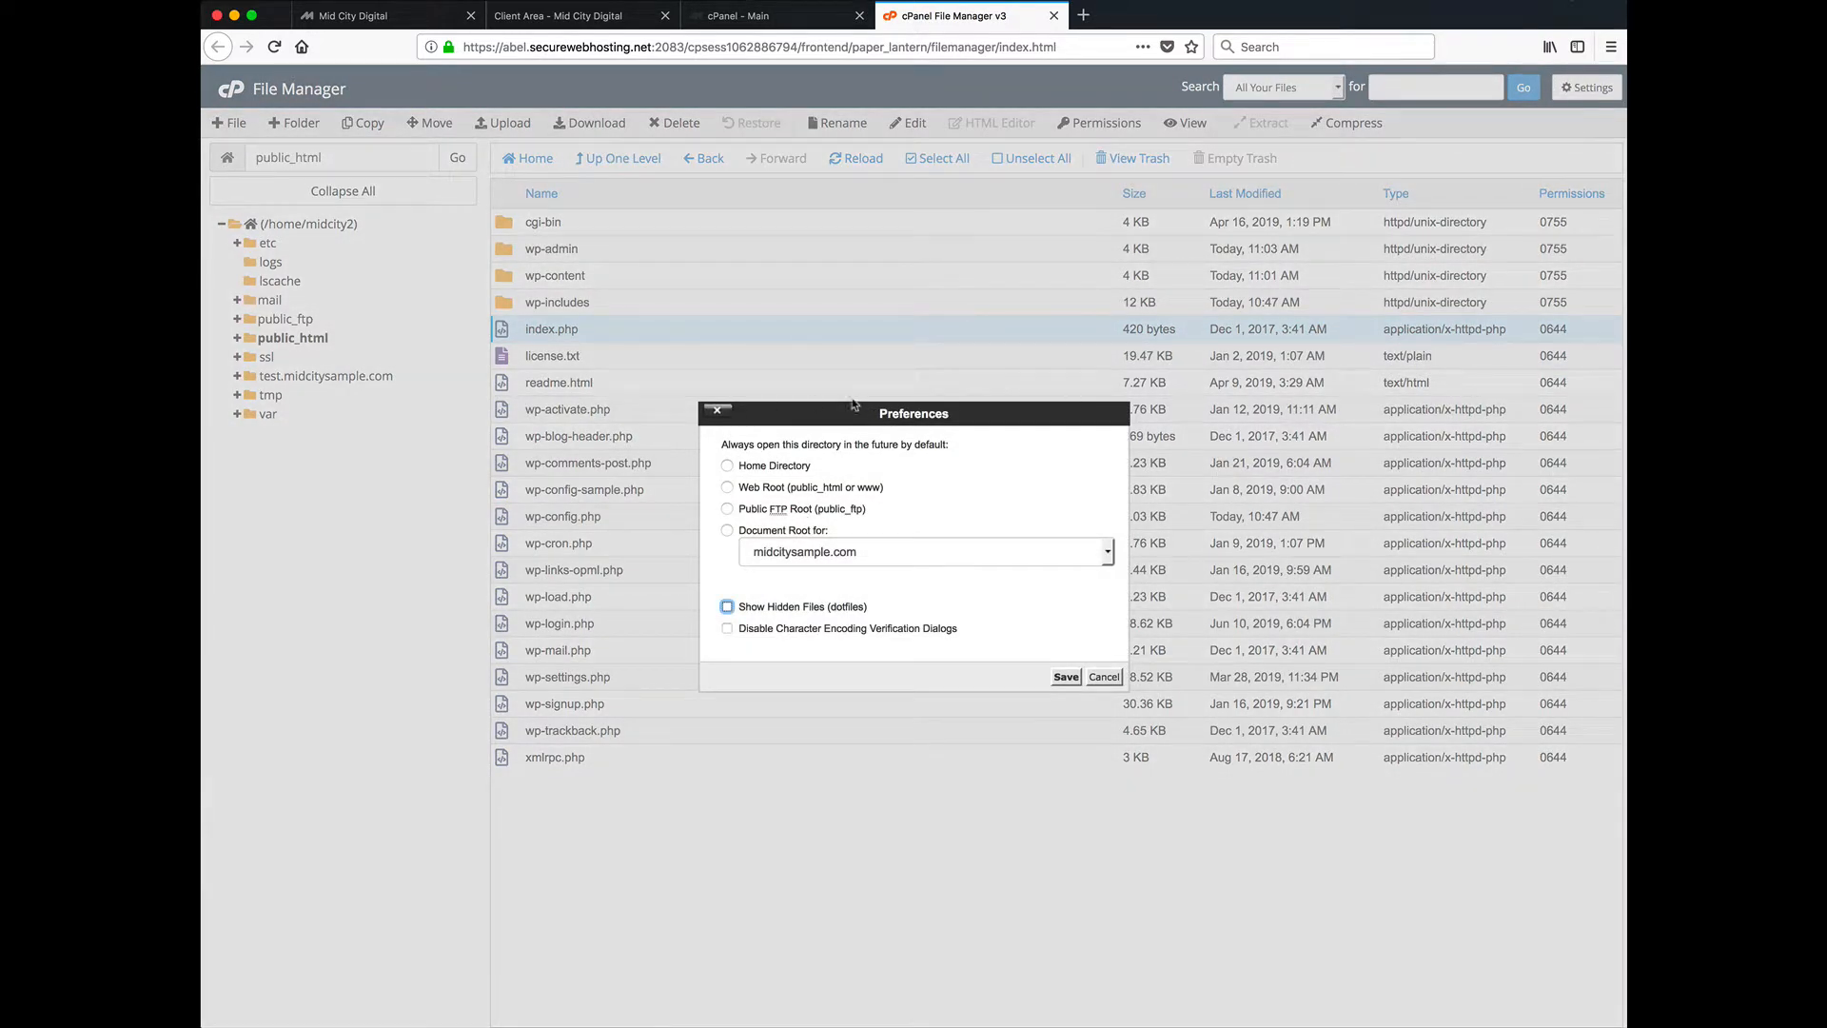
pyautogui.click(716, 410)
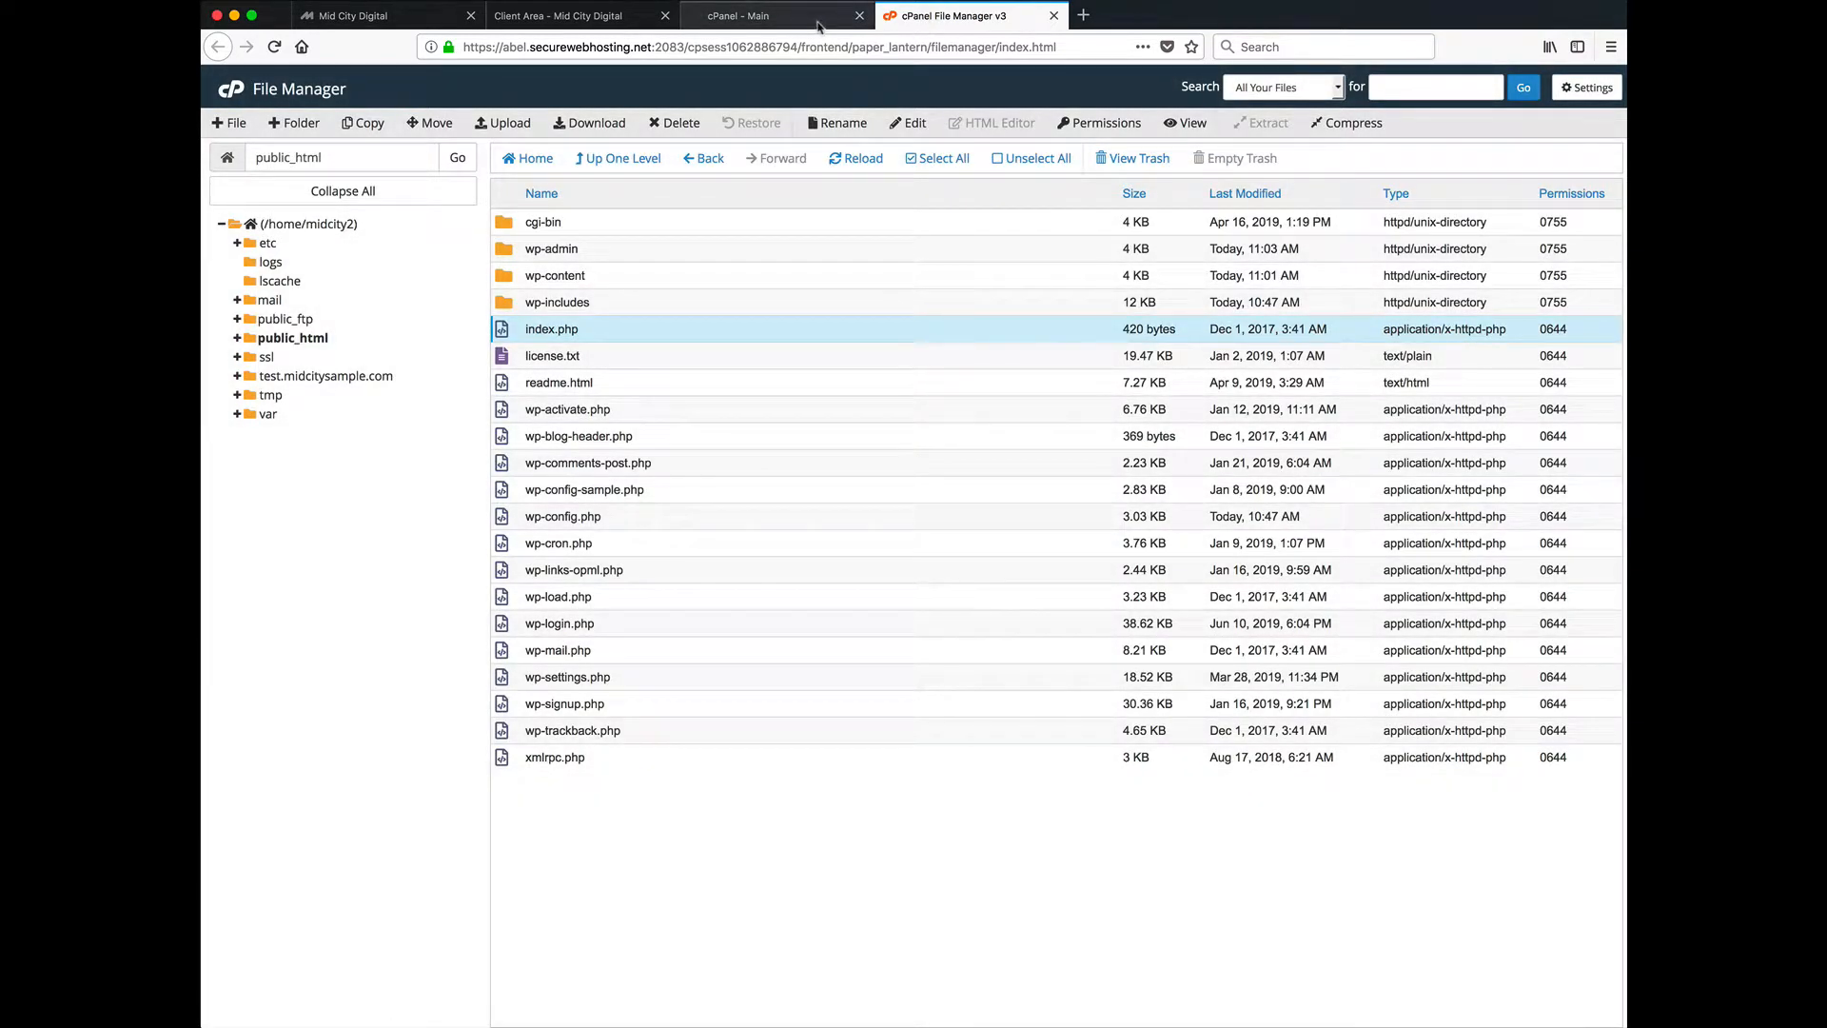
pyautogui.click(1053, 16)
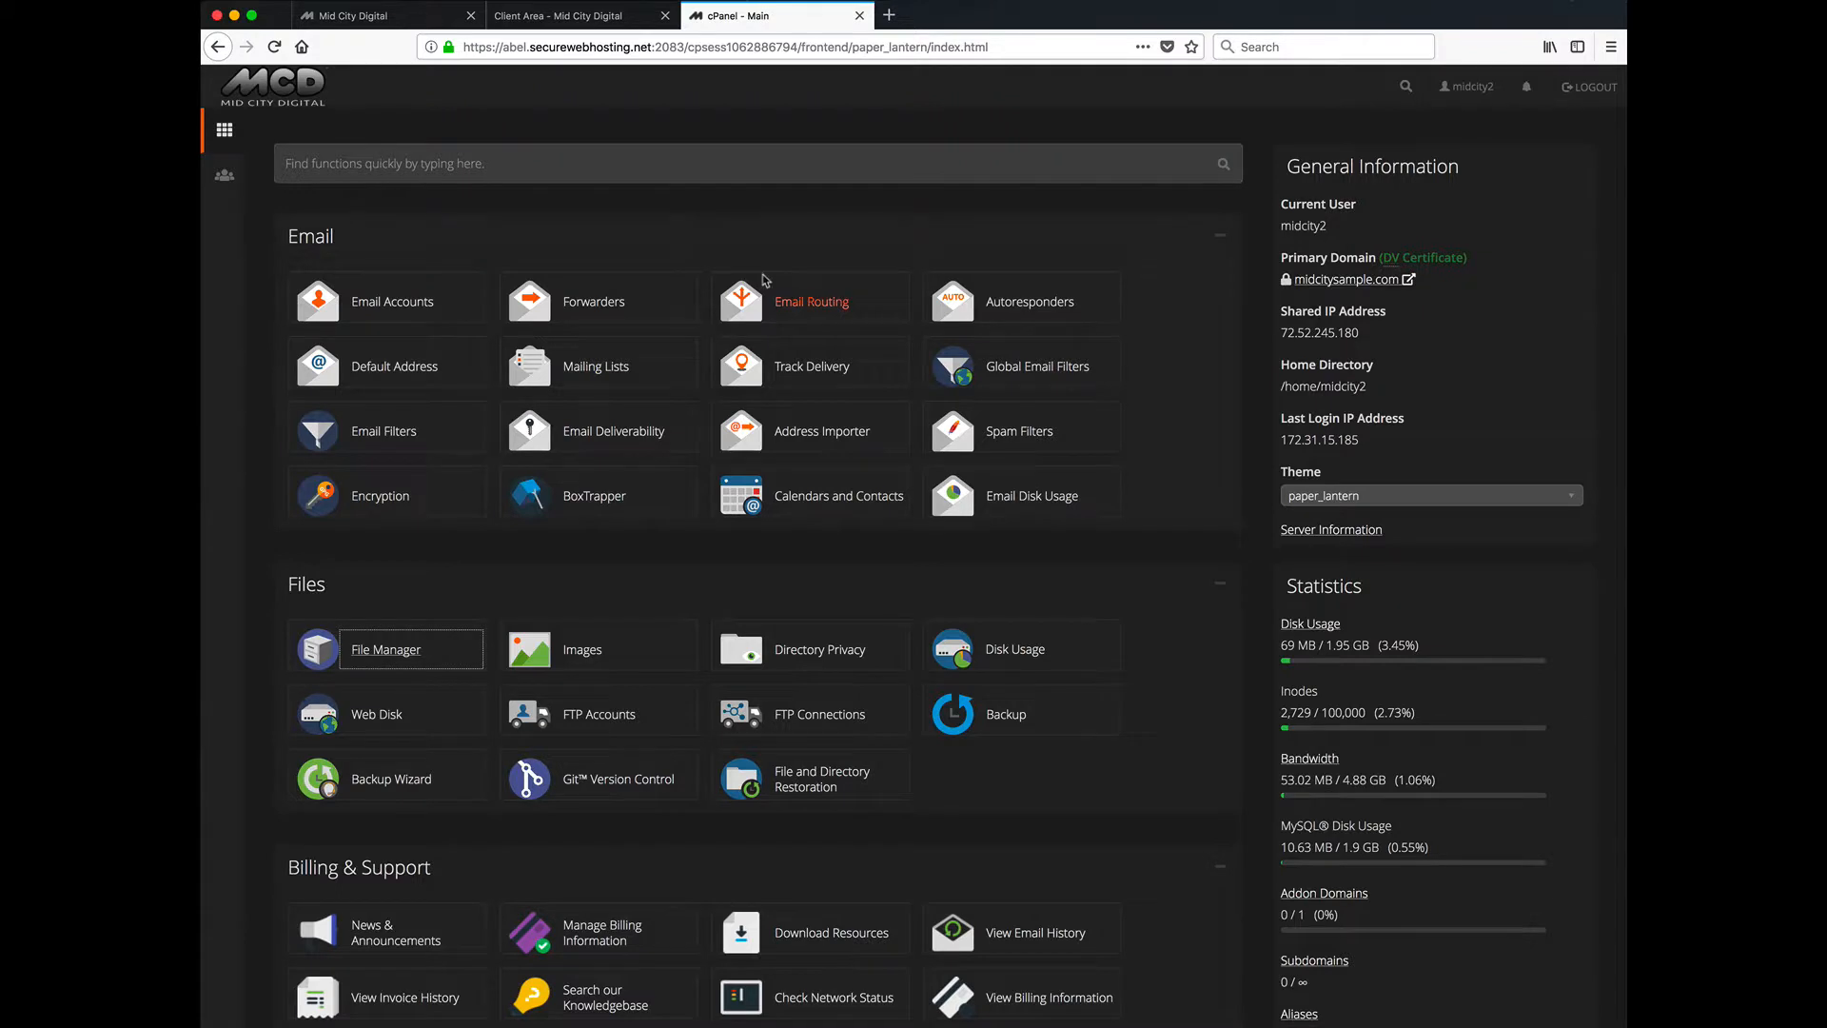
# View the Images tools page and the Directory Privacy page, returning to the cPanel main page after each.
pyautogui.click(610, 592)
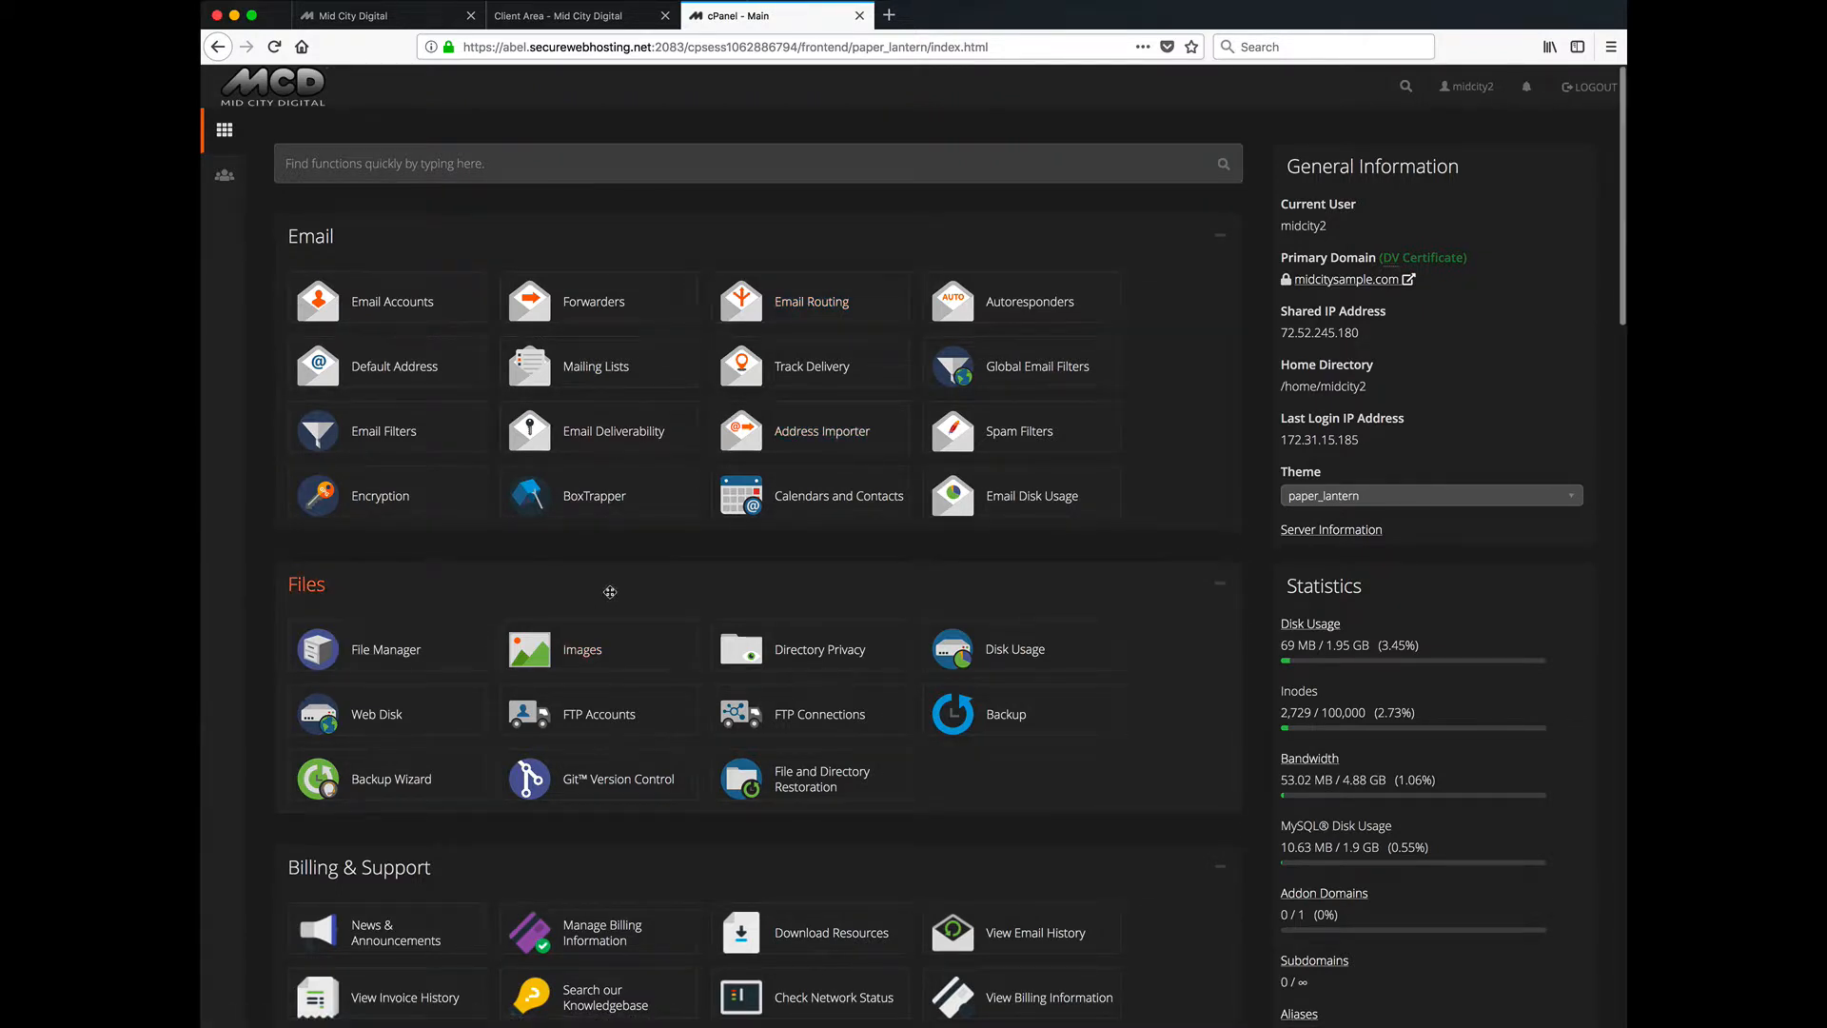
pyautogui.click(622, 652)
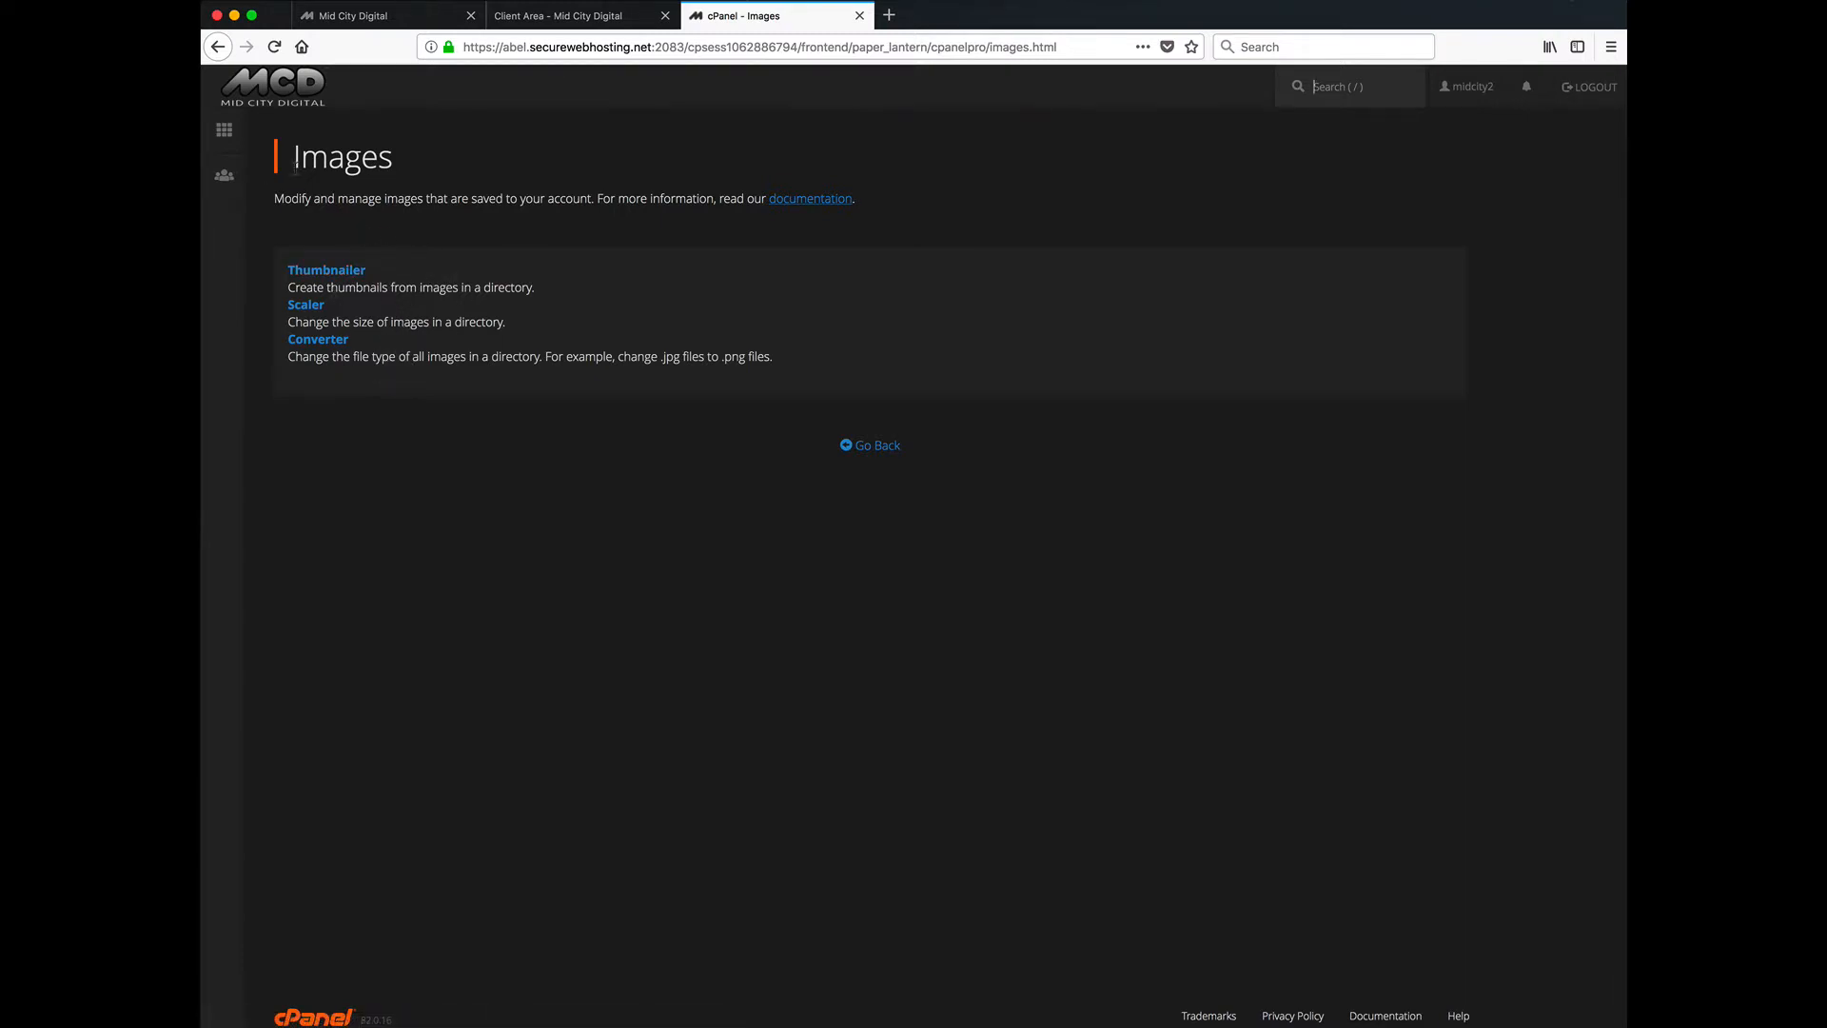
pyautogui.click(224, 130)
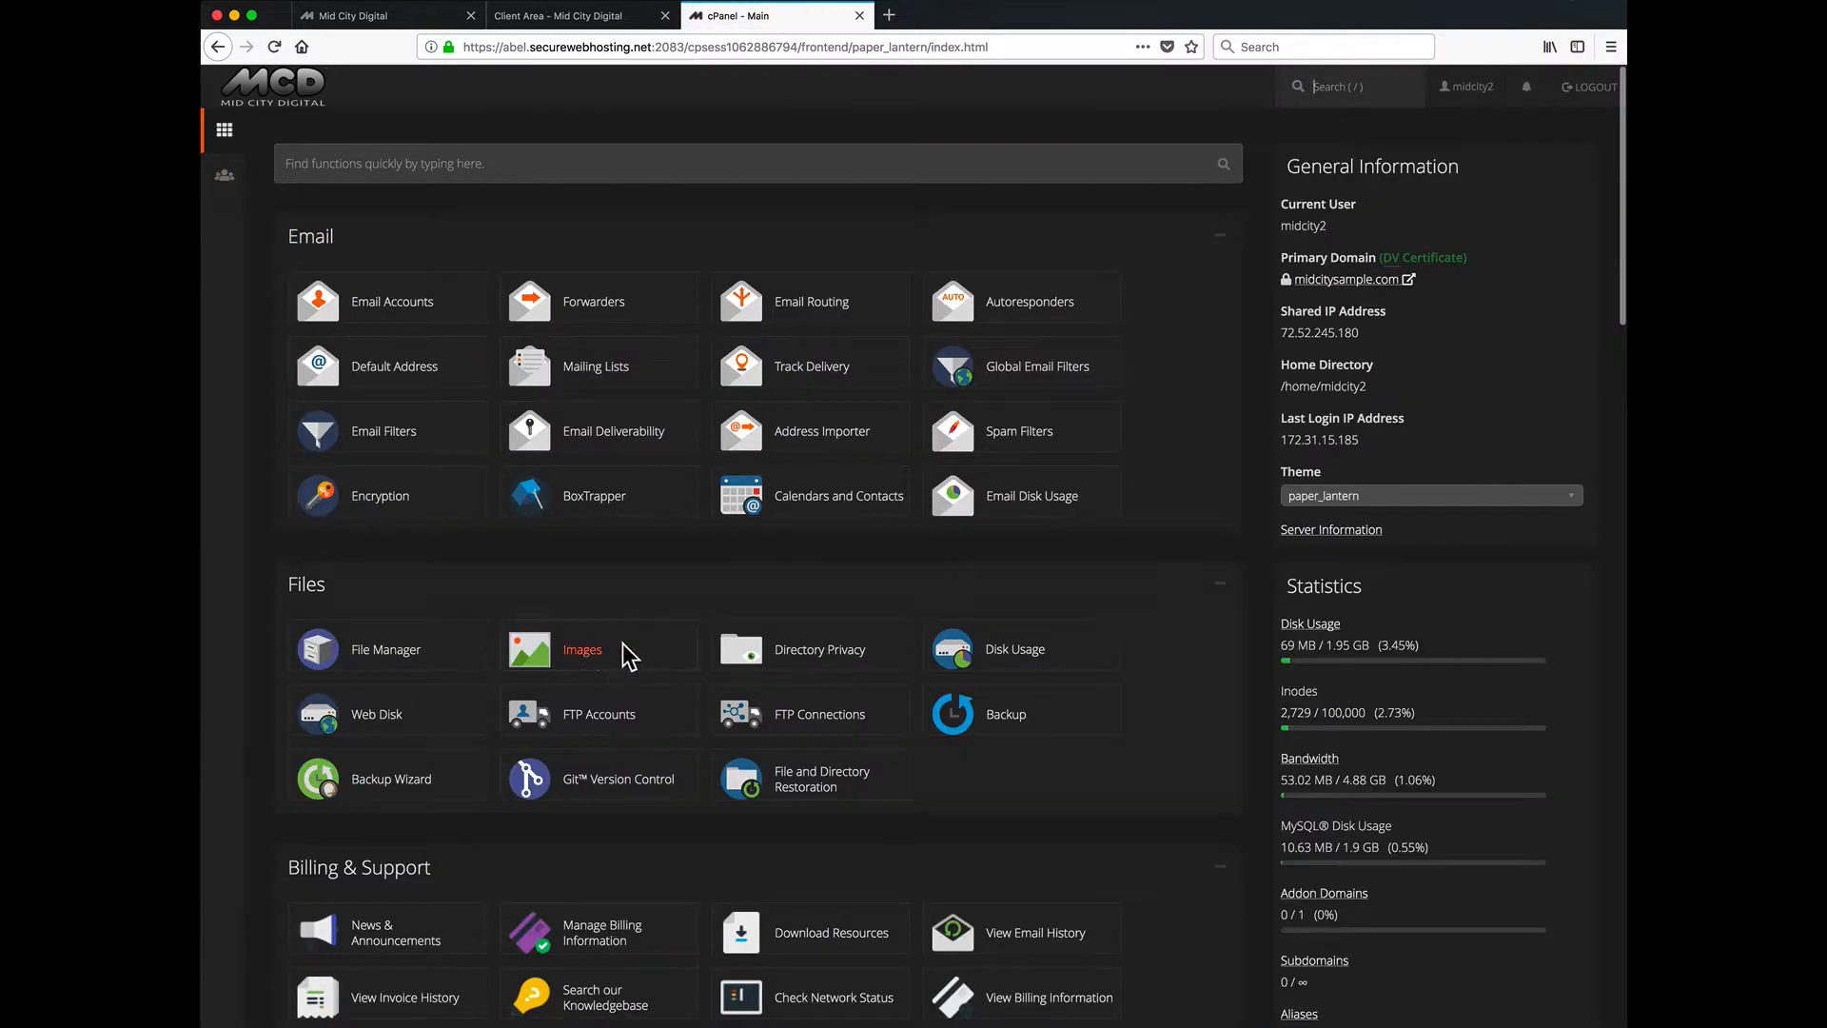
pyautogui.click(820, 645)
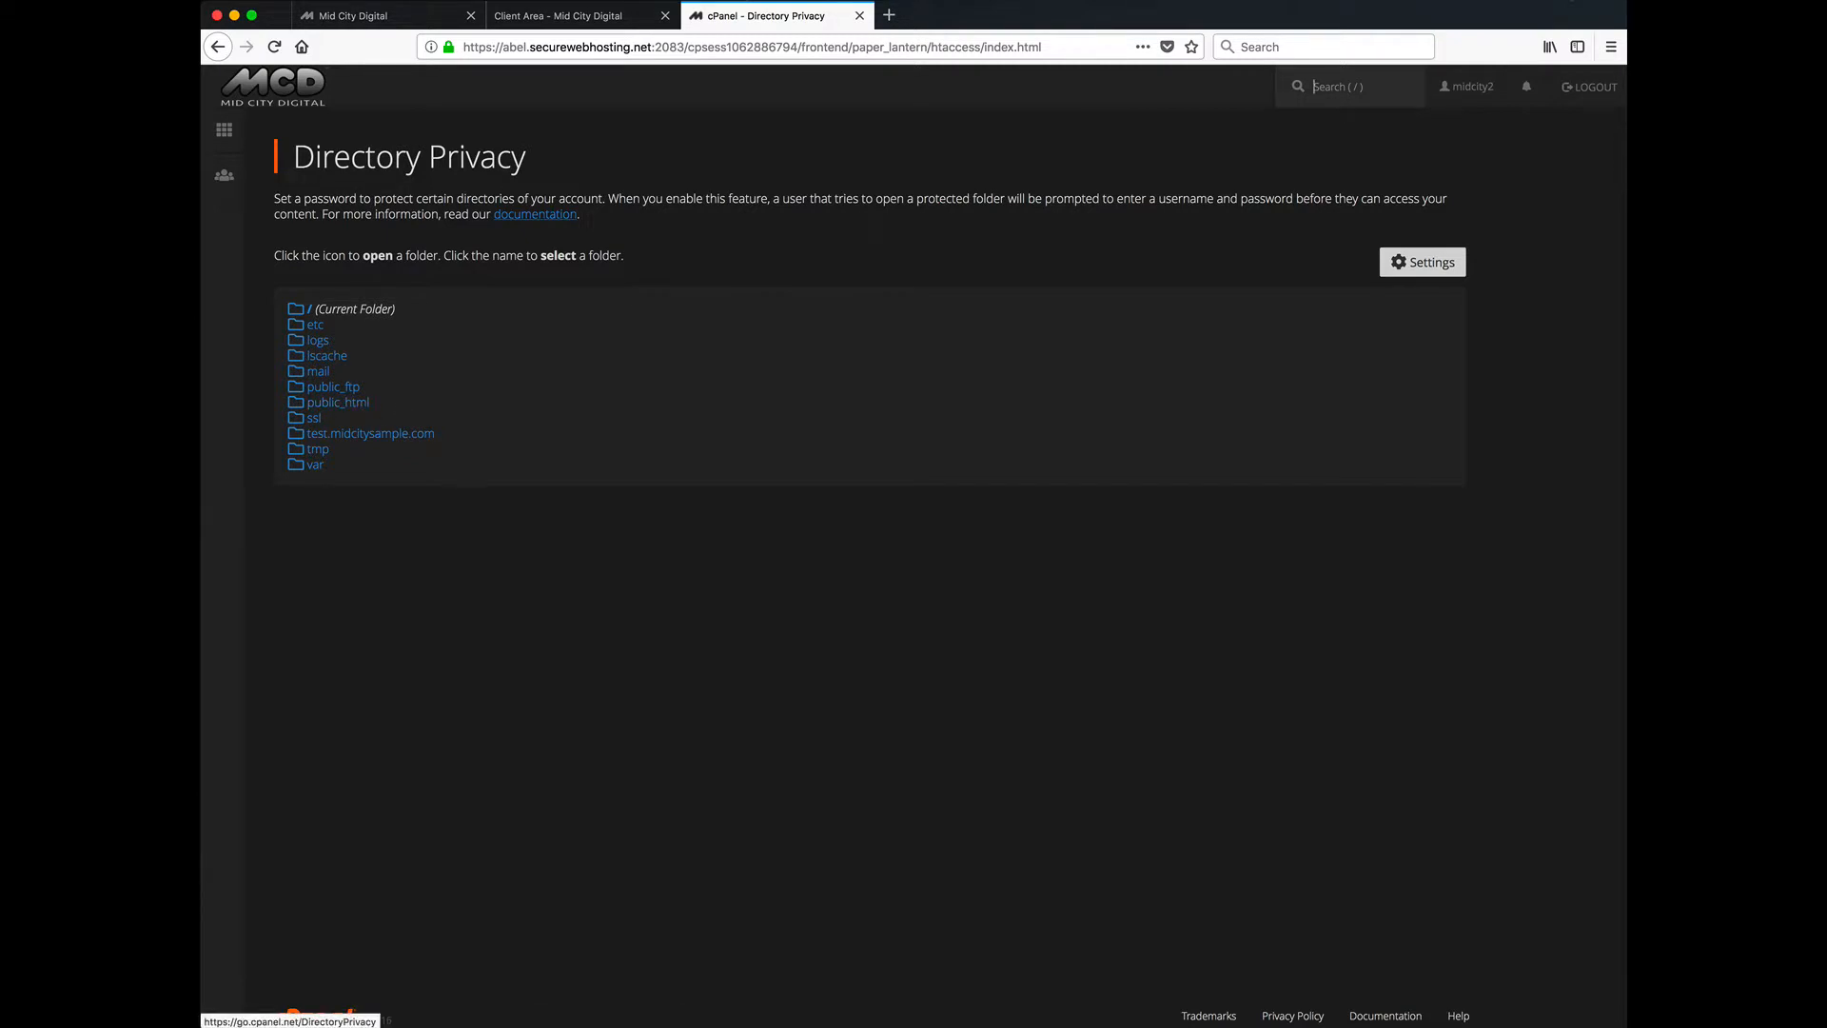
pyautogui.click(224, 130)
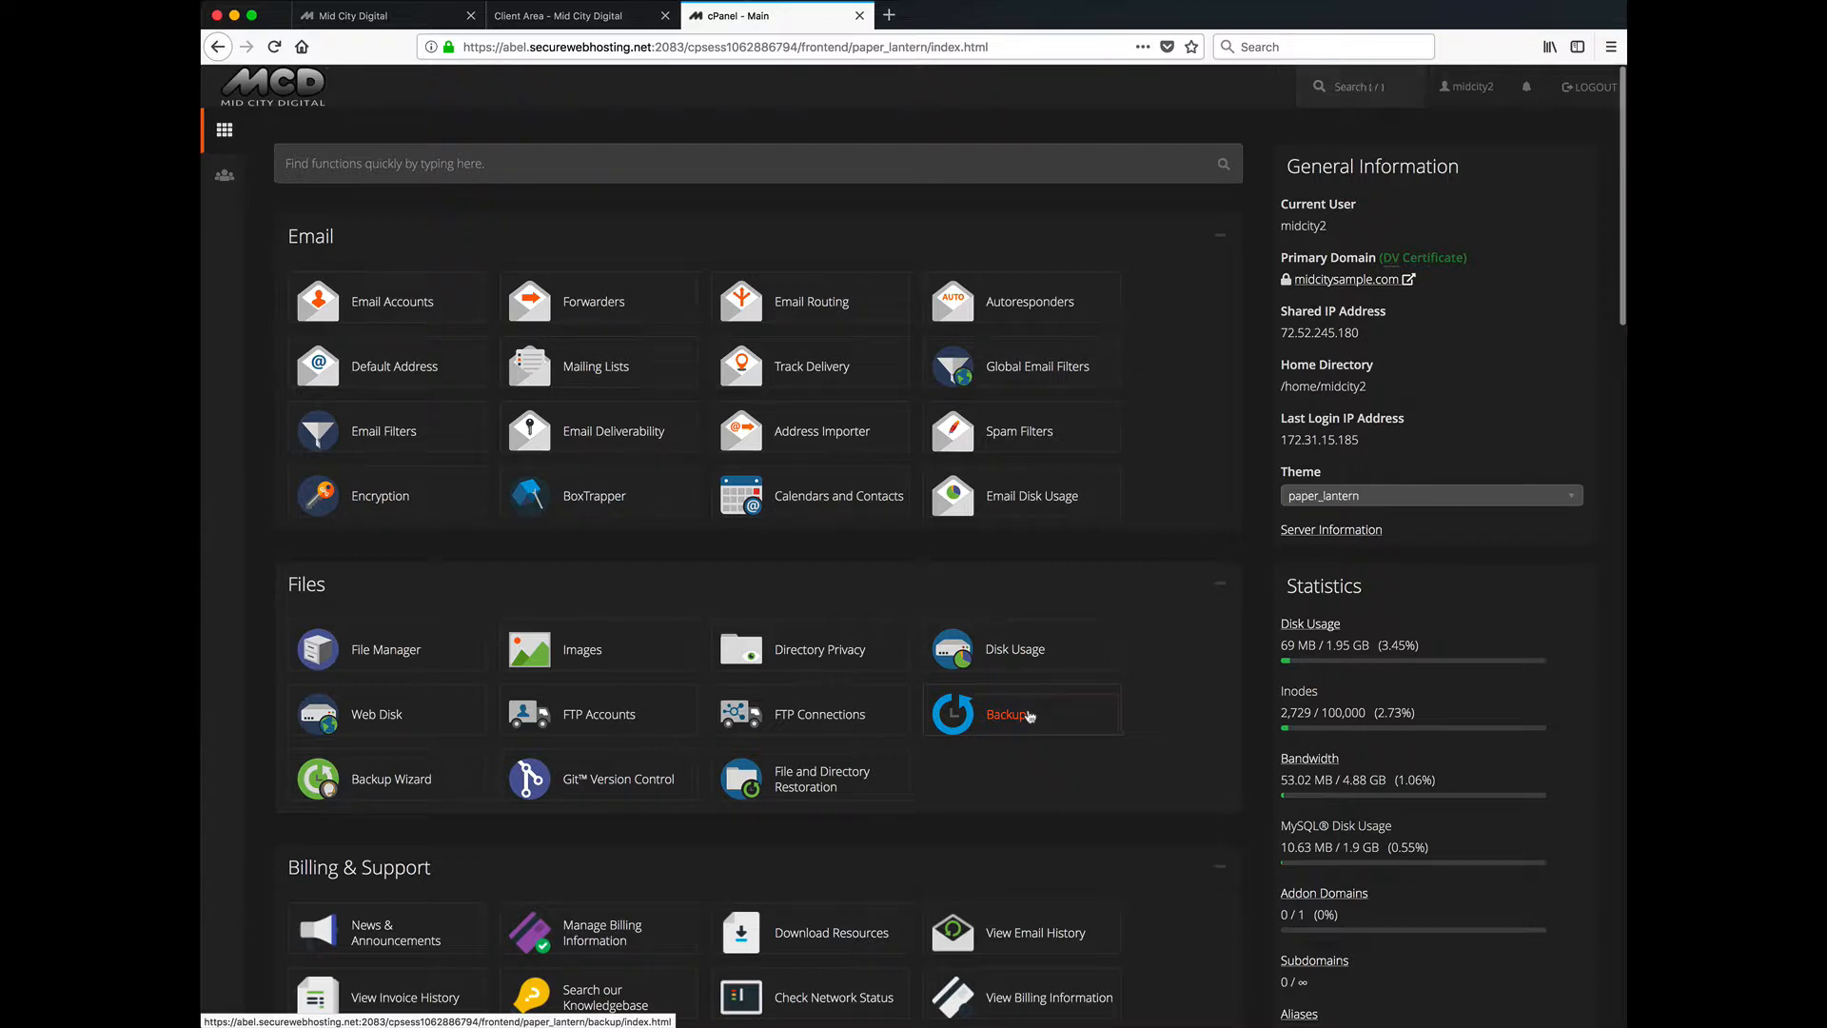
# Review the full, account and partial backup options on the Backup page, and return to the cPanel main page.
pyautogui.click(1029, 716)
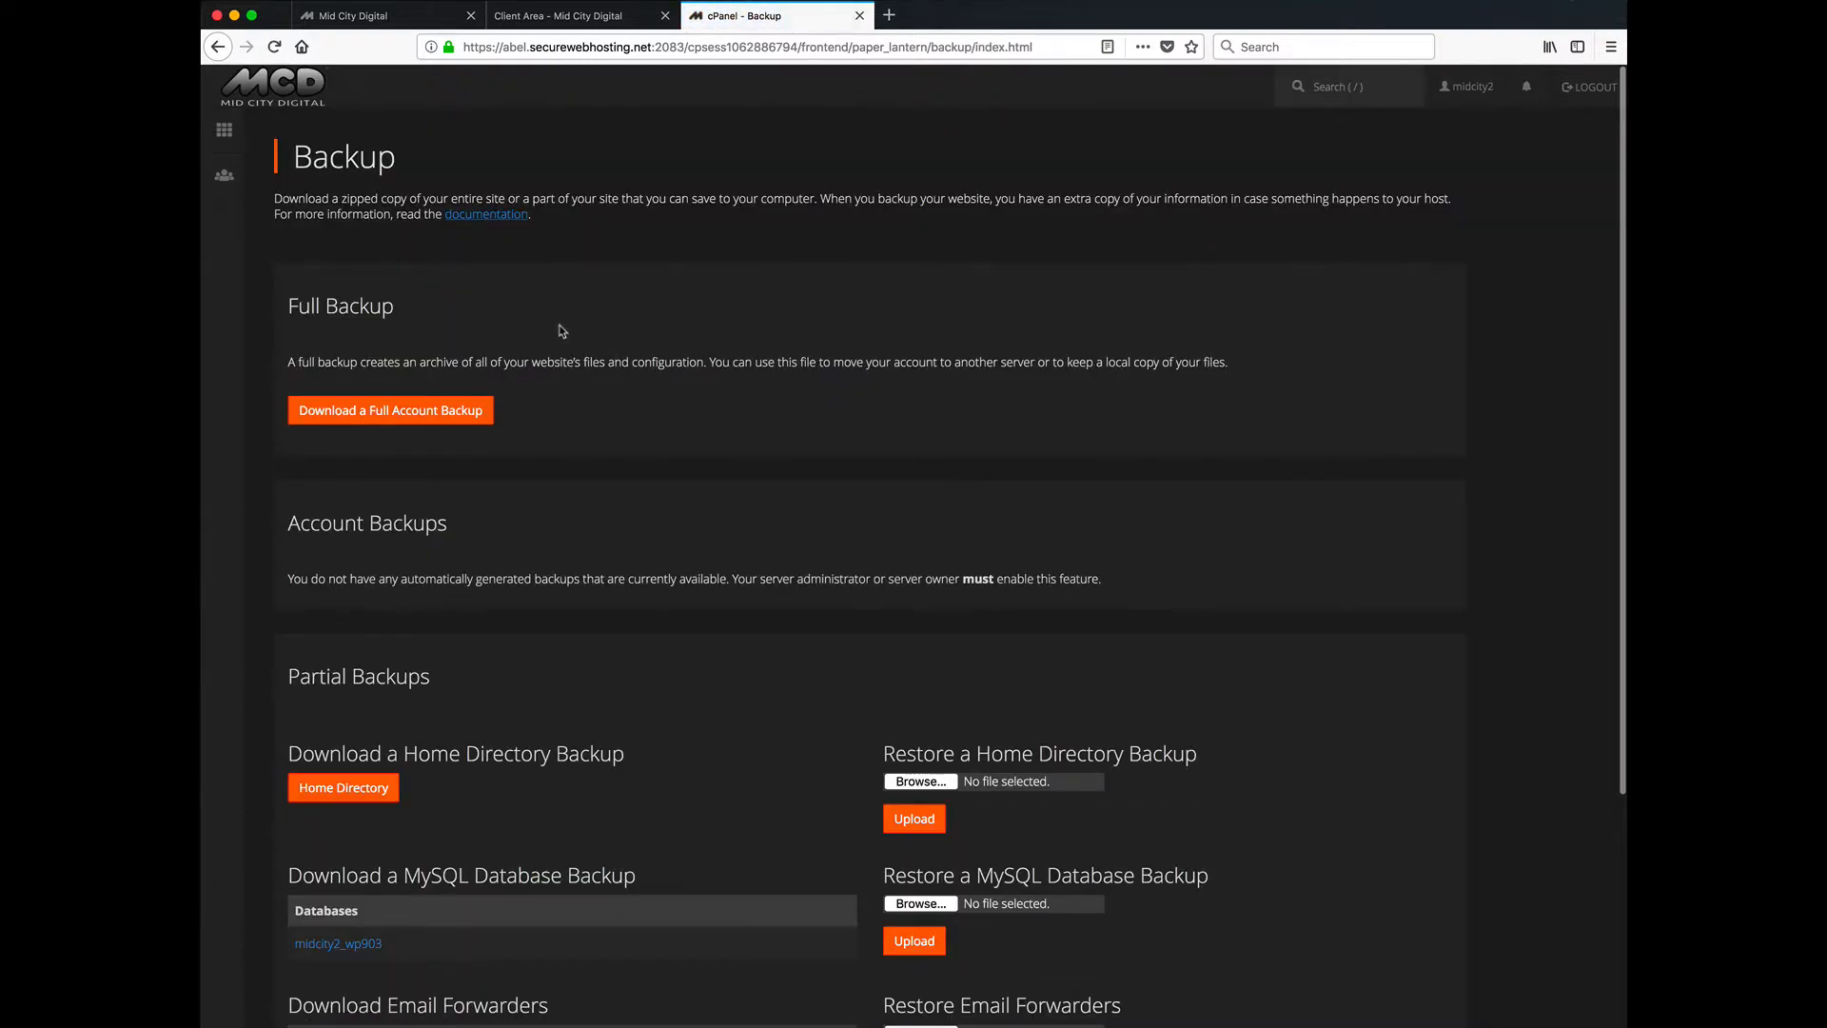
pyautogui.scroll(-2, 561, 335)
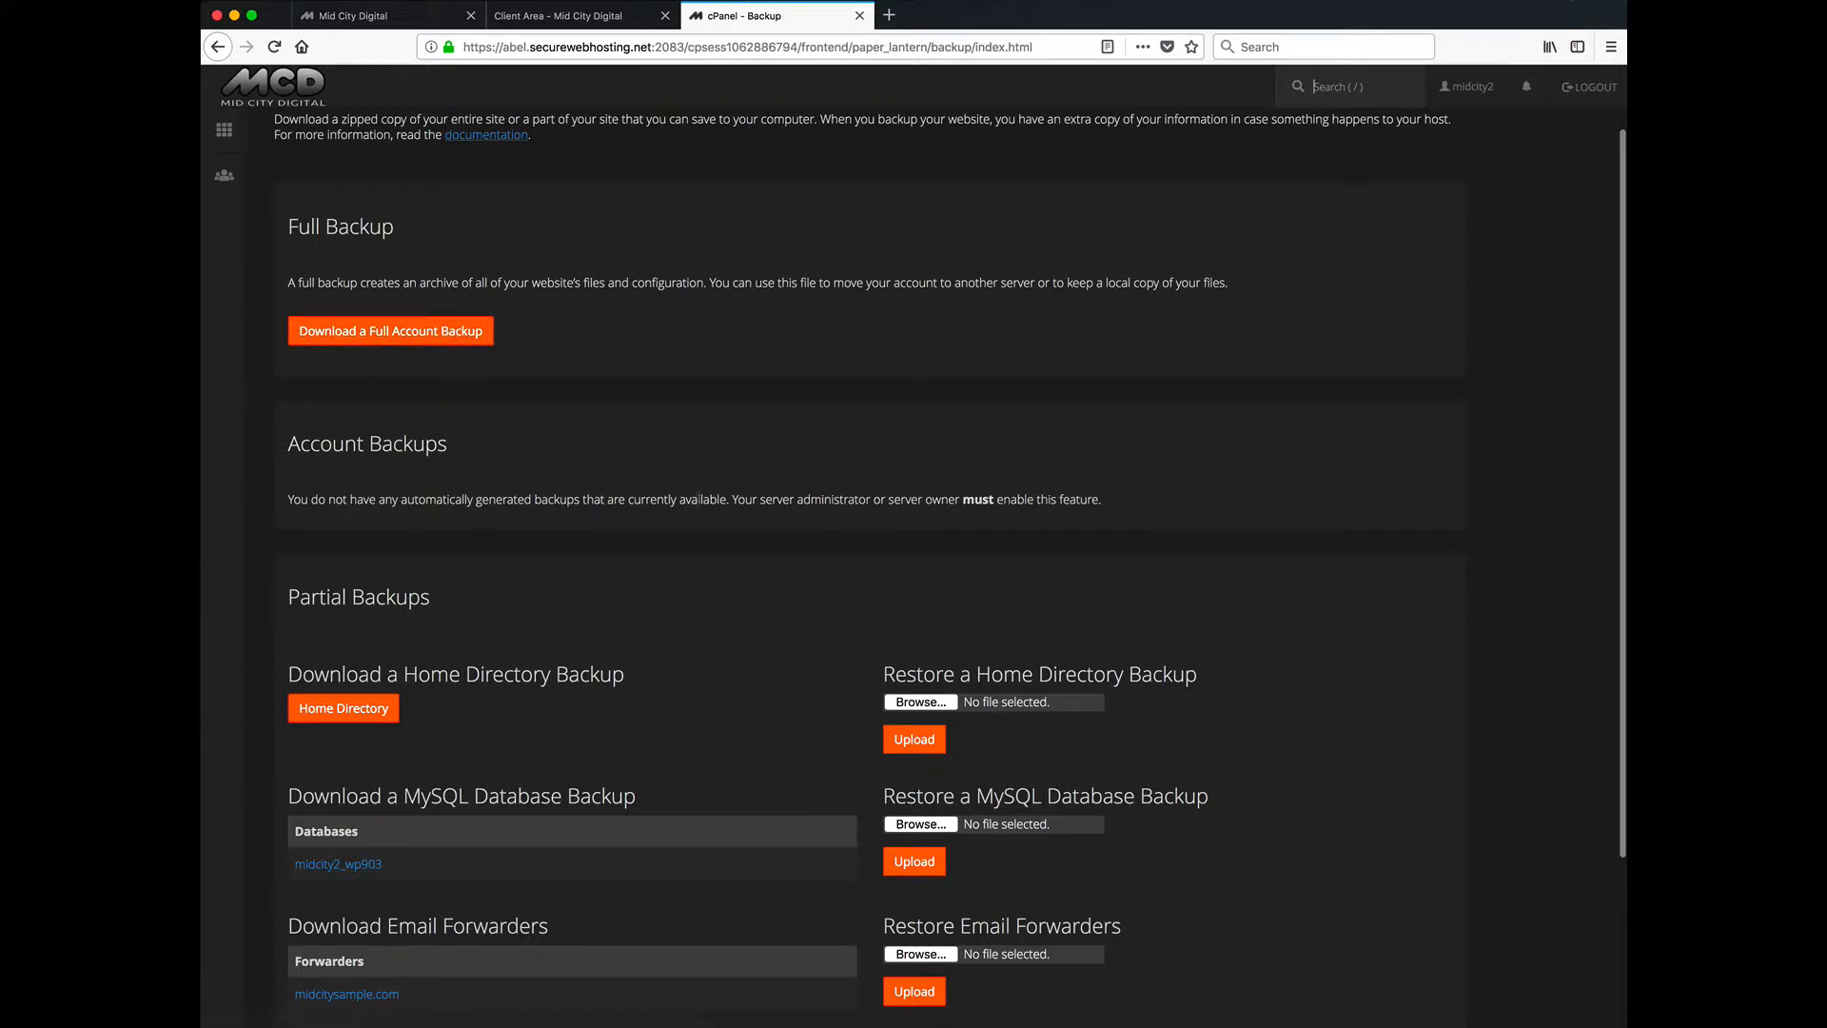
pyautogui.scroll(-4, 701, 496)
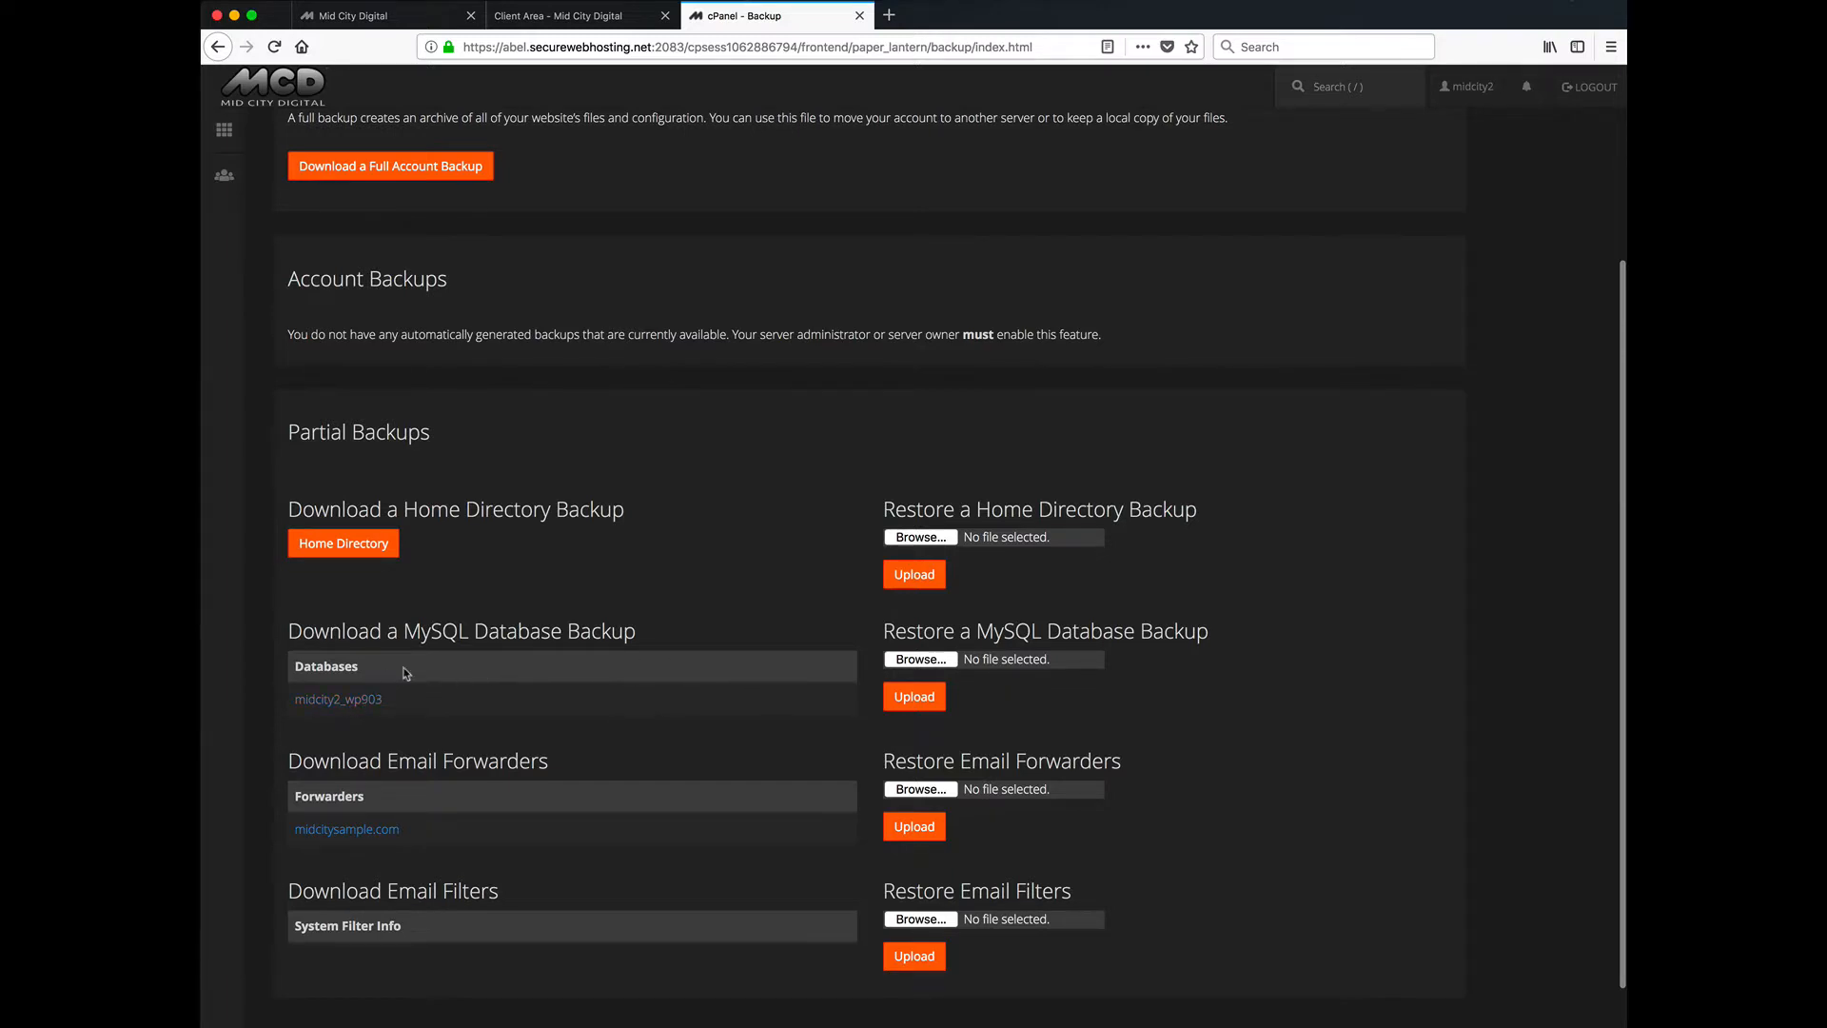
pyautogui.scroll(-1, 444, 665)
pyautogui.scroll(4, 443, 665)
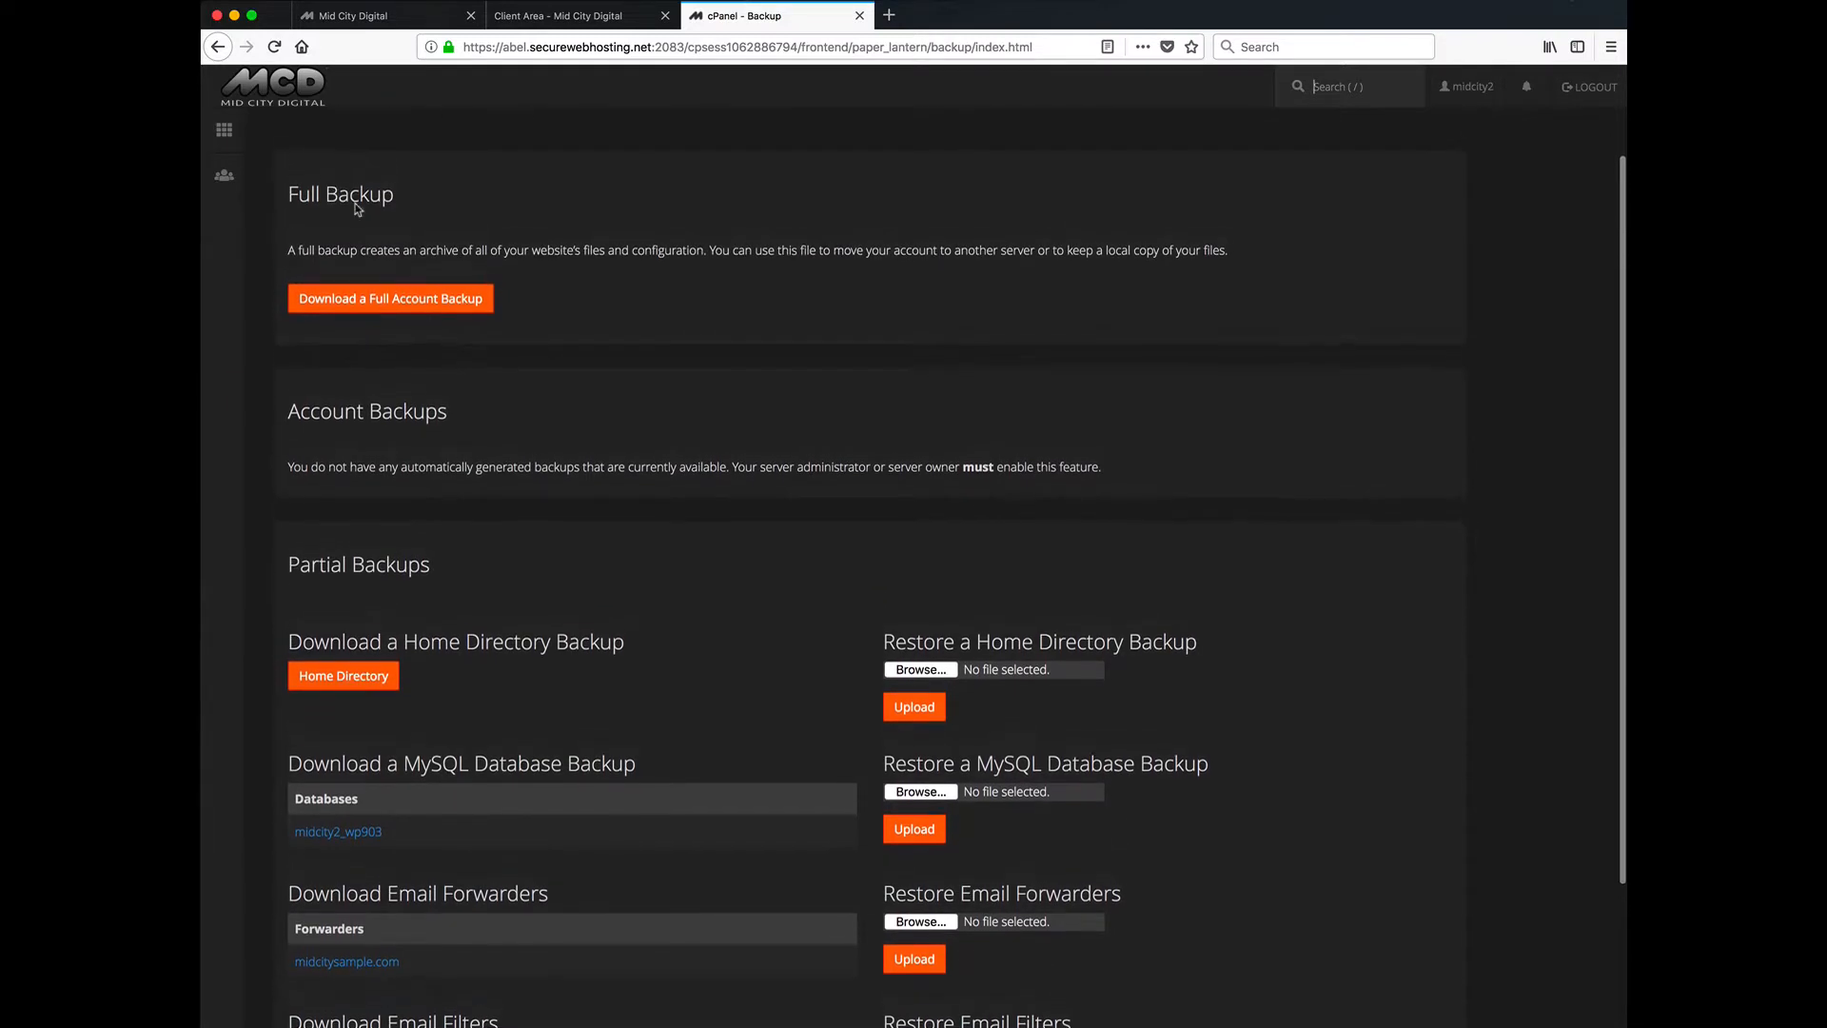
pyautogui.click(226, 133)
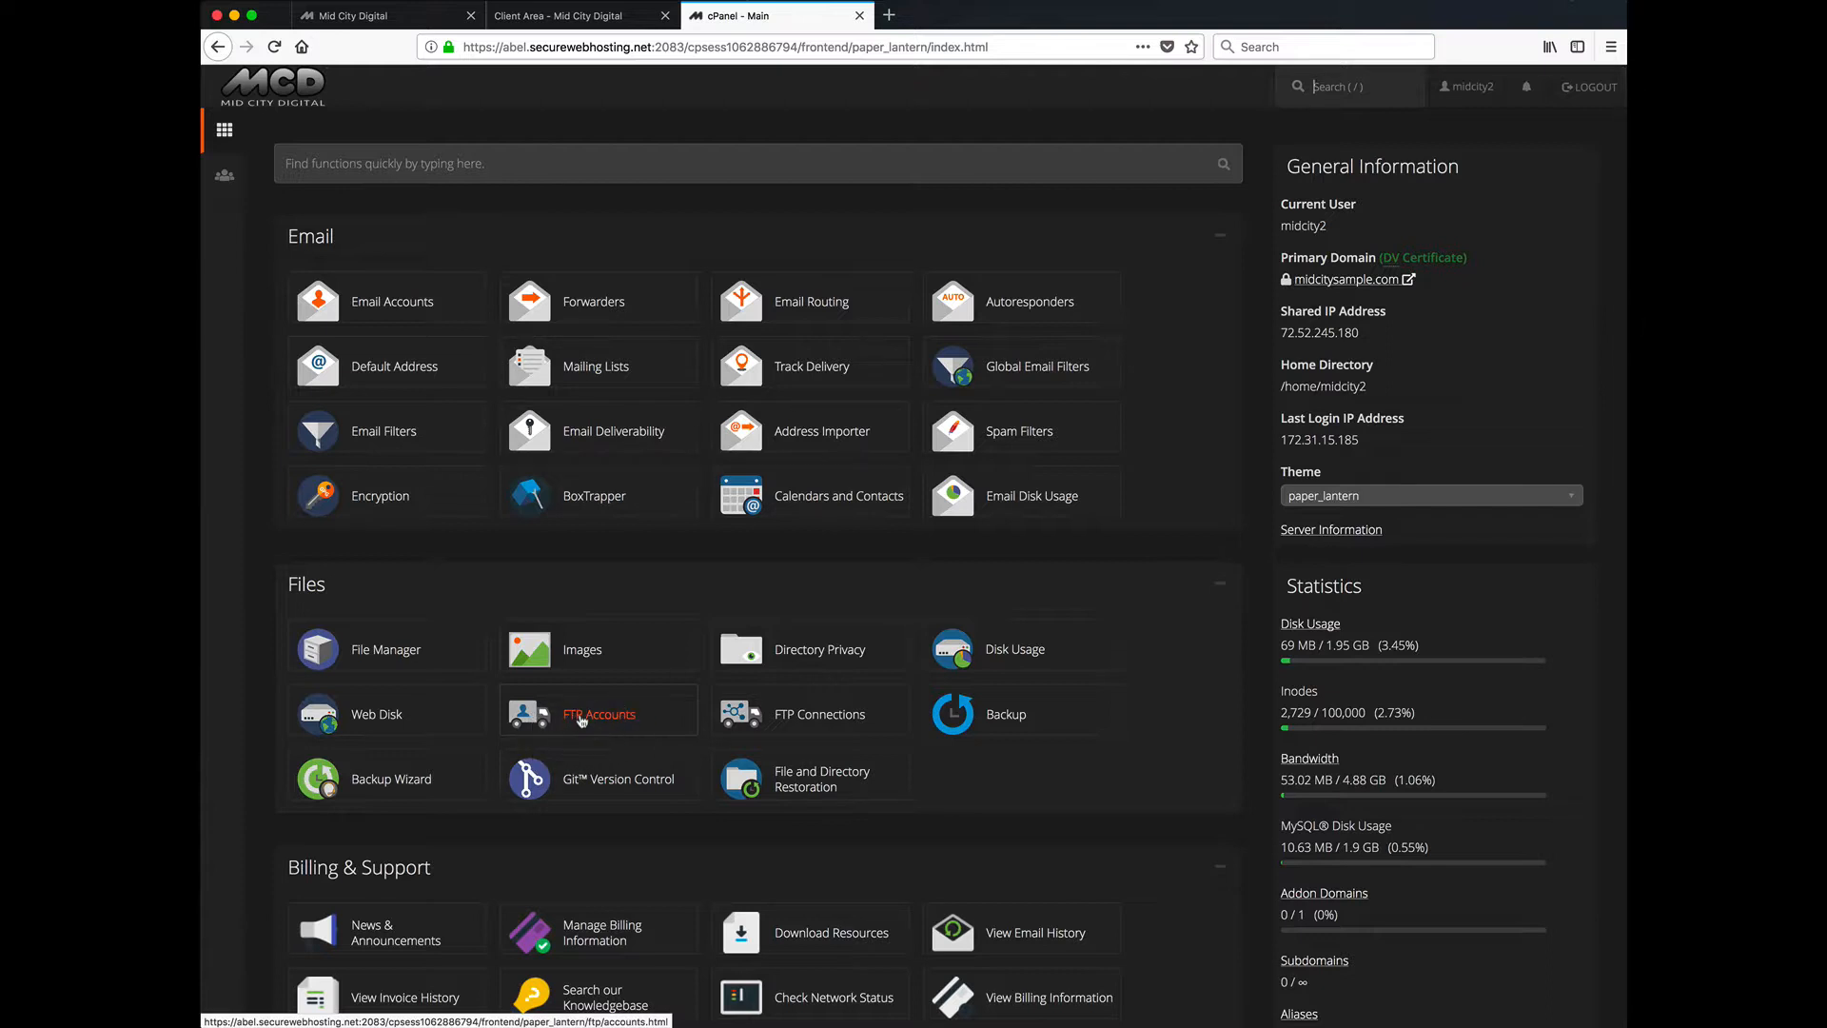
# Search User Manager for webmaster and try the Email, FTP and Web Disk service filters, ending on All.
pyautogui.click(226, 178)
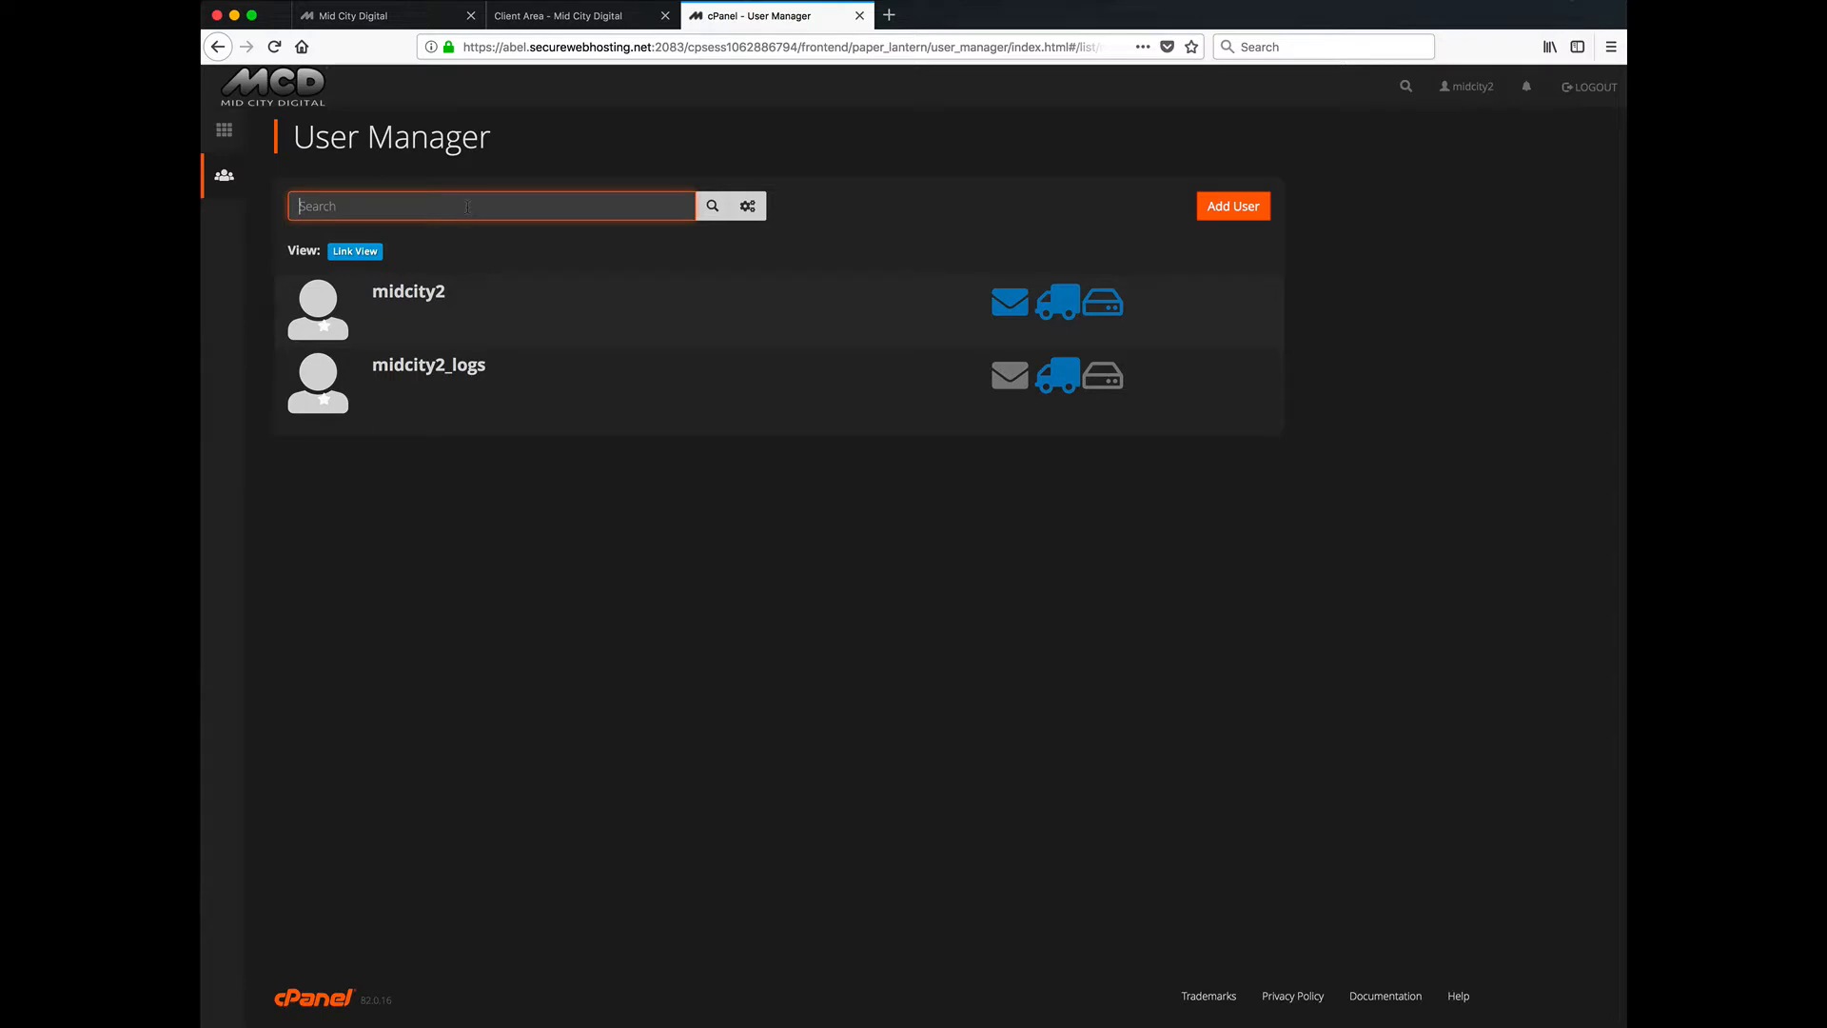
pyautogui.write('webmaster')
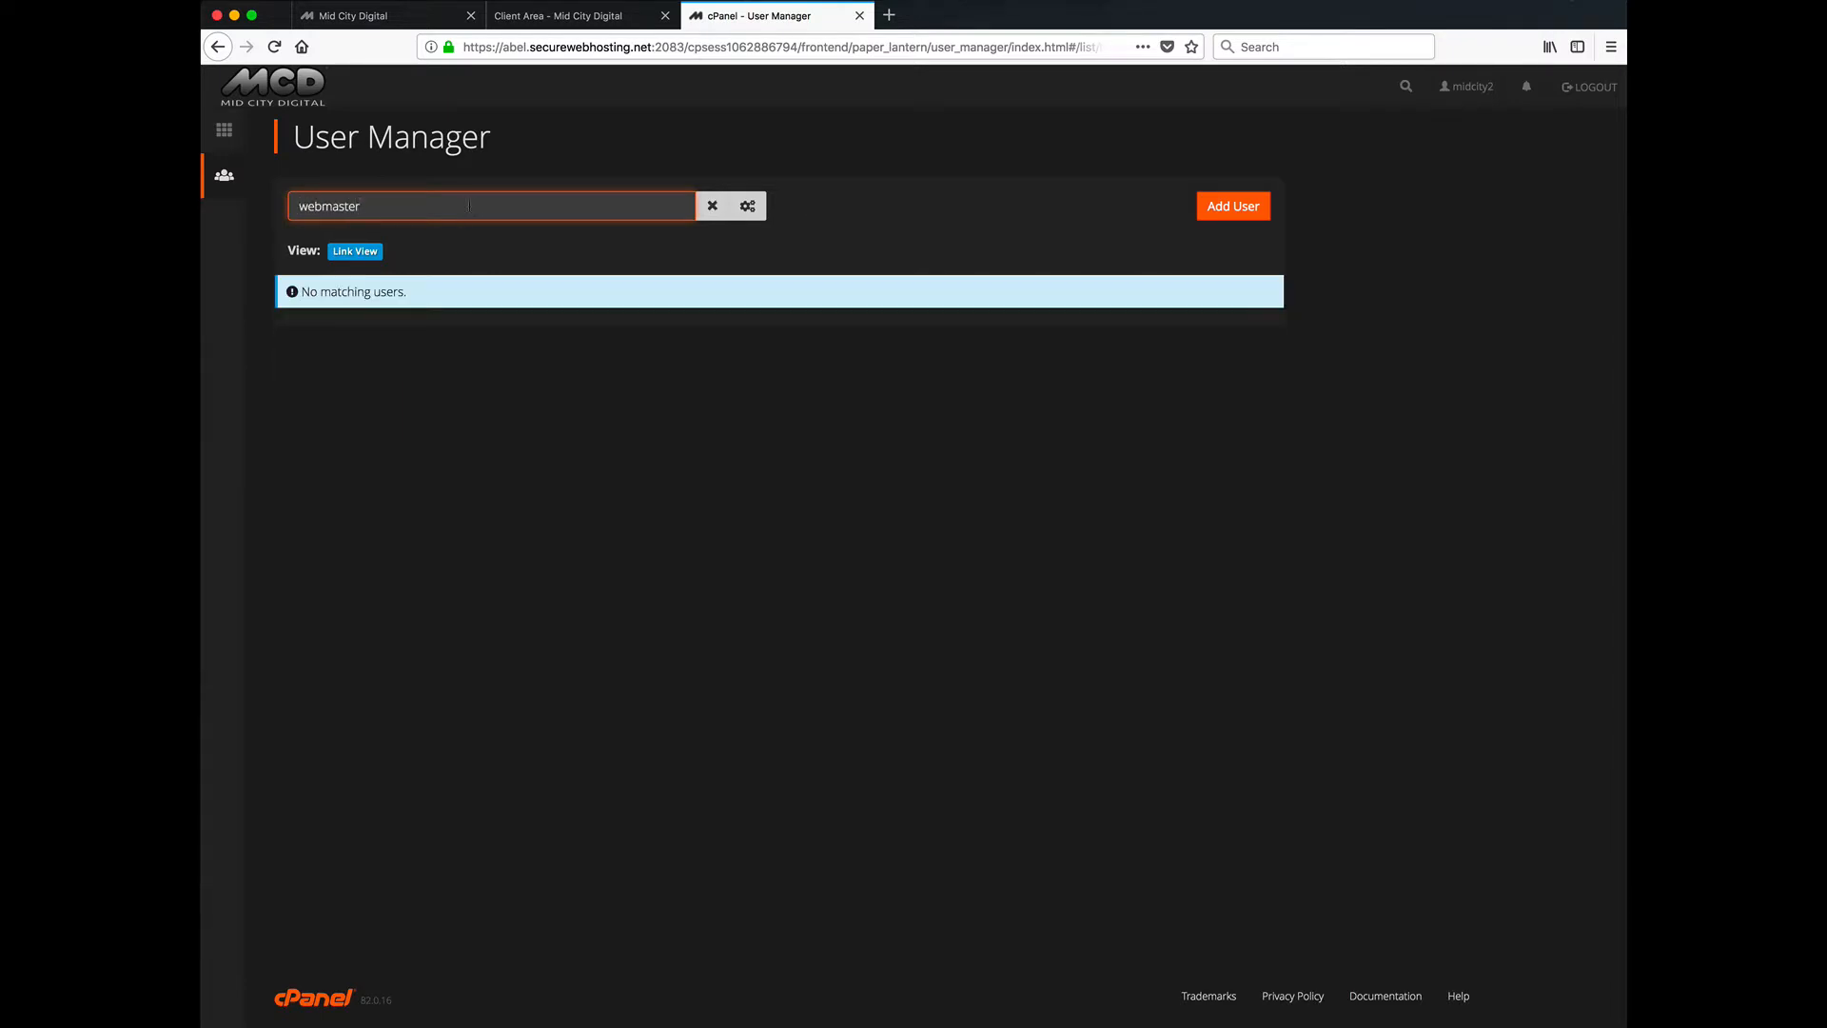
pyautogui.click(748, 208)
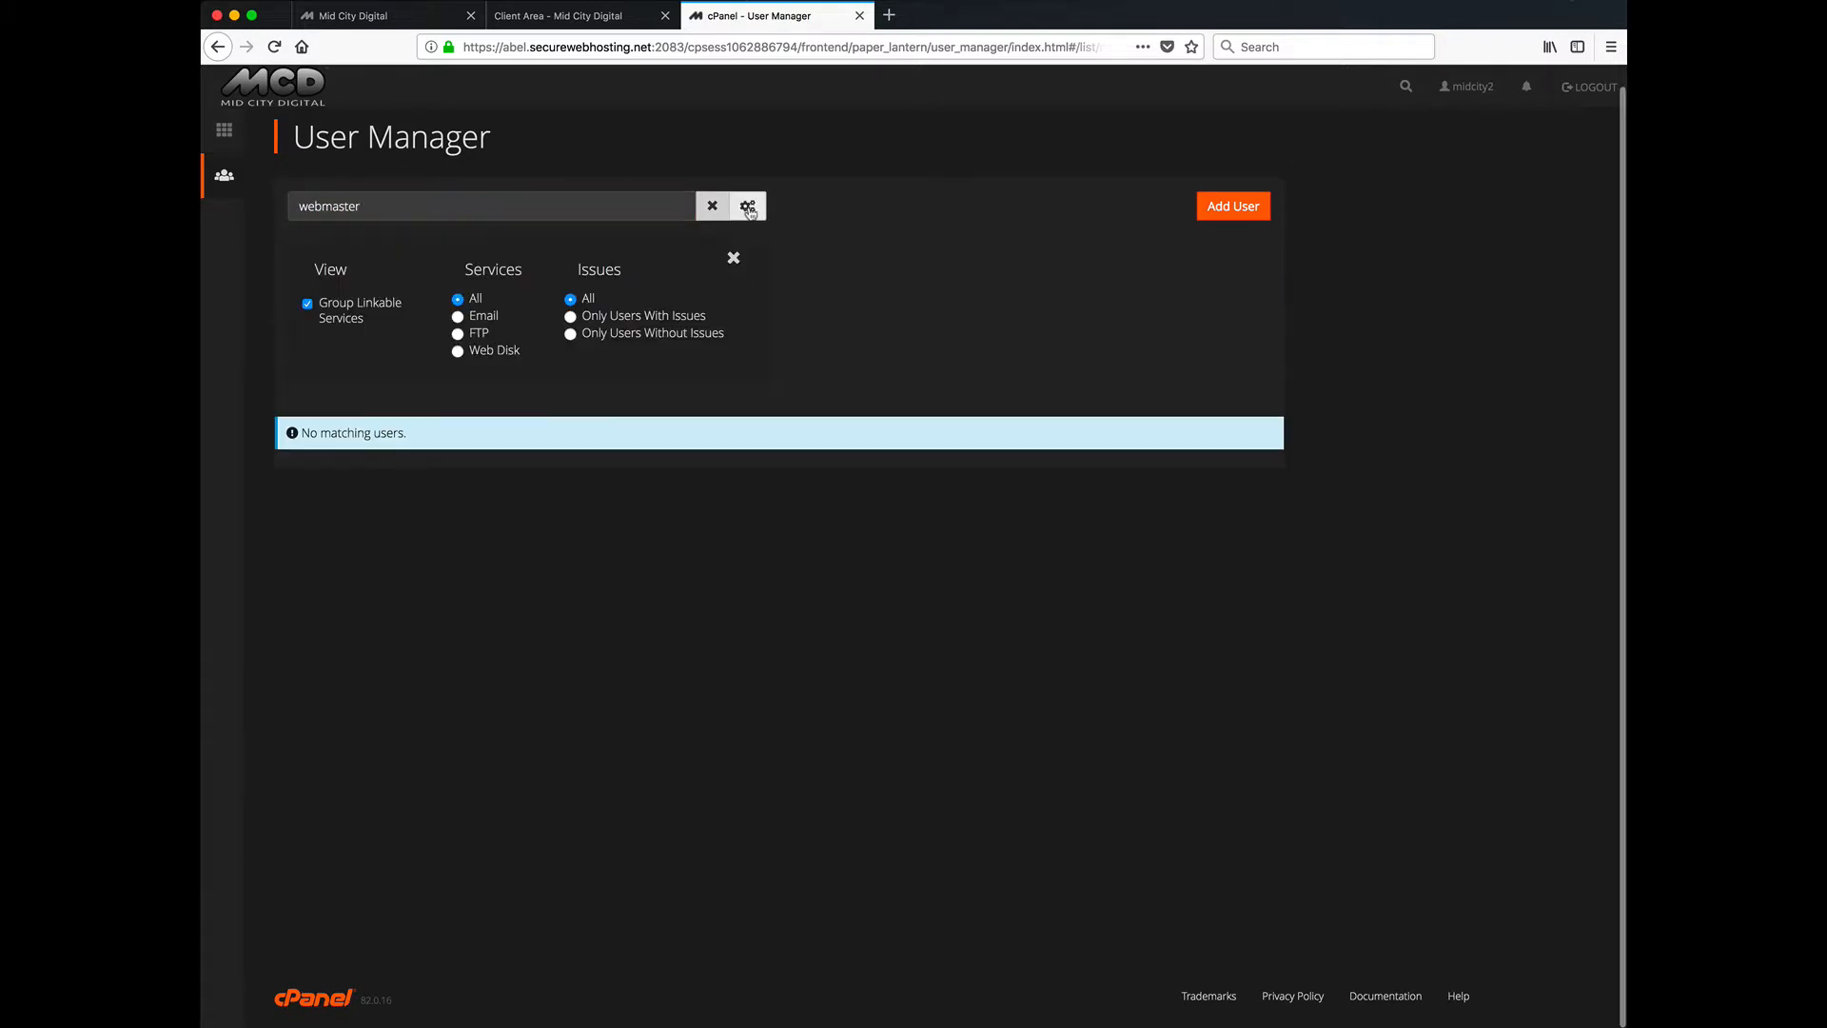
pyautogui.click(457, 317)
pyautogui.click(459, 334)
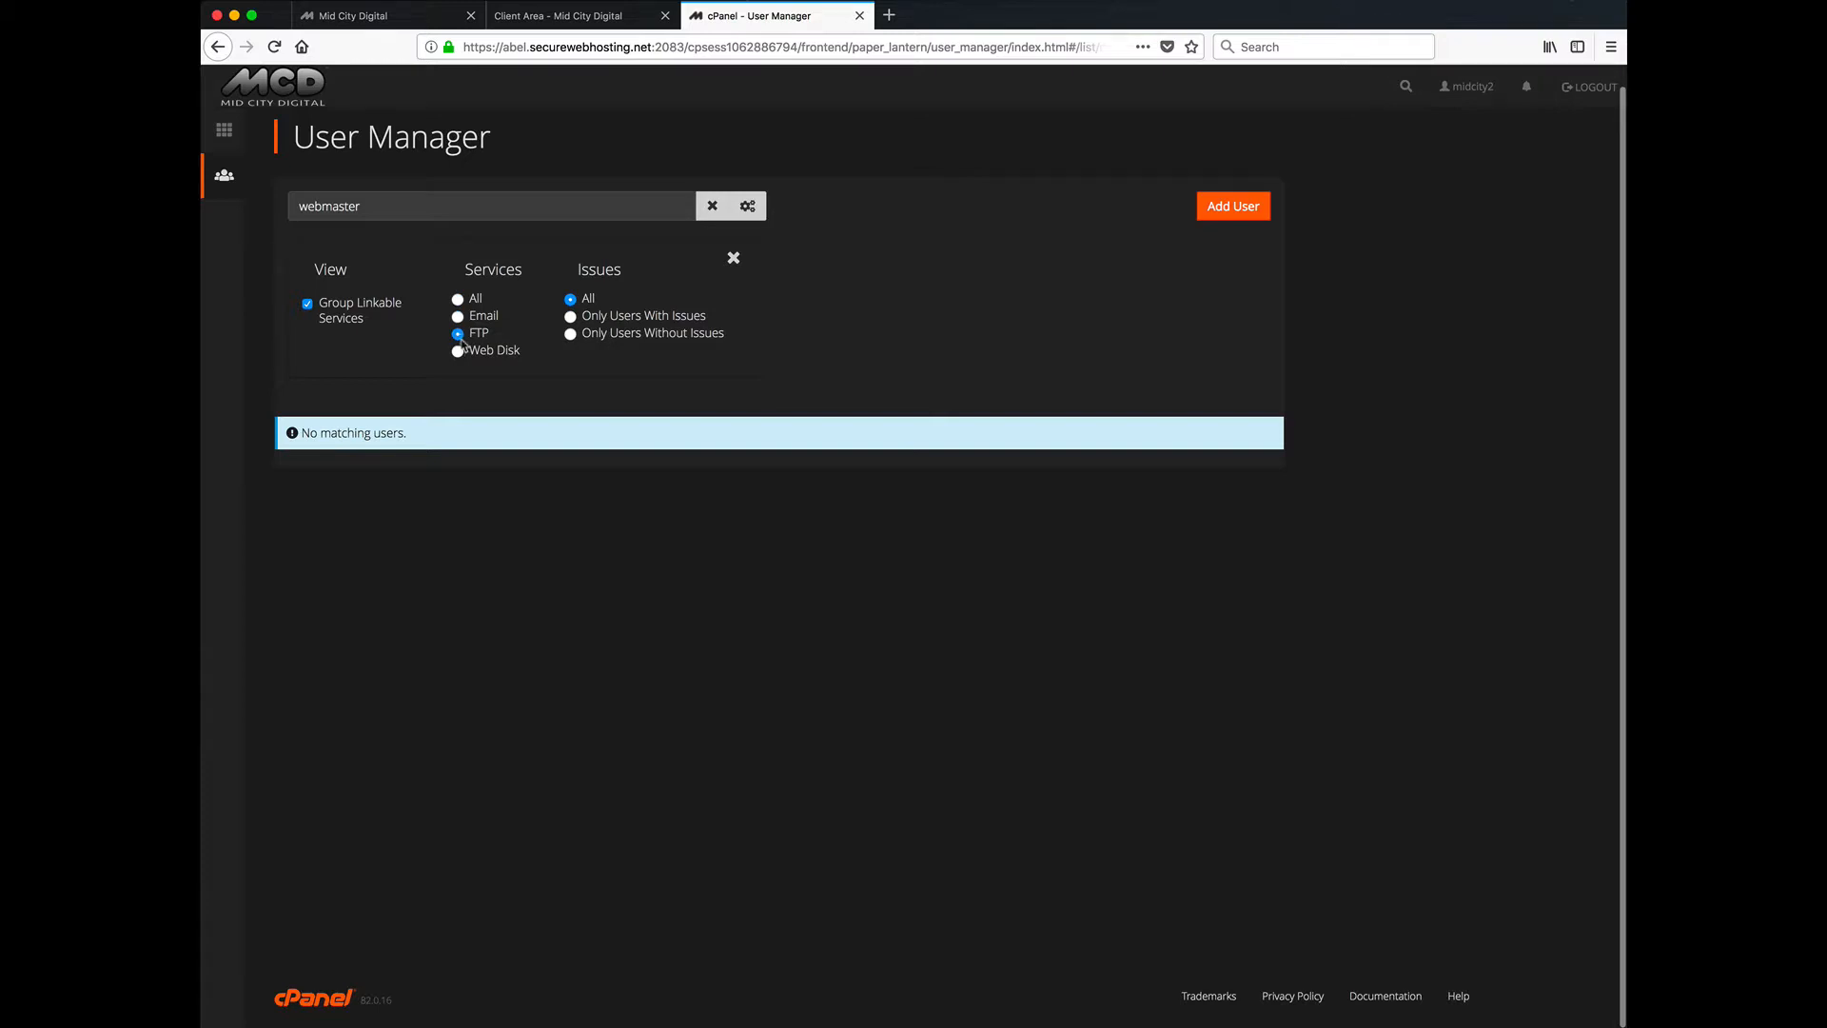
pyautogui.click(459, 352)
pyautogui.click(458, 300)
# Open the Add User form and generate a random password several times in its Password field.
pyautogui.click(1225, 218)
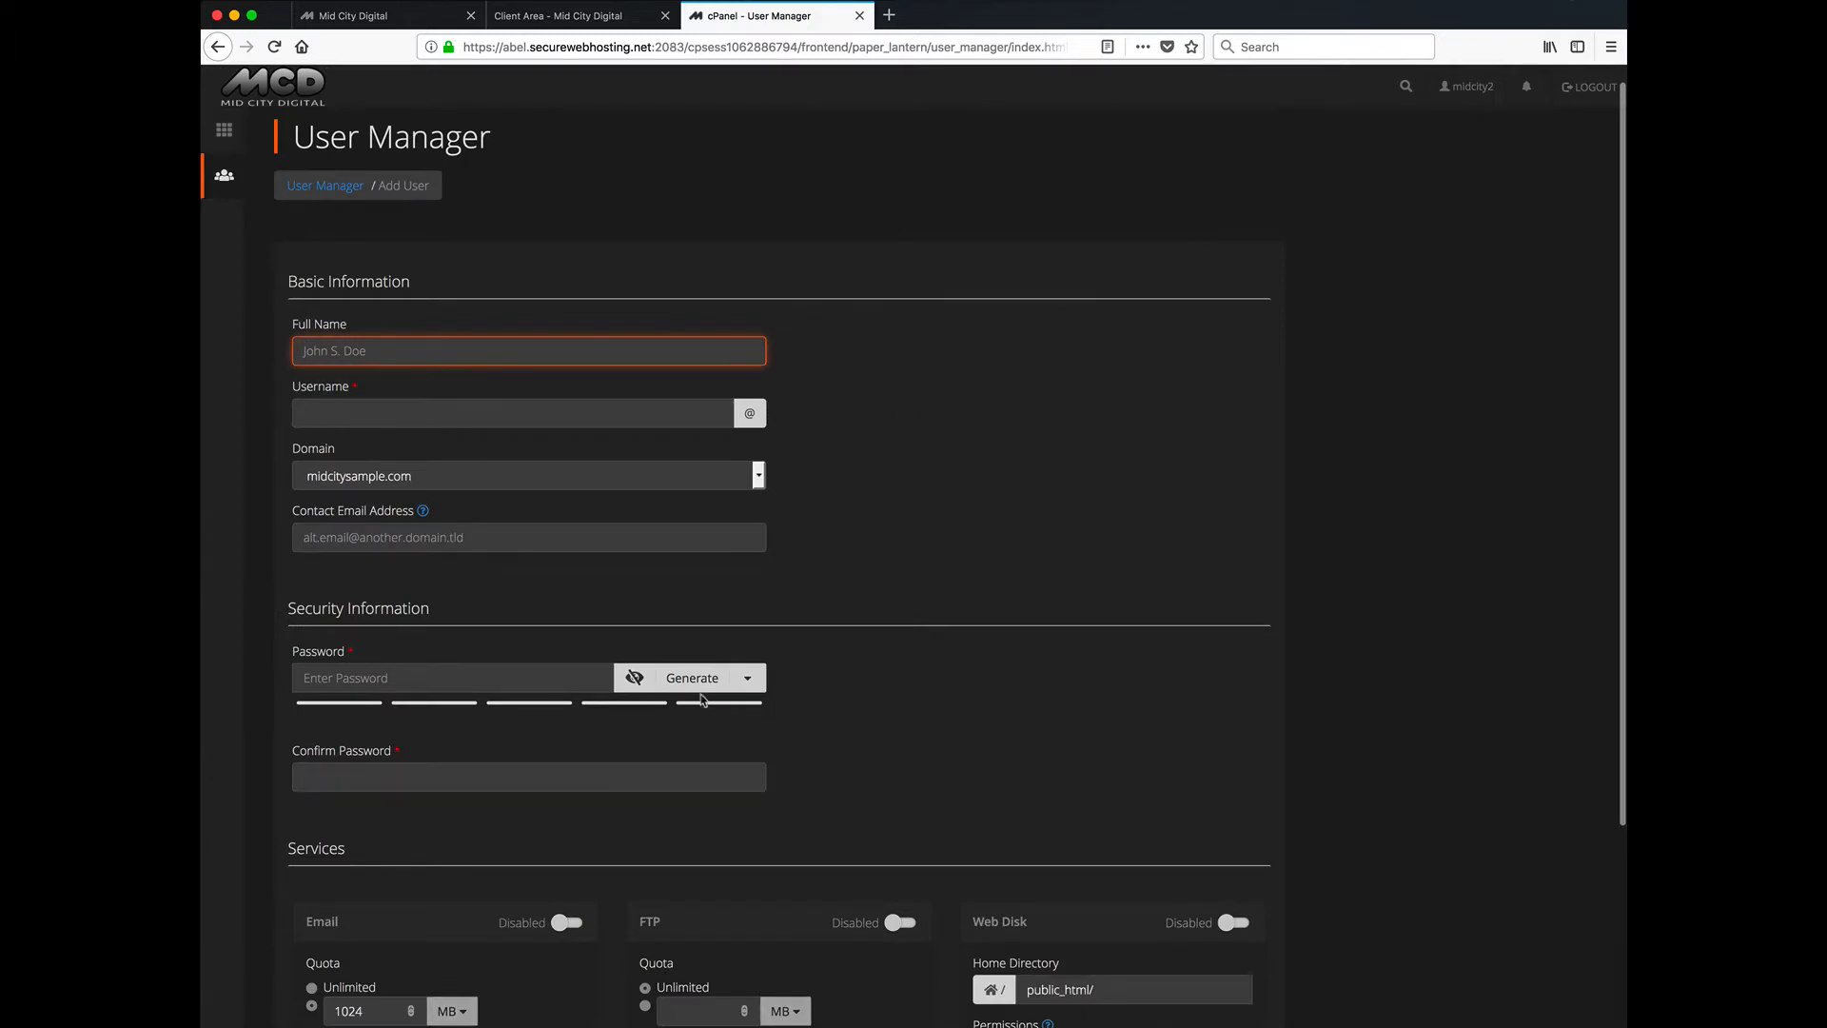
pyautogui.click(692, 683)
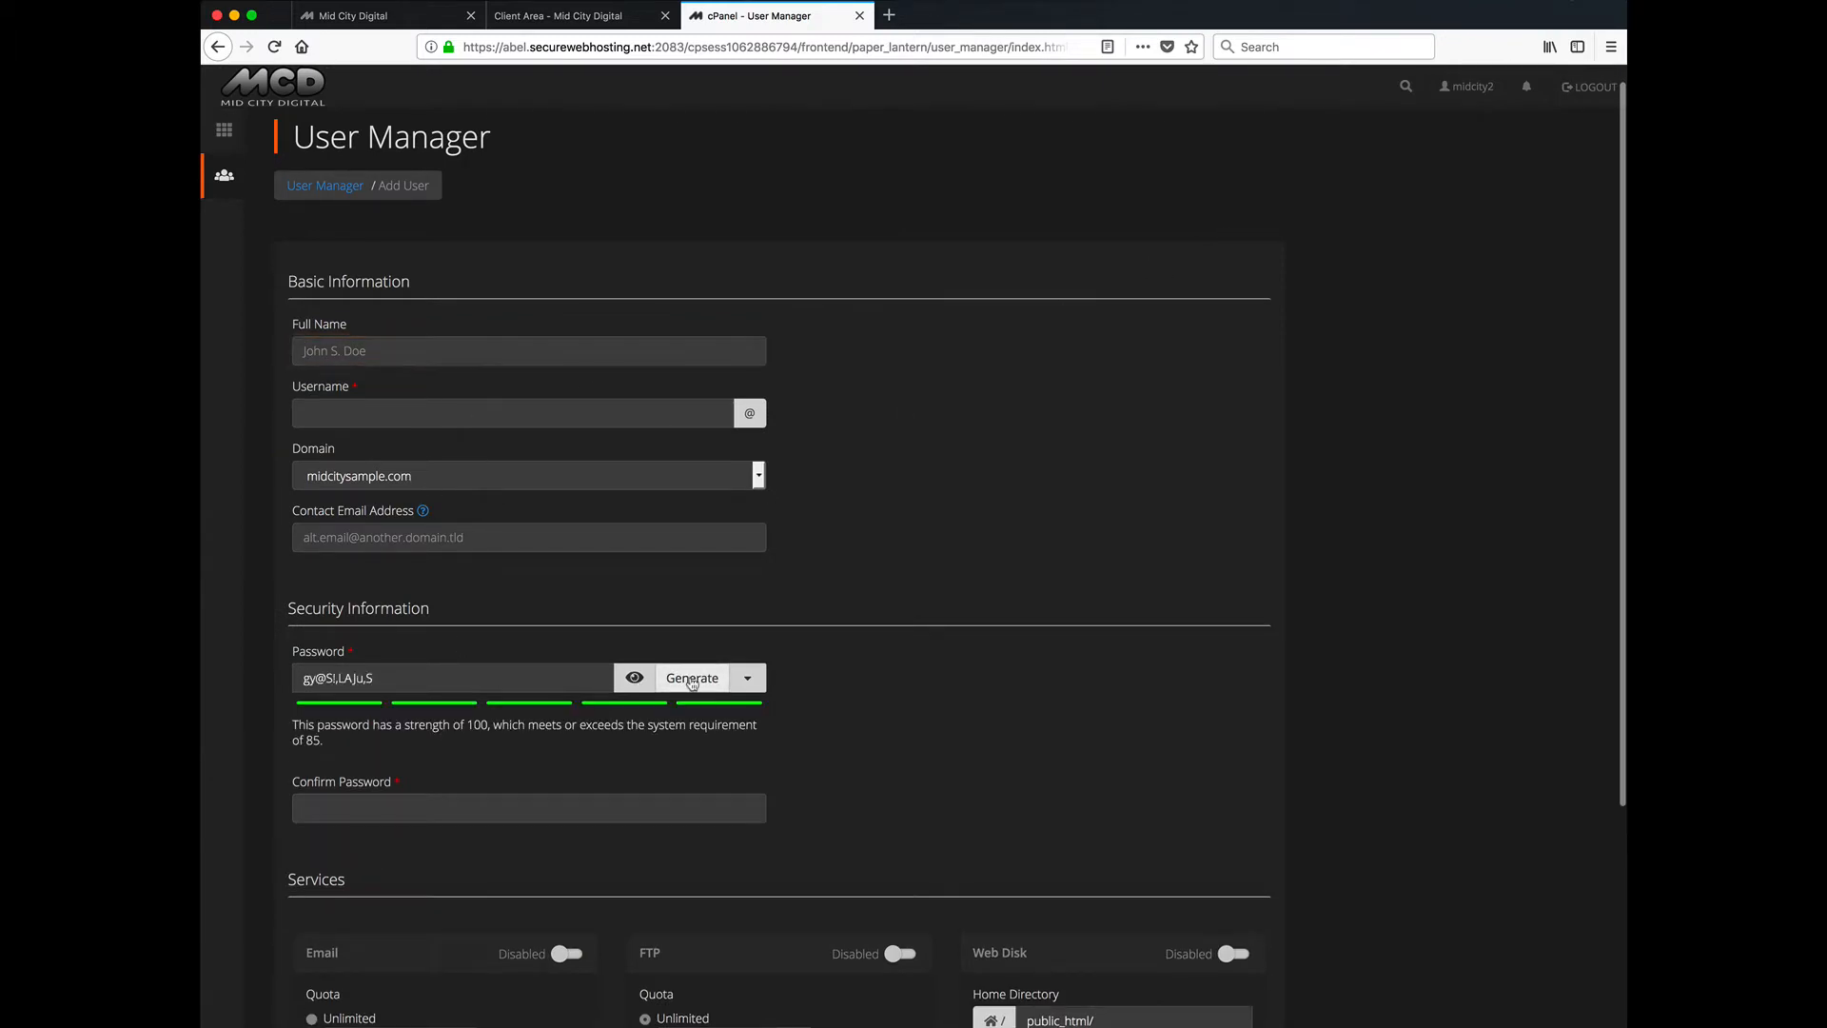
pyautogui.click(692, 683)
pyautogui.click(692, 682)
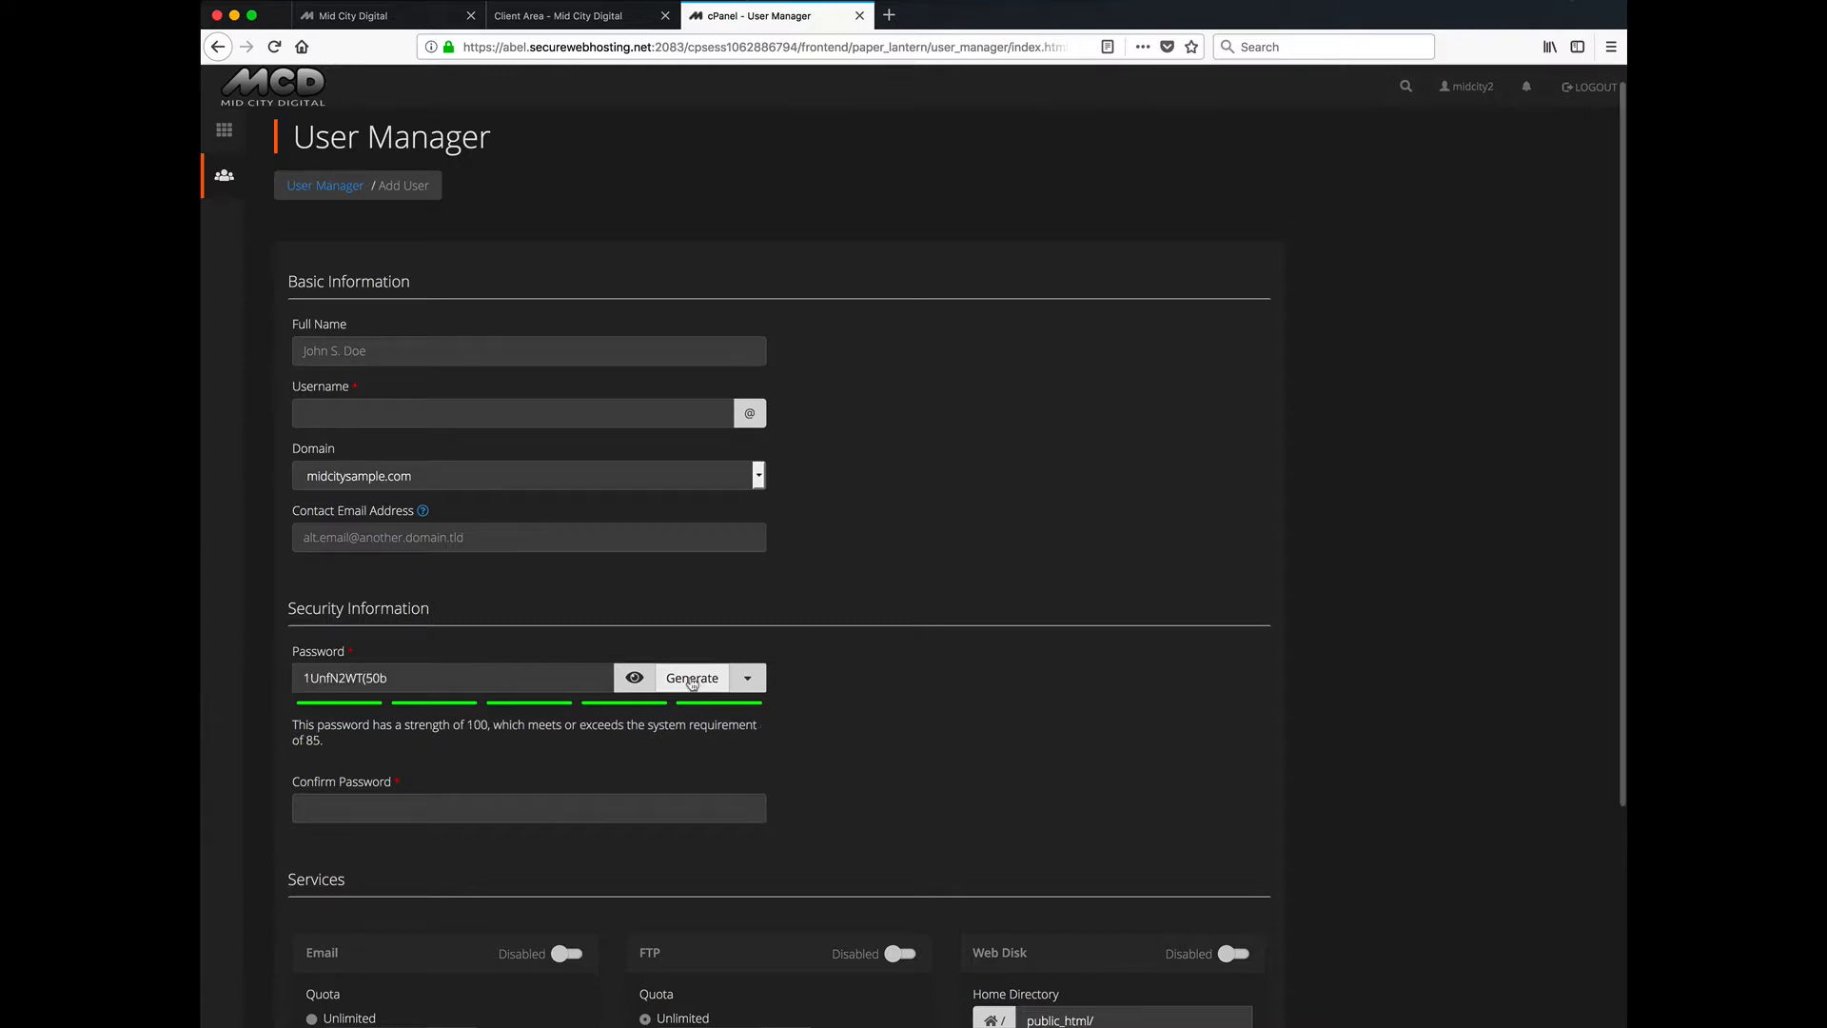
pyautogui.click(691, 682)
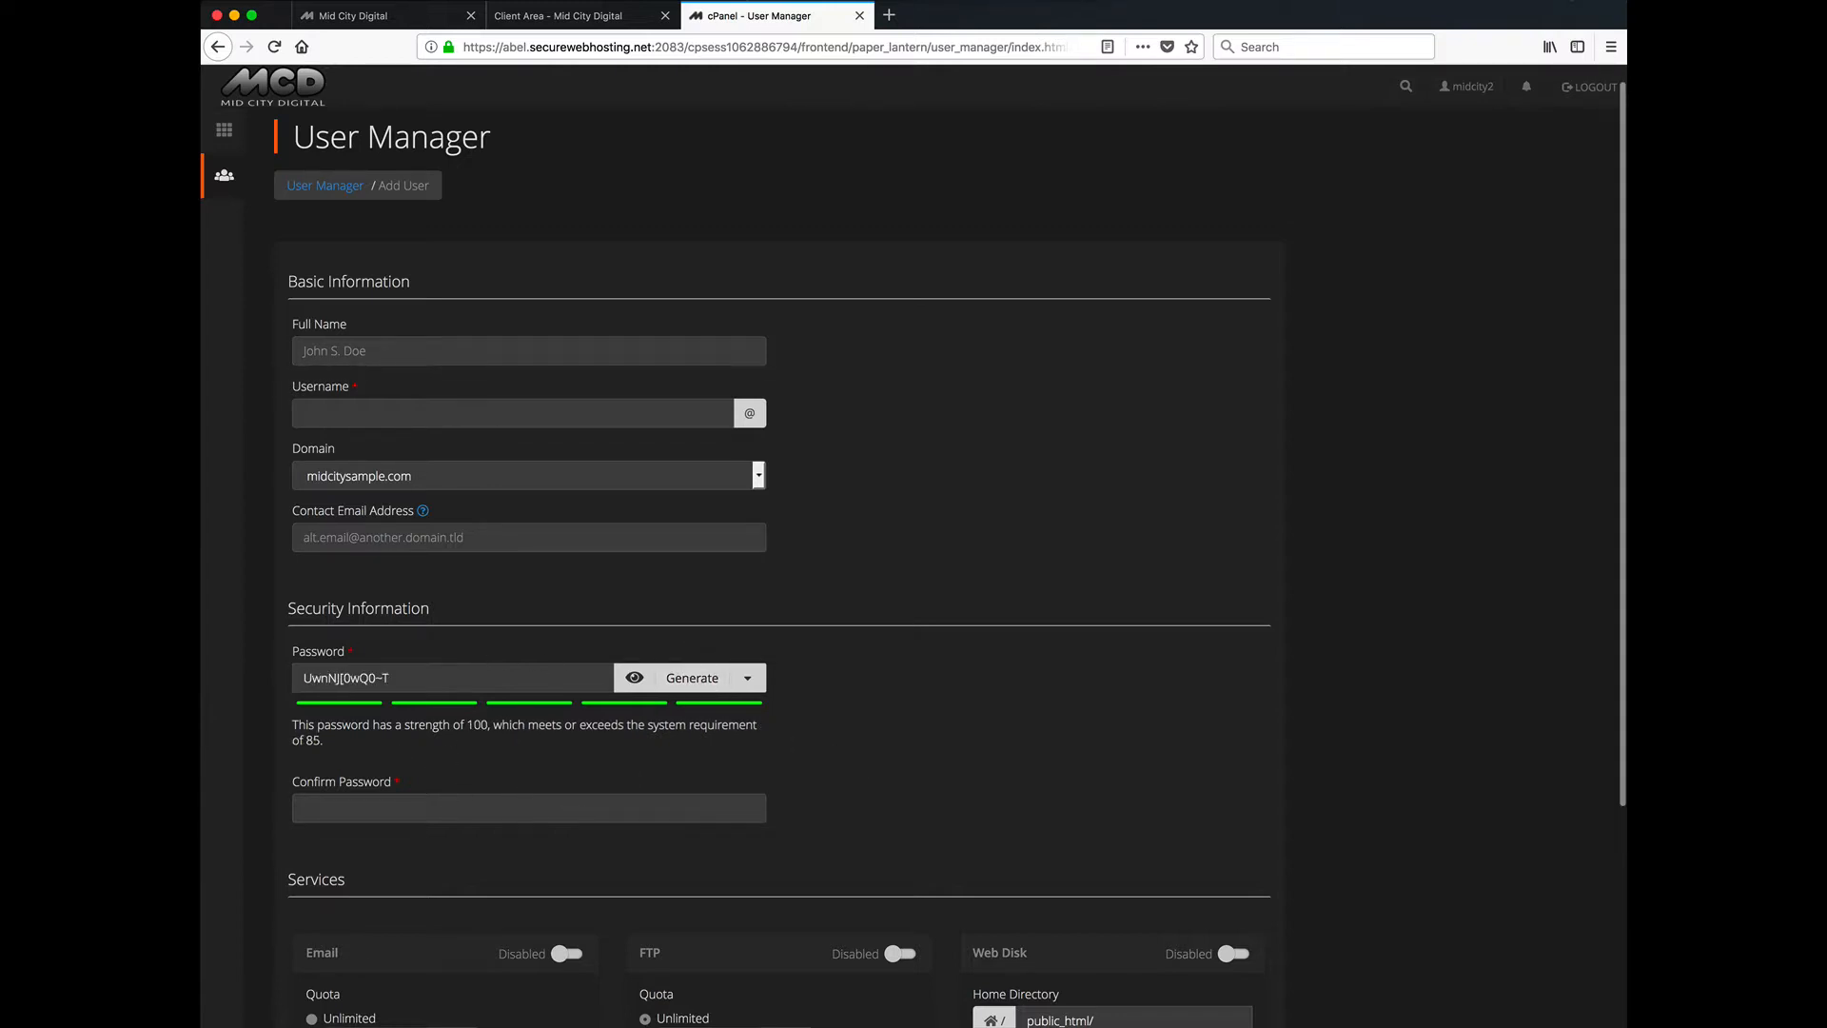
# Review the Confirm Password field and the Email, FTP and Web Disk service options, and cancel adding the user.
pyautogui.tripleClick(427, 676)
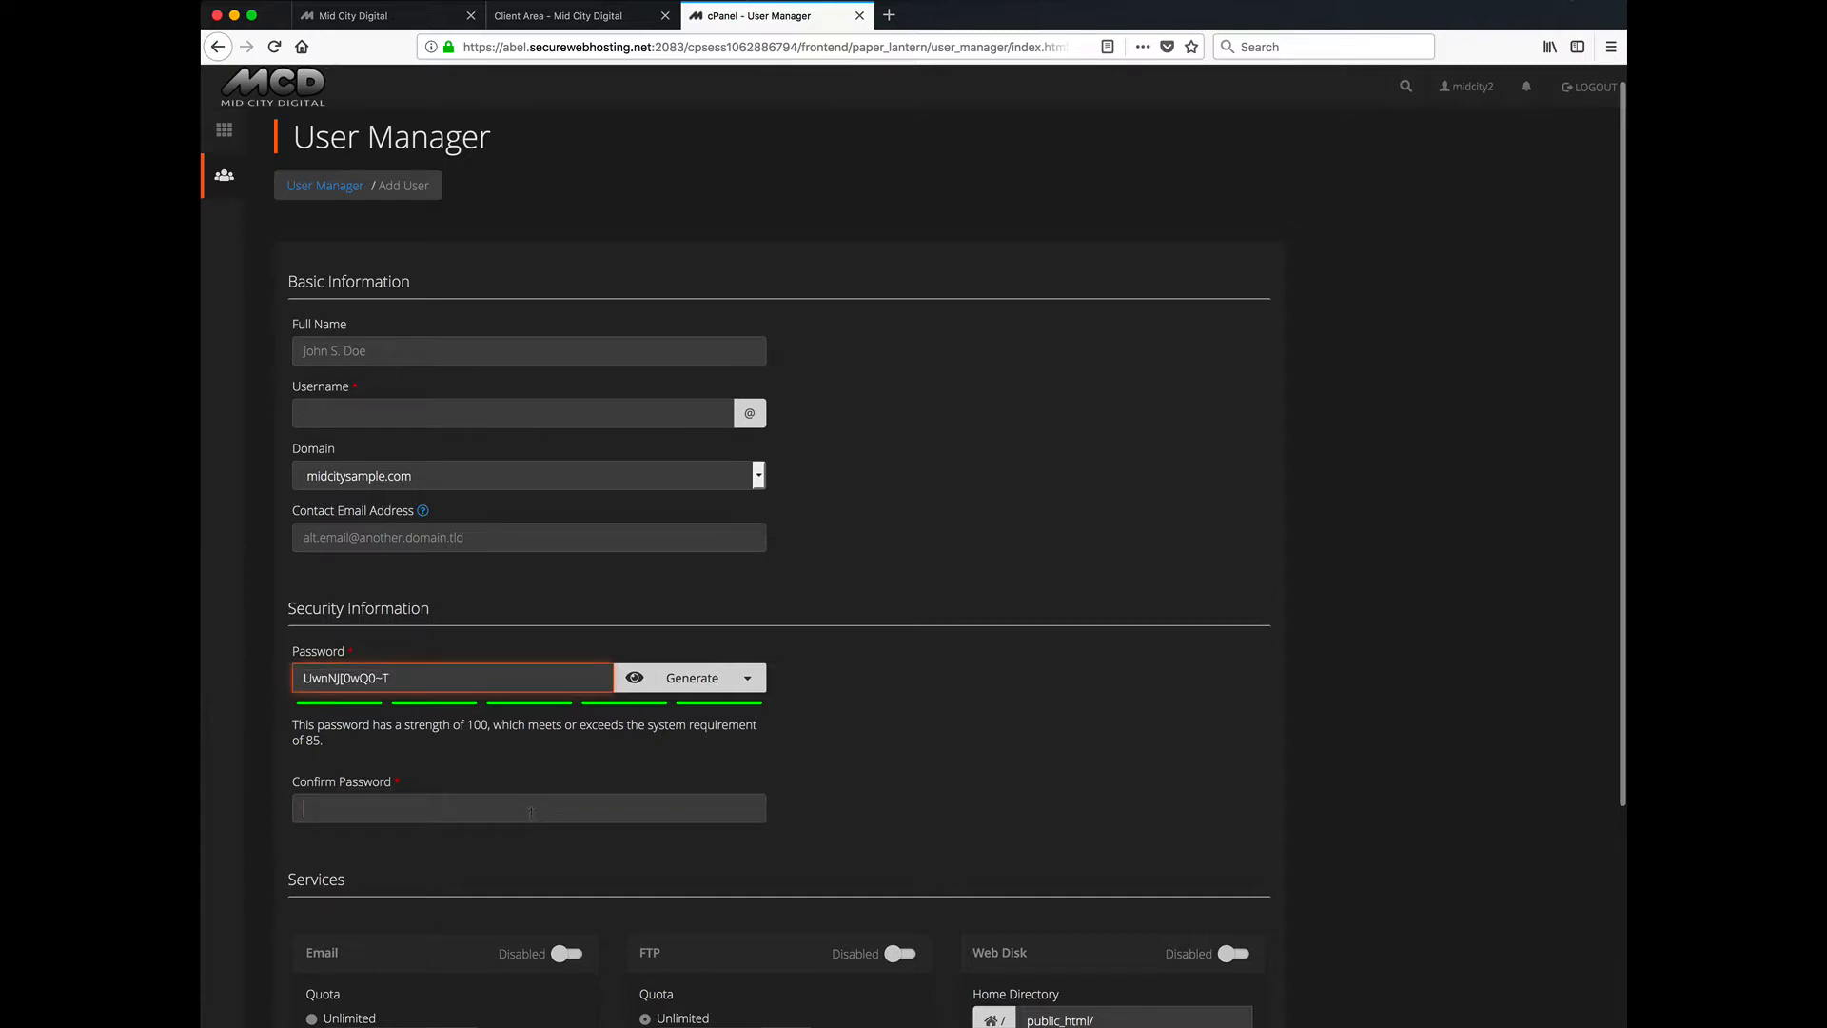
pyautogui.click(539, 811)
pyautogui.scroll(-3, 1009, 851)
pyautogui.scroll(4, 1009, 847)
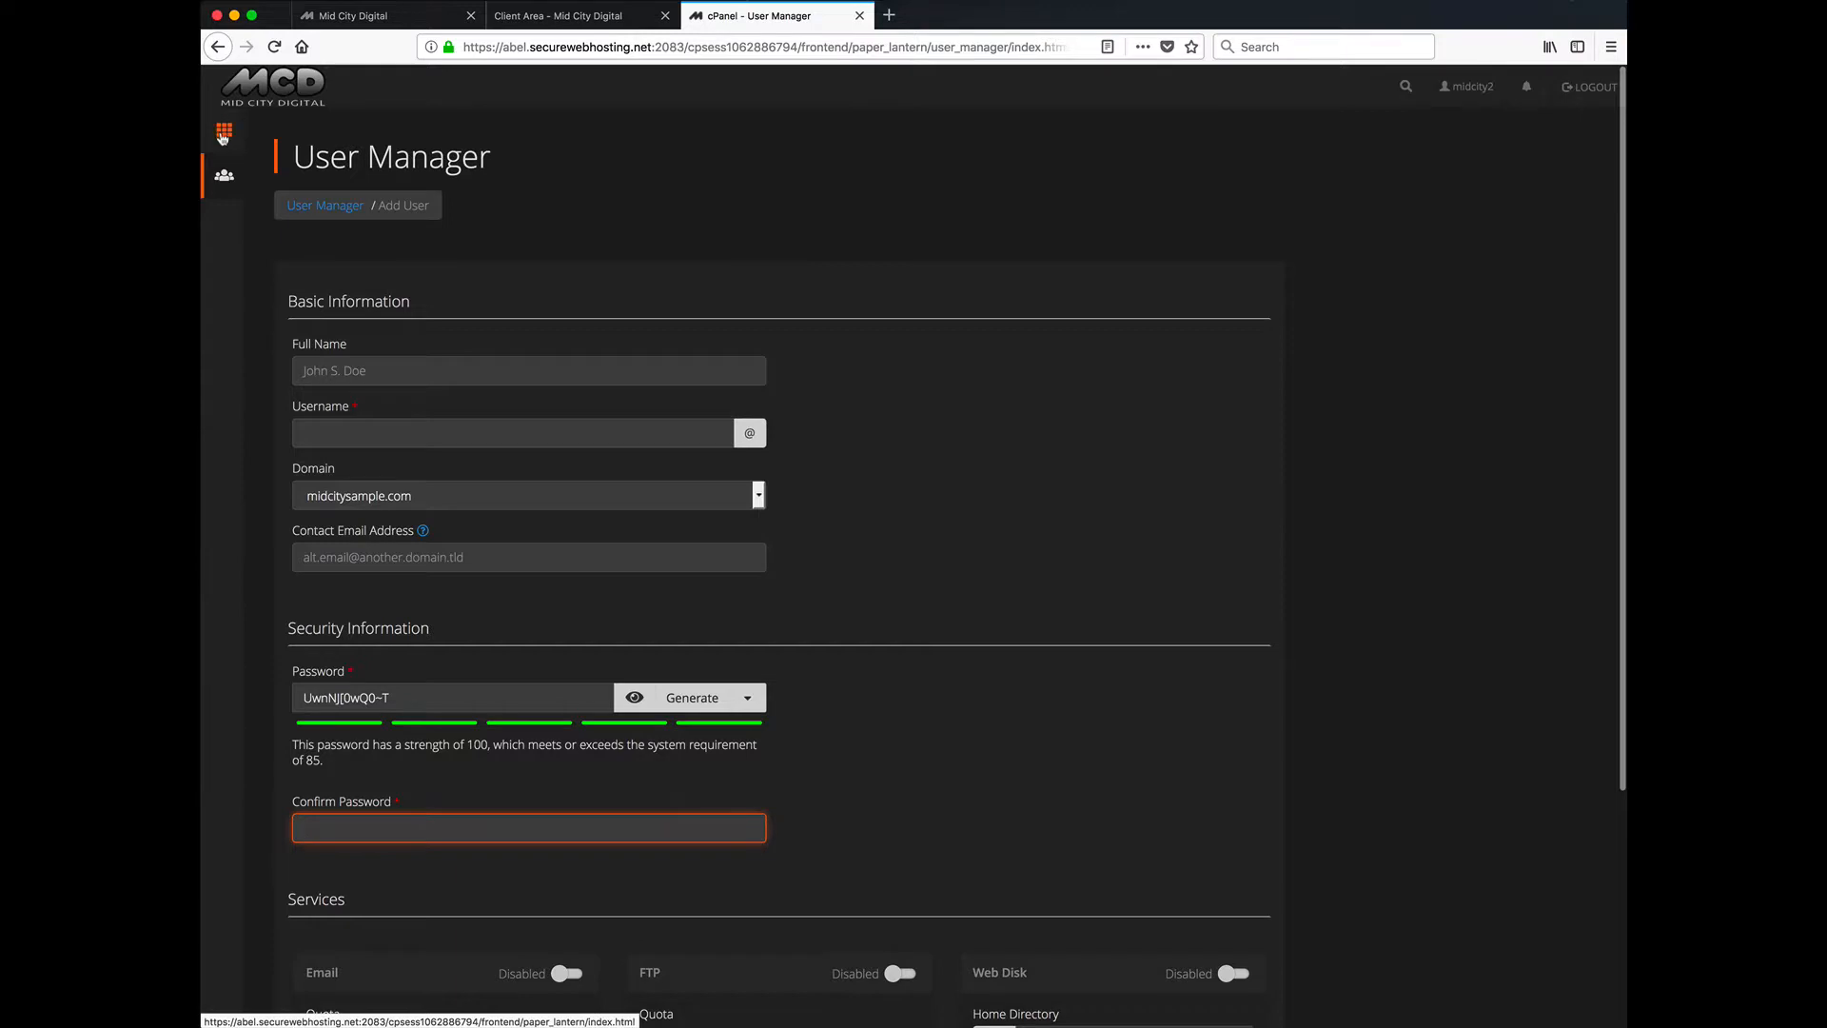
pyautogui.scroll(-3, 591, 322)
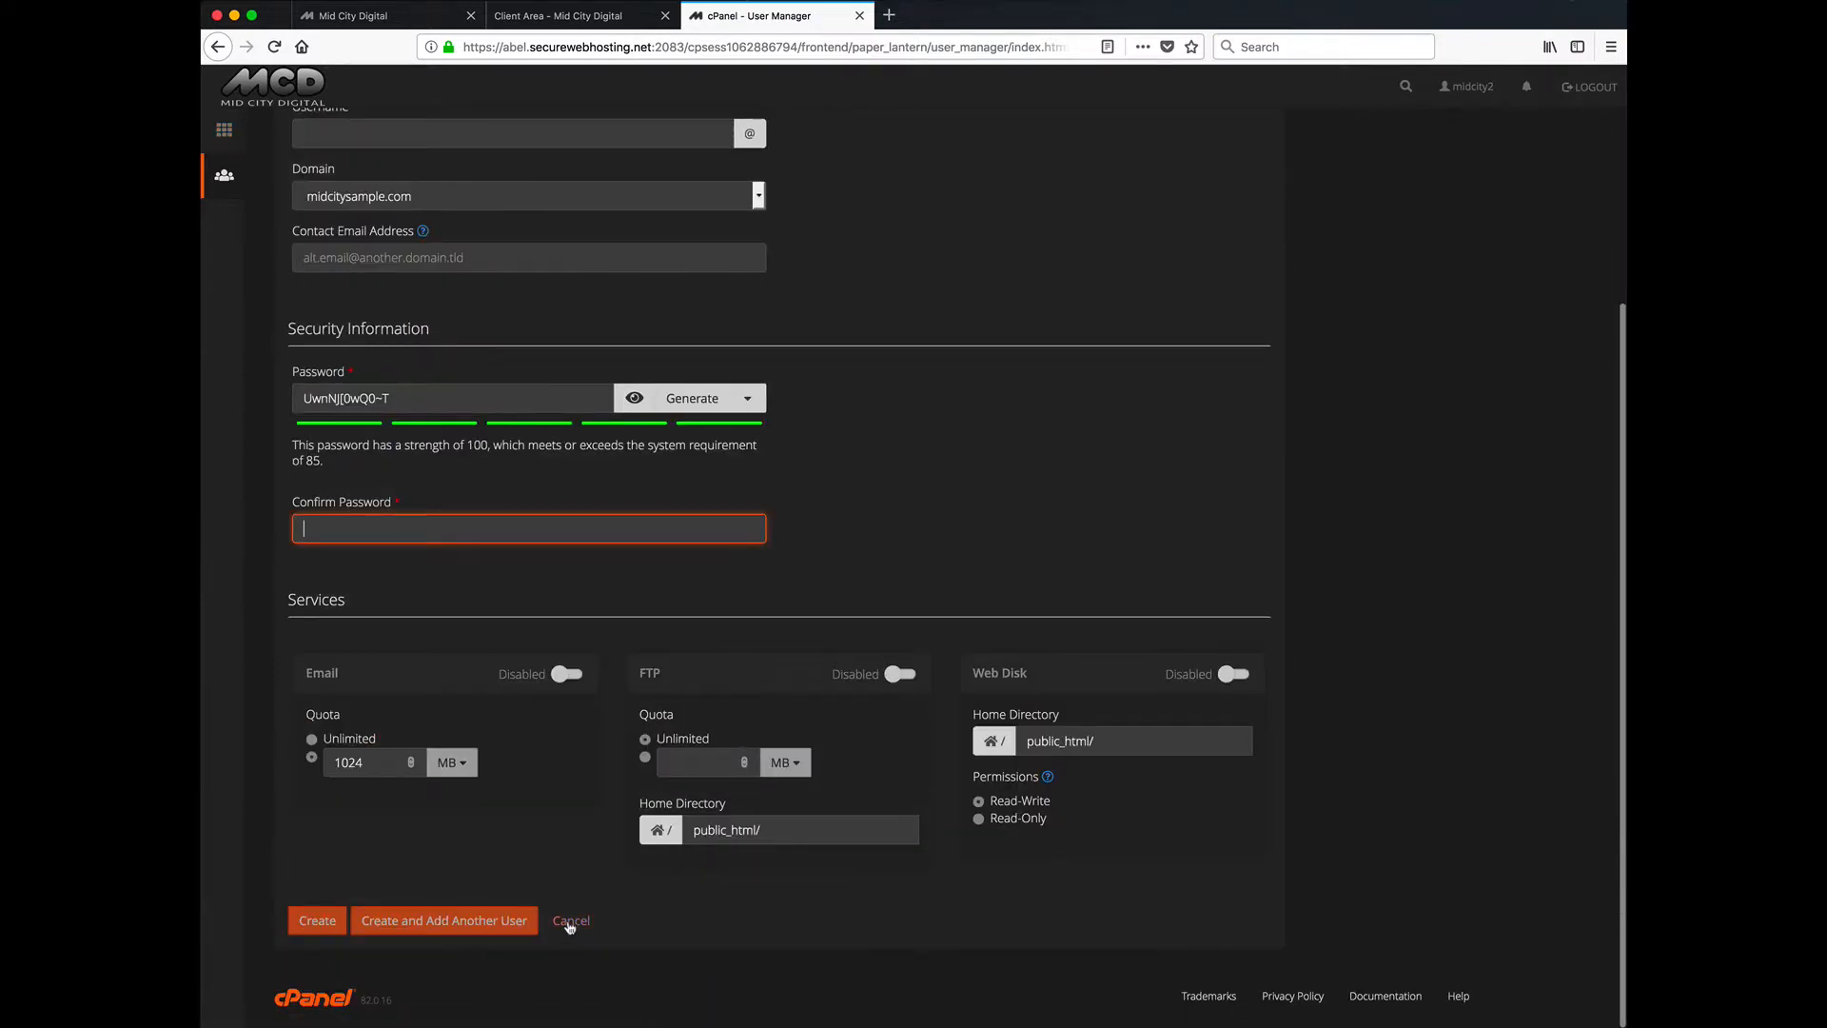
pyautogui.click(570, 921)
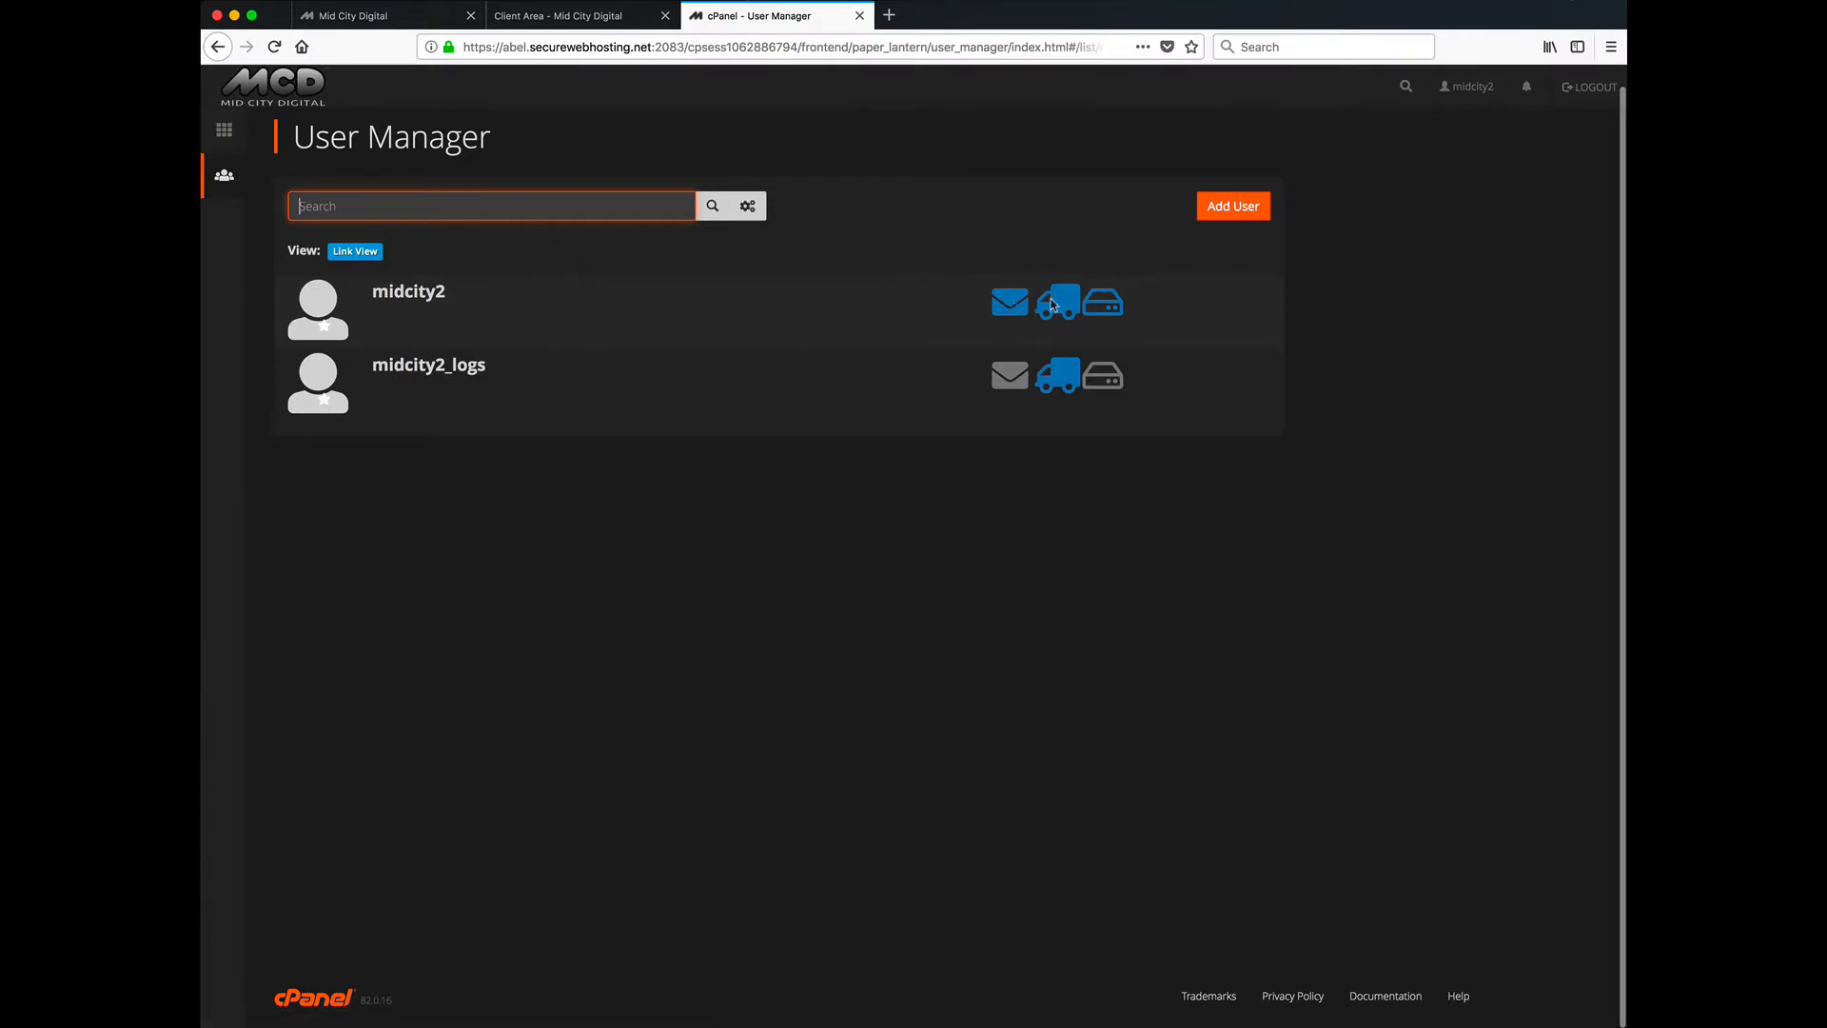
# Go from the cPanel main page to FTP Accounts, and open and close its Password Generator.
pyautogui.click(223, 138)
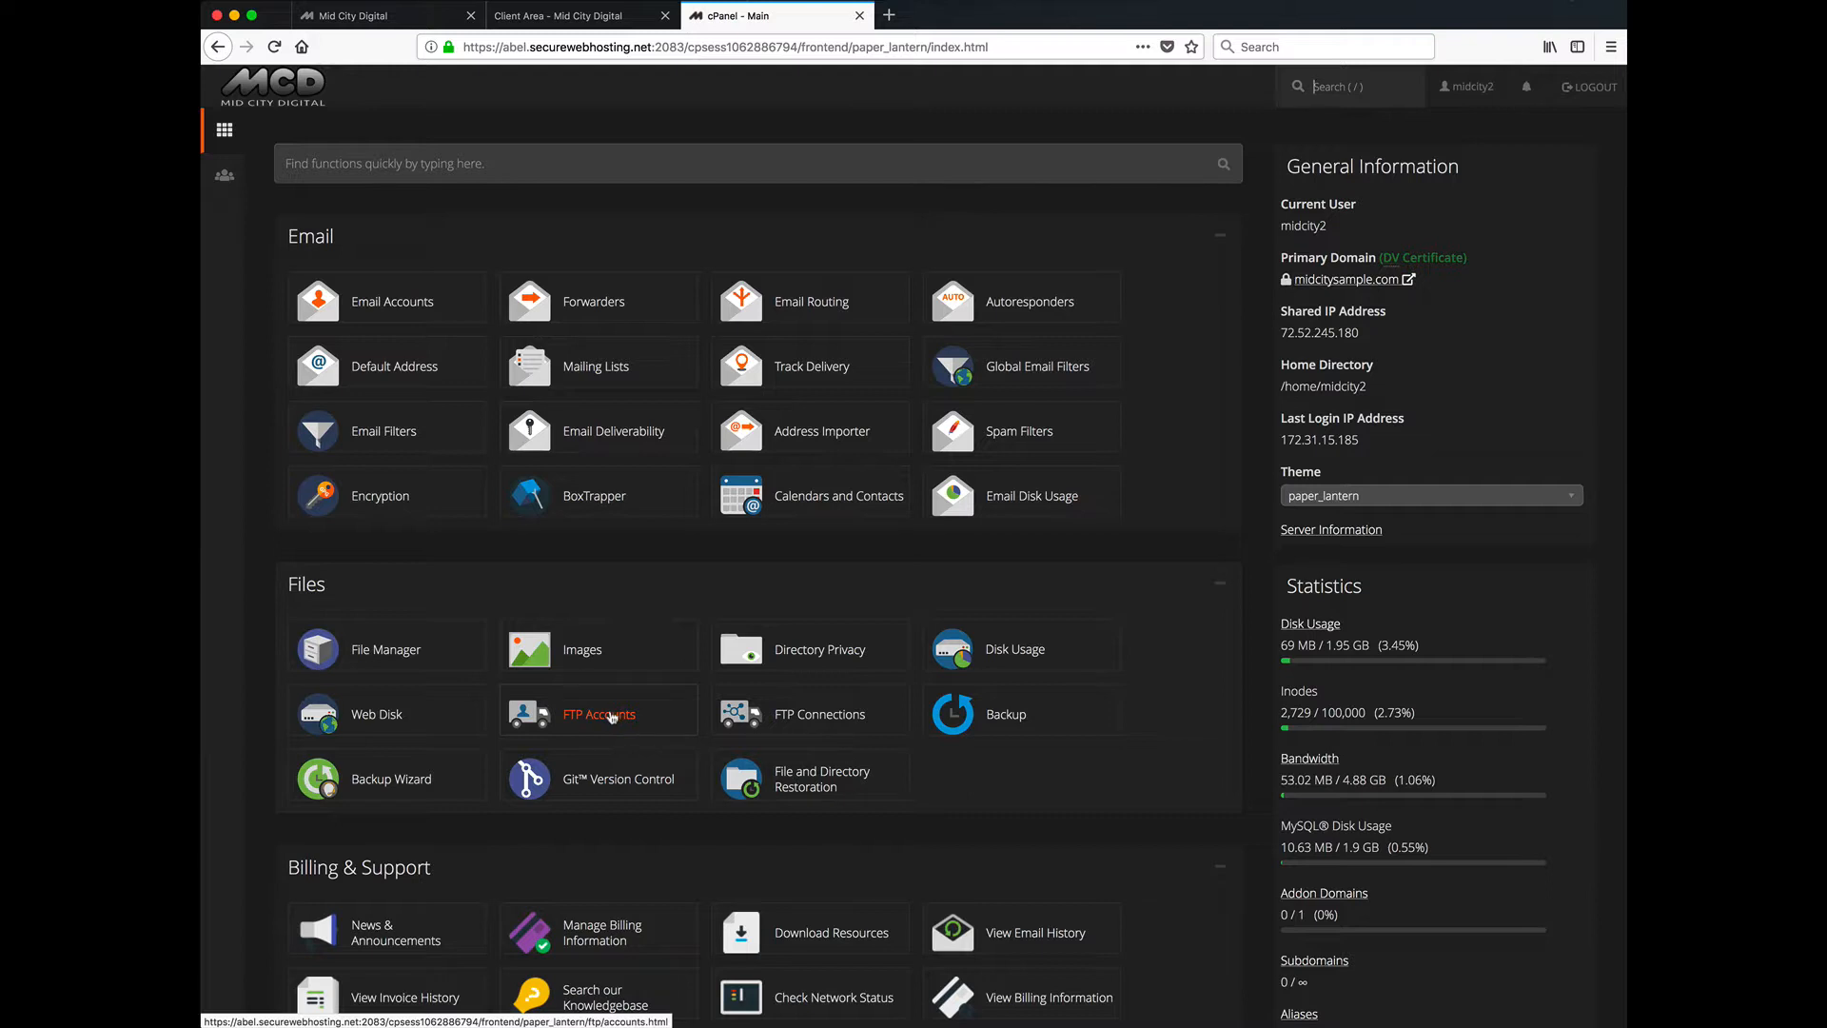
pyautogui.click(591, 714)
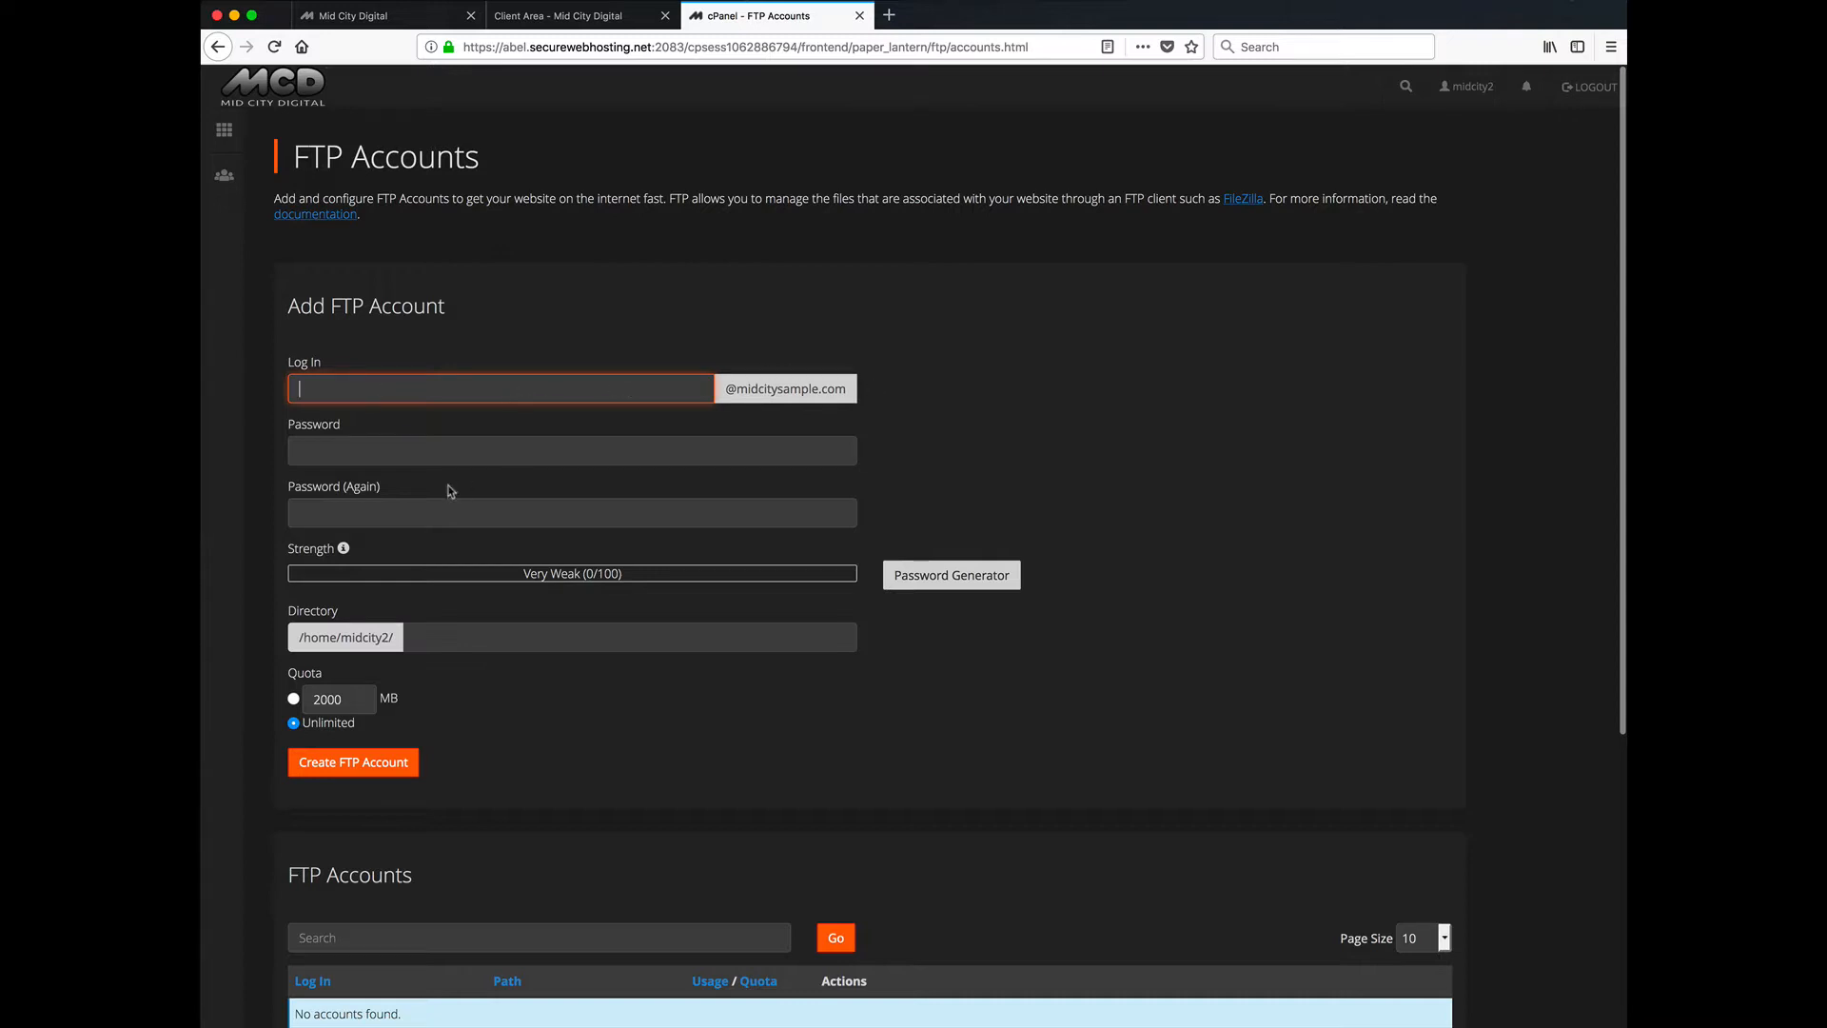
pyautogui.click(952, 575)
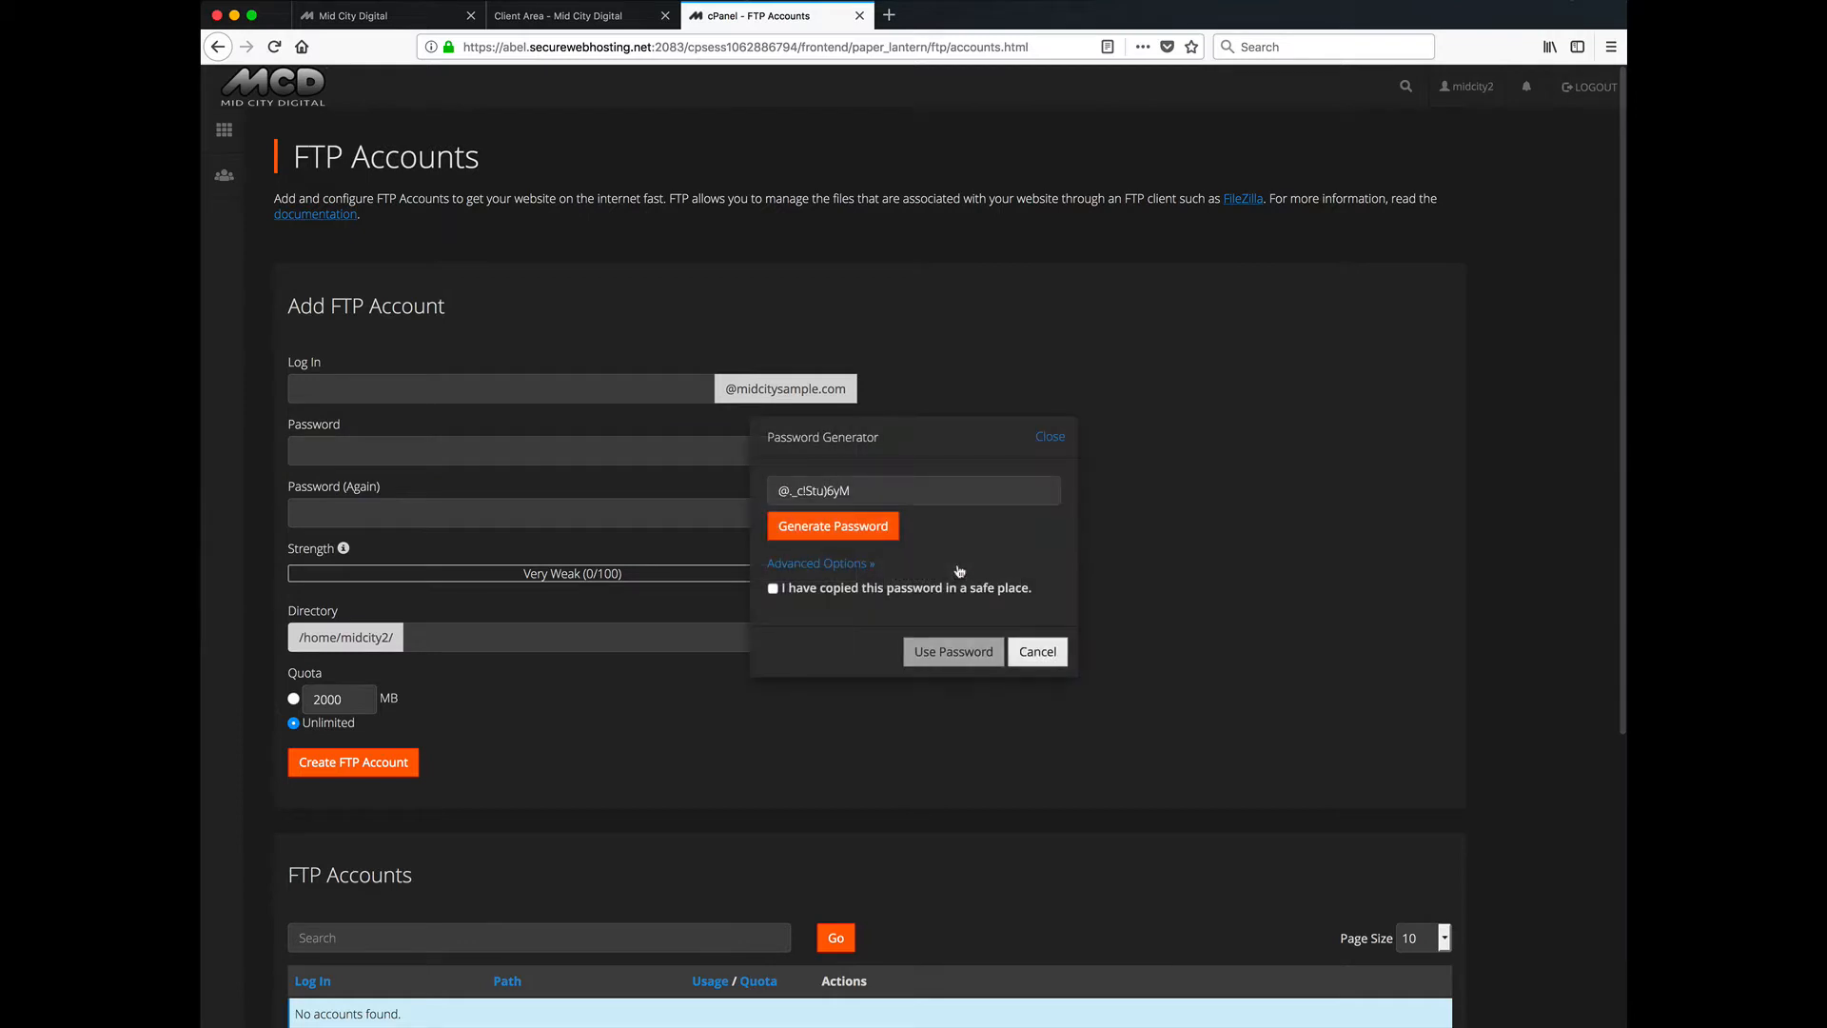
pyautogui.click(1050, 439)
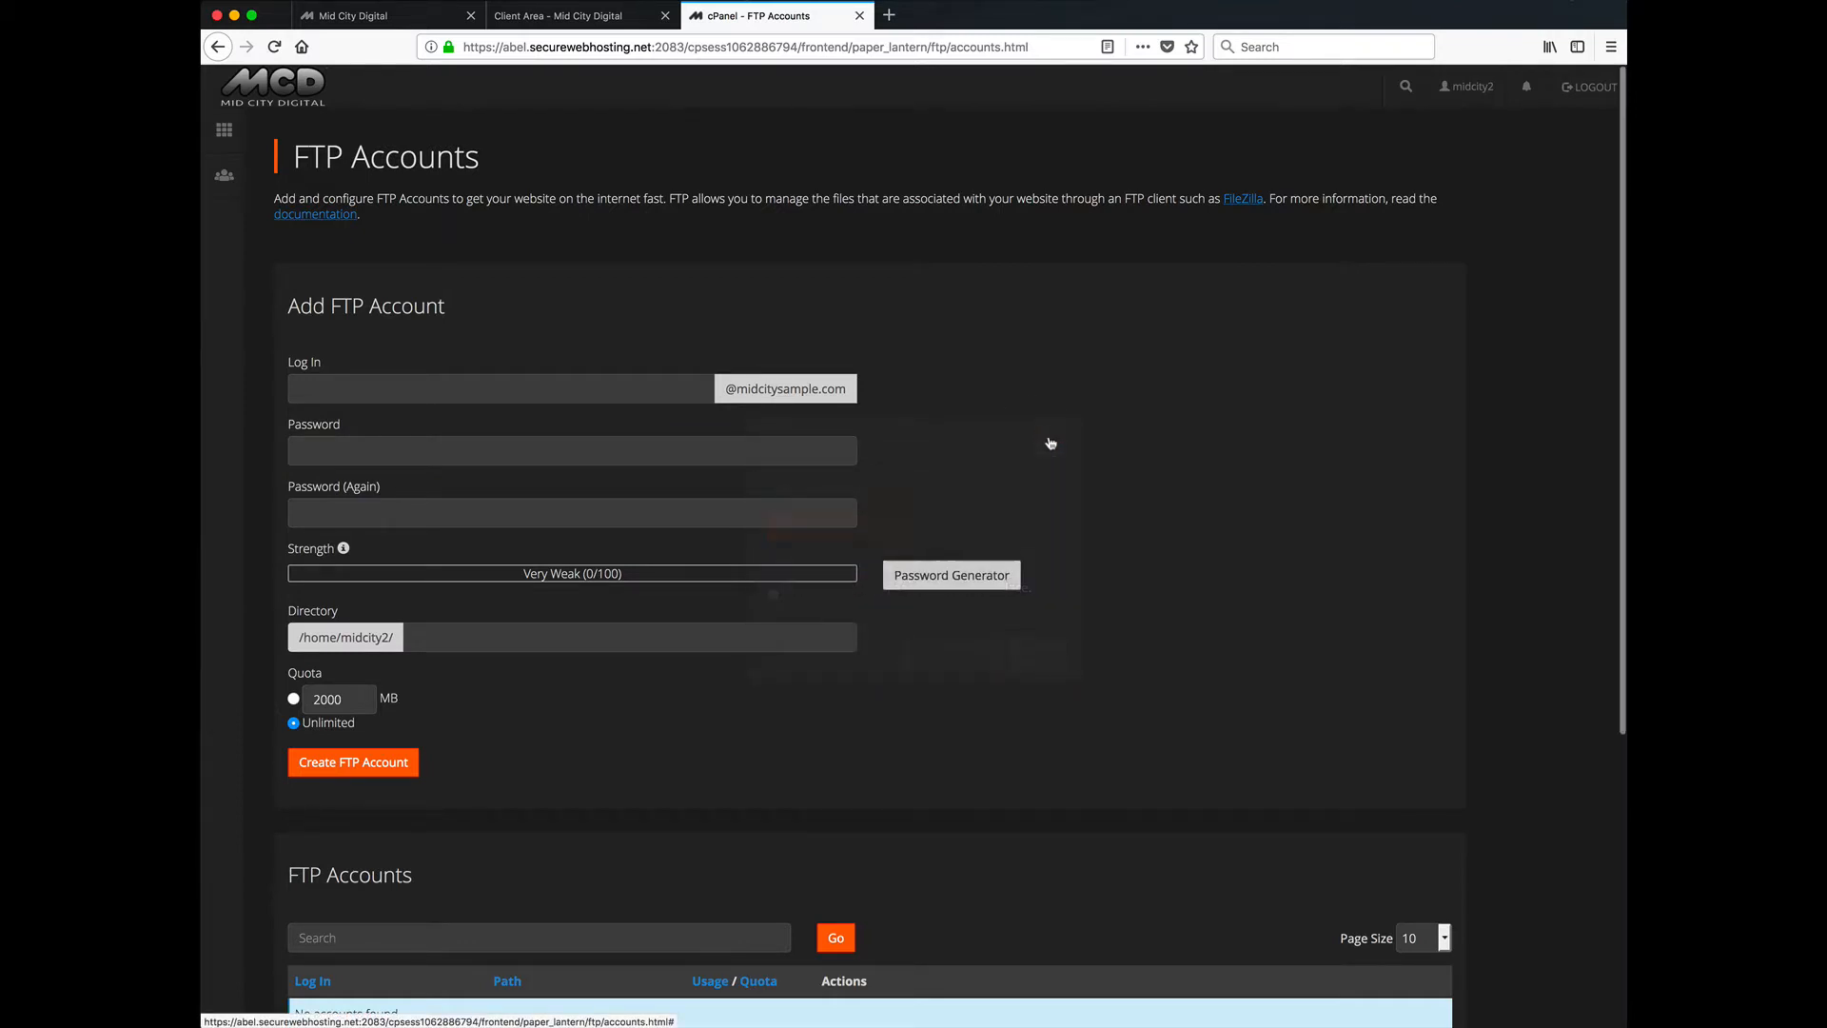
# Review the Add FTP Account form and the regular and special FTP account lists.
pyautogui.scroll(-4, 546, 597)
pyautogui.scroll(4, 546, 596)
pyautogui.scroll(-3, 574, 455)
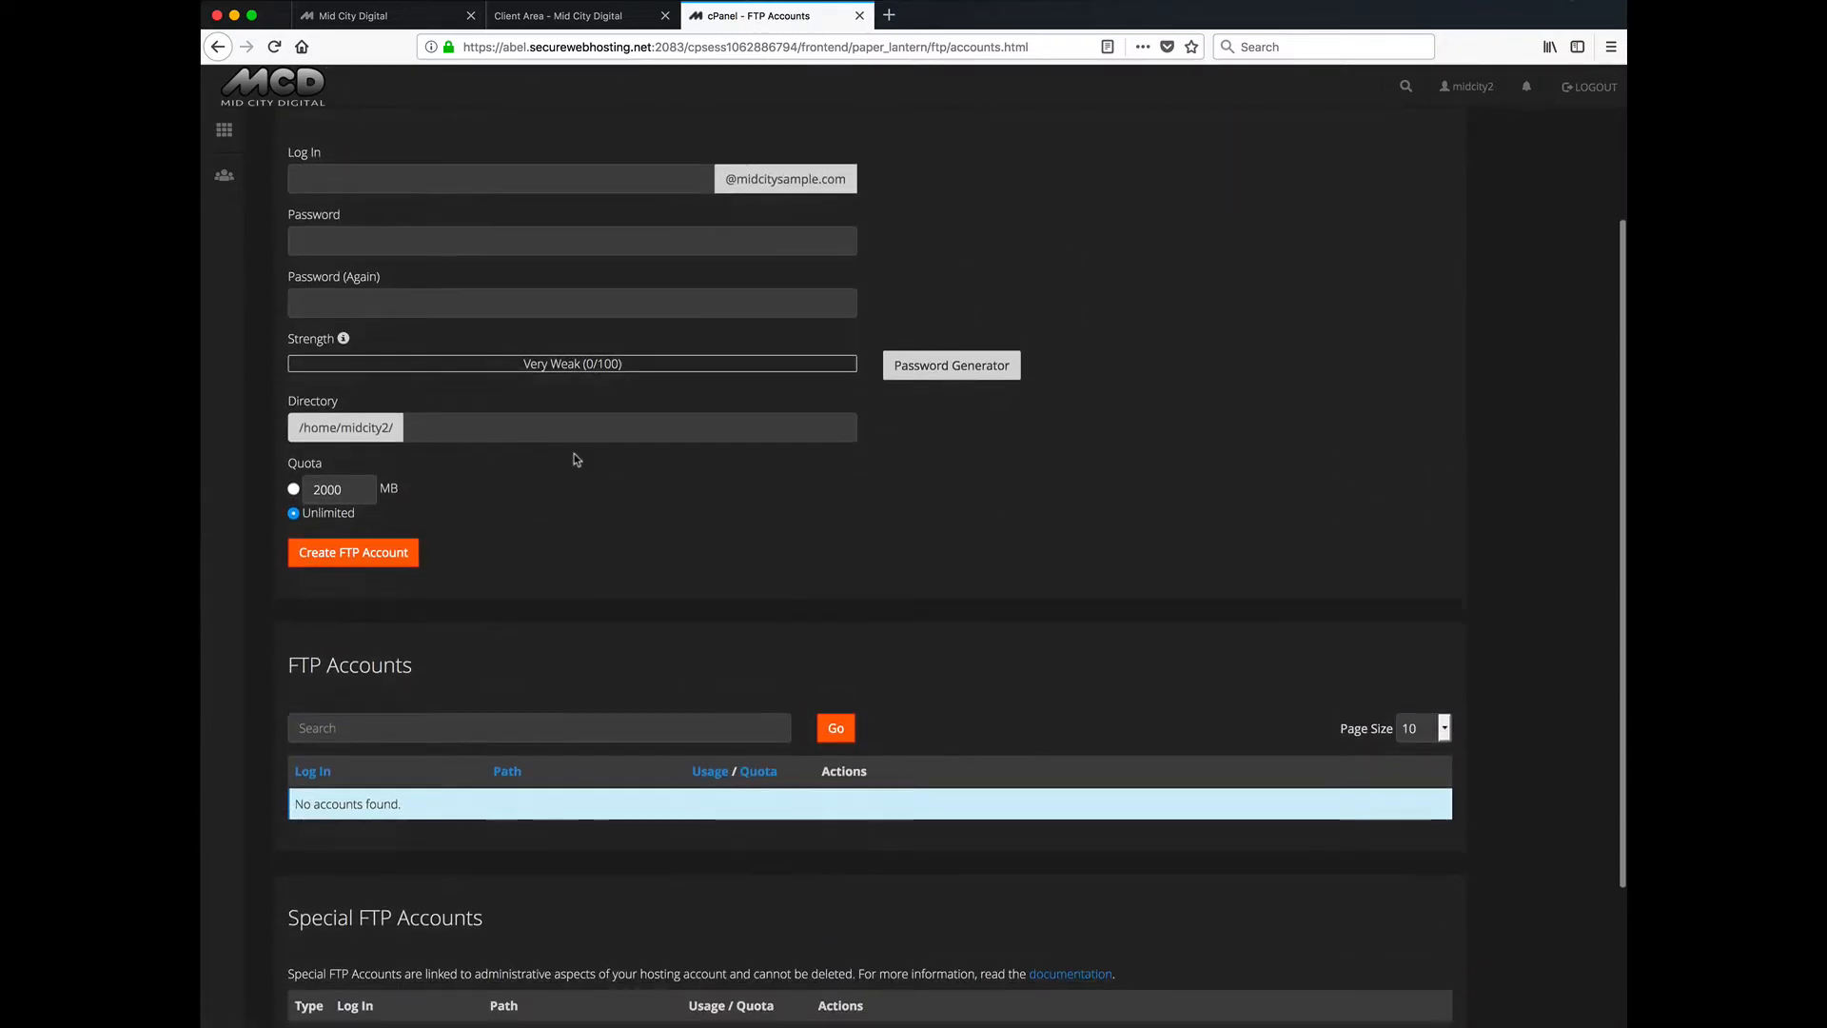
pyautogui.scroll(1, 574, 459)
pyautogui.scroll(2, 574, 458)
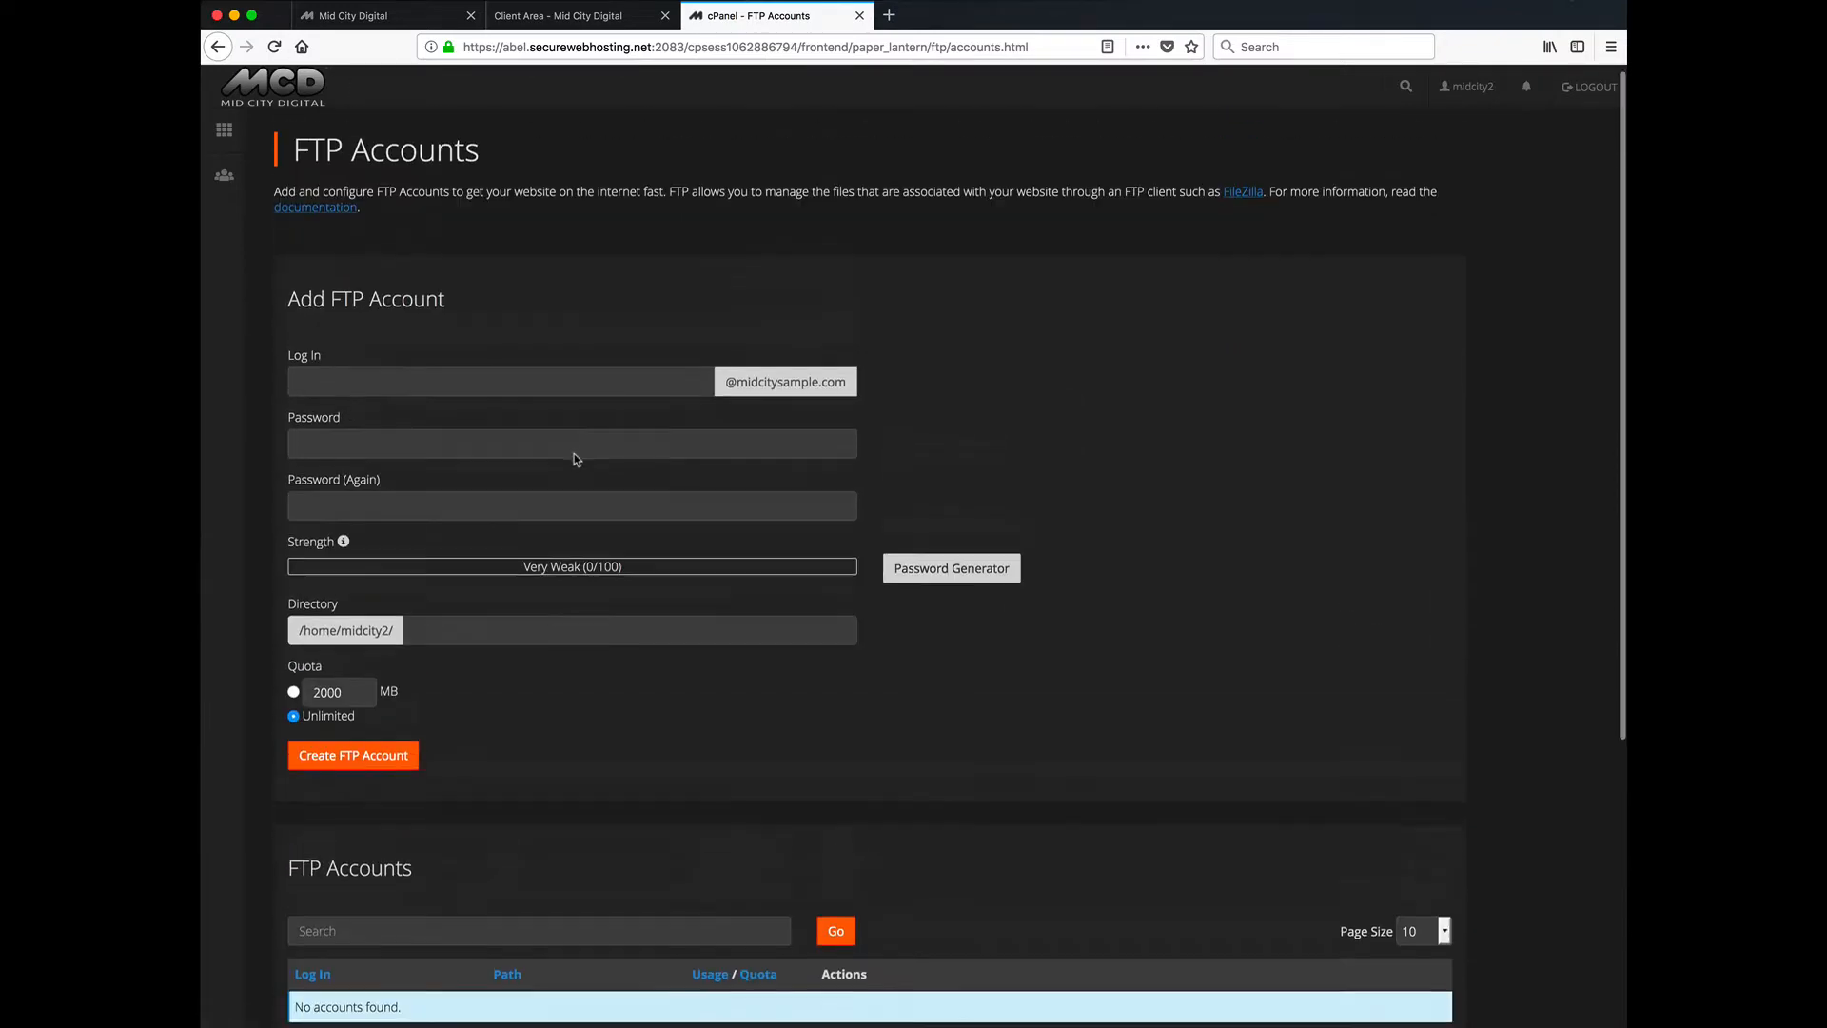
# Return to the cPanel main page, view User Manager again and go back to the main page.
pyautogui.click(227, 135)
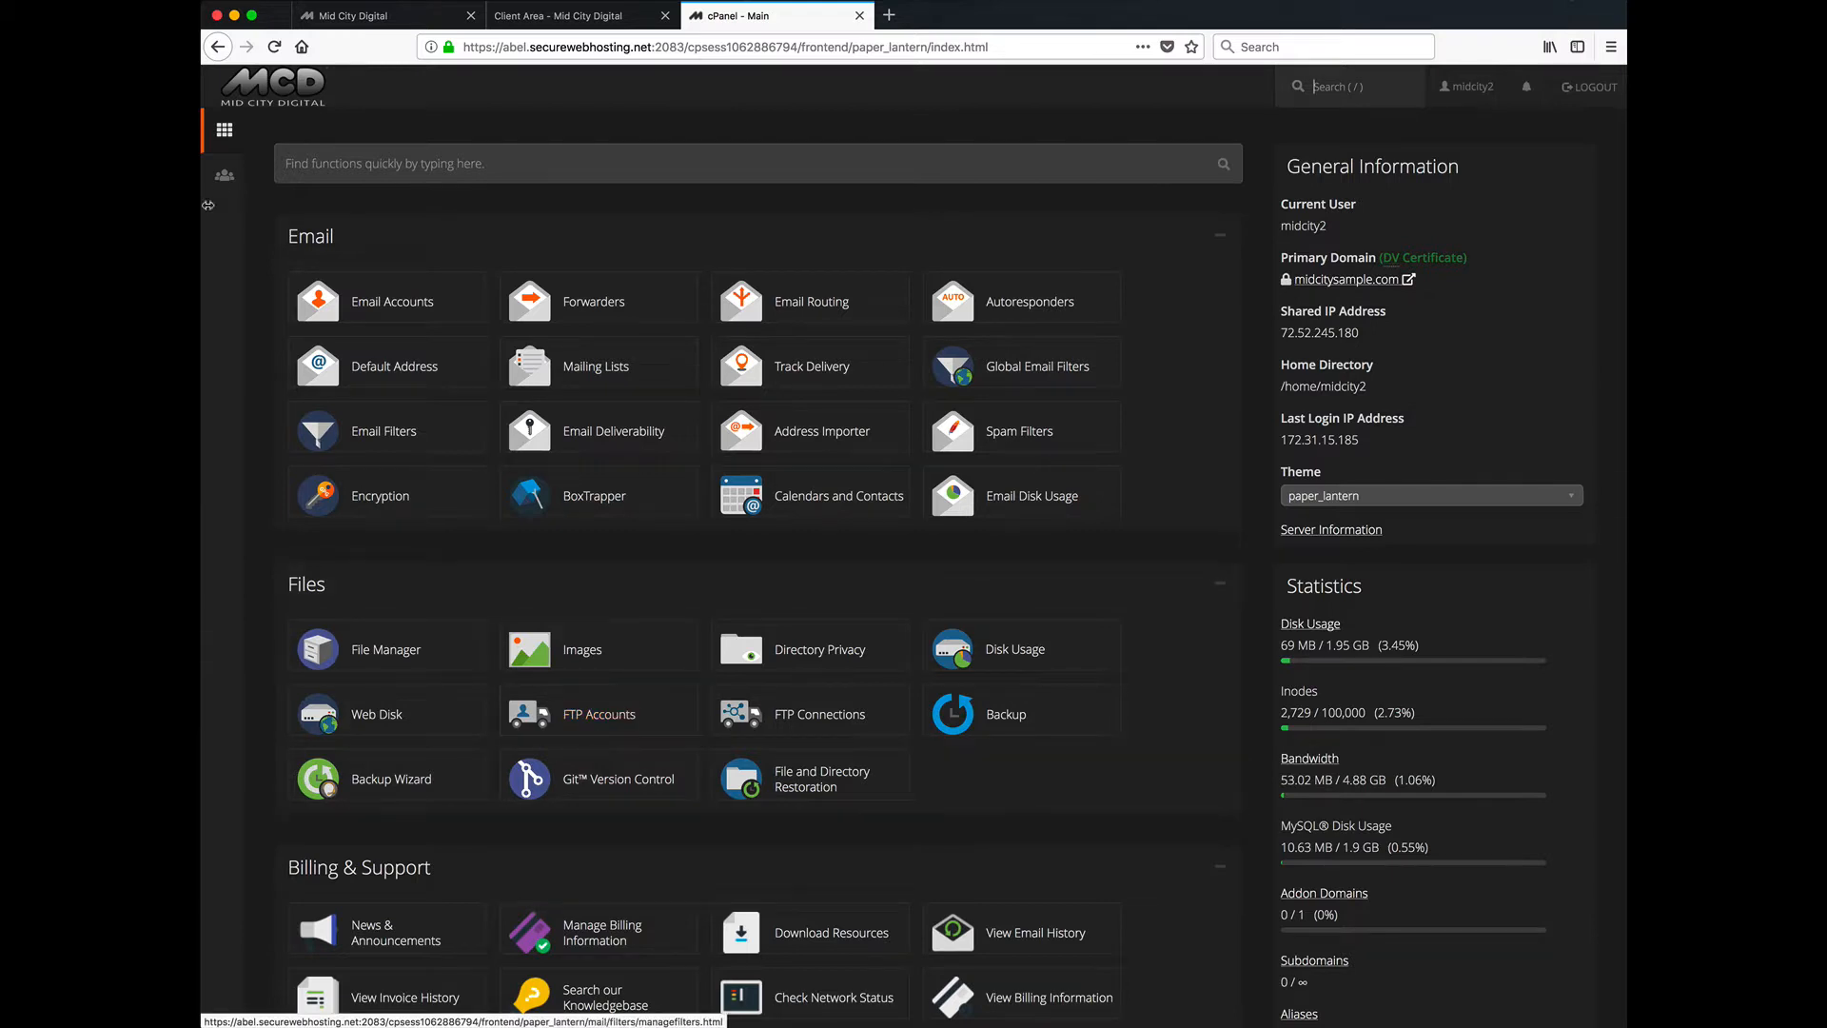
pyautogui.click(224, 176)
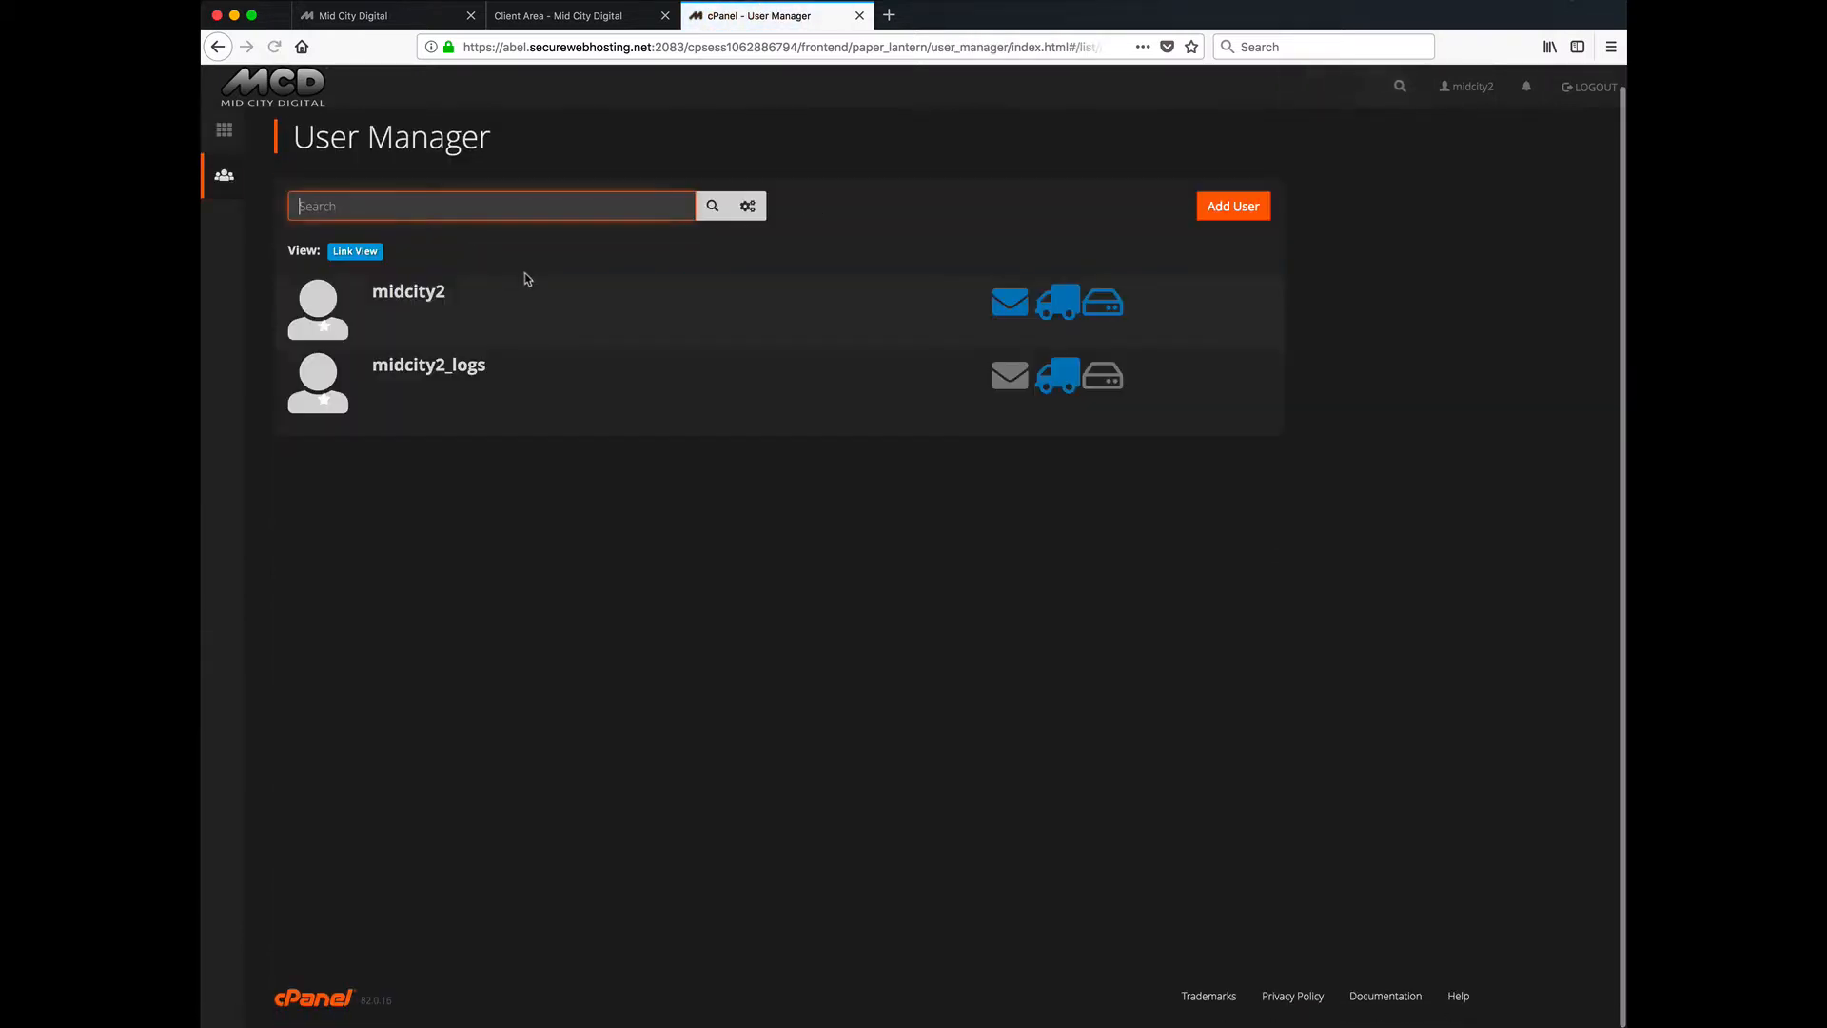
pyautogui.click(218, 48)
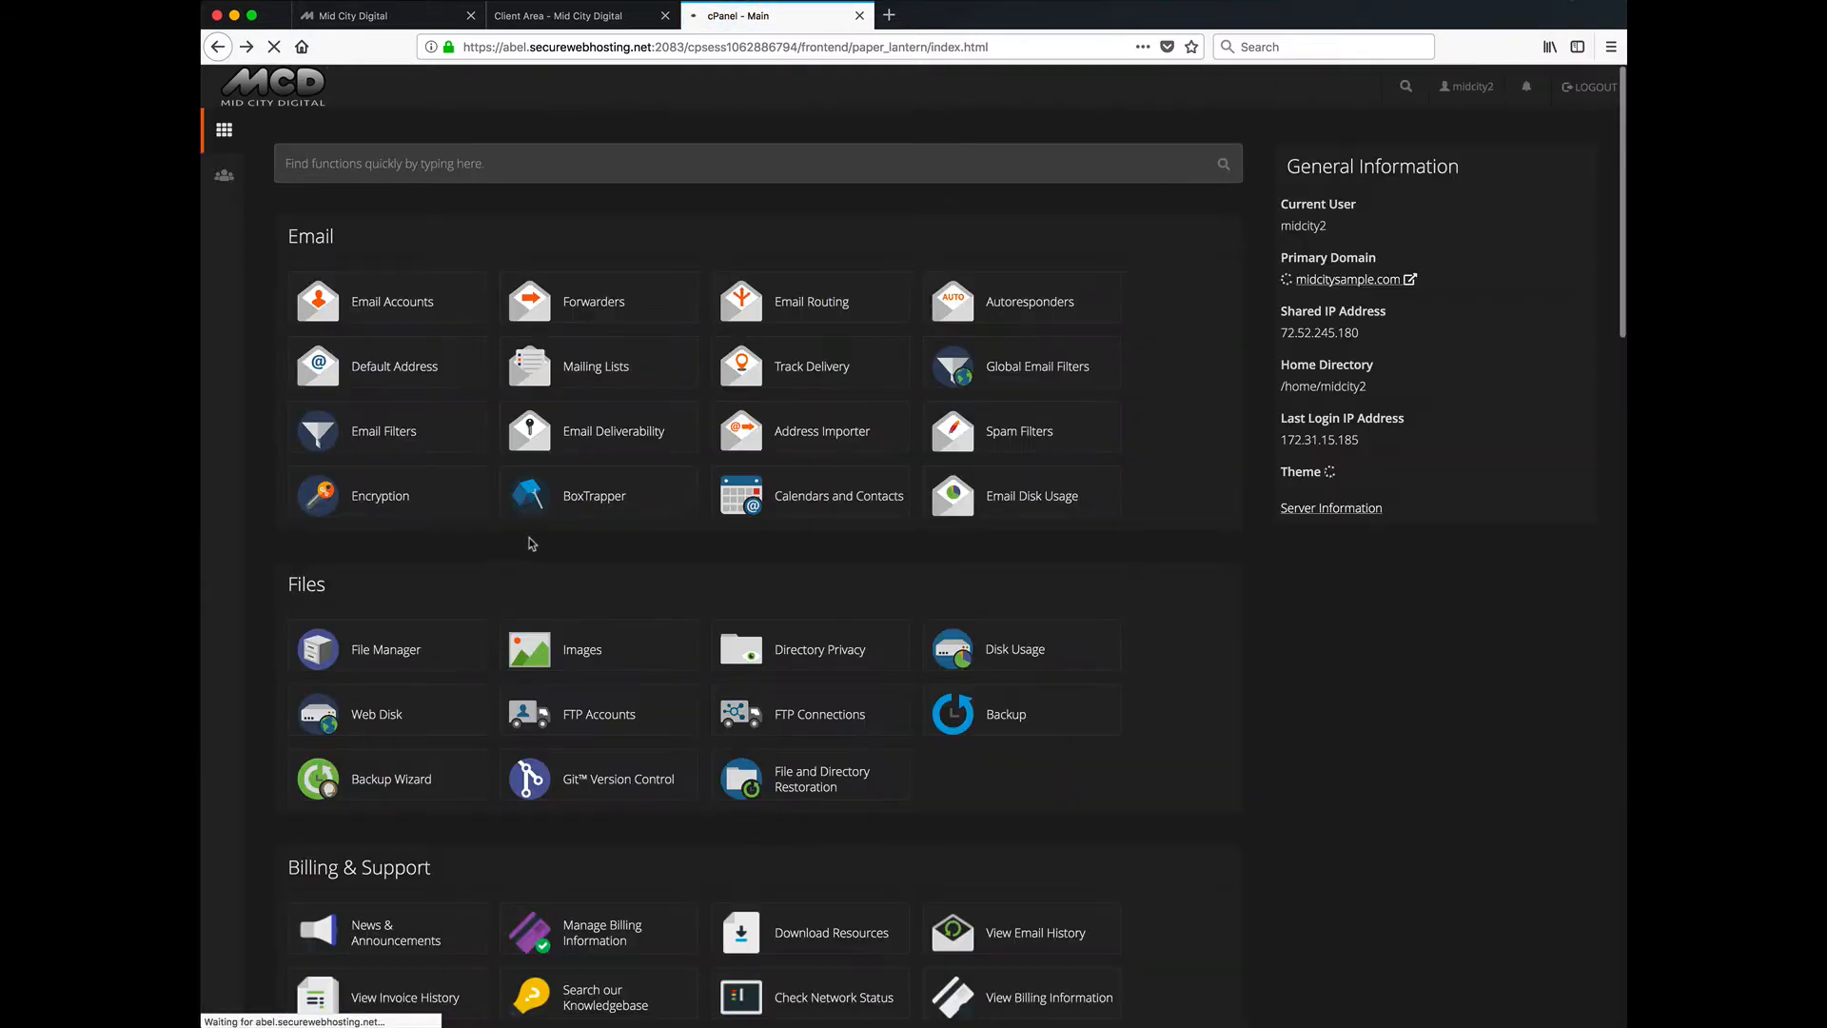
# Examine the Billing & Support section, and view the Midcitysample.com client area page before returning to cPanel.
pyautogui.scroll(-3, 1141, 742)
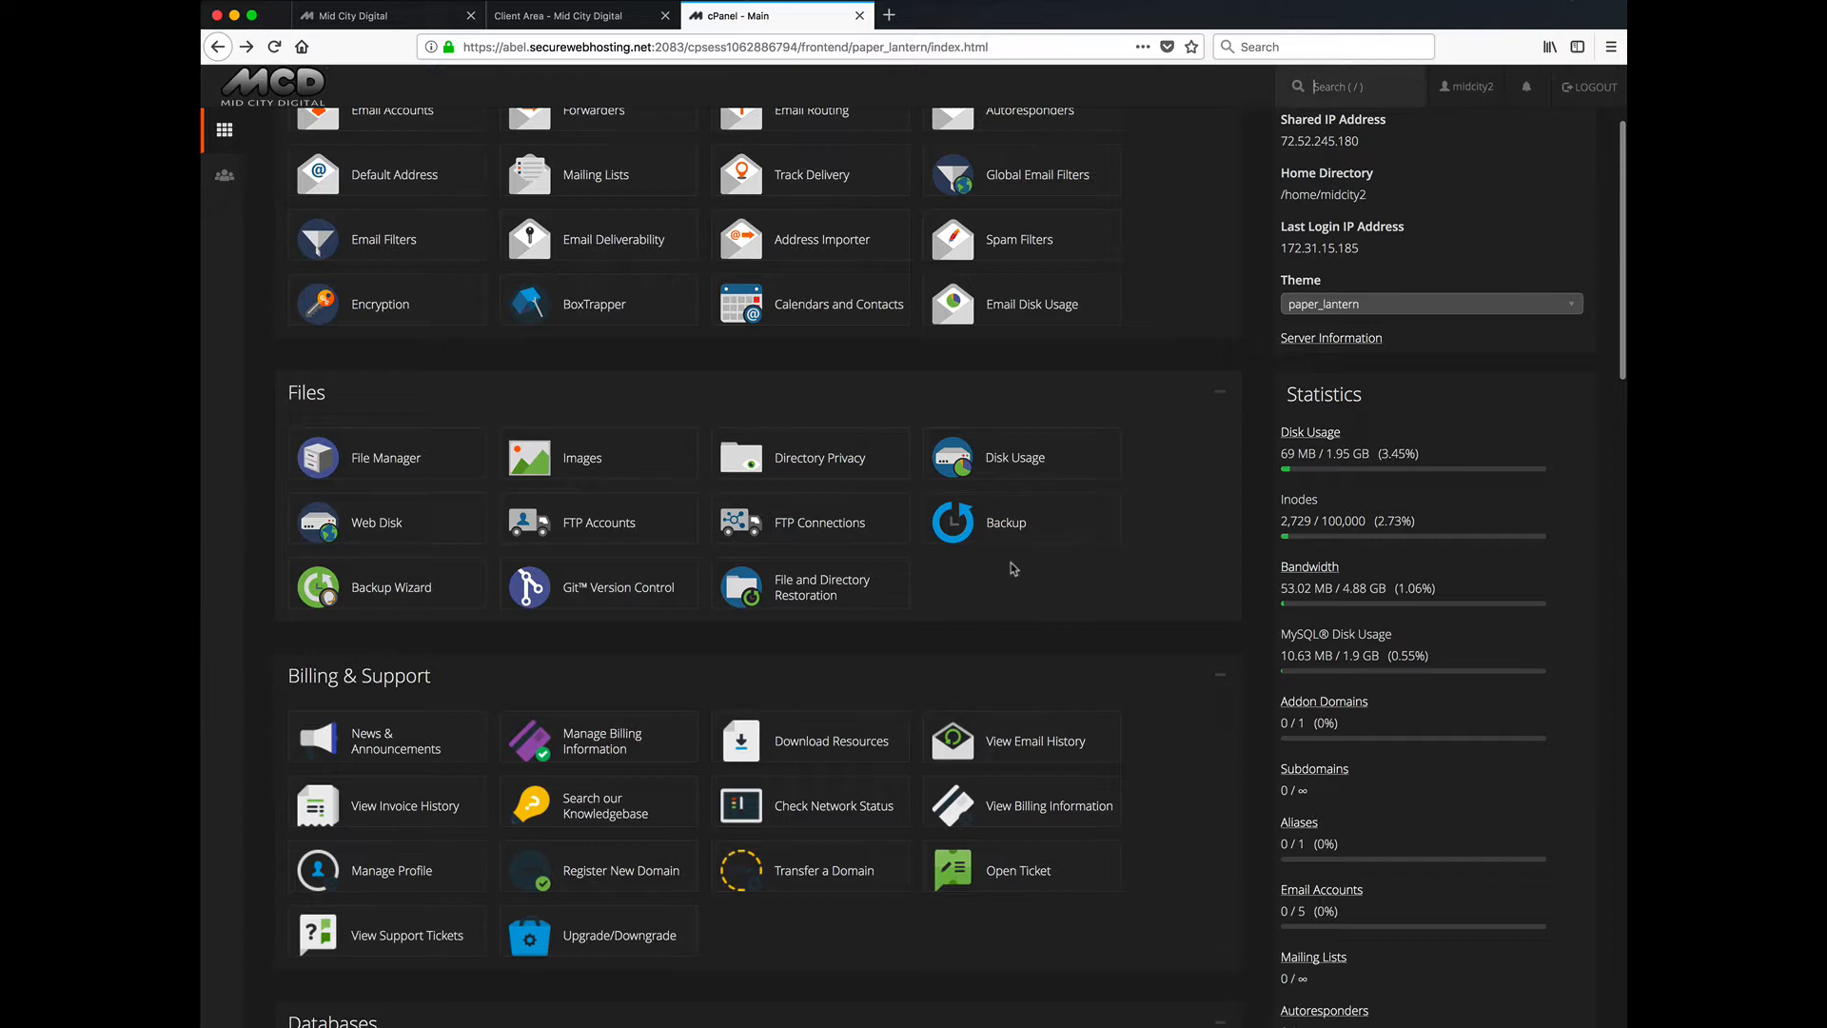
pyautogui.scroll(-4, 1014, 568)
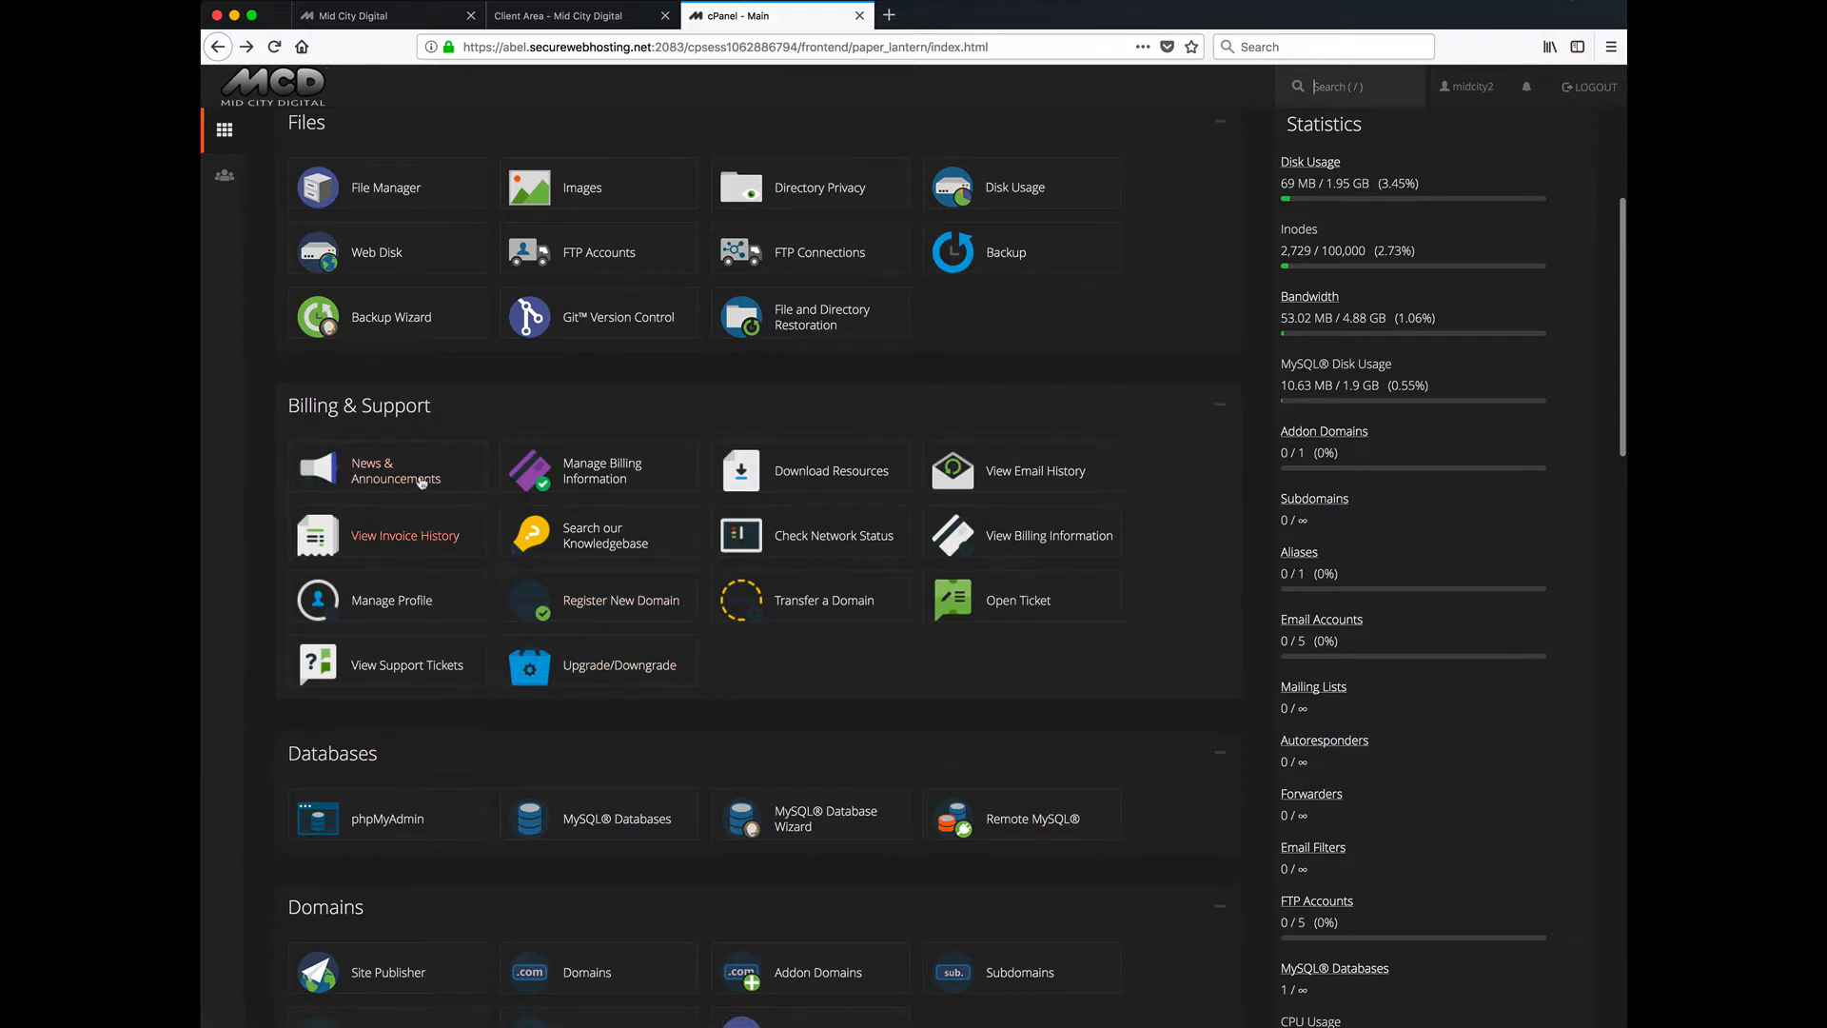
pyautogui.click(537, 17)
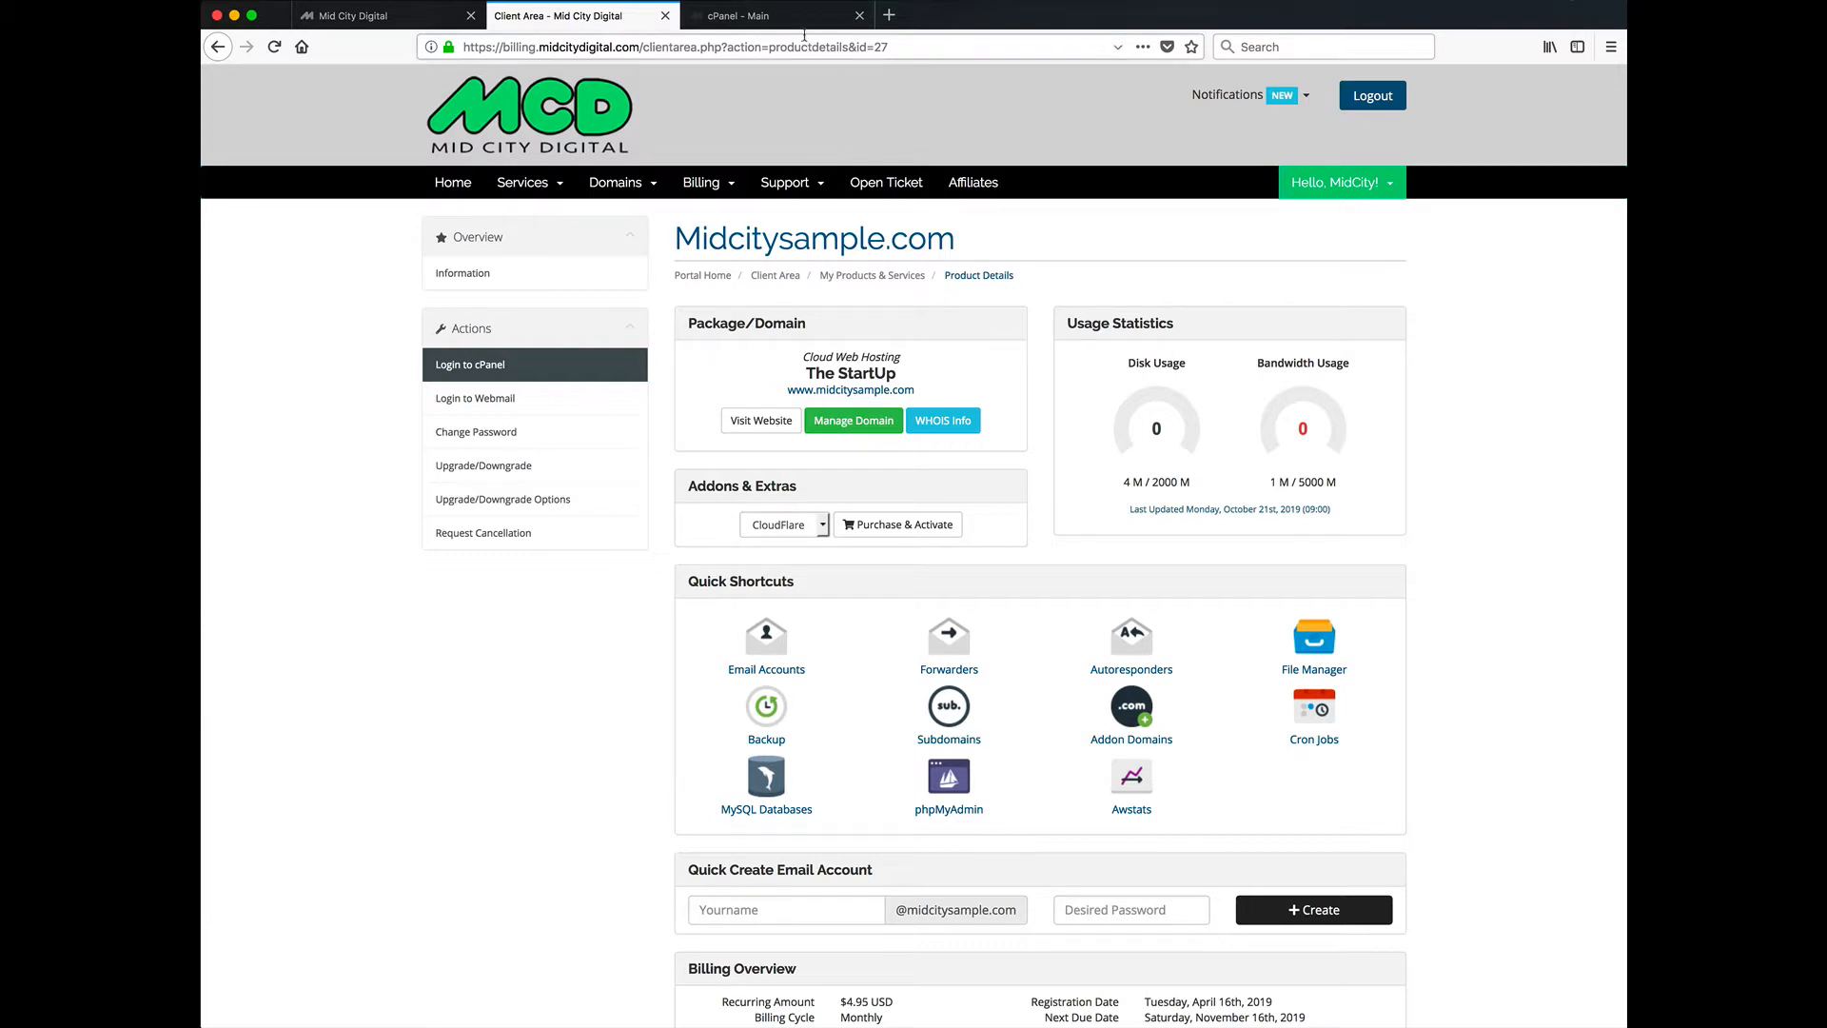
pyautogui.click(756, 15)
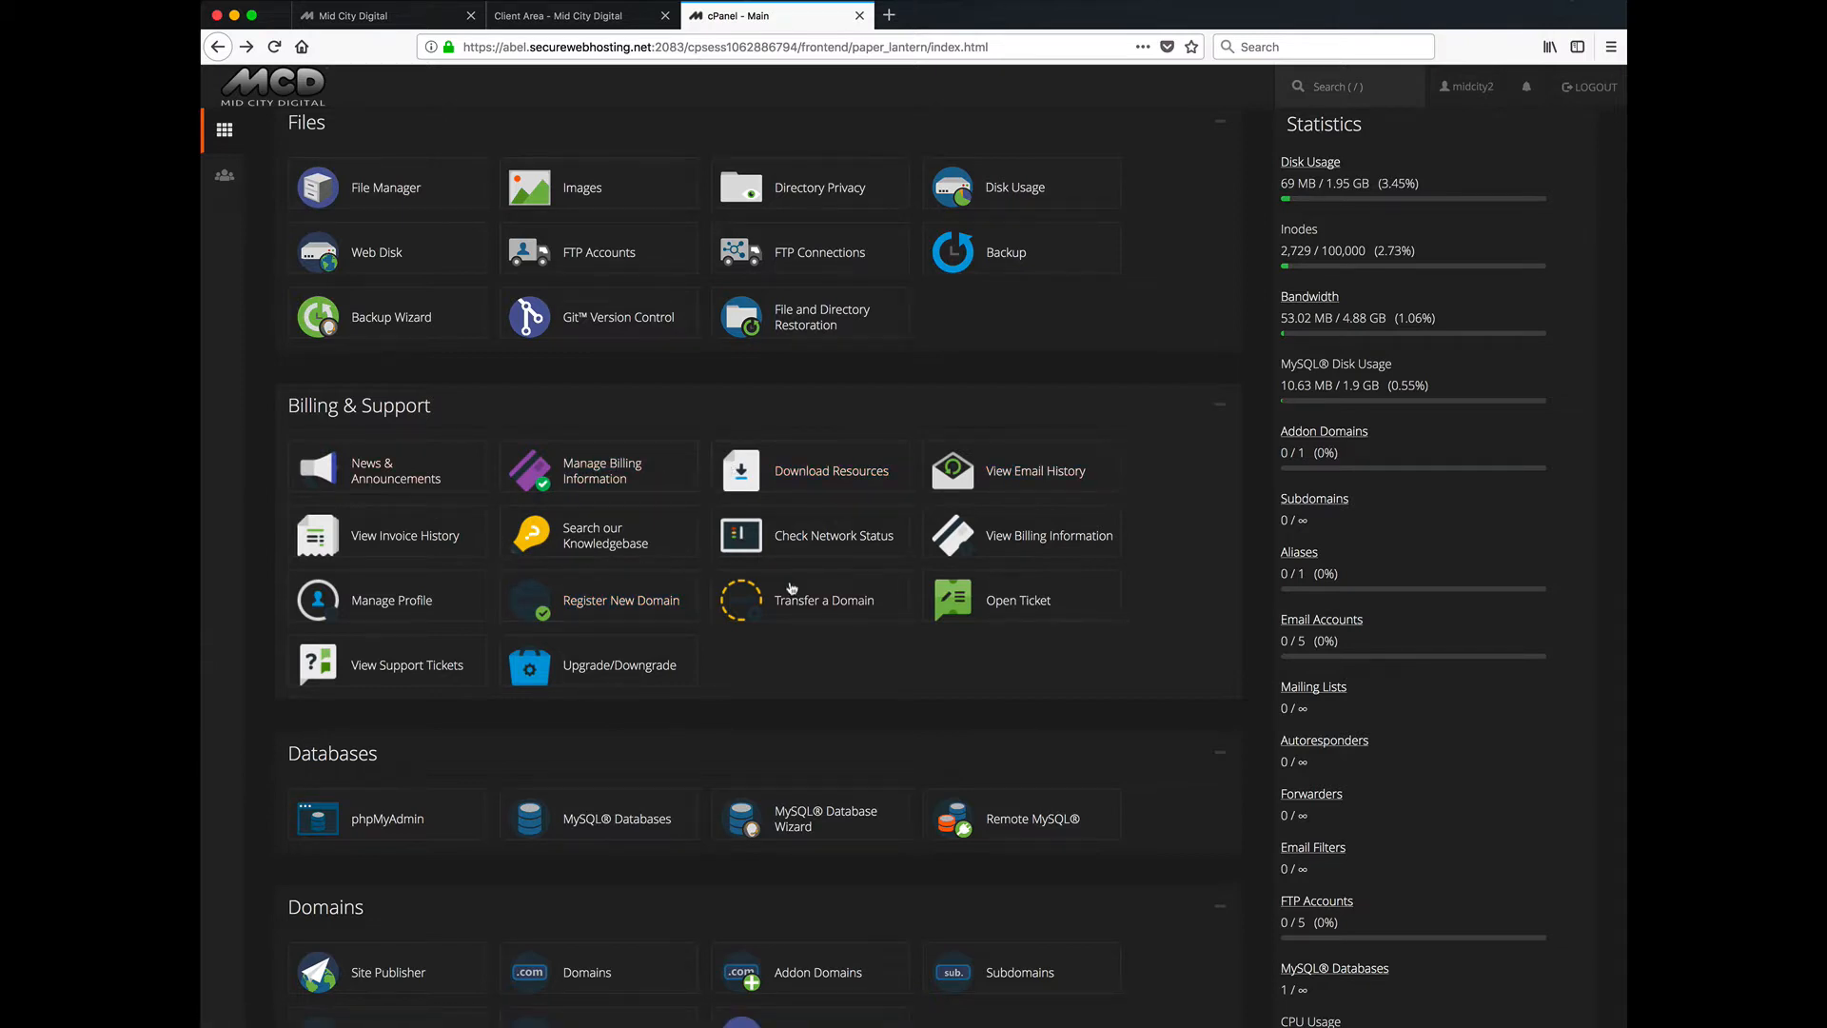
# Move the Databases section up the cPanel main page so it sits between Email and Files.
pyautogui.scroll(-3, 835, 670)
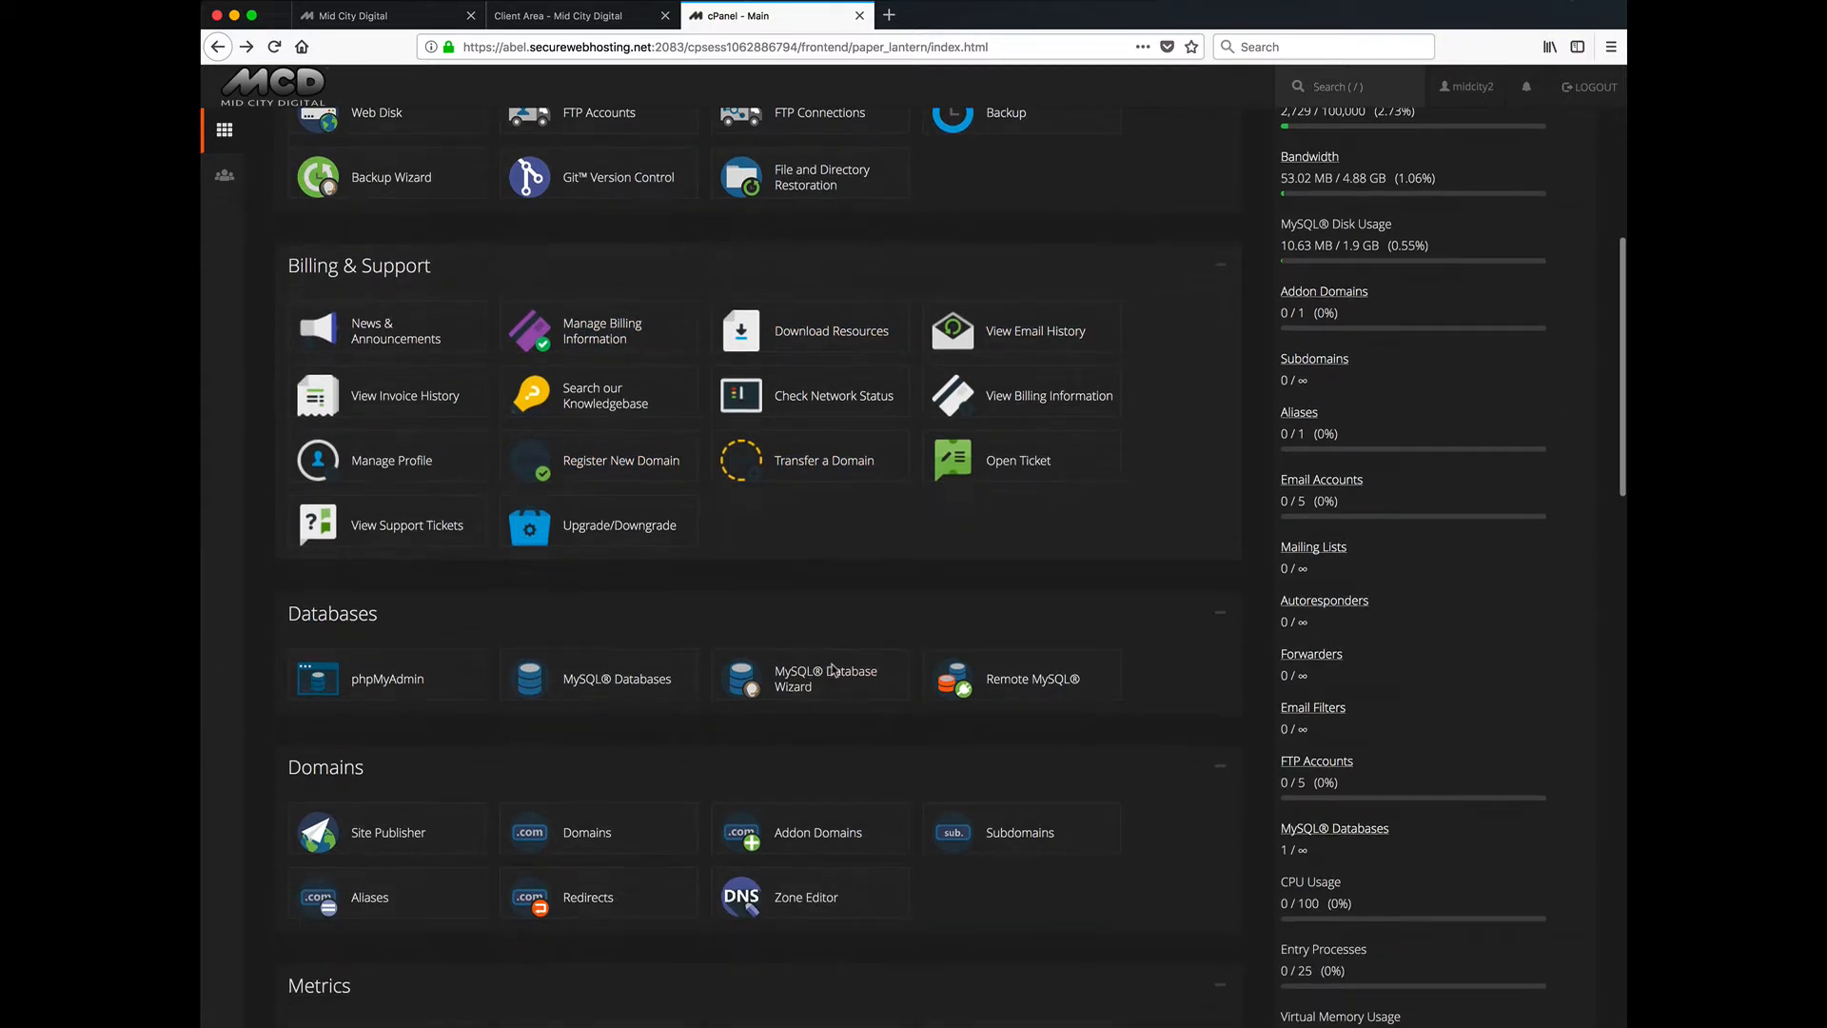
pyautogui.scroll(-2, 791, 542)
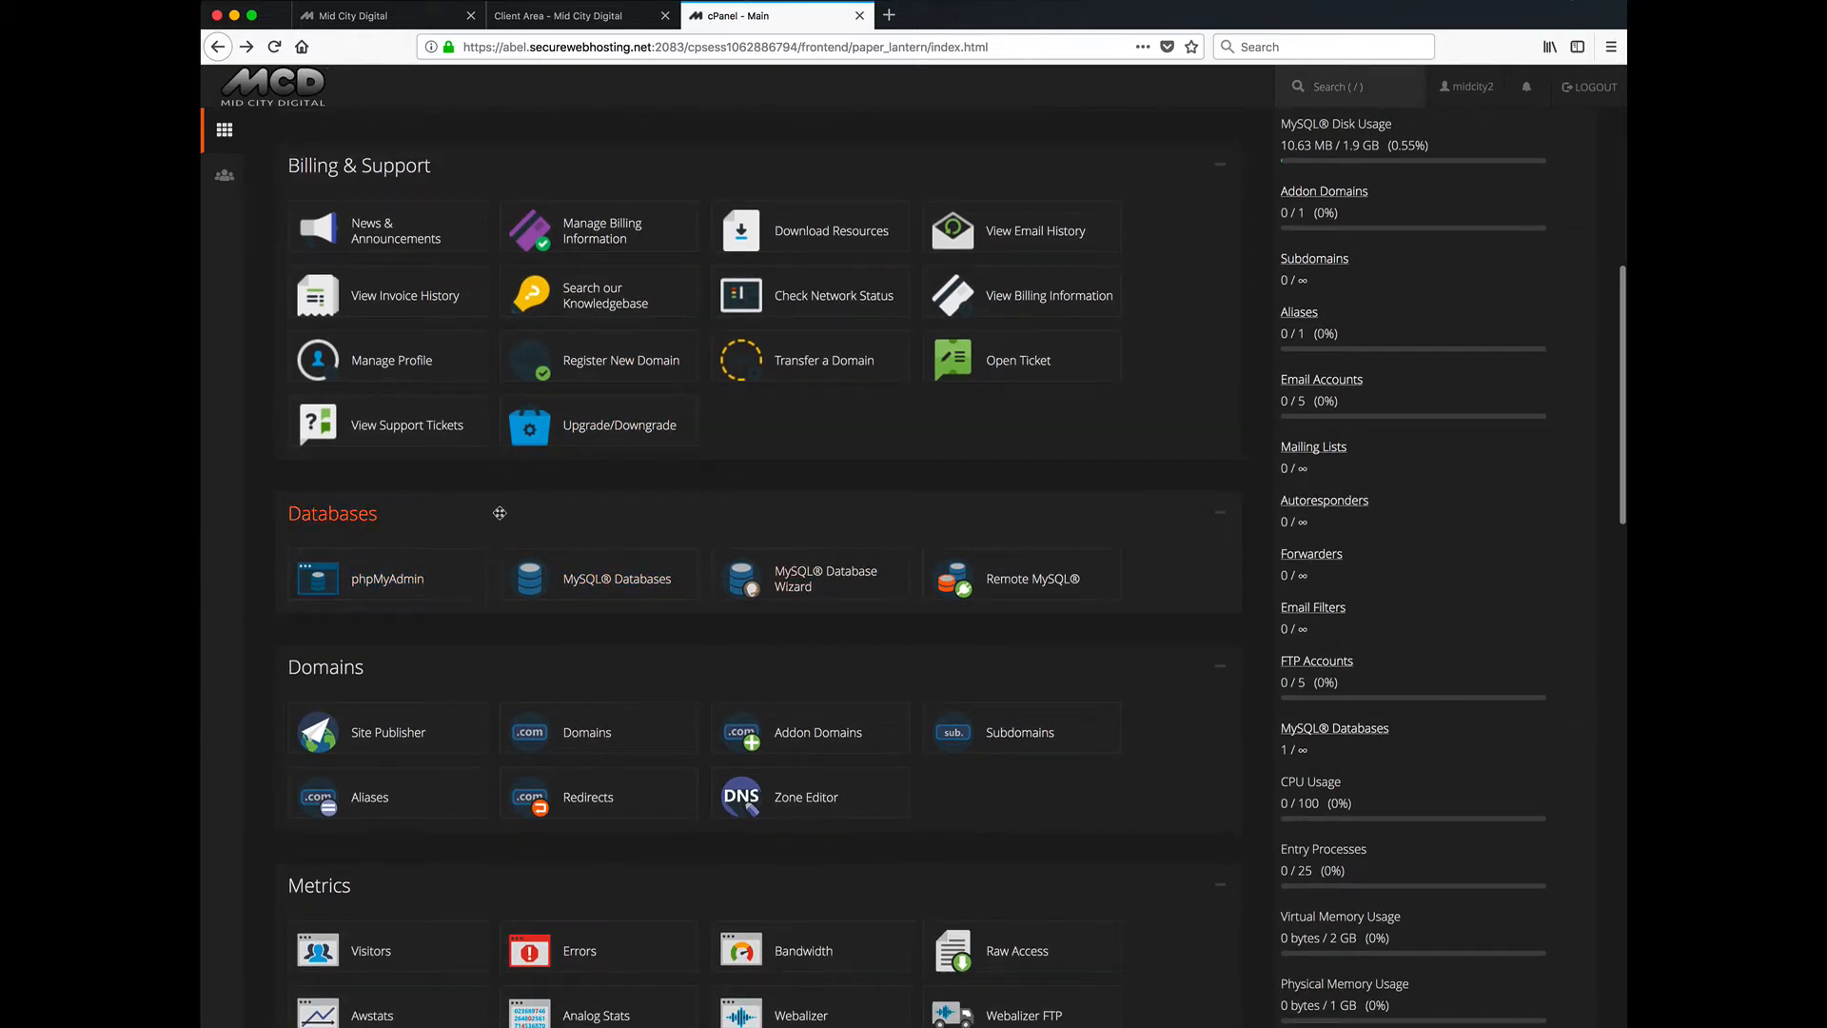
pyautogui.moveTo(500, 514); pyautogui.dragTo(510, 572)
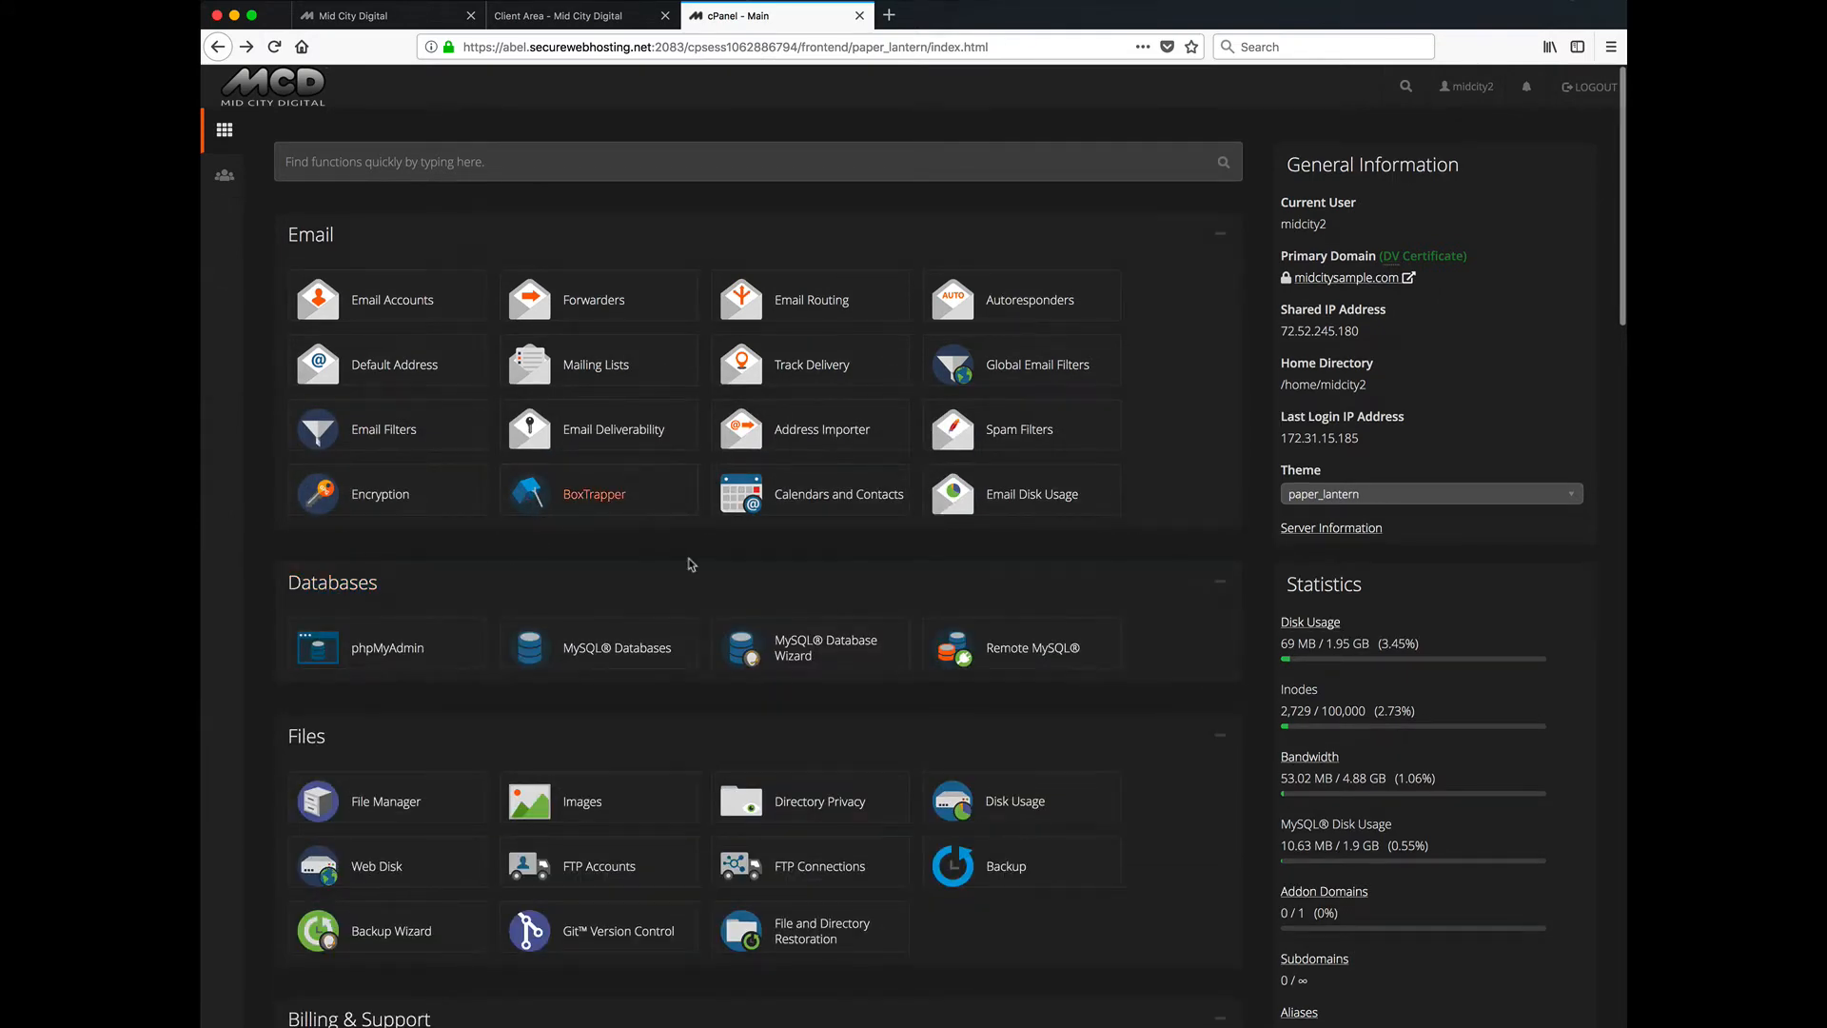
# Open Site Publisher from the Domains section and browse its website templates for midcitysample.com.
pyautogui.scroll(-2, 677, 569)
pyautogui.scroll(-8, 677, 569)
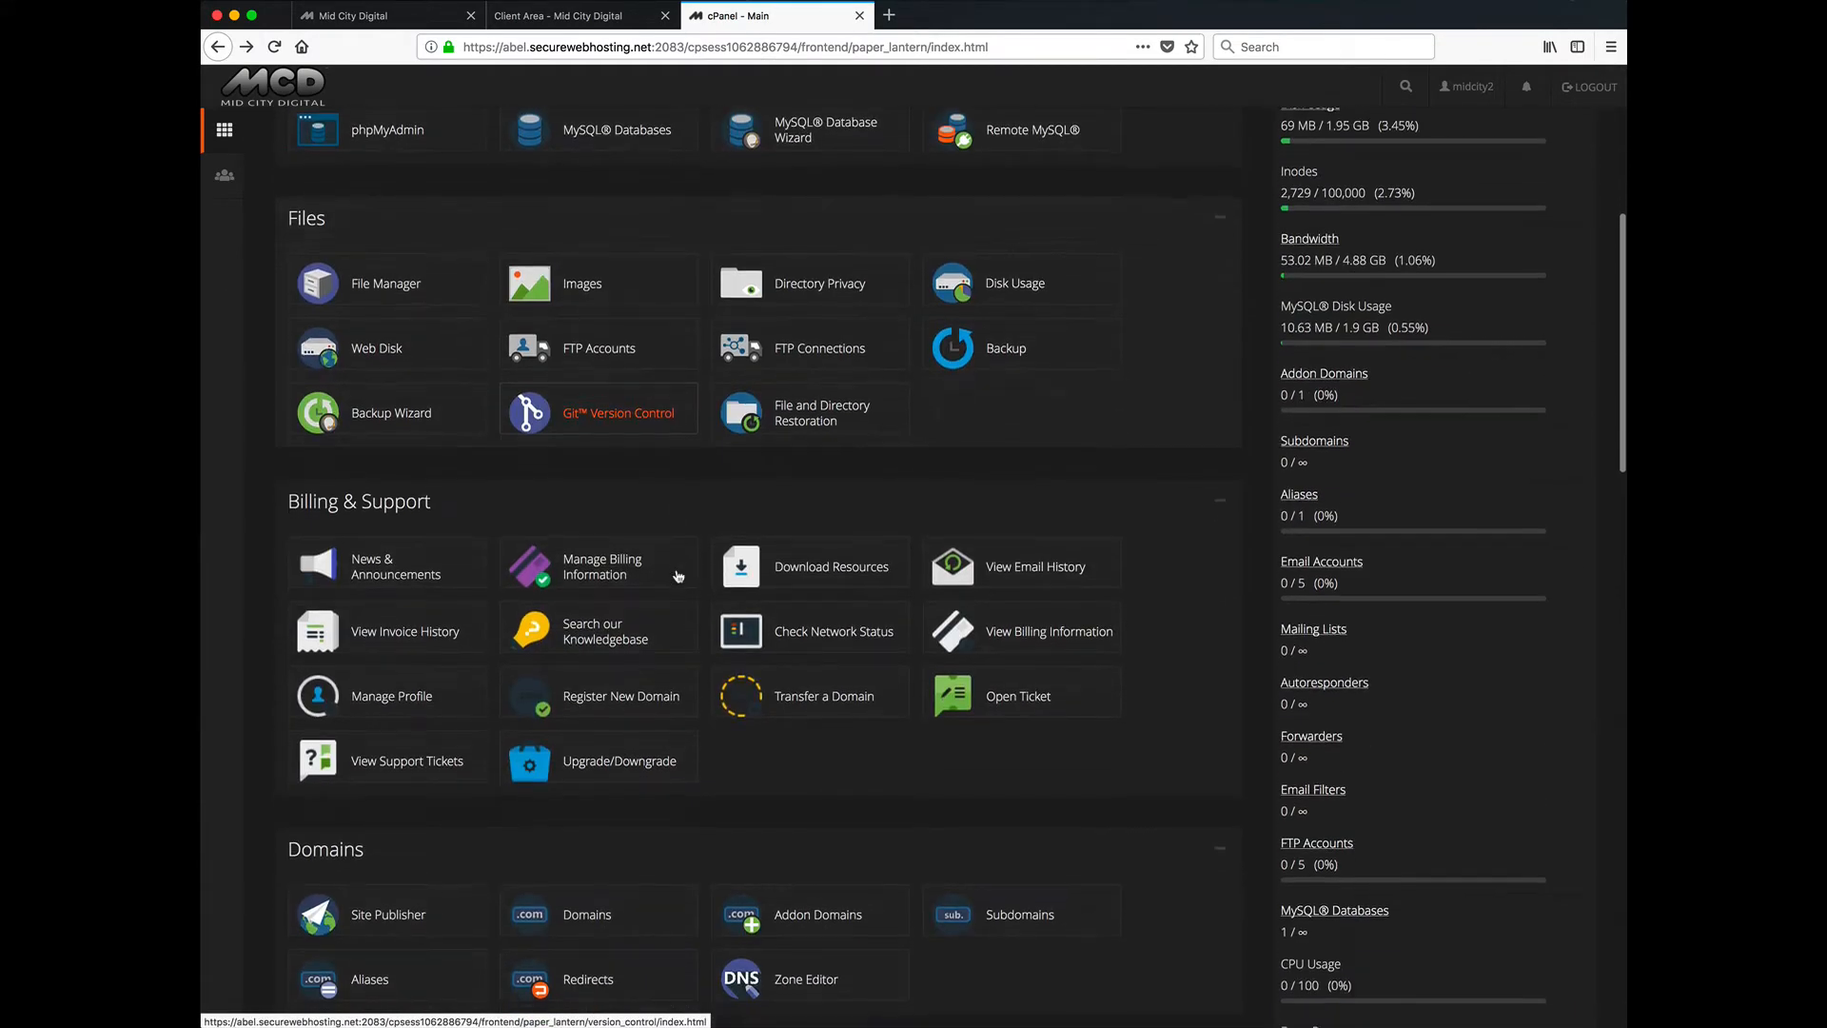
pyautogui.scroll(-4, 678, 576)
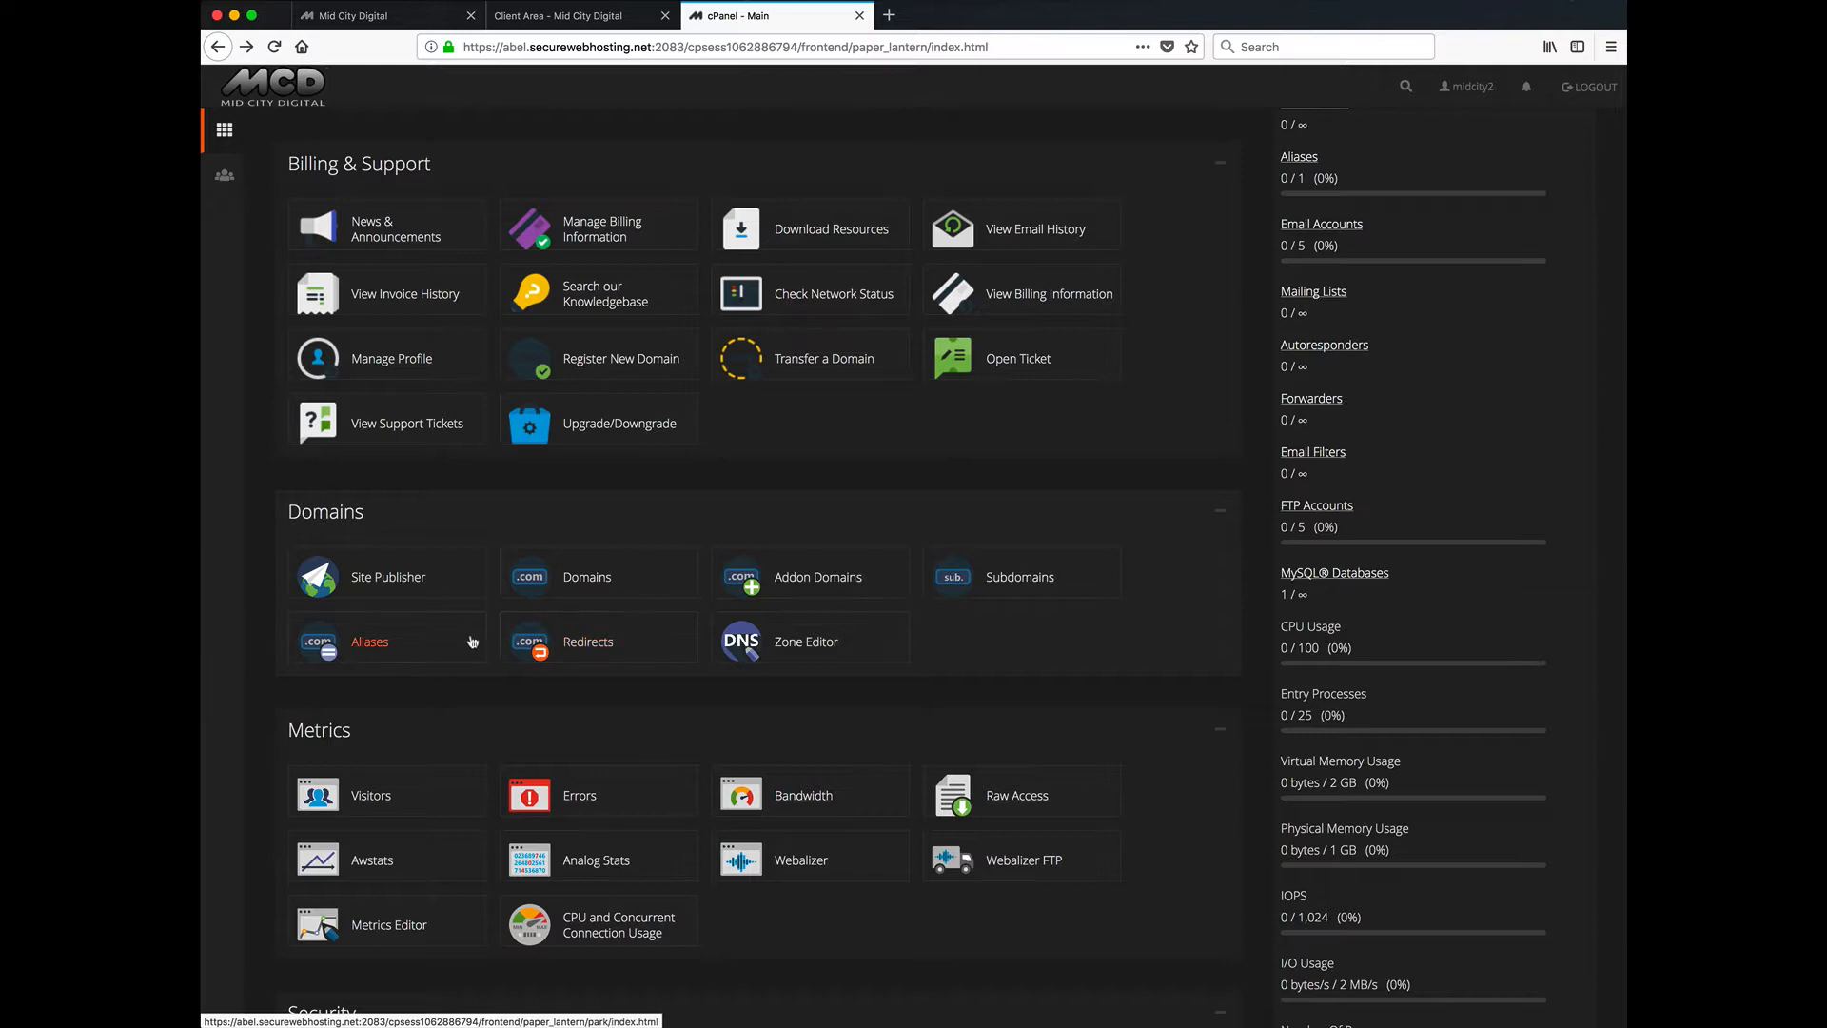
pyautogui.click(384, 579)
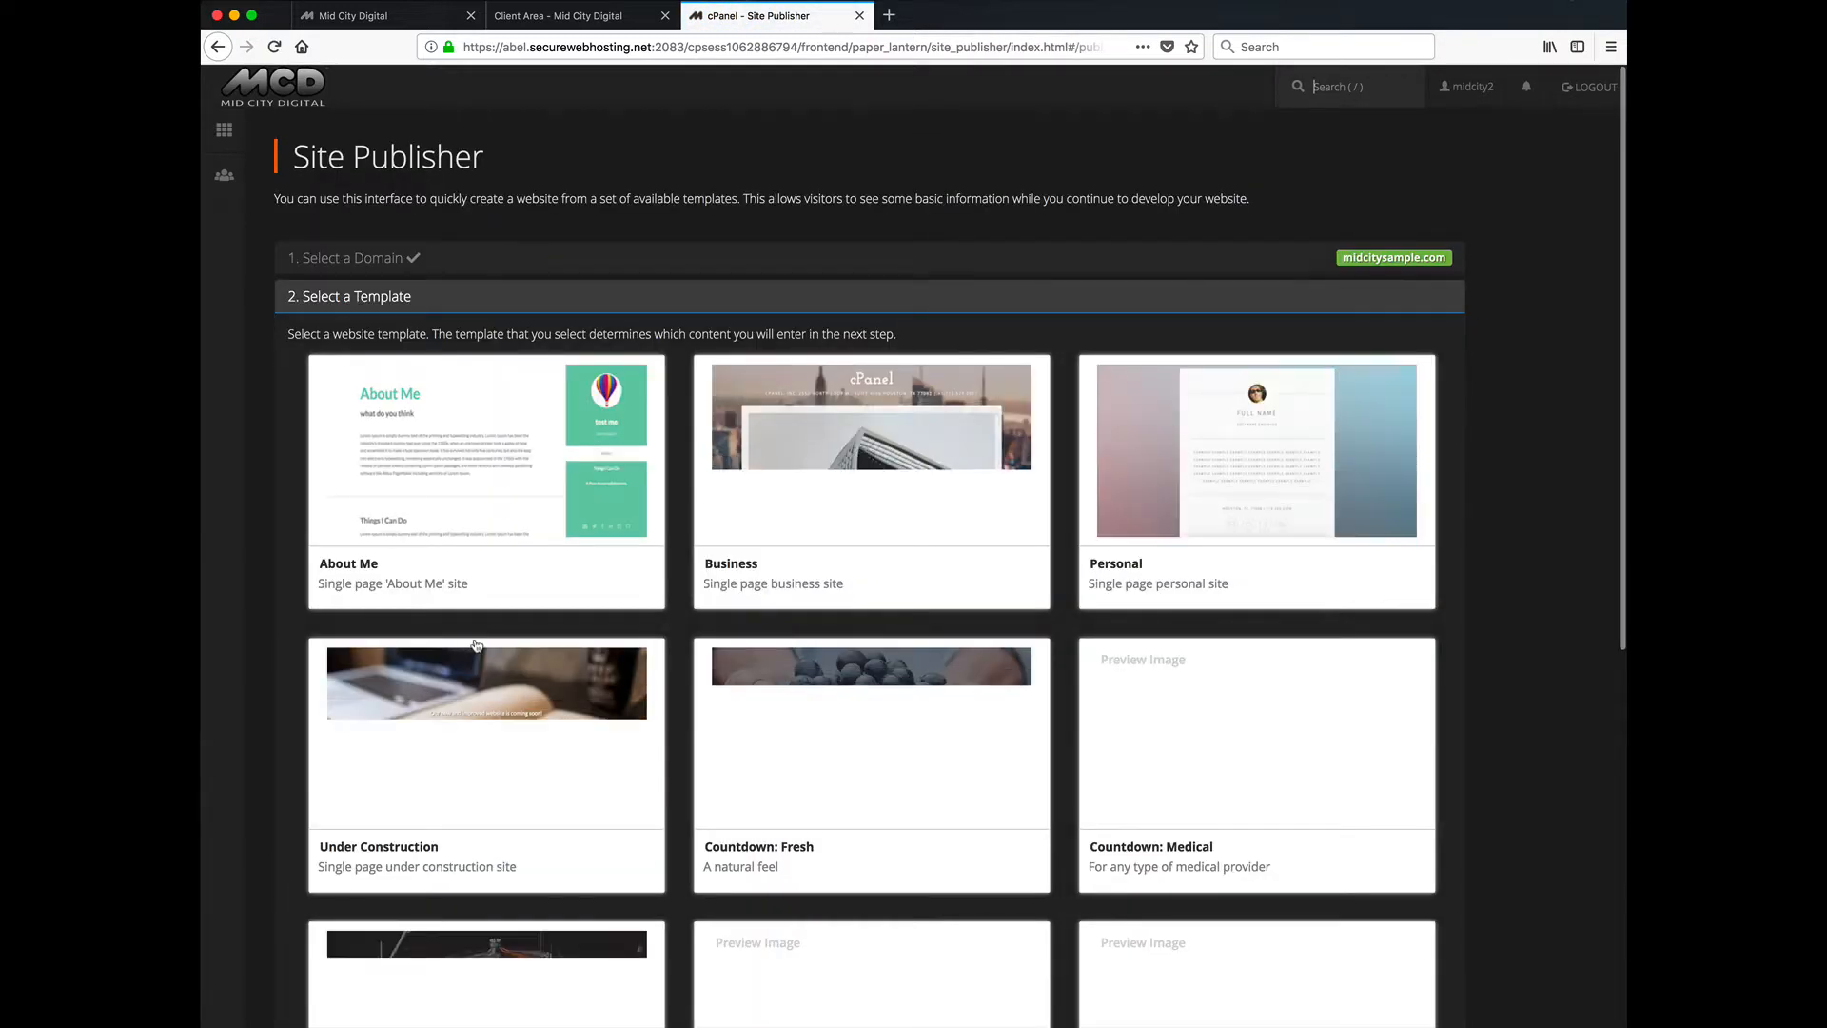
pyautogui.scroll(-5, 785, 585)
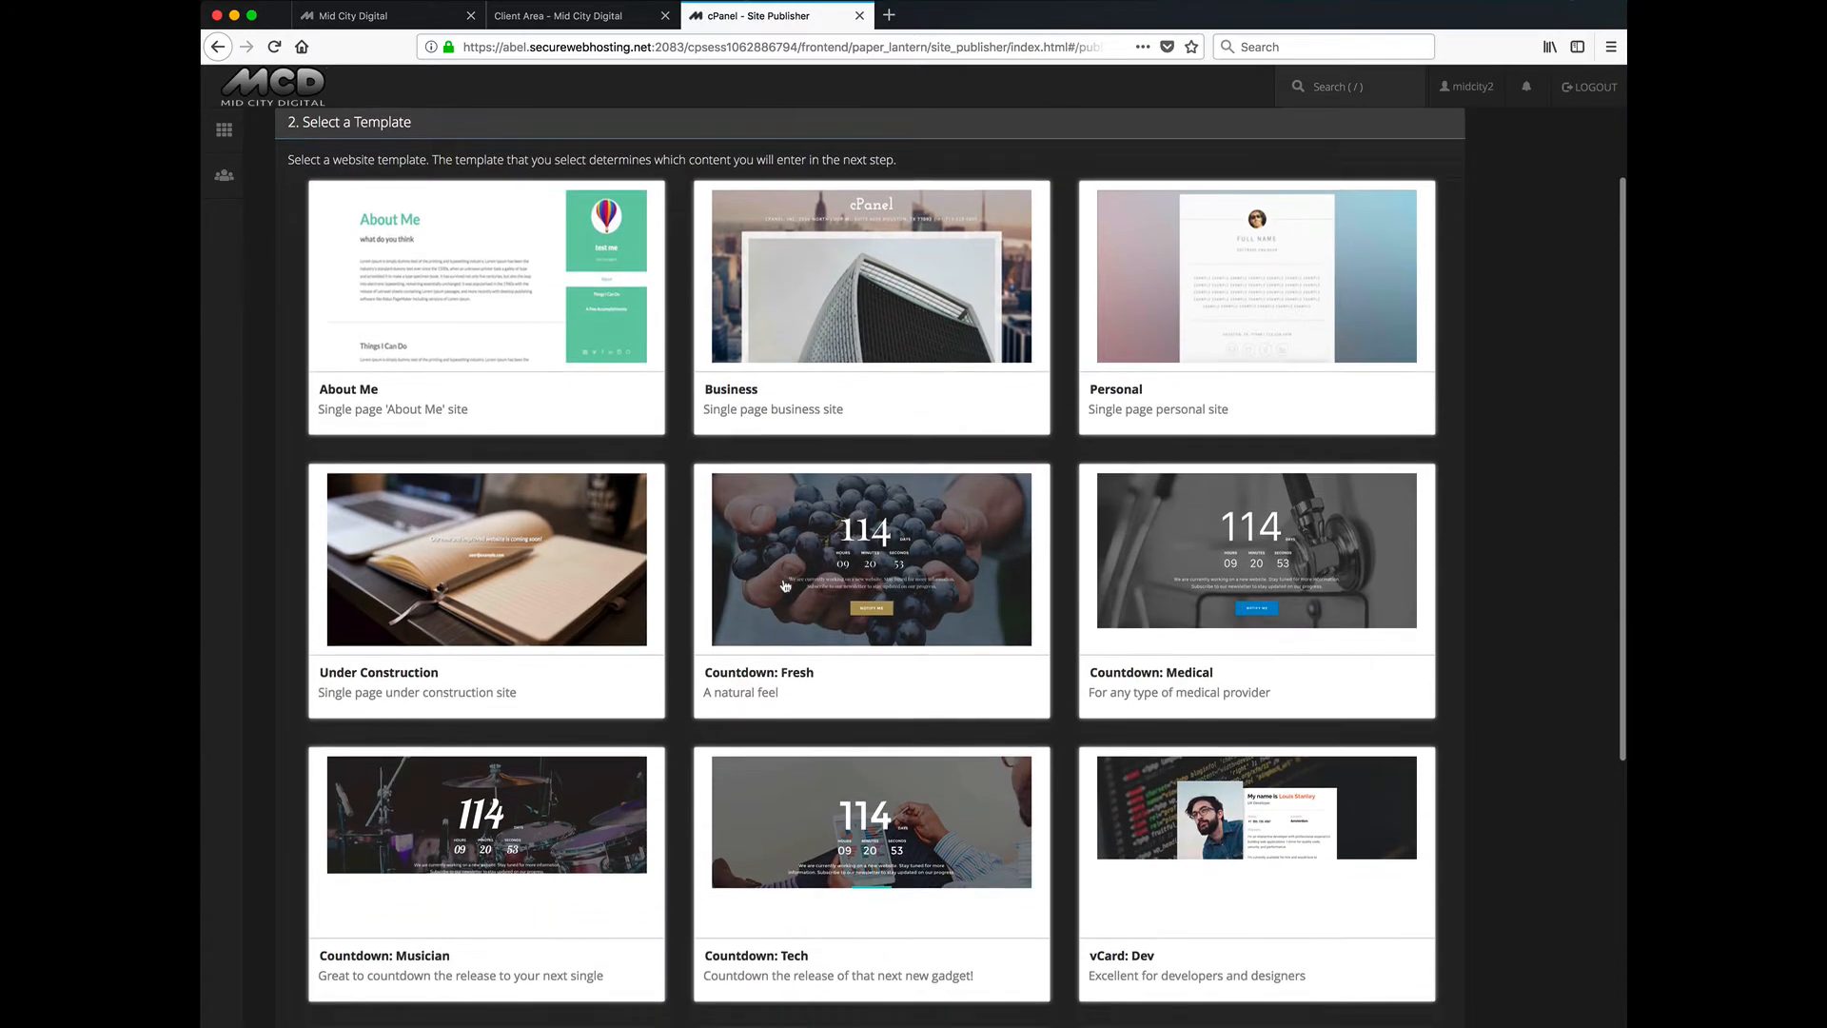
pyautogui.scroll(3, 785, 586)
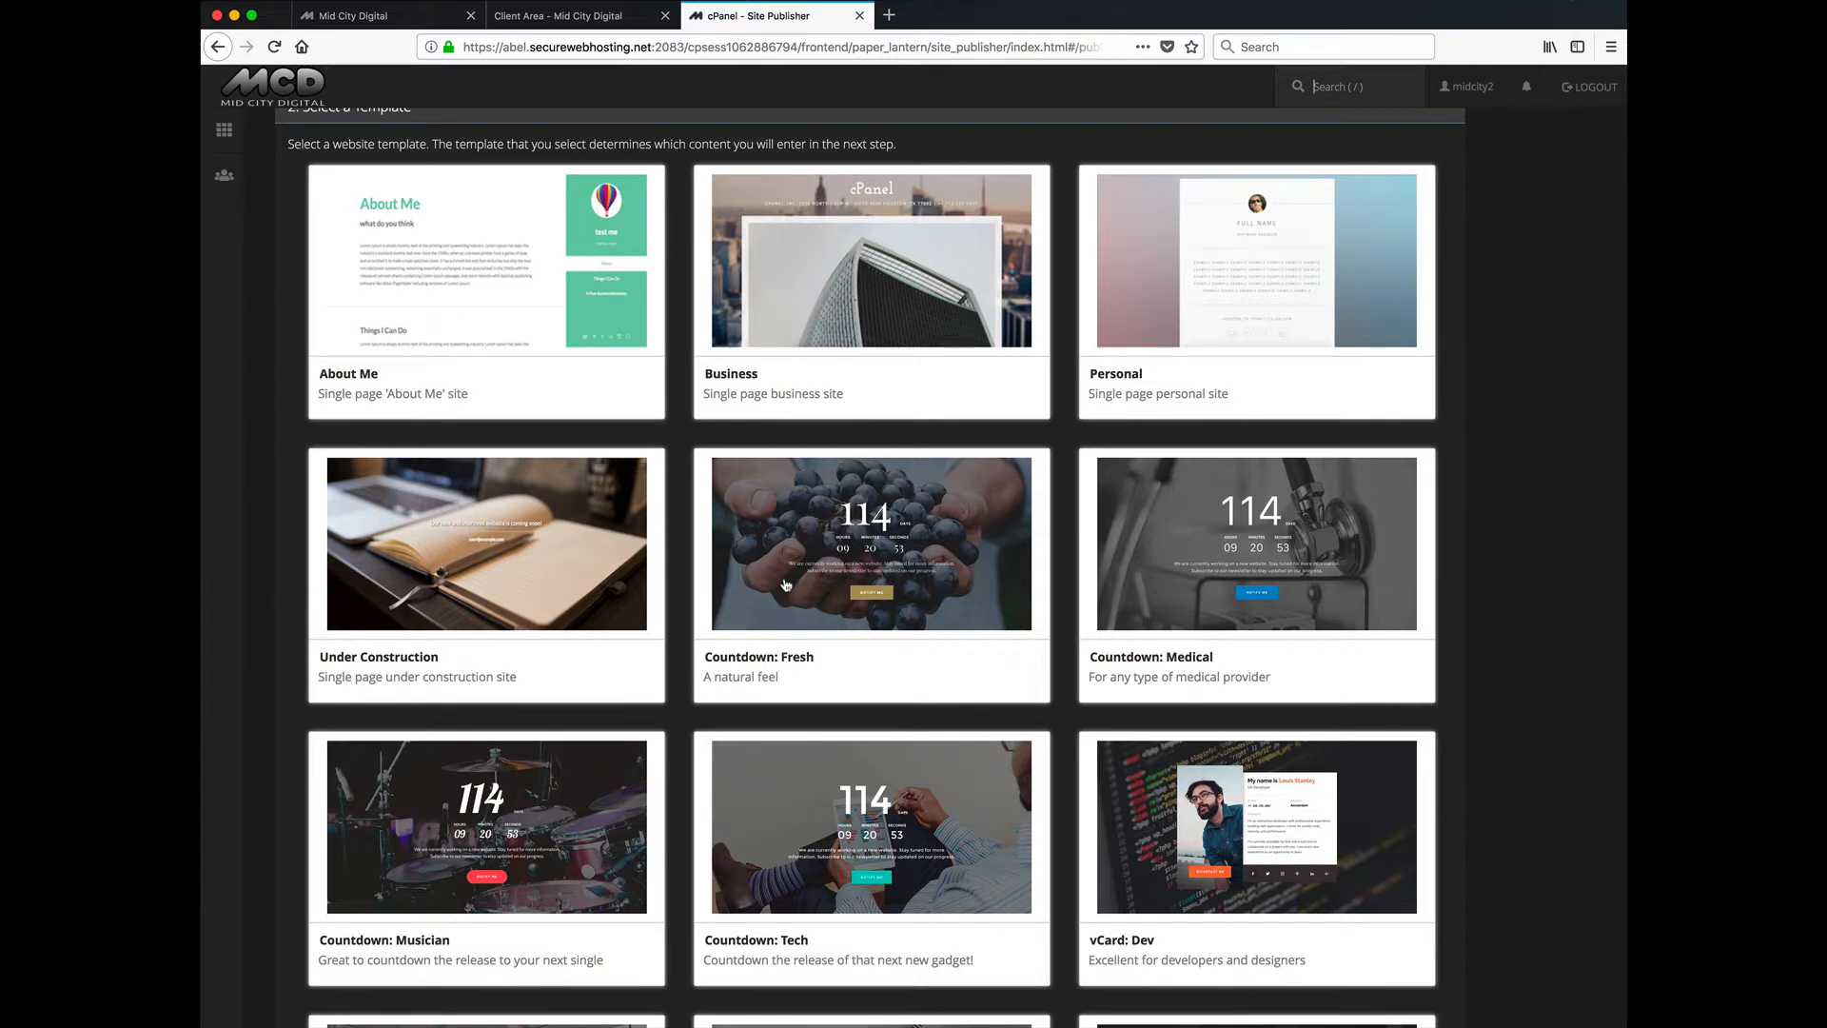
pyautogui.scroll(2, 785, 584)
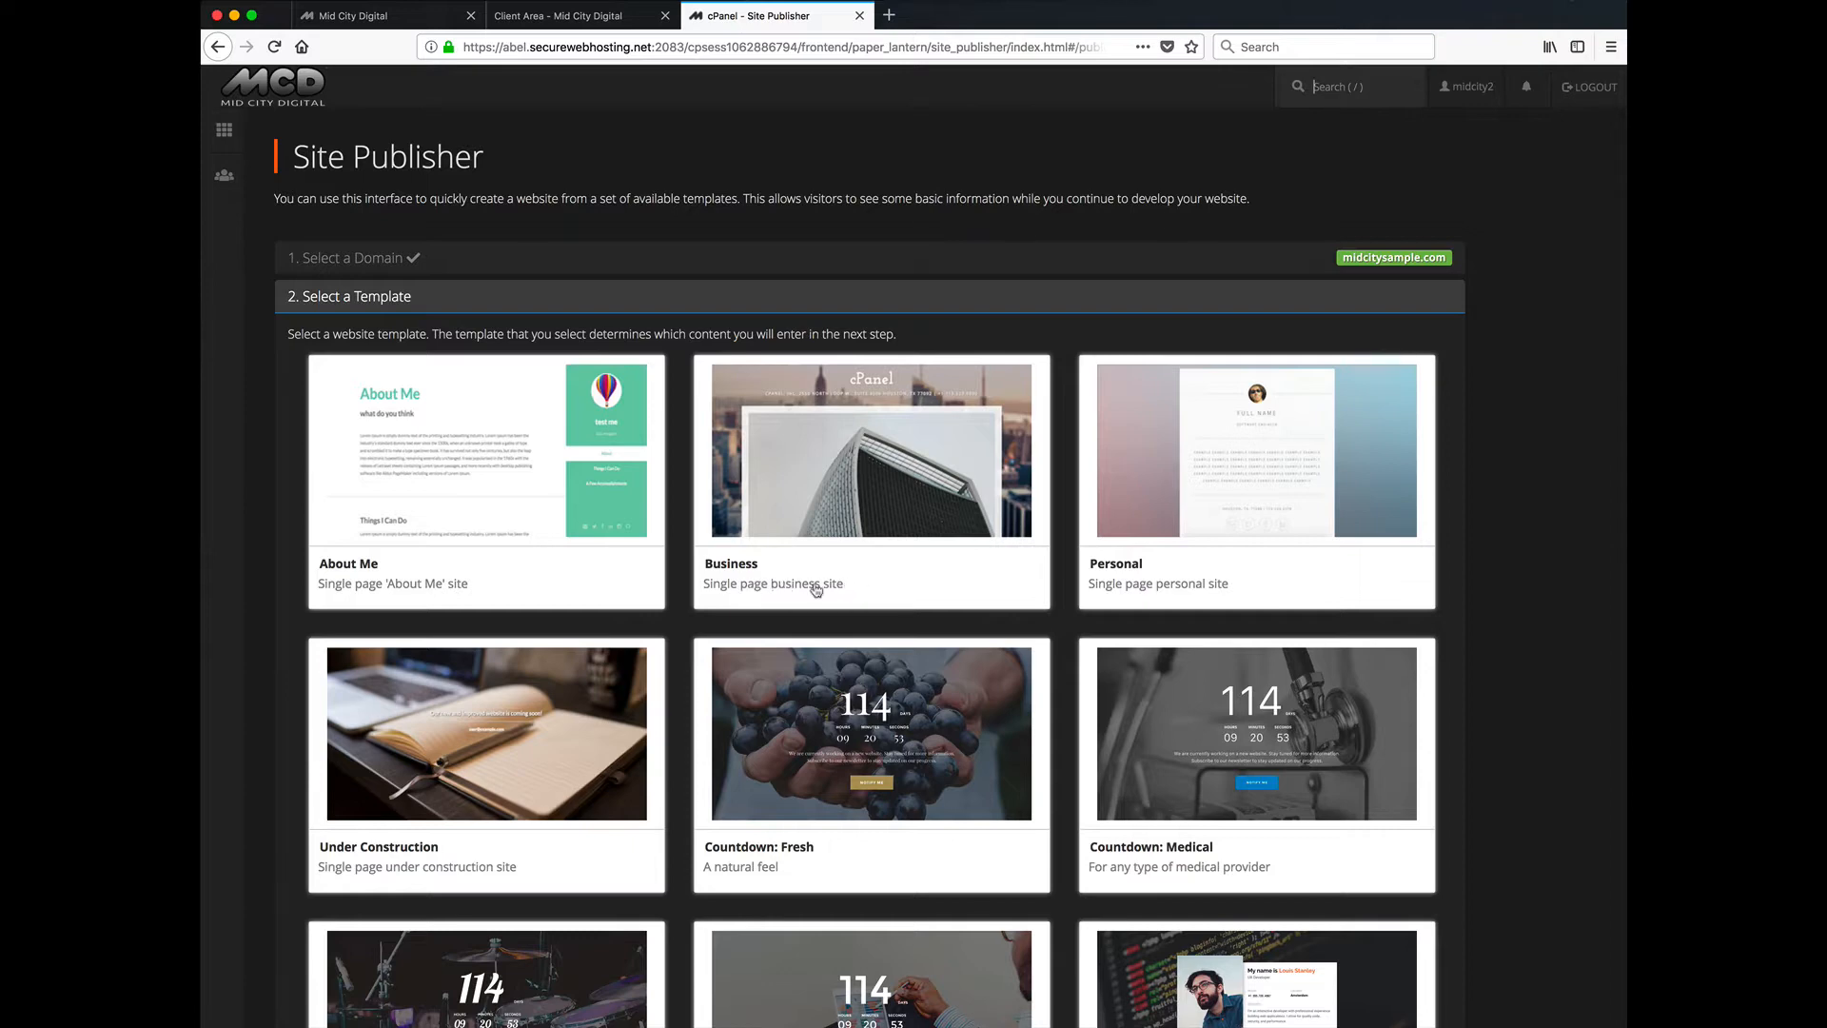
pyautogui.scroll(-2, 581, 550)
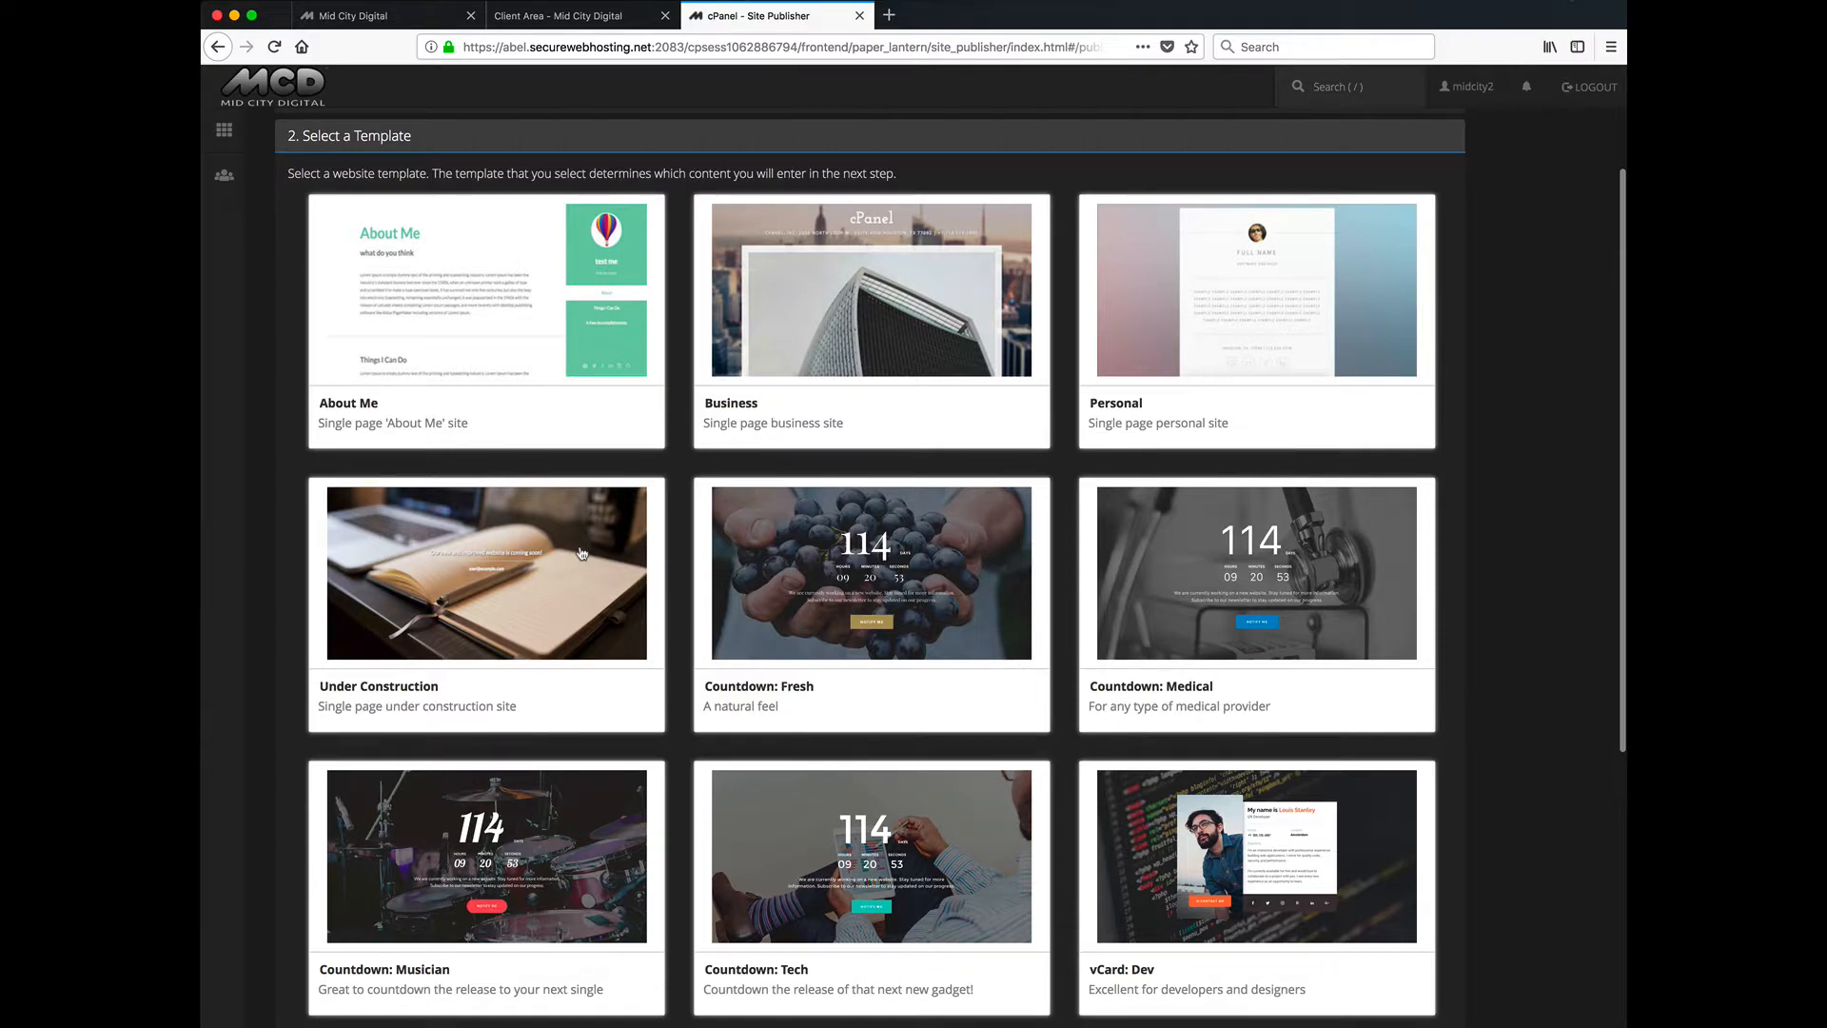
# Choose the Business template and review the Customize and Publish fields from Business Name to Google Analytics Tracker ID.
pyautogui.click(822, 318)
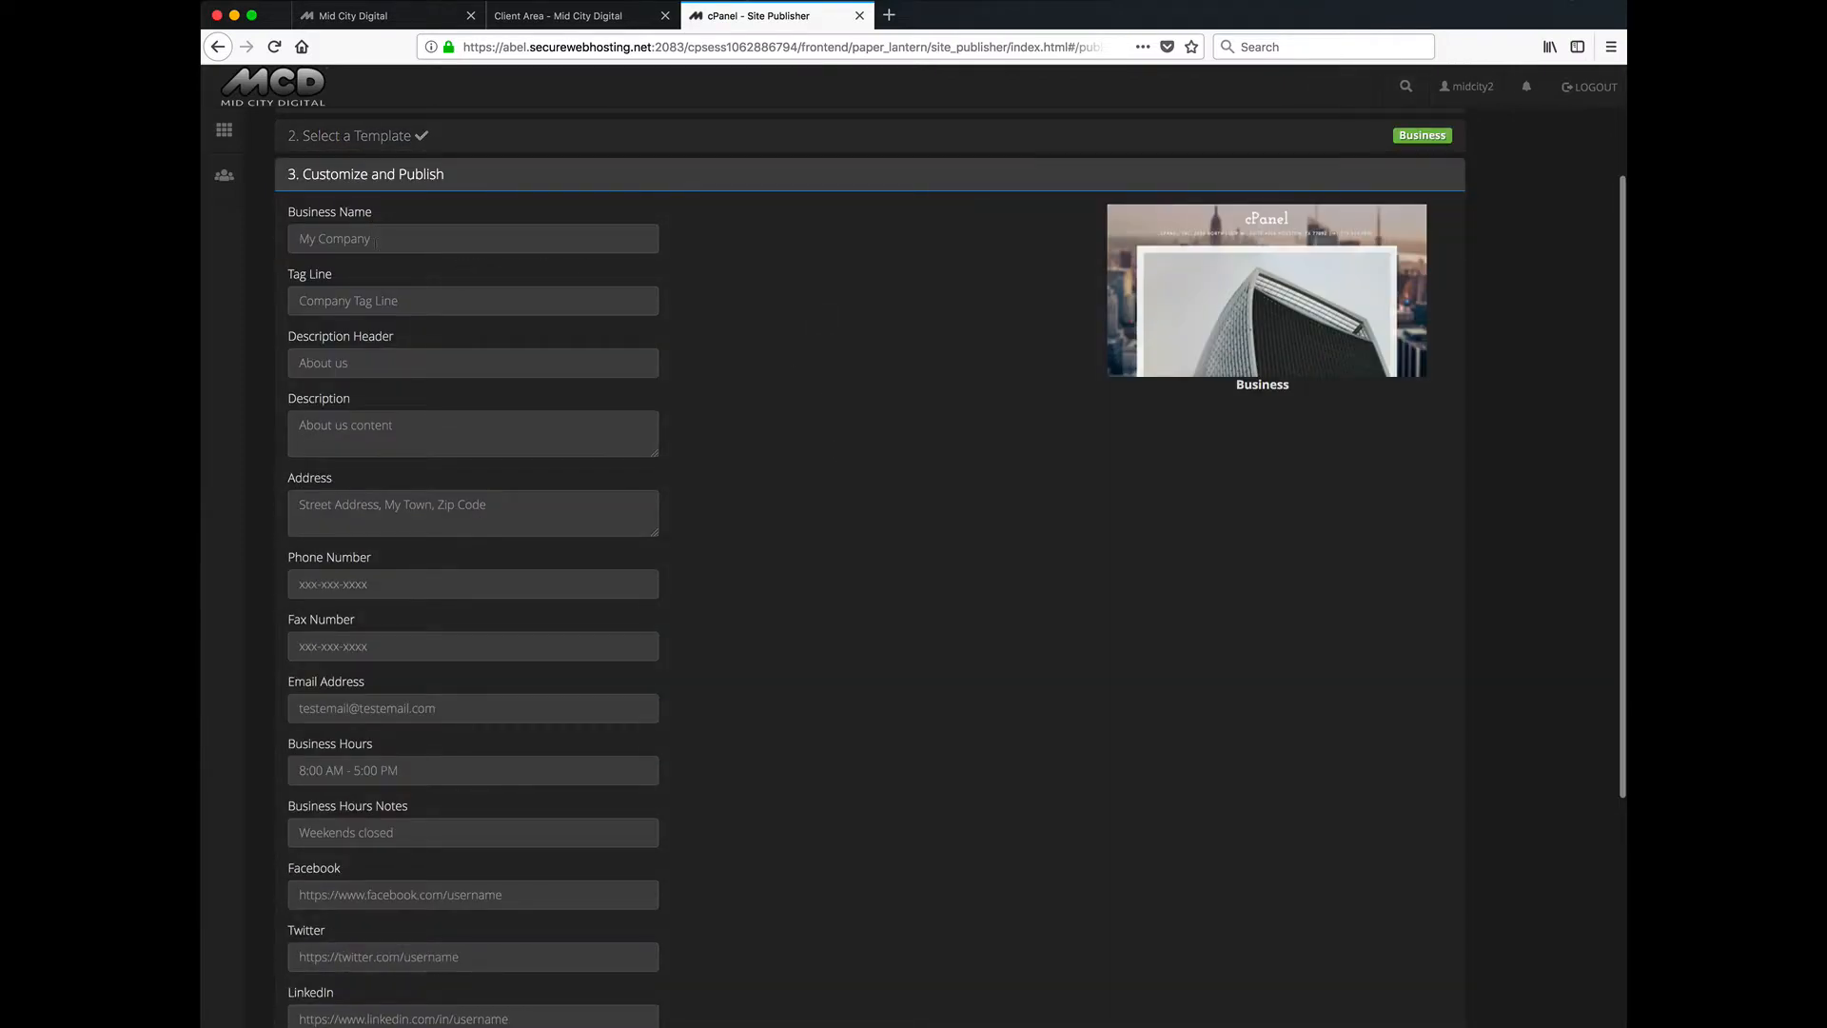
pyautogui.scroll(-4, 586, 616)
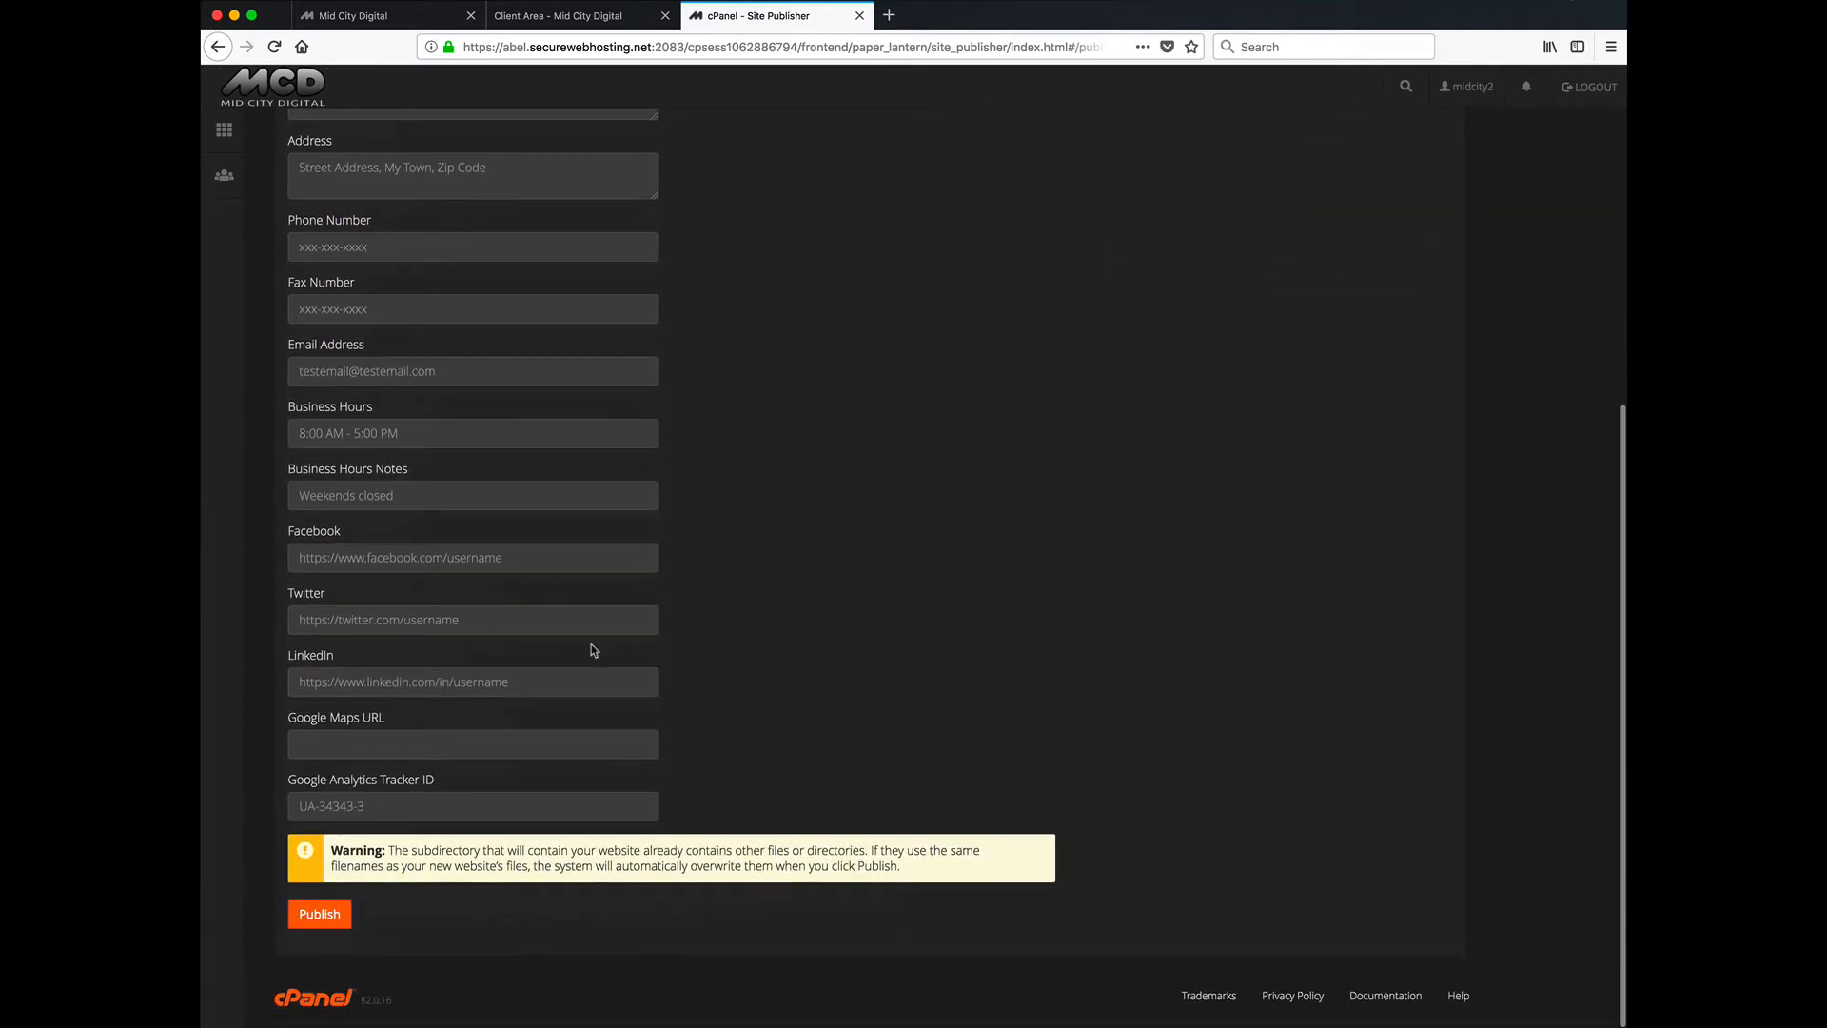
pyautogui.scroll(2, 591, 645)
pyautogui.scroll(4, 597, 647)
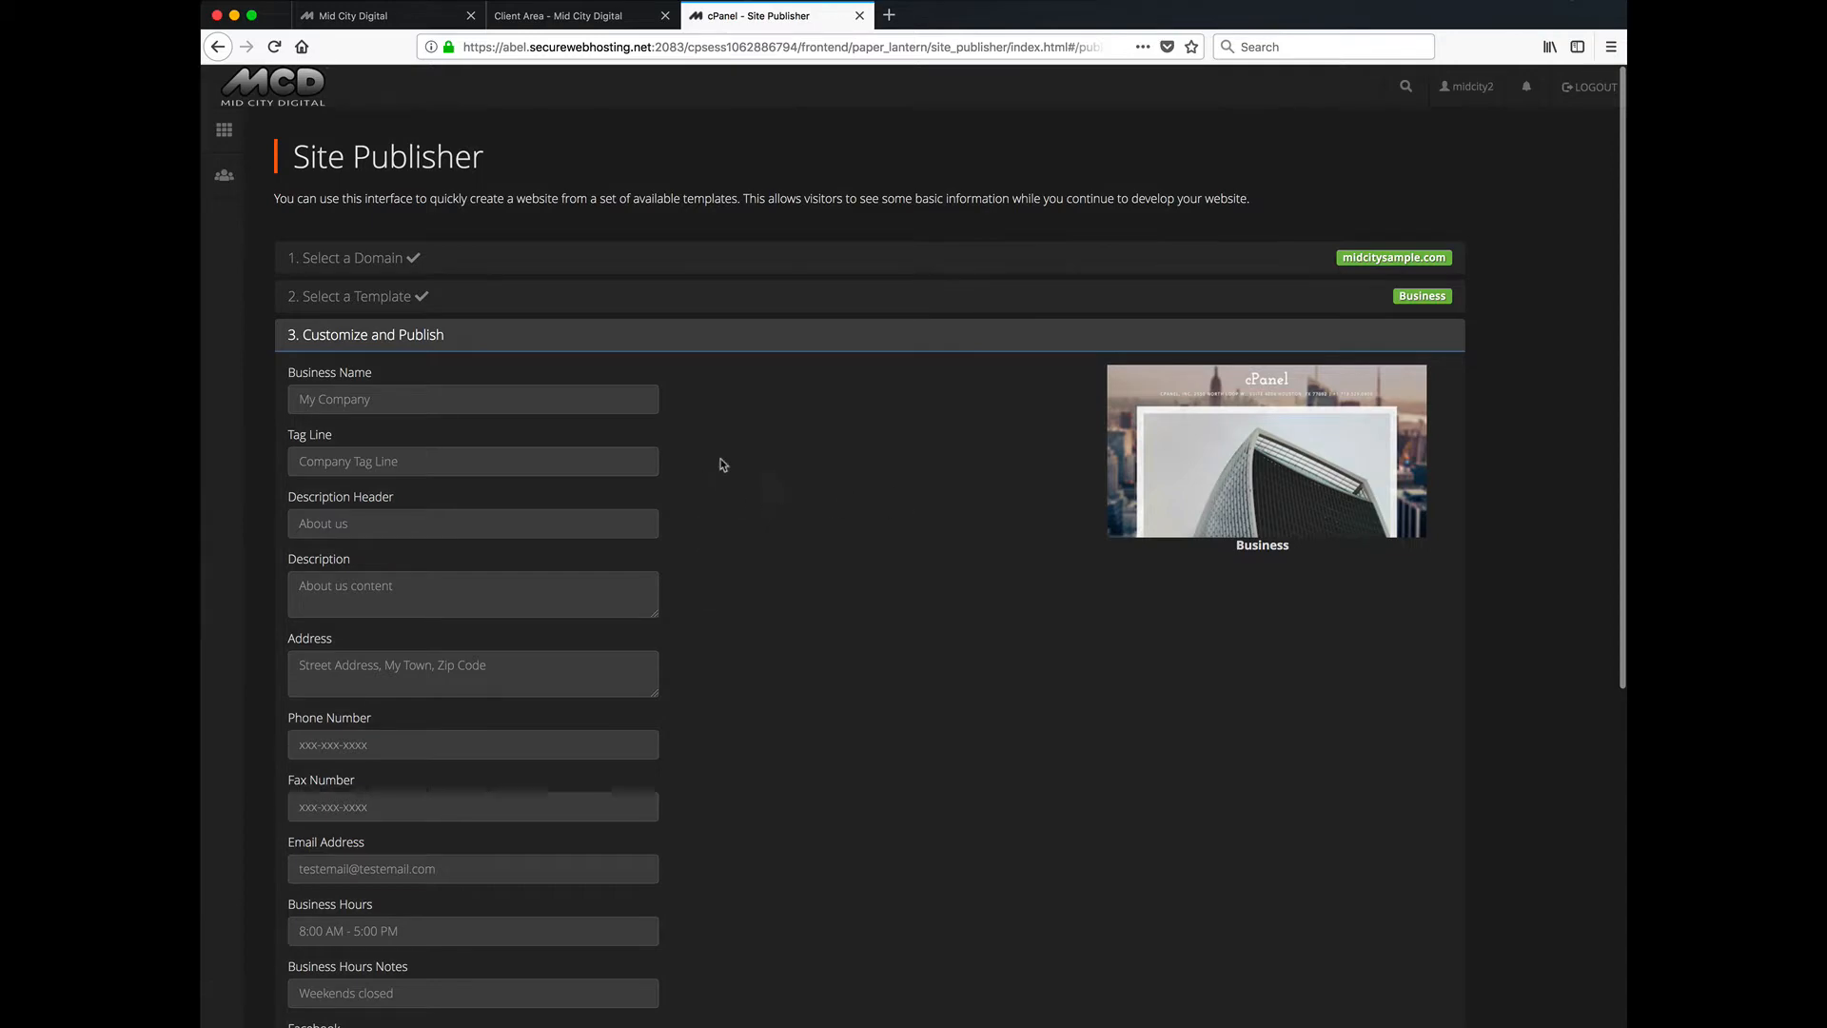
pyautogui.scroll(-2, 883, 514)
pyautogui.scroll(2, 883, 514)
pyautogui.scroll(-7, 883, 510)
pyautogui.scroll(4, 885, 512)
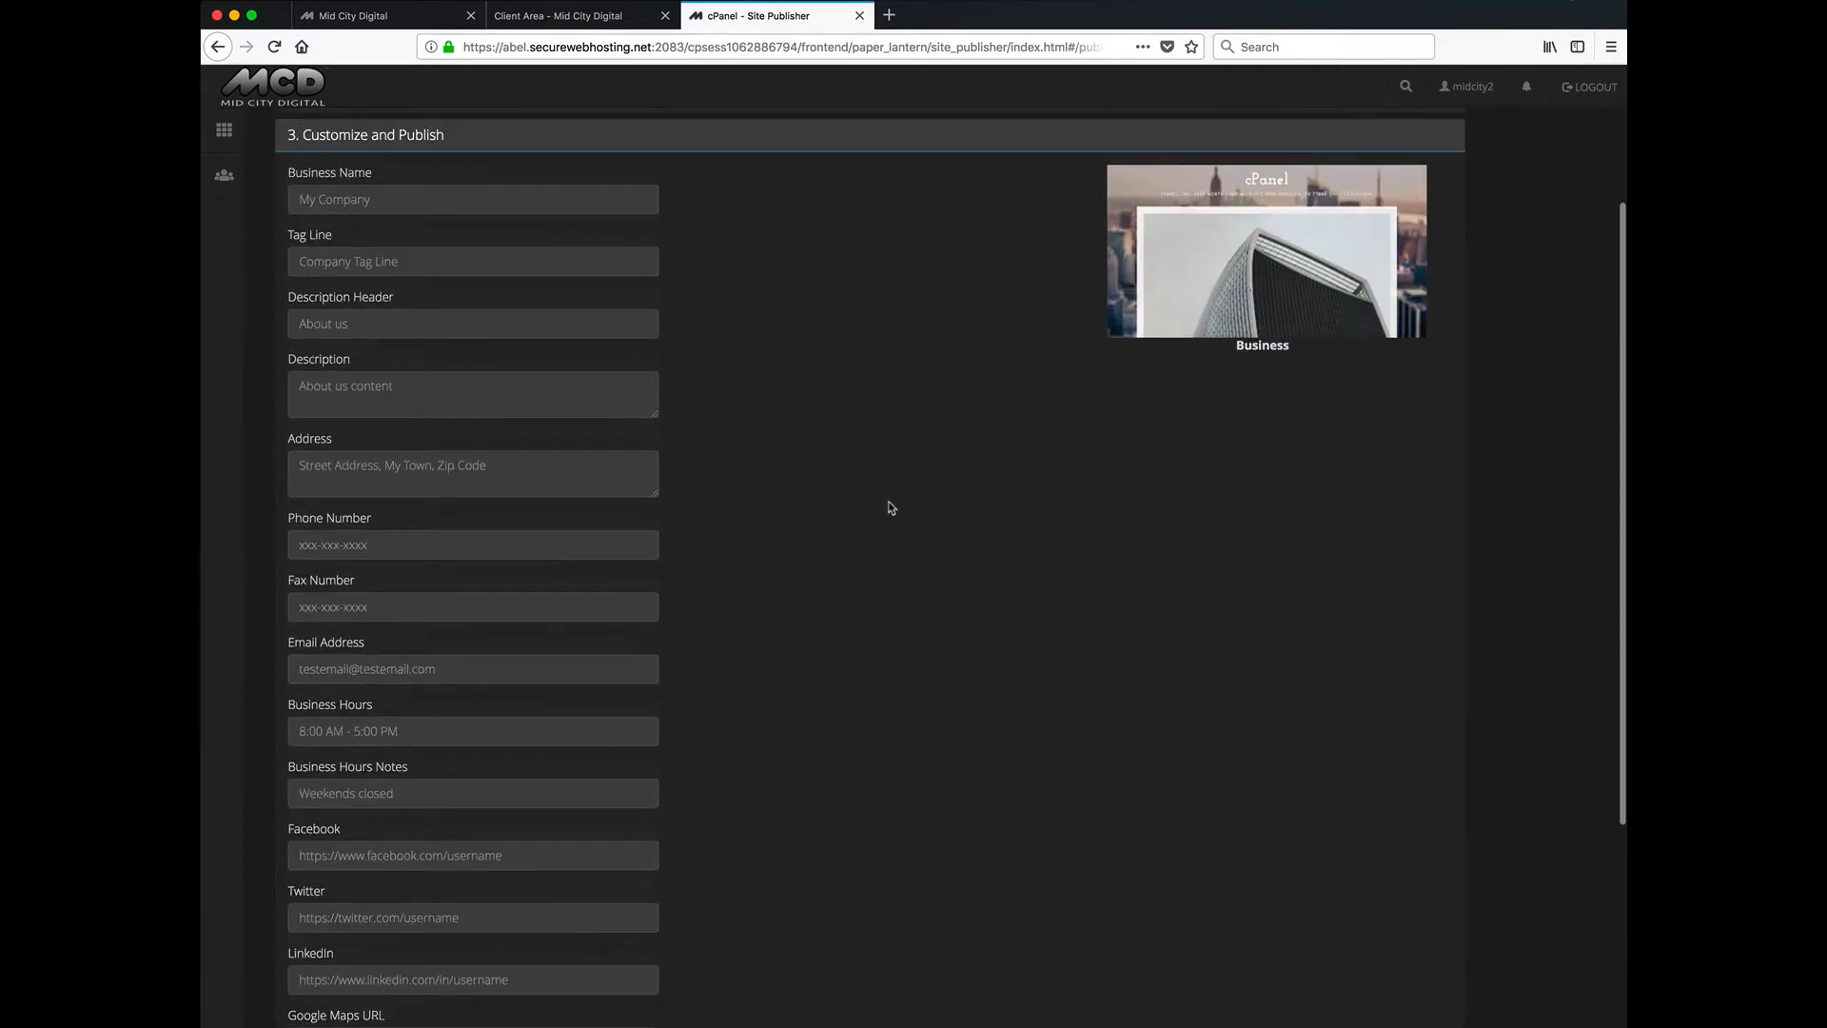
pyautogui.scroll(-4, 815, 620)
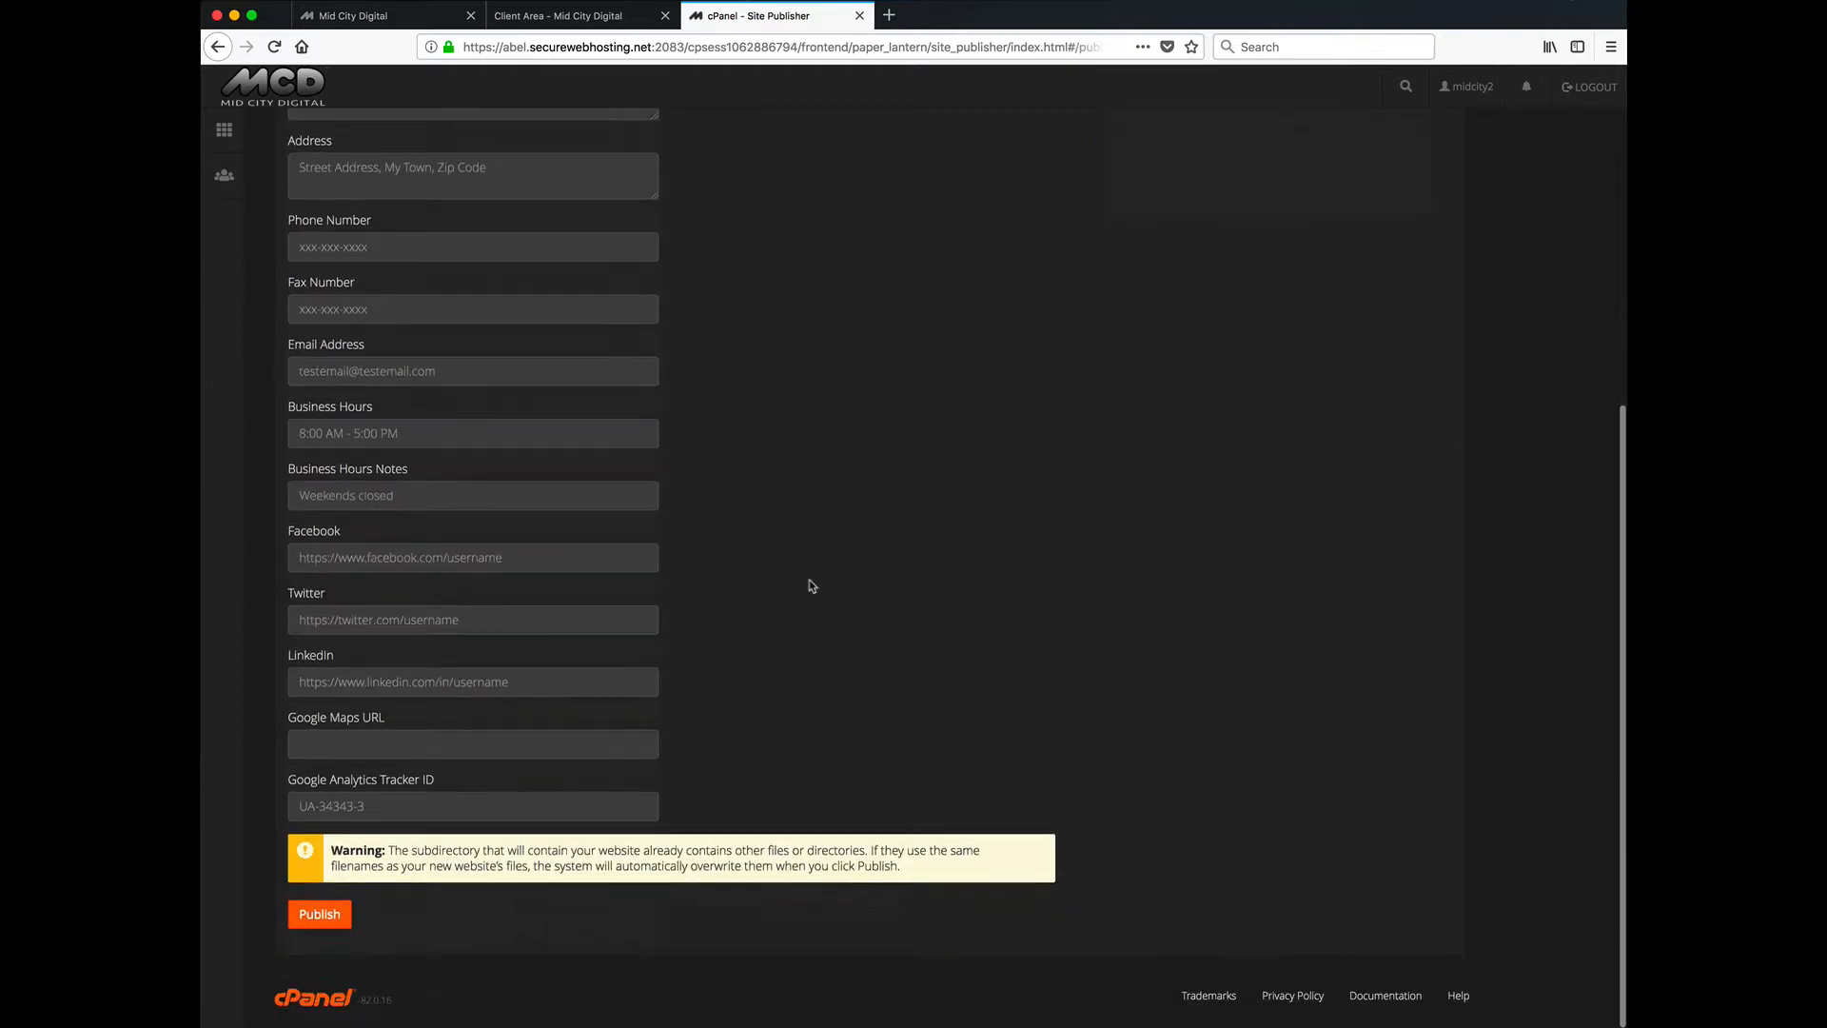
pyautogui.scroll(6, 804, 587)
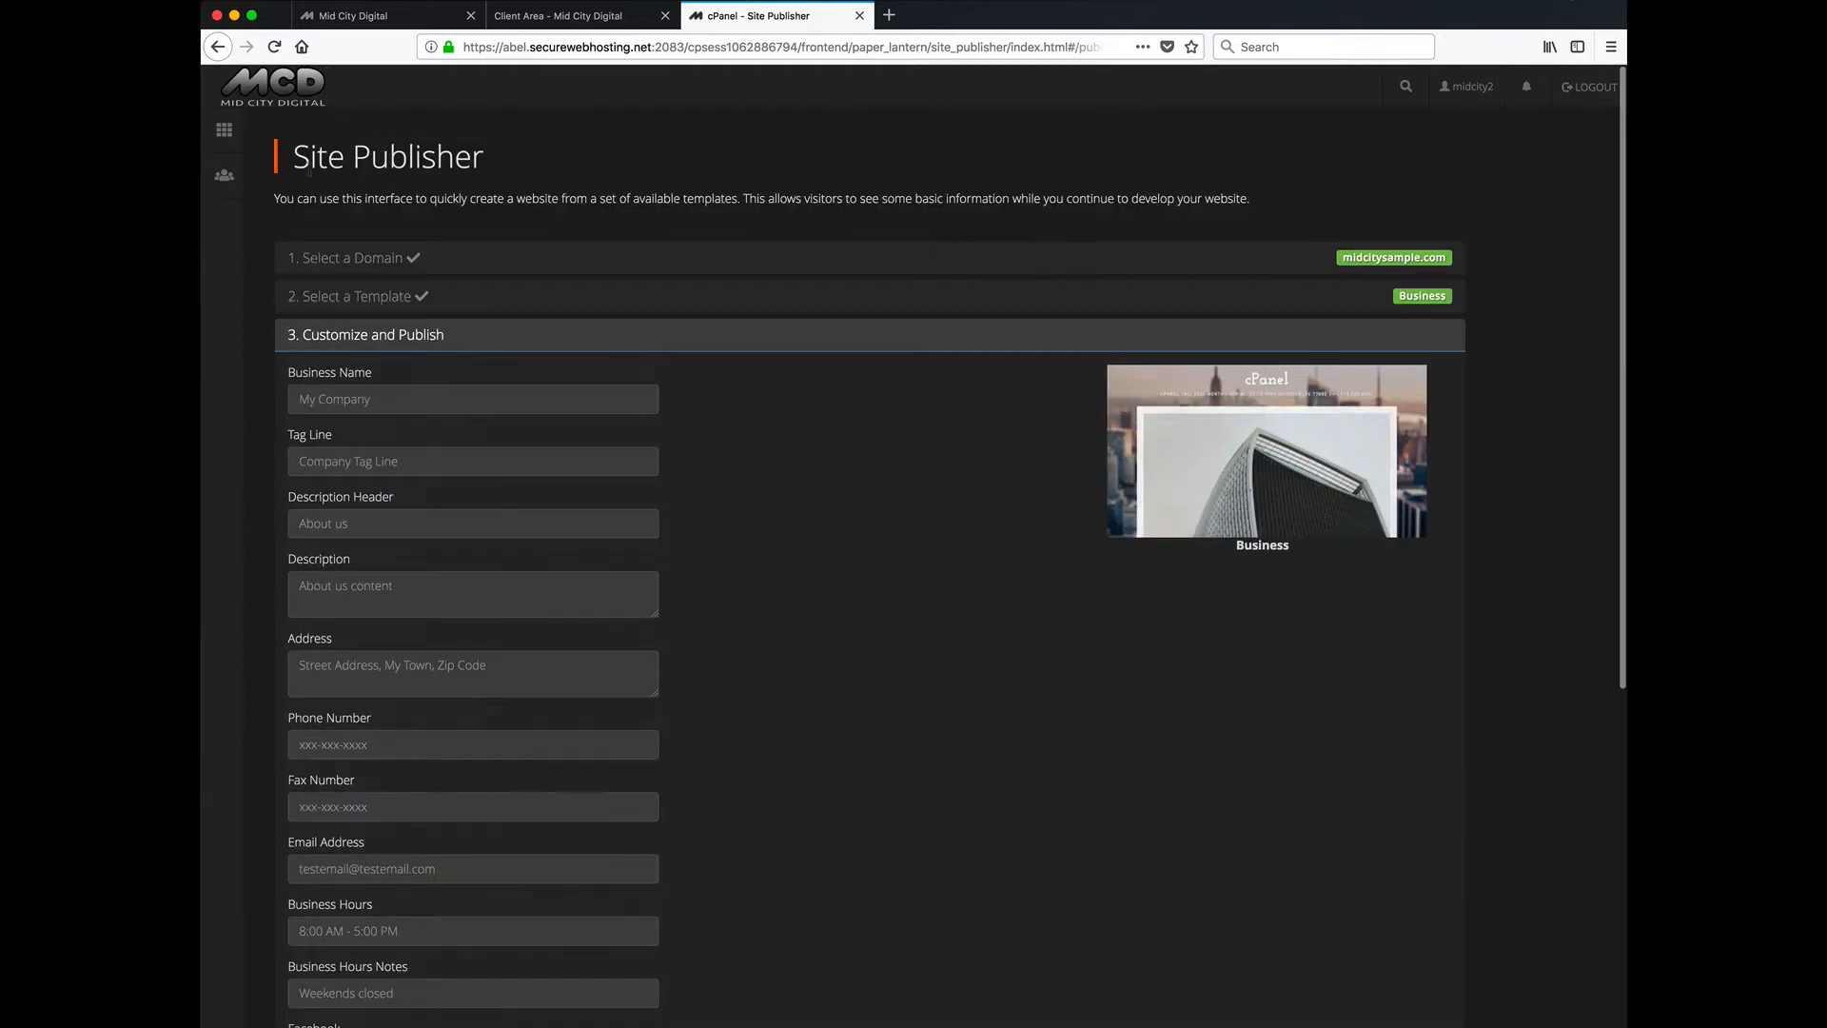
pyautogui.scroll(-6, 723, 447)
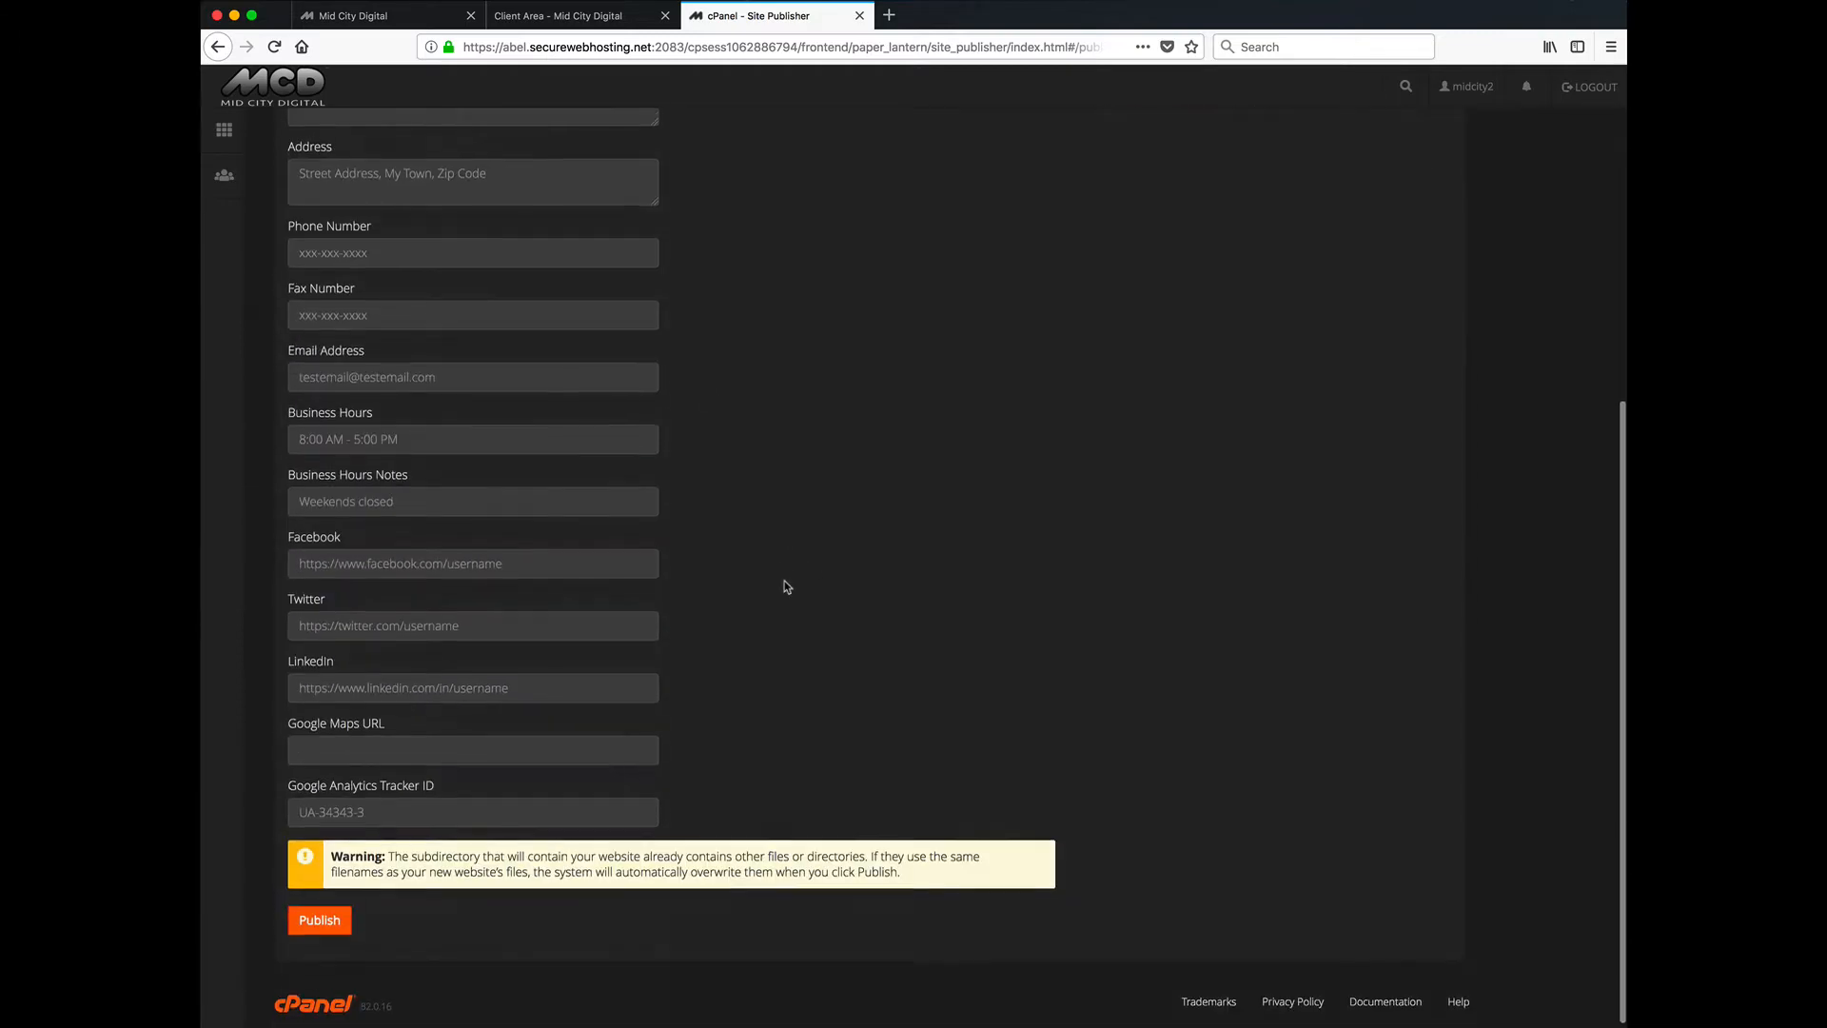
pyautogui.scroll(6, 469, 406)
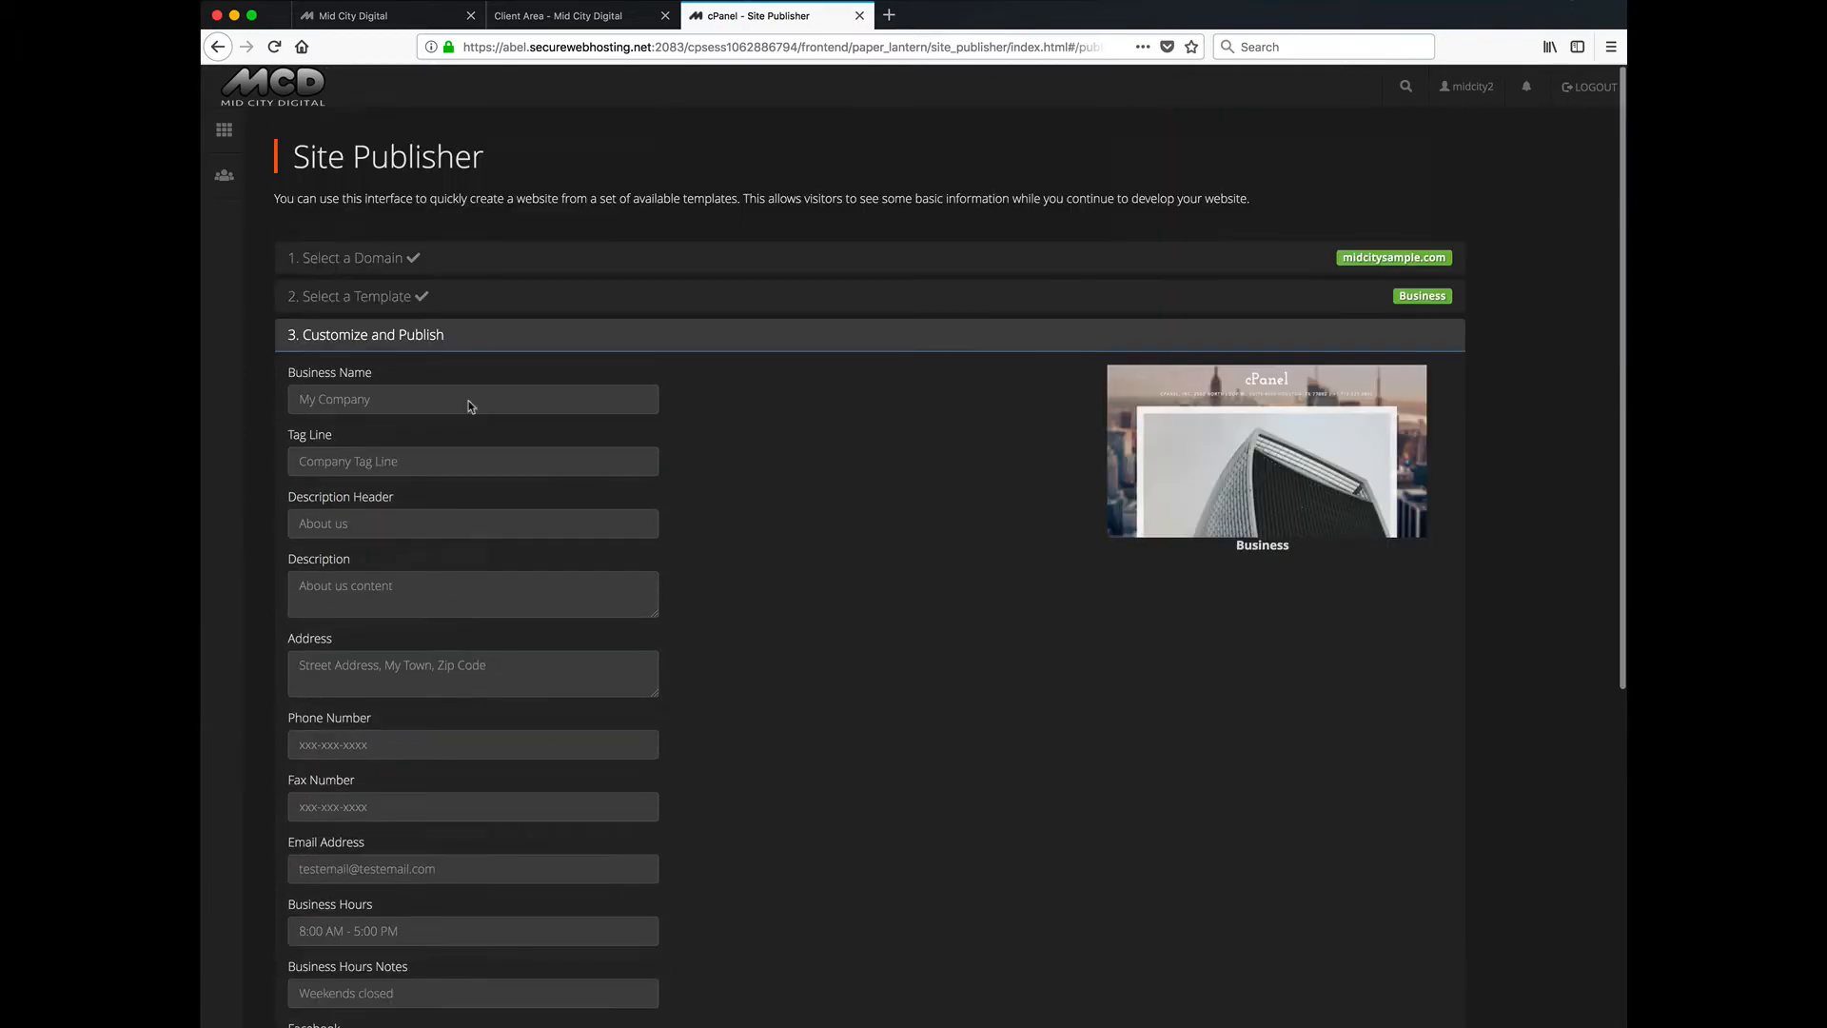
# Return to the cPanel main page and review the Domains, Metrics, Security and Software sections.
pyautogui.click(223, 129)
pyautogui.scroll(-12, 683, 354)
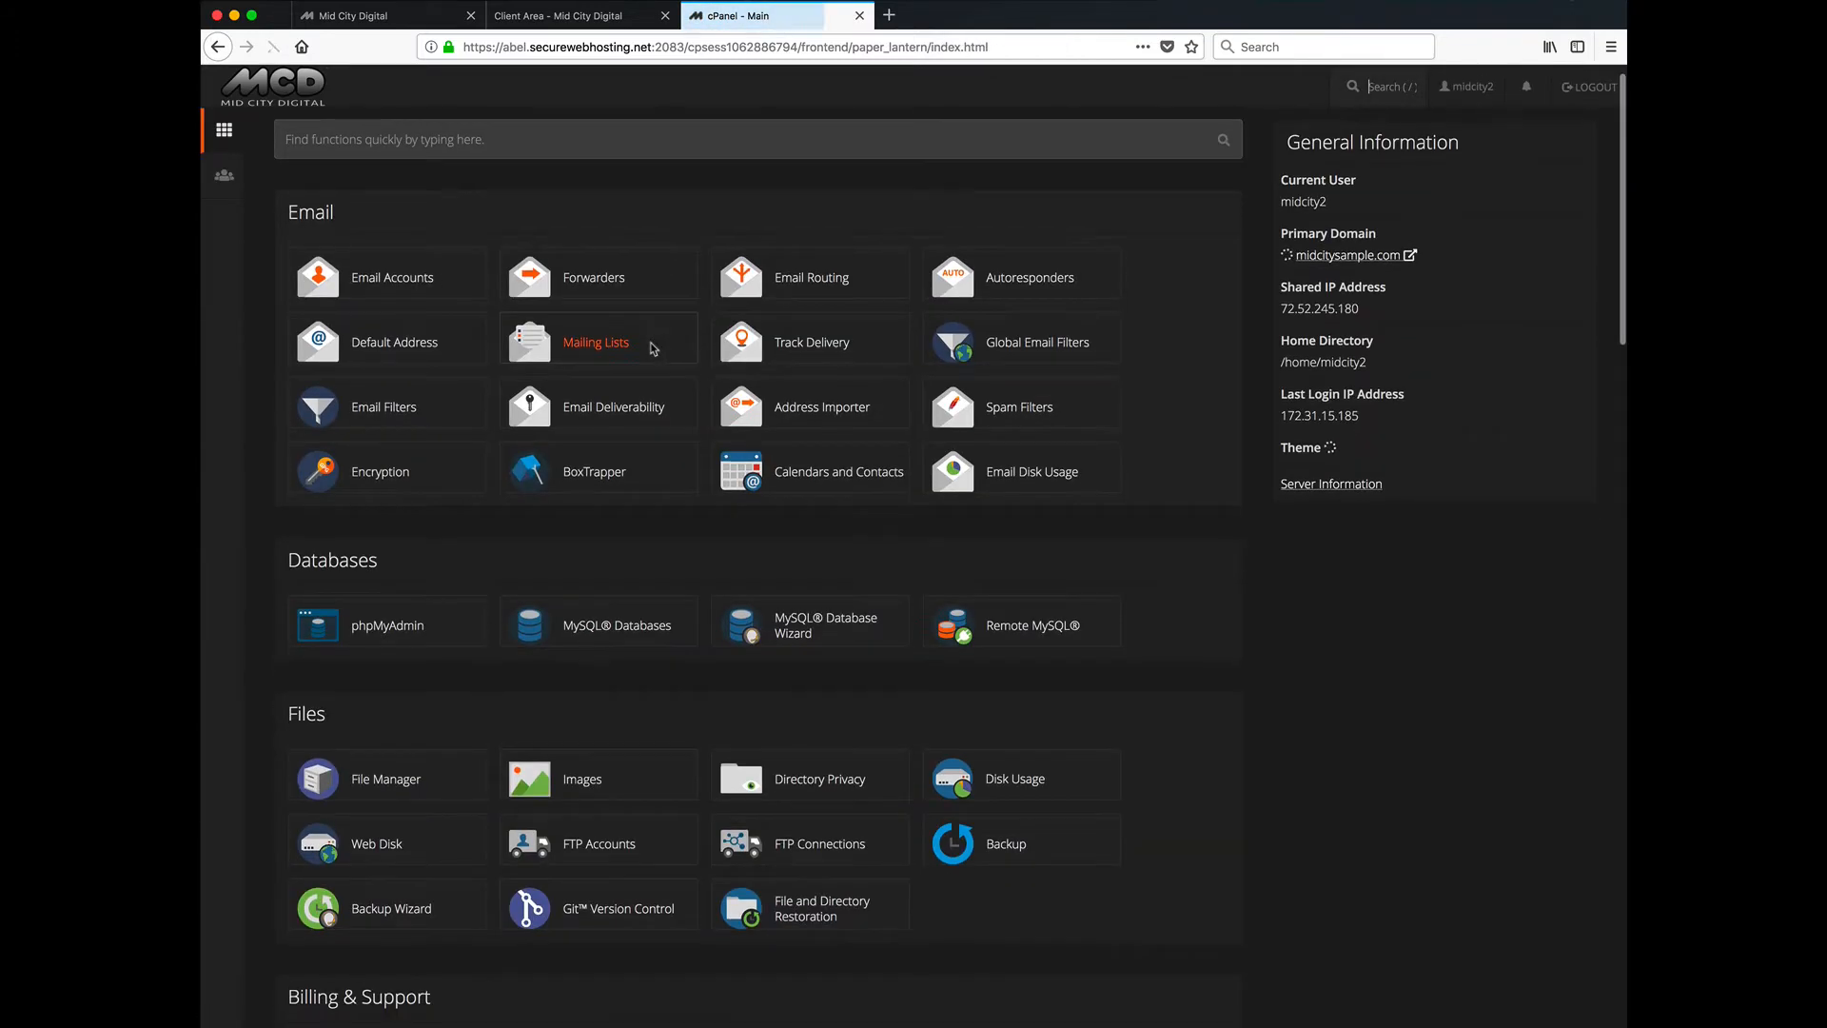
pyautogui.scroll(-2, 653, 349)
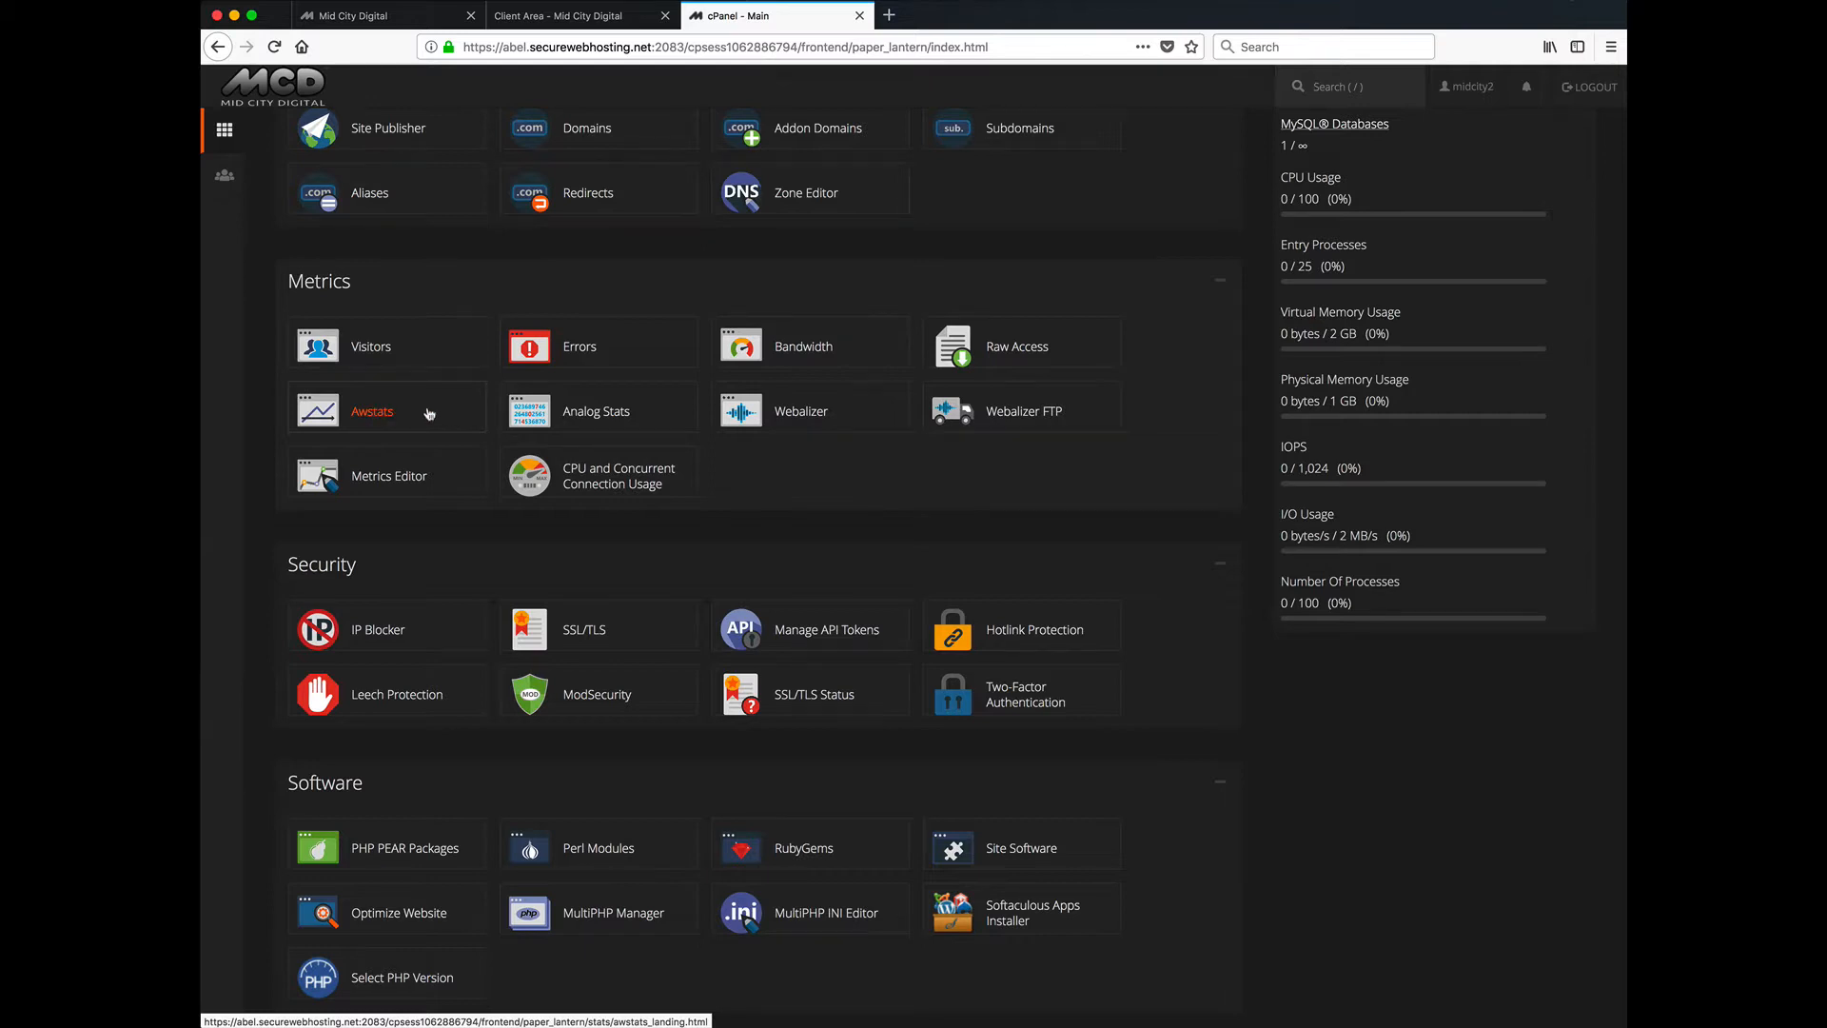
pyautogui.scroll(-1, 427, 412)
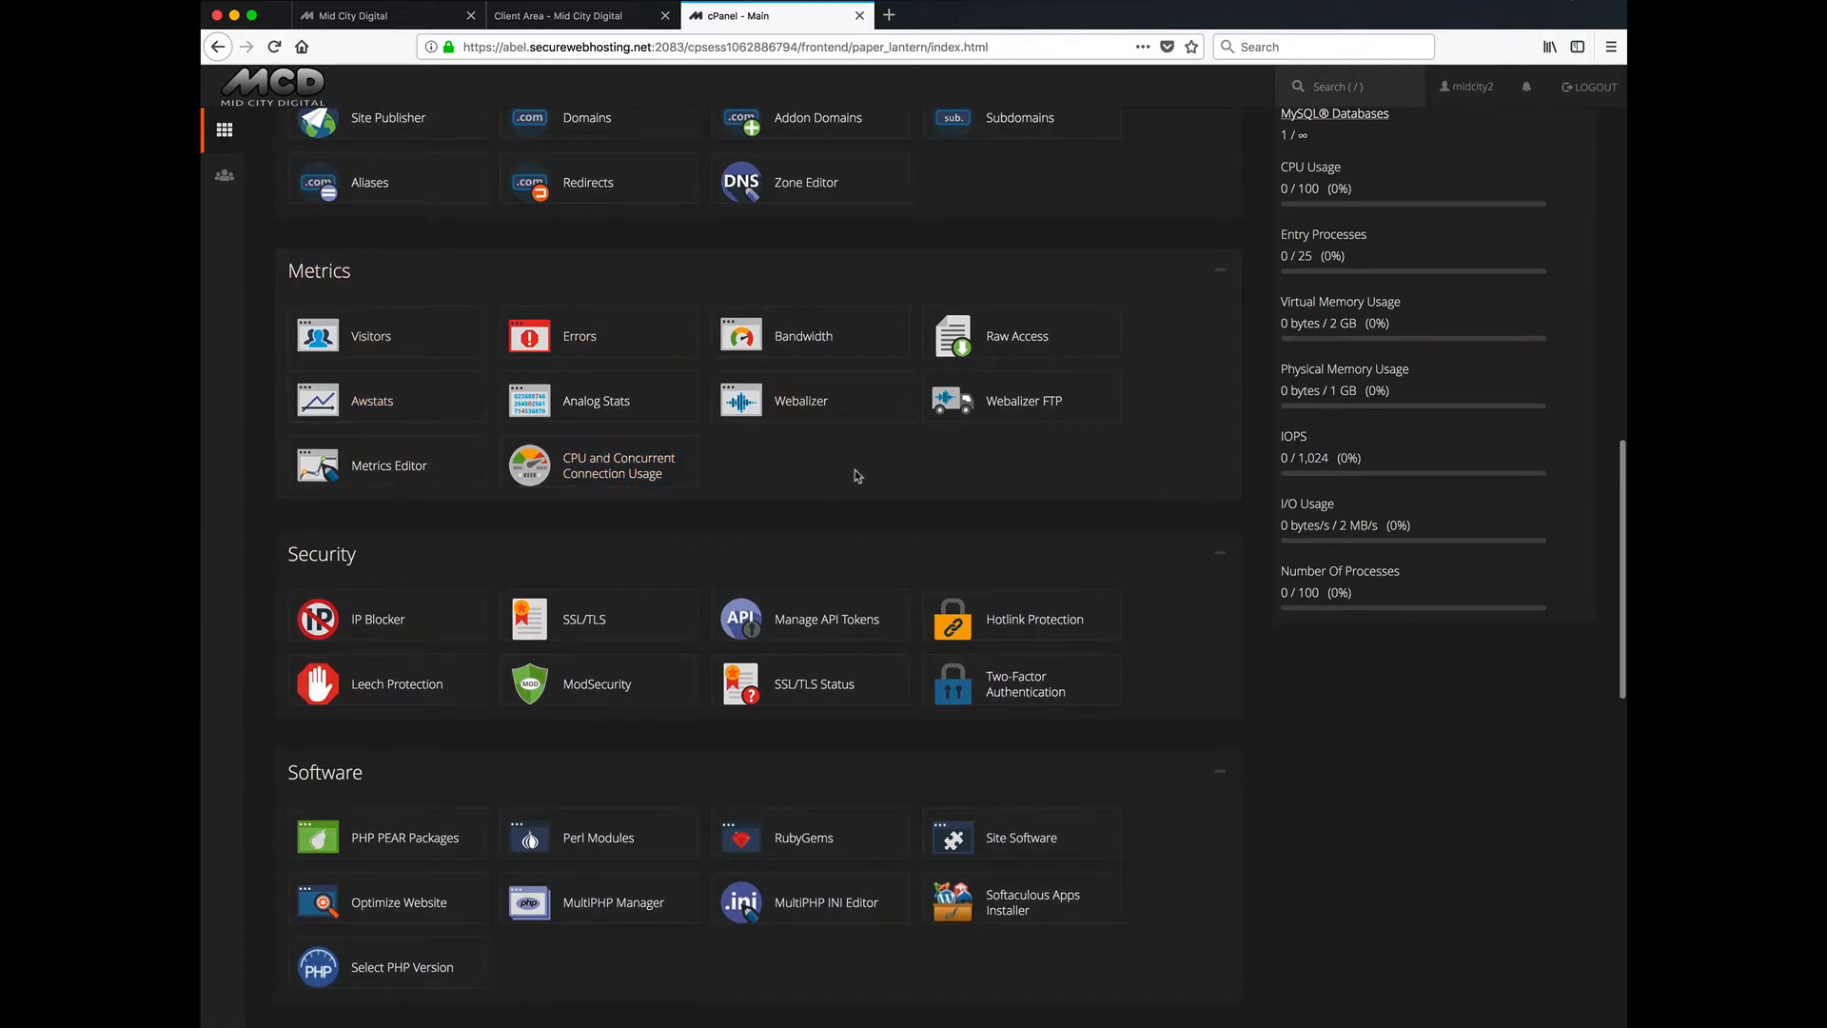
pyautogui.scroll(-1, 853, 476)
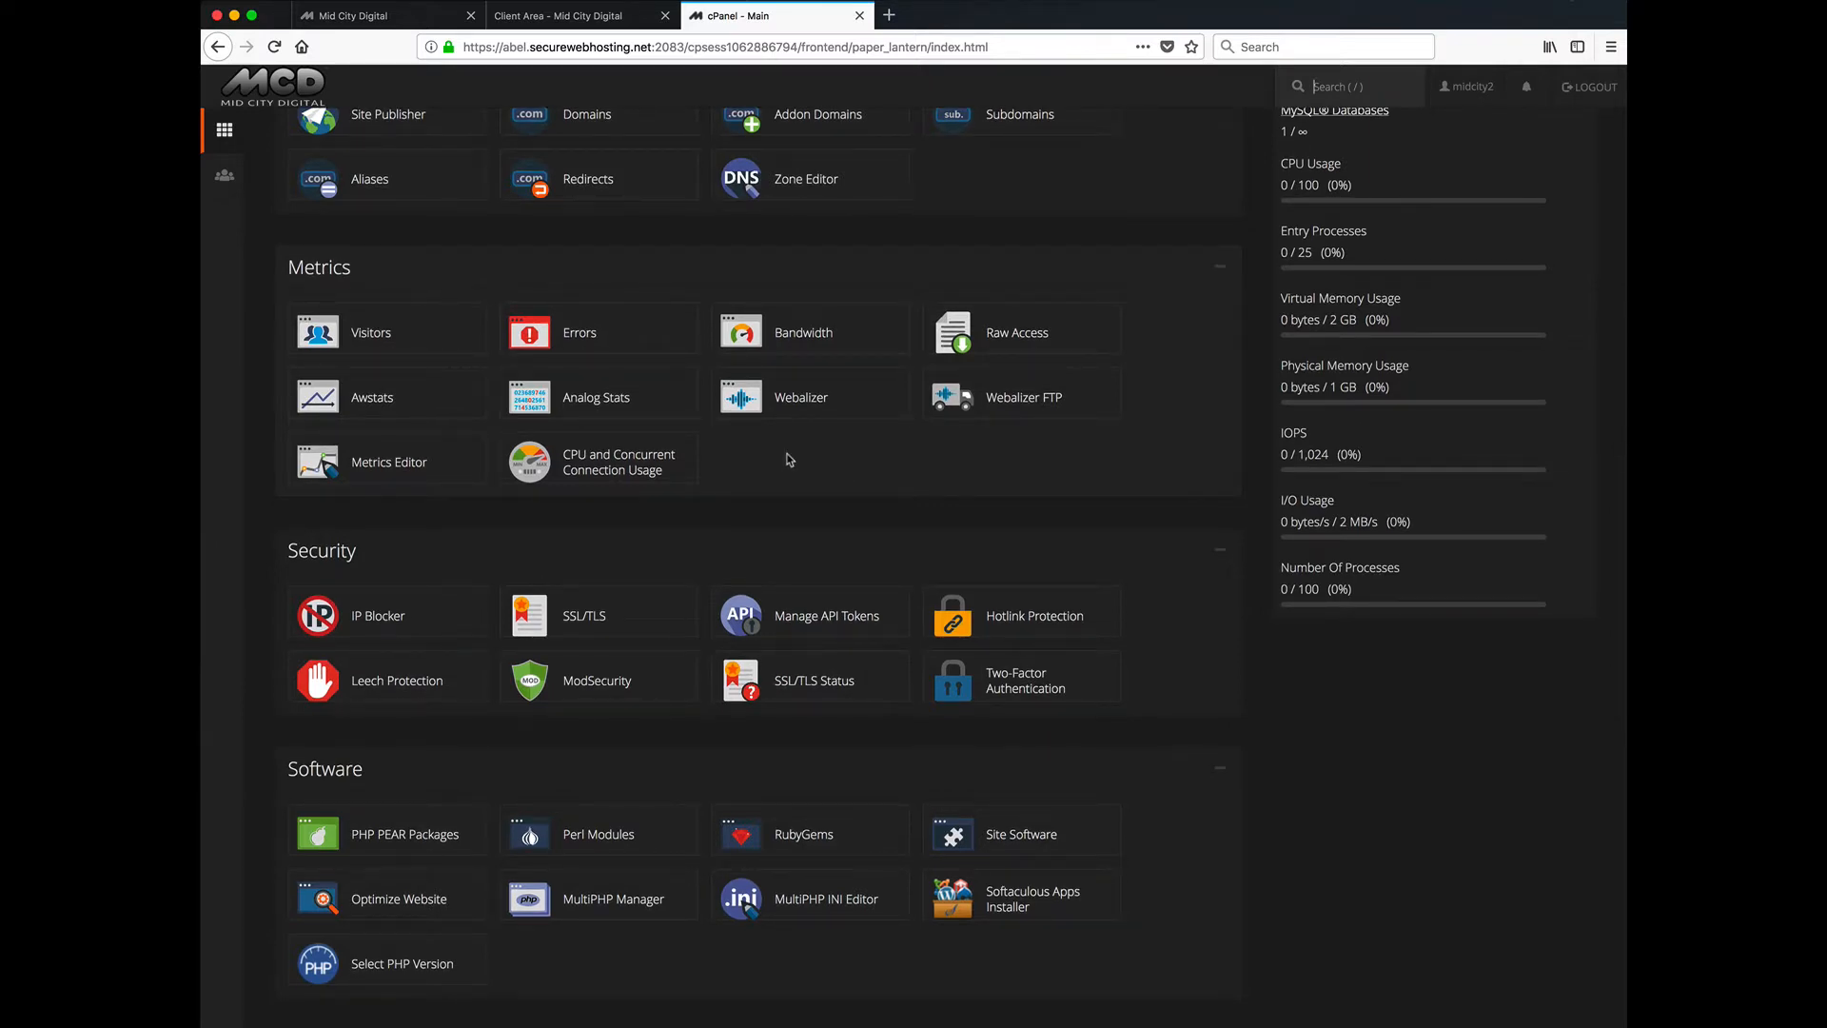
# Open Two-Factor Authentication from the Security section and review its setup page, from the QR code to the Security Code field.
pyautogui.scroll(-4, 786, 460)
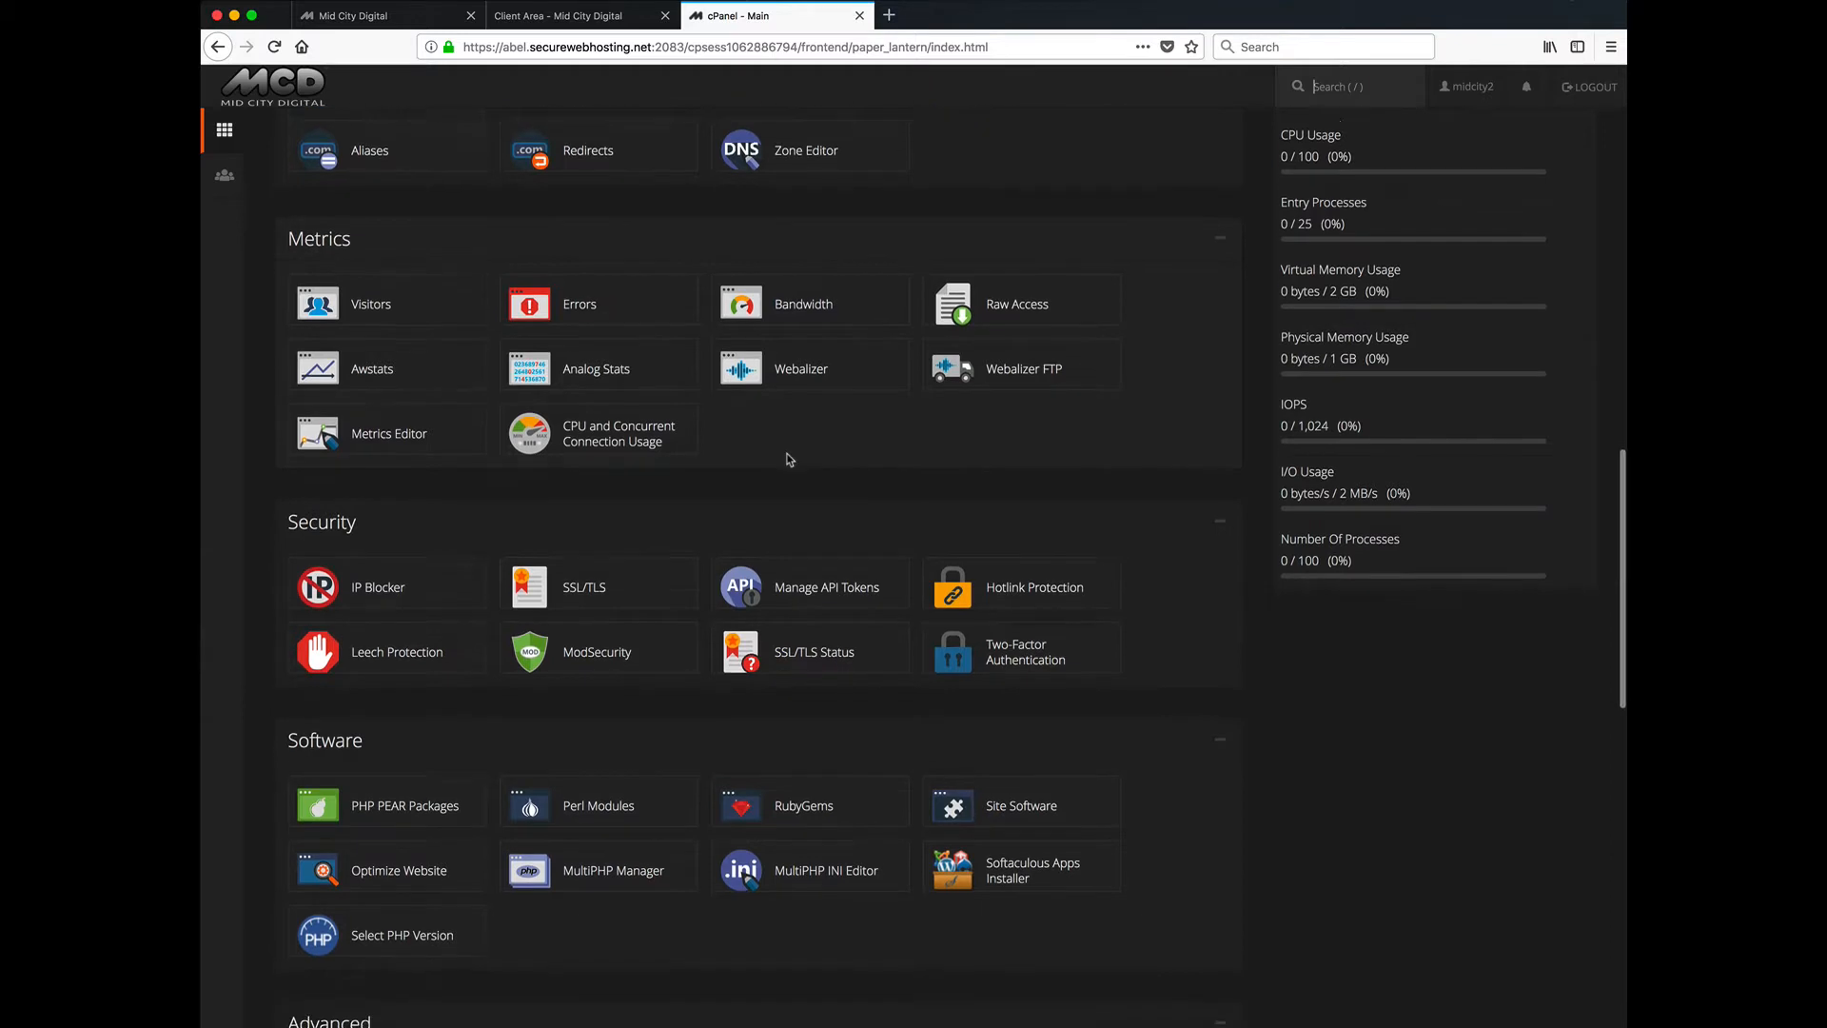
pyautogui.scroll(-1, 788, 460)
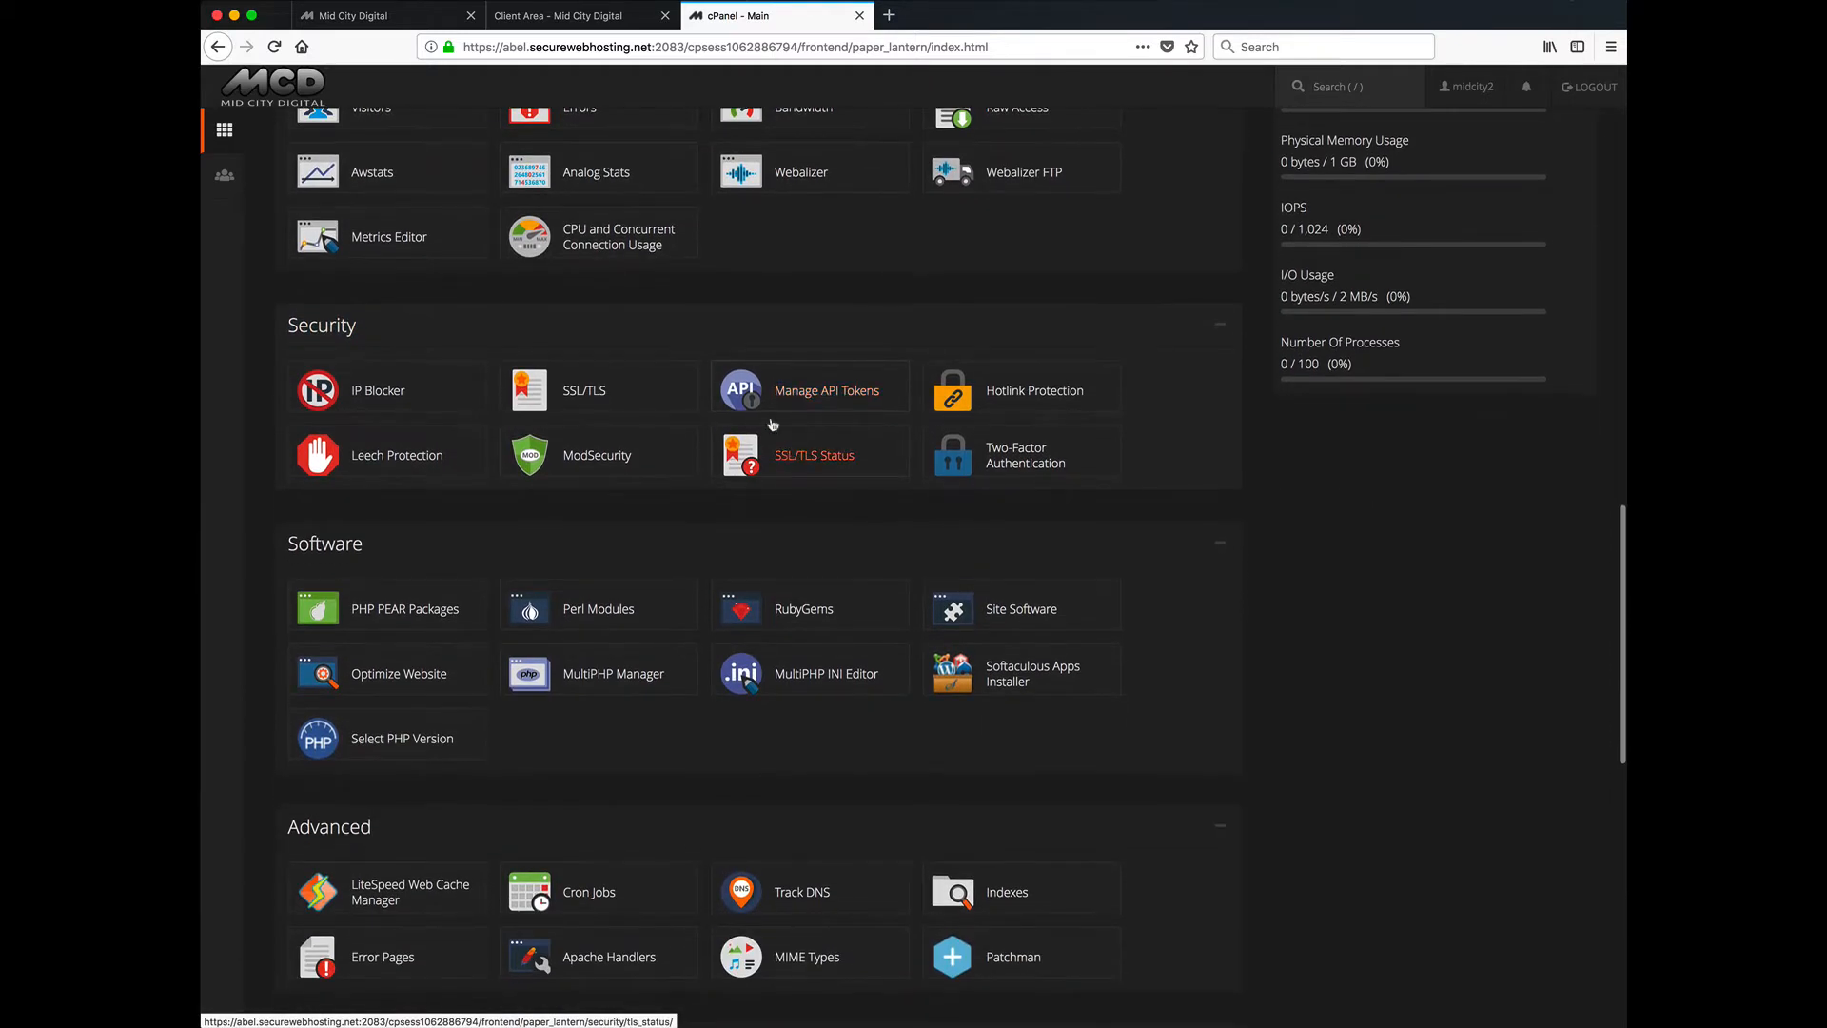
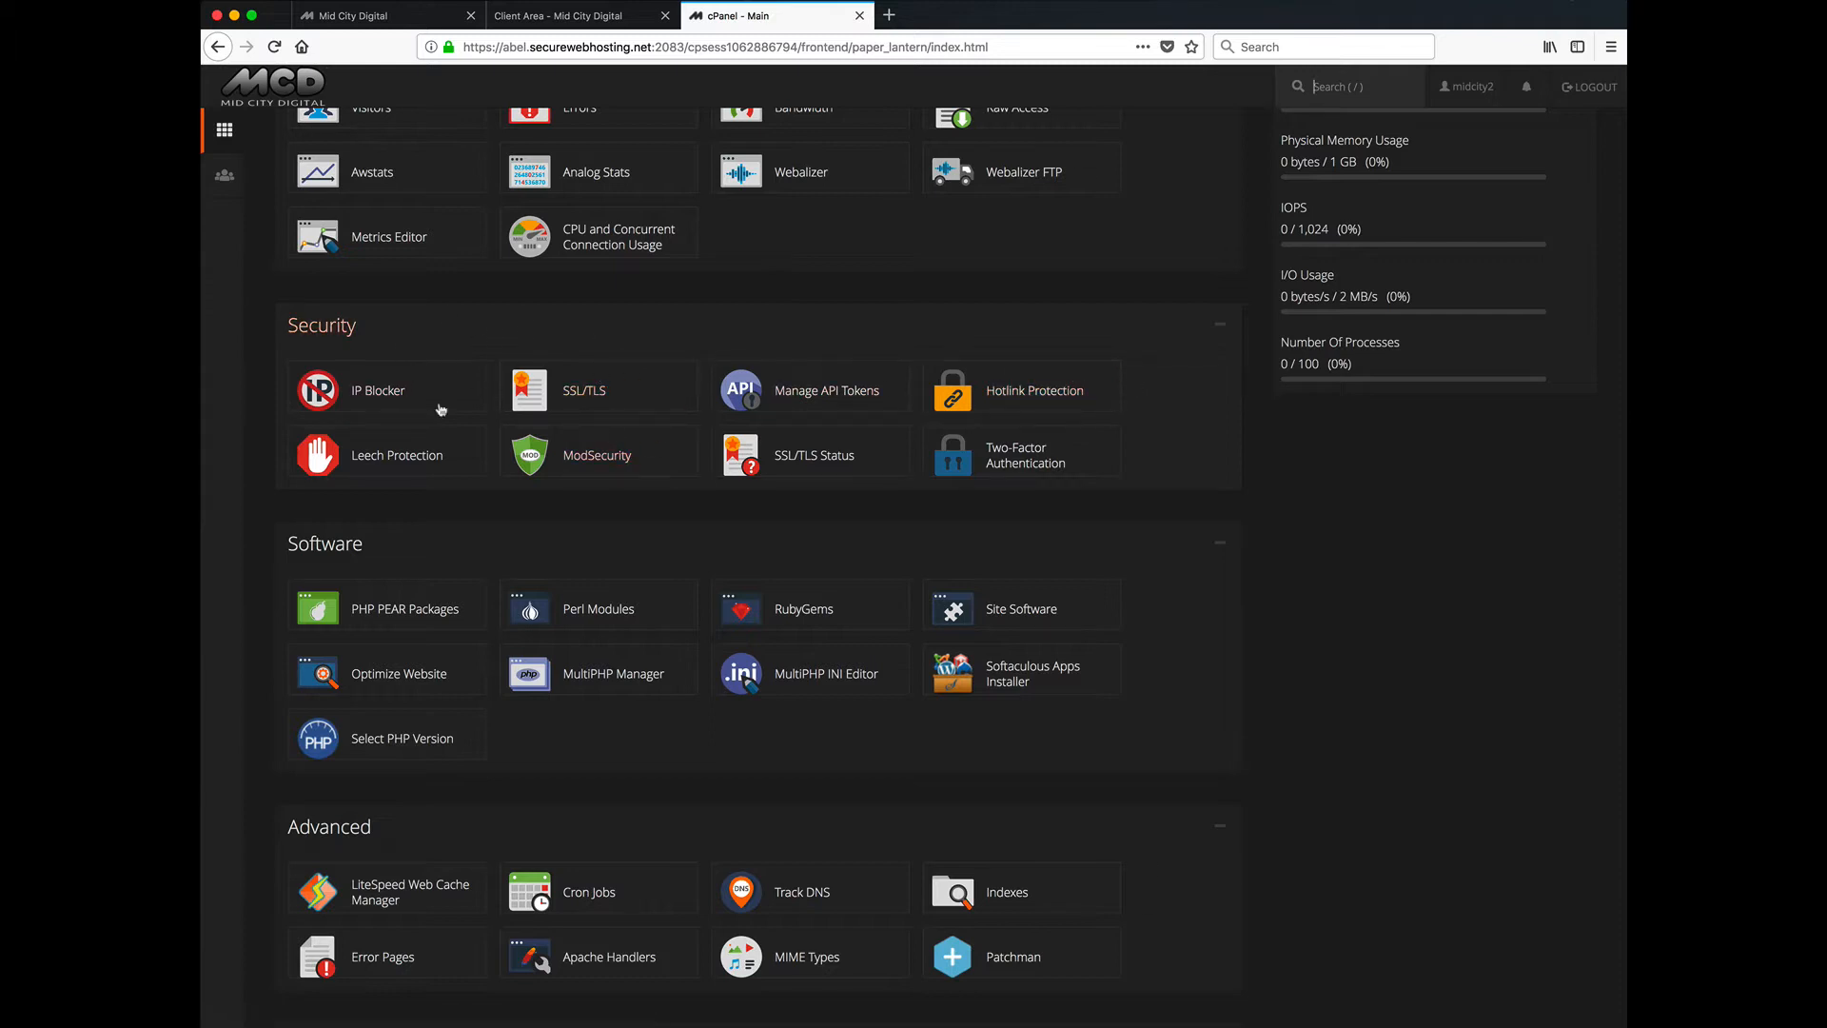
pyautogui.click(1066, 459)
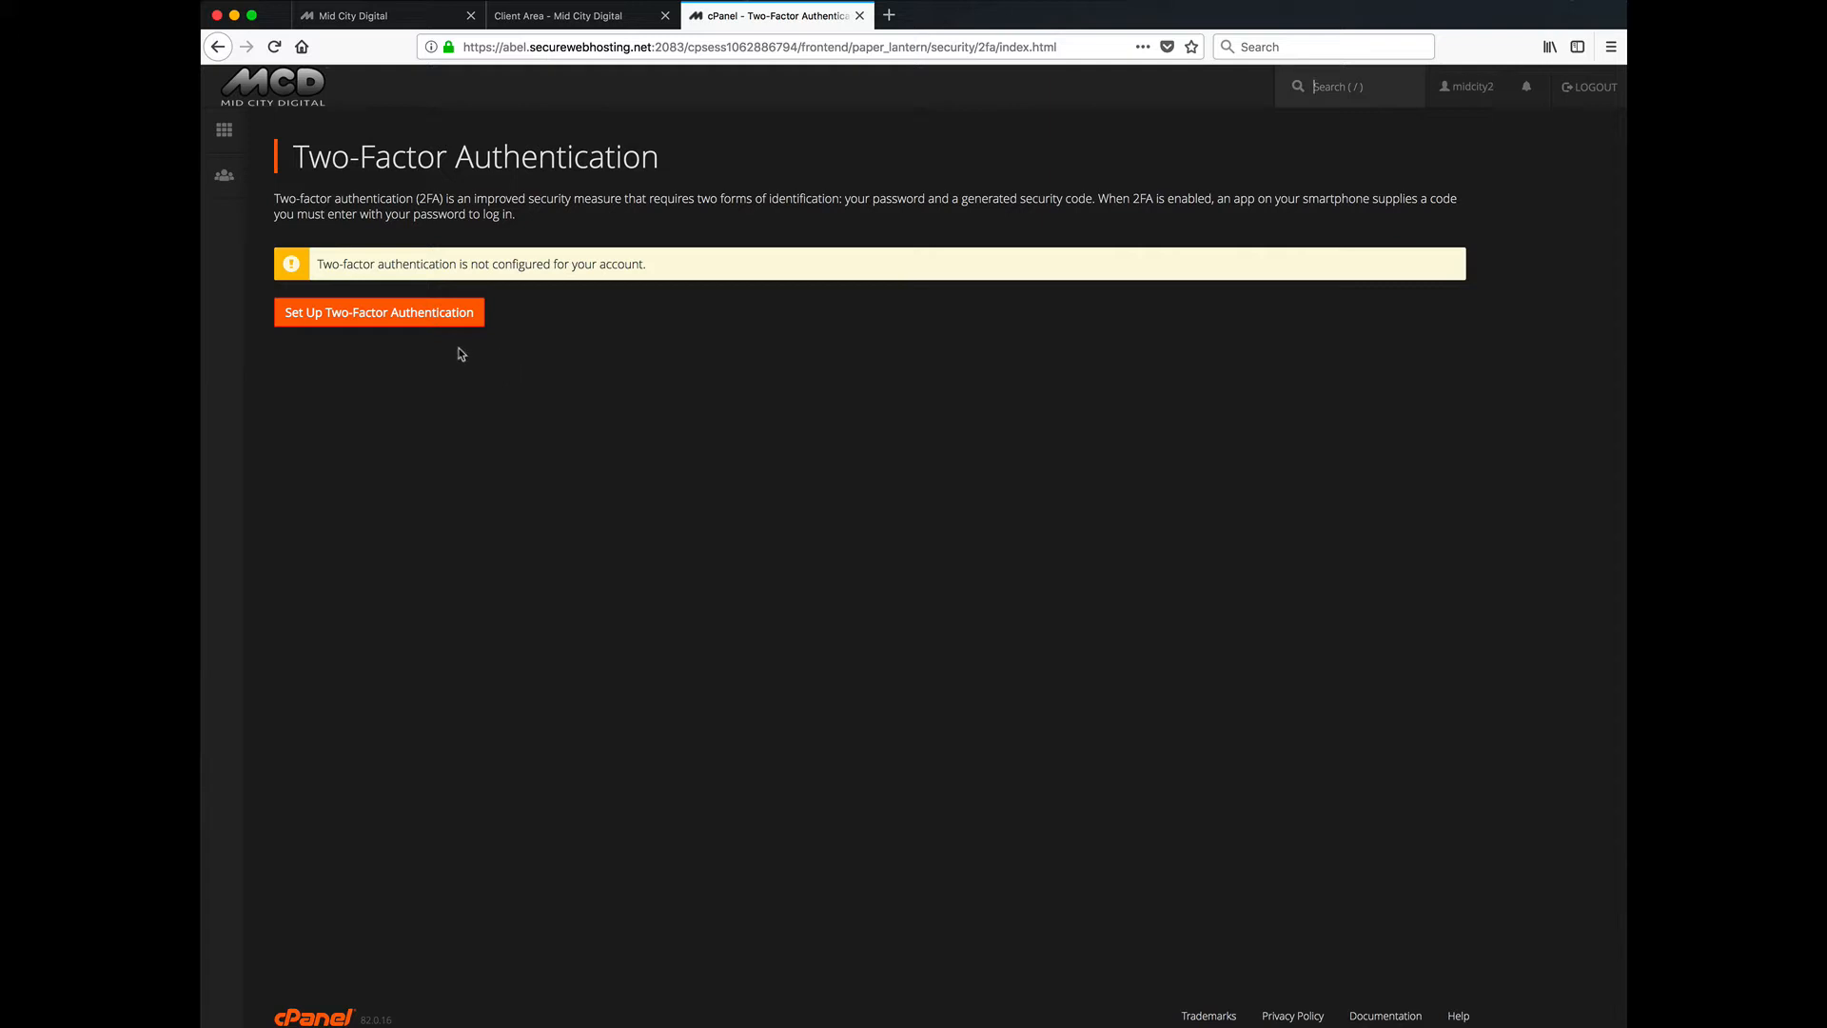
pyautogui.click(396, 312)
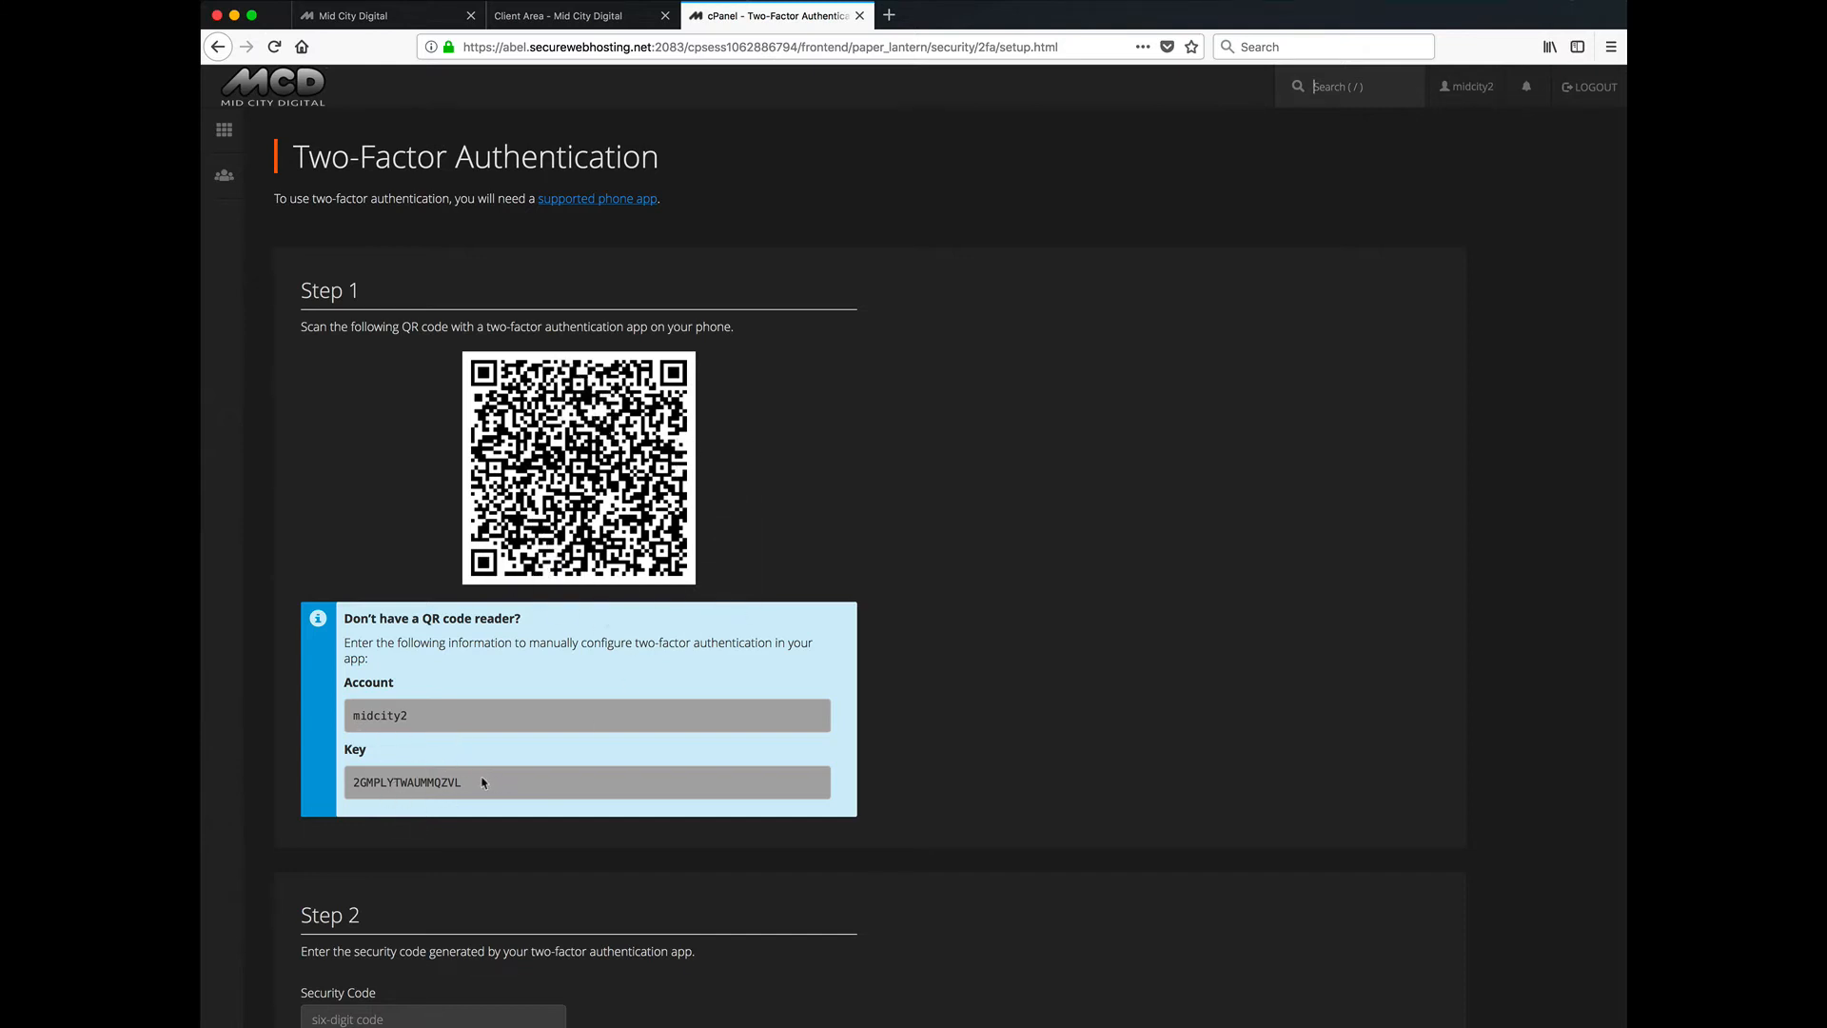
pyautogui.scroll(-3, 547, 721)
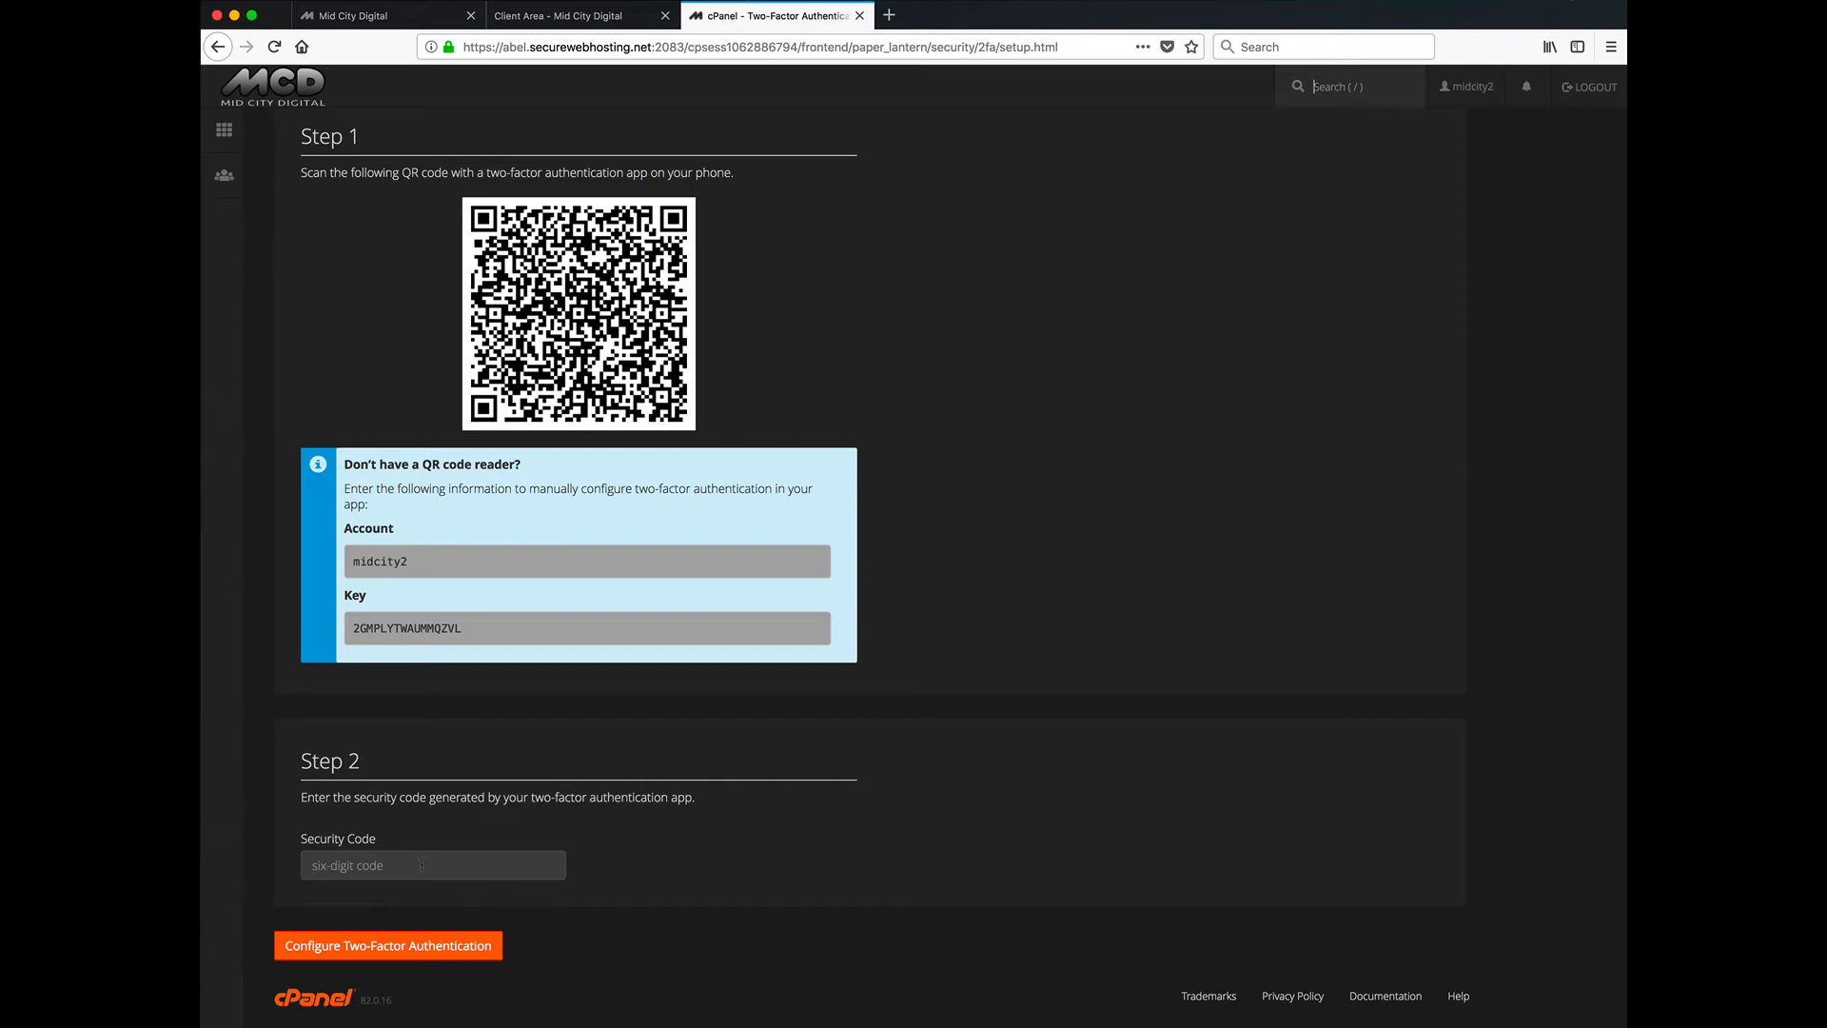
pyautogui.click(327, 866)
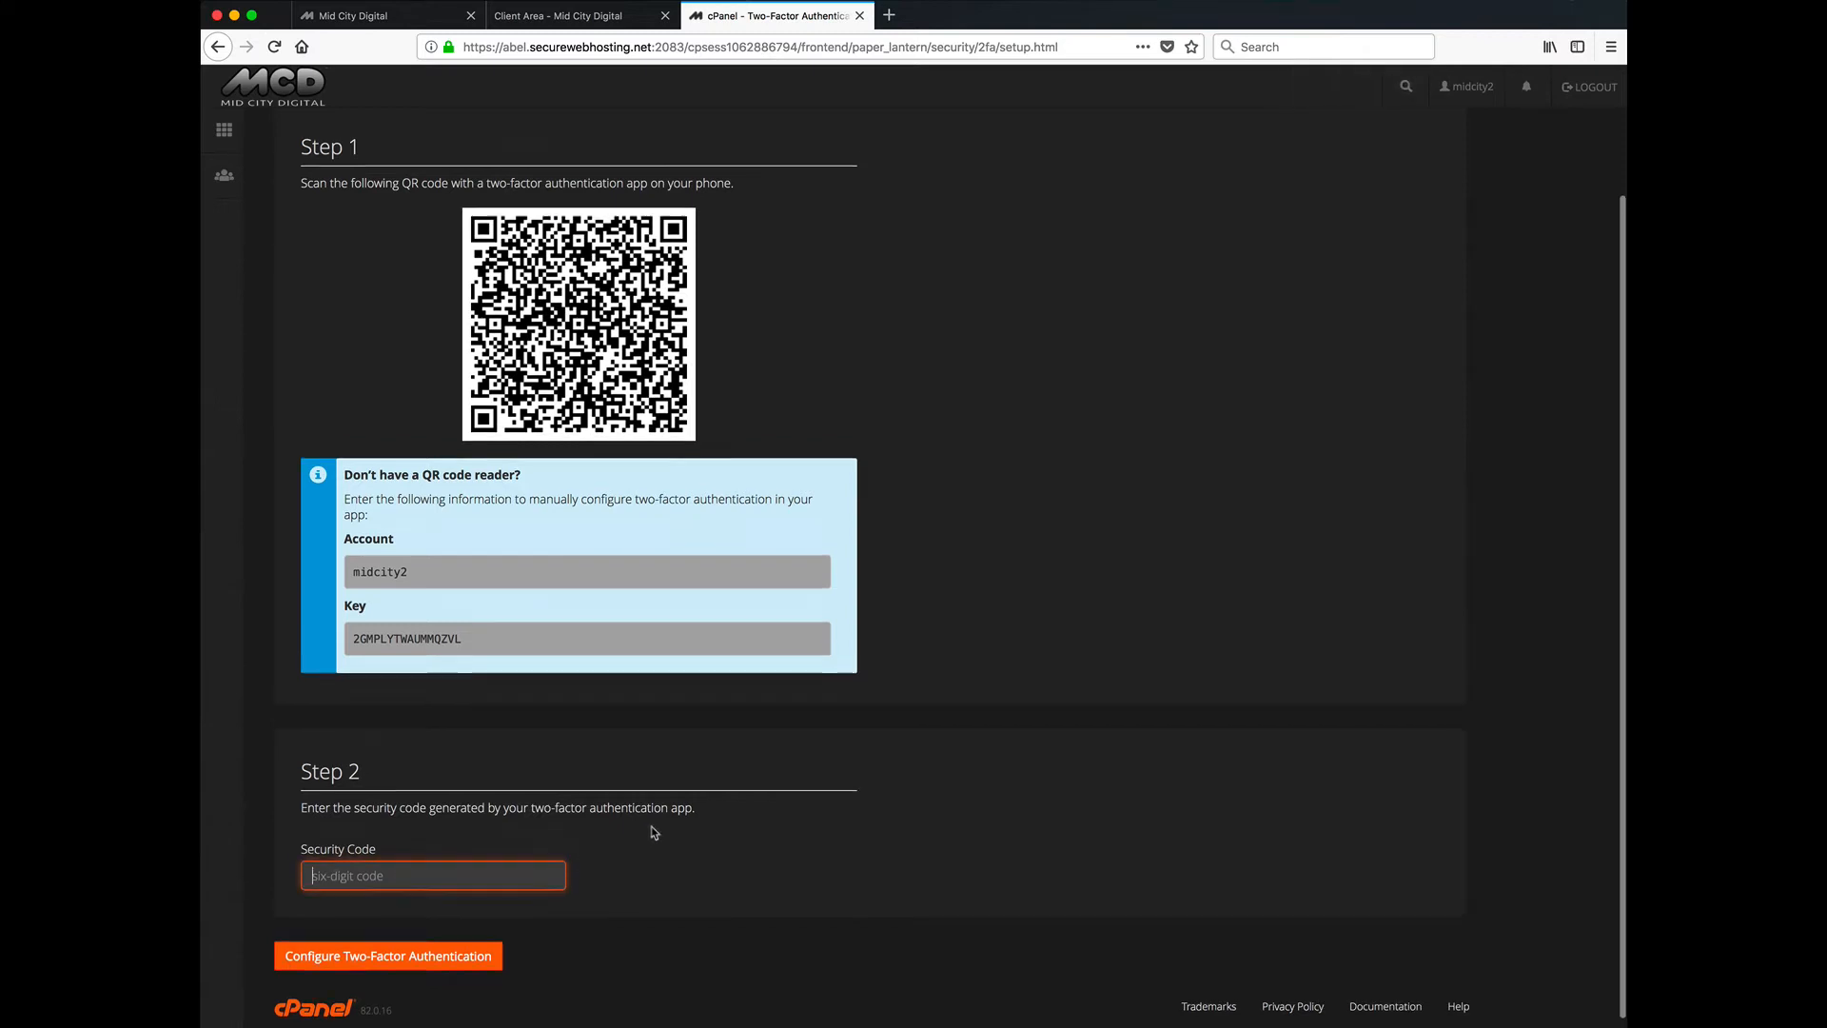
pyautogui.scroll(3, 652, 828)
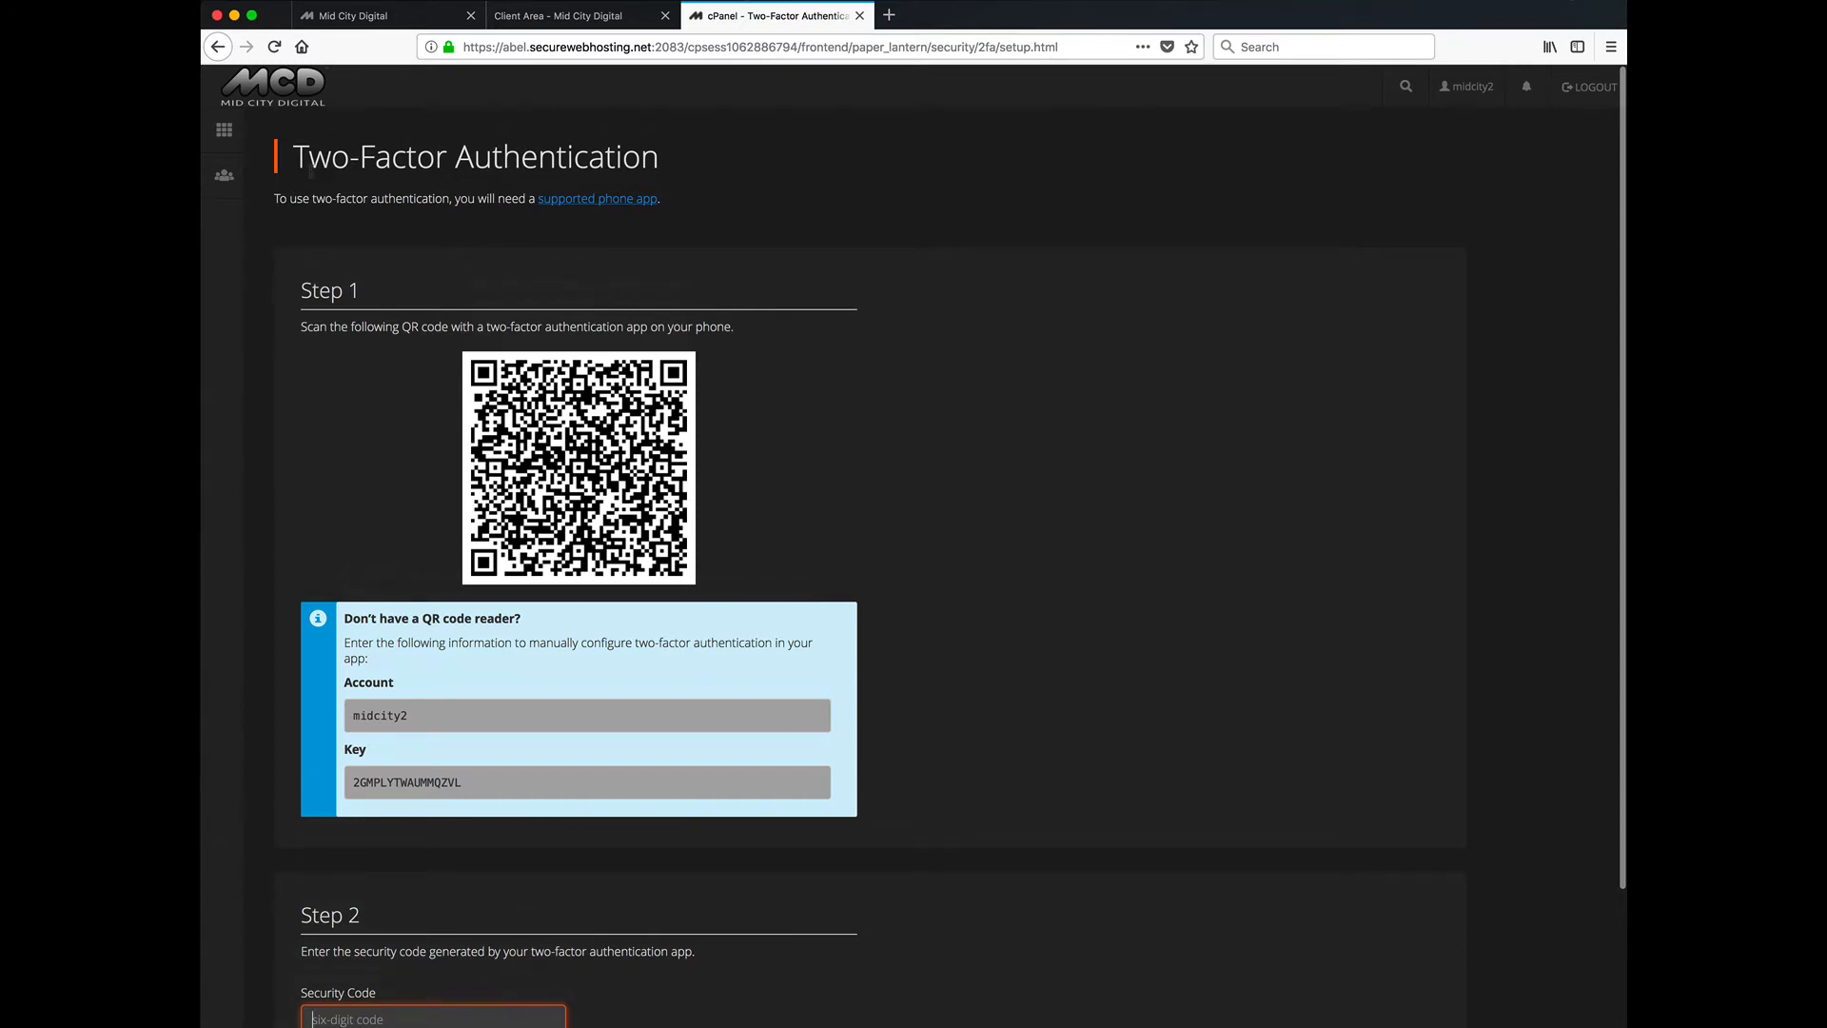
# Reopen the two-factor authentication setup and examine the key for manual configuration, returning to the overview without configuring it.
pyautogui.click(218, 46)
pyautogui.click(396, 324)
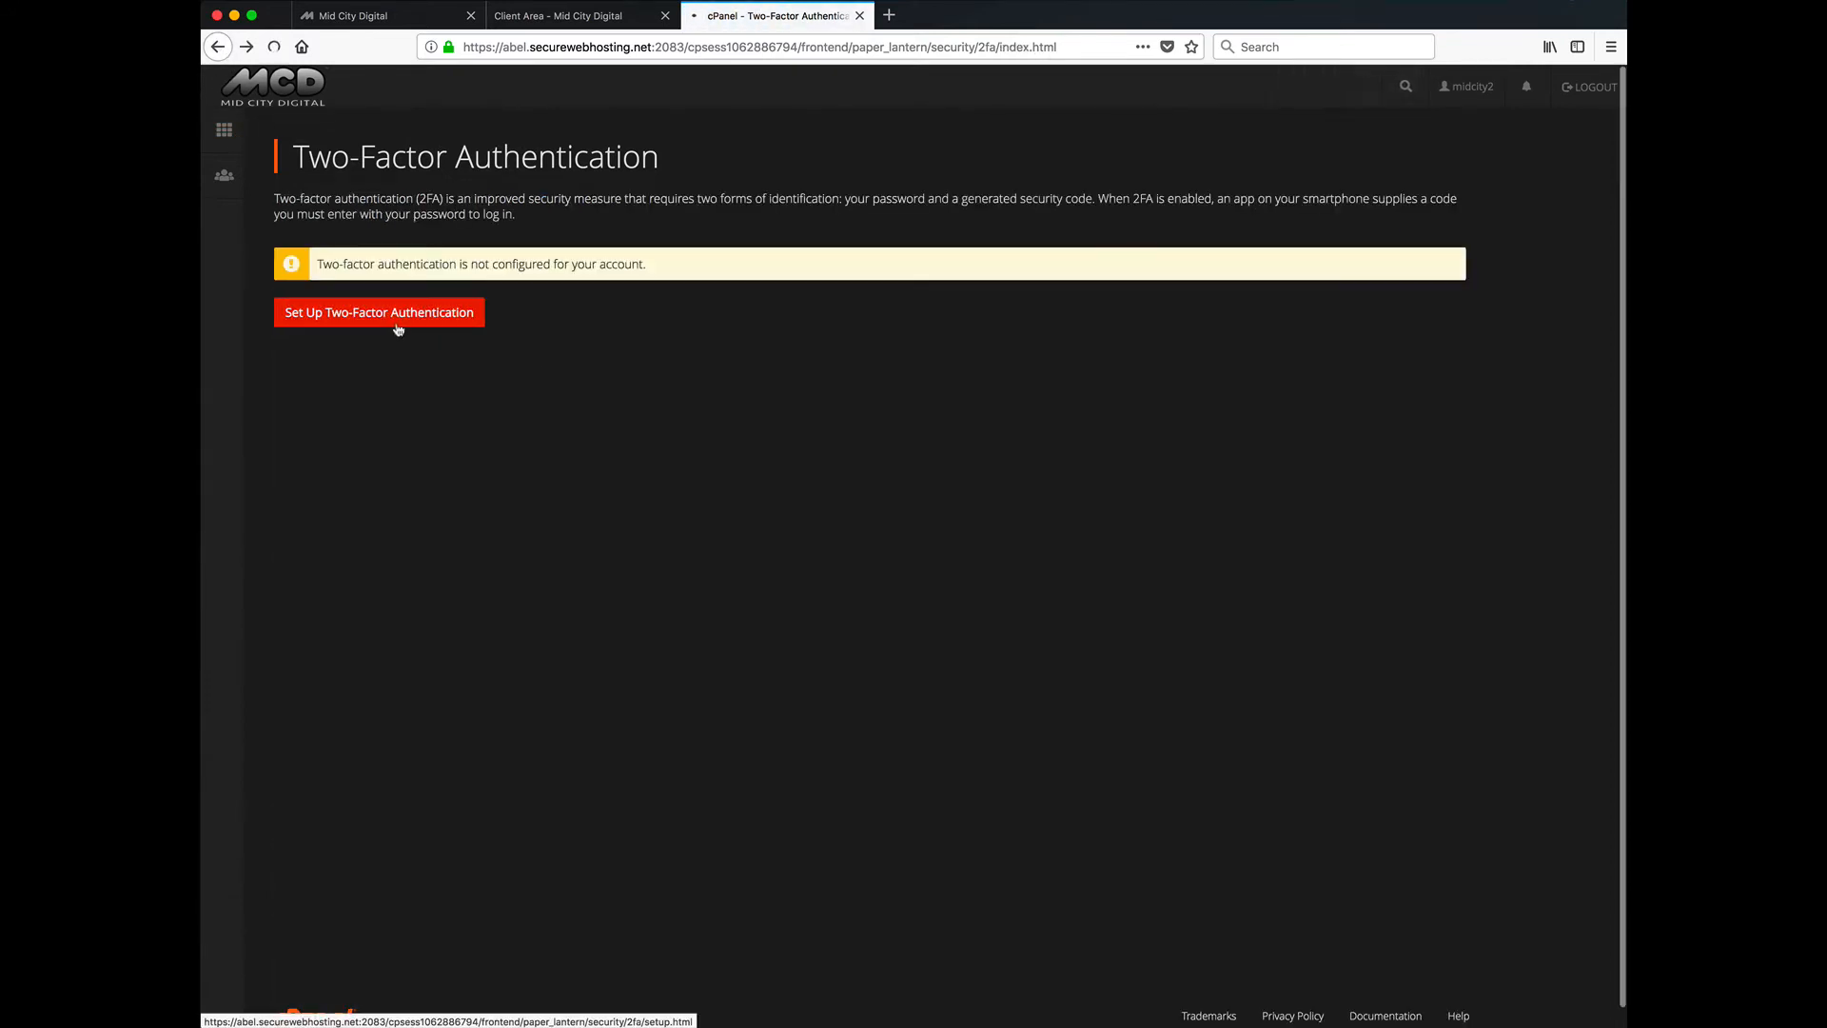
pyautogui.moveTo(499, 784); pyautogui.dragTo(347, 791)
pyautogui.click(487, 790)
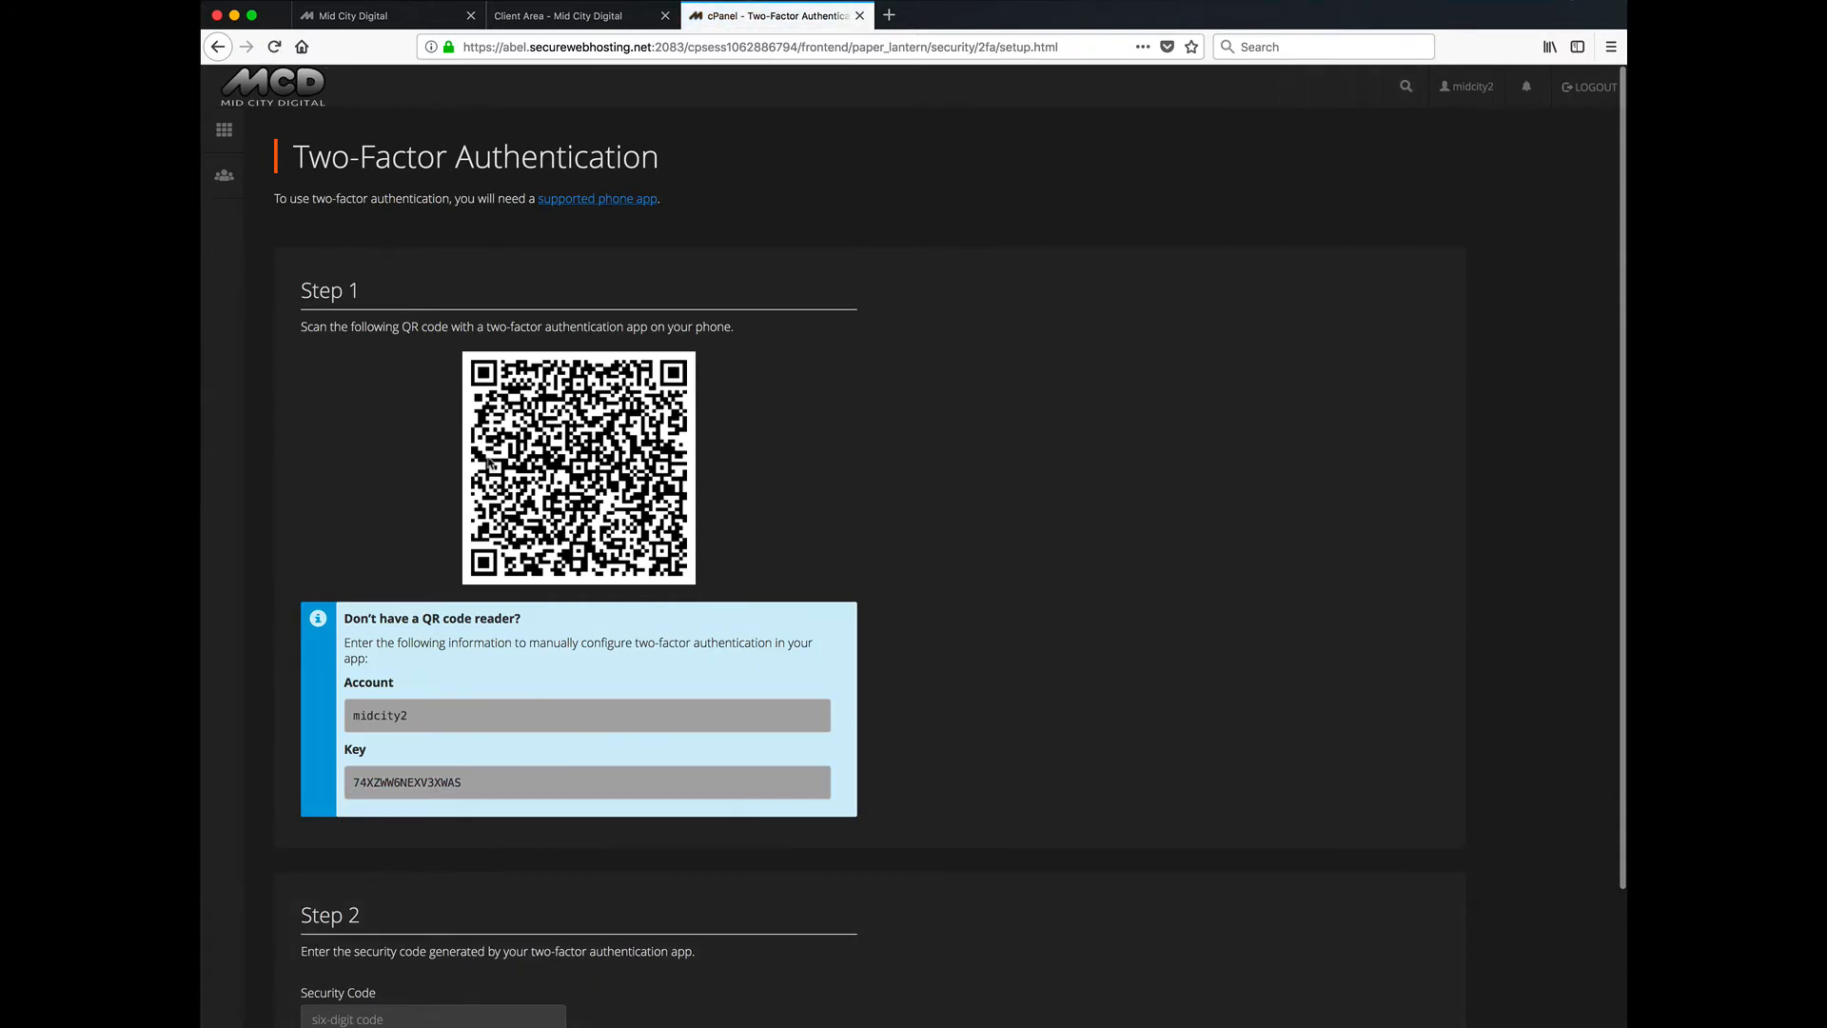
pyautogui.click(217, 46)
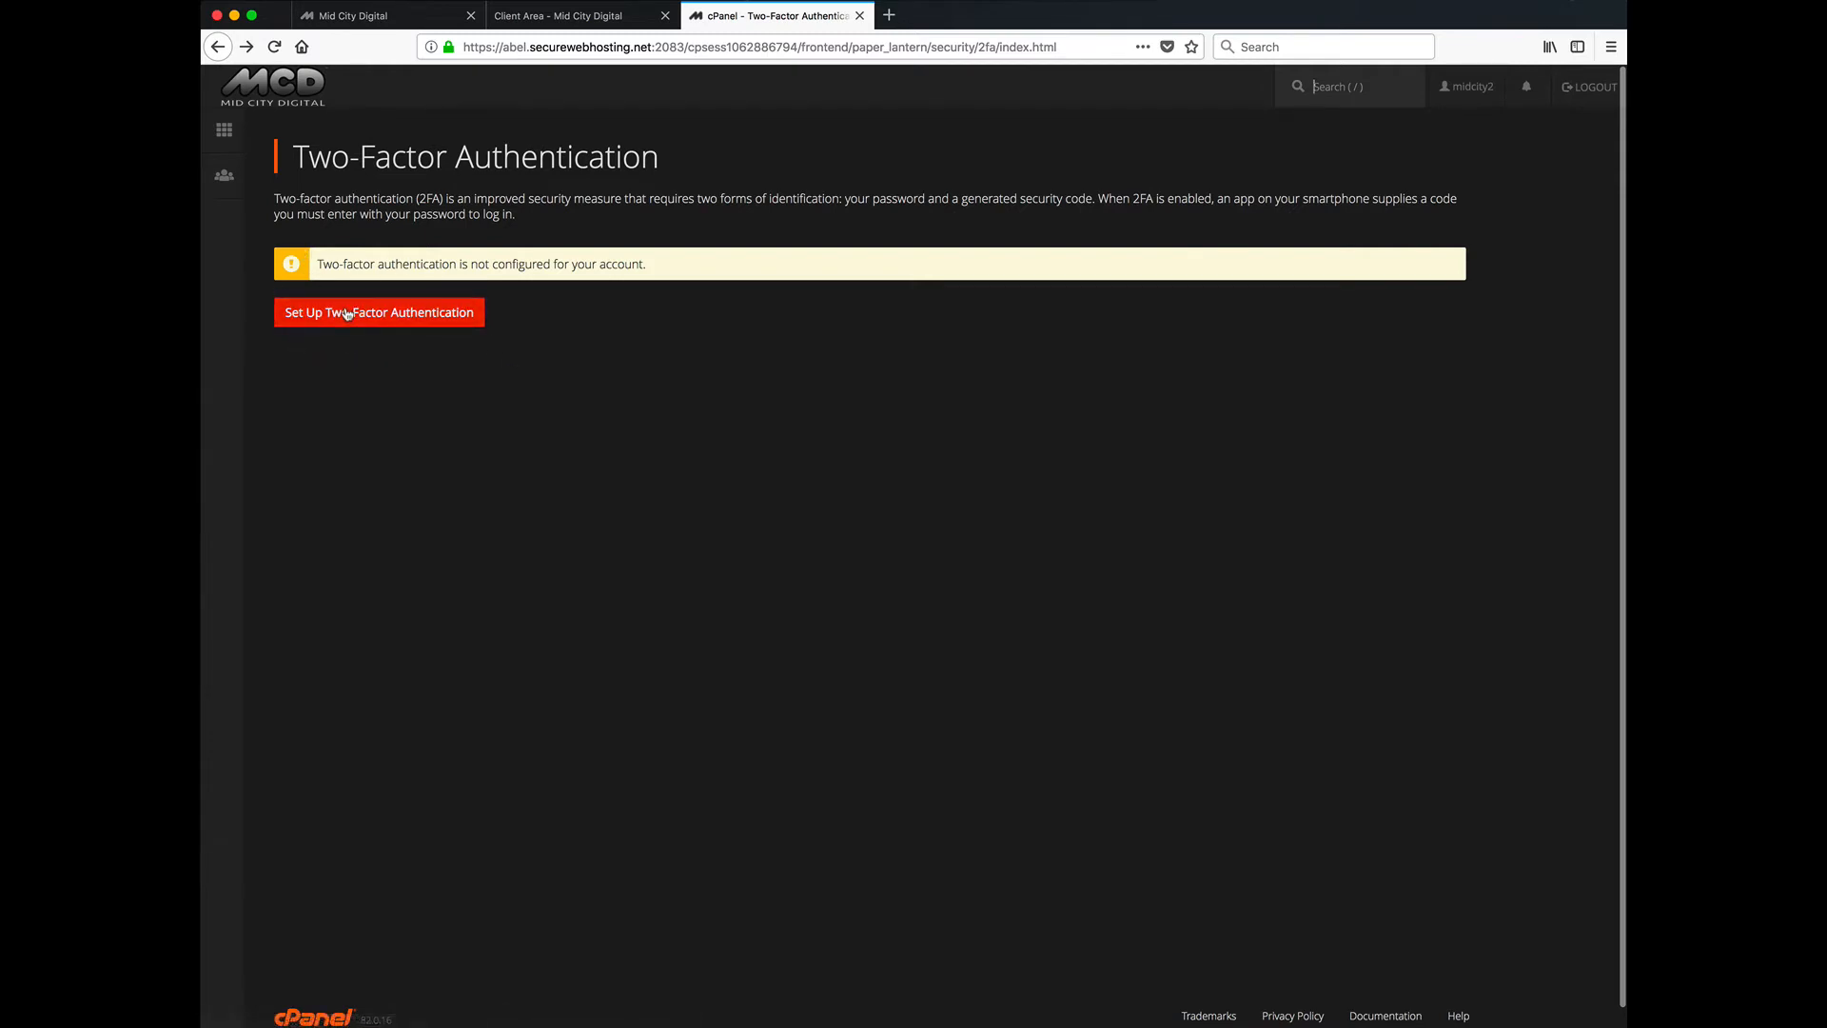
# Go back to the cPanel main page and look over the Software section and the account's preference options.
pyautogui.click(224, 132)
pyautogui.scroll(-5, 823, 514)
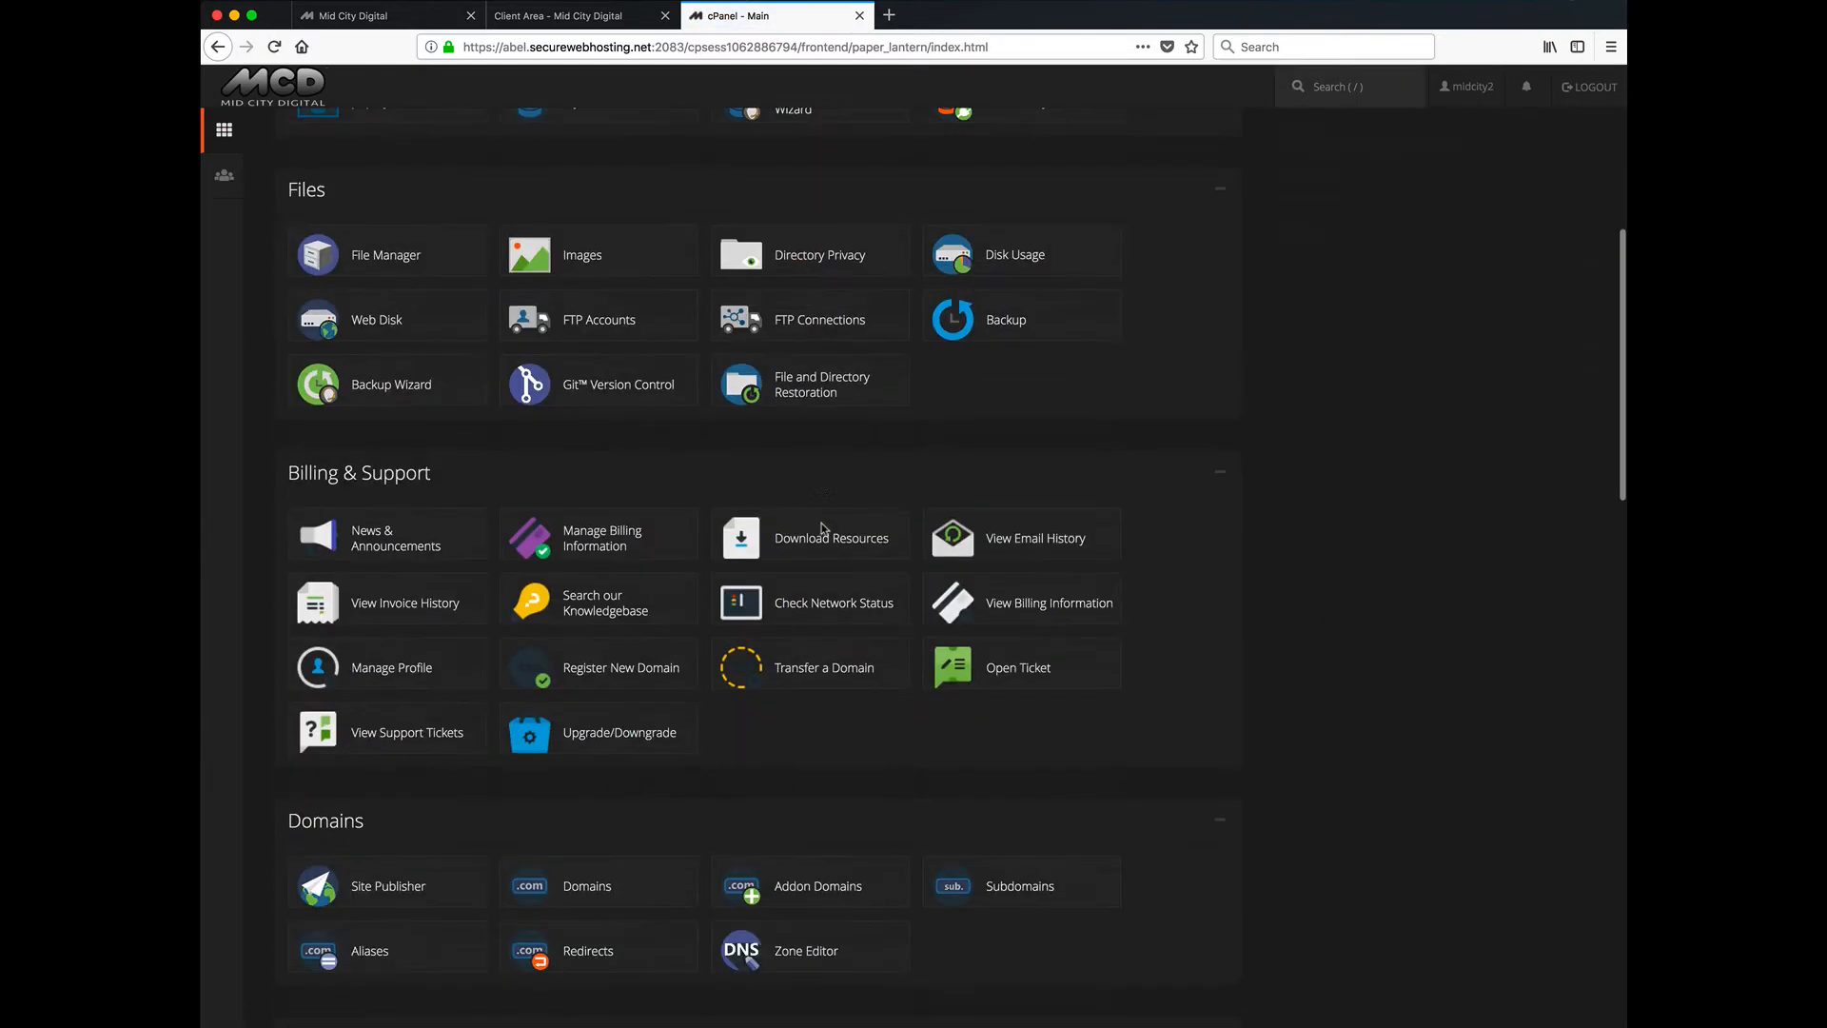
pyautogui.scroll(-7, 823, 529)
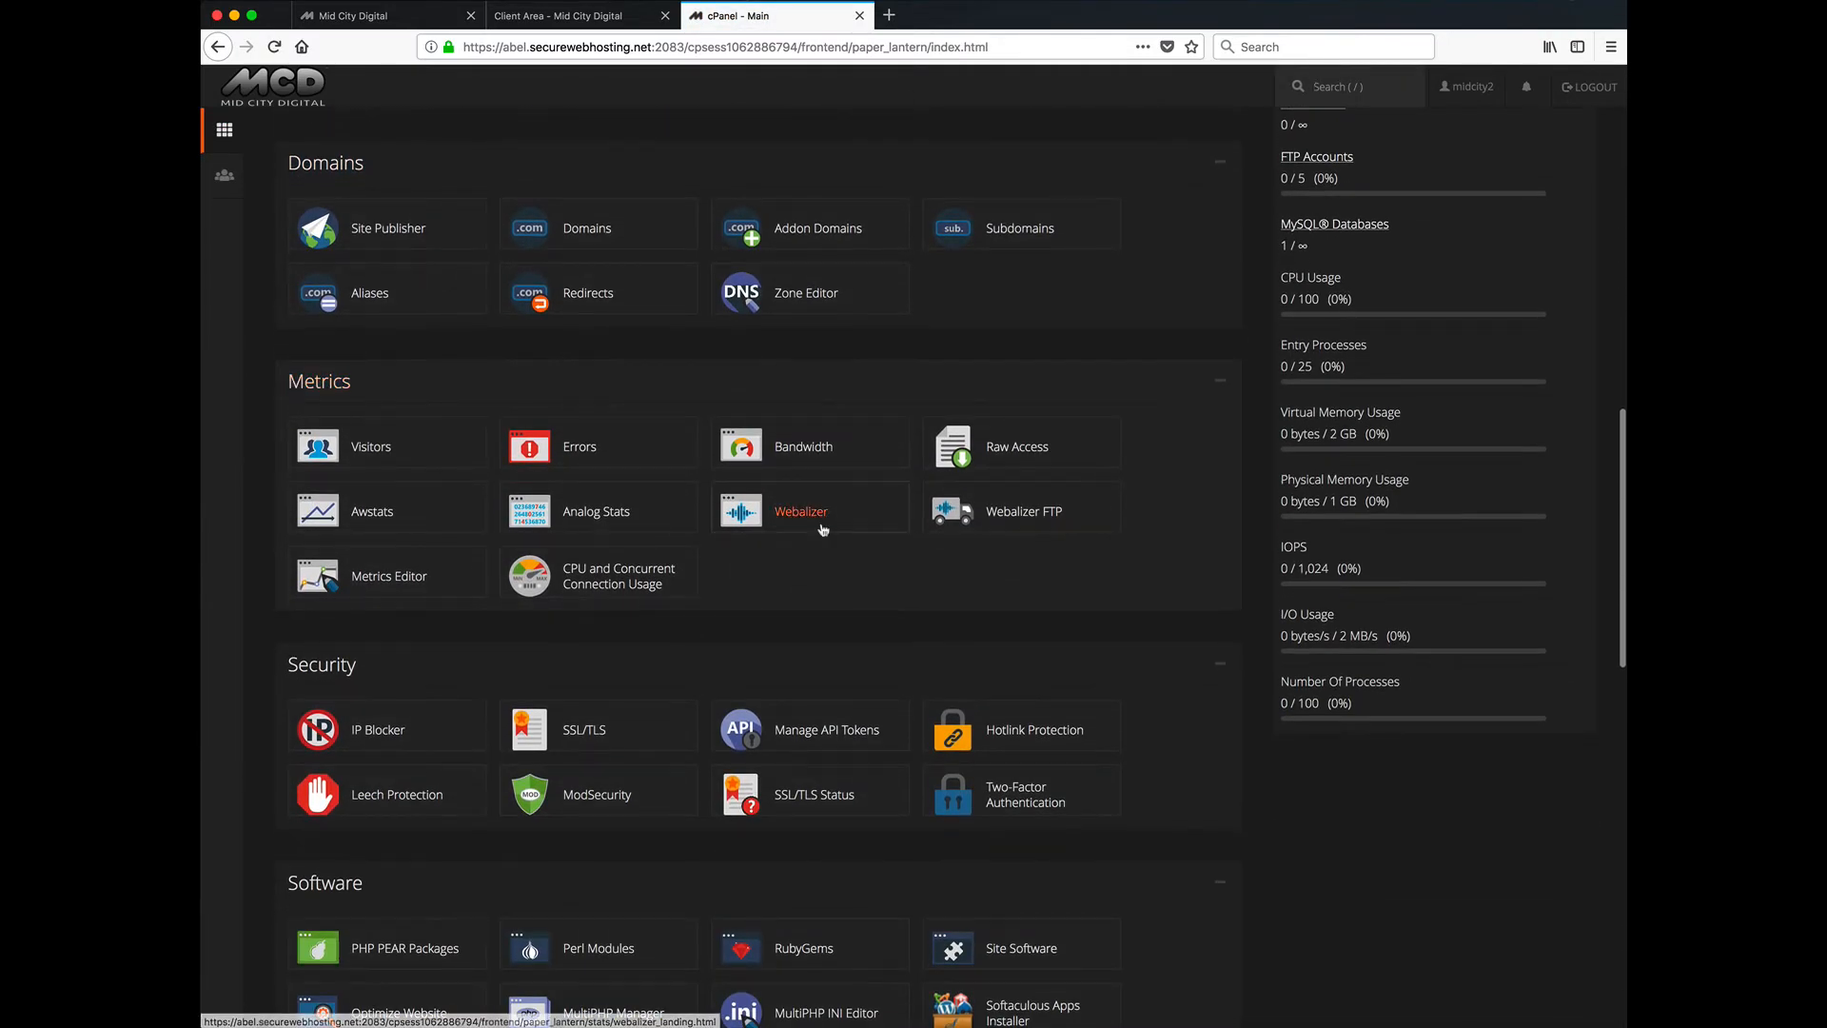
pyautogui.scroll(-2, 823, 528)
pyautogui.scroll(-2, 823, 528)
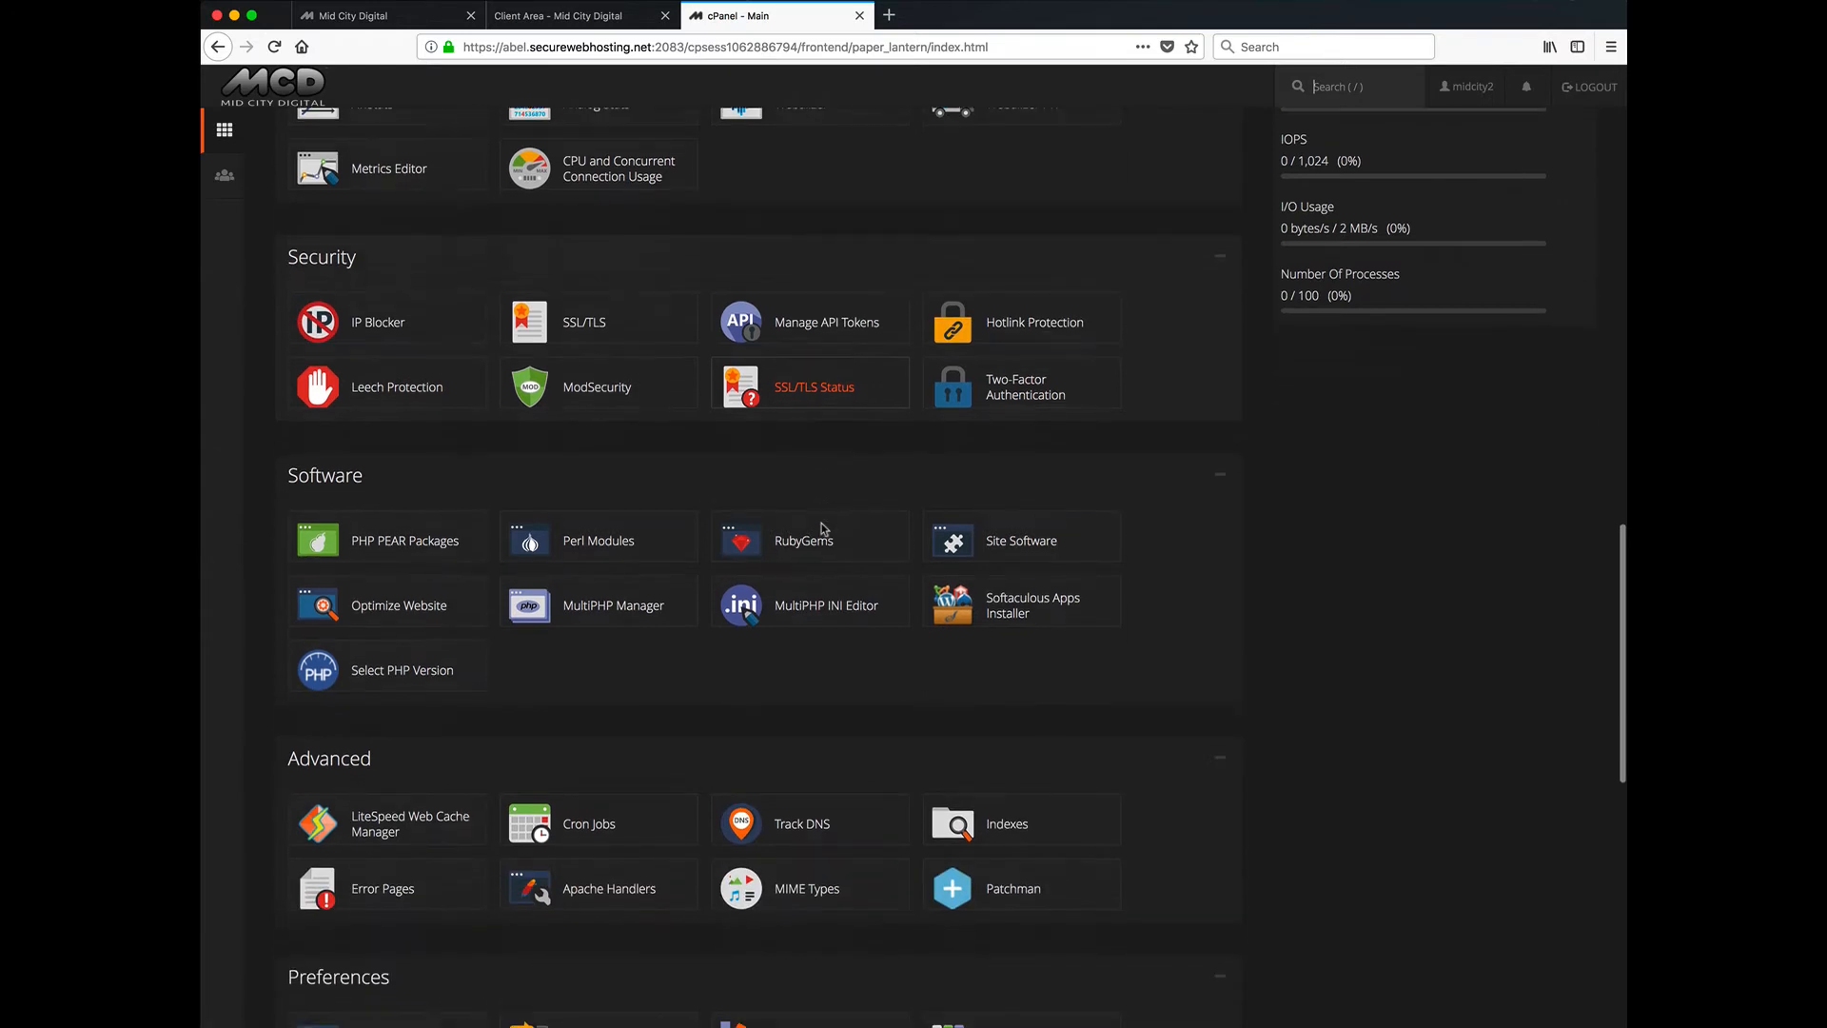
pyautogui.scroll(-2, 824, 529)
pyautogui.scroll(4, 824, 529)
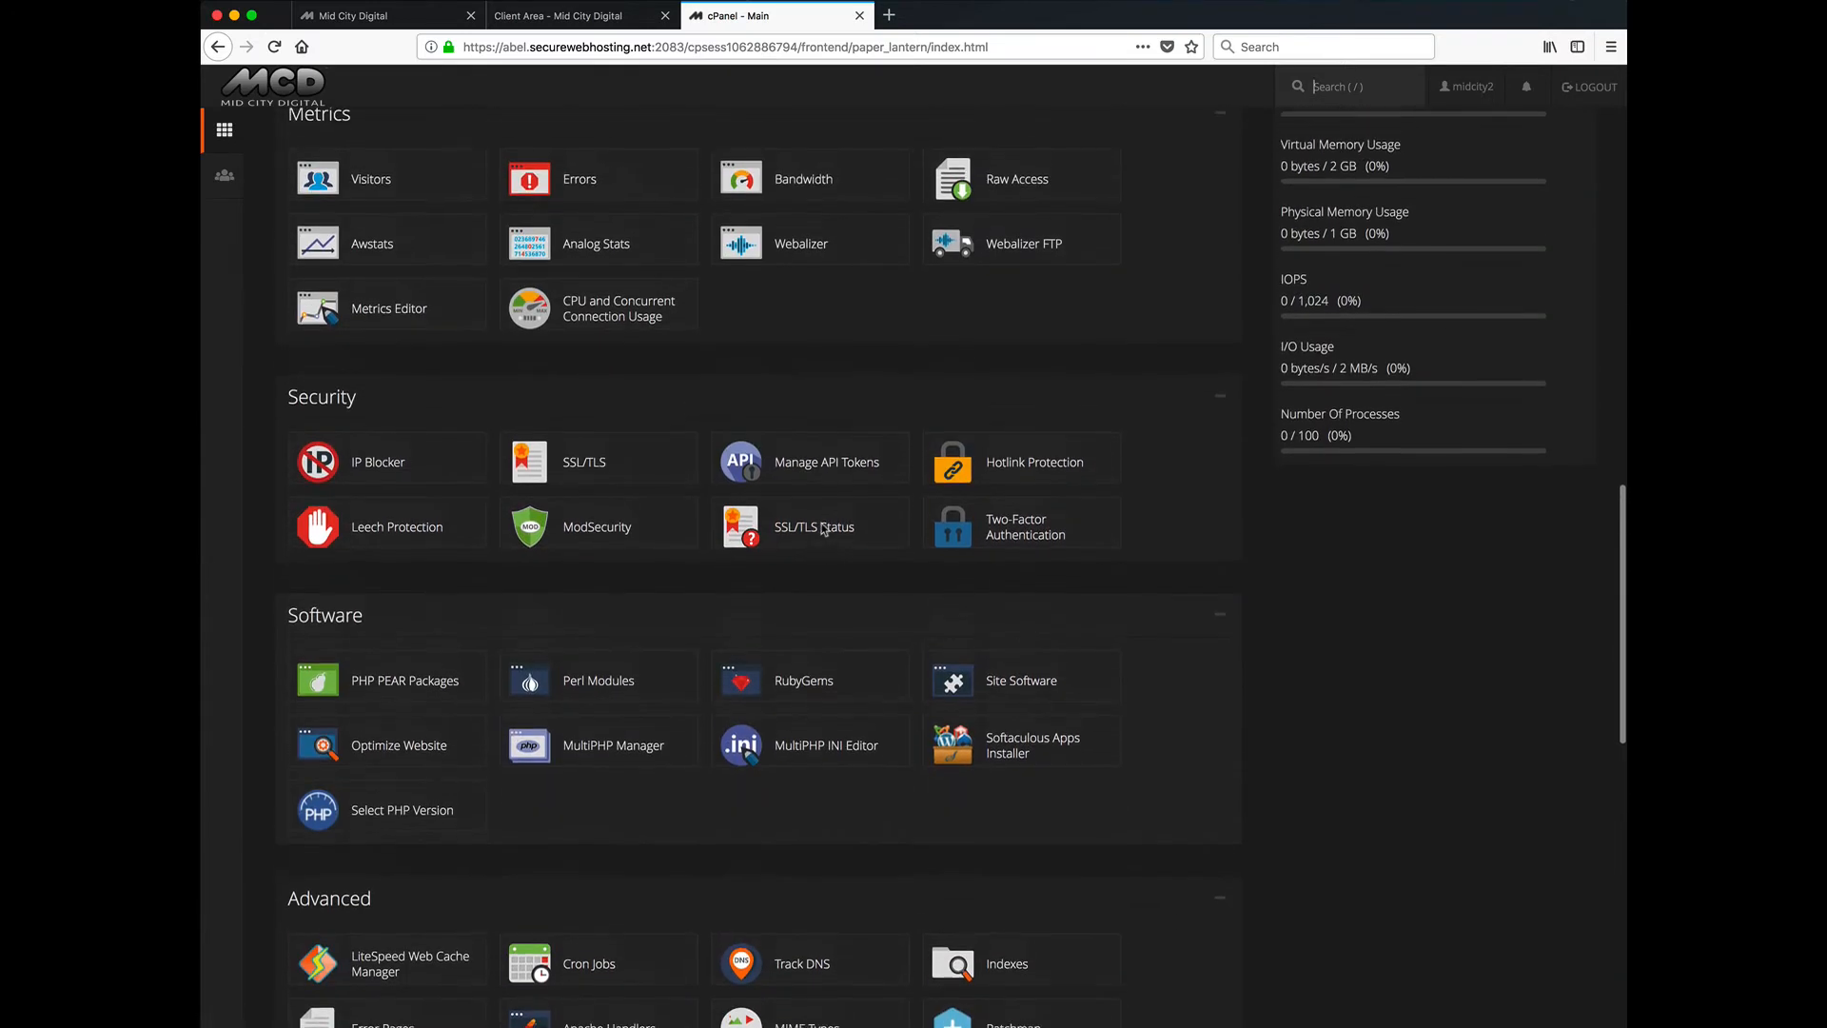
pyautogui.scroll(-2, 643, 494)
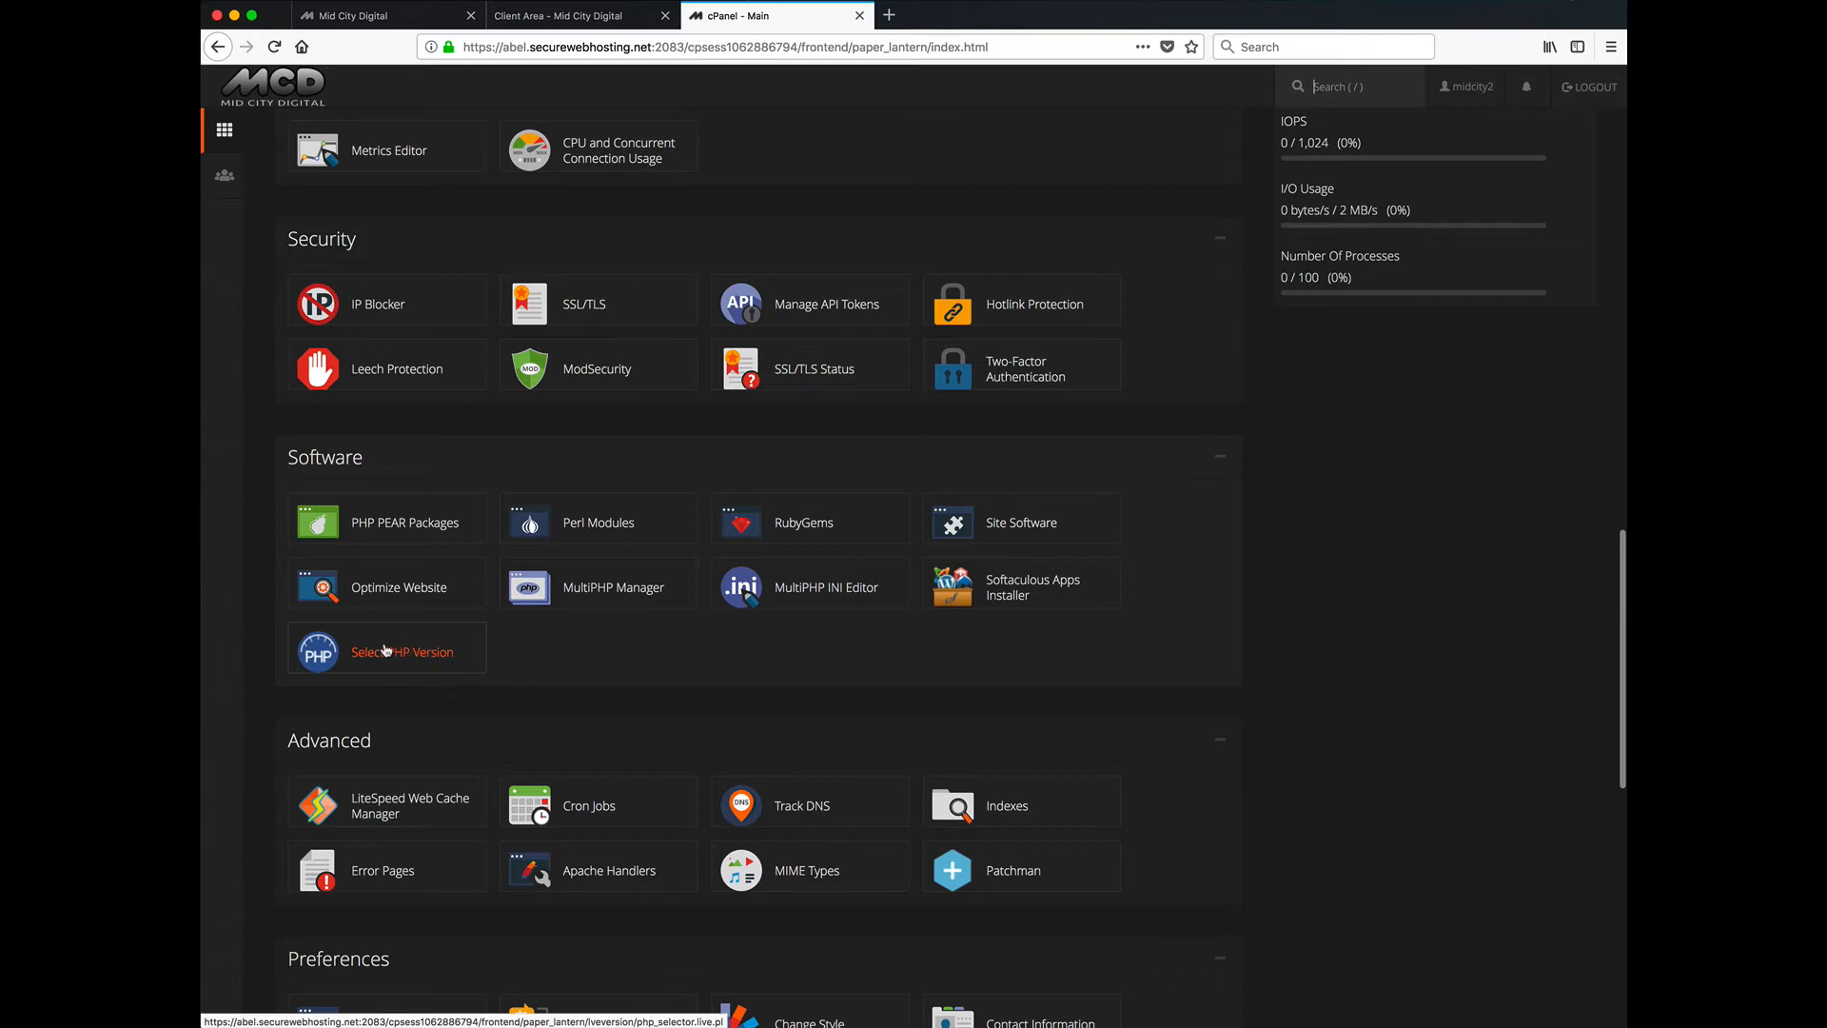
pyautogui.click(1490, 86)
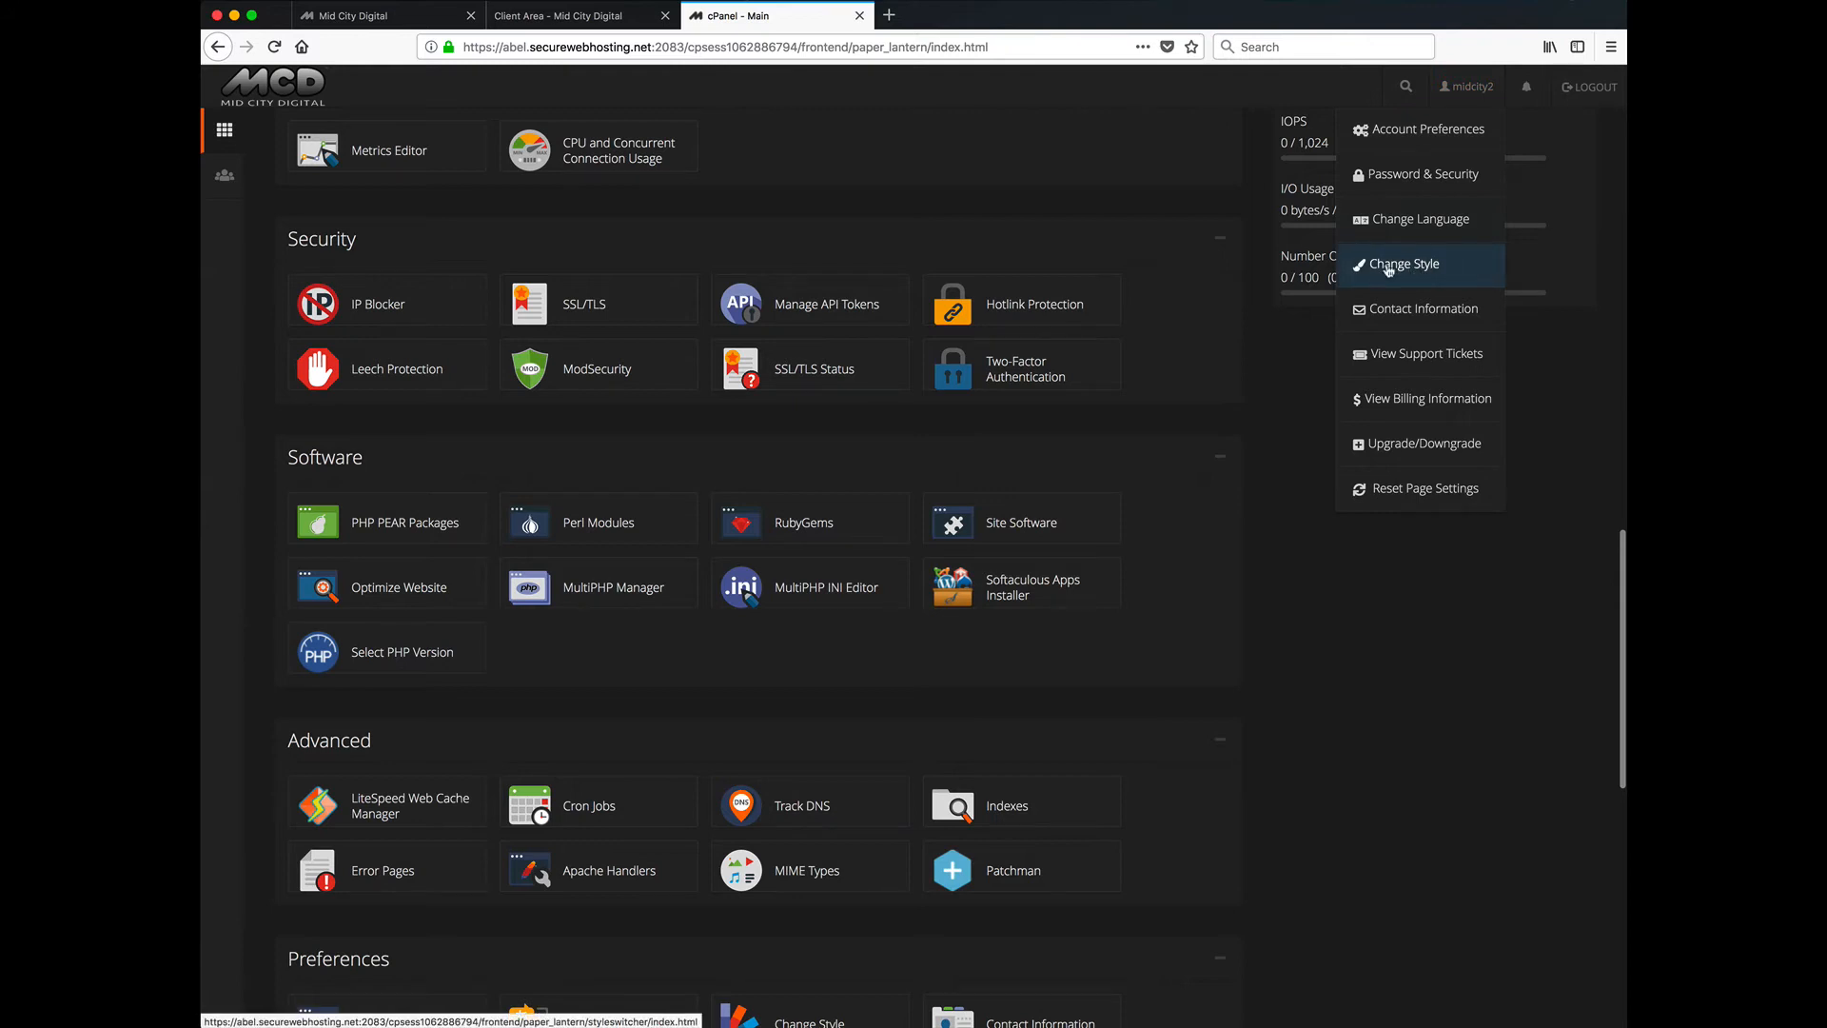
pyautogui.click(601, 663)
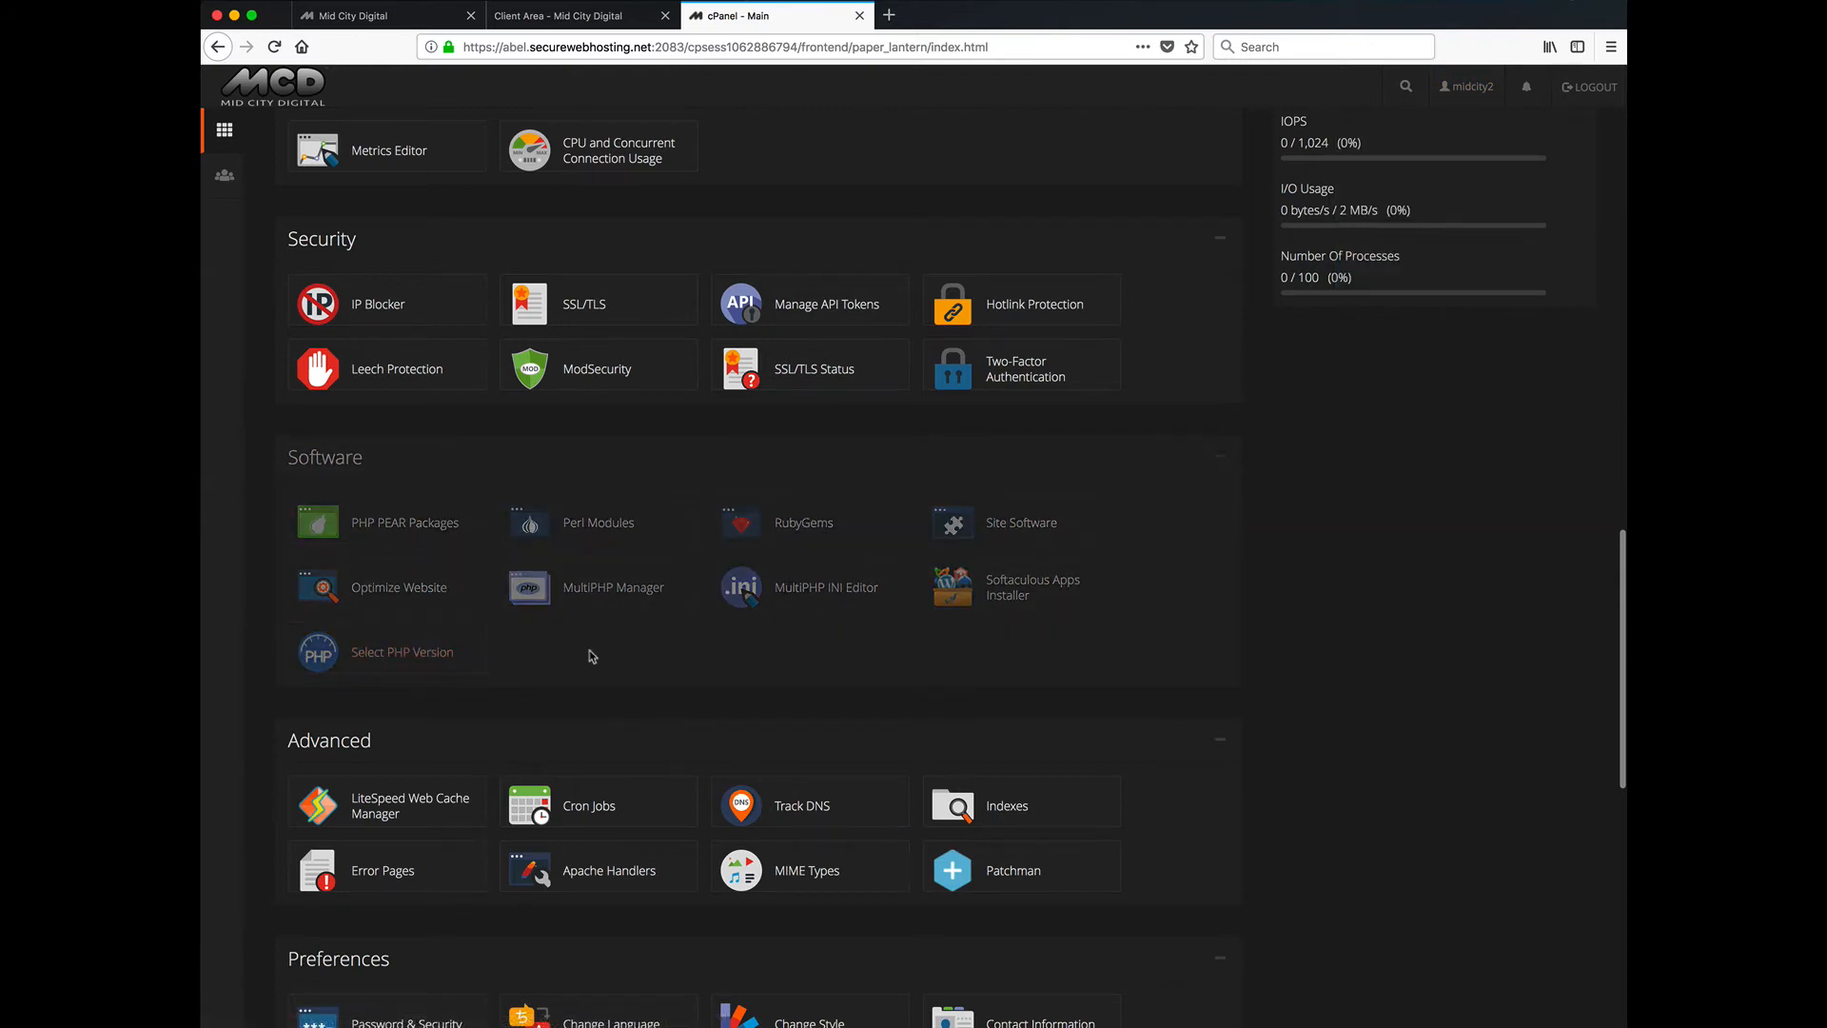
# Open Select PHP Version, examine the PHP version setting and the list of extensions, and return to the main page.
pyautogui.click(418, 655)
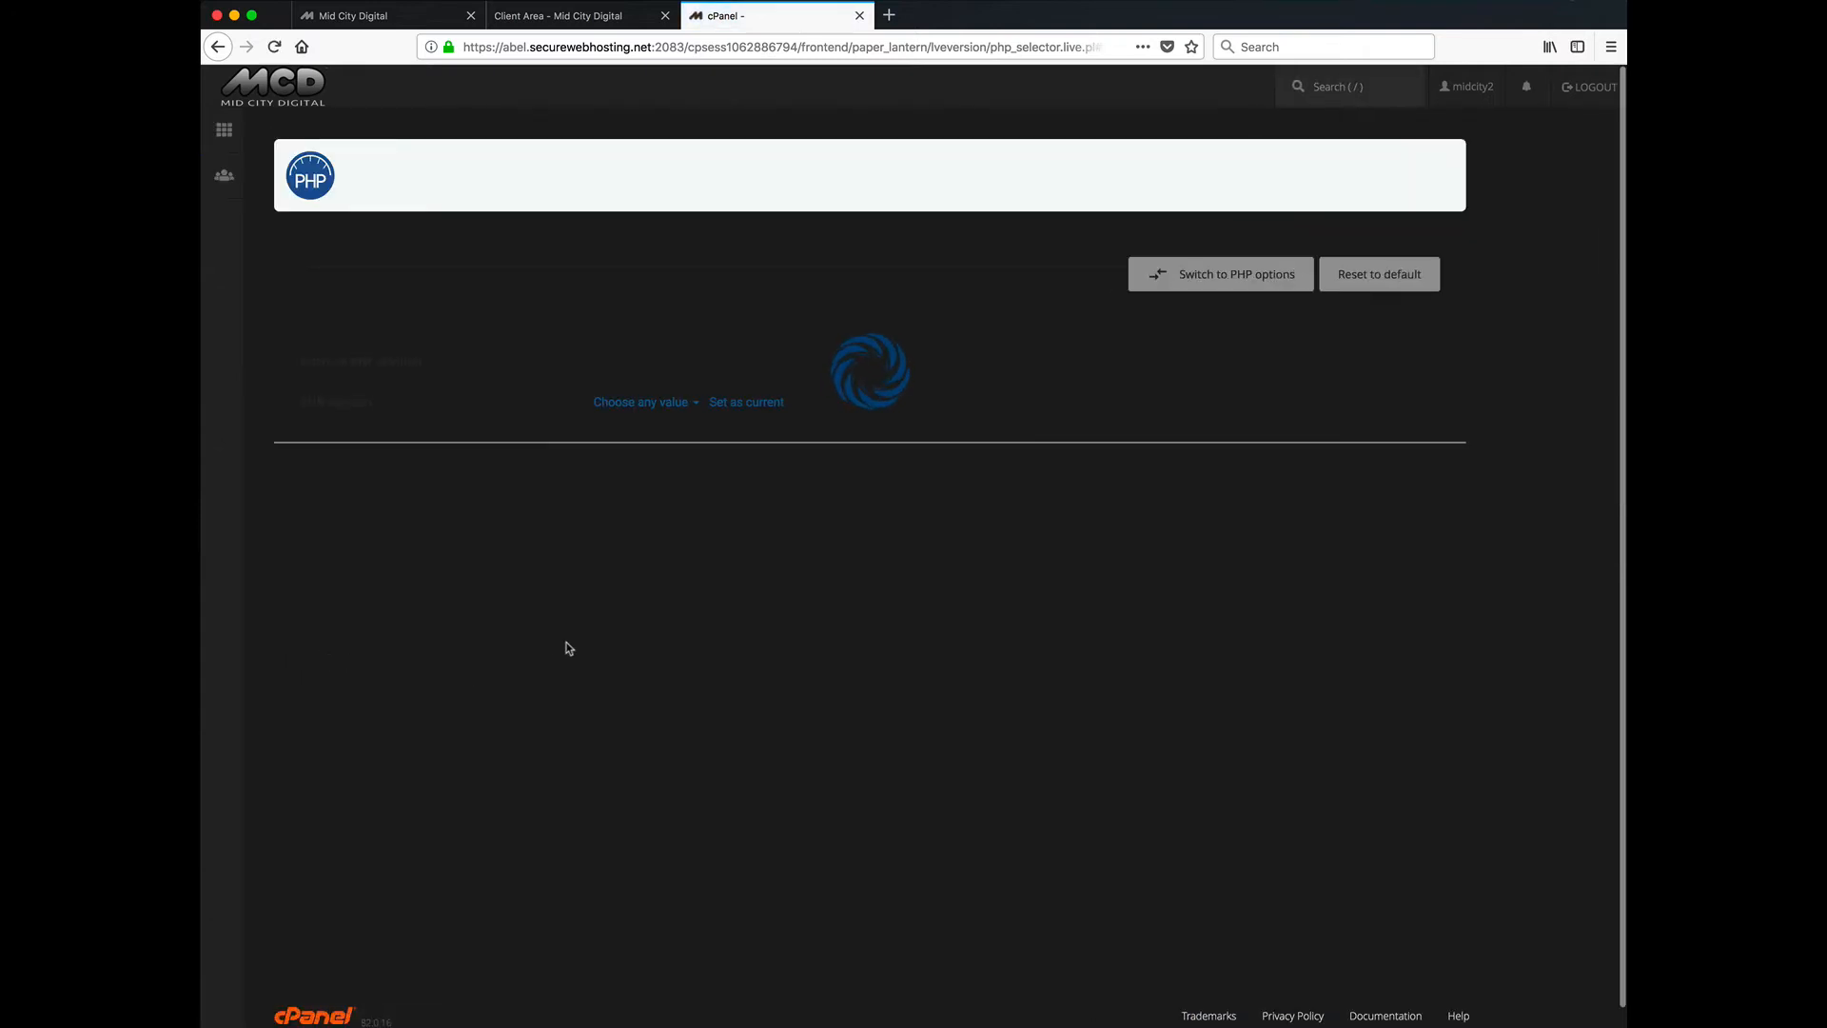
pyautogui.moveTo(301, 362); pyautogui.dragTo(453, 370)
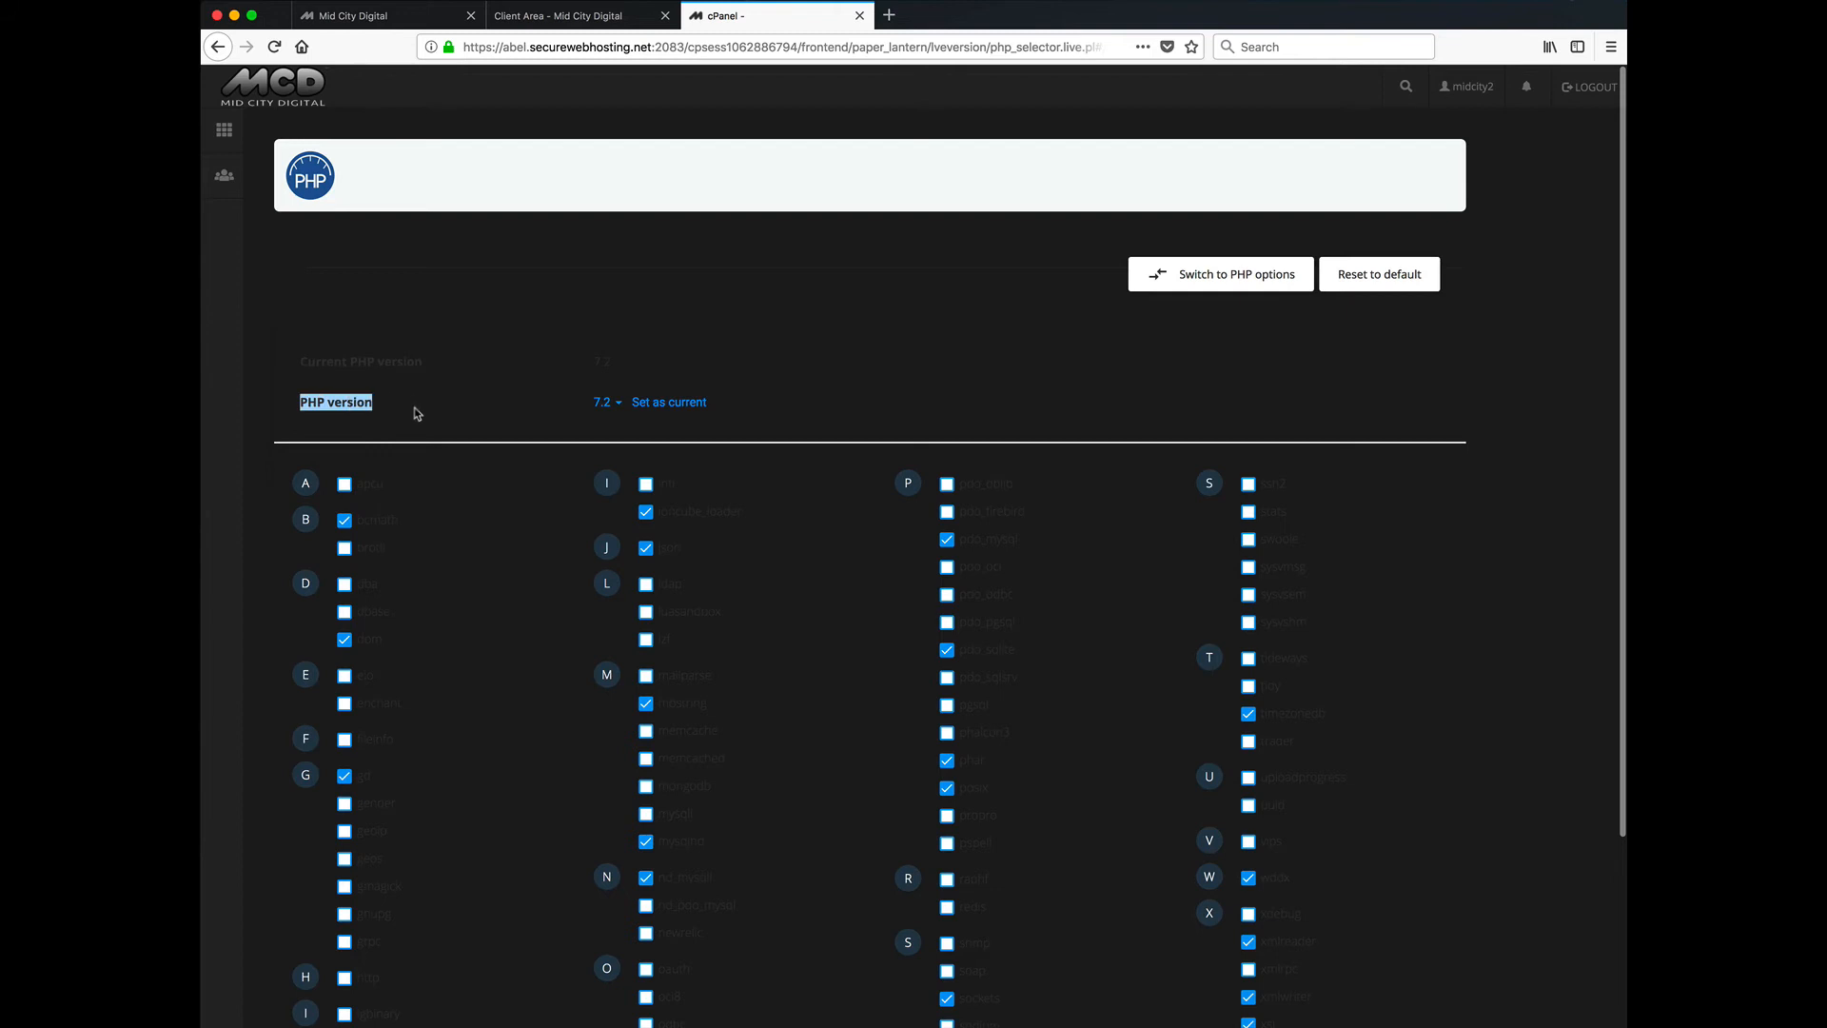
pyautogui.click(506, 522)
pyautogui.scroll(-3, 505, 522)
pyautogui.scroll(3, 505, 522)
pyautogui.scroll(-3, 517, 632)
pyautogui.scroll(-3, 517, 631)
pyautogui.scroll(5, 517, 631)
pyautogui.click(221, 49)
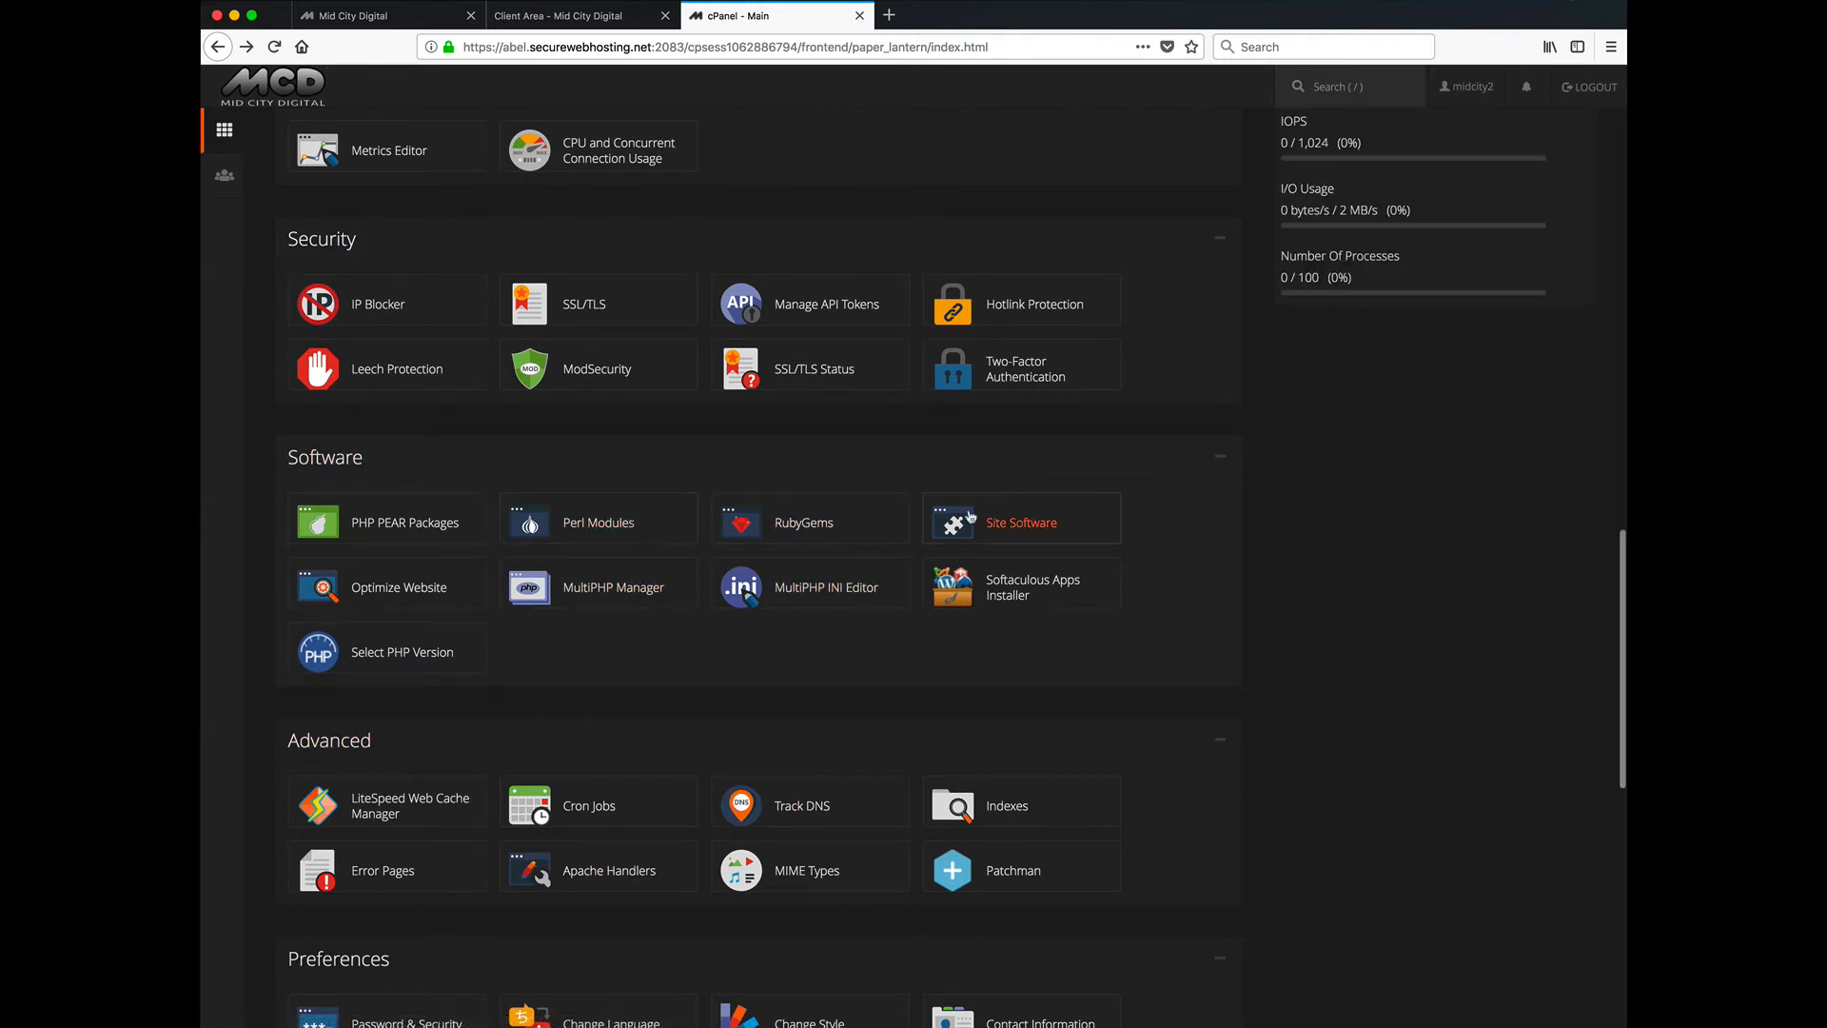
# Check the applications offered in Site Software, and review the Advanced section on the cPanel main page.
pyautogui.click(1030, 523)
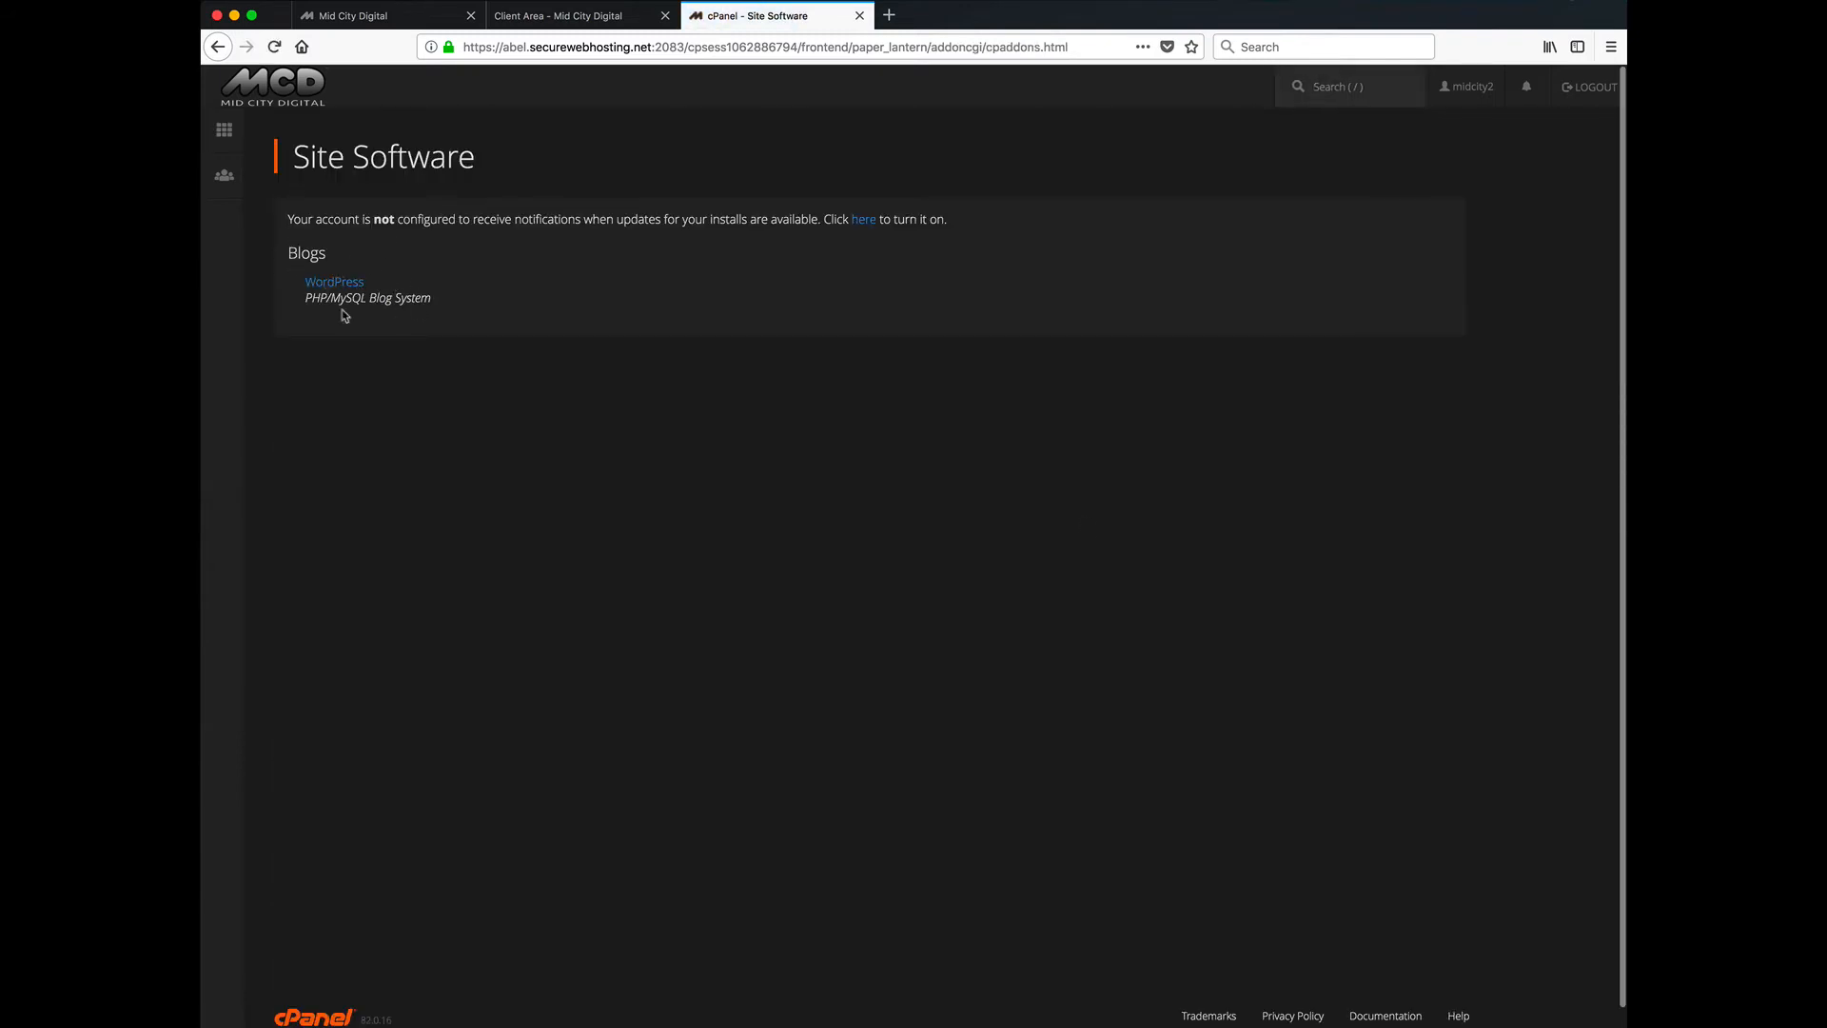
pyautogui.click(220, 50)
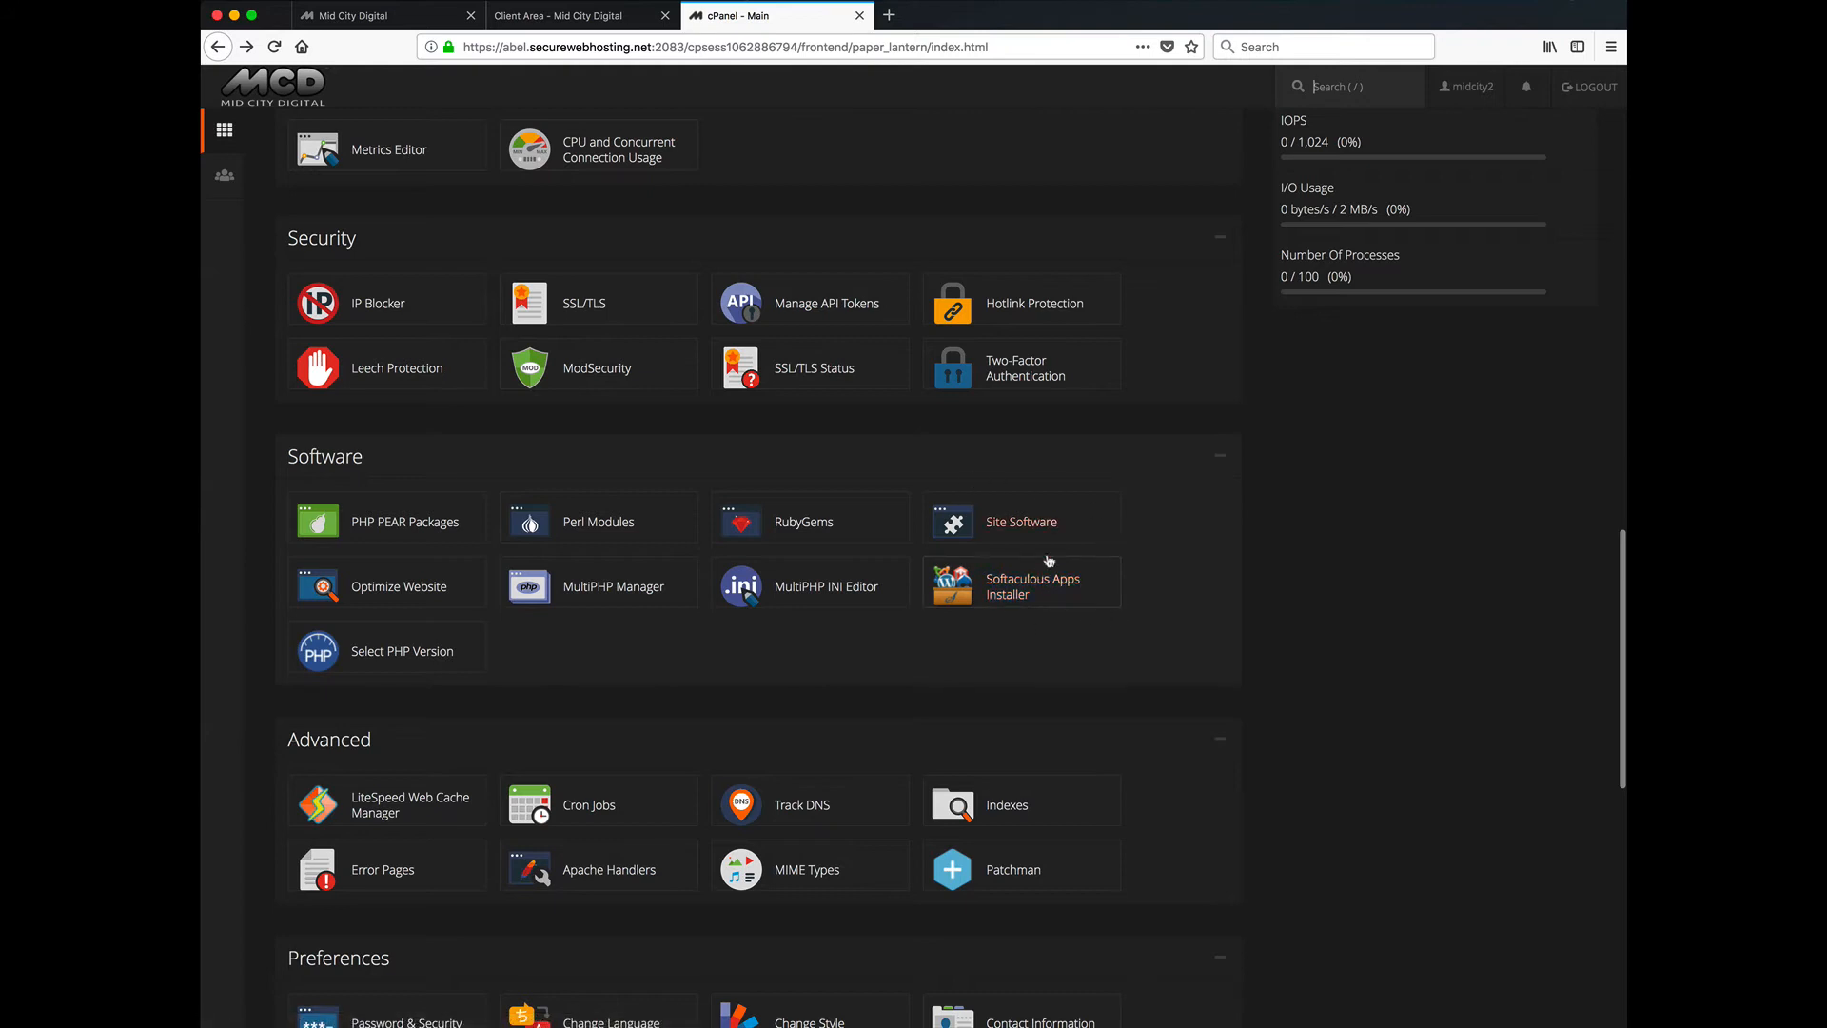
pyautogui.scroll(-4, 1060, 612)
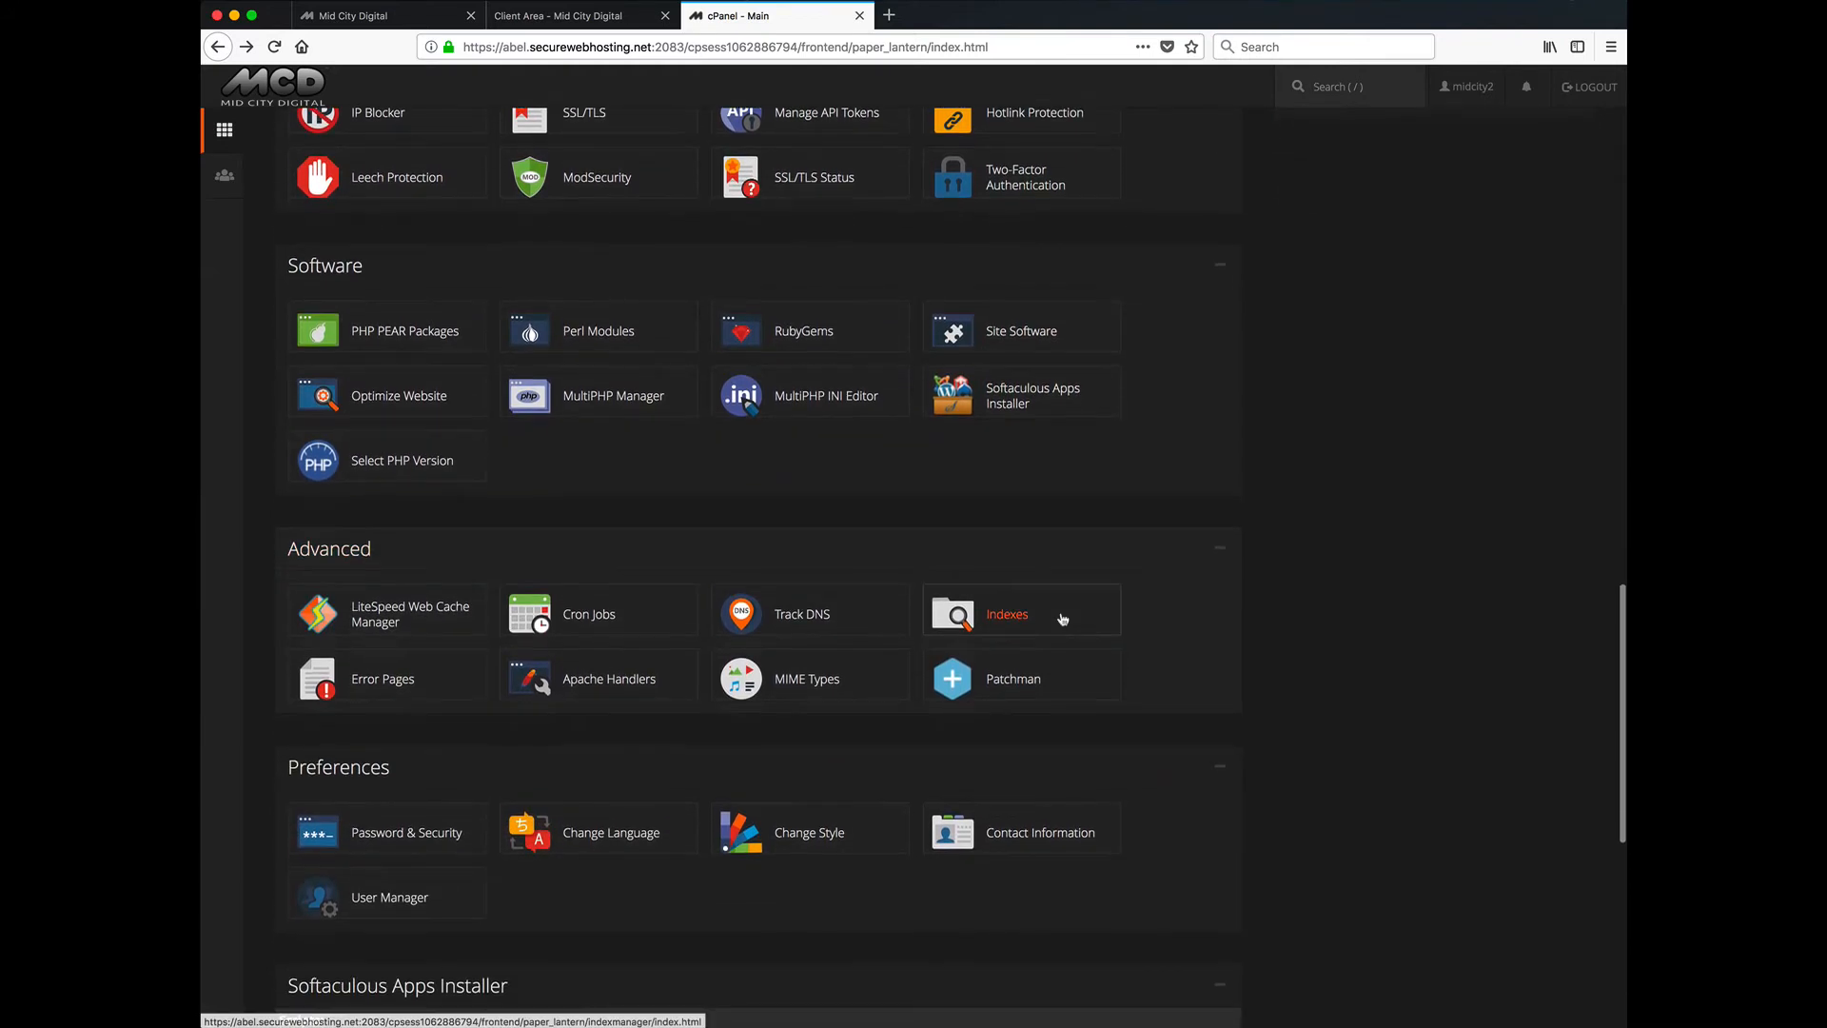
pyautogui.scroll(-4, 1061, 620)
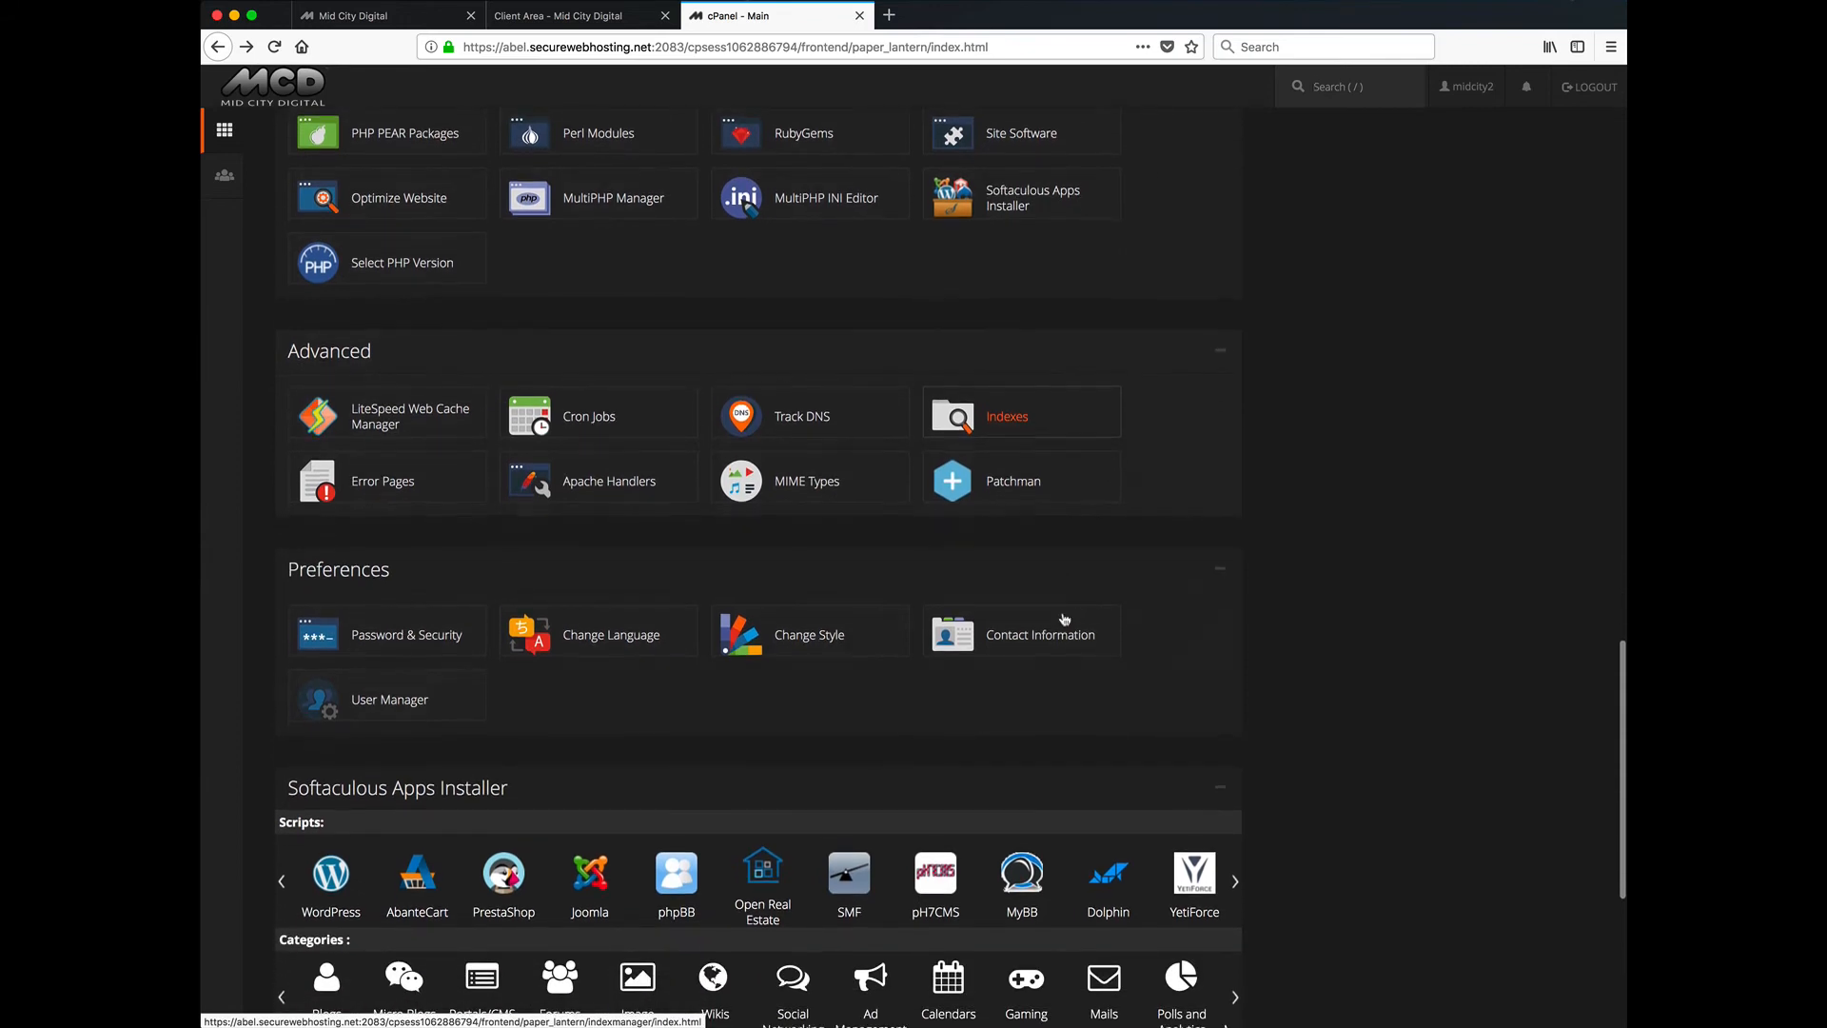
pyautogui.scroll(-1, 328, 354)
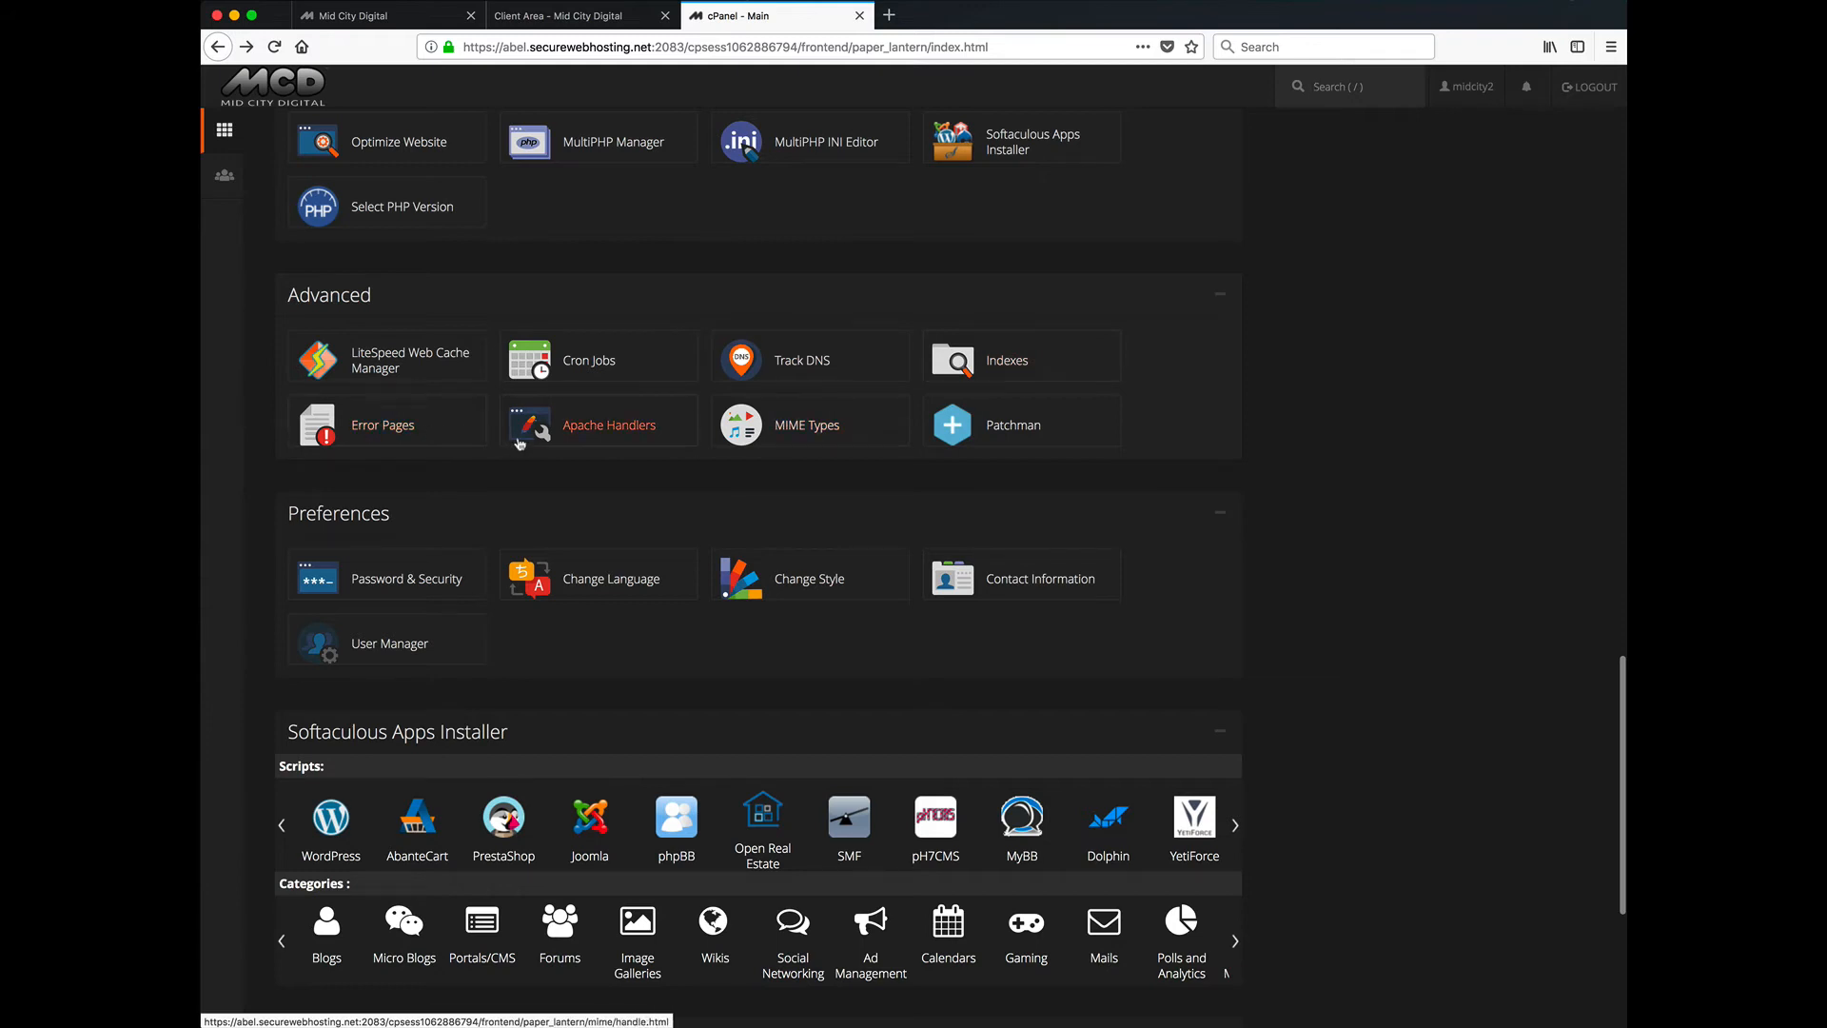
pyautogui.scroll(-2, 524, 451)
pyautogui.scroll(-2, 524, 451)
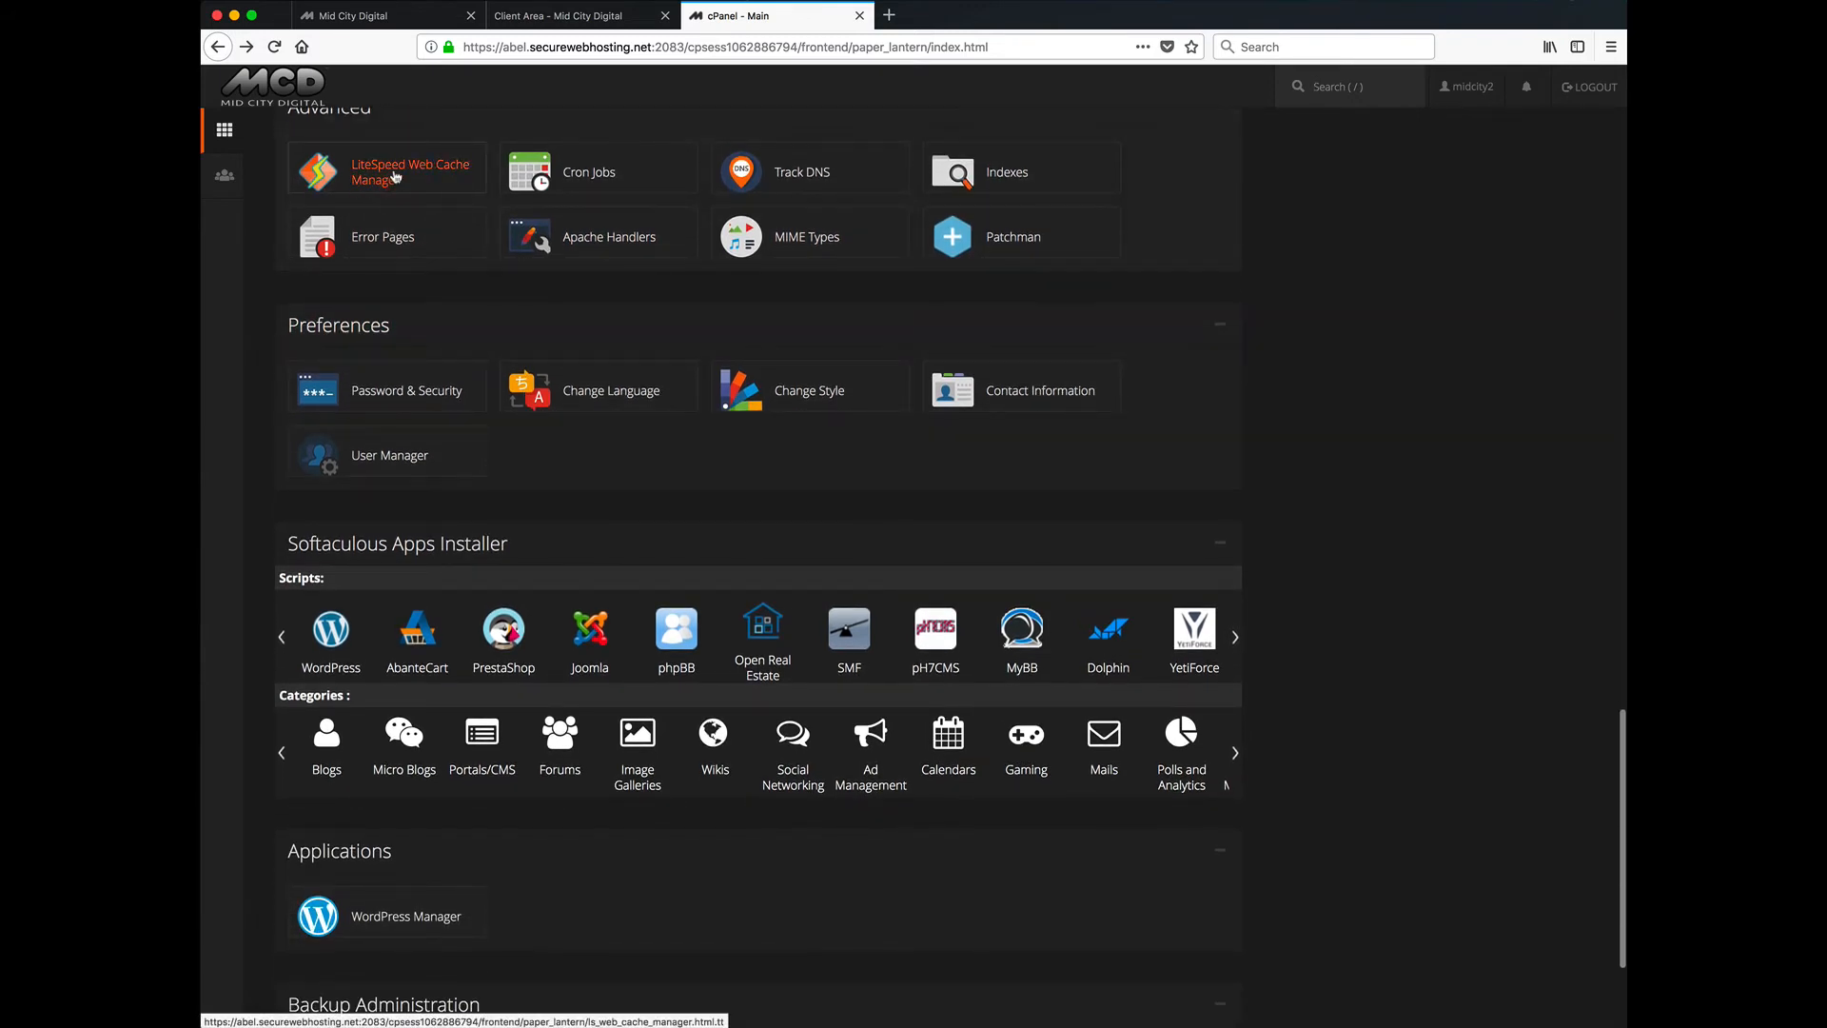
# Open LiteSpeed Web Cache Manager, review its Flush LSCache and WordPress Cache options, and return to the main page.
pyautogui.click(389, 179)
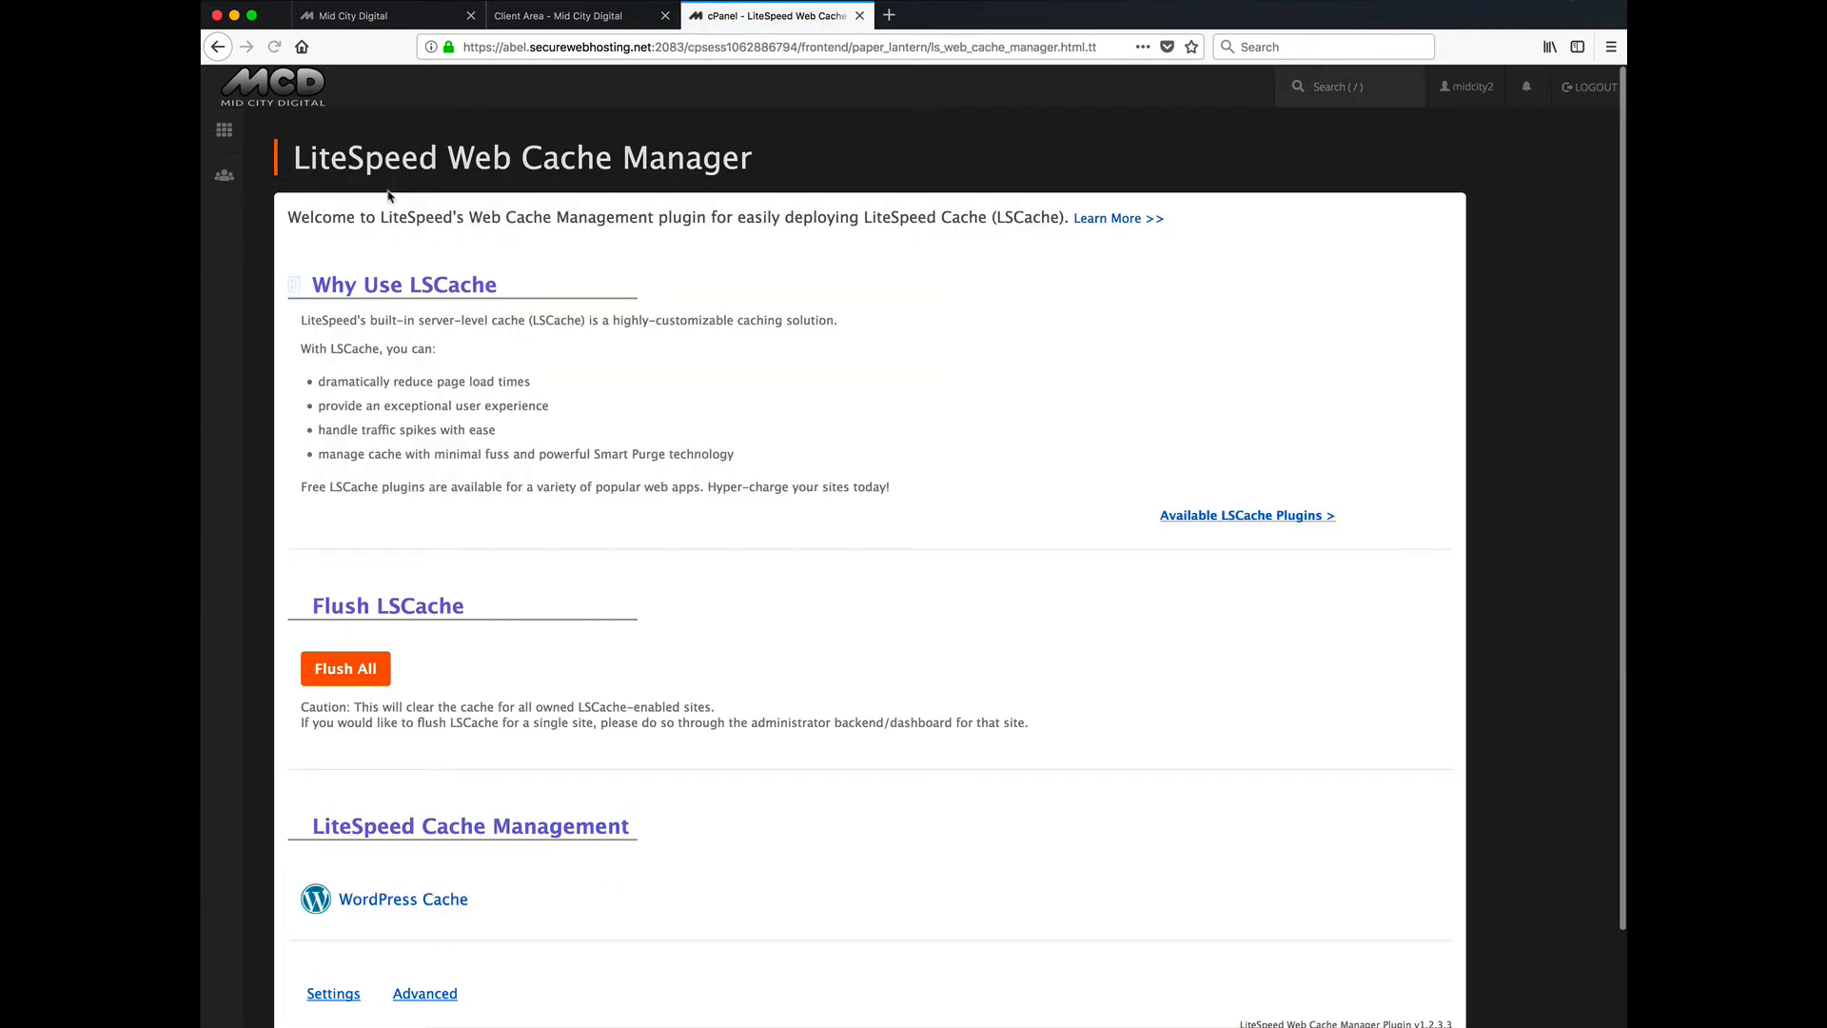
pyautogui.scroll(-2, 626, 397)
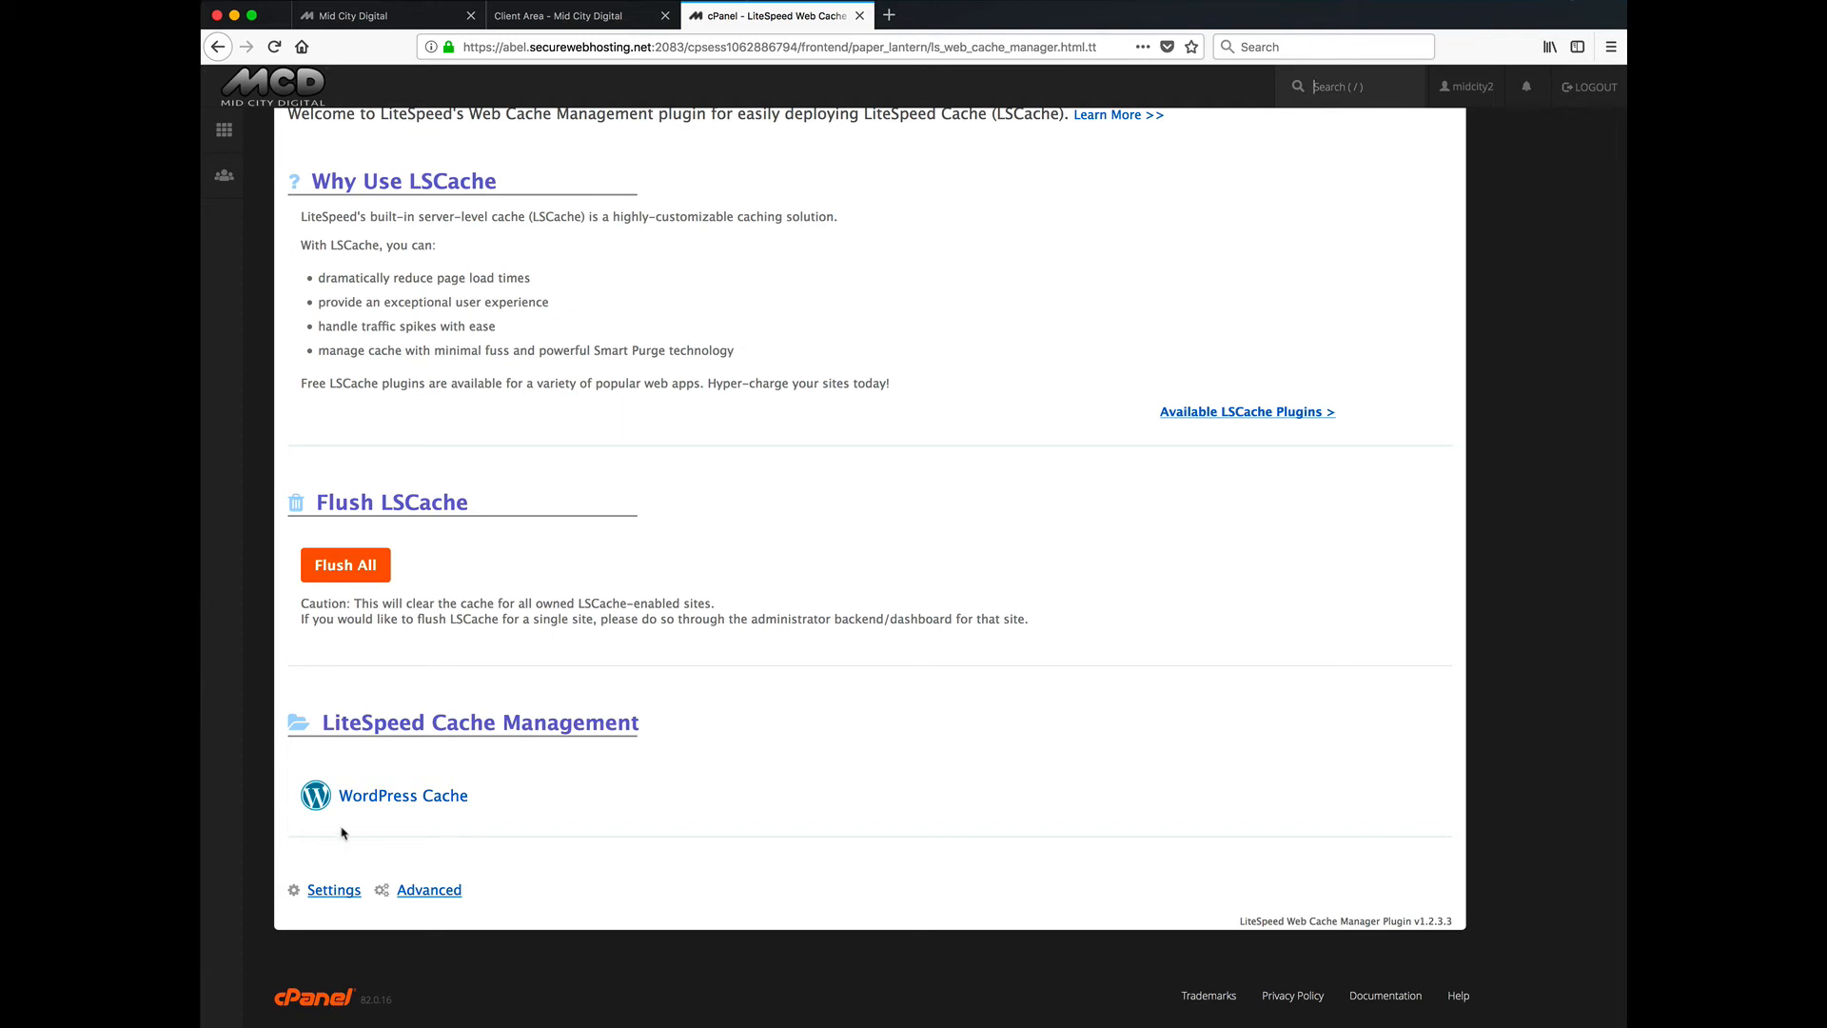
pyautogui.moveTo(475, 799); pyautogui.dragTo(328, 798)
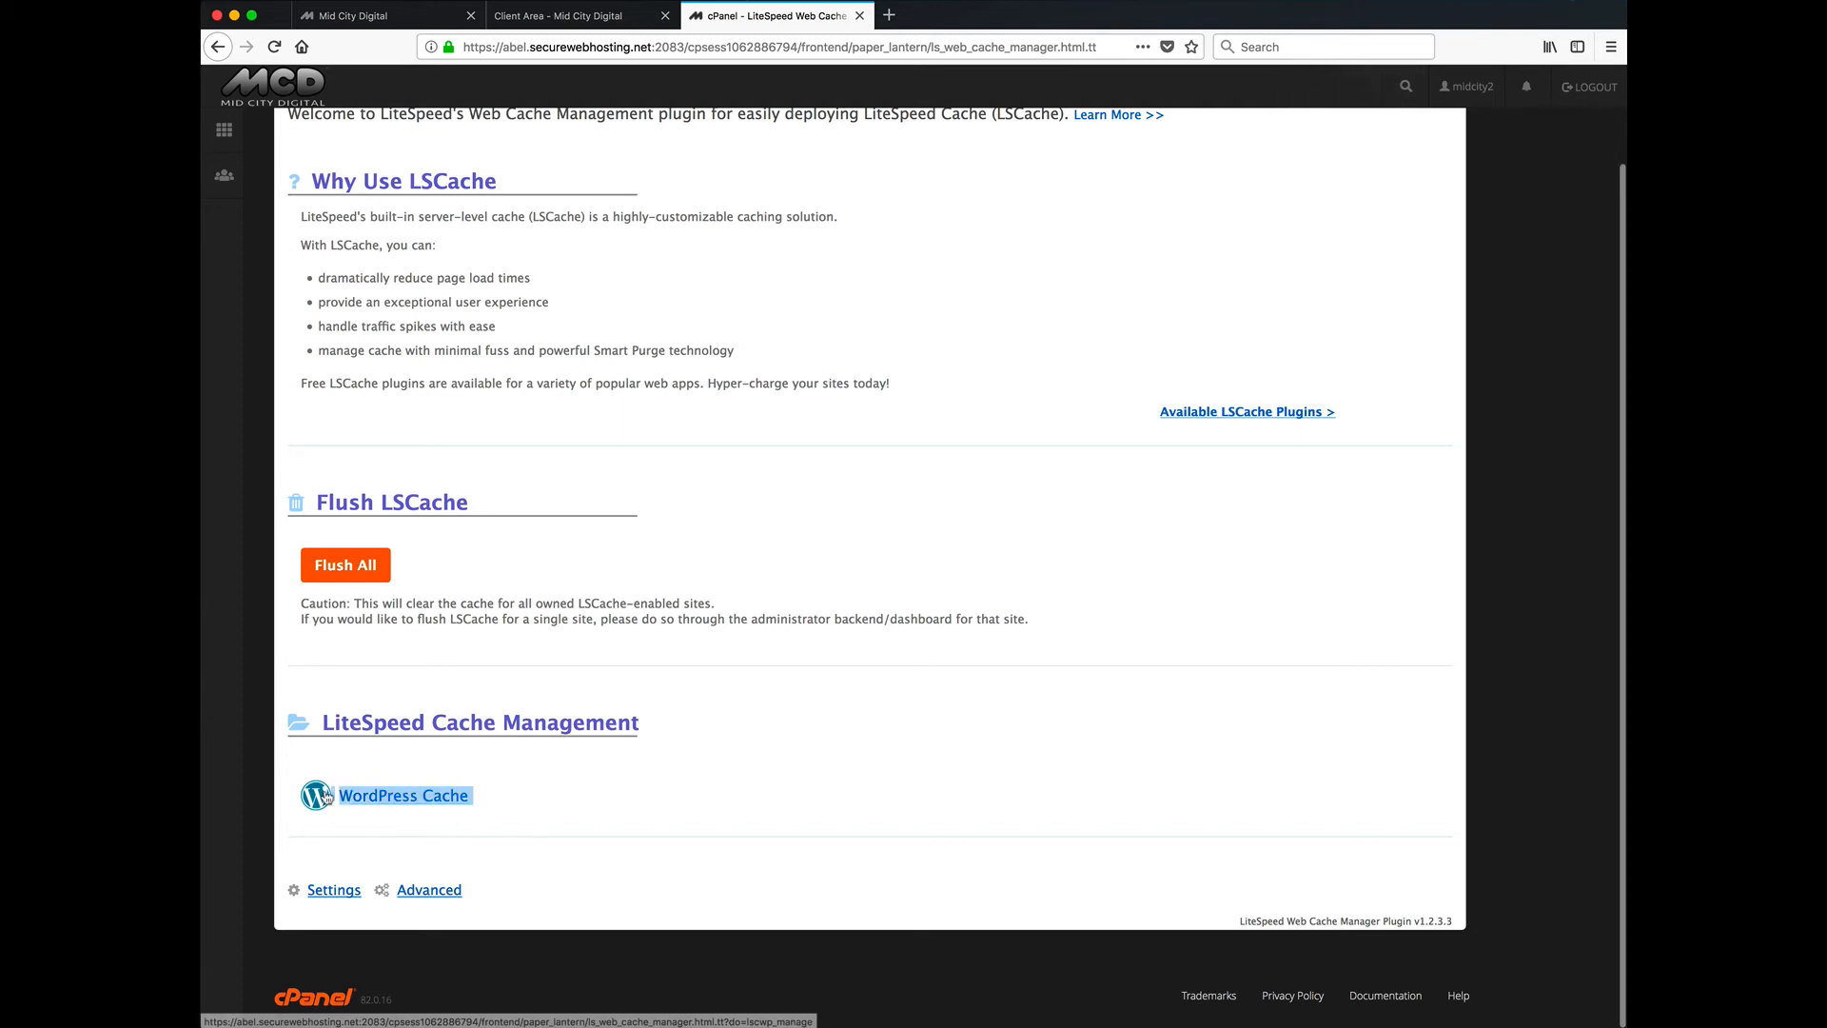
pyautogui.click(567, 800)
pyautogui.click(215, 52)
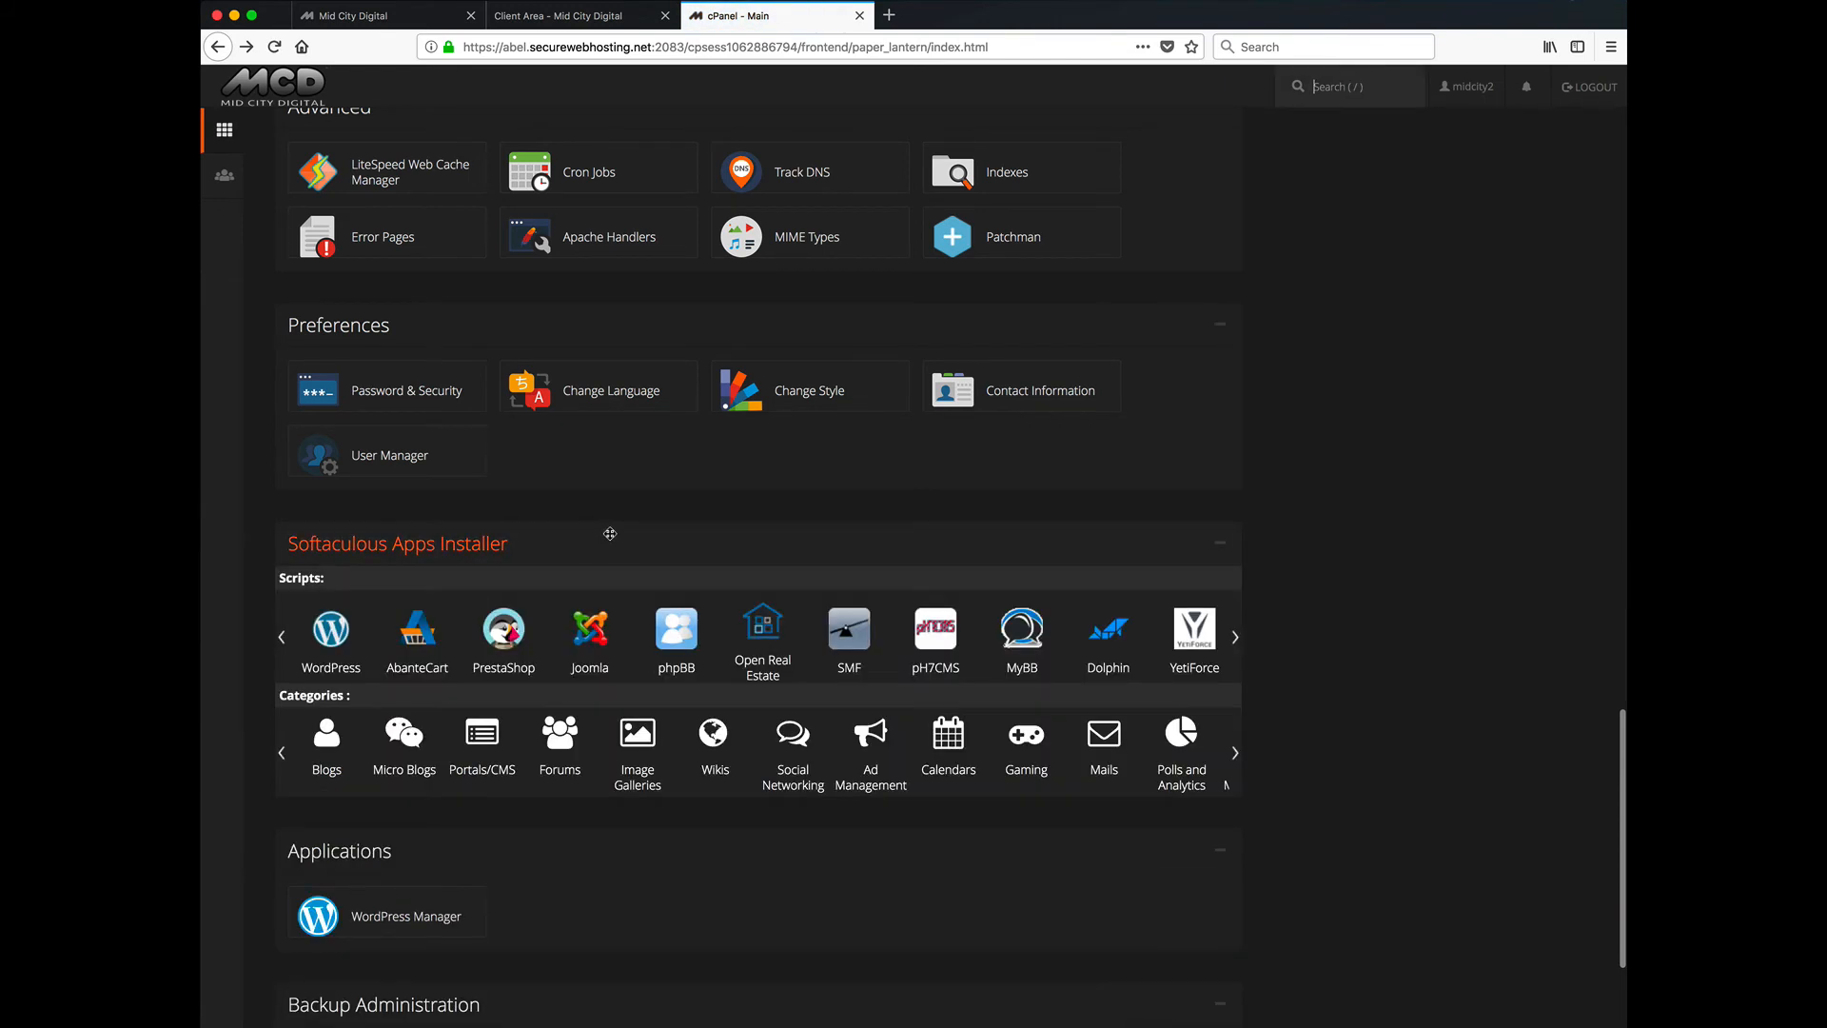
# Compare the Preferences section with the account's preference options, and review the Softaculous Apps Installer scripts and categories.
pyautogui.scroll(2, 600, 571)
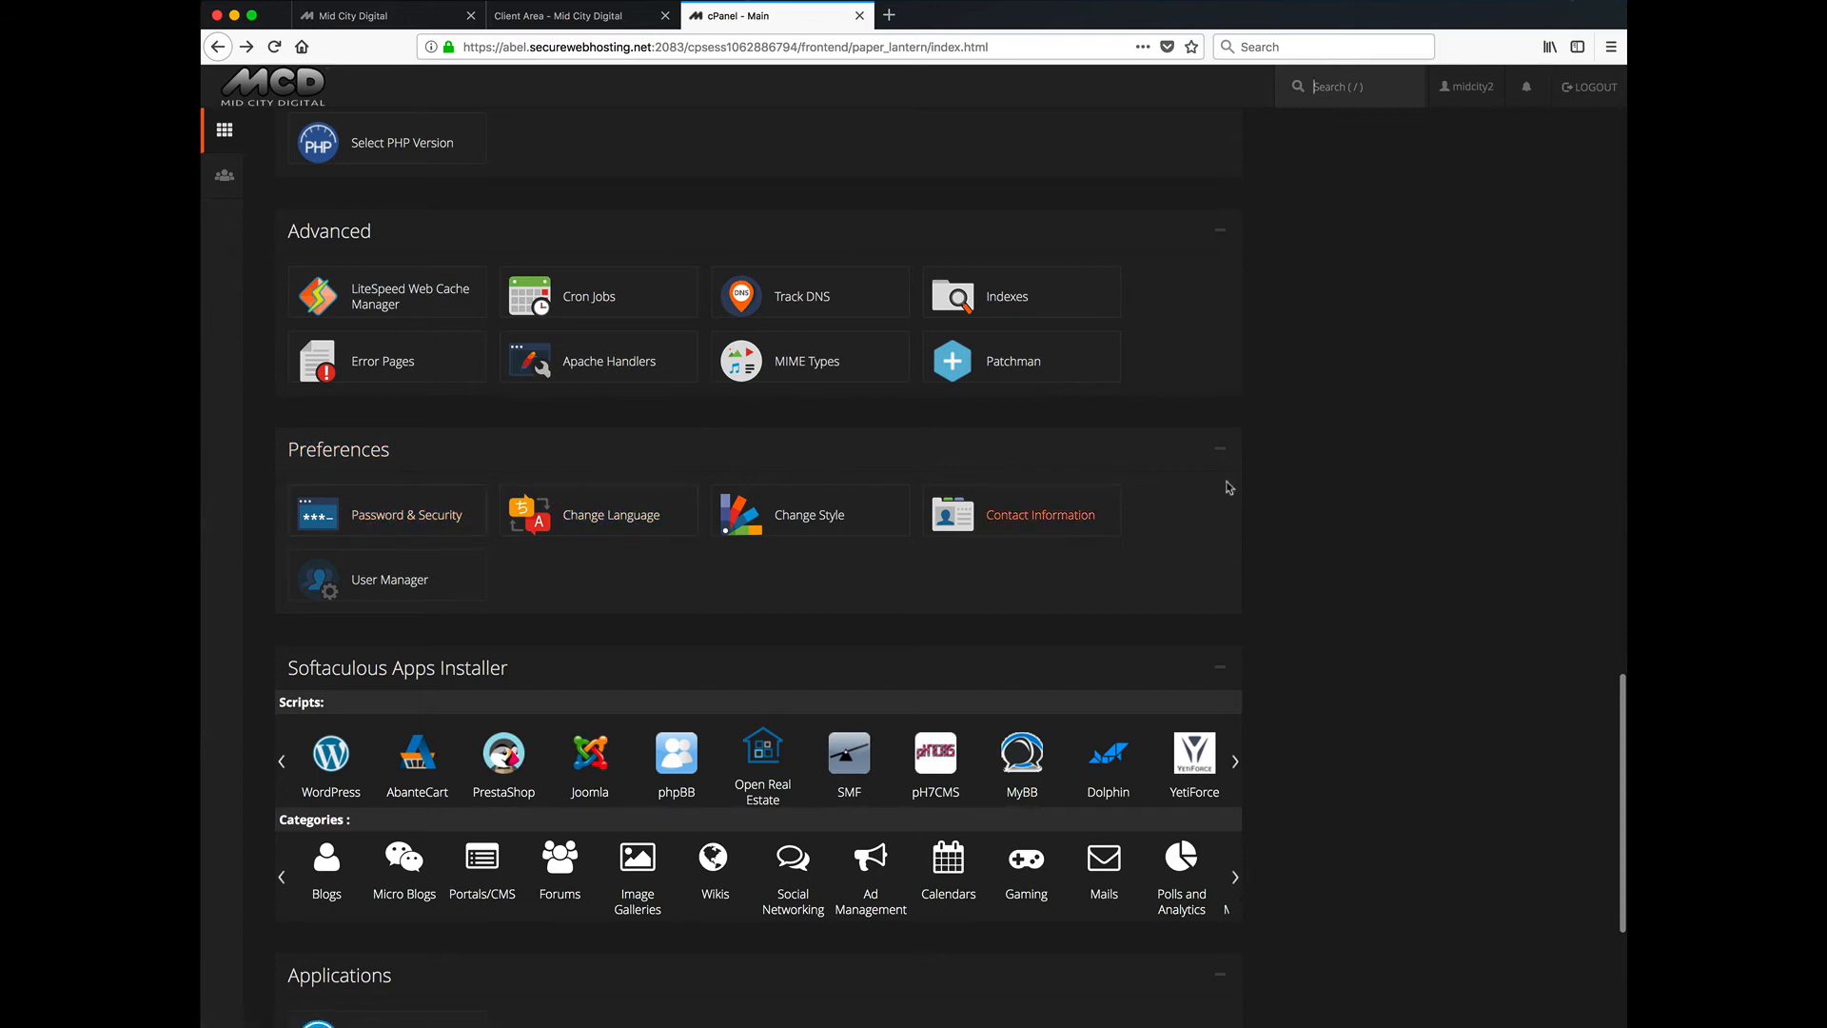
pyautogui.click(1464, 87)
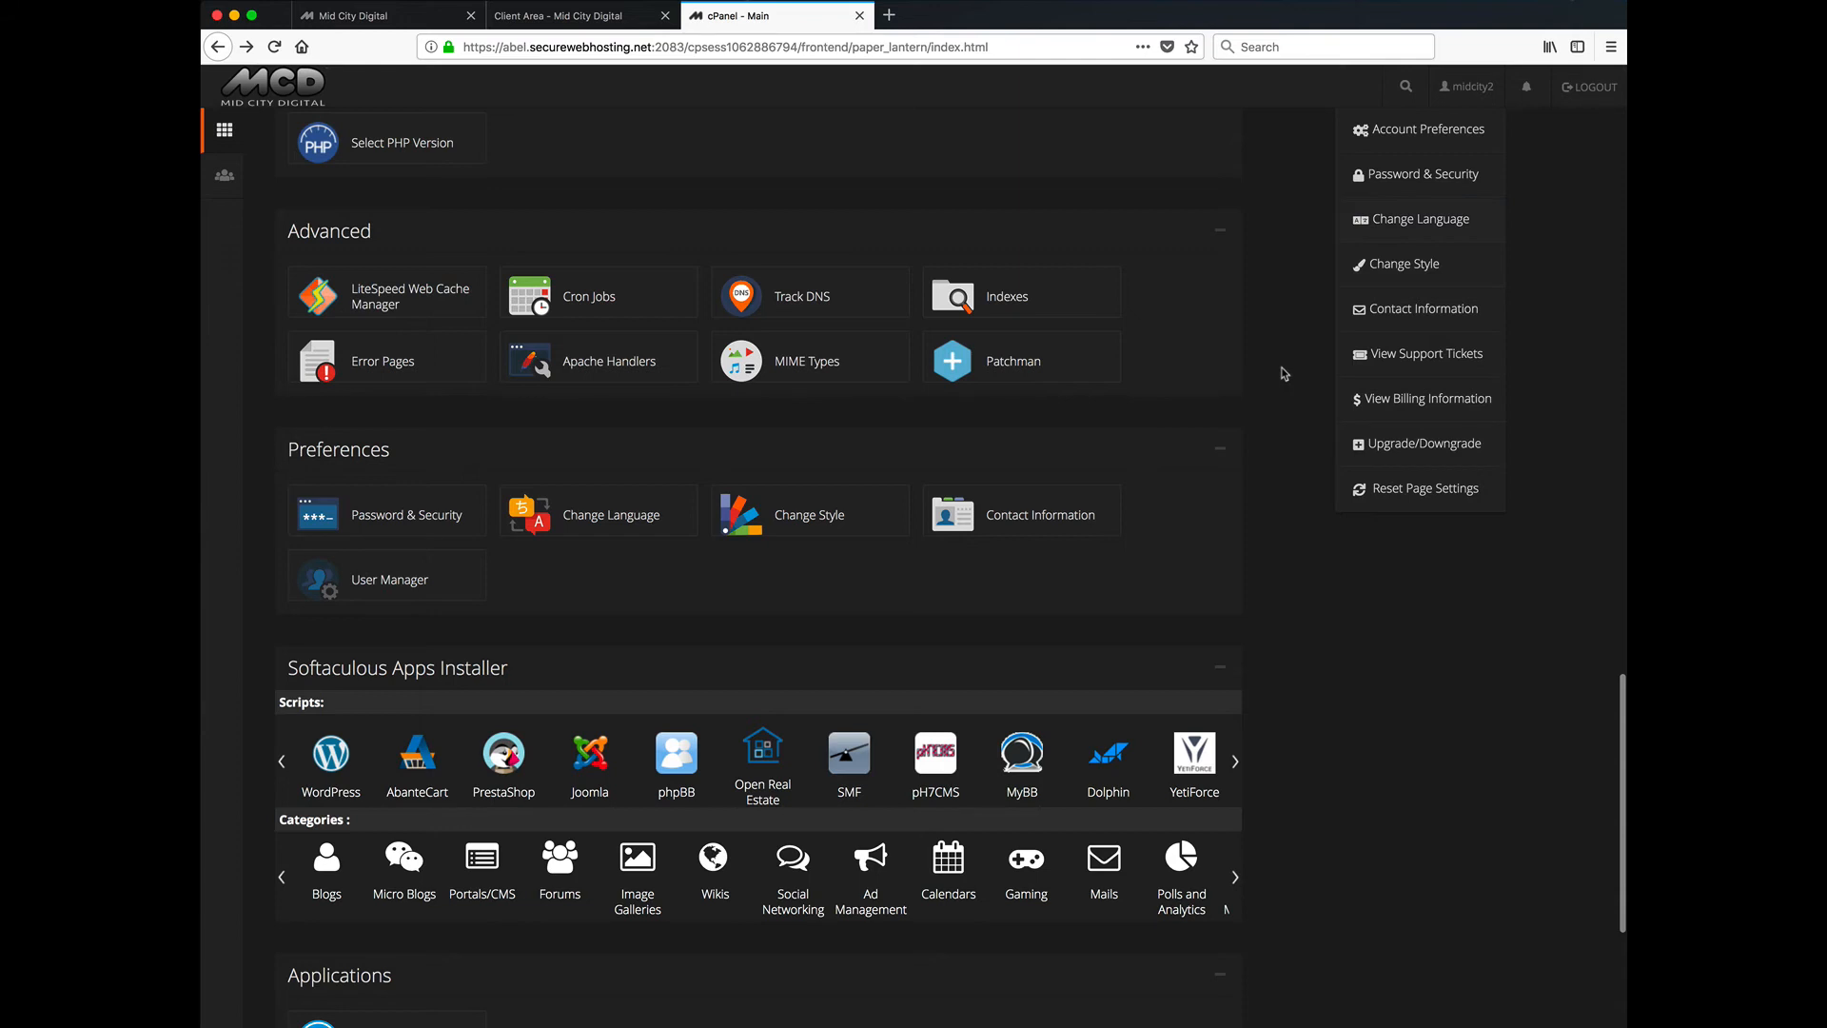
pyautogui.click(1294, 368)
pyautogui.scroll(-3, 623, 558)
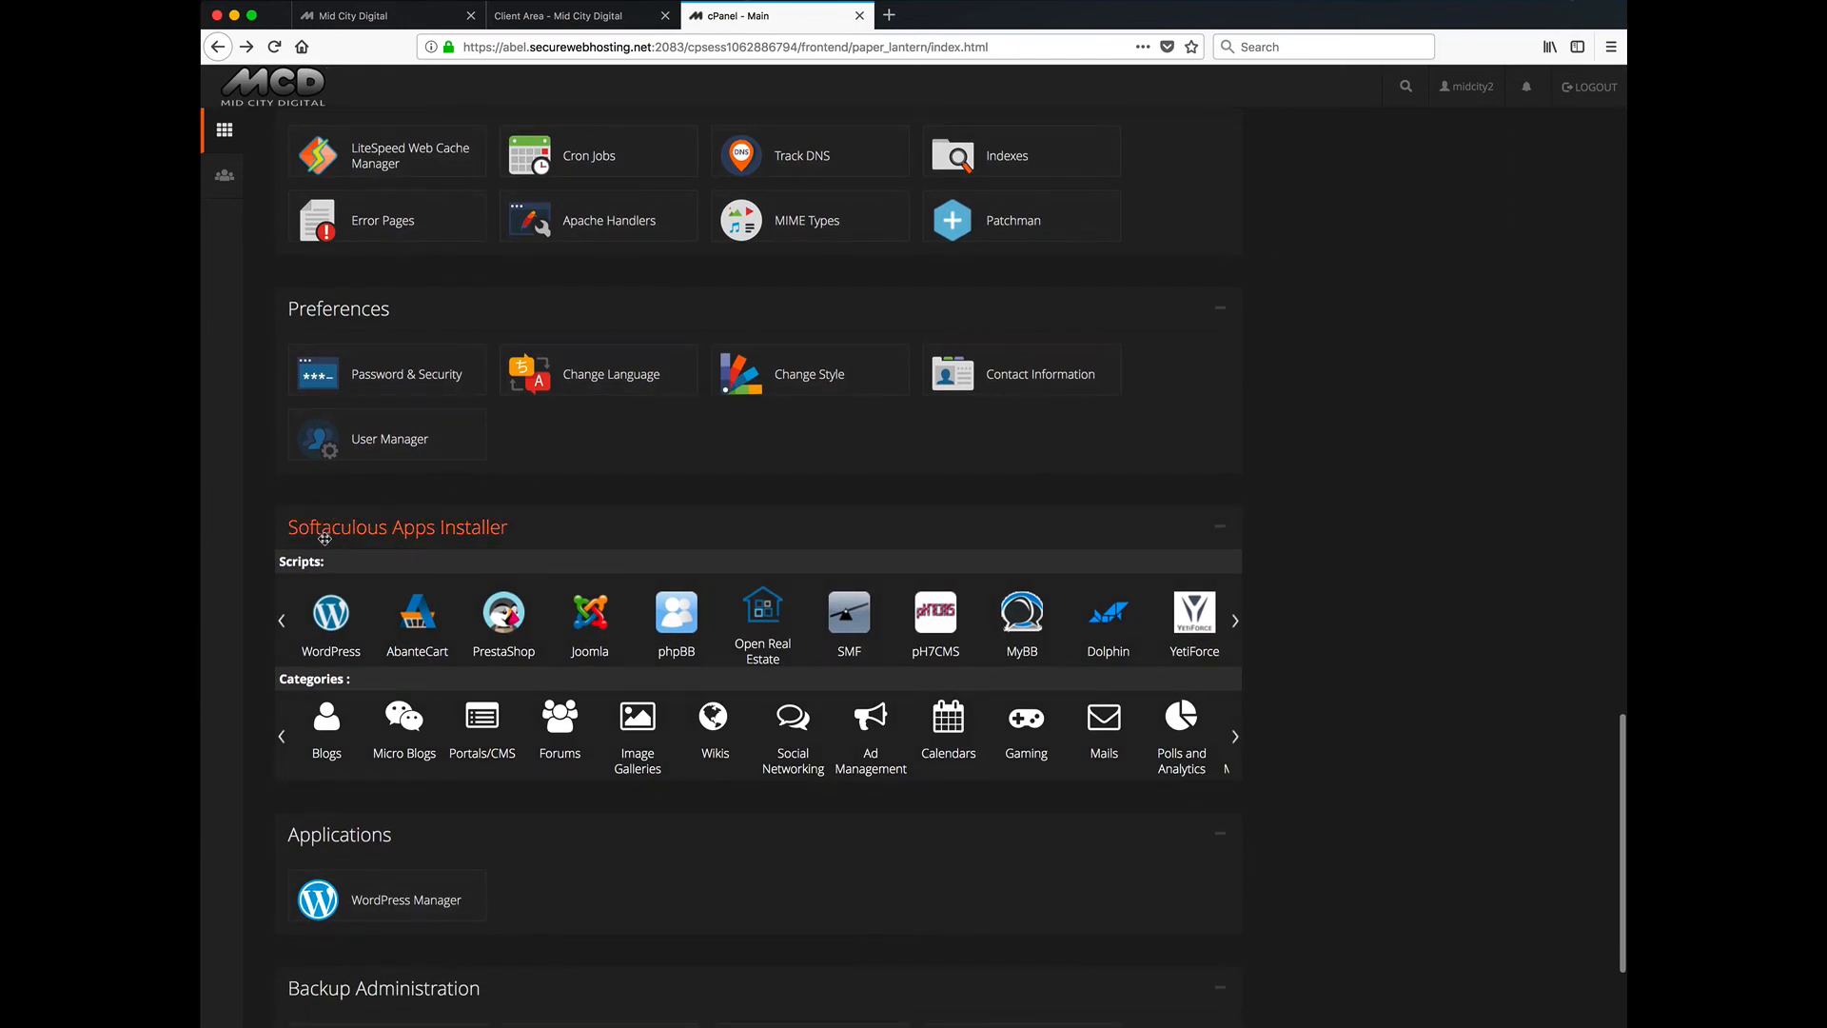
pyautogui.scroll(-2, 724, 553)
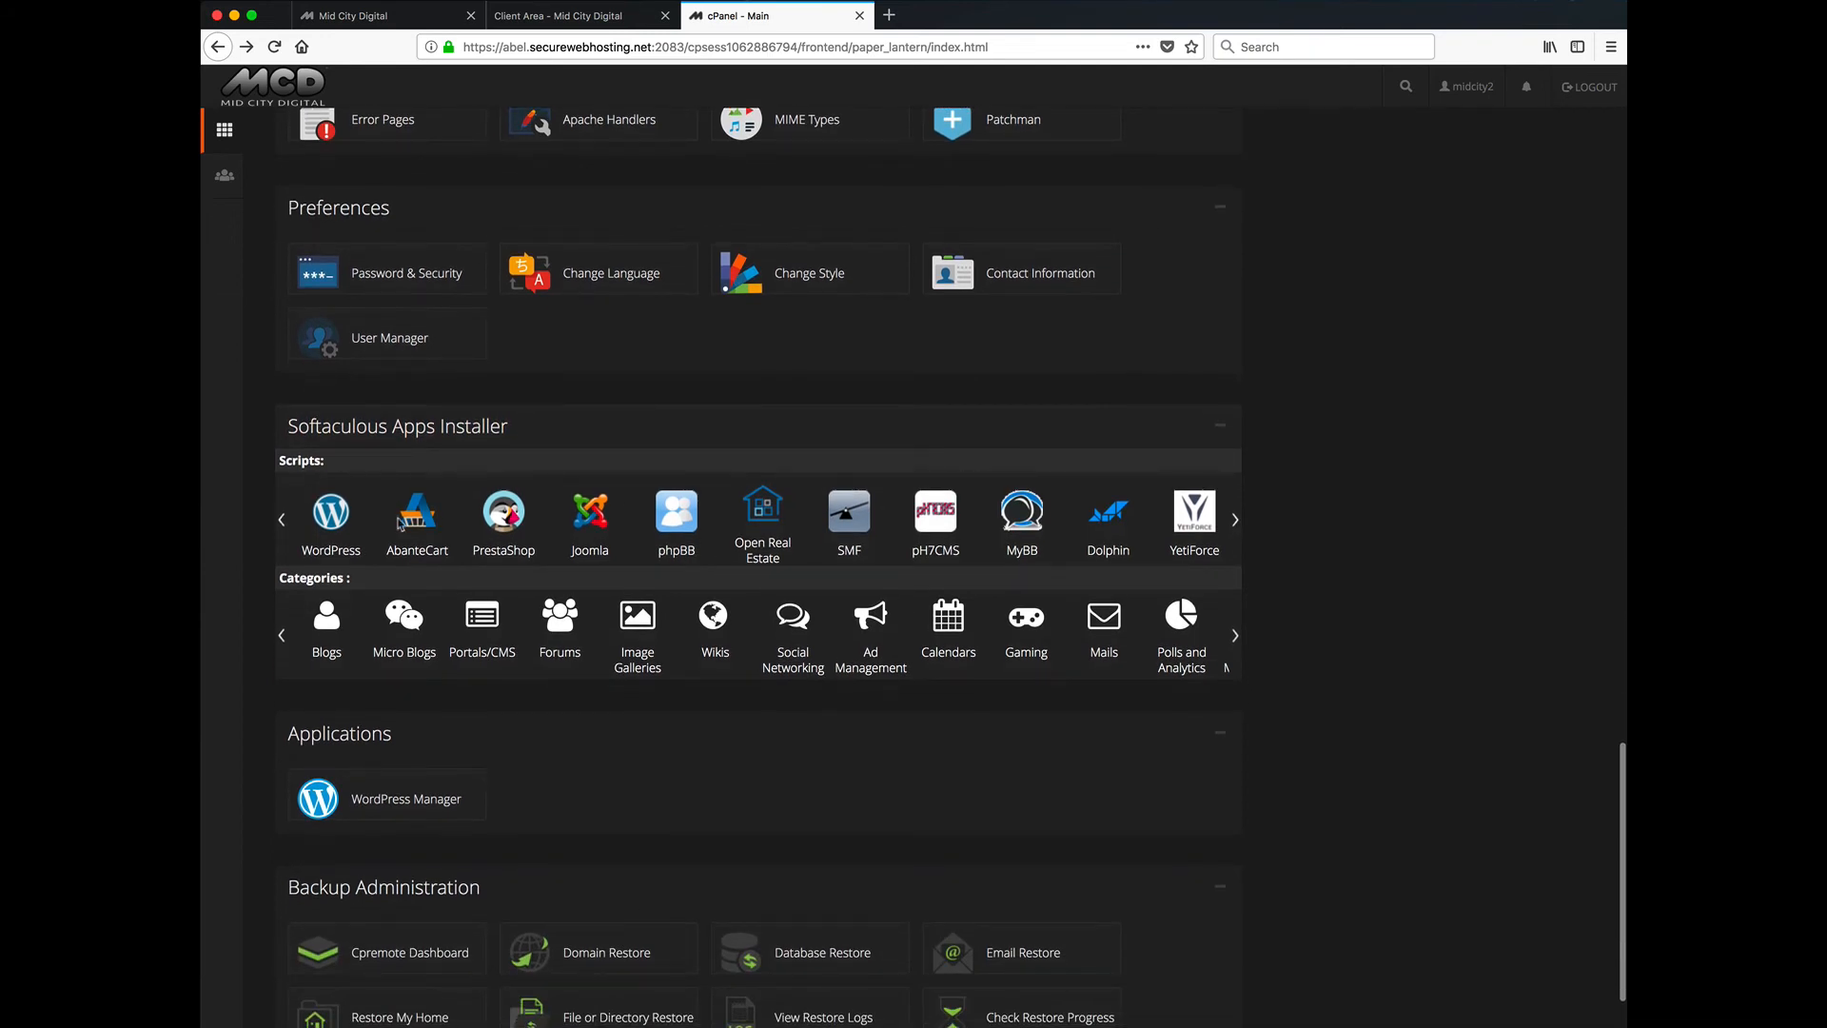
pyautogui.moveTo(592, 420)
pyautogui.mouseDown()
pyautogui.moveTo(582, 220)
pyautogui.moveTo(592, 431)
pyautogui.mouseUp()
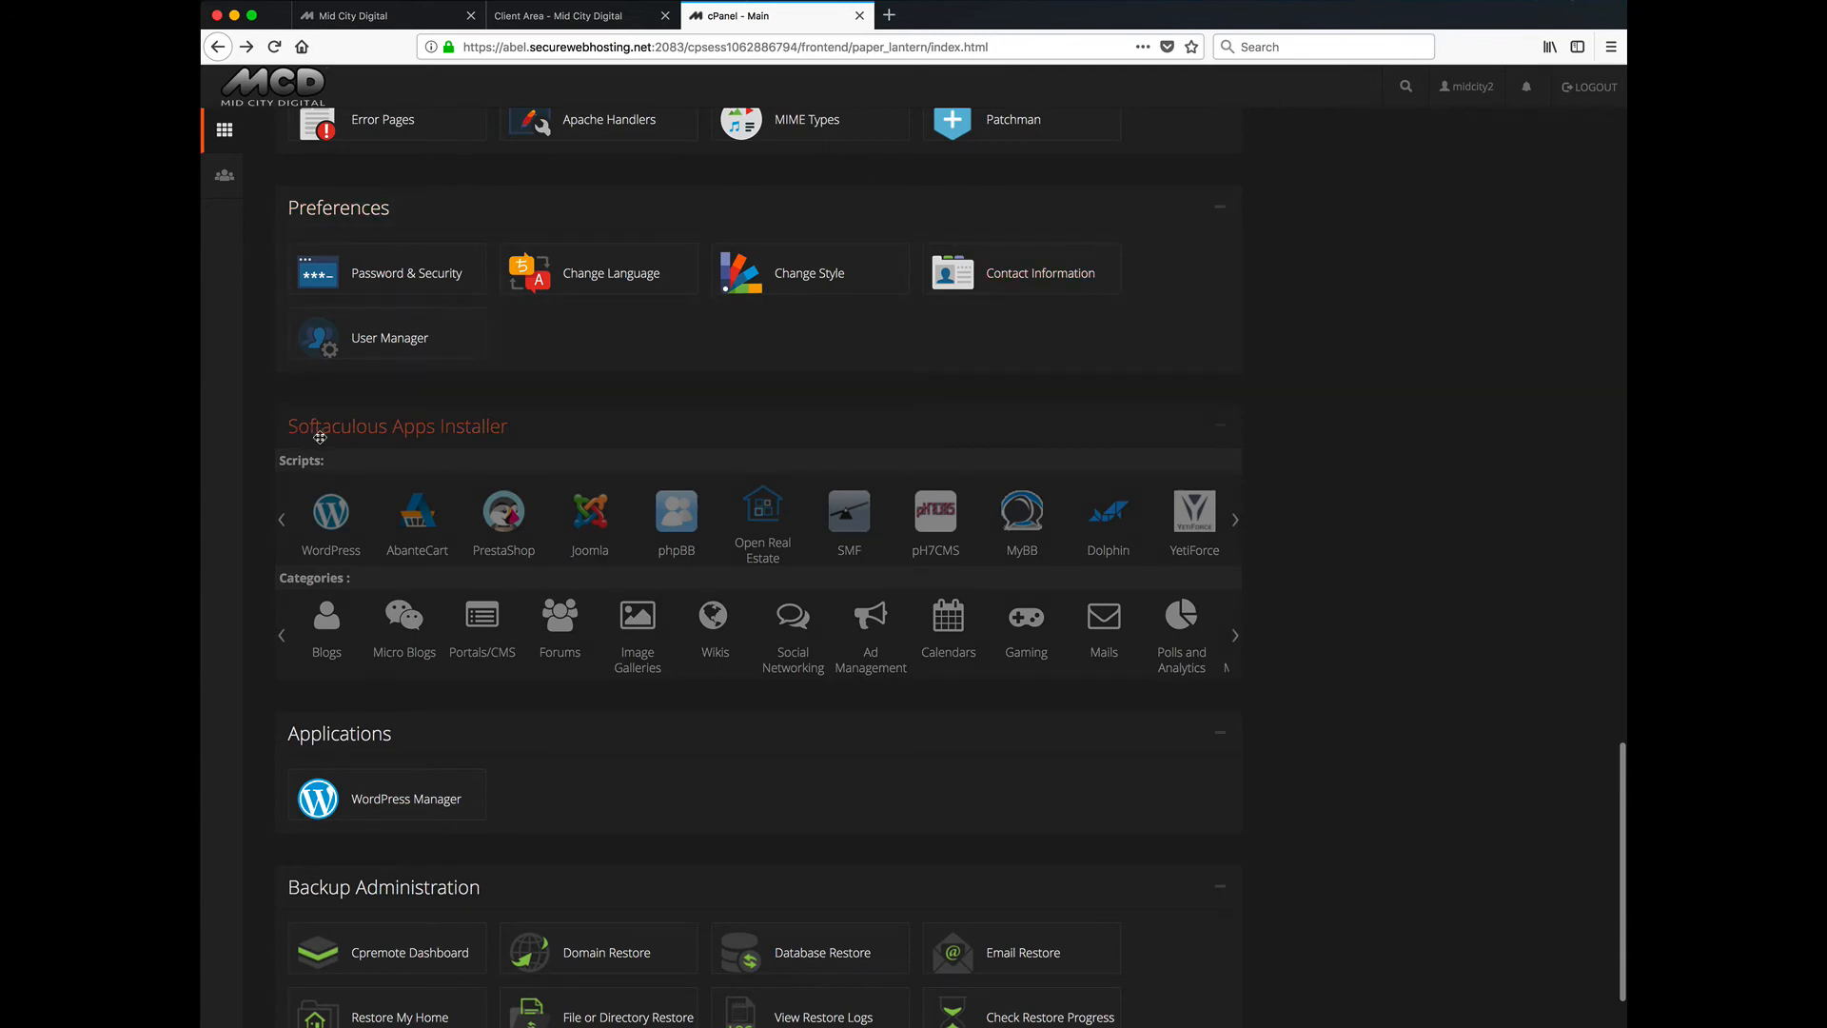
pyautogui.scroll(5, 353, 210)
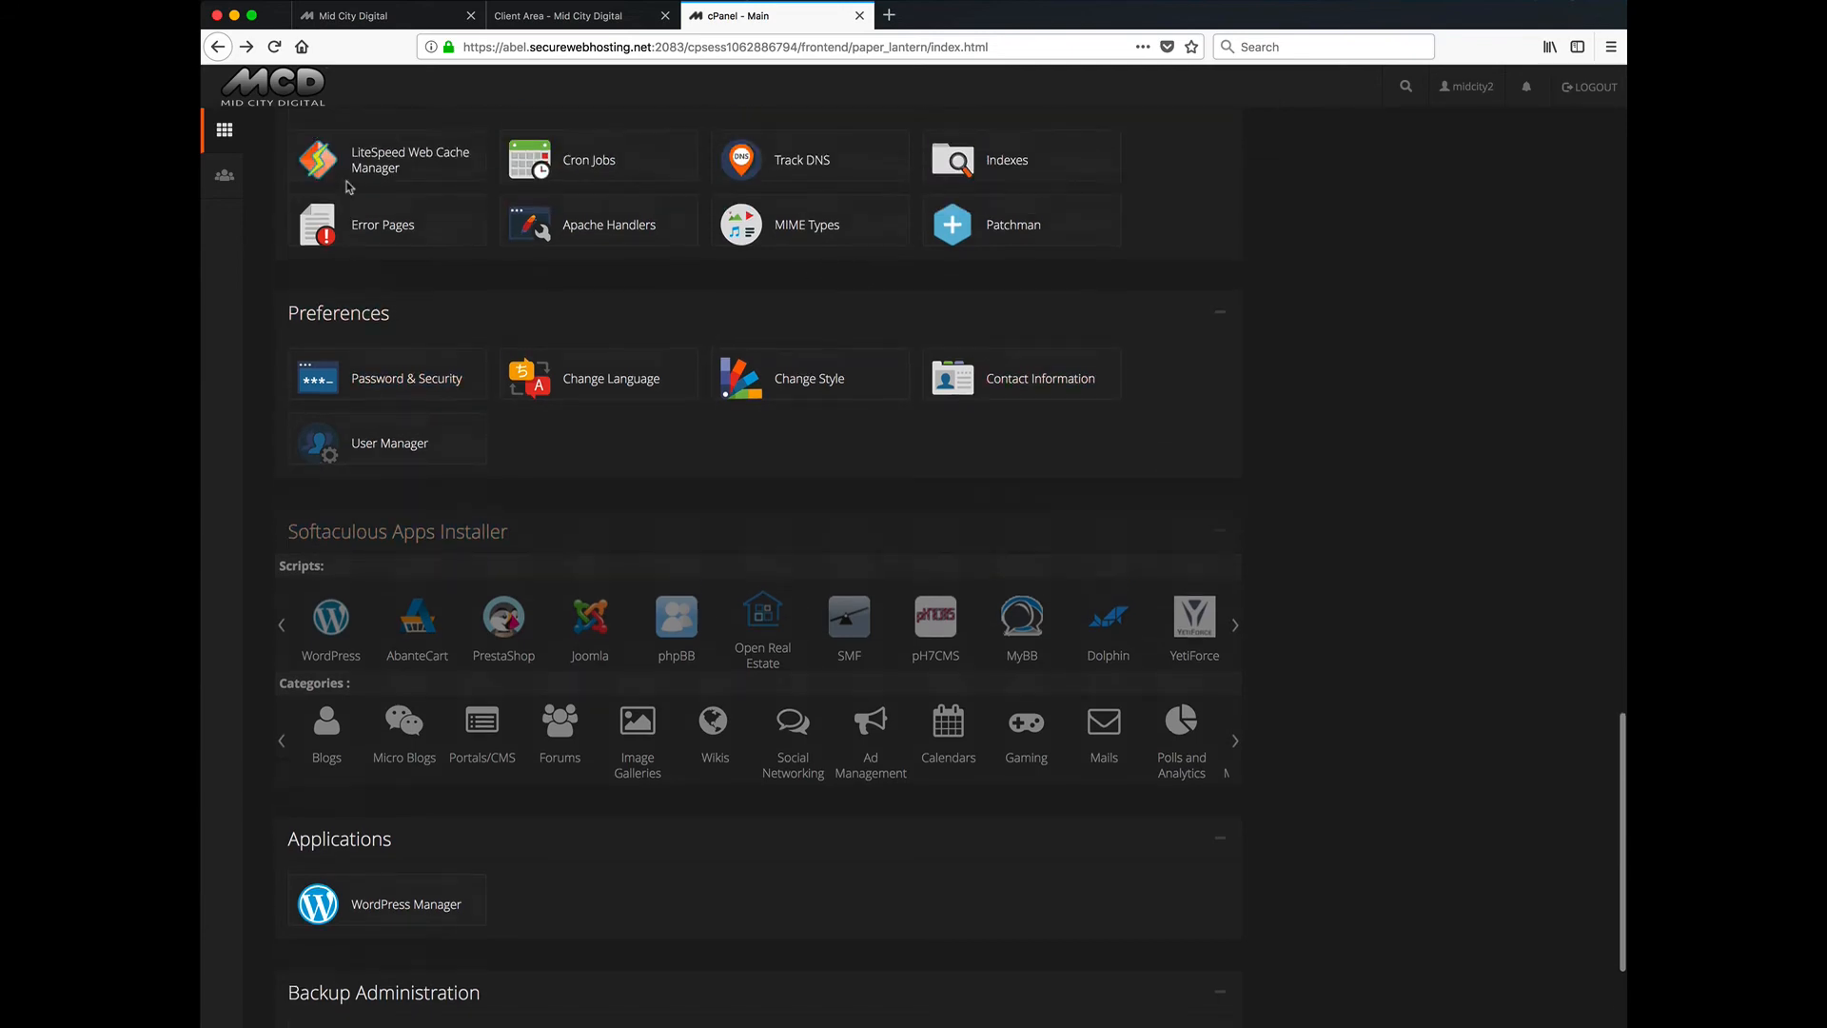
pyautogui.scroll(8, 361, 248)
pyautogui.scroll(-10, 367, 314)
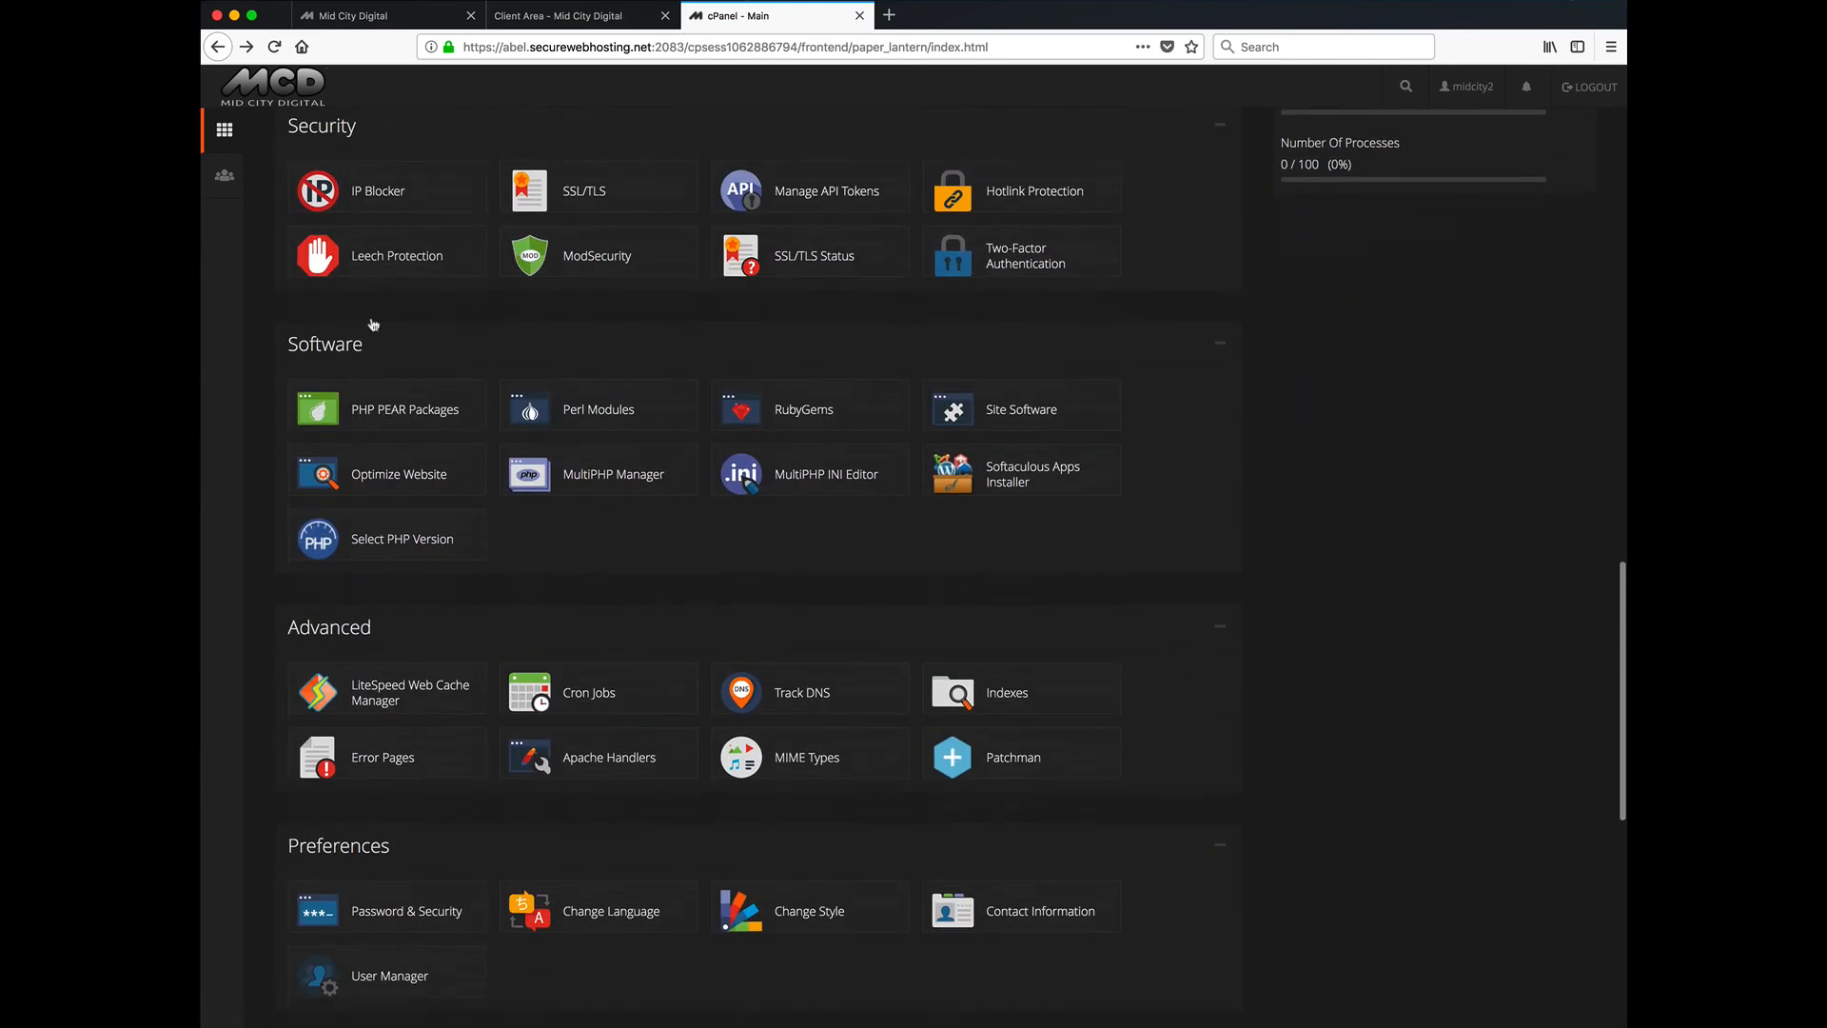
pyautogui.scroll(-3, 373, 323)
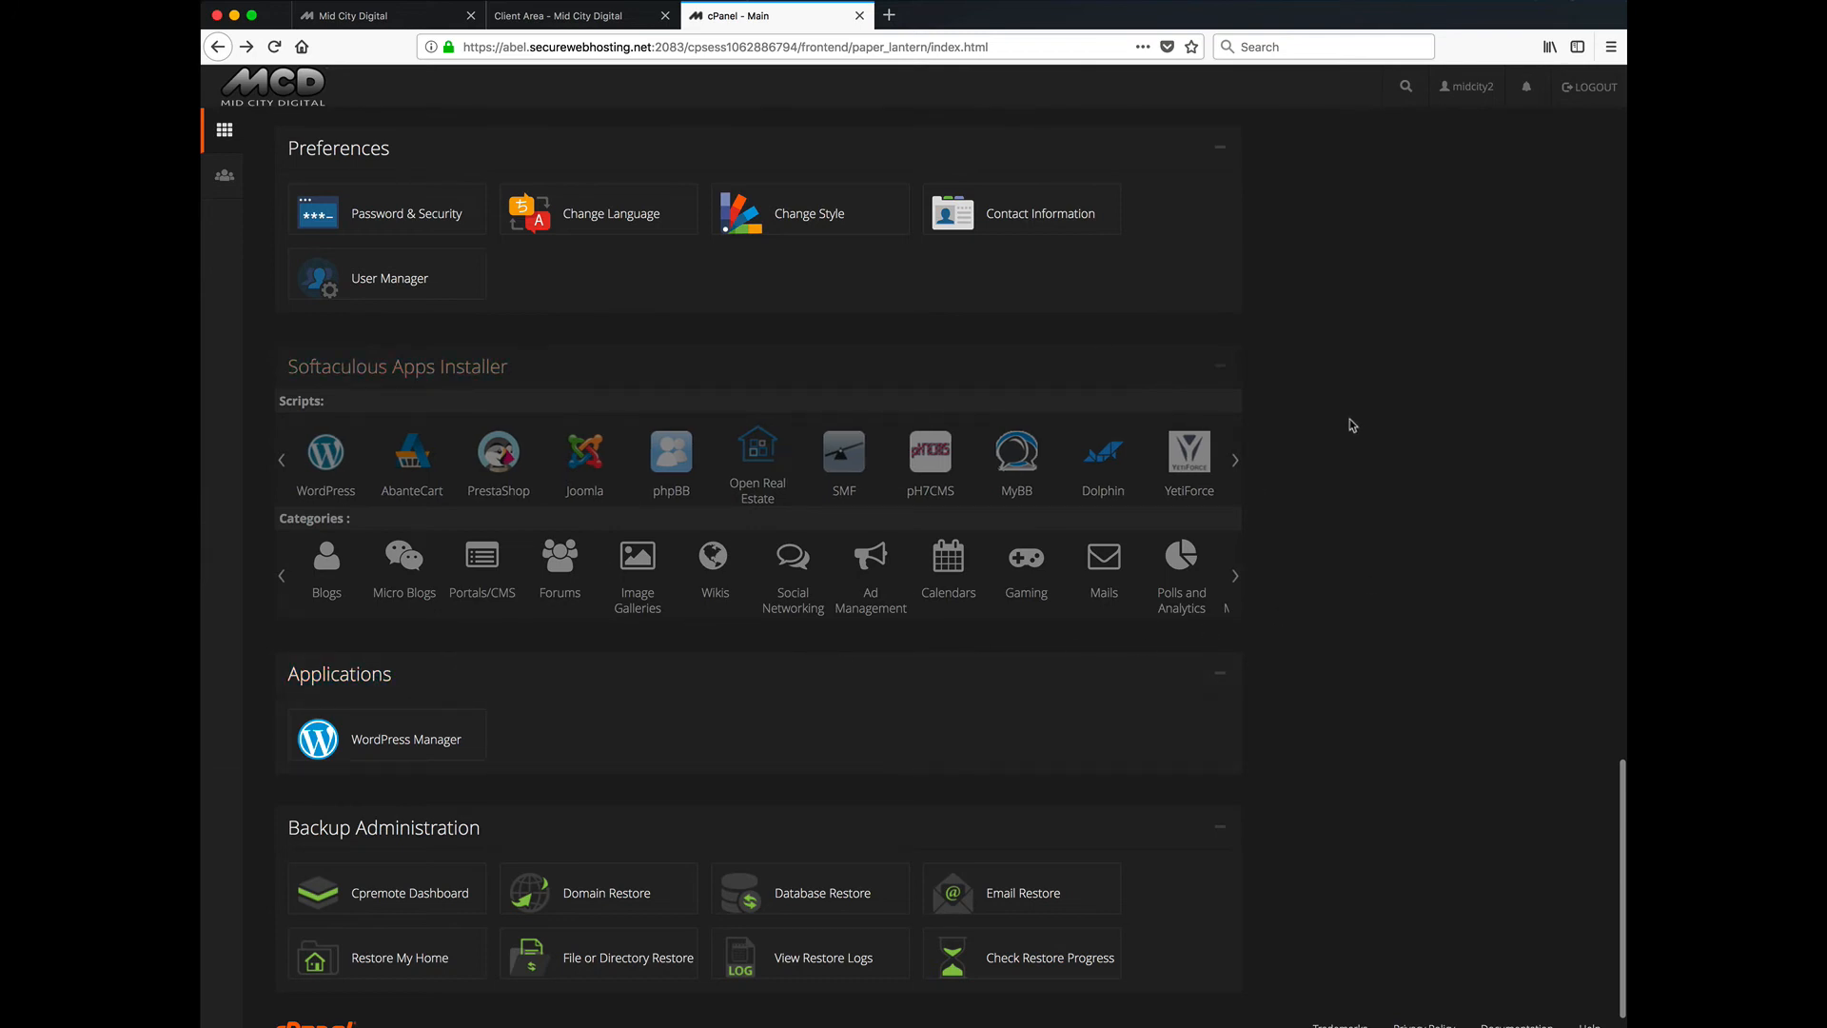
pyautogui.scroll(15, 1317, 428)
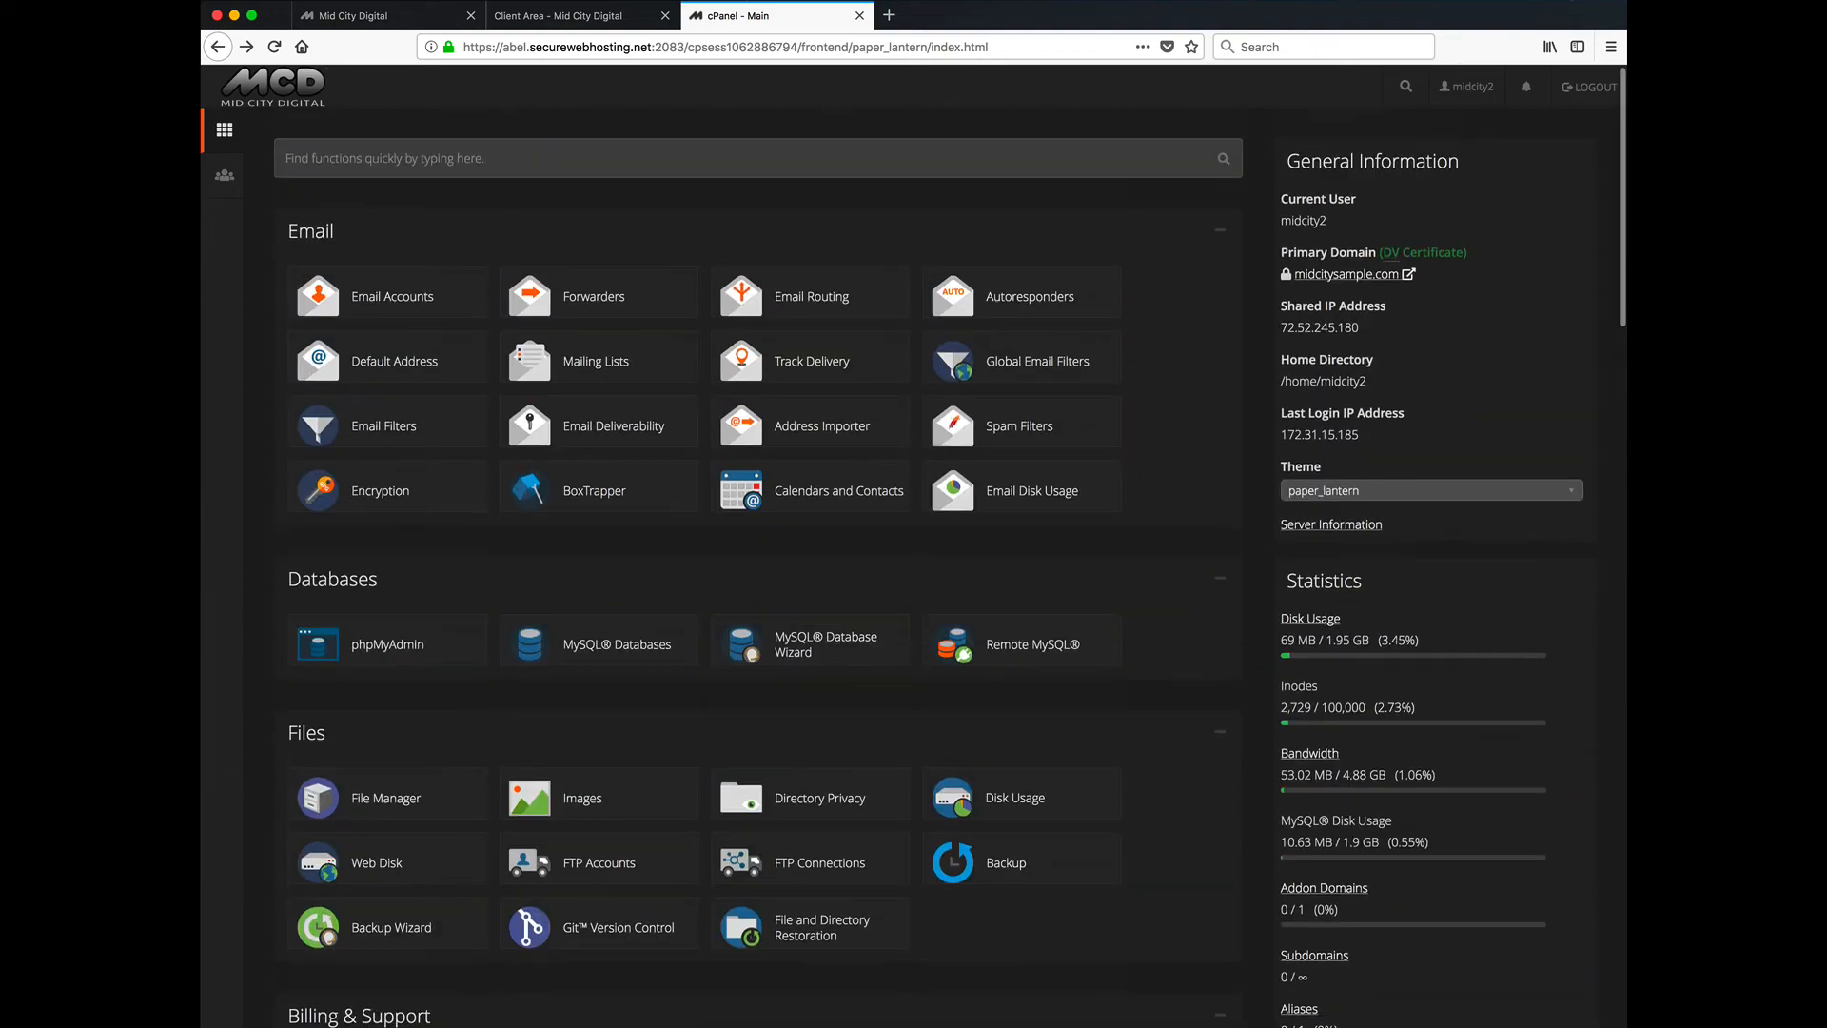
pyautogui.click(282, 88)
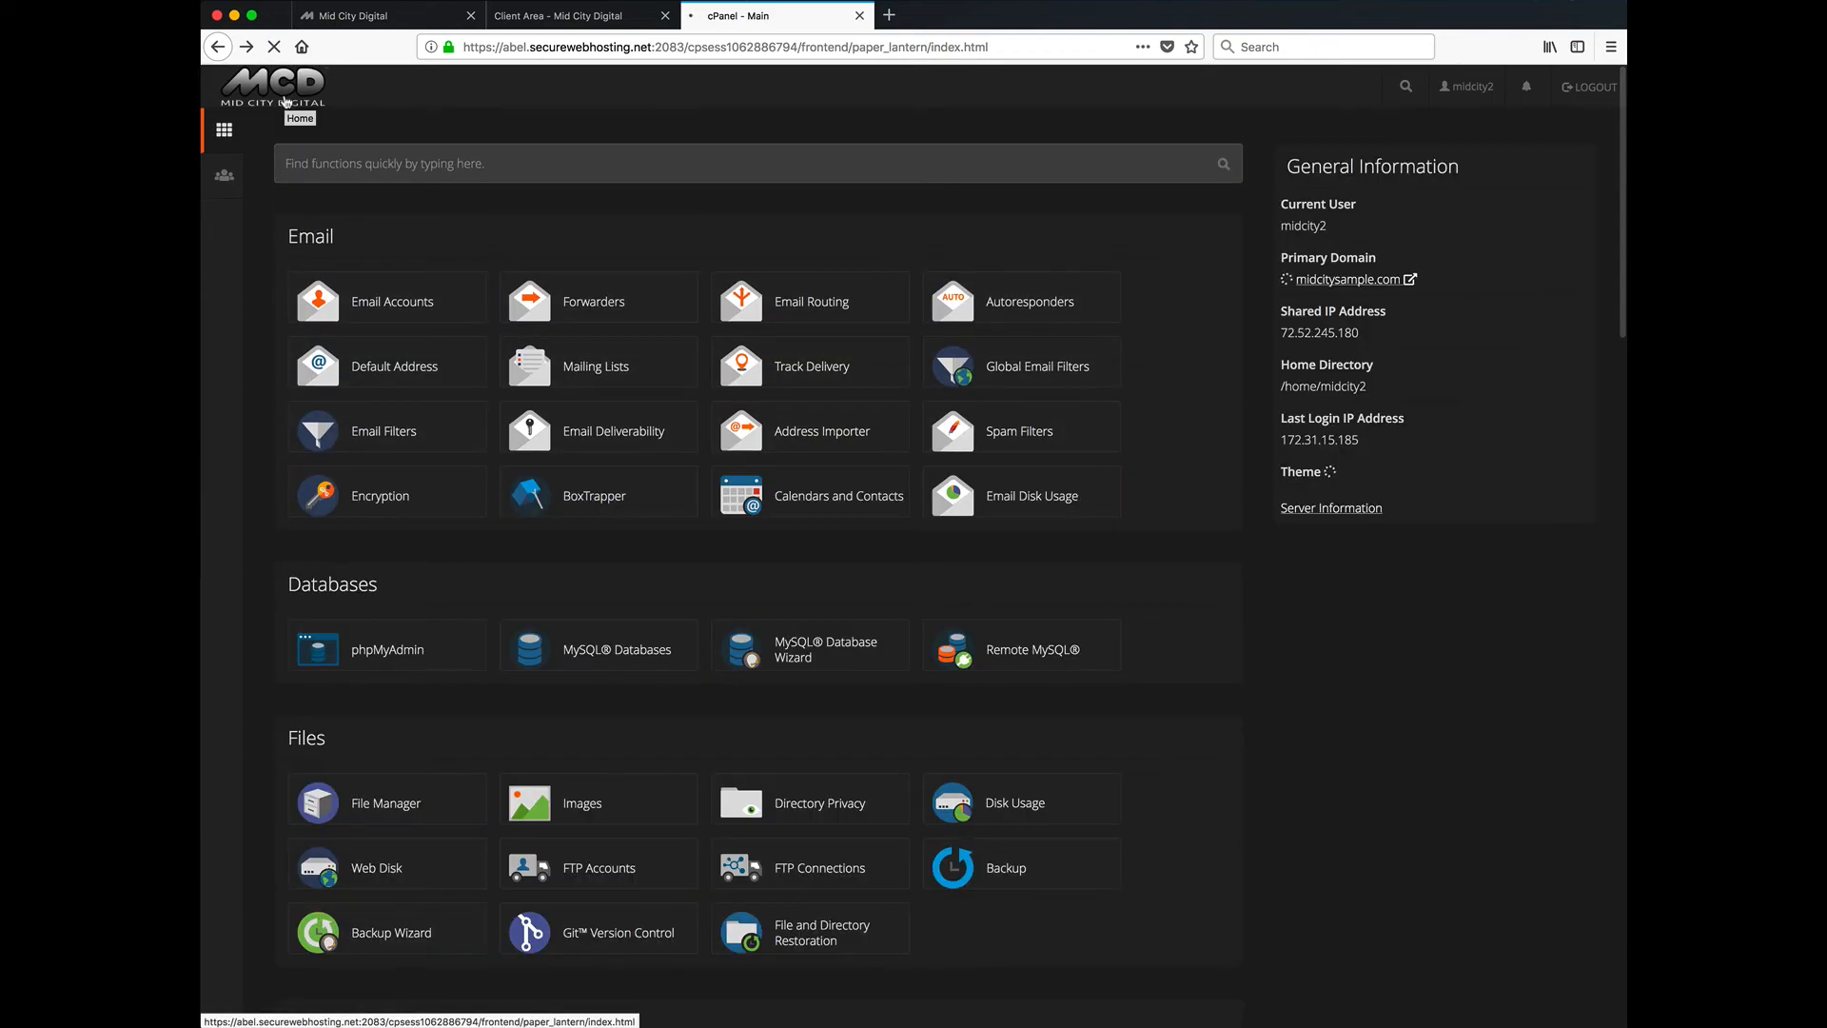
pyautogui.scroll(-20, 1130, 283)
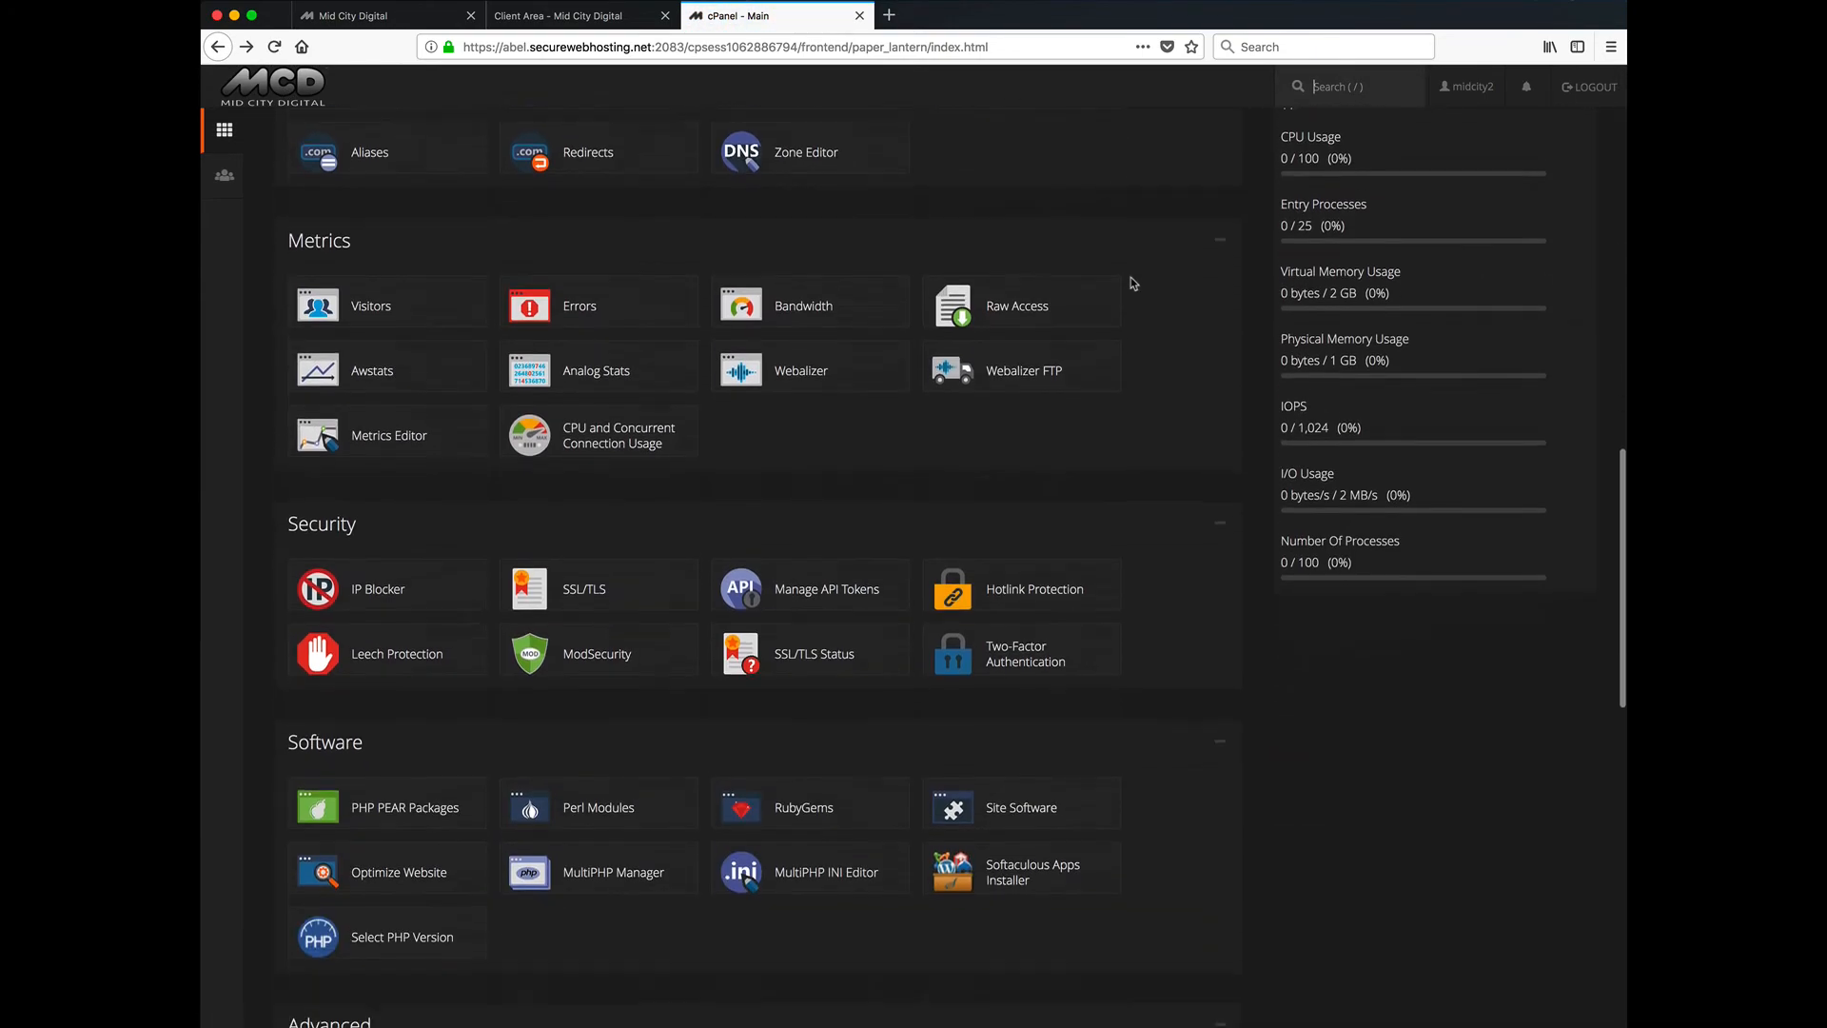
pyautogui.scroll(-5, 1132, 282)
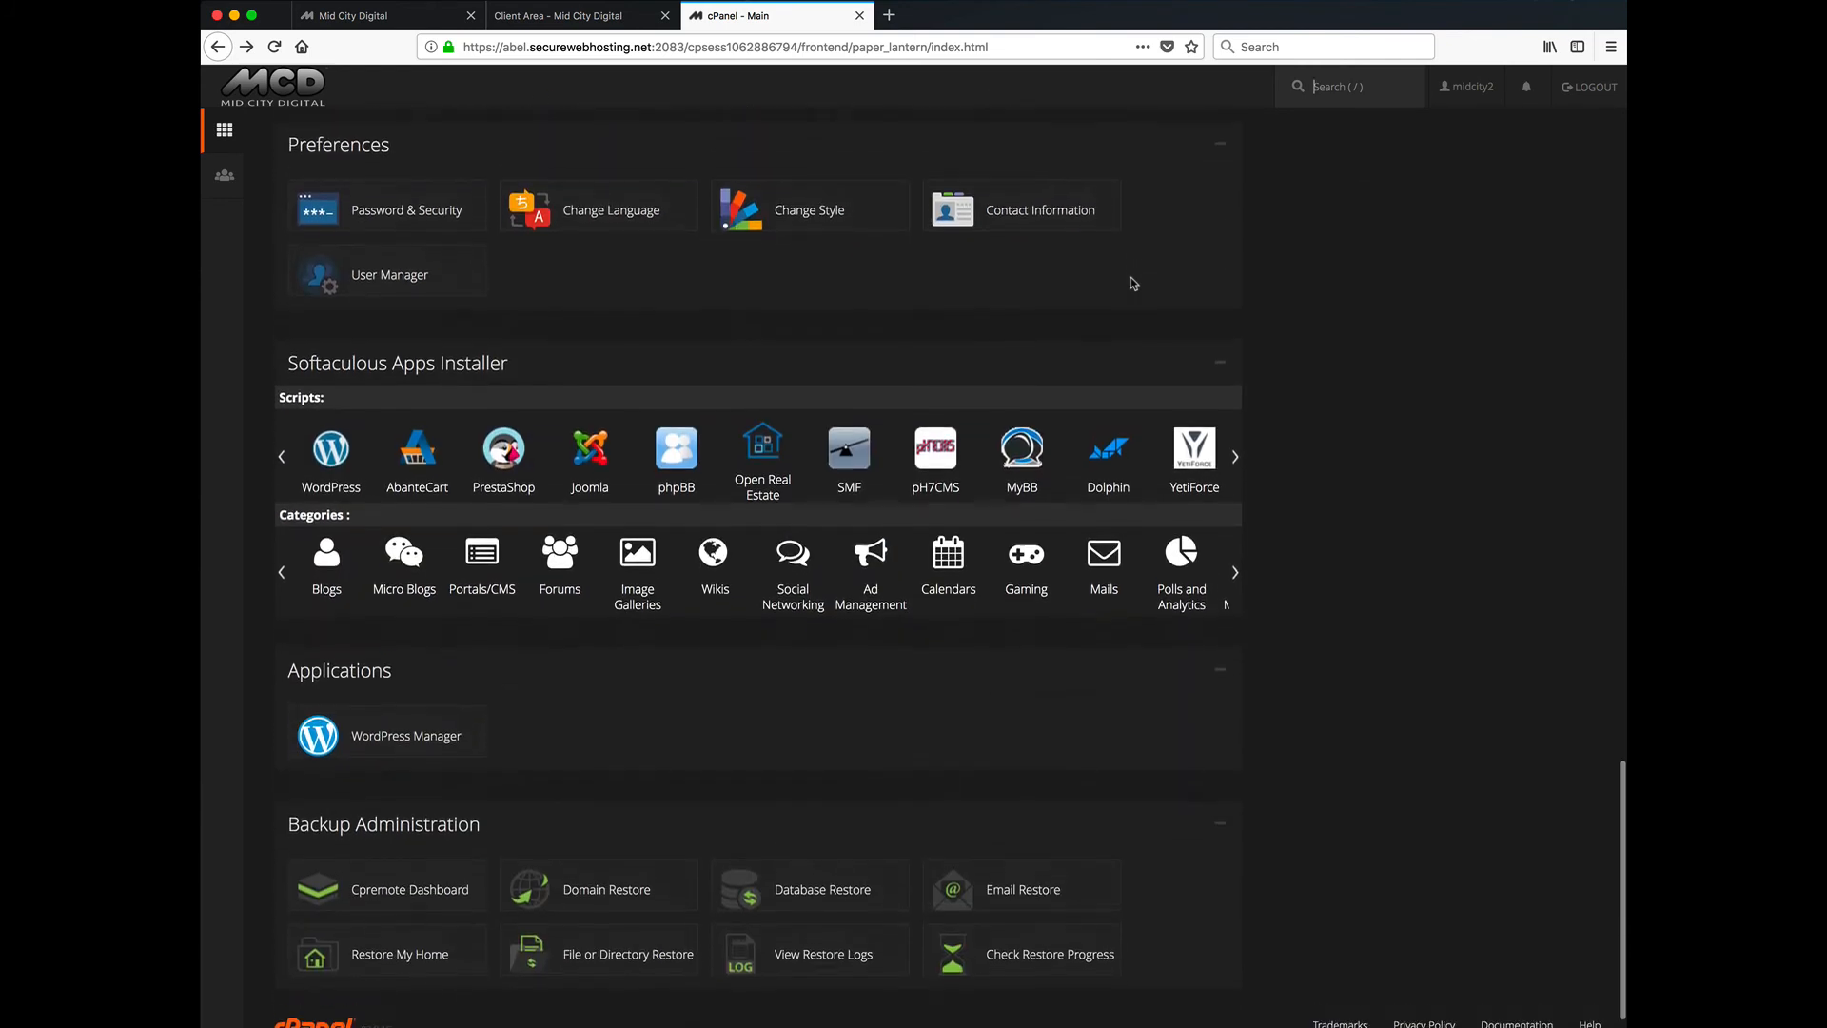
pyautogui.moveTo(987, 391)
pyautogui.mouseDown()
pyautogui.moveTo(995, 363)
pyautogui.moveTo(923, 208)
pyautogui.moveTo(931, 161)
pyautogui.moveTo(985, 412)
pyautogui.mouseUp()
pyautogui.scroll(-1, 986, 412)
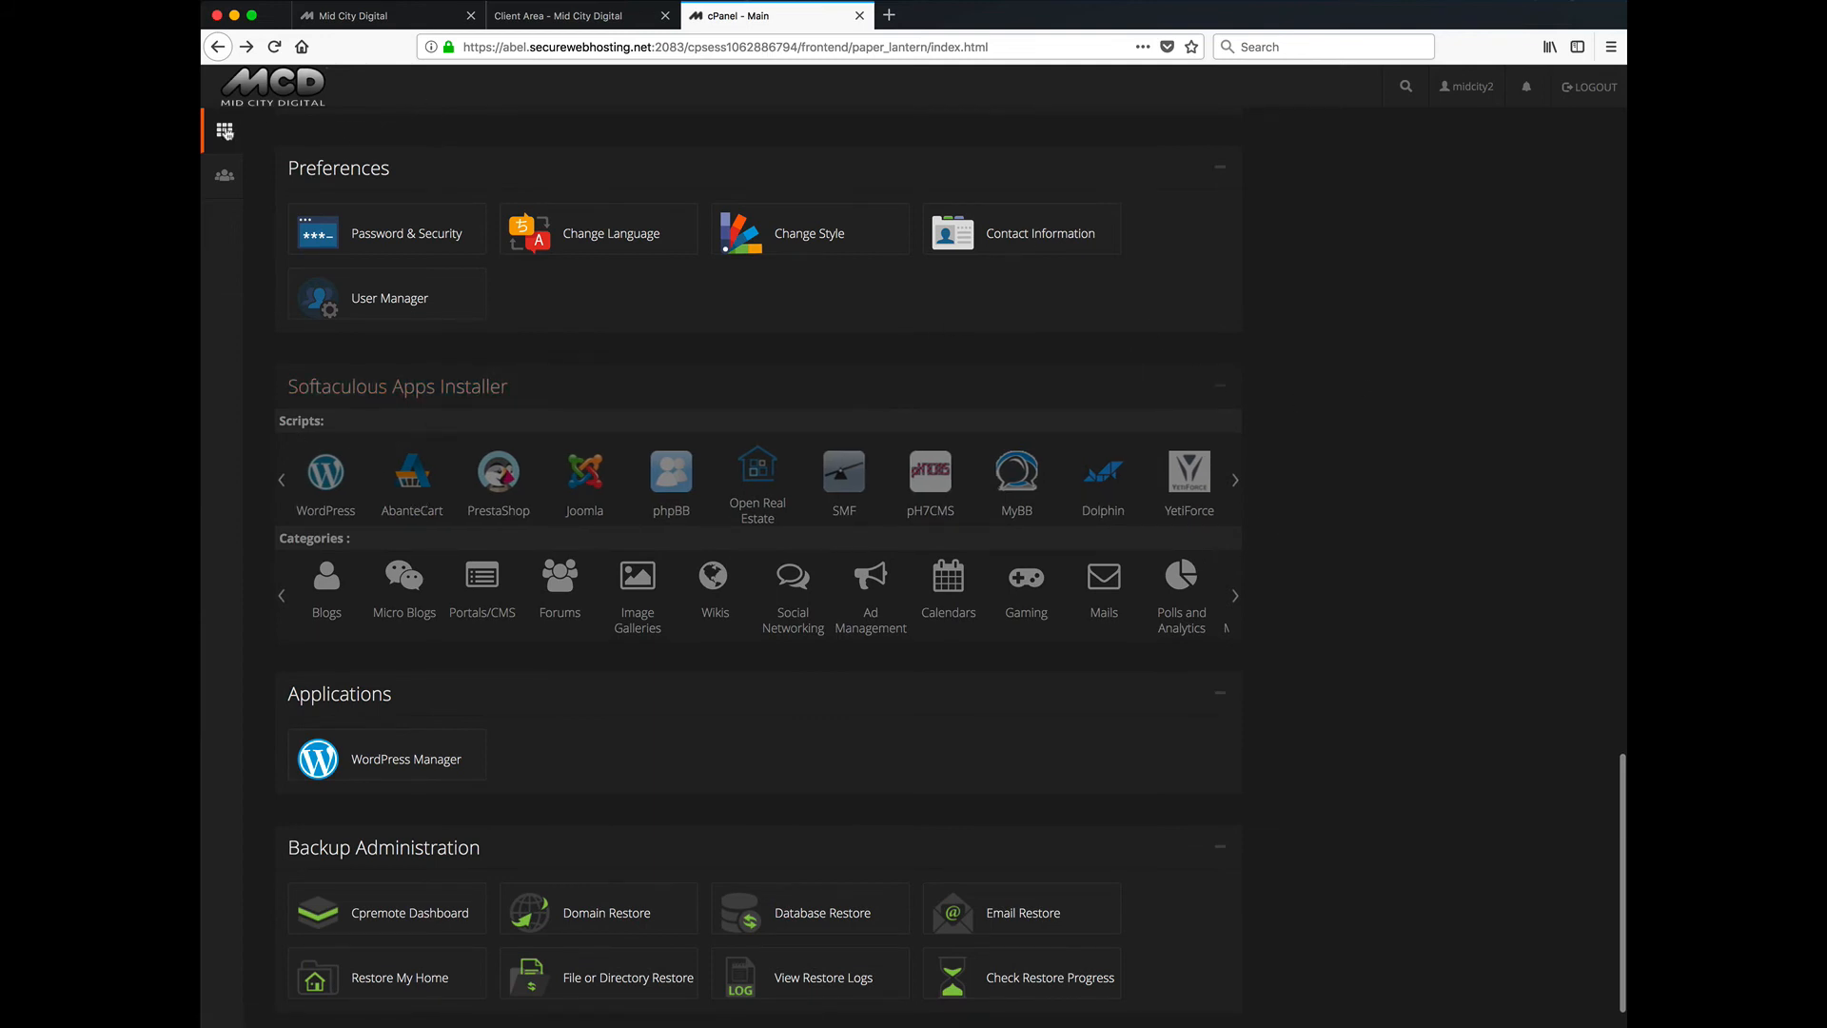
pyautogui.click(225, 131)
# Review the Softaculous Apps Installer scripts on the cPanel main page, browsing further script icons and returning to the start of the list.
pyautogui.scroll(-20, 428, 199)
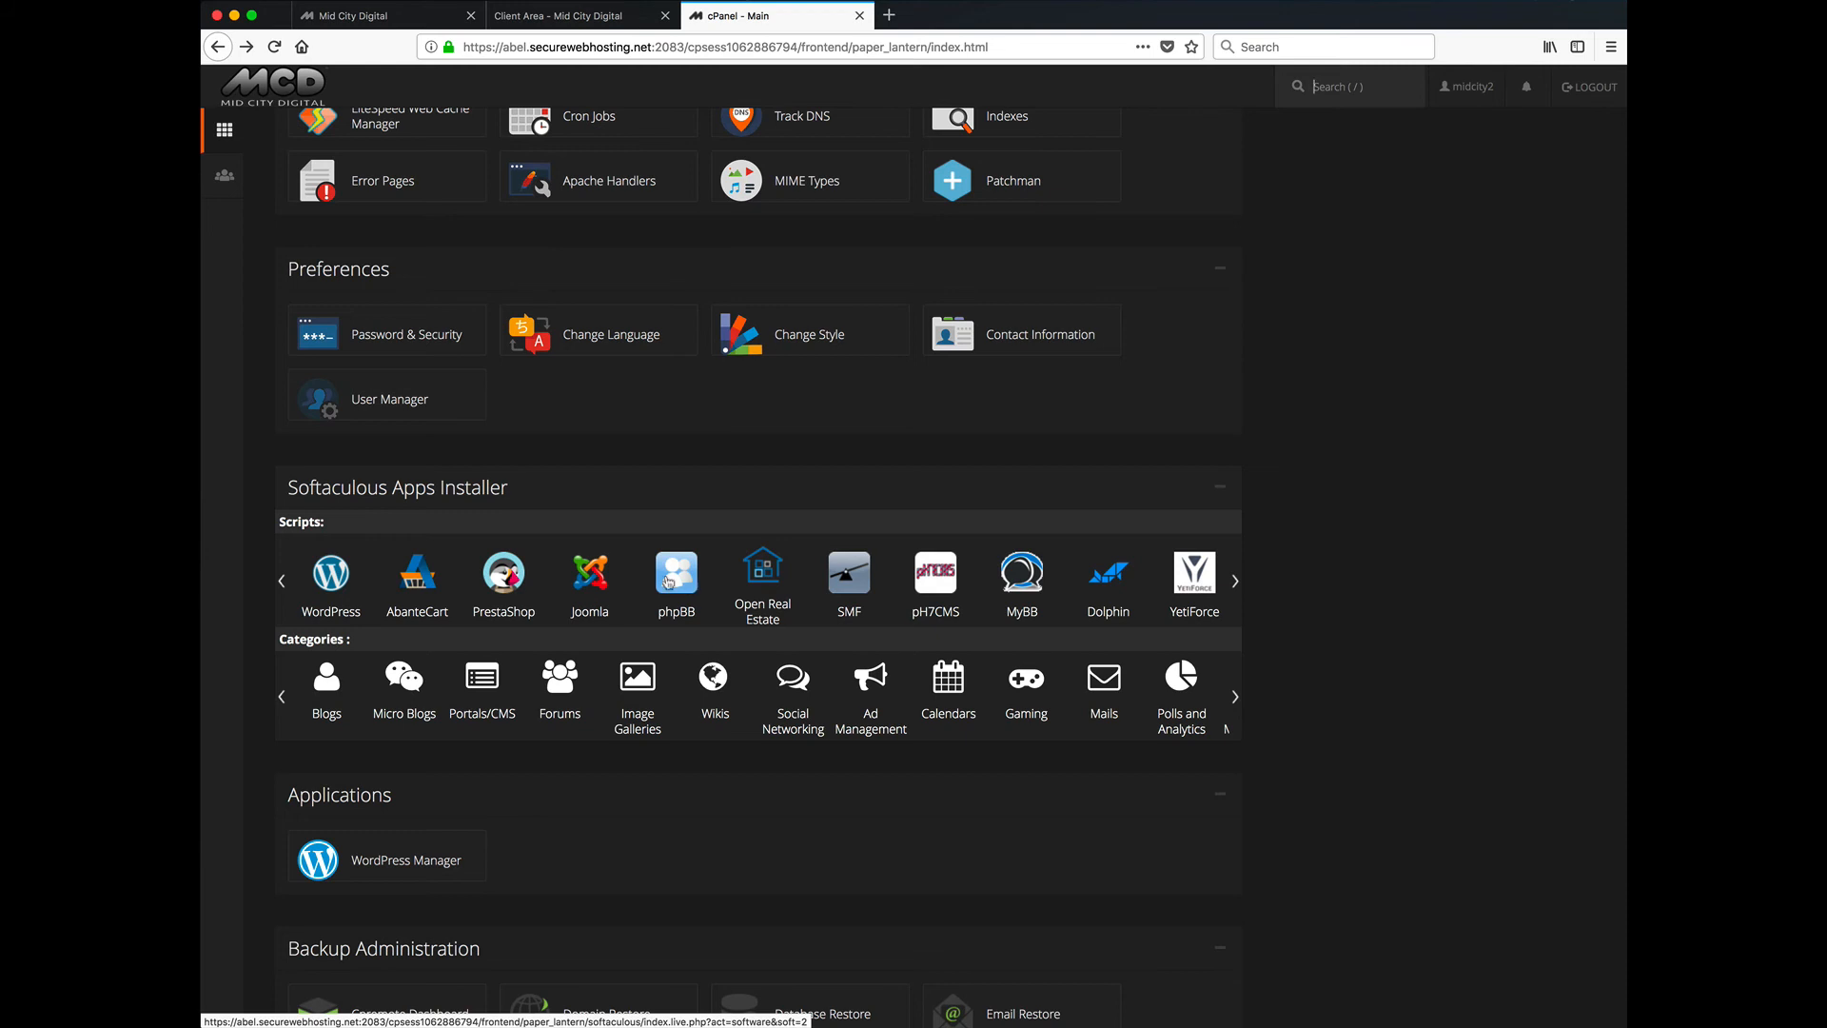
pyautogui.scroll(-1, 761, 590)
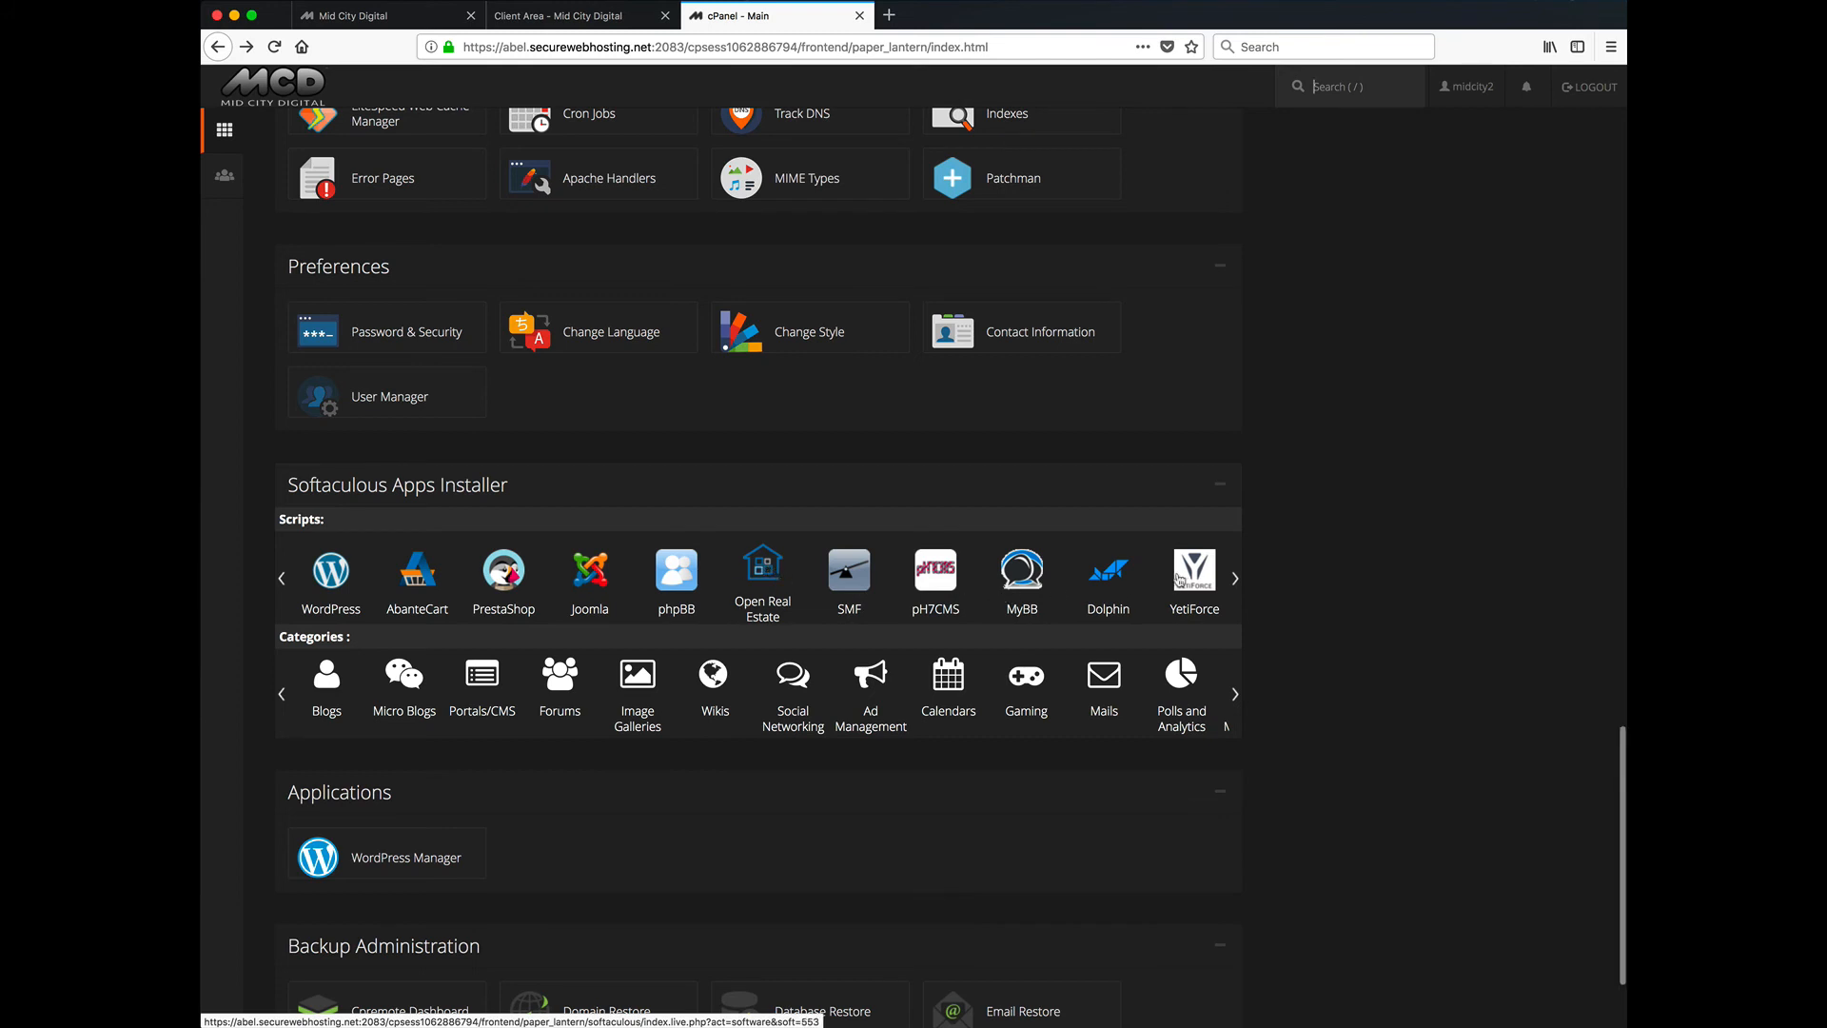
pyautogui.click(1234, 578)
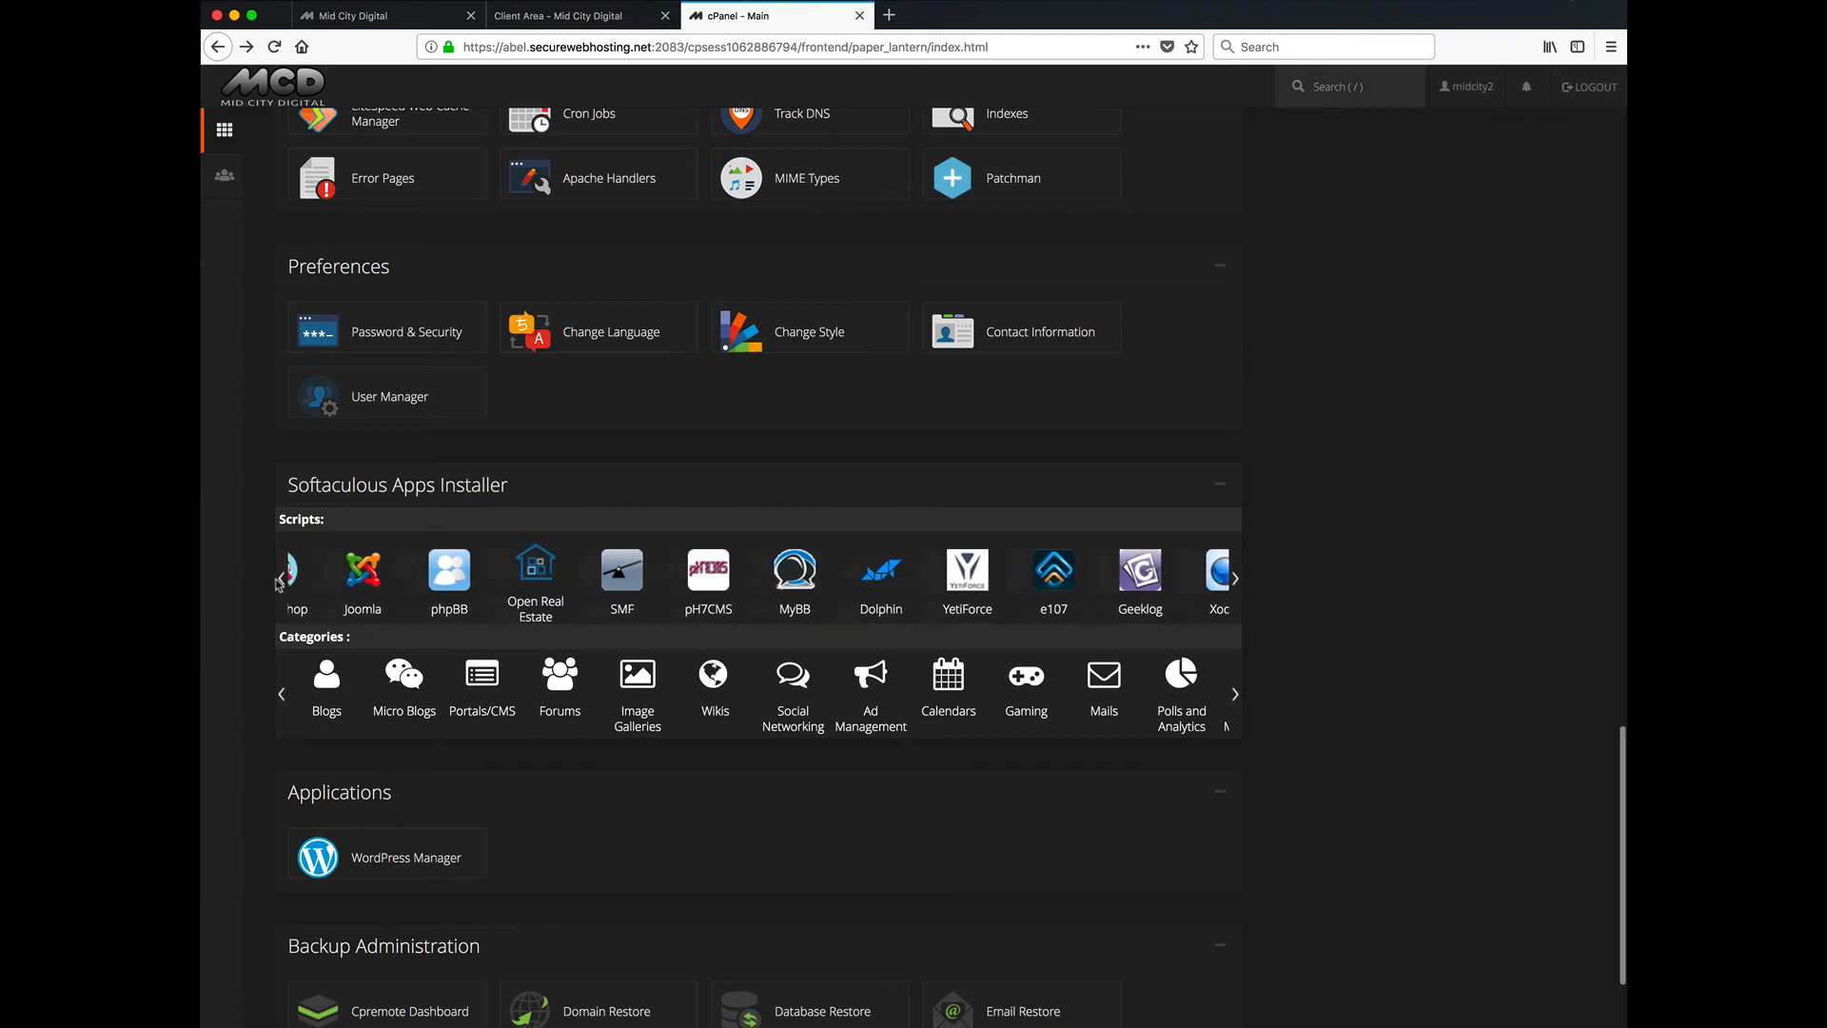
pyautogui.click(282, 579)
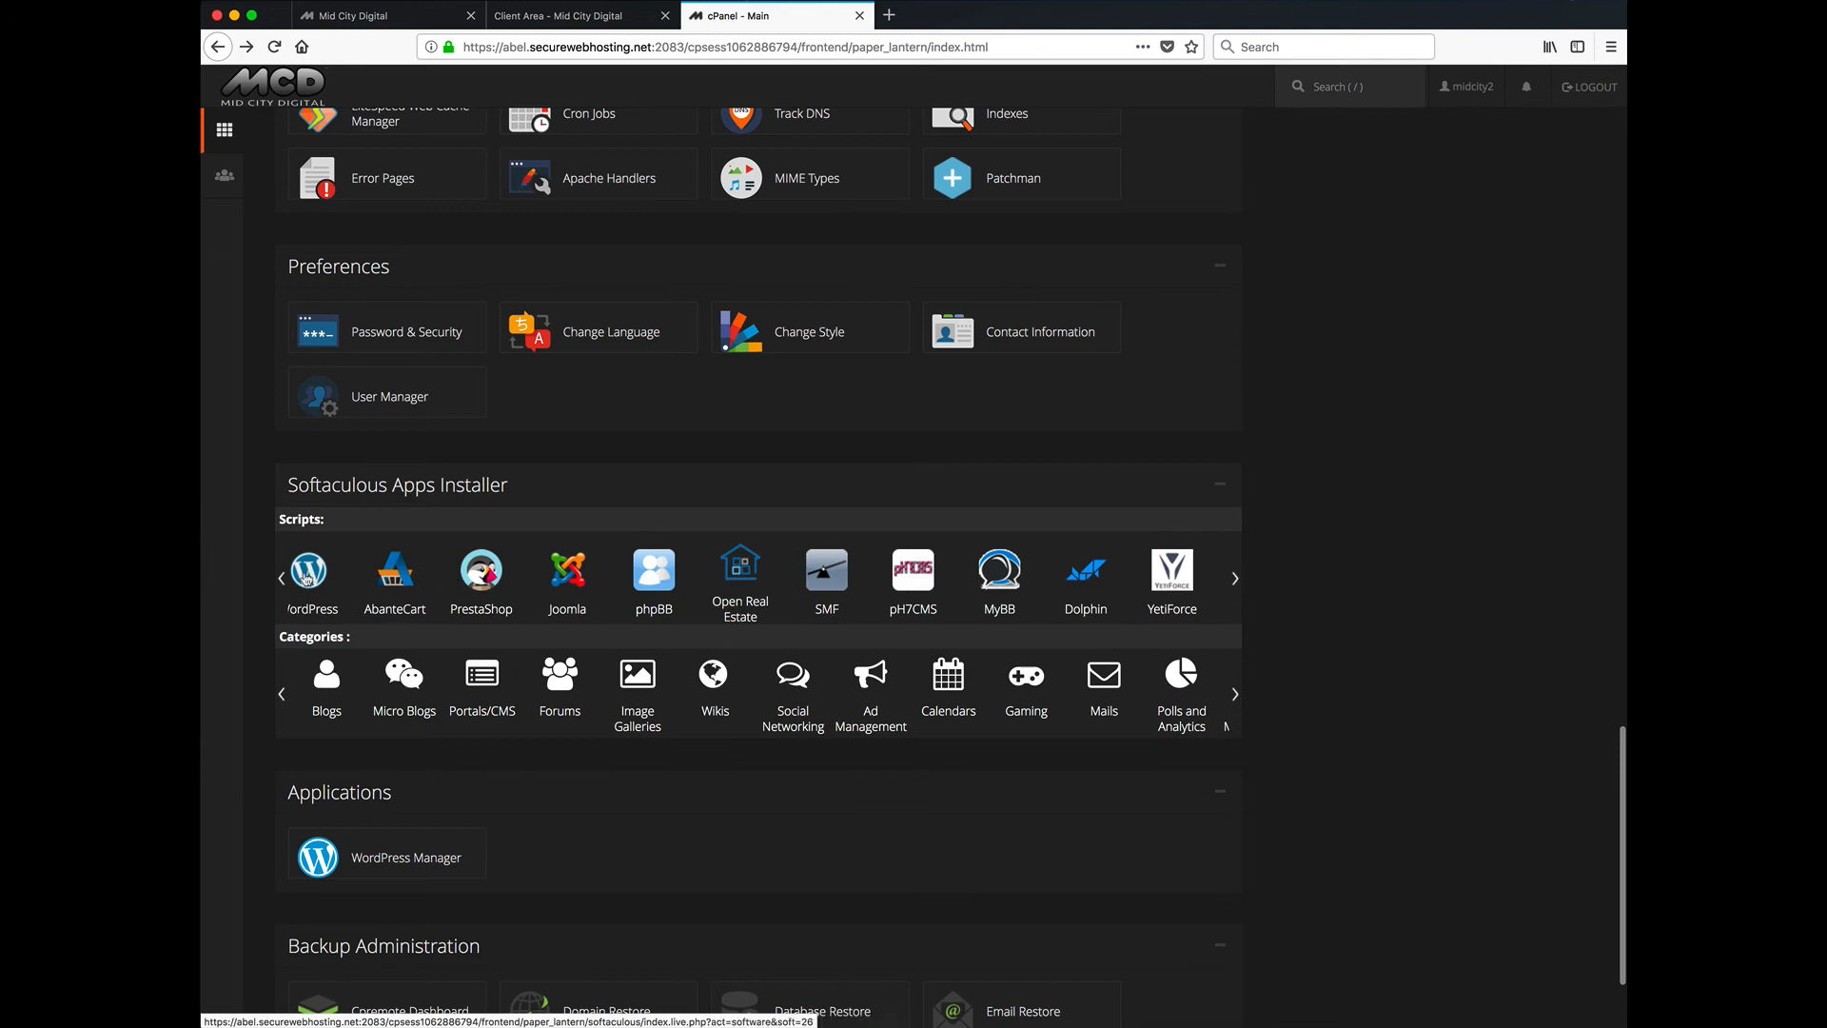
pyautogui.click(281, 579)
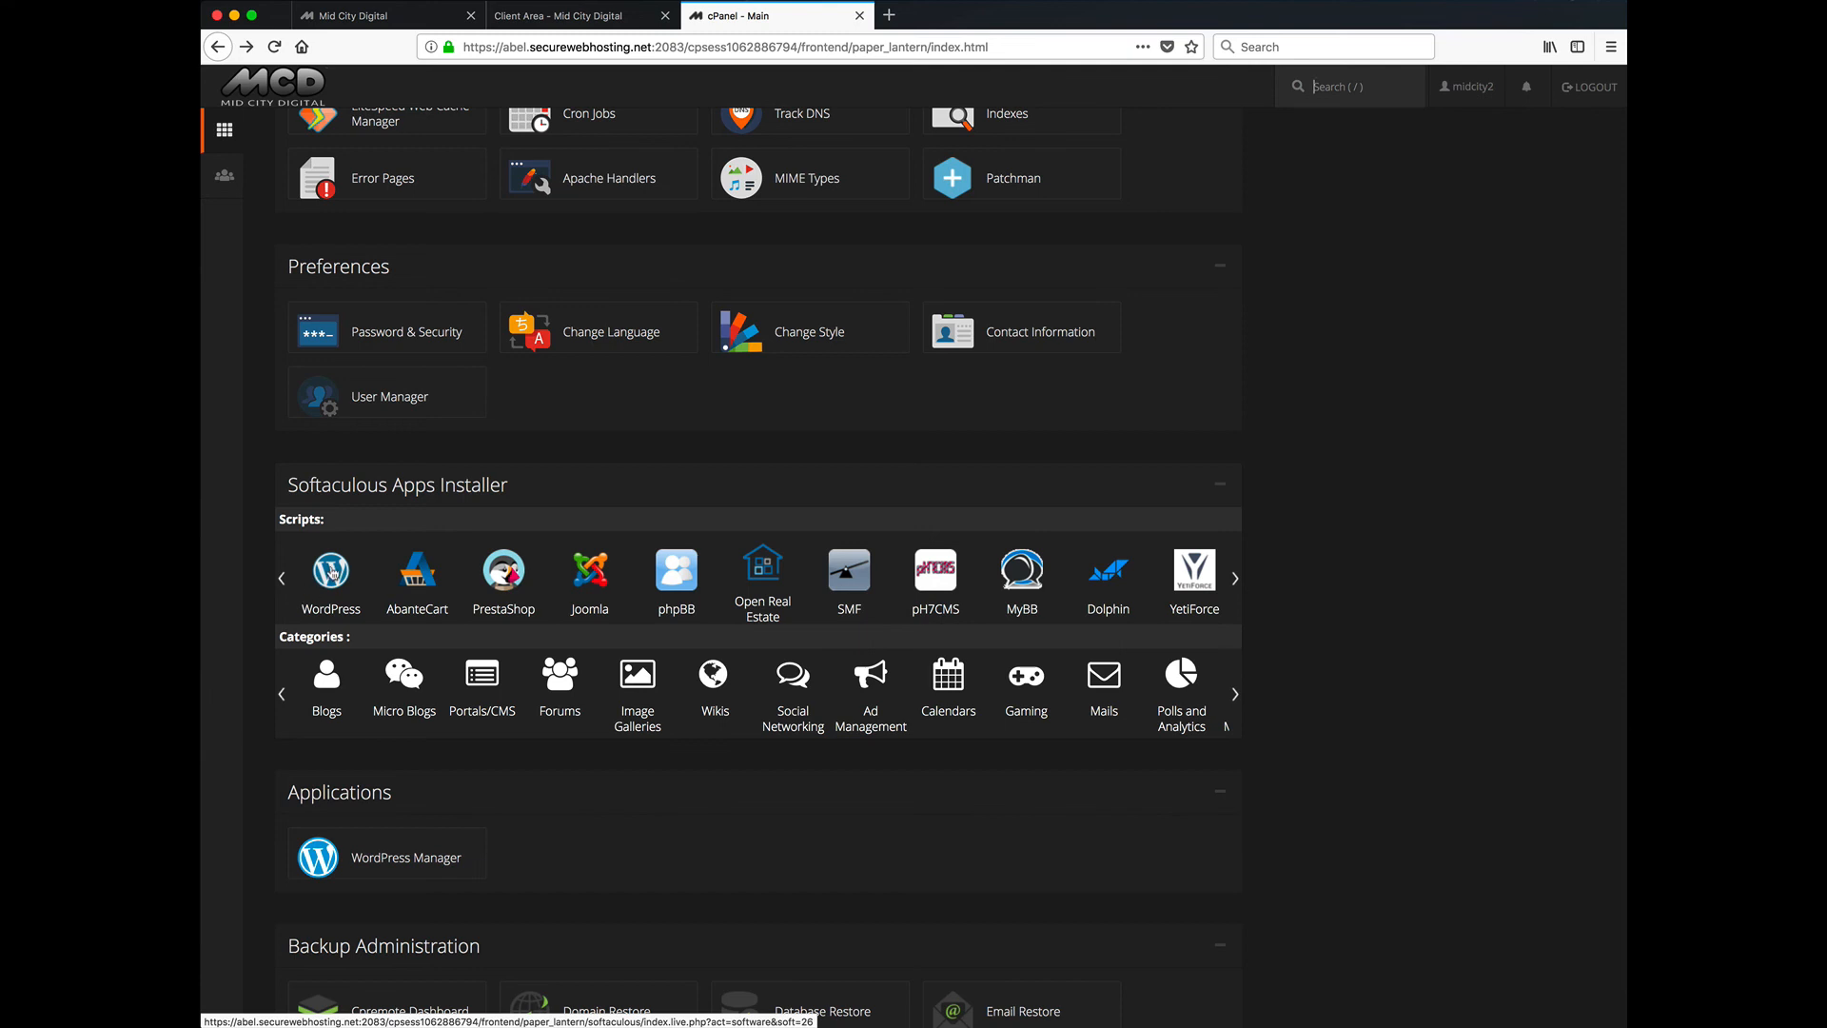
# Review the WordPress Manager and Backup Administration restore options, and go back up the cPanel main page.
pyautogui.scroll(-3, 331, 571)
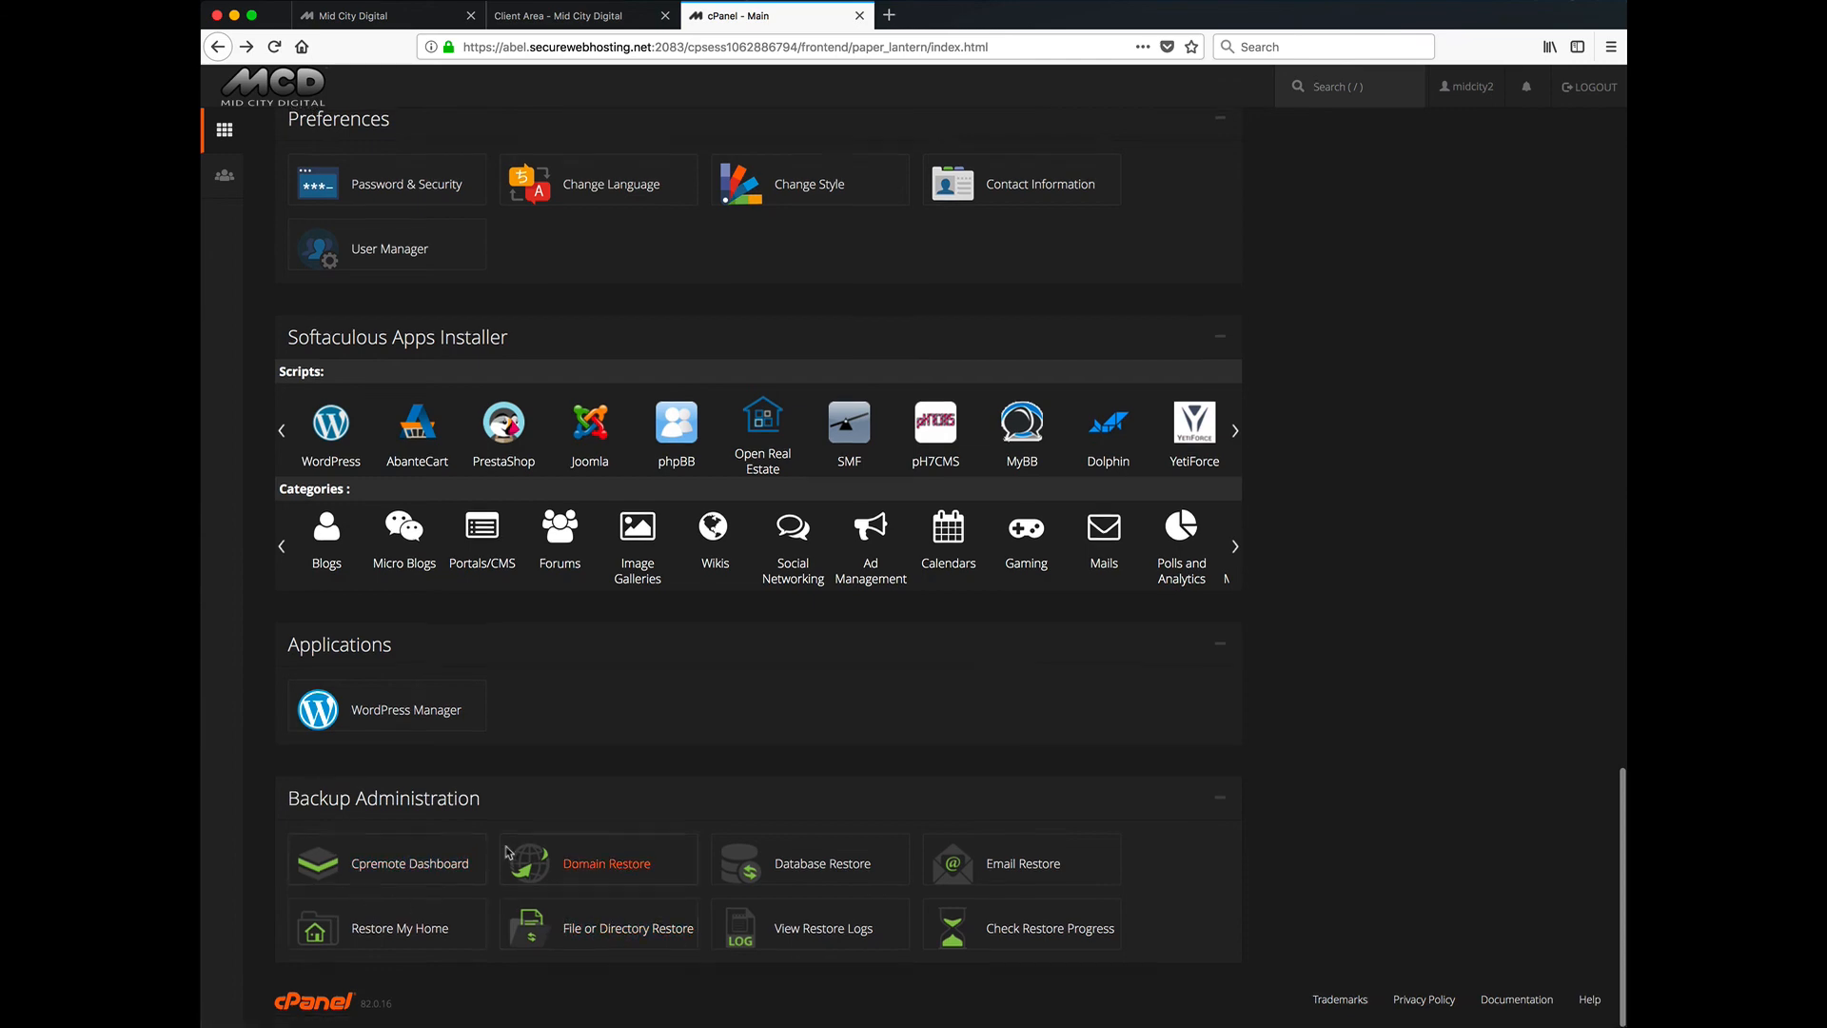
pyautogui.scroll(7, 504, 854)
pyautogui.scroll(15, 505, 853)
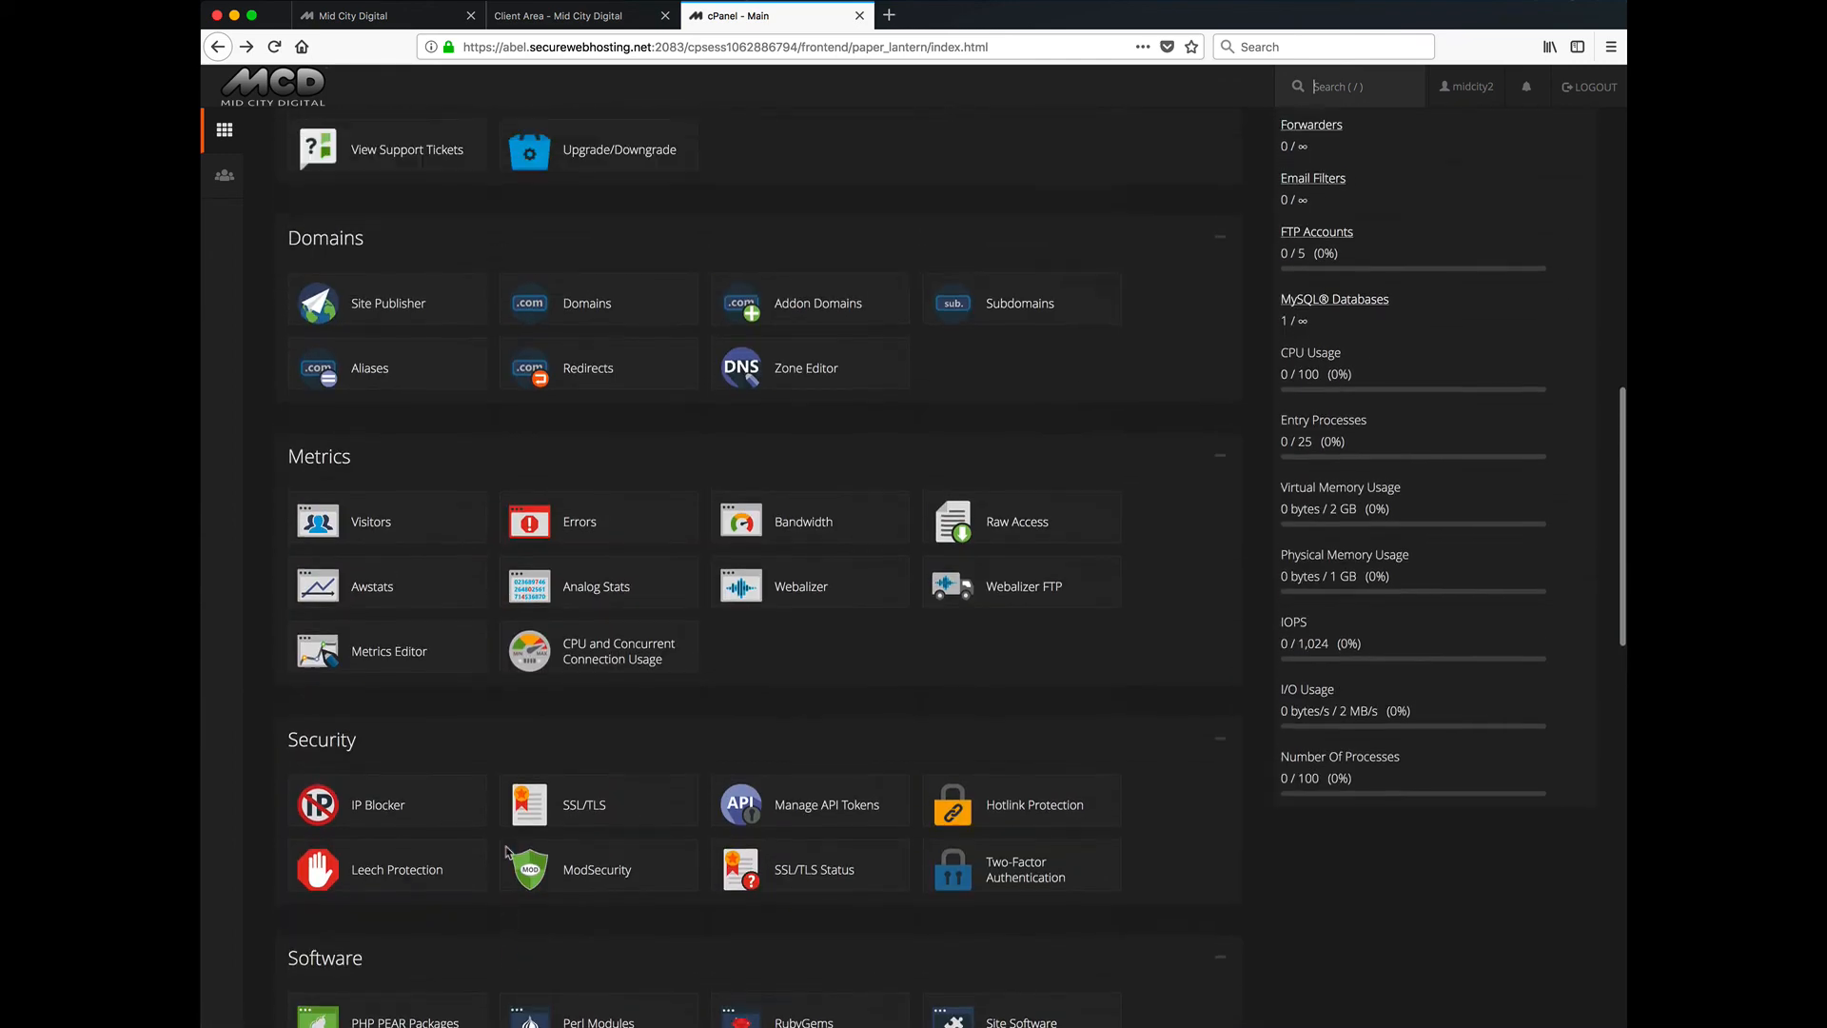